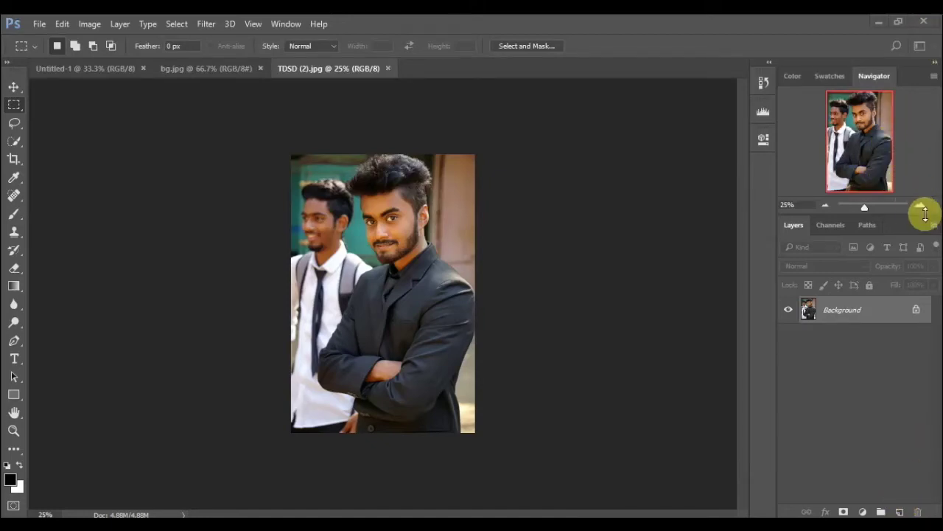
Zoom in on the TDSD (2).jpg portrait and unlock its Background layer into Layer 0.
click(920, 205)
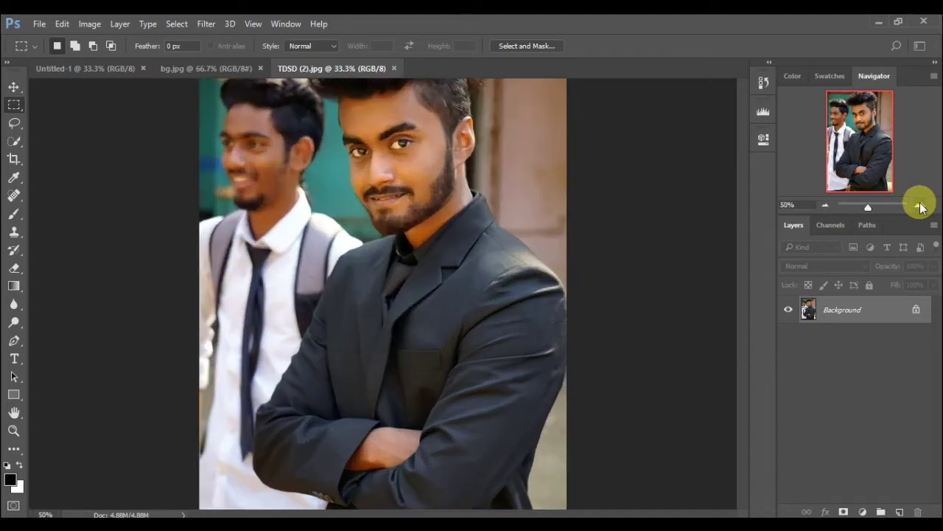
click(921, 205)
drag(867, 151, 857, 198)
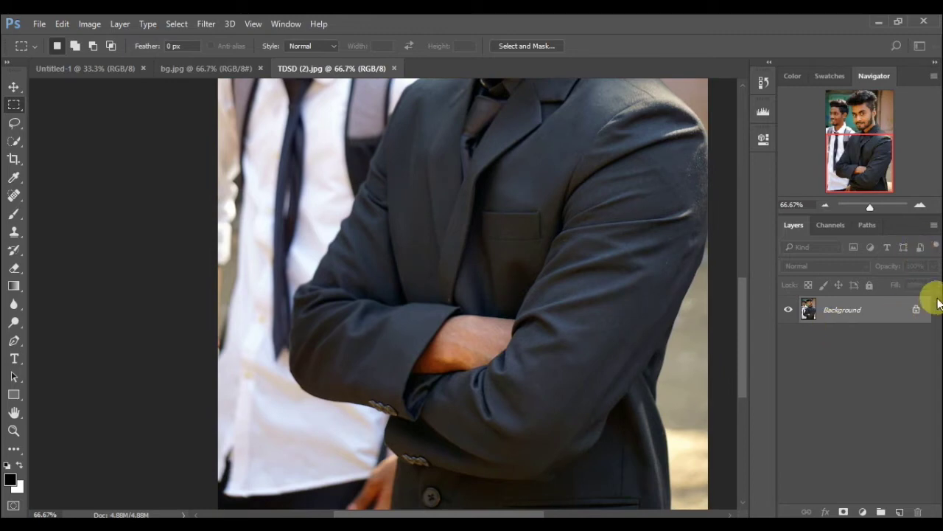
click(916, 311)
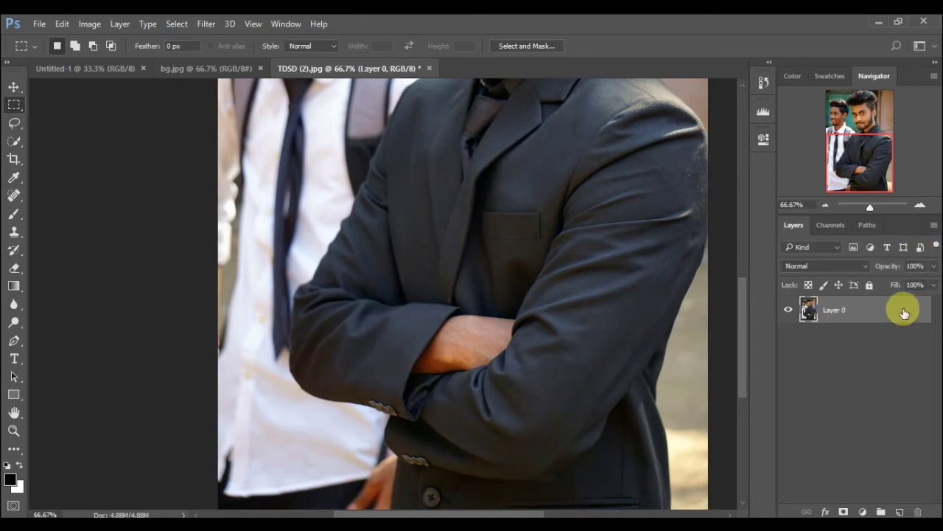
With the Magic Wand, delete the background slivers beside the arm and the yellow patch near the bottom.
click(16, 140)
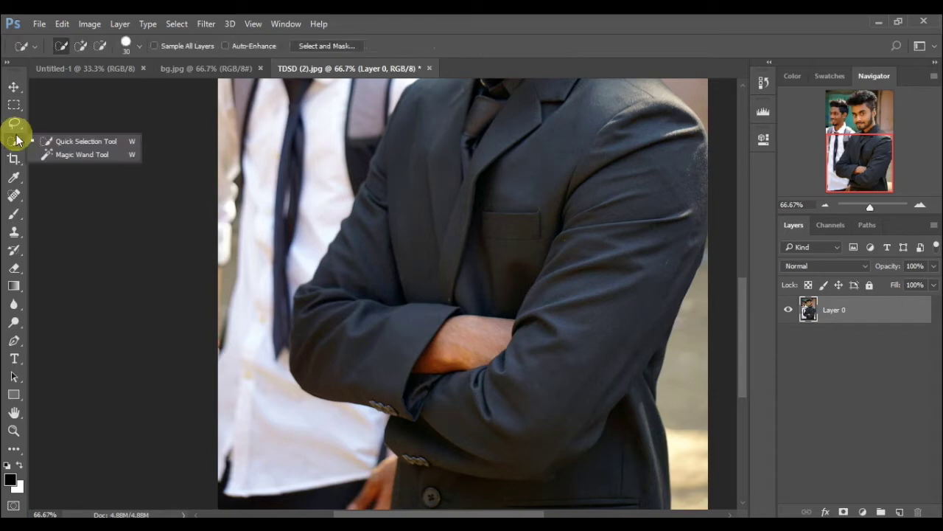
click(31, 155)
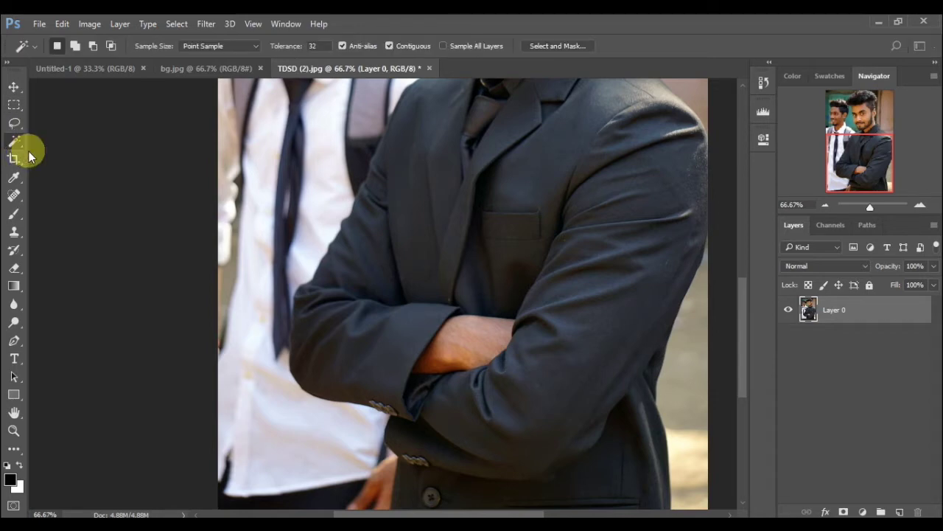
scroll(247, 164, up, 1)
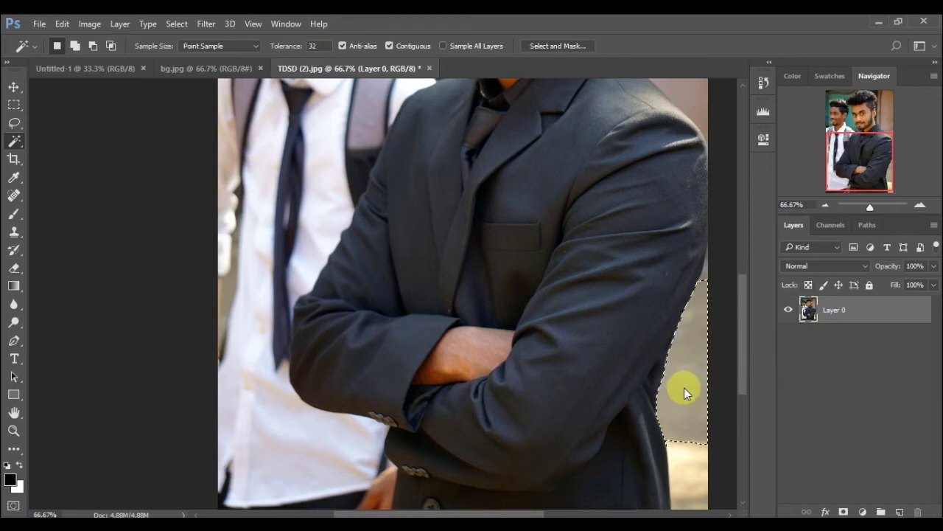
key(Delete)
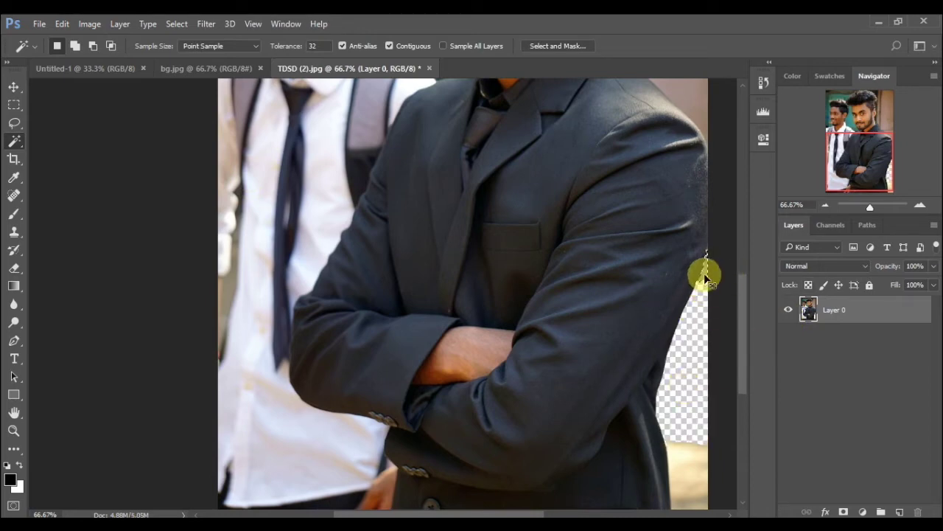
click(704, 274)
key(Delete)
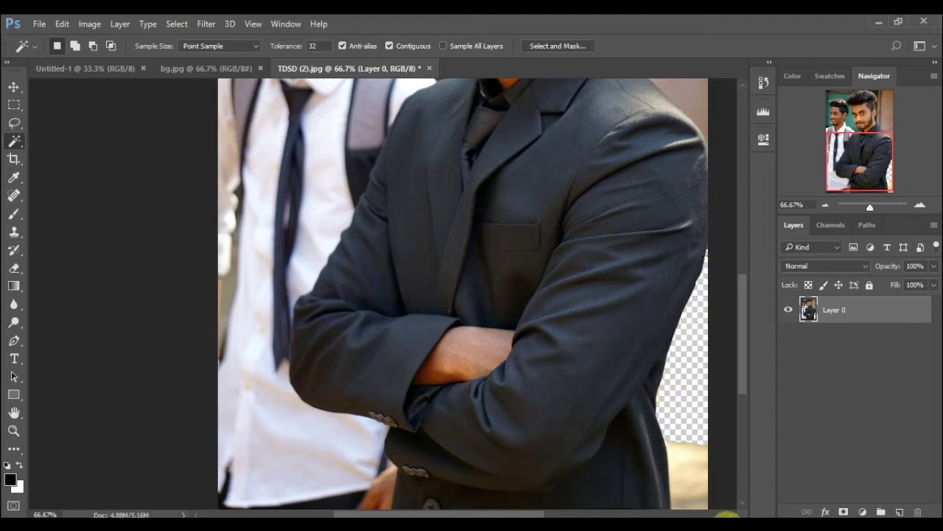
click(689, 443)
key(Delete)
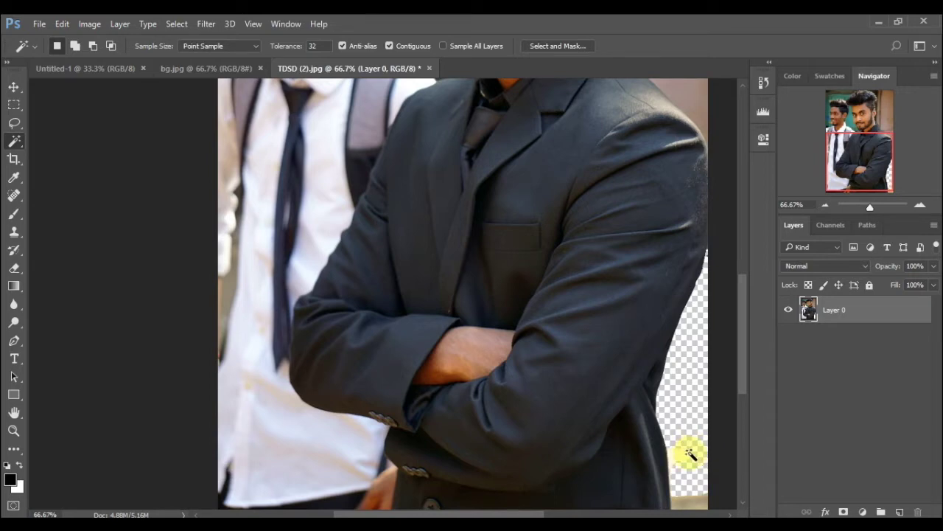
click(675, 465)
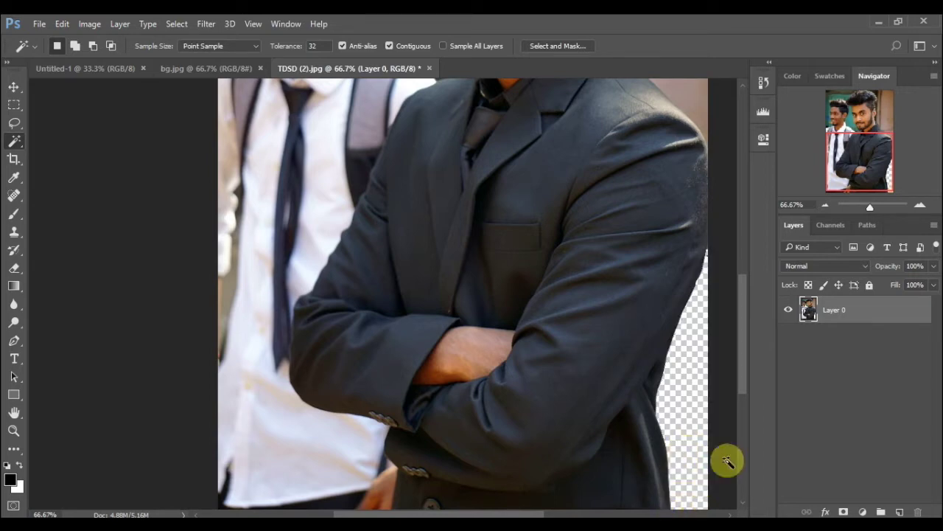
Delete the wall to the right of the man's head and the remaining brown wall strip.
drag(884, 147, 880, 156)
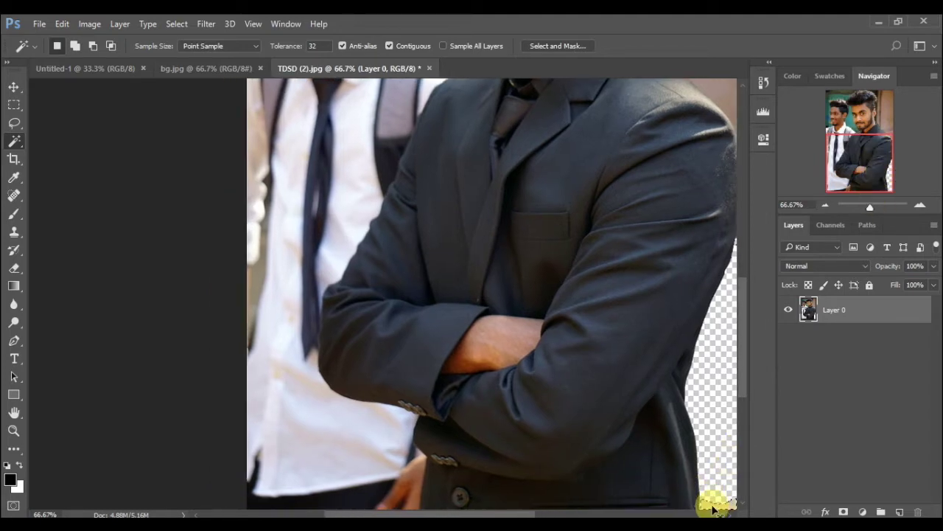
click(868, 127)
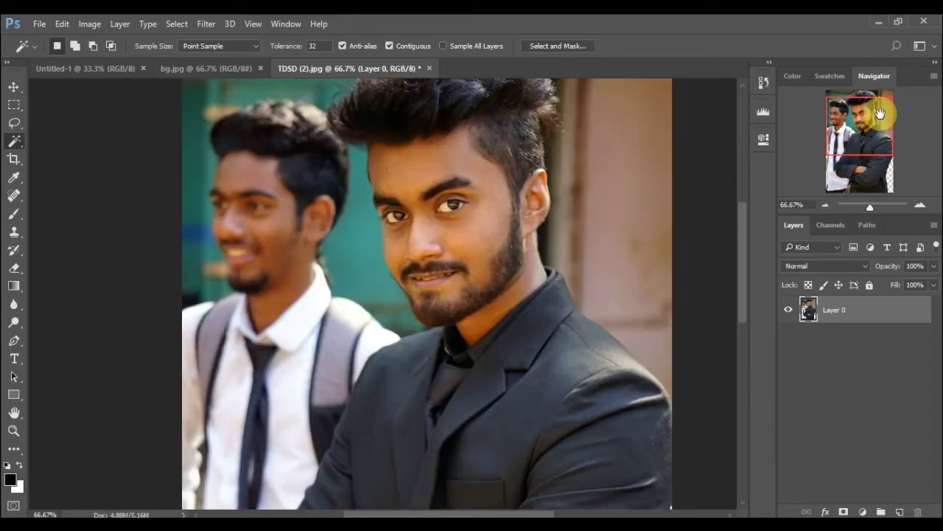
click(660, 342)
key(ctrl+d)
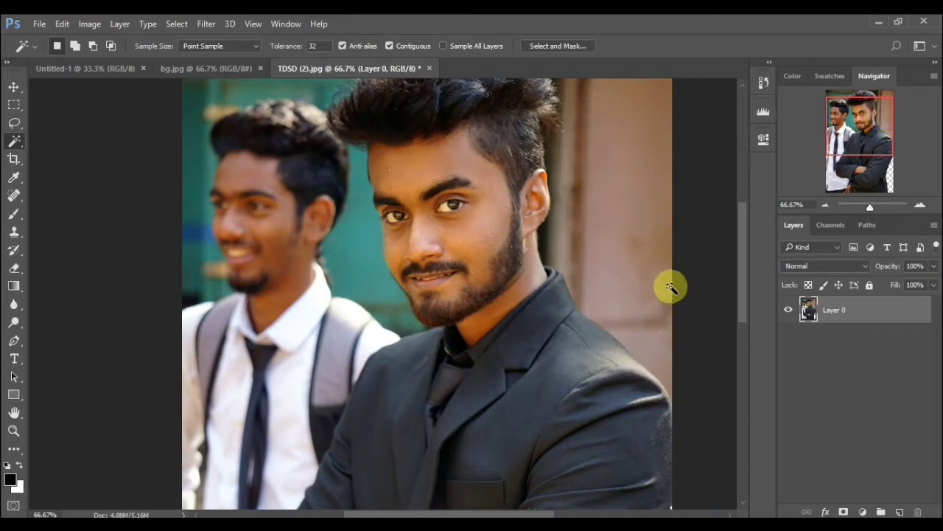
click(606, 160)
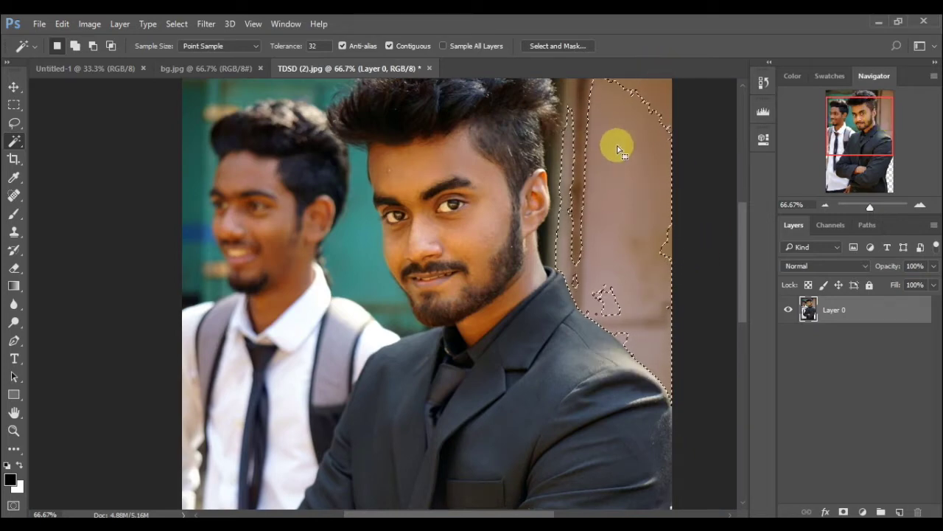
key(Delete)
key(ctrl+d)
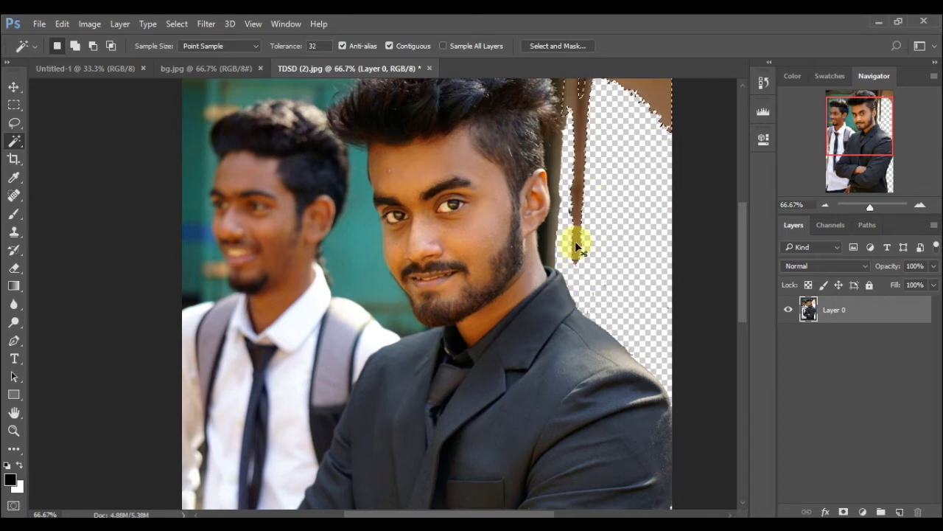
key(Delete)
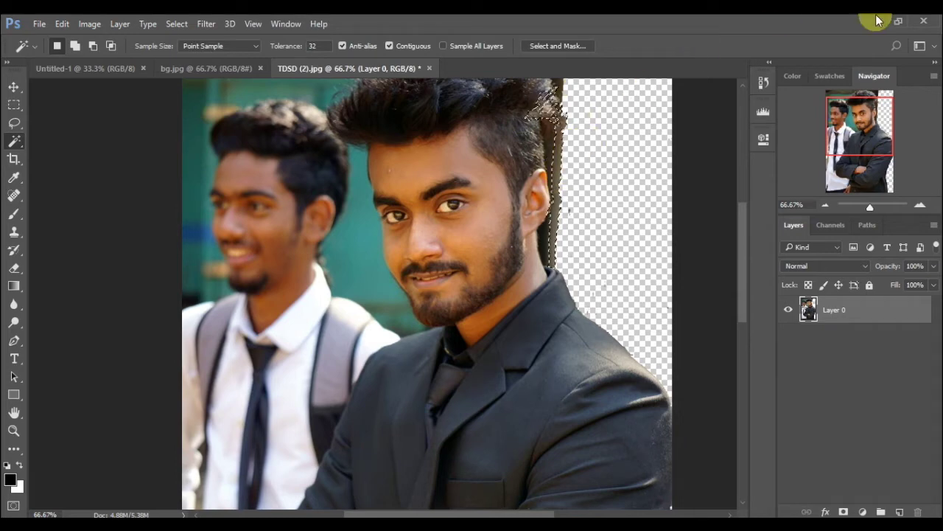
At 100% zoom, delete the teal background beside the beard.
click(919, 205)
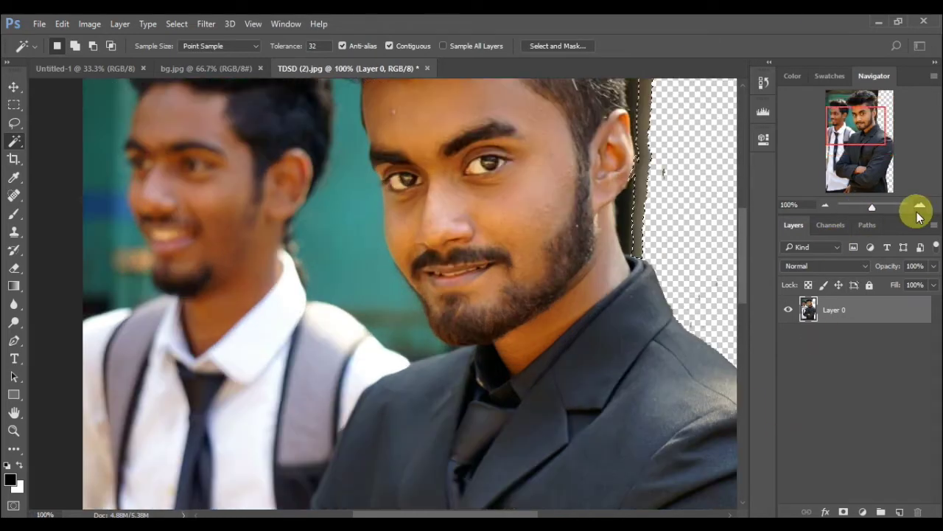
click(403, 336)
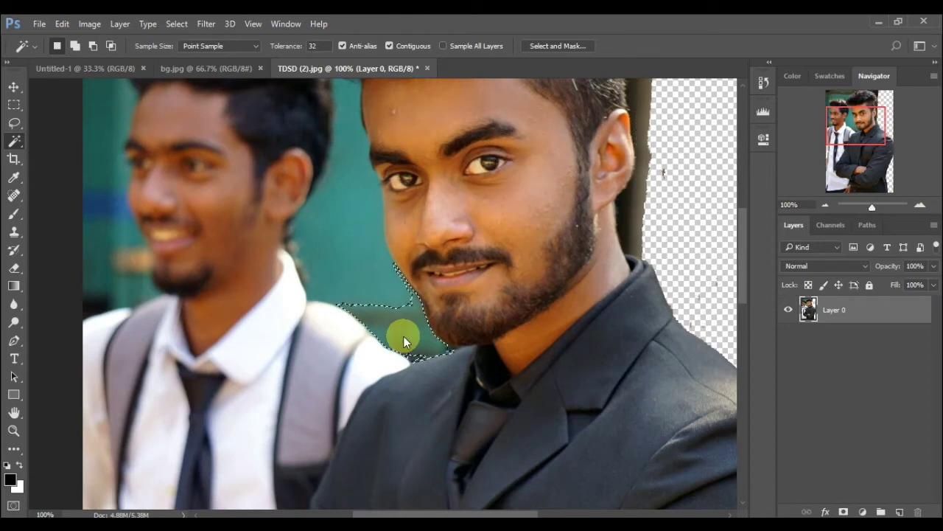
key(Delete)
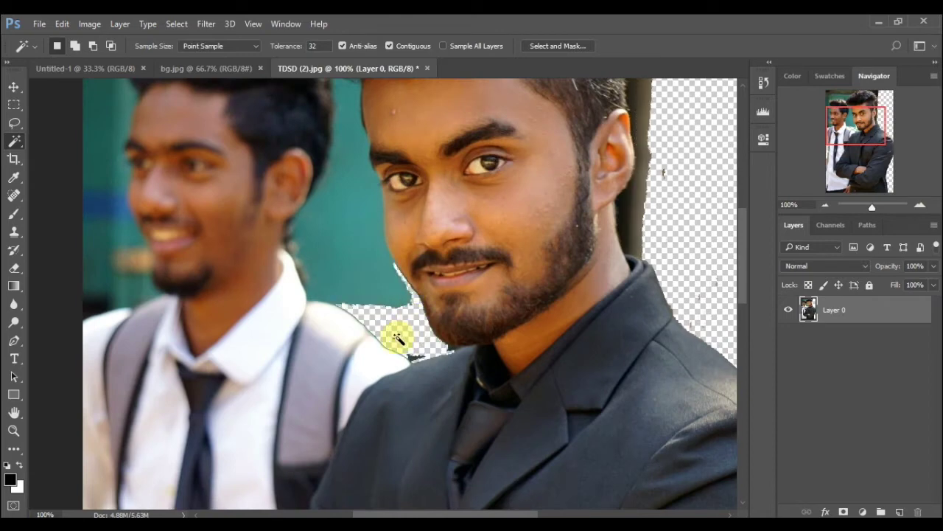
key(ctrl+d)
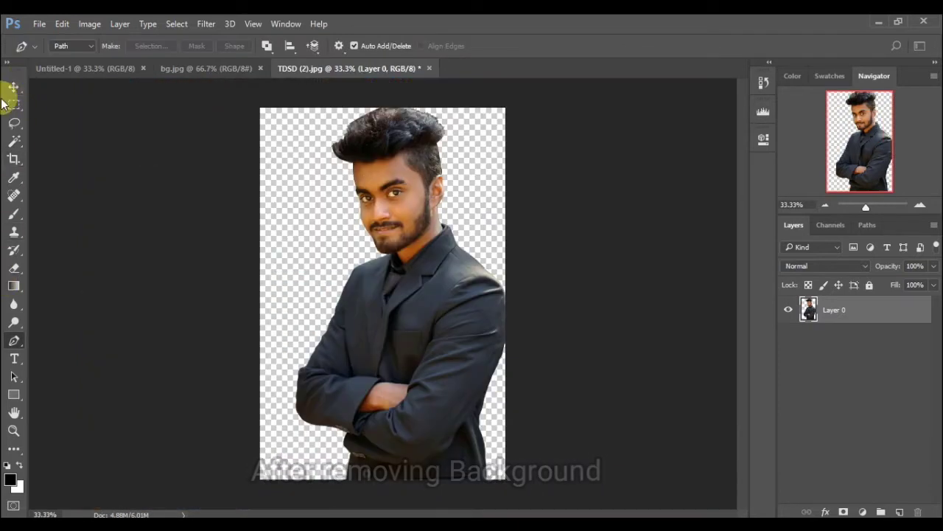
Drag the cut-out man into Untitled-1 as Layer 1, then select the white Background layer.
click(14, 87)
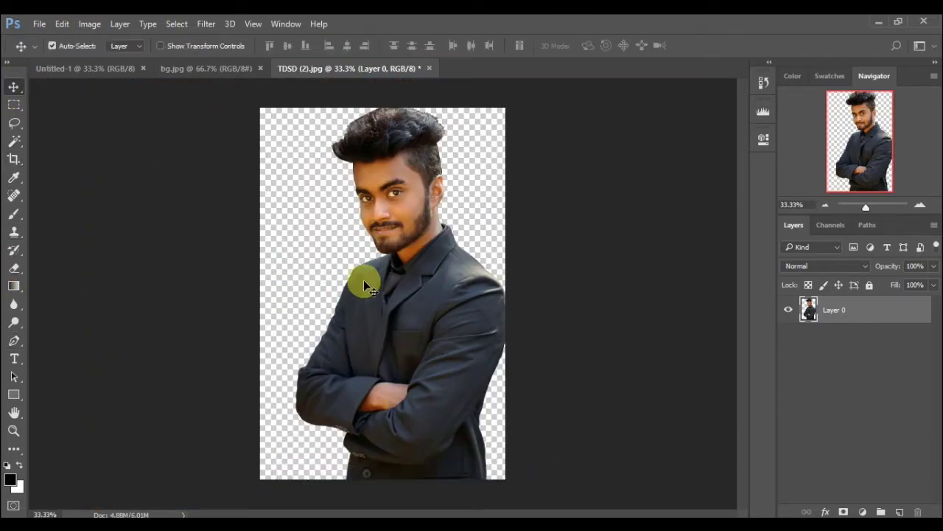
mouse_move(364, 281)
mouse_down()
mouse_move(117, 70)
mouse_move(243, 180)
mouse_move(242, 172)
mouse_move(273, 257)
mouse_up()
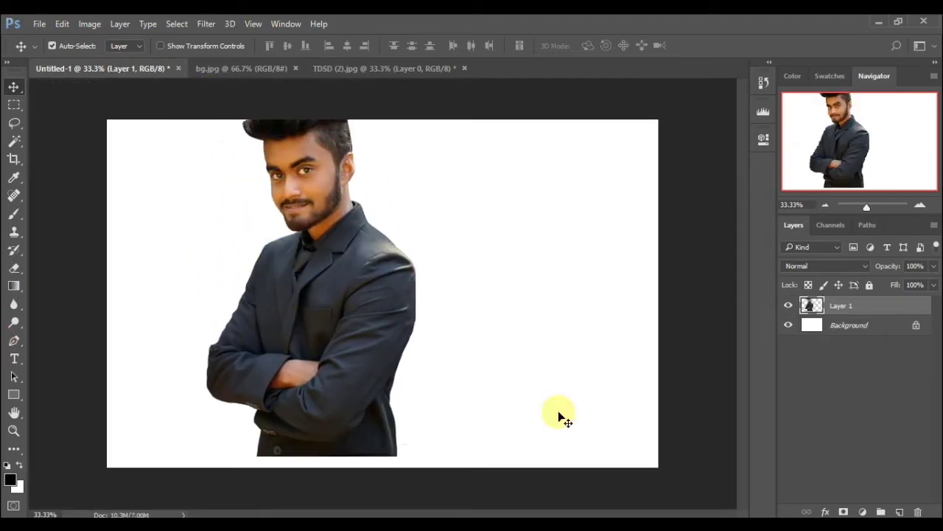
click(810, 324)
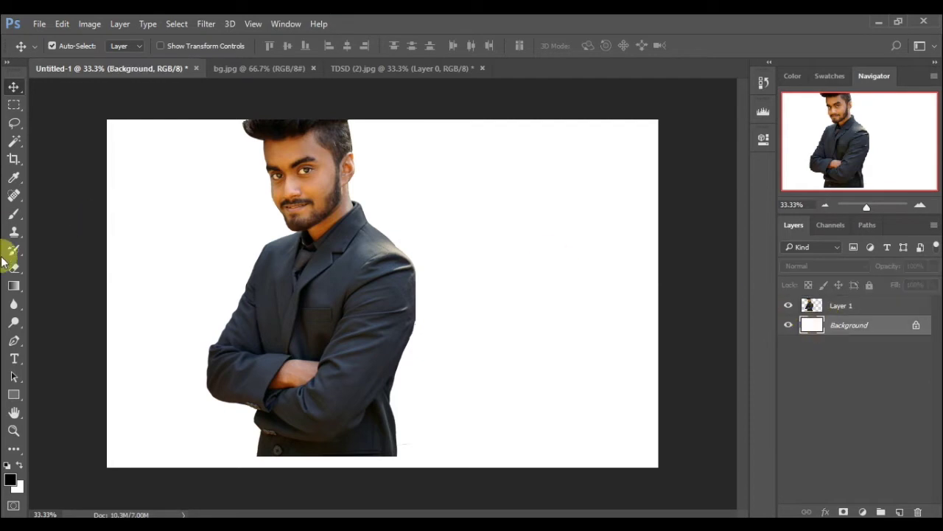
Rotate the Untitled-1 canvas into portrait orientation using Image Rotation.
click(90, 23)
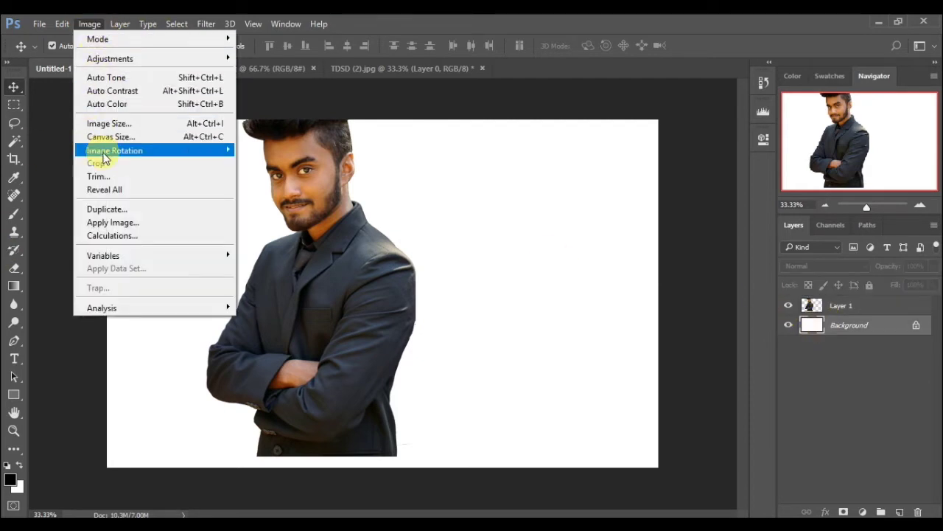
click(280, 162)
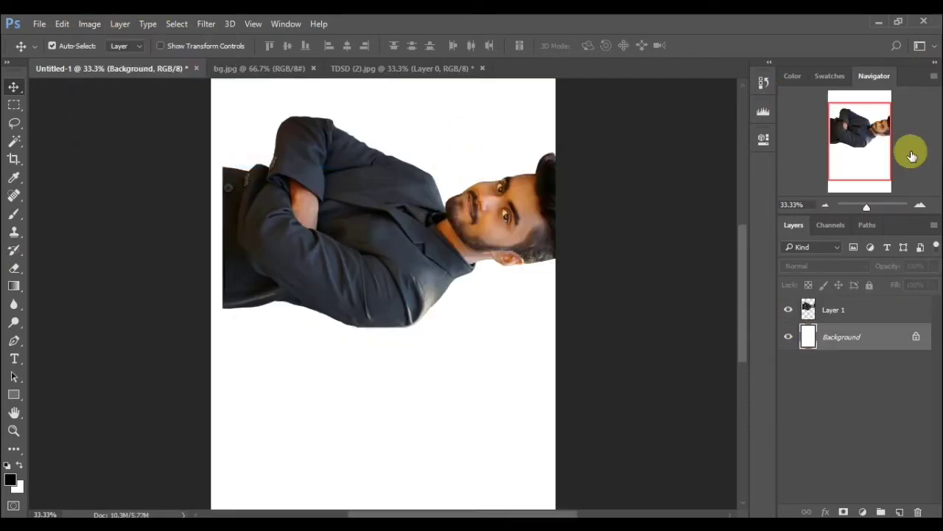
click(836, 308)
click(89, 24)
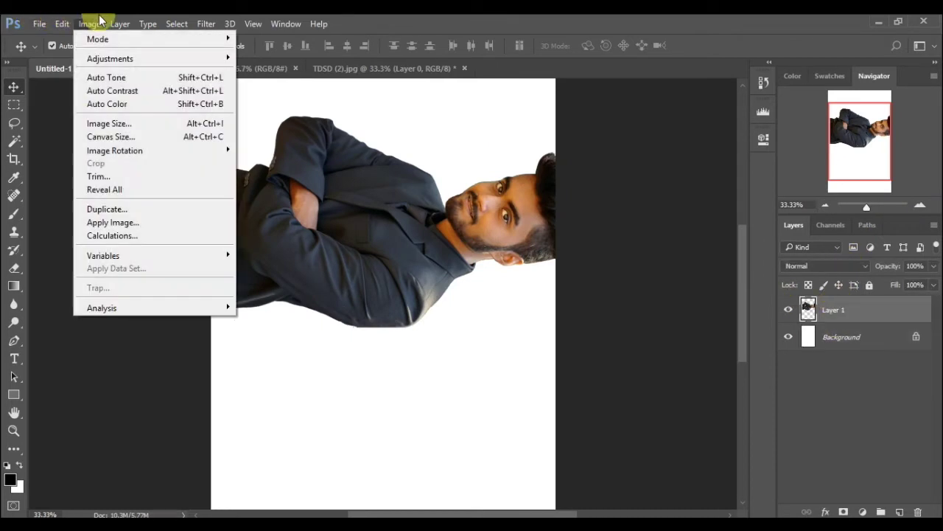
mouse_move(114, 150)
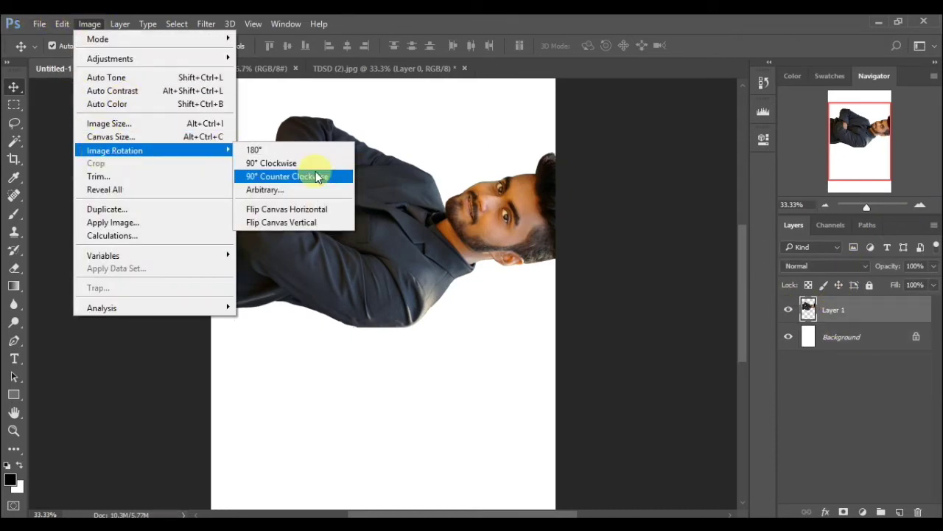
click(316, 171)
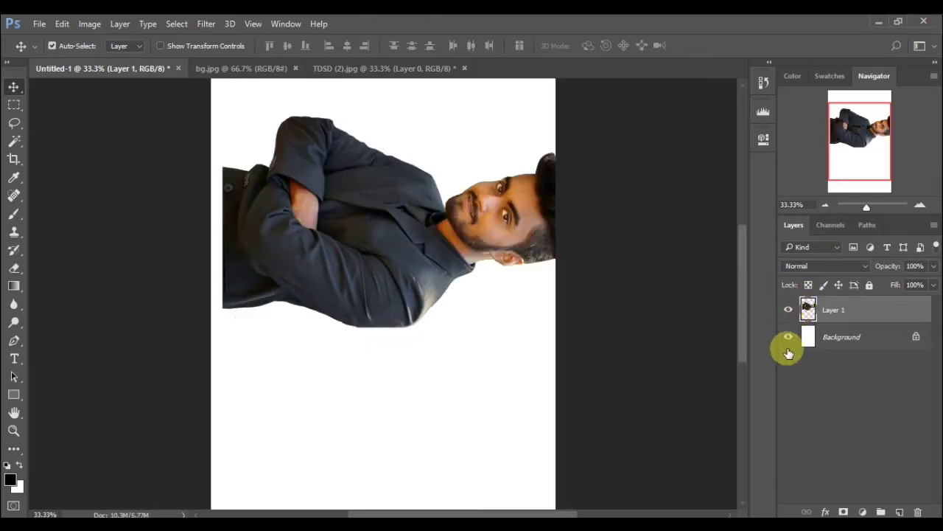
click(788, 325)
click(87, 22)
mouse_move(114, 151)
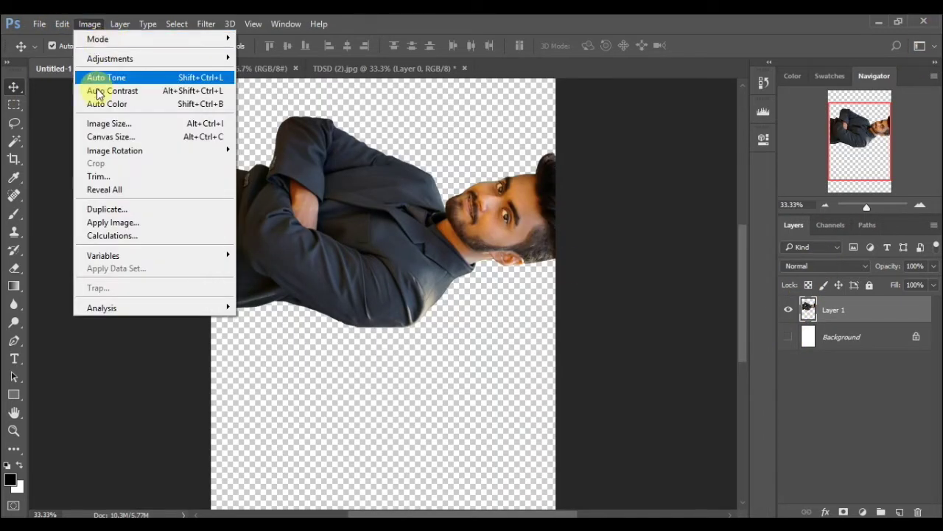
click(279, 175)
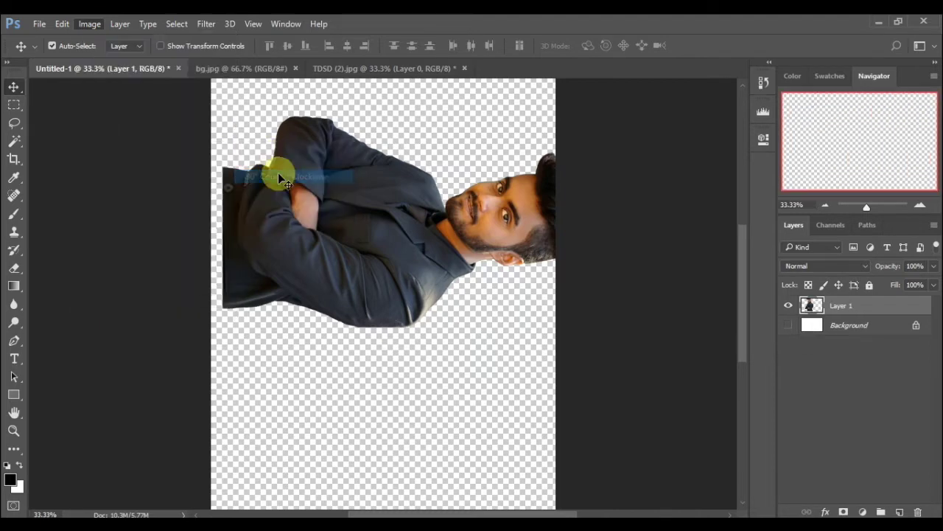
key(ctrl+z)
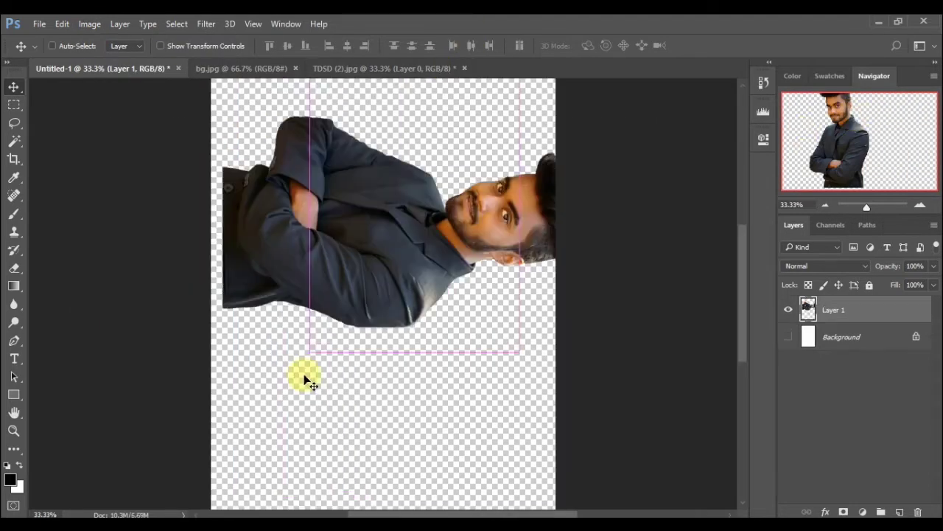
Delete Layer 1 from Untitled-1 and zoom out to the whole blank canvas.
mouse_move(874, 315)
mouse_down()
mouse_move(905, 510)
mouse_move(918, 512)
mouse_up()
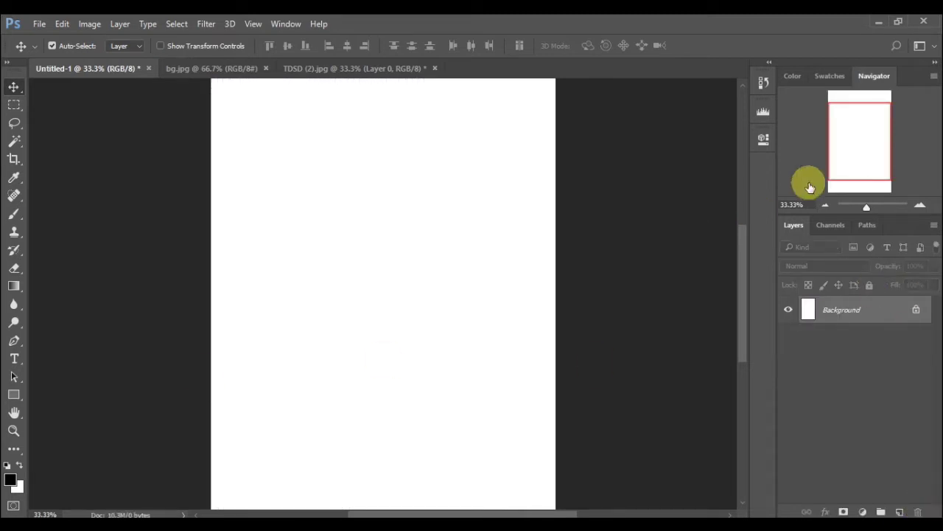
click(825, 211)
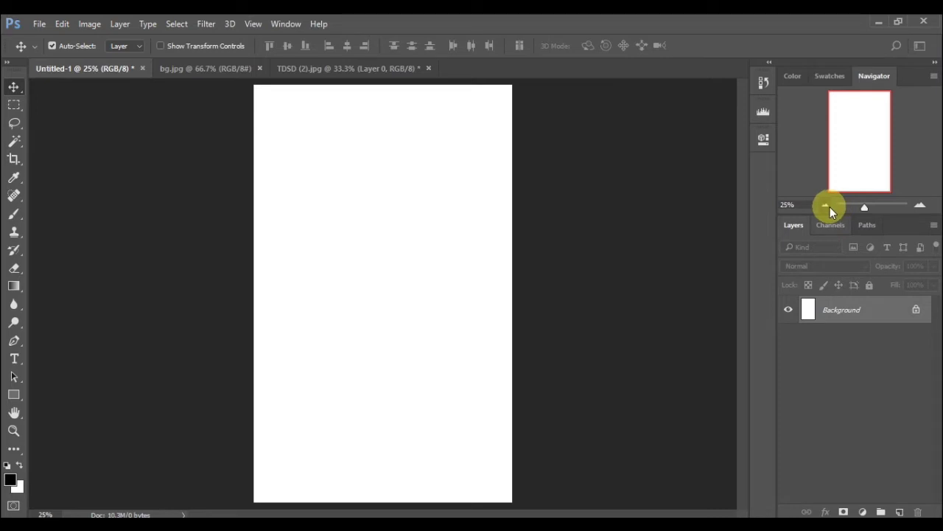
click(827, 206)
Drag the cut-out man from TDSD (2).jpg into the portrait Untitled-1 as Layer 1, then view bg.jpg.
click(325, 68)
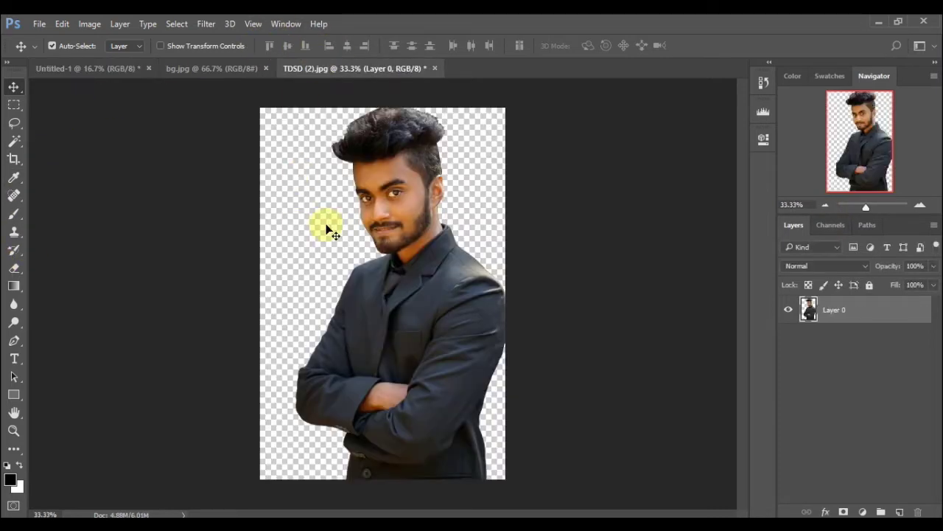
mouse_move(360, 188)
mouse_down()
mouse_move(102, 126)
mouse_move(375, 238)
mouse_up()
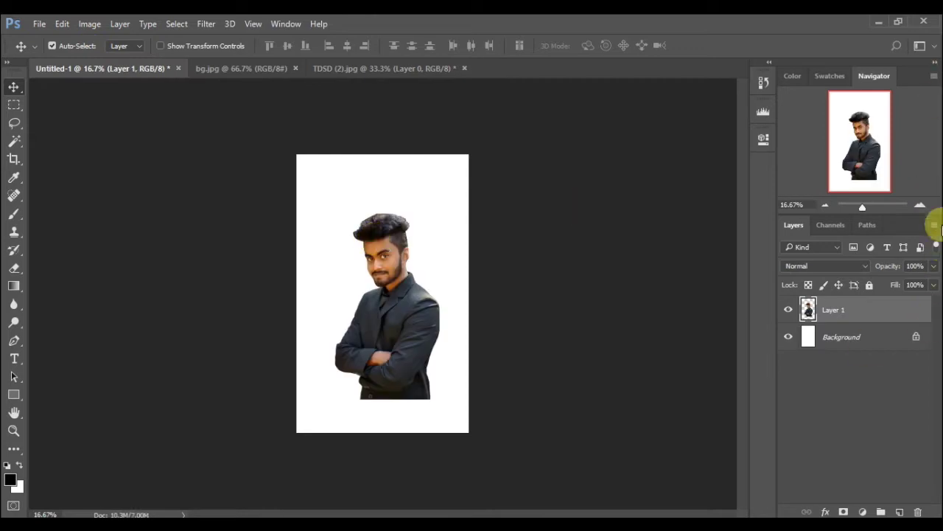
click(920, 204)
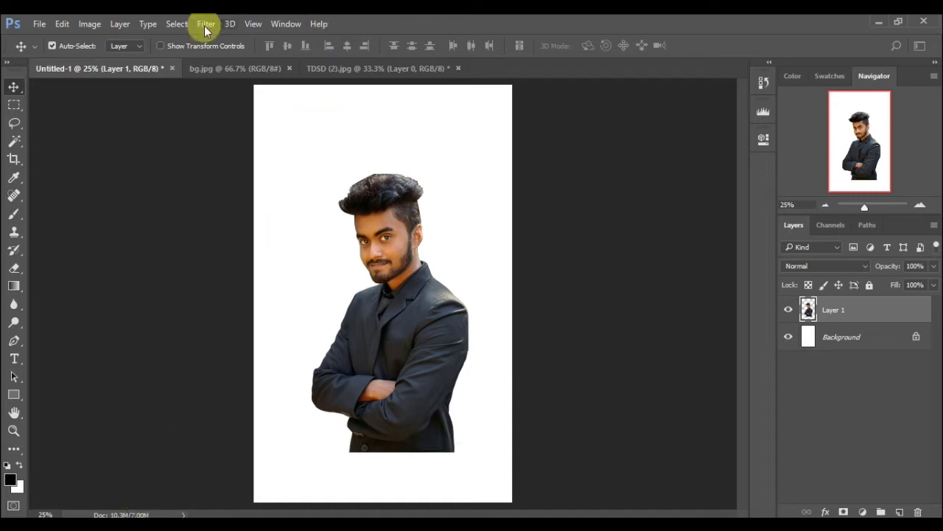
click(256, 63)
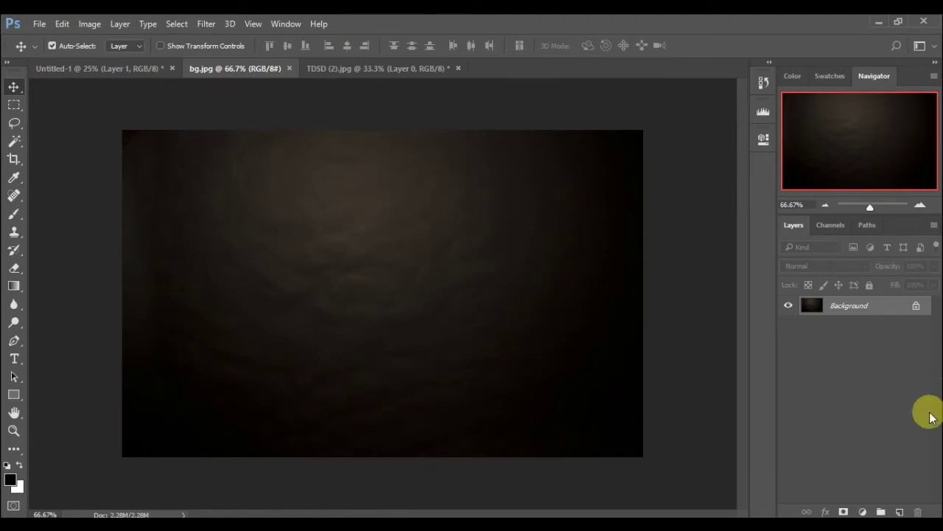
Unlock bg.jpg, rotate it 90° clockwise, and drag it into Untitled-1 as Layer 2.
click(916, 306)
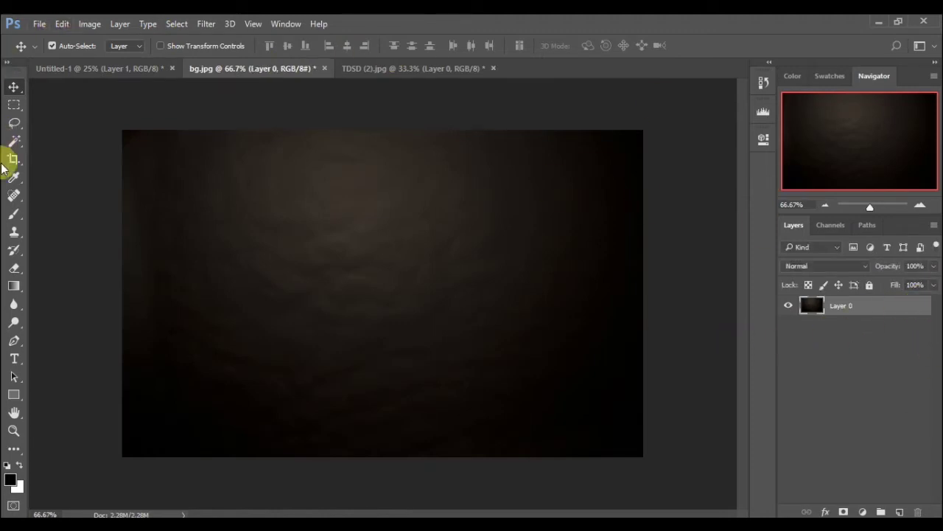
click(90, 22)
mouse_move(115, 151)
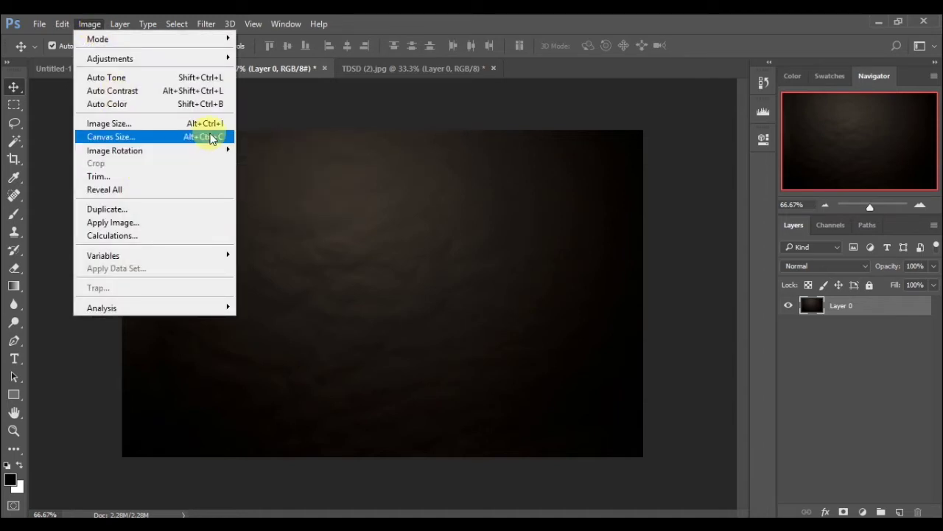
click(270, 163)
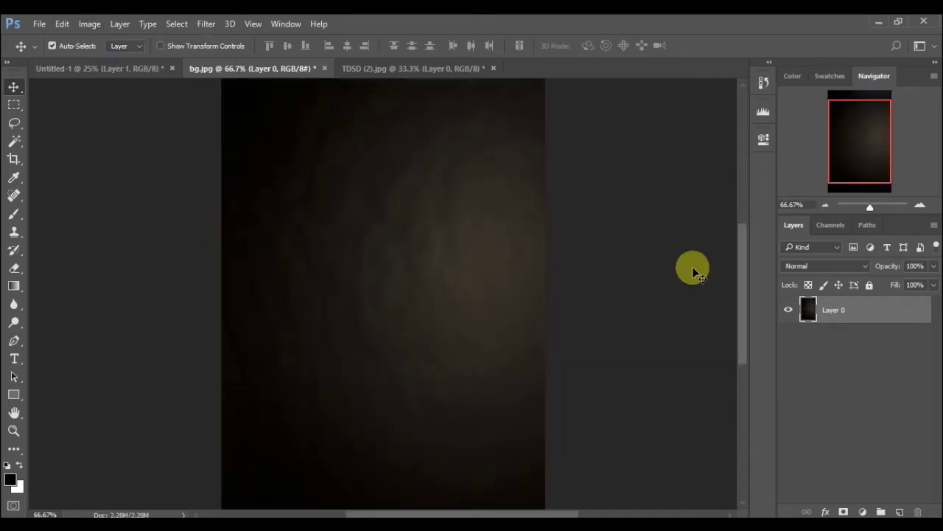
click(827, 206)
click(826, 205)
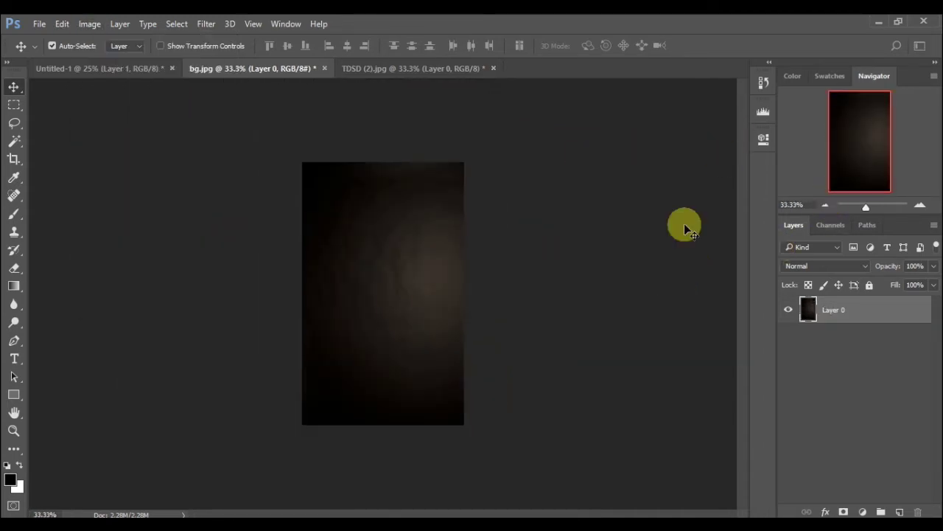
mouse_move(402, 297)
mouse_down()
mouse_move(162, 286)
mouse_move(367, 220)
mouse_move(333, 252)
mouse_up()
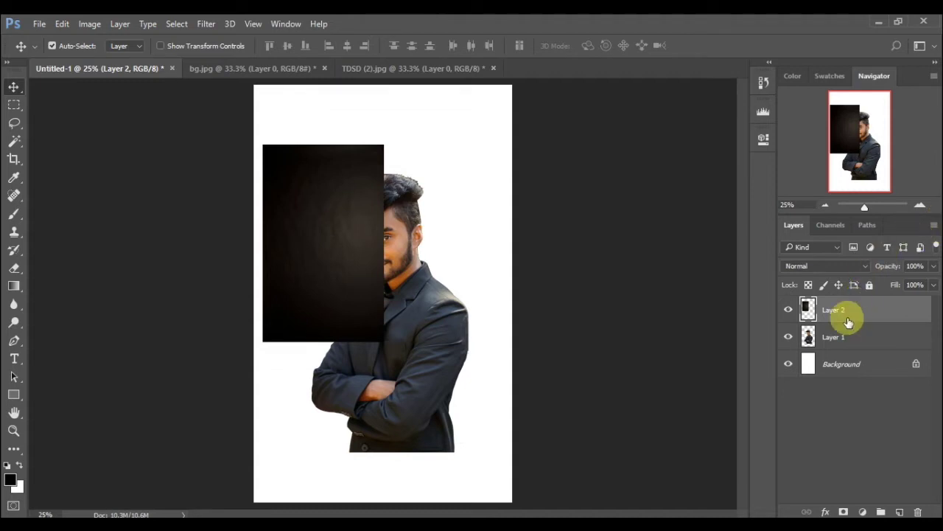
Move Layer 2 below the man and scale the dark backdrop to cover the canvas.
mouse_move(847, 316)
mouse_down()
mouse_move(833, 311)
mouse_move(833, 350)
mouse_up()
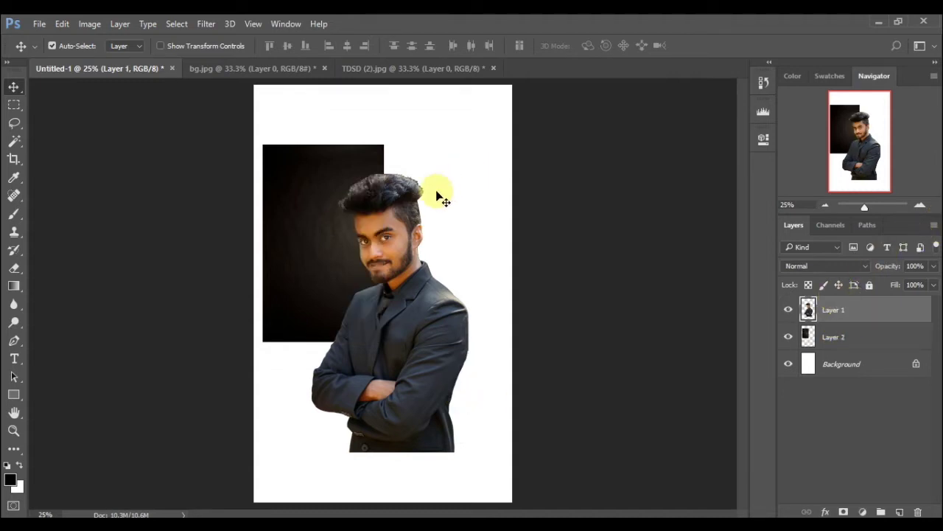
click(823, 339)
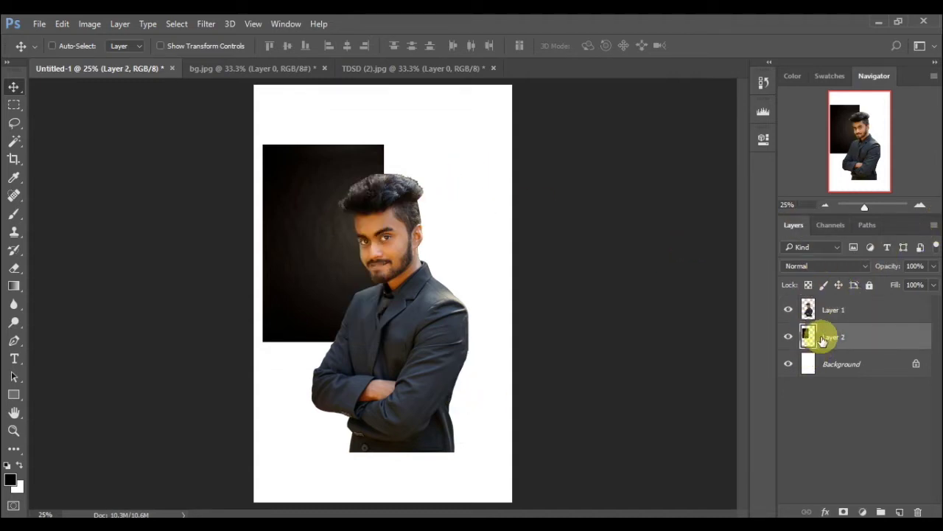
key(ctrl+t)
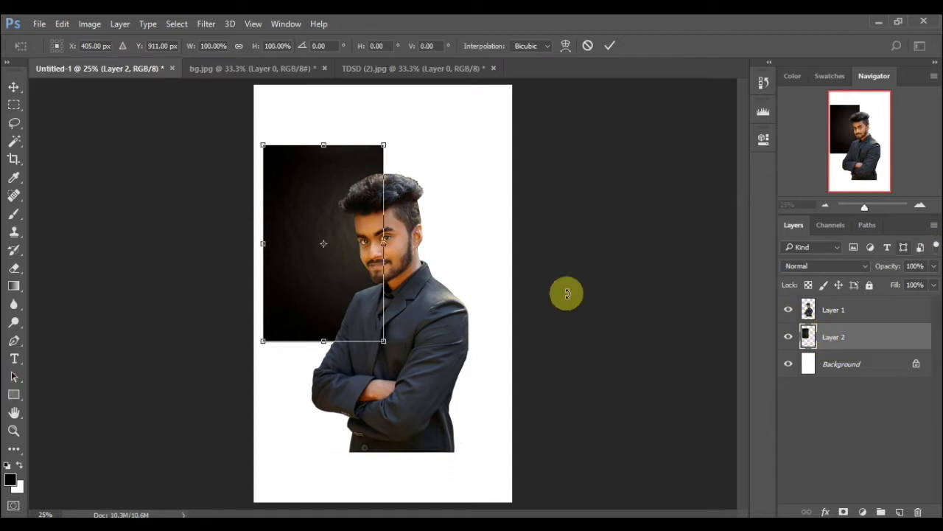
mouse_move(383, 340)
mouse_down()
mouse_move(477, 513)
mouse_move(514, 513)
mouse_up()
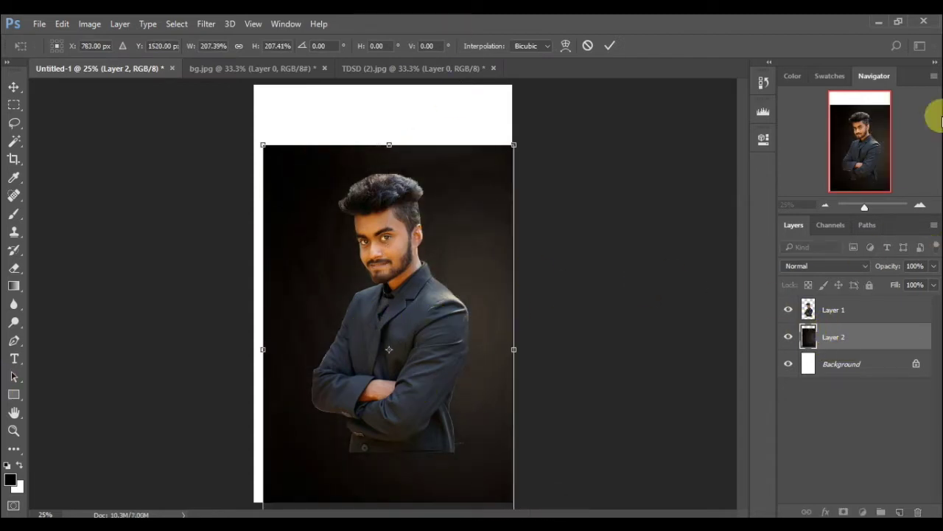
click(825, 204)
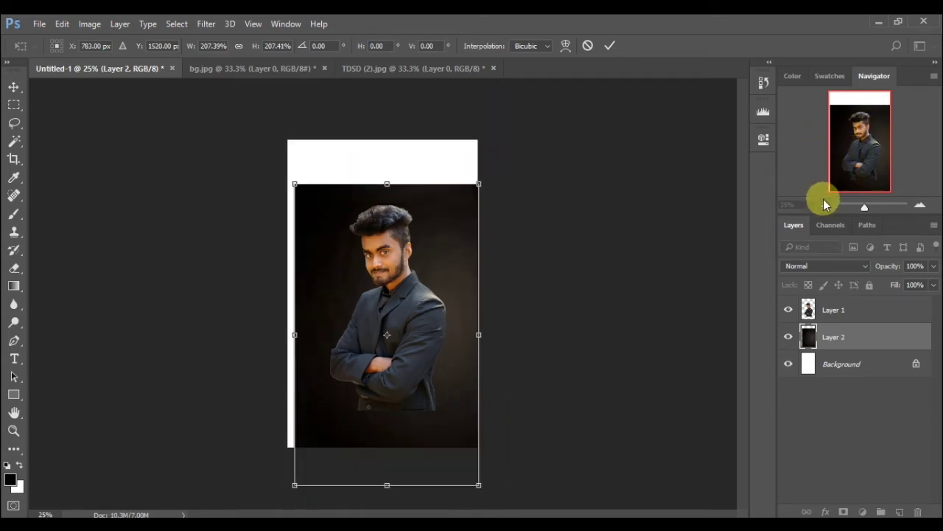
drag(303, 194, 286, 129)
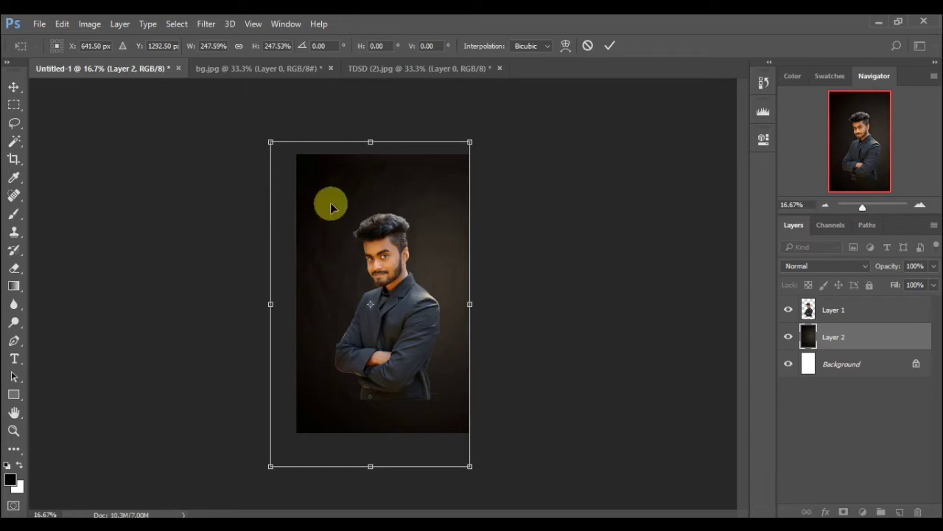
drag(331, 204, 333, 184)
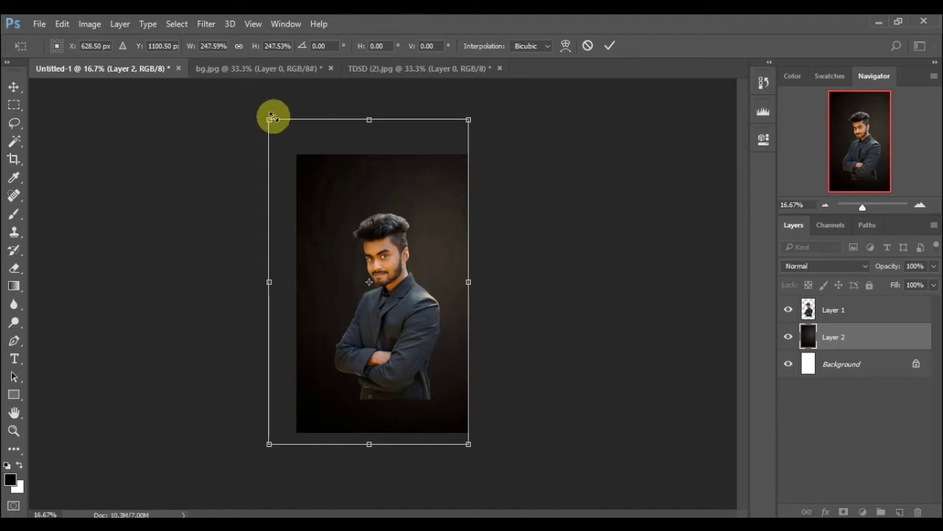
mouse_move(272, 118)
mouse_down()
mouse_move(253, 138)
mouse_move(255, 167)
mouse_up()
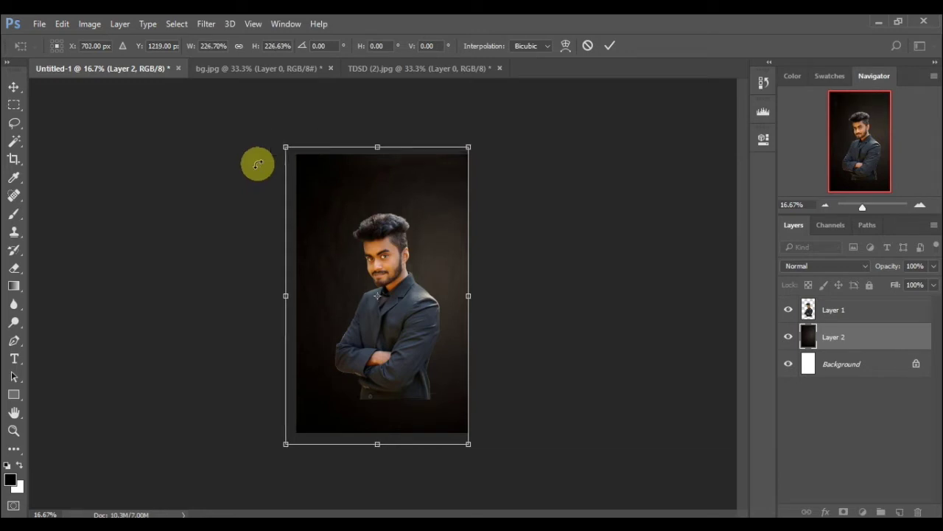
click(611, 45)
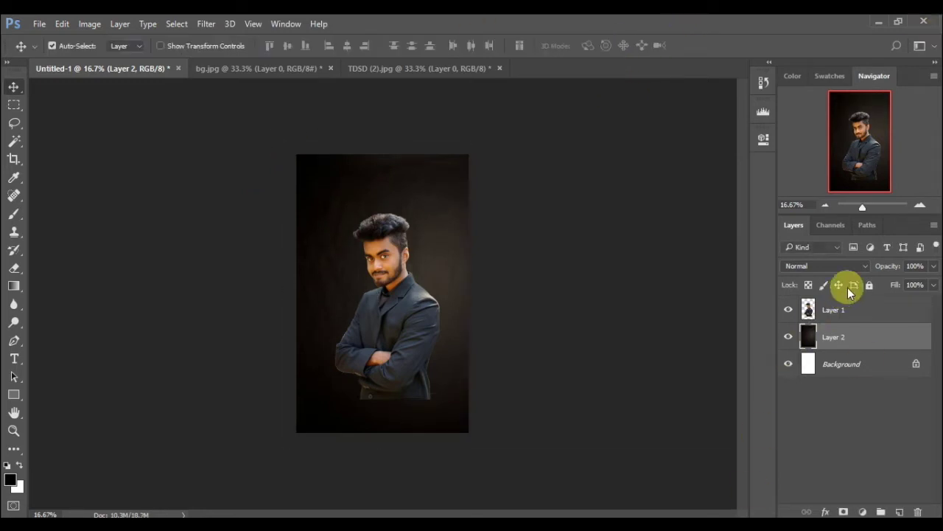
Enlarge the man on Layer 1 to 135.25% and shift him down in the frame.
click(840, 310)
key(ctrl+t)
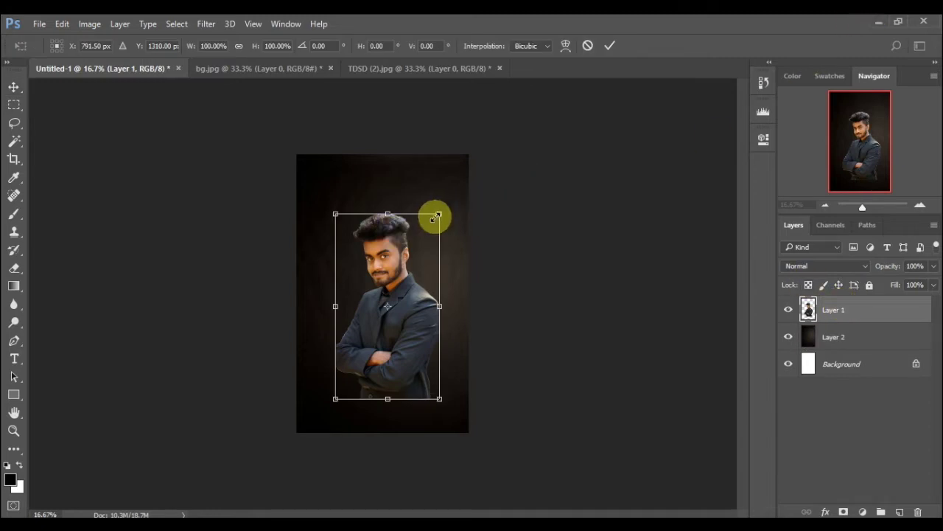
drag(437, 215, 468, 165)
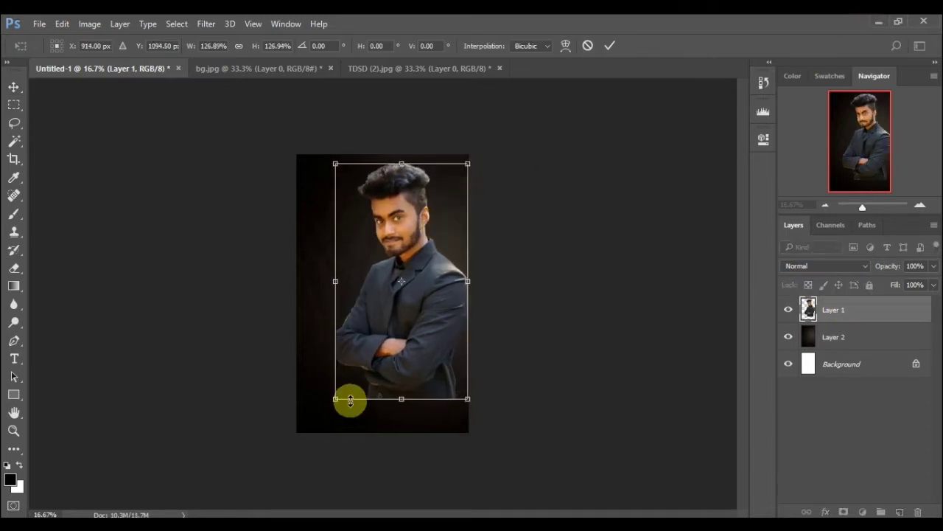
drag(331, 405, 326, 415)
drag(417, 284, 421, 302)
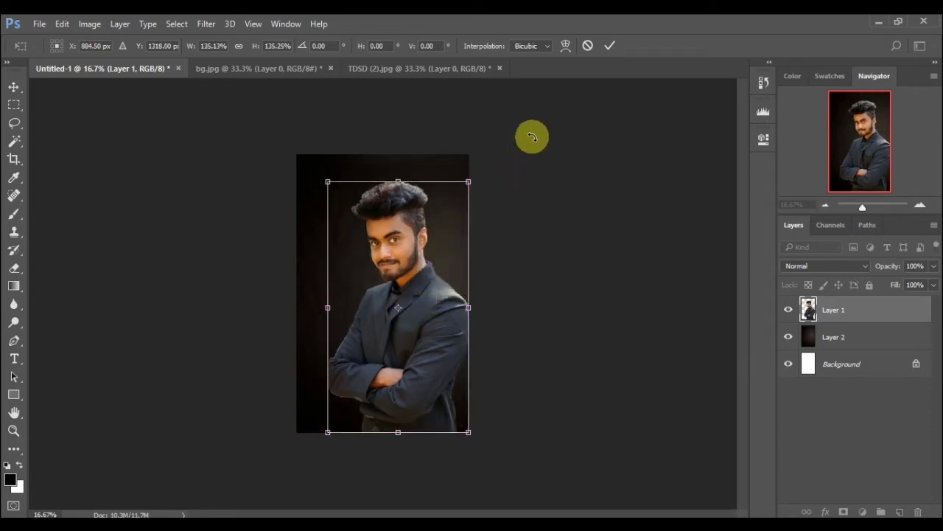
click(610, 45)
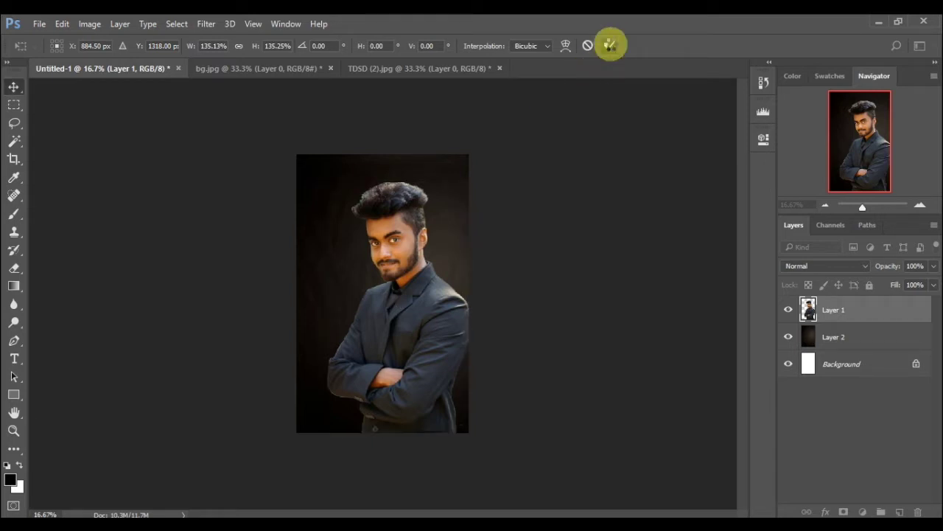
Enlarge the backdrop on Layer 2 further up and to the left.
click(825, 351)
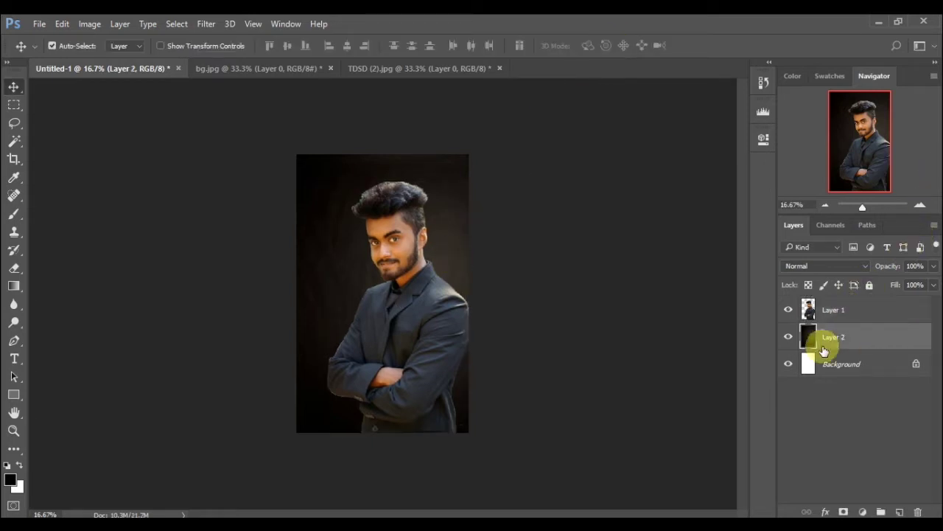
key(ctrl+t)
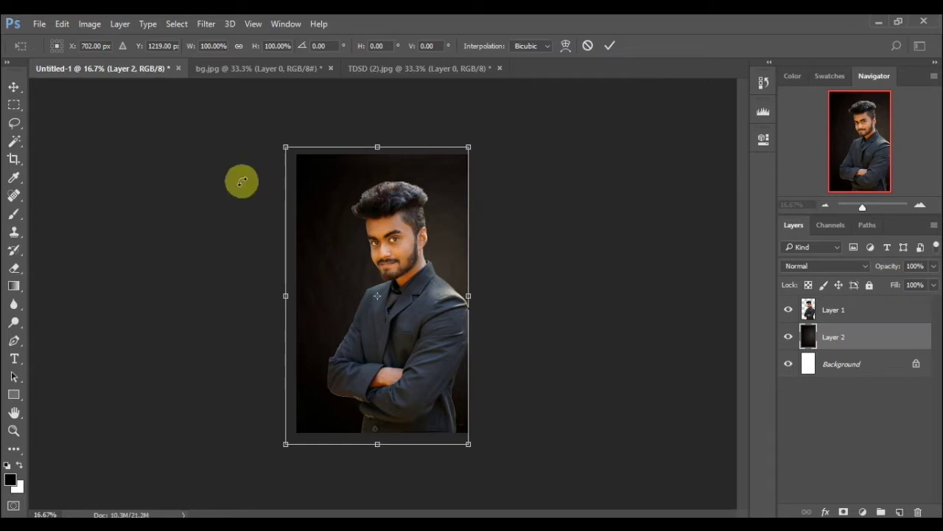
mouse_move(285, 150)
mouse_down()
mouse_move(277, 88)
mouse_move(281, 96)
mouse_up()
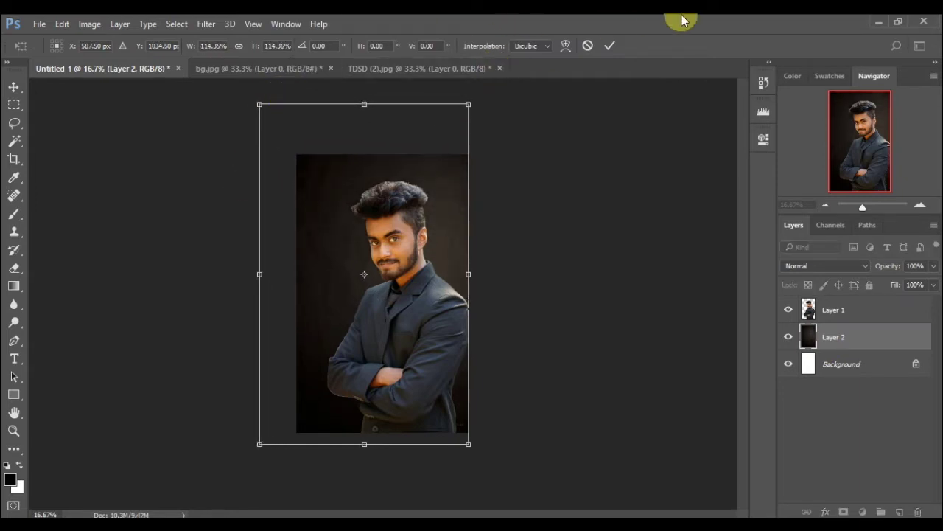
click(613, 52)
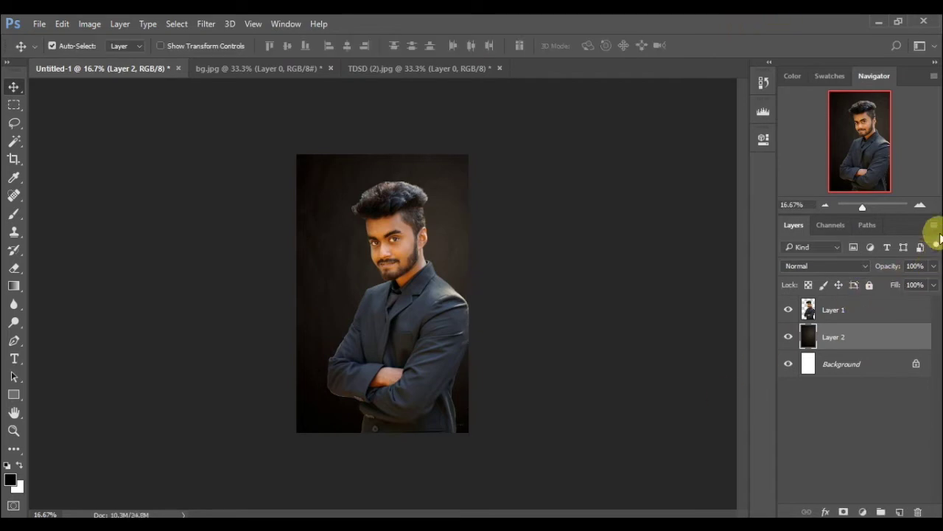
Apply Surface Blur with Radius 8 and Threshold 19 to the dark backdrop layer.
click(920, 204)
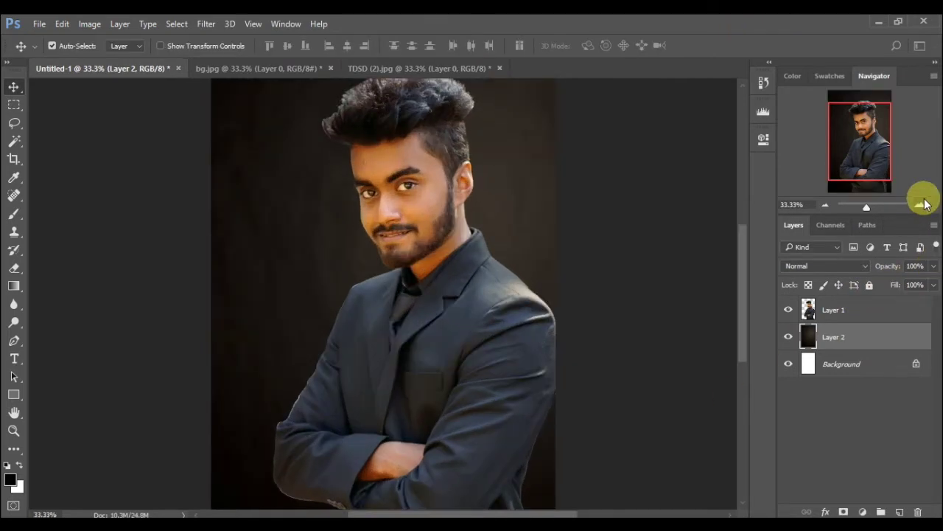
click(921, 204)
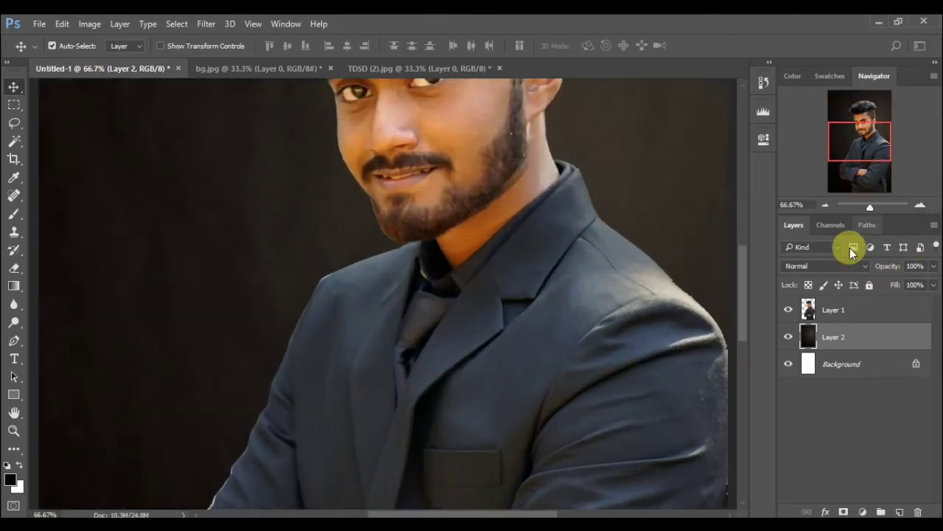
click(825, 204)
click(825, 204)
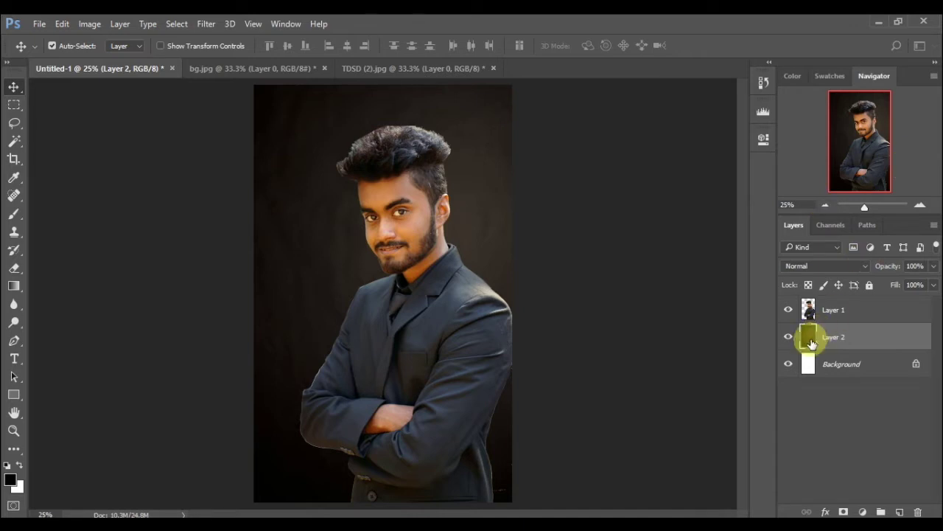
click(206, 23)
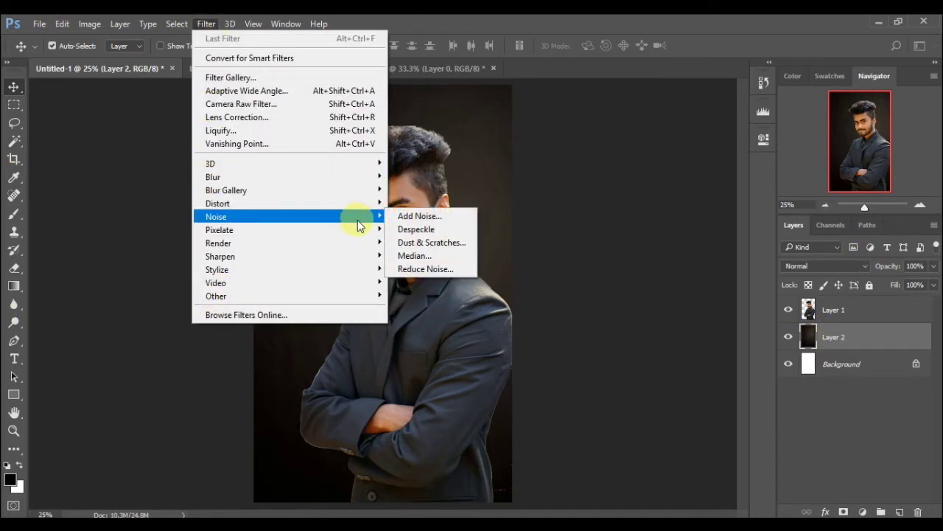
mouse_move(287, 177)
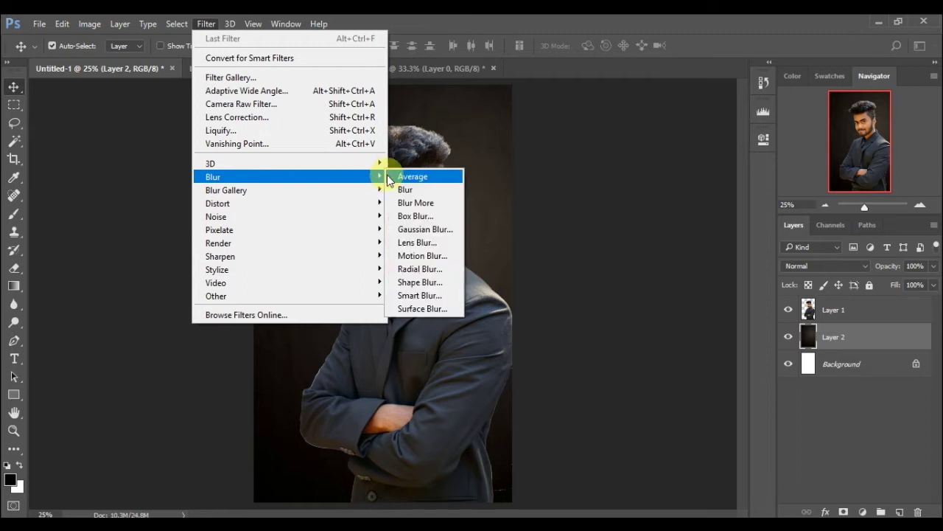
click(402, 308)
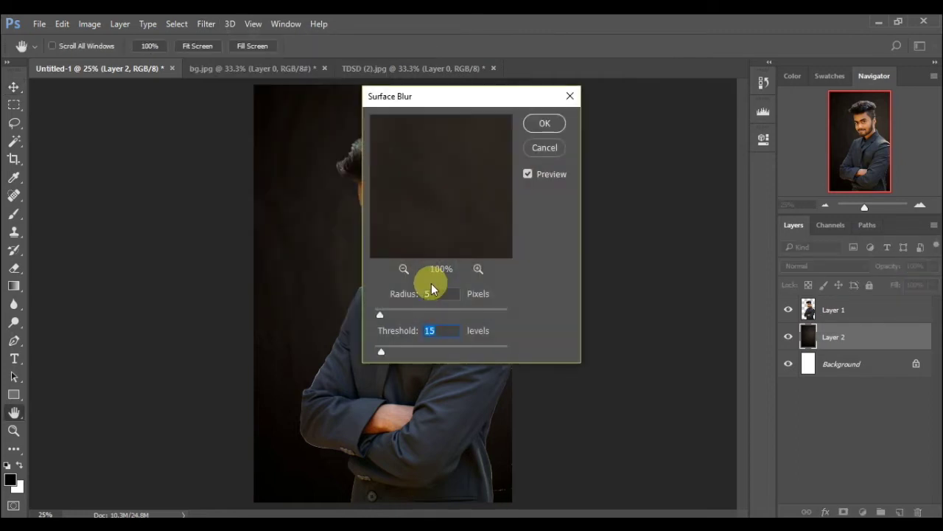
click(445, 294)
text(8)
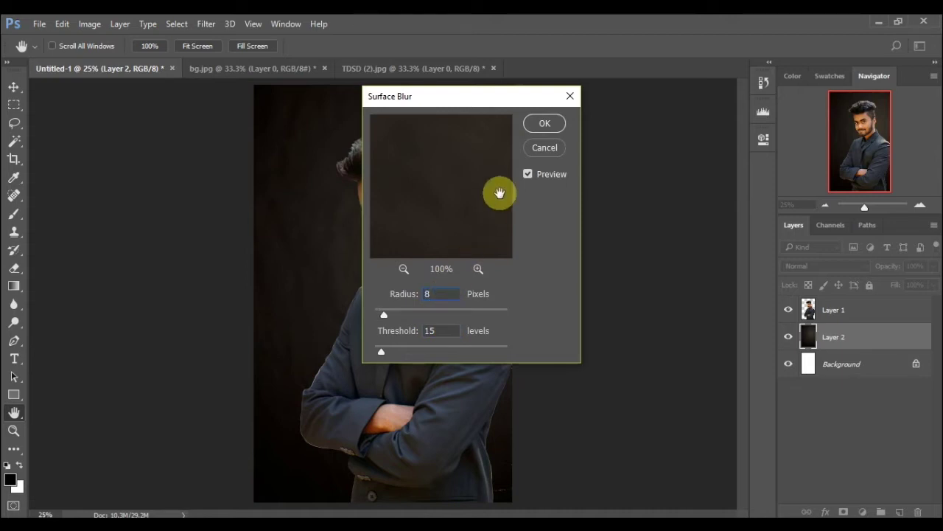
scroll(450, 331, up, 3)
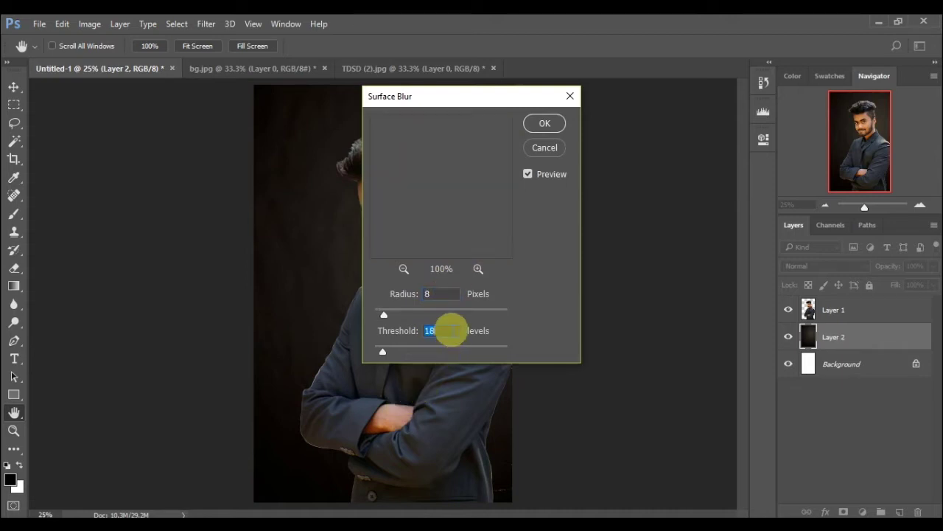
scroll(450, 330, up, 1)
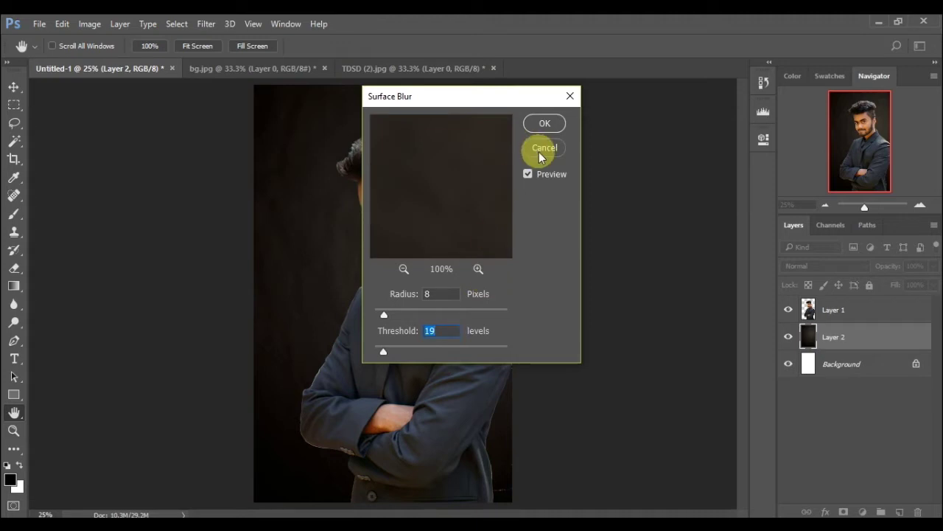
click(549, 125)
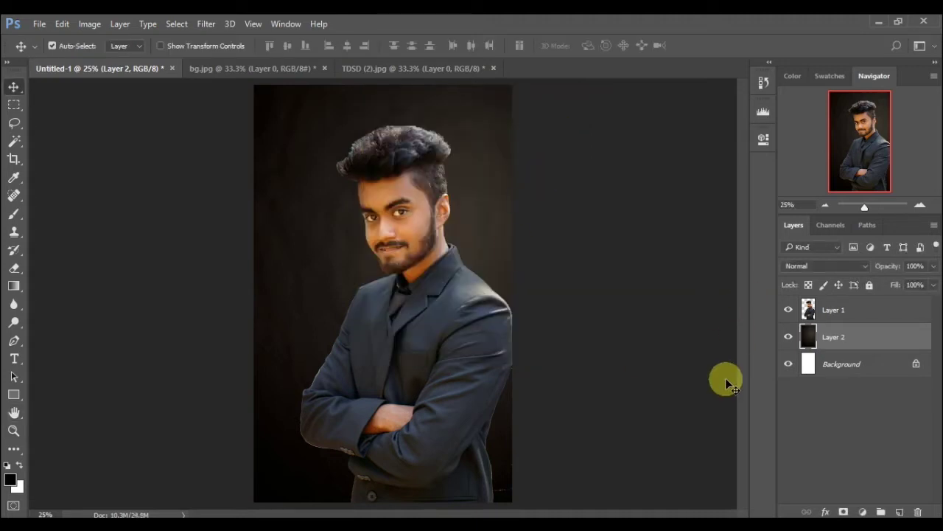
Erase the stray fringe along the lower right edge of the man's jacket on Layer 1.
click(837, 308)
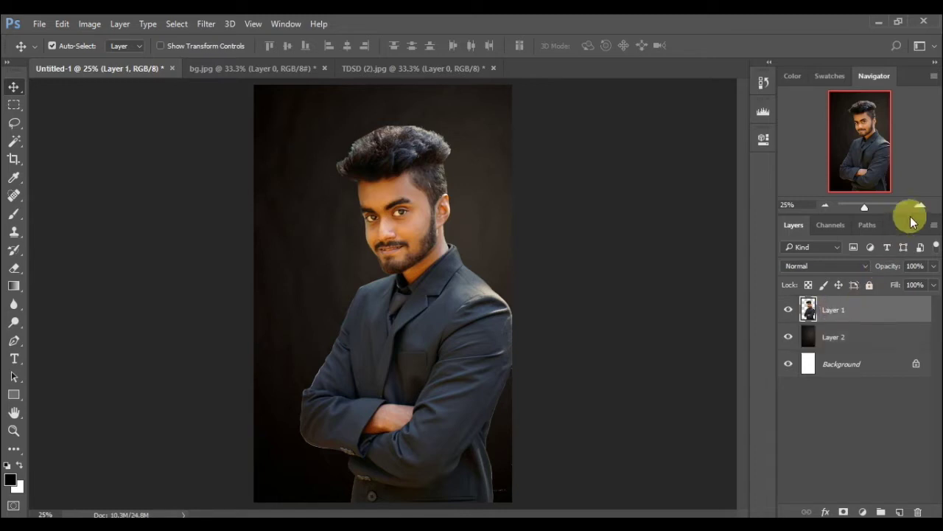
click(920, 204)
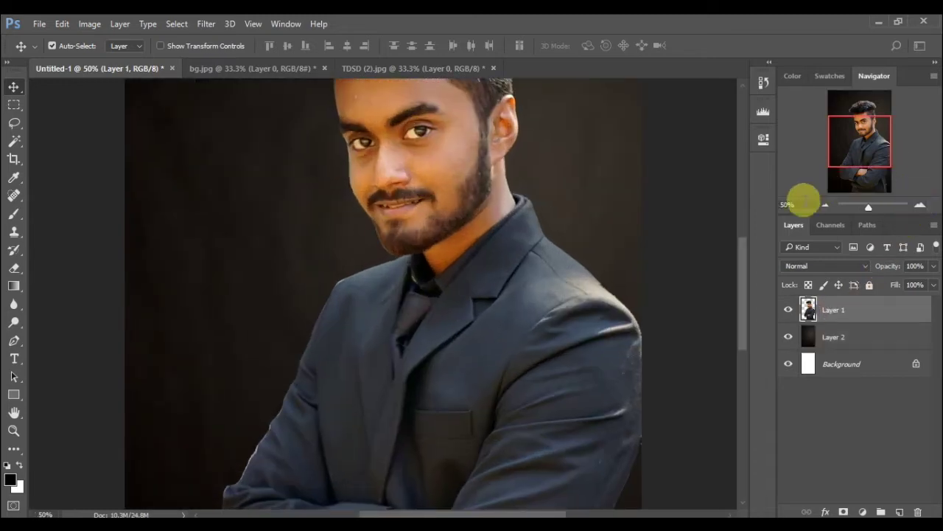
drag(847, 156, 874, 236)
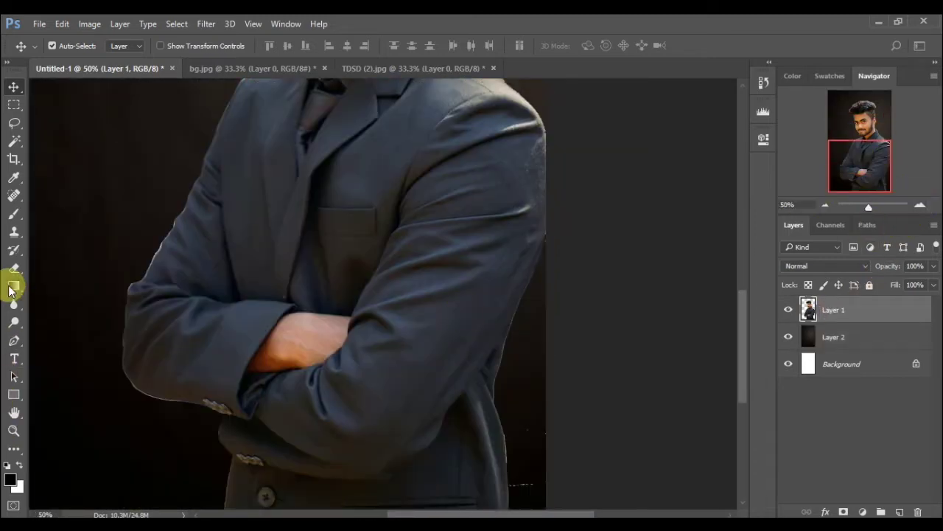
click(14, 267)
mouse_move(484, 409)
mouse_down()
mouse_move(516, 411)
mouse_move(516, 464)
mouse_move(517, 417)
mouse_up()
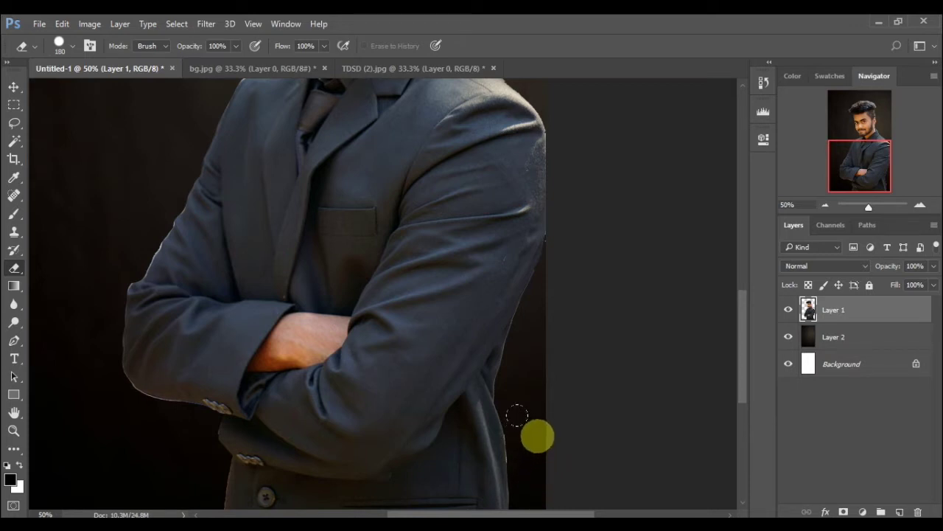
mouse_move(516, 417)
mouse_down()
mouse_move(514, 437)
mouse_move(562, 362)
mouse_up()
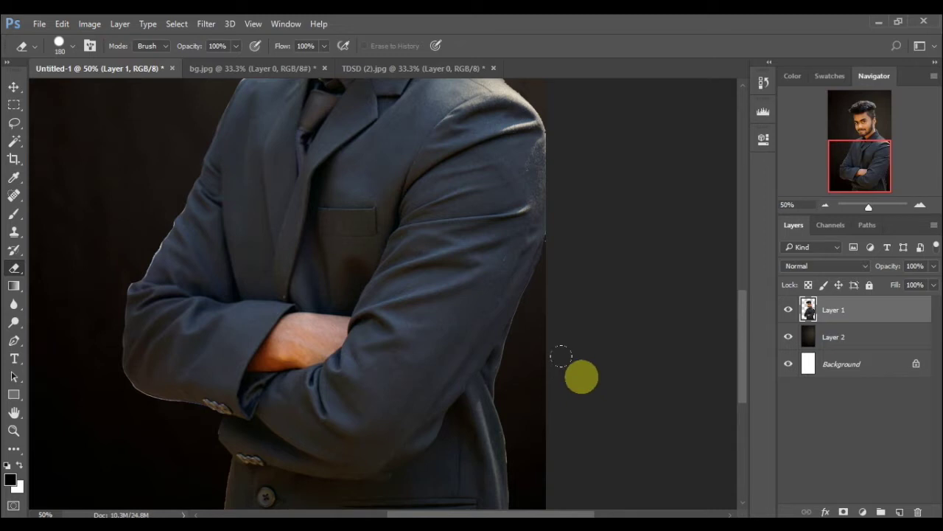
click(823, 206)
click(824, 206)
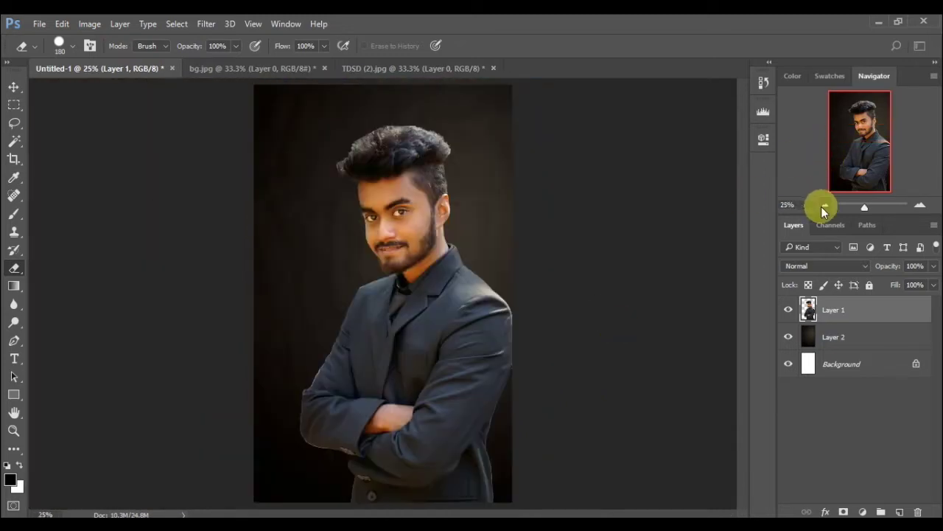
click(824, 206)
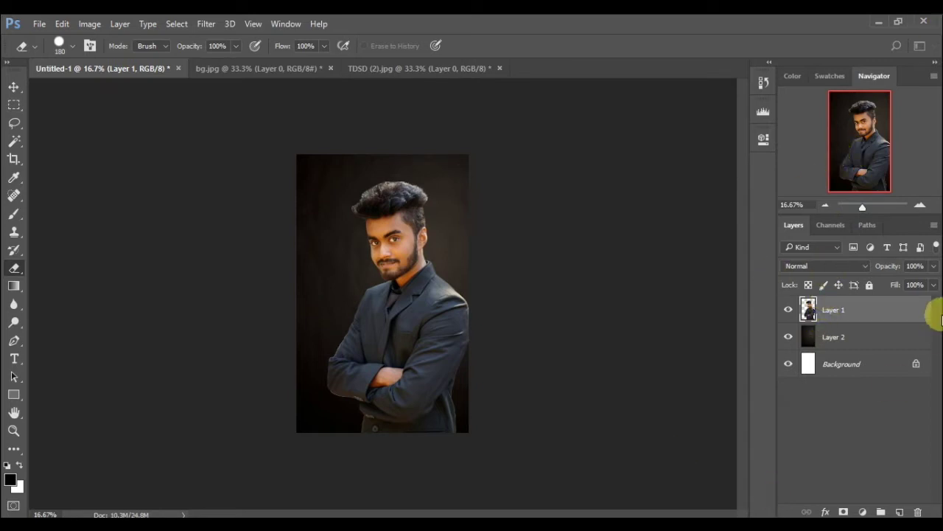
With Layer 1 hidden, add a Color Balance adjustment shifting the backdrop toward neutral grey.
click(849, 336)
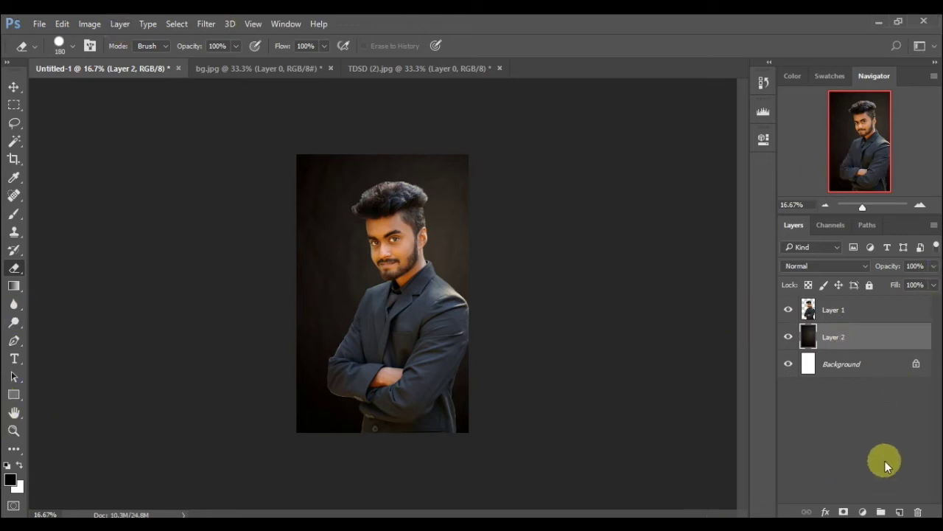
click(788, 310)
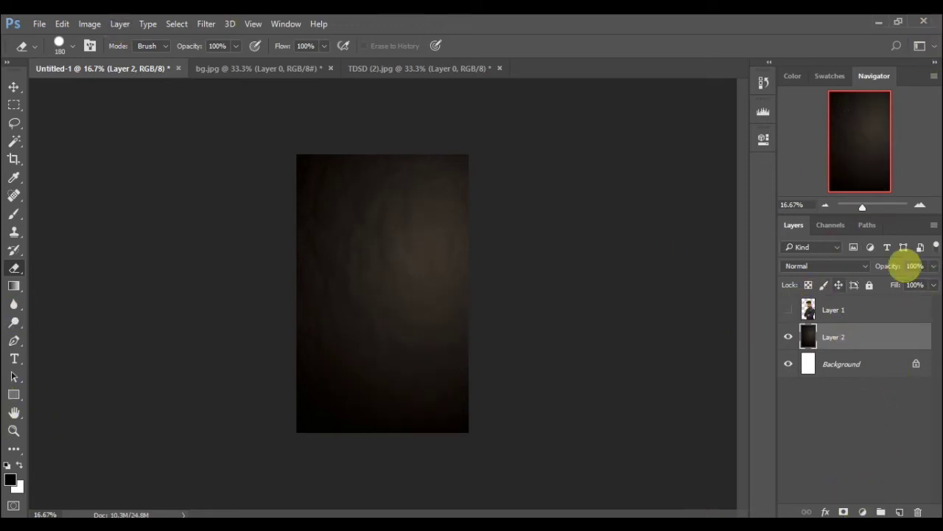
click(863, 511)
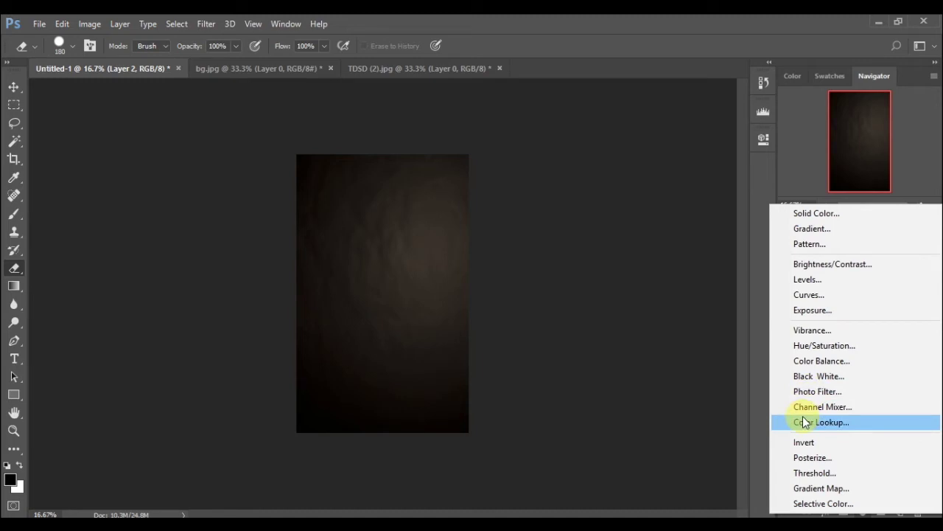
click(806, 360)
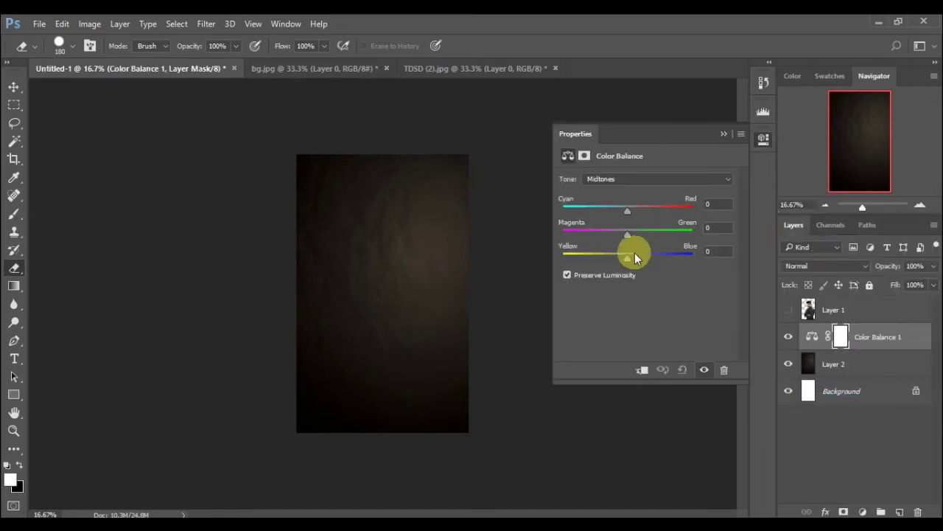
mouse_move(635, 253)
mouse_down()
mouse_move(570, 282)
mouse_move(656, 278)
mouse_move(669, 289)
mouse_move(635, 289)
mouse_up()
drag(627, 234, 589, 251)
mouse_move(654, 254)
mouse_down()
mouse_move(608, 209)
mouse_move(528, 214)
mouse_move(617, 221)
mouse_up()
drag(699, 238, 621, 265)
Merge the Color Balance adjustment down into Layer 2 and make Layer 1 visible again.
click(724, 133)
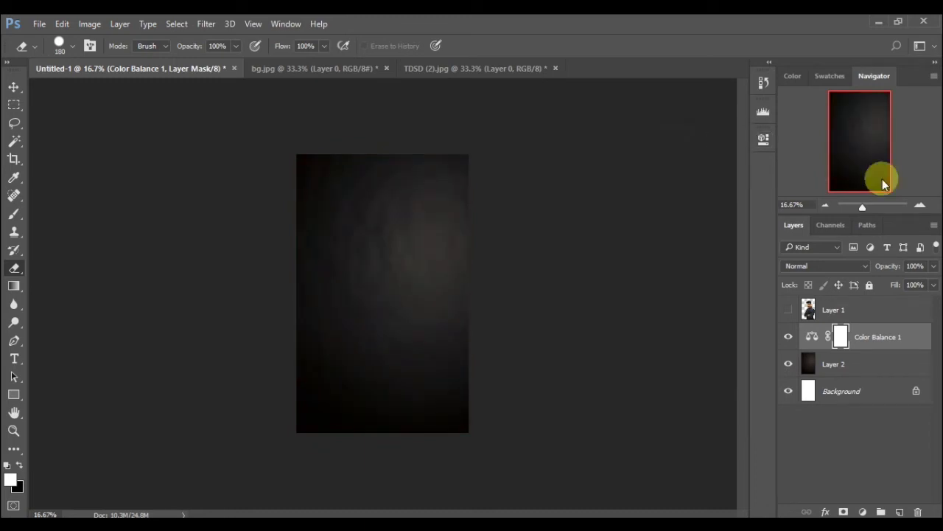
click(789, 336)
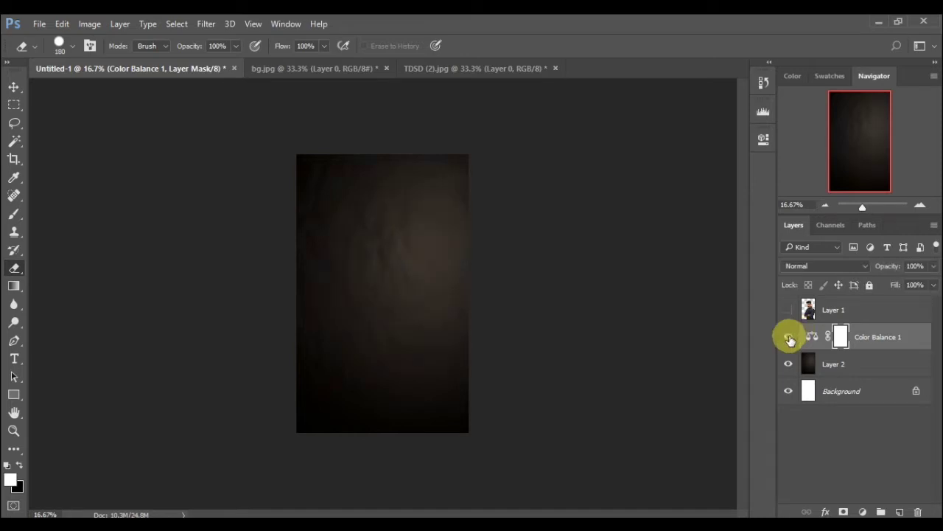
click(789, 336)
right_click(888, 348)
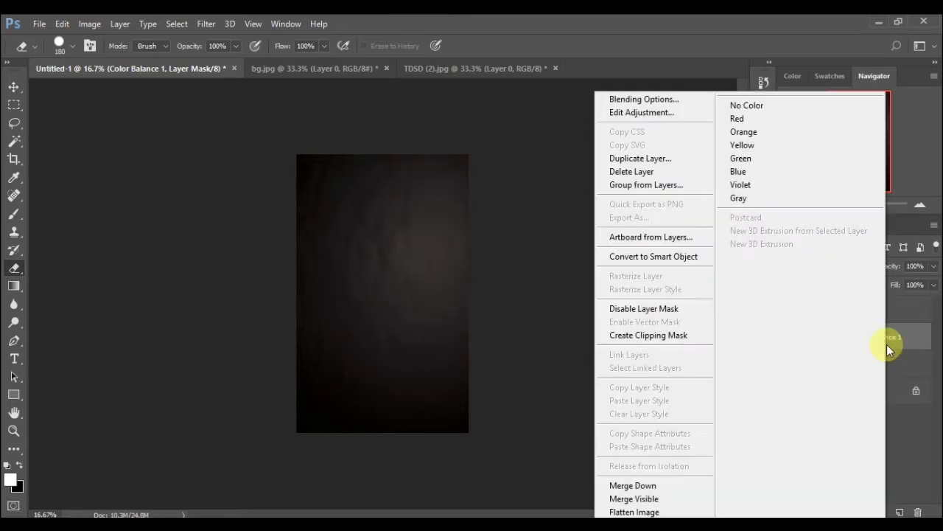
click(709, 485)
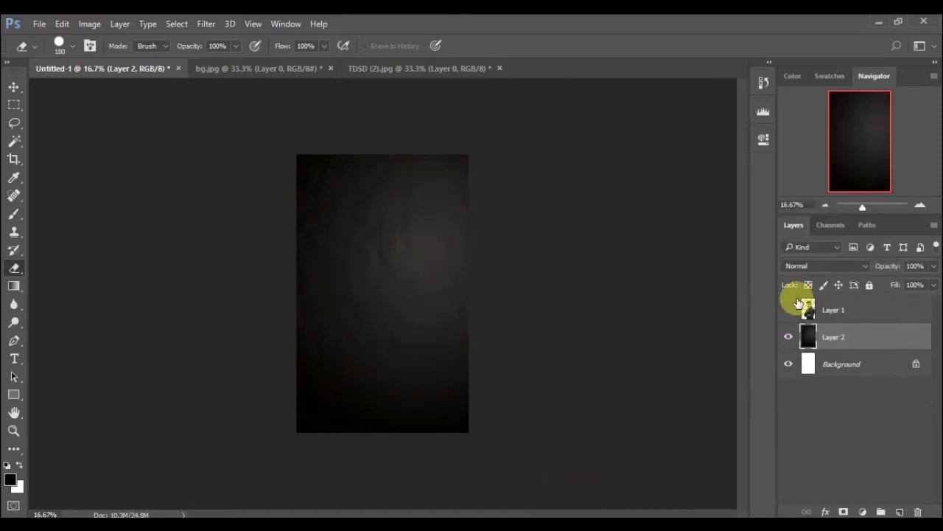
click(790, 310)
click(791, 311)
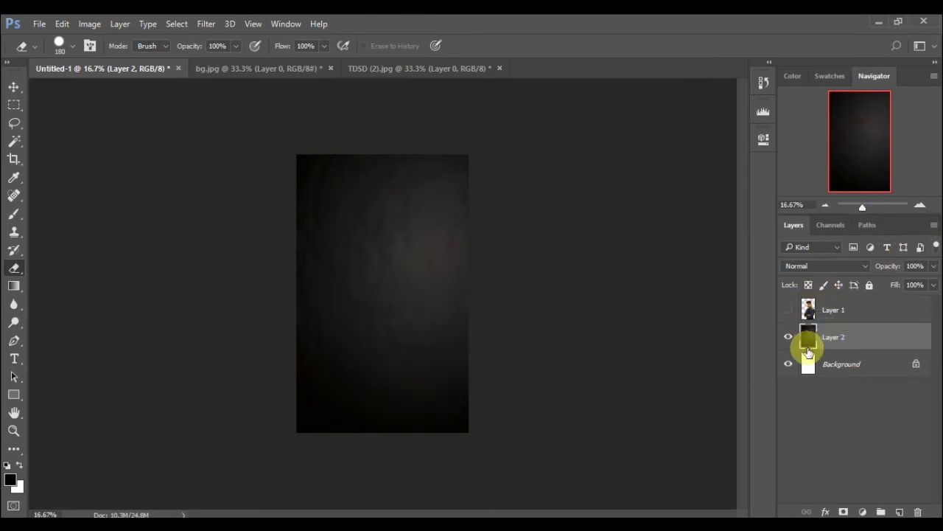
click(788, 310)
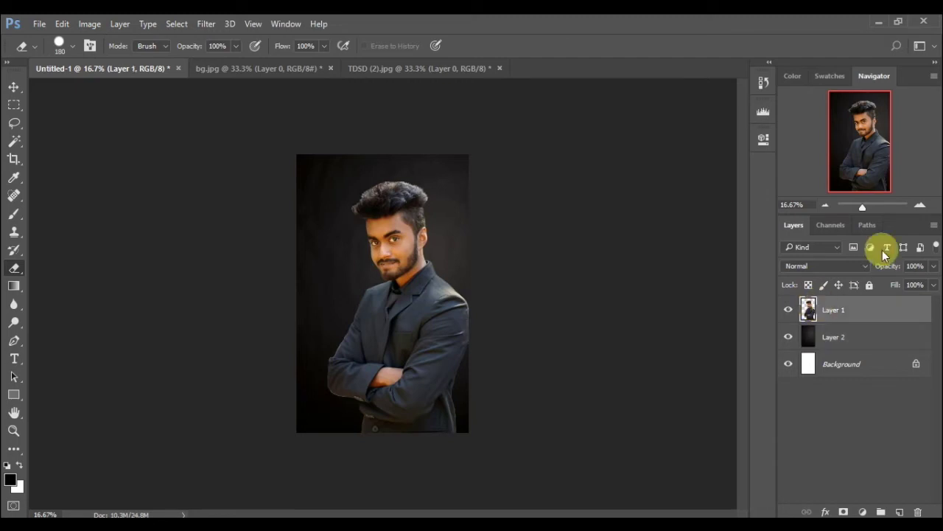
Zoom in on the face and add a Color Balance adjustment layer warmed toward red.
click(920, 206)
click(920, 206)
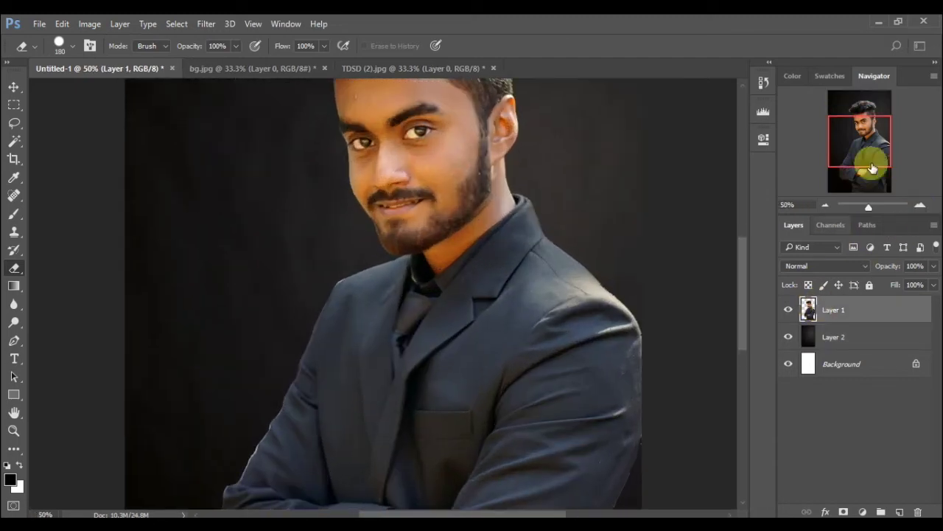
drag(865, 158, 871, 118)
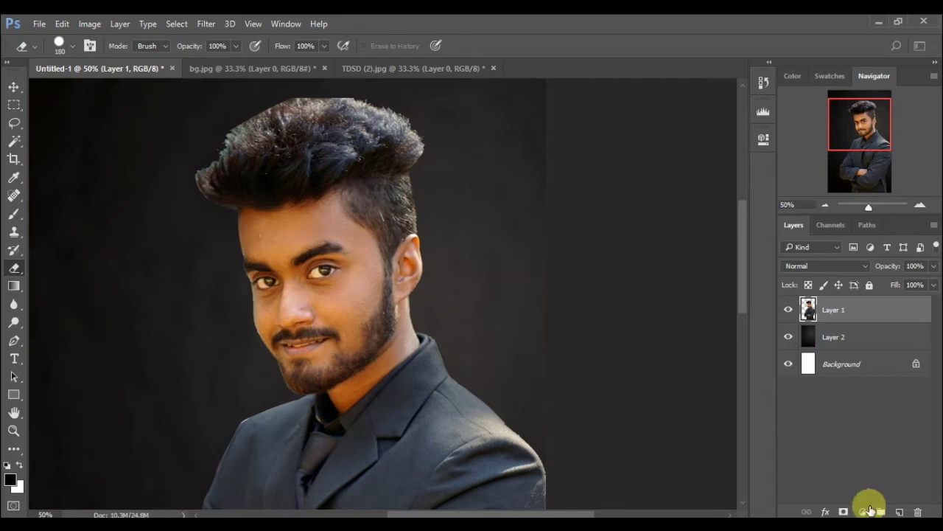
click(862, 512)
click(900, 352)
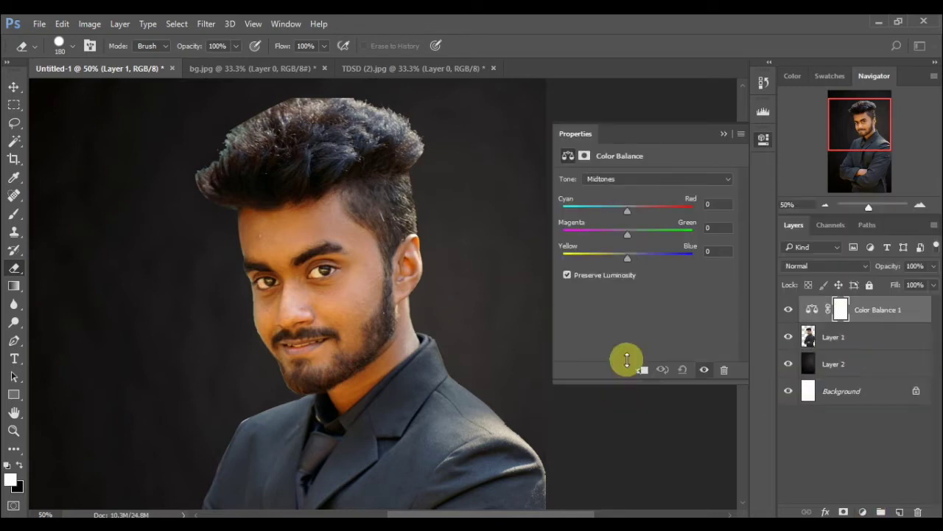
drag(627, 207, 657, 209)
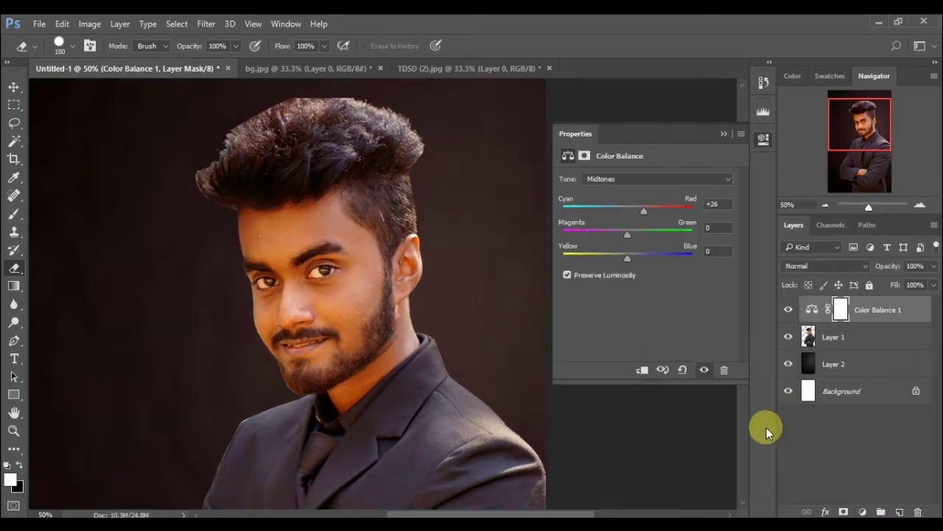
click(787, 363)
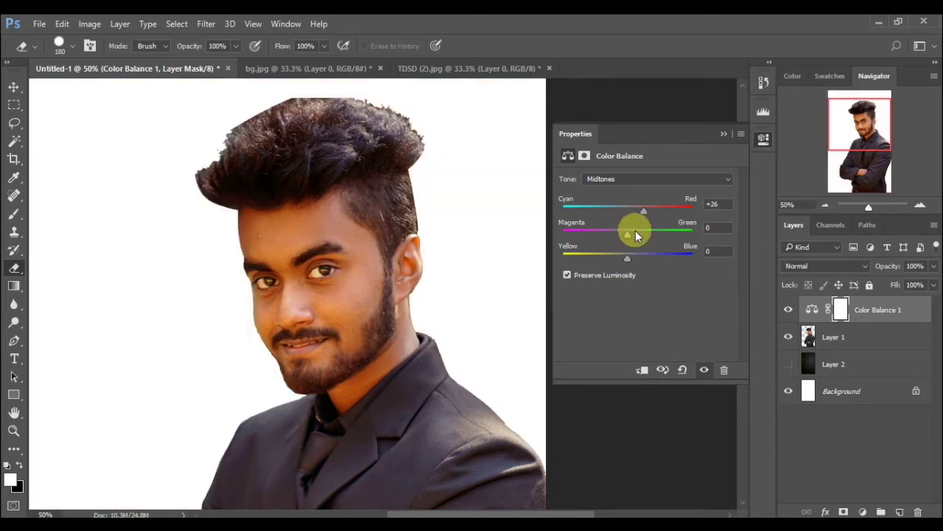
click(788, 363)
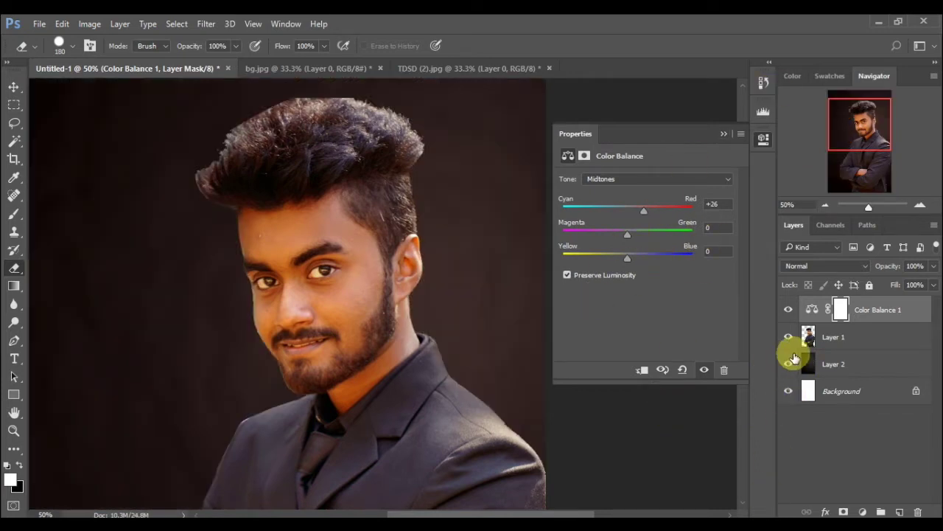
Clip Color Balance to Layer 1 and tune cyan, green and yellow–blue (+9) values.
alt+click(825, 325)
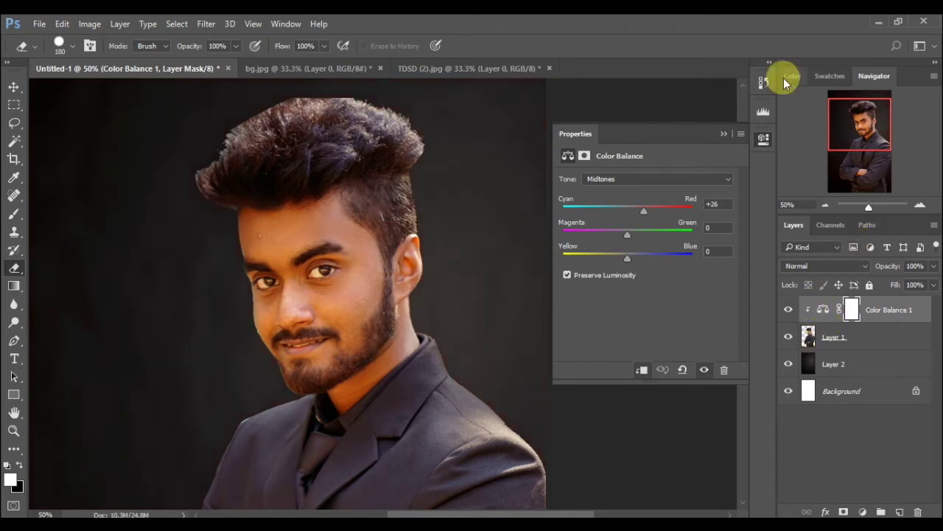
mouse_move(643, 210)
mouse_down()
mouse_move(582, 212)
mouse_move(622, 213)
mouse_up()
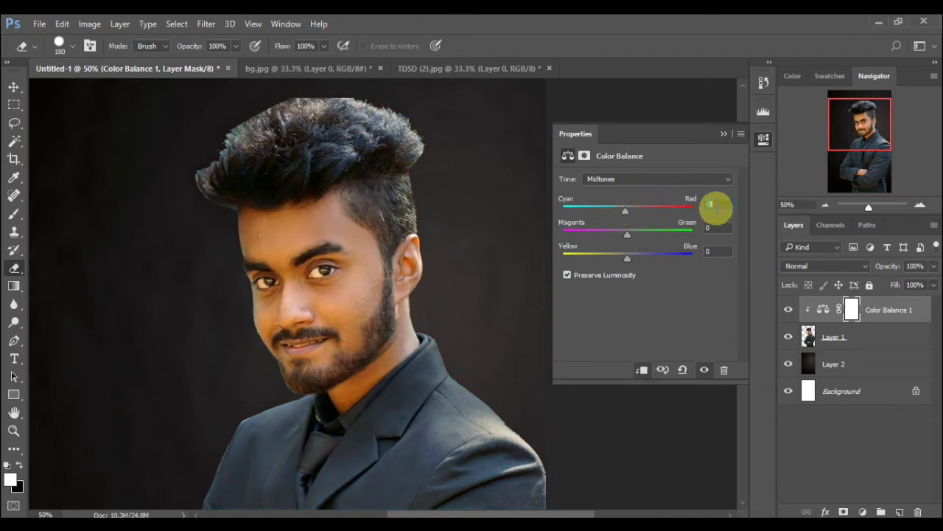
click(666, 235)
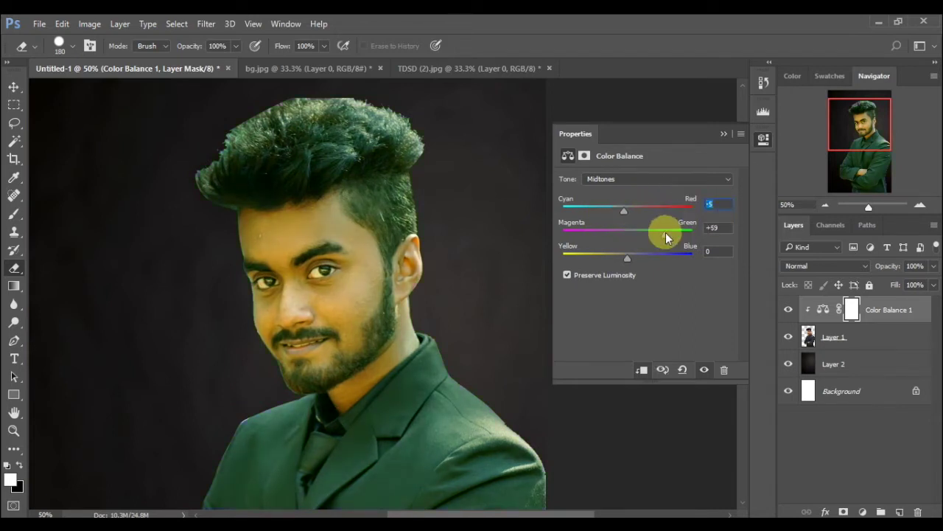
mouse_move(648, 232)
mouse_down()
mouse_move(605, 249)
mouse_move(637, 224)
mouse_move(619, 225)
mouse_move(634, 224)
mouse_up()
click(727, 221)
mouse_move(659, 253)
mouse_down()
mouse_move(588, 258)
mouse_move(637, 258)
mouse_up()
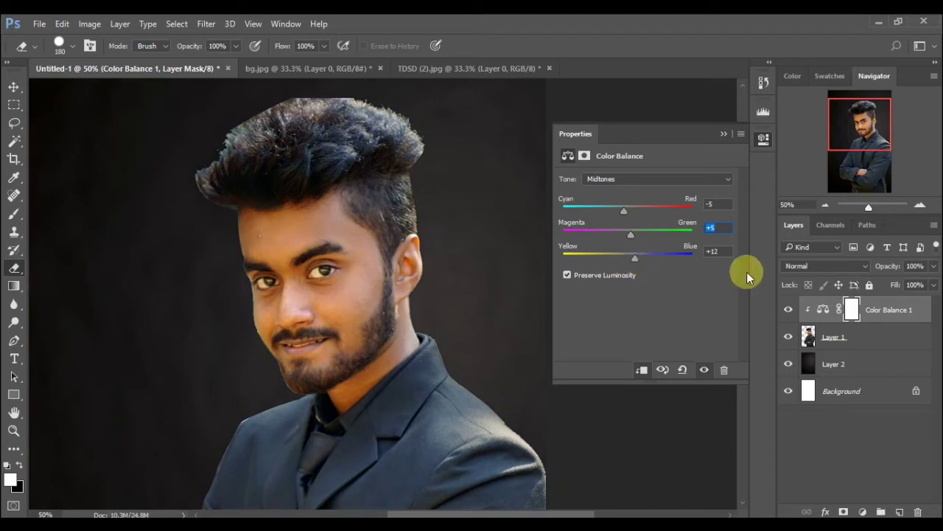
click(712, 251)
key(Down)
key(Down)
key(Down)
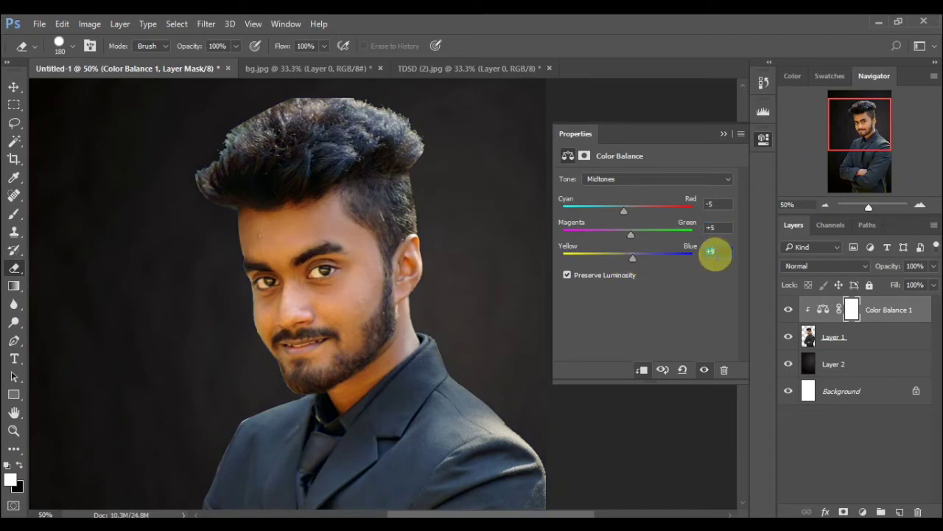
click(724, 133)
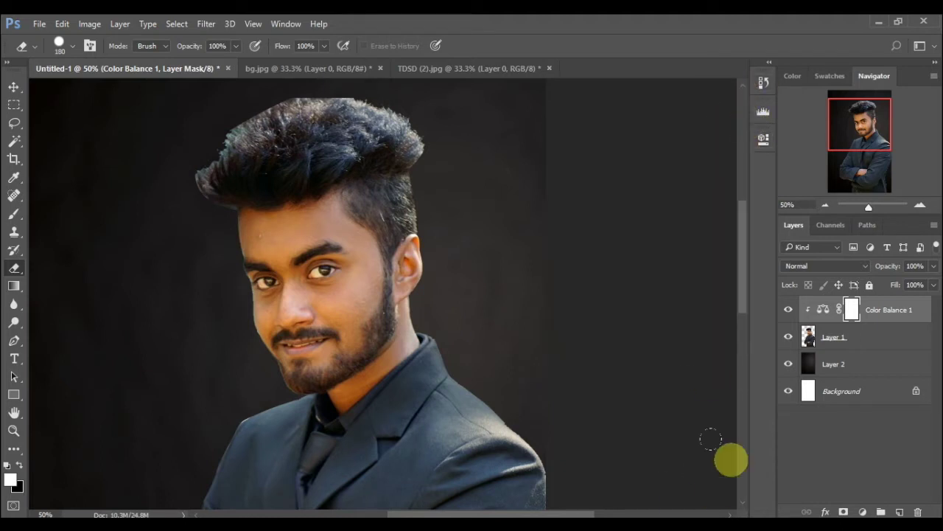
Hide Color Balance 1, merge the visible layers, and open the Filter menu.
click(788, 311)
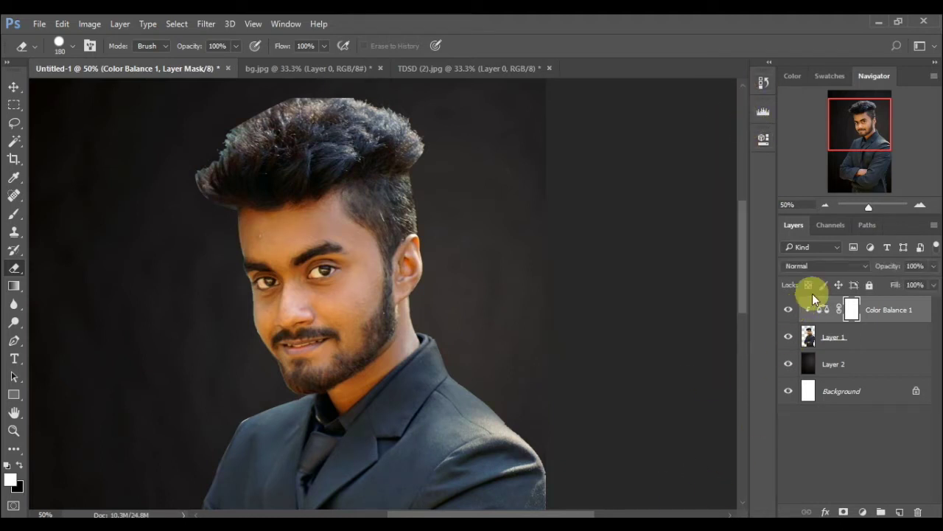
right_click(863, 310)
click(609, 499)
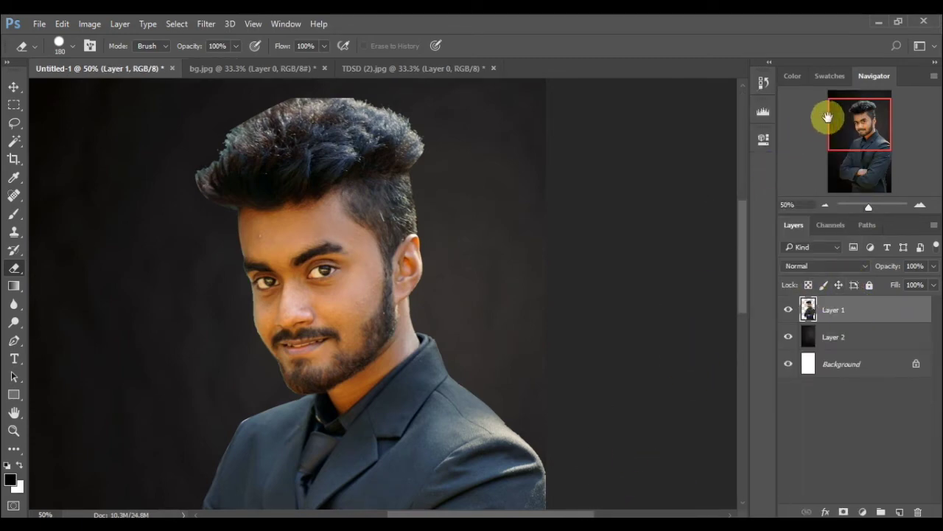
mouse_move(829, 114)
mouse_down()
mouse_move(831, 131)
mouse_move(835, 111)
mouse_up()
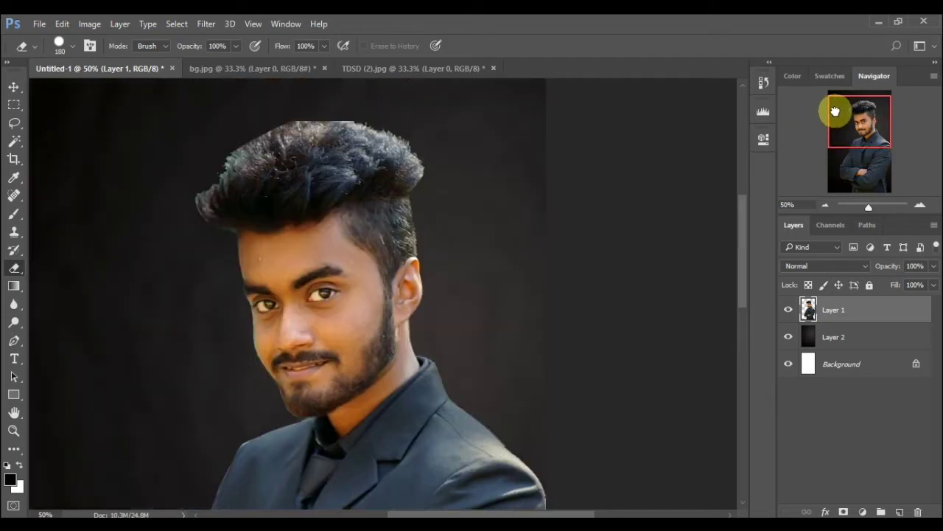
click(206, 23)
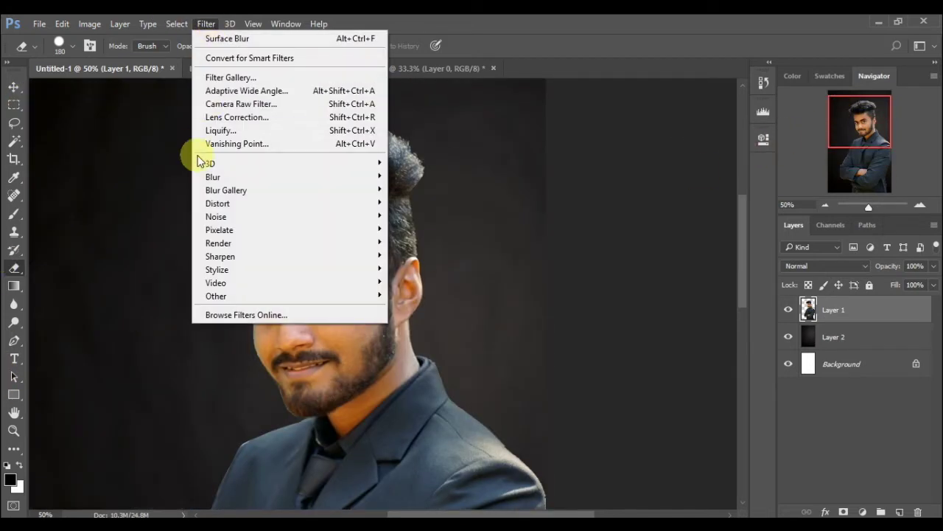
mouse_move(287, 177)
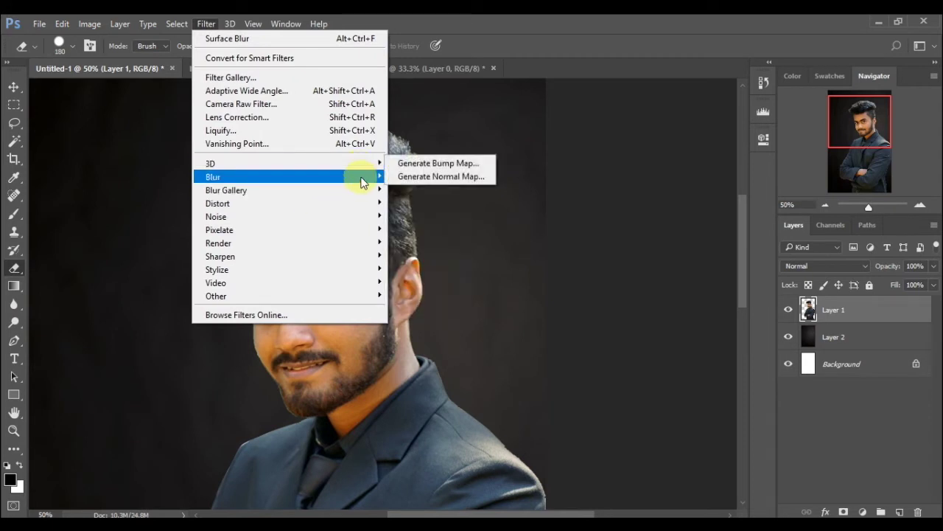
Apply Surface Blur to the portrait layer with Radius 8 px and Threshold 8 levels.
click(408, 303)
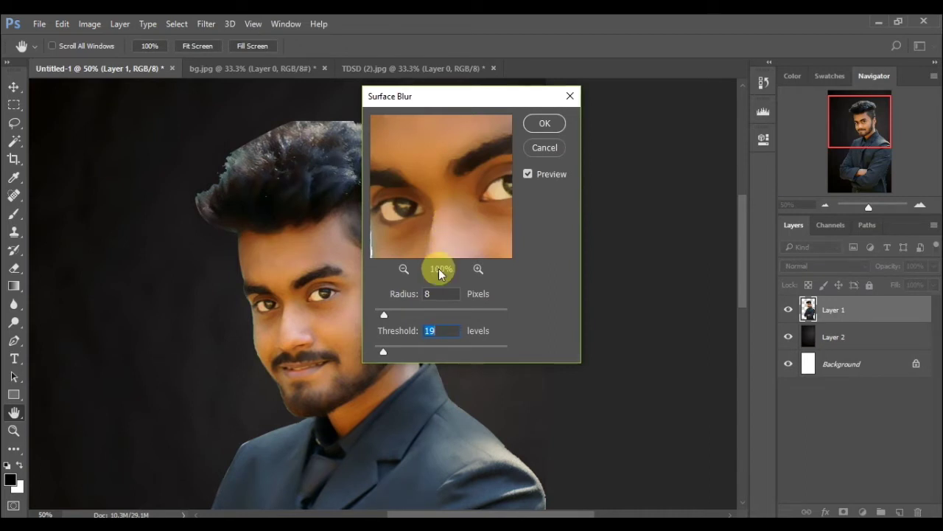
key(Down)
key(Down)
key(Down)
key(Down)
key(Down)
key(Down)
key(Down)
key(Down)
key(Down)
key(Down)
key(Down)
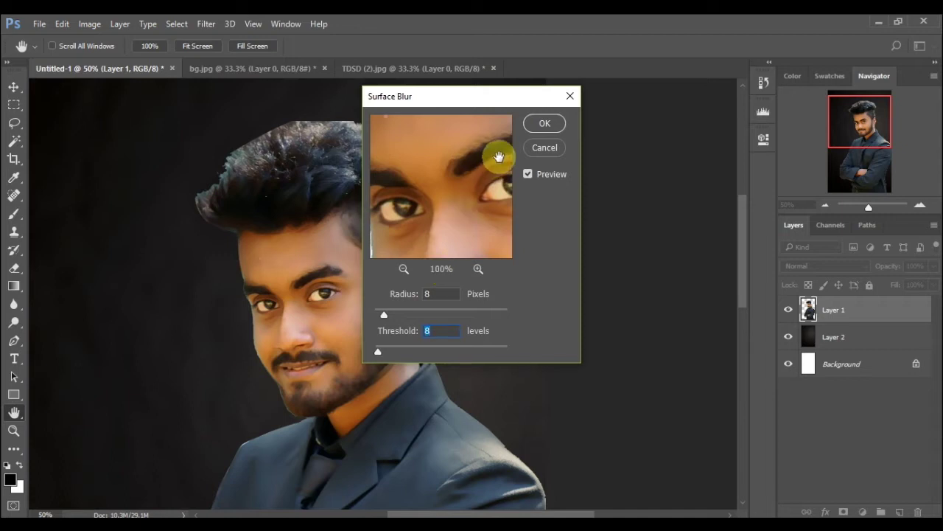
click(547, 126)
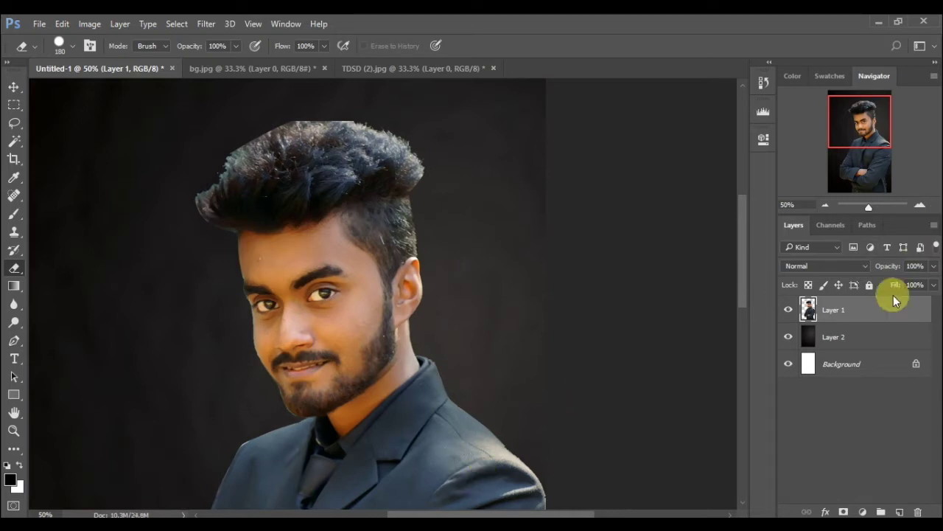
Convert Layer 1 to a smart object, reapply Surface Blur, and black out its filter mask.
right_click(851, 305)
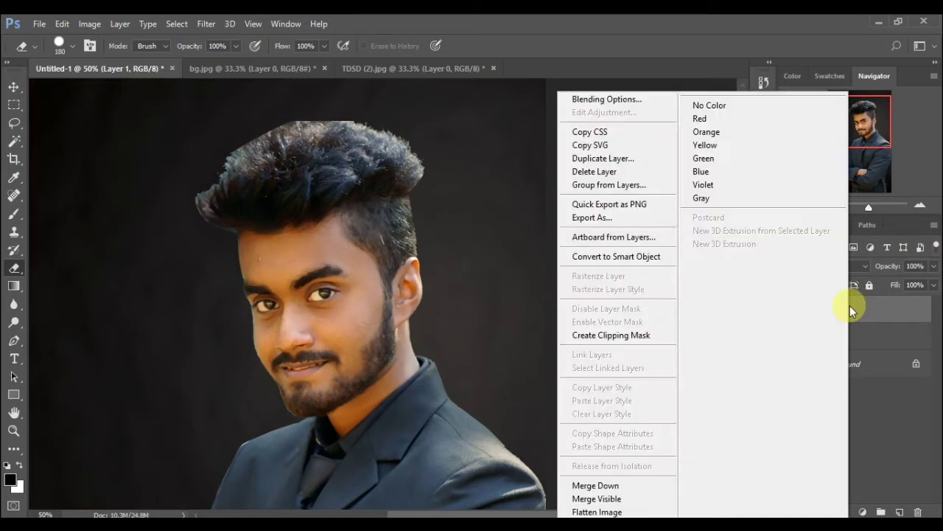
click(598, 257)
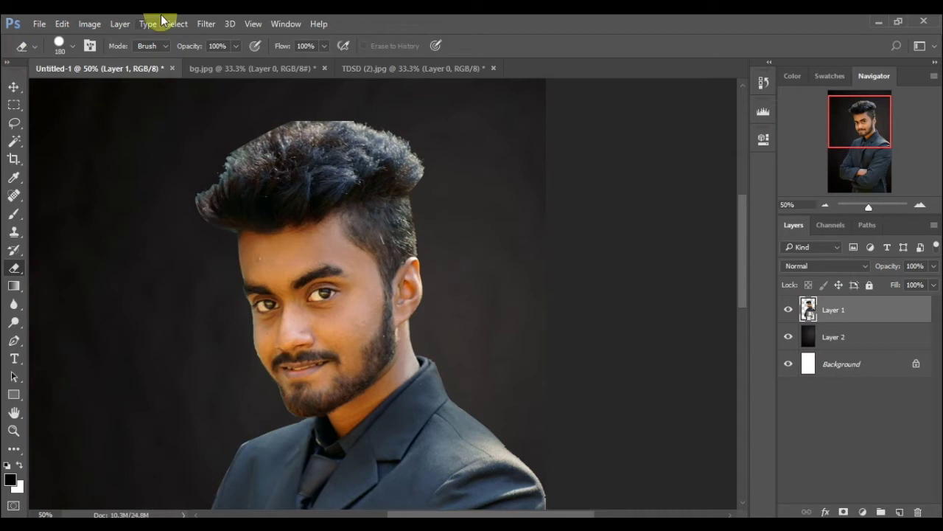
click(206, 23)
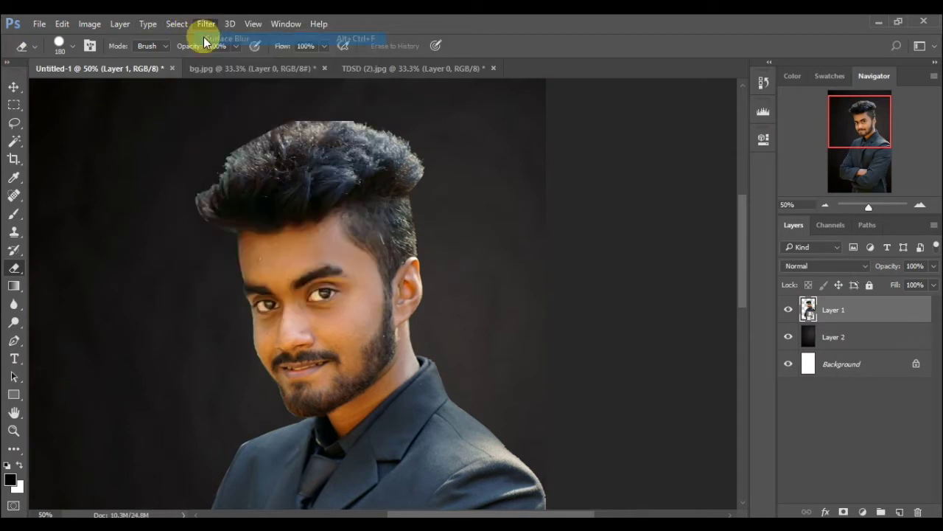
click(538, 116)
key(e)
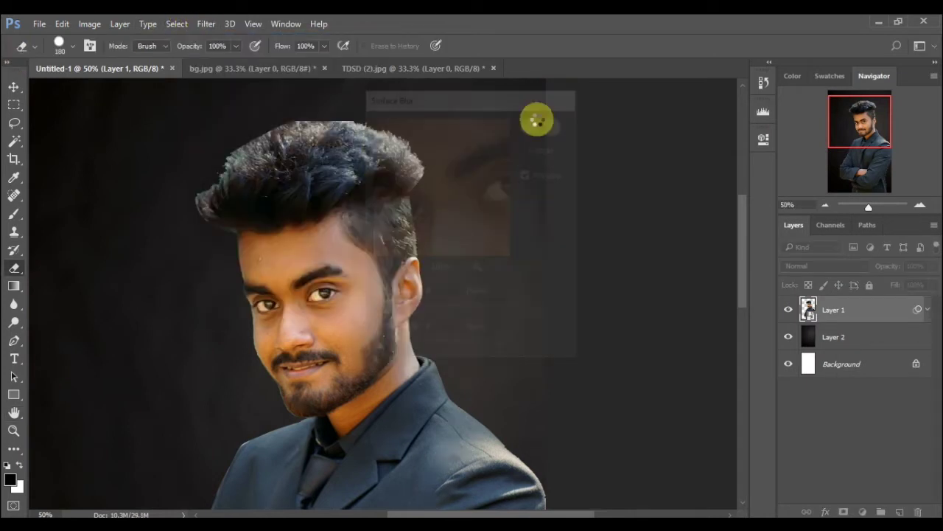
click(831, 336)
key(x)
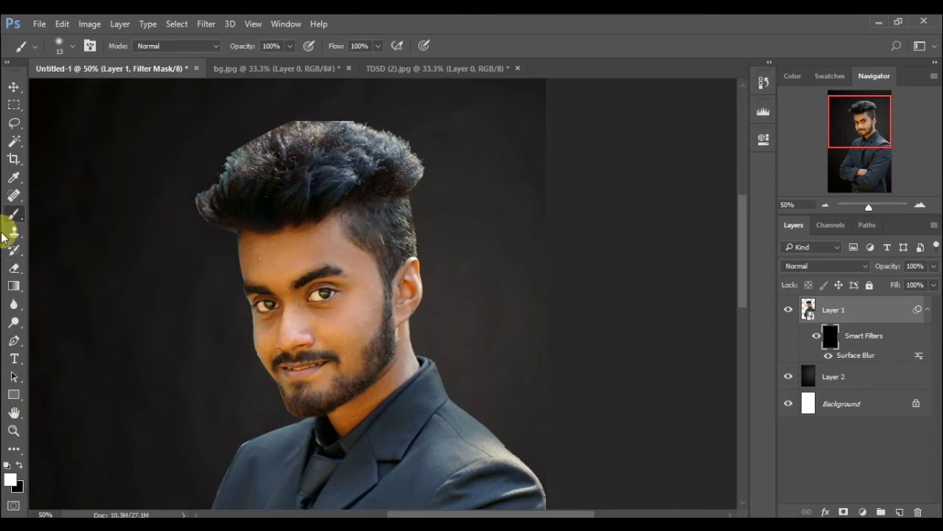
Enlarge the soft brush and paint the blur back onto the temple and forehead.
click(72, 46)
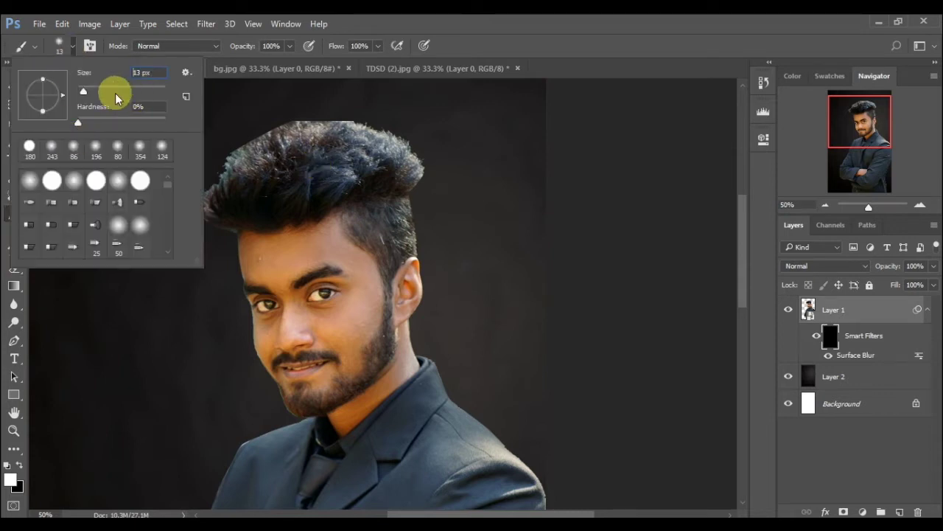
click(115, 91)
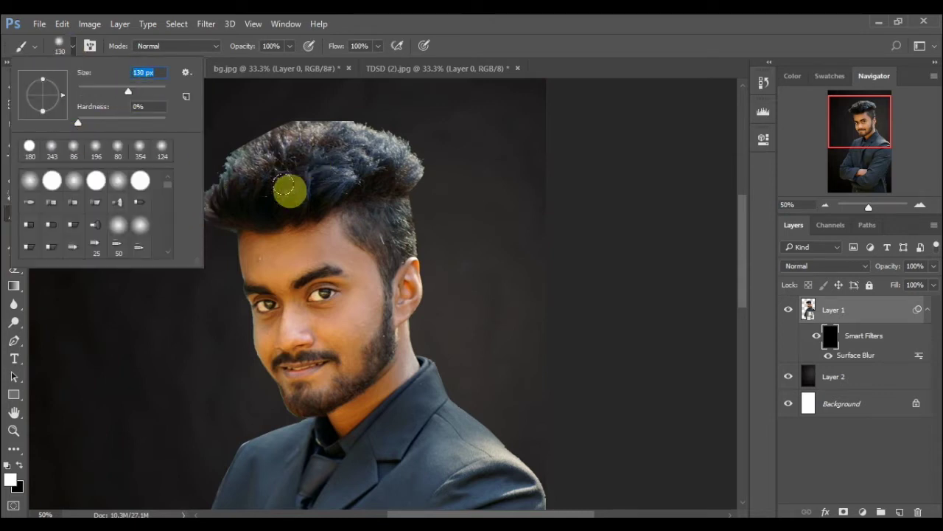
click(921, 206)
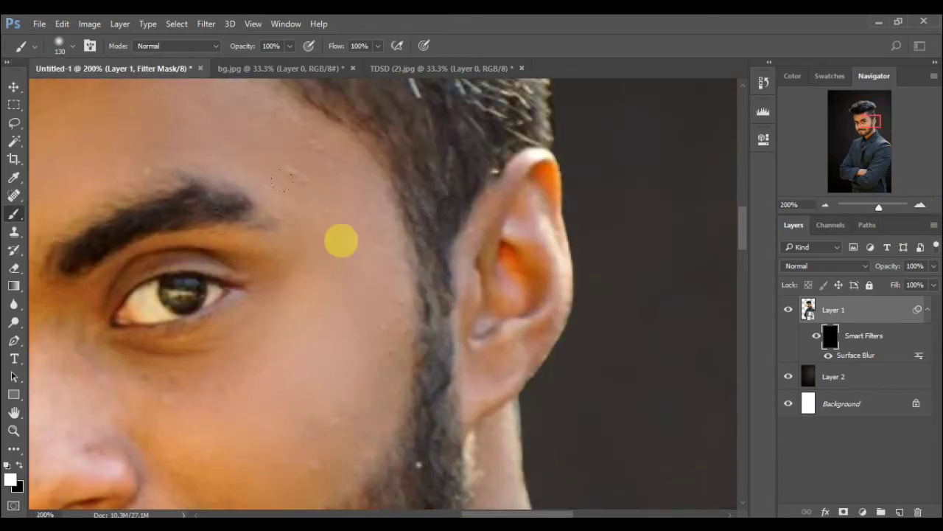
click(341, 241)
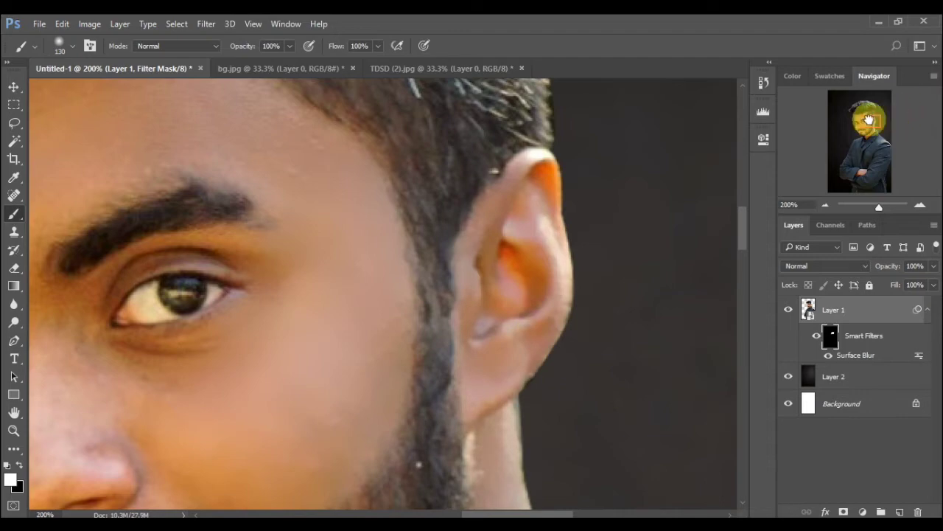
mouse_move(881, 118)
mouse_down()
mouse_move(855, 117)
mouse_move(853, 125)
mouse_up()
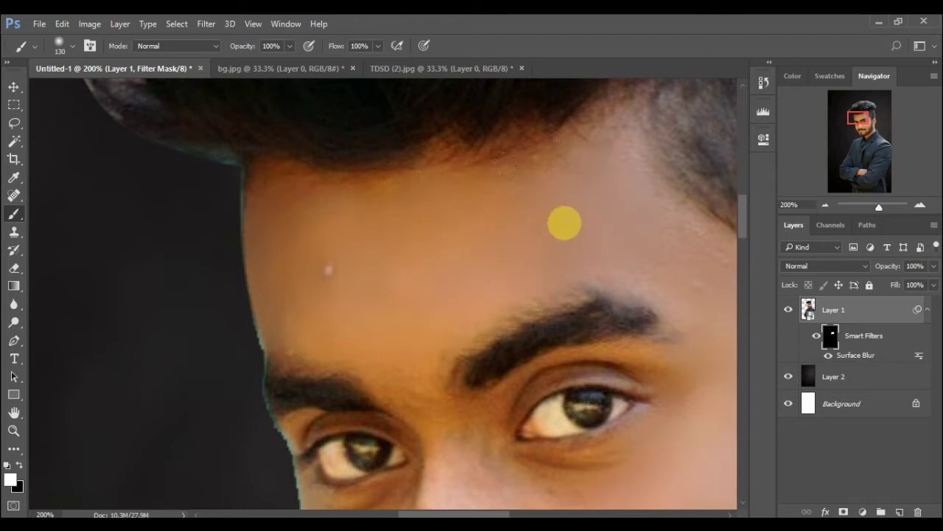
drag(457, 251, 715, 152)
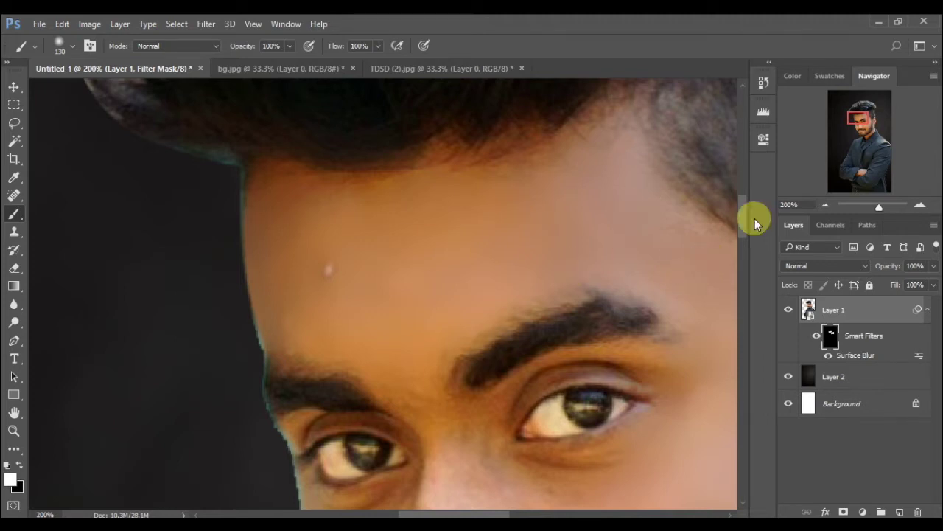
click(860, 124)
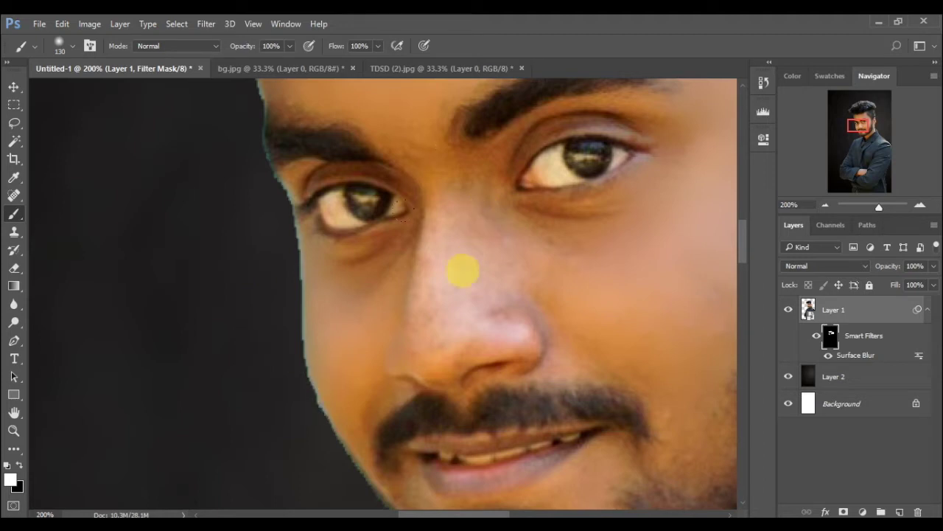
Shrink the brush to 67 px and paint smoothing over nose, cheeks, chin and neck.
click(59, 46)
drag(115, 91, 107, 91)
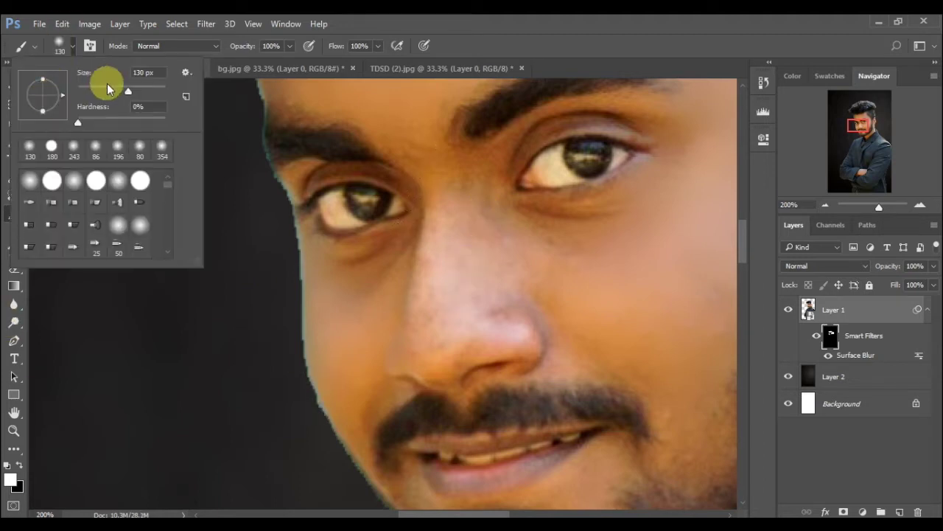
click(453, 221)
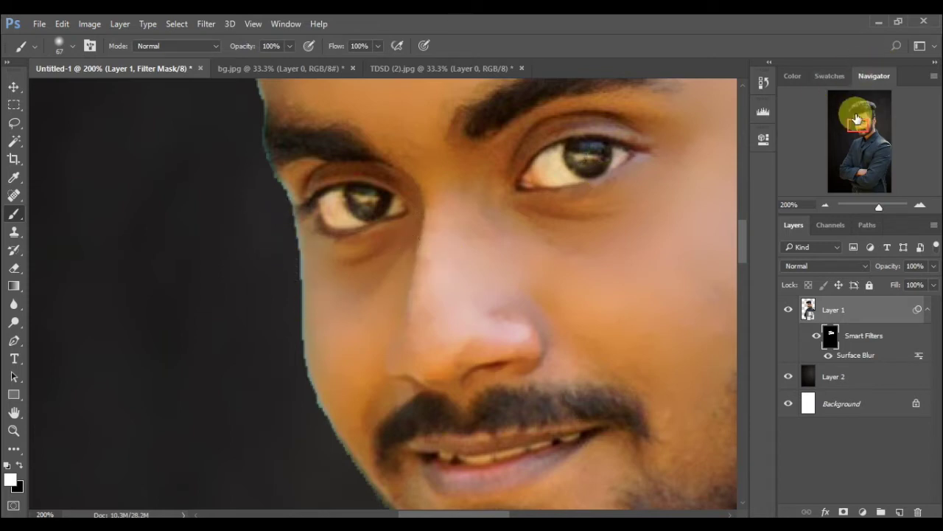
drag(860, 123, 861, 132)
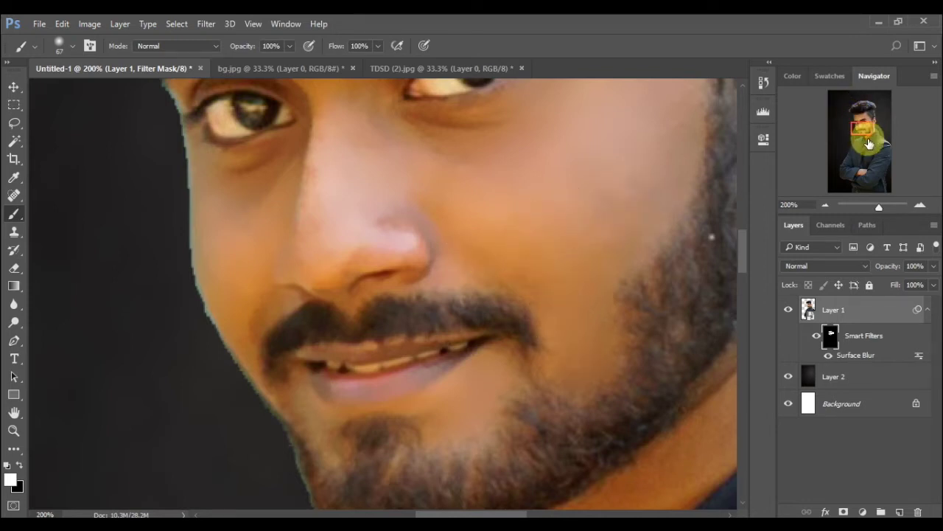
drag(855, 120, 863, 130)
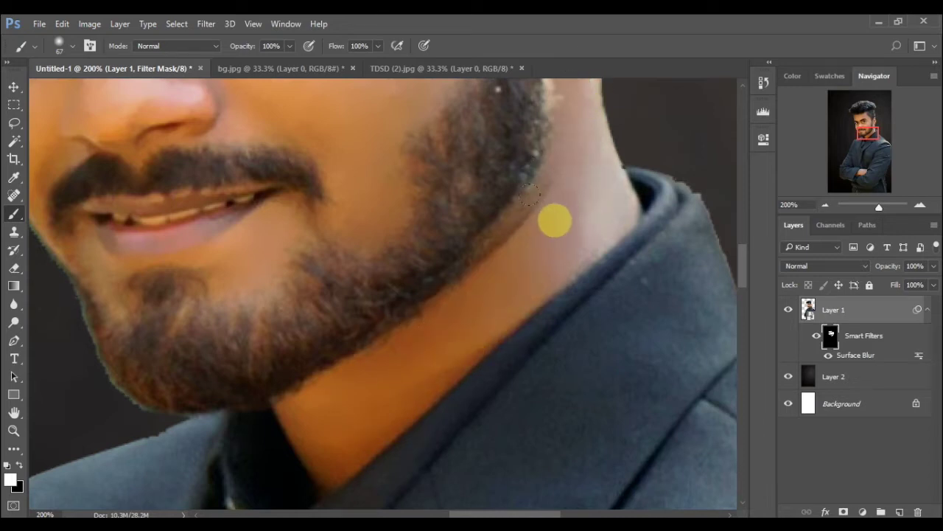
drag(867, 135, 867, 132)
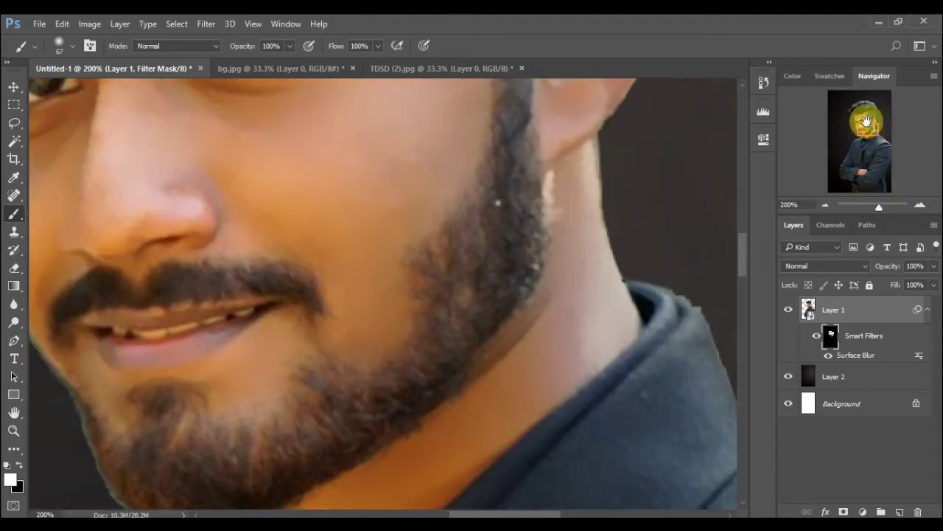
mouse_move(866, 124)
mouse_down()
mouse_move(870, 99)
mouse_move(854, 86)
mouse_up()
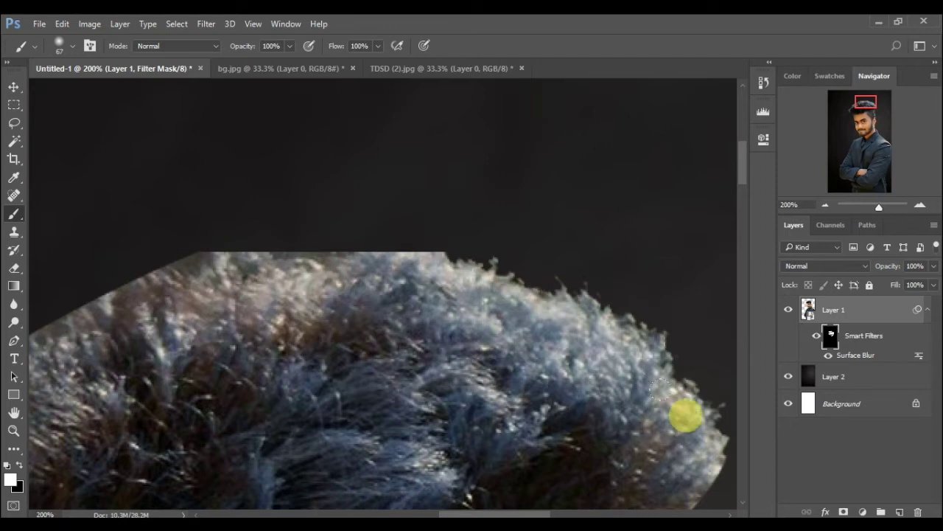
mouse_move(849, 111)
mouse_down()
mouse_move(860, 101)
mouse_move(859, 158)
mouse_move(866, 131)
mouse_move(850, 131)
mouse_move(851, 154)
mouse_up()
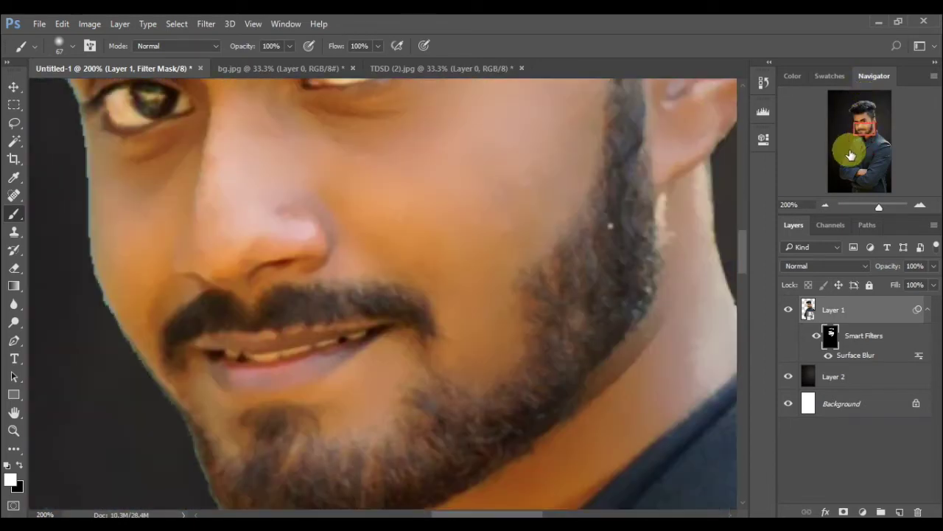
click(826, 205)
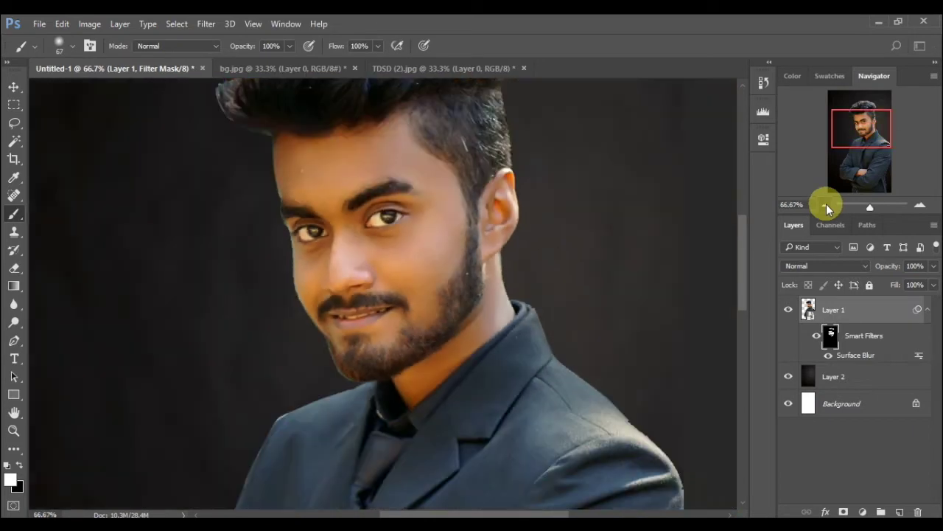
Zoom out to the whole figure and paint the smoothing across the suit.
click(825, 205)
drag(863, 126, 873, 177)
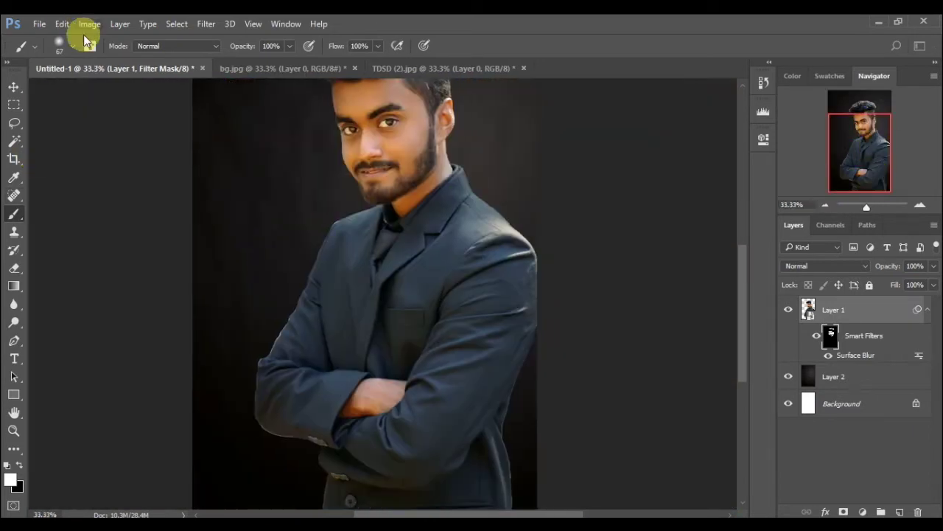
click(71, 53)
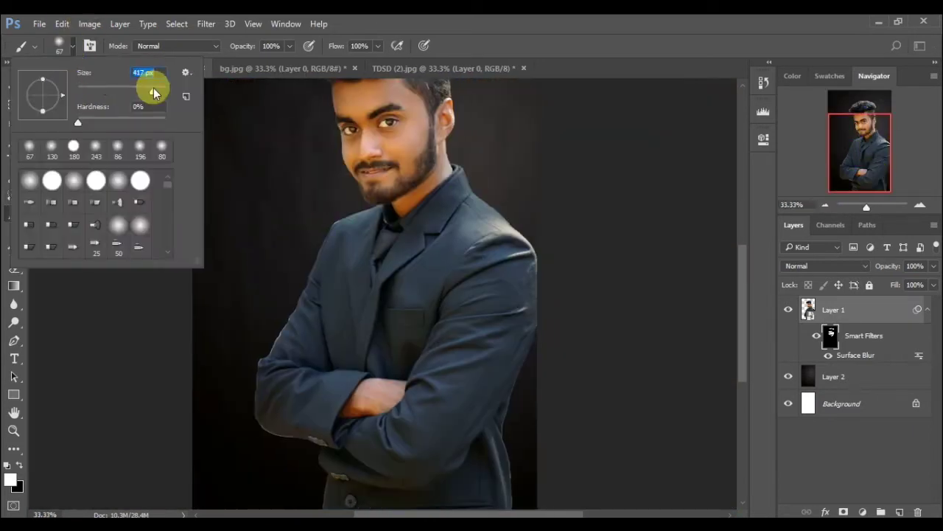
click(346, 298)
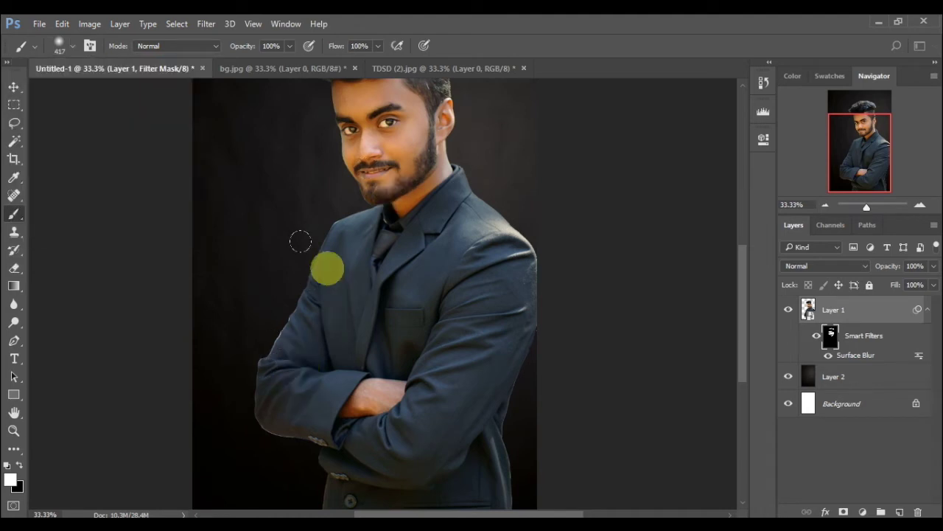
mouse_move(233, 403)
mouse_down()
mouse_move(444, 468)
mouse_move(378, 339)
mouse_move(461, 395)
mouse_move(467, 347)
mouse_move(349, 308)
mouse_move(404, 216)
mouse_move(462, 159)
mouse_move(470, 202)
mouse_move(447, 440)
mouse_move(372, 317)
mouse_move(437, 219)
mouse_move(337, 239)
mouse_move(354, 232)
mouse_move(310, 234)
mouse_move(270, 267)
mouse_move(287, 280)
mouse_move(445, 204)
mouse_move(462, 292)
mouse_move(226, 478)
mouse_move(537, 480)
mouse_move(818, 369)
mouse_move(867, 324)
mouse_up()
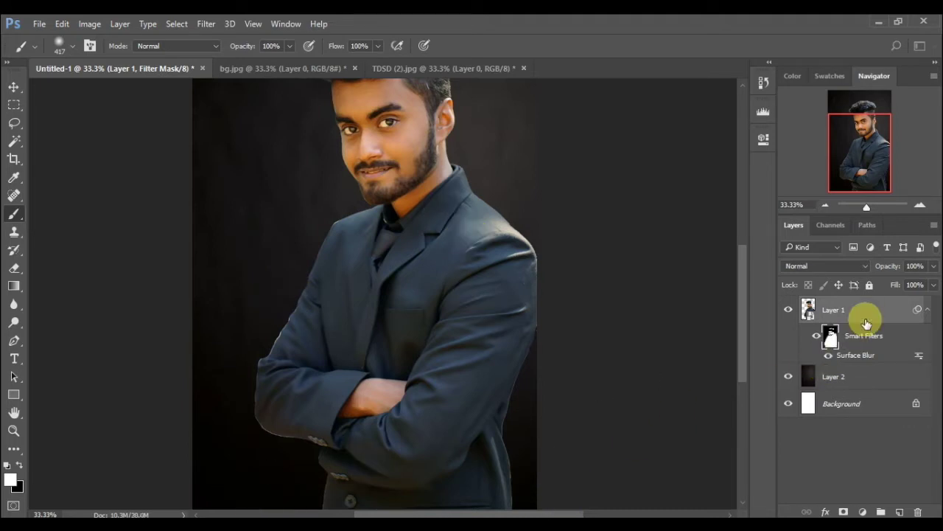
Return to Layer 1's image and view the face, beard and suit at 100%.
click(820, 337)
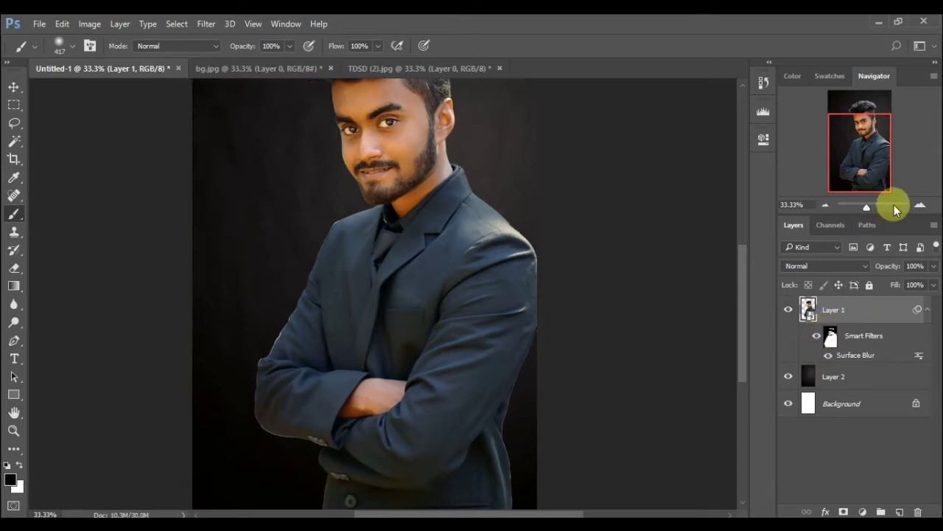
click(920, 206)
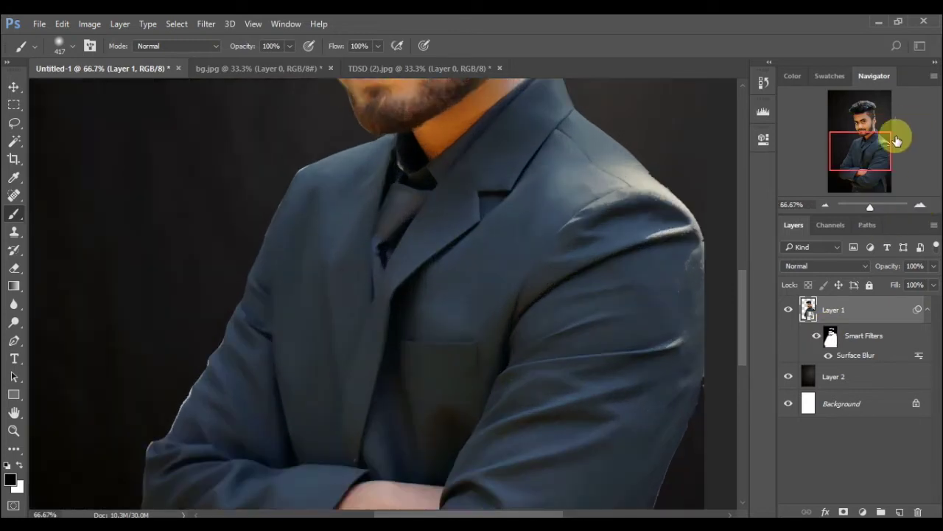
drag(869, 147, 871, 109)
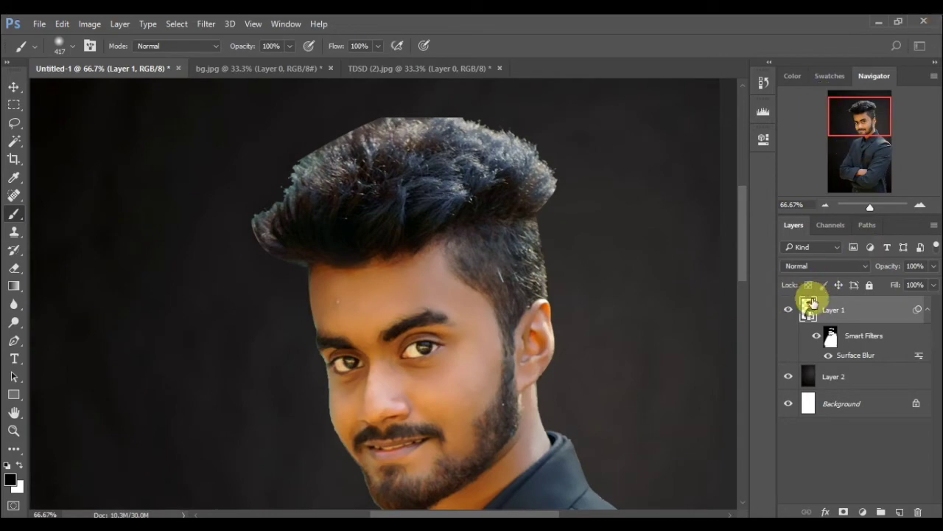
click(919, 205)
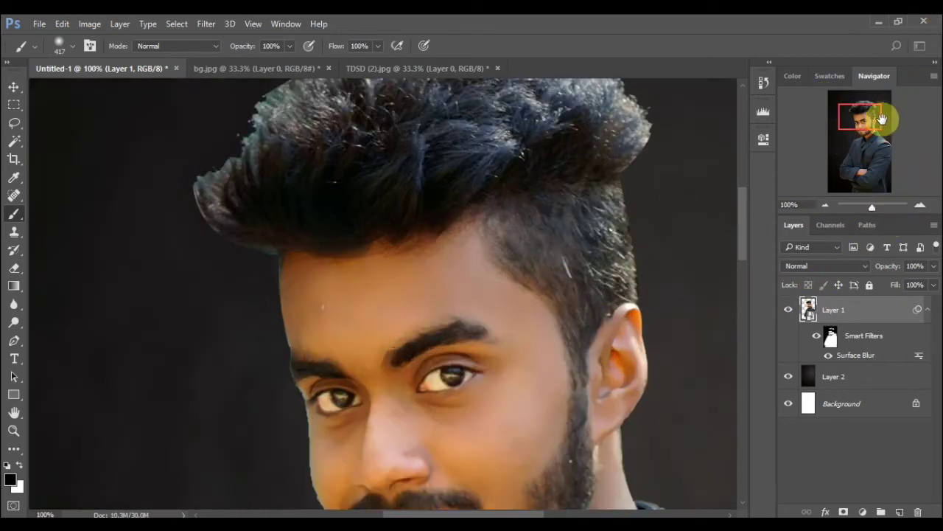
drag(874, 125, 848, 141)
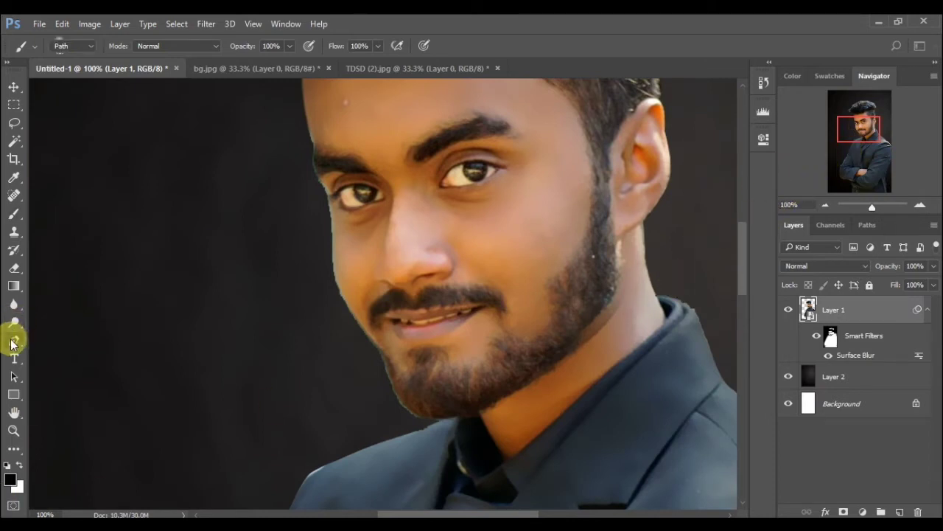
At 300% zoom, trace a Pen path up the jaw and cheek edge.
click(13, 341)
click(920, 205)
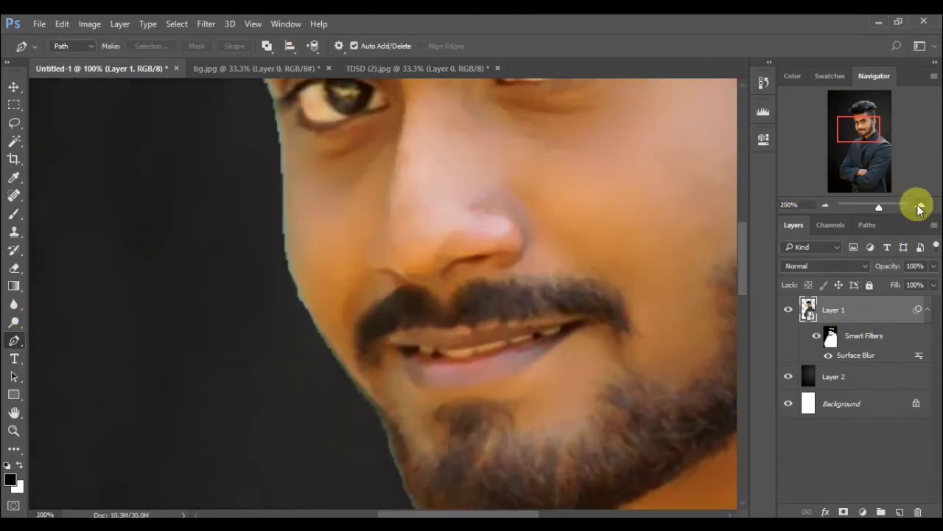
click(920, 207)
click(346, 437)
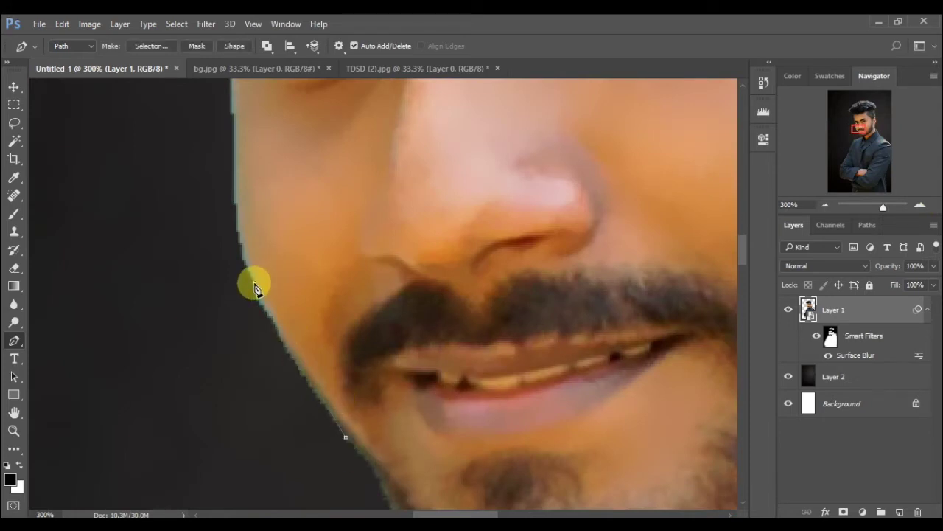
drag(254, 284, 228, 220)
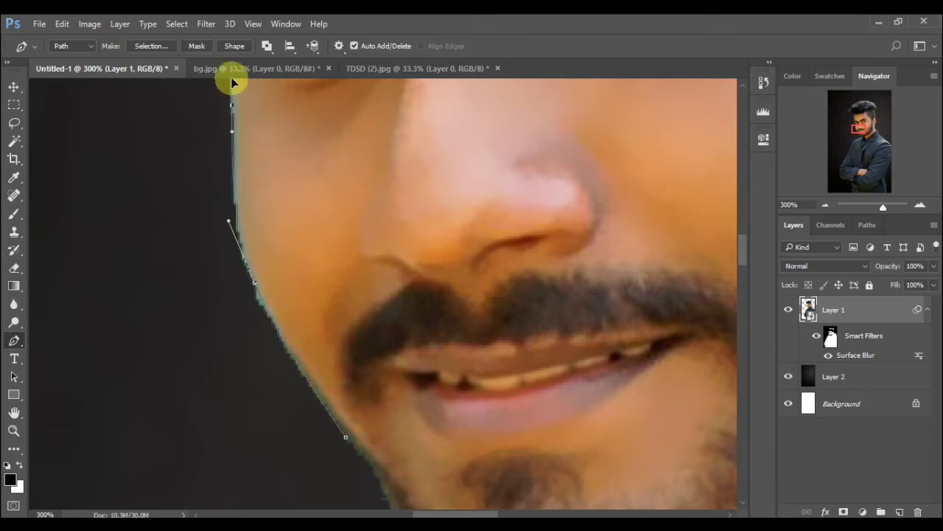
drag(231, 83, 217, 103)
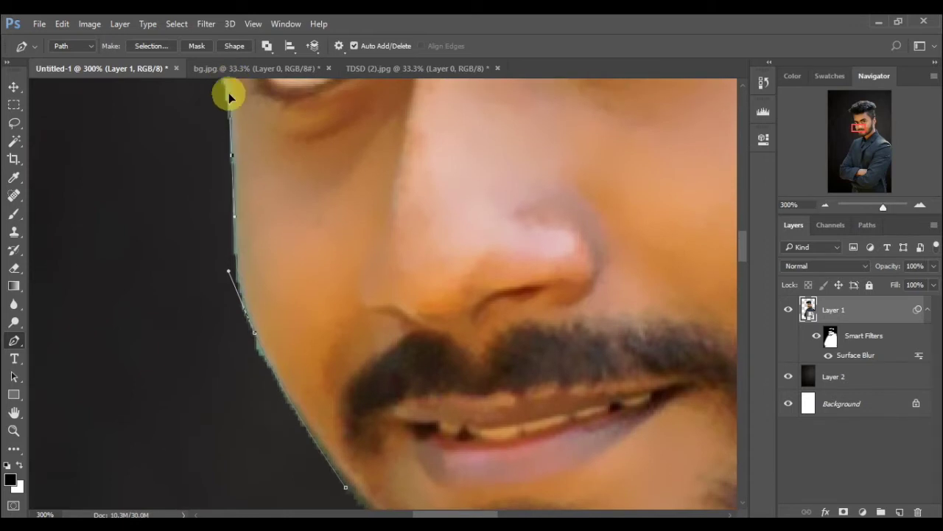
drag(228, 93, 225, 96)
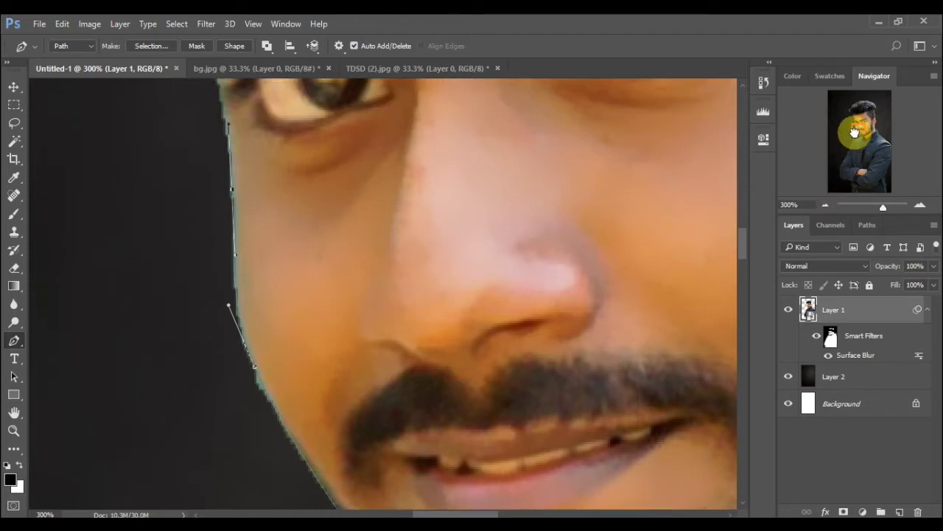
Extend the path up the face edge to the temple and close it in the background.
drag(855, 133, 853, 127)
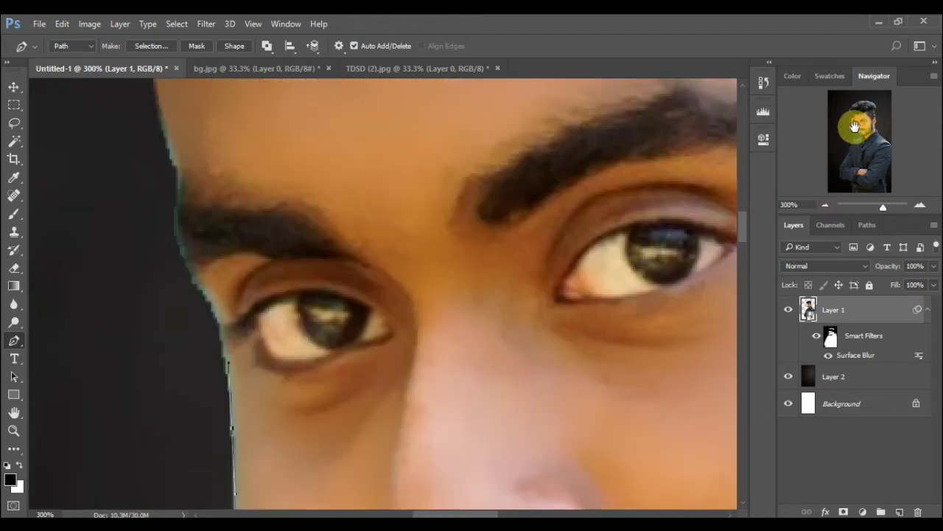
click(219, 324)
click(210, 302)
click(180, 246)
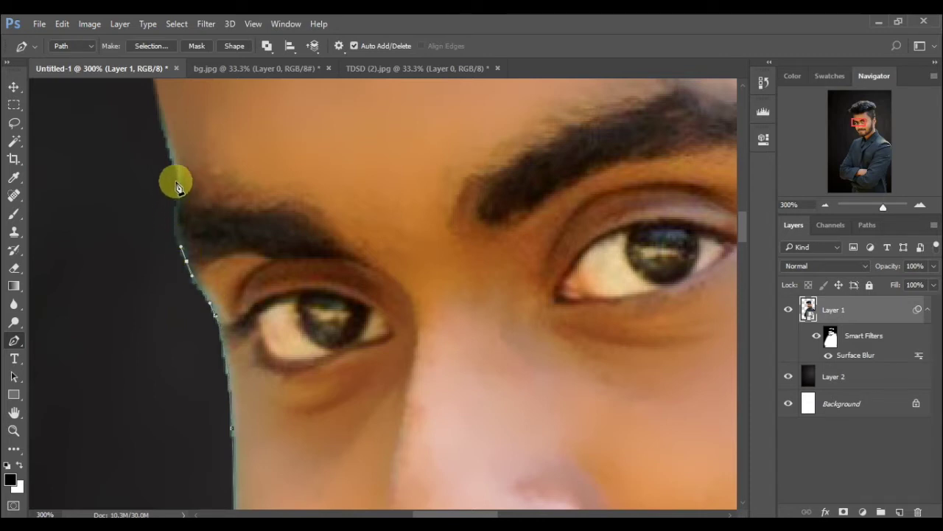
drag(177, 150, 167, 147)
key(ctrl+z)
click(177, 178)
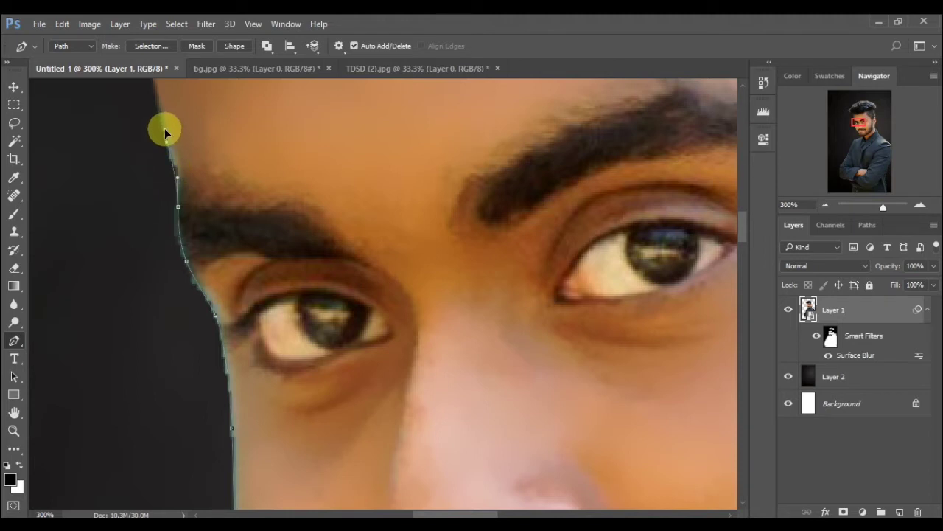
drag(165, 134, 156, 90)
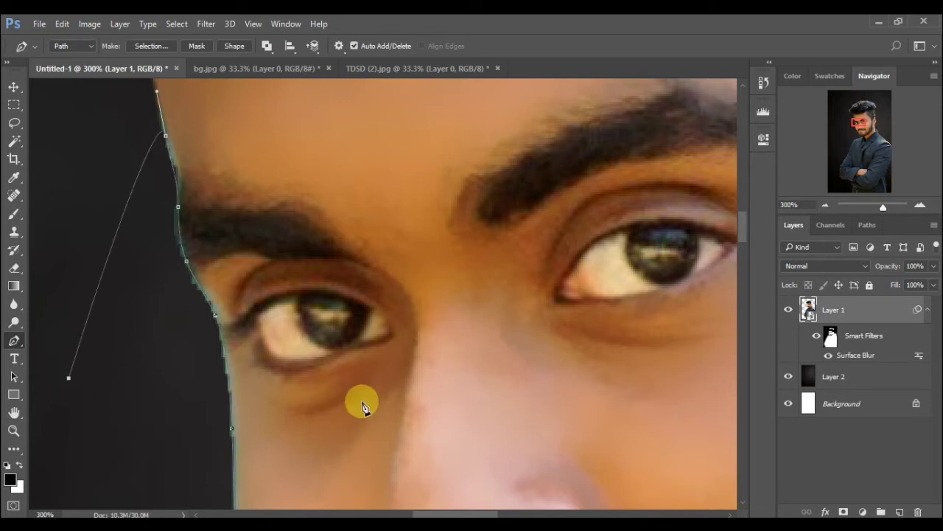
click(825, 206)
click(824, 207)
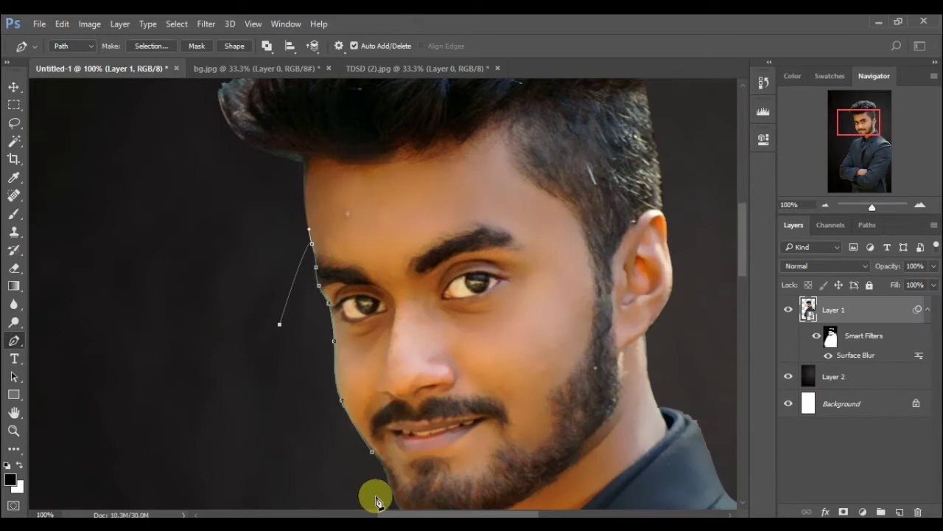
click(354, 496)
Convert the traced path into a selection, then deselect it.
right_click(365, 461)
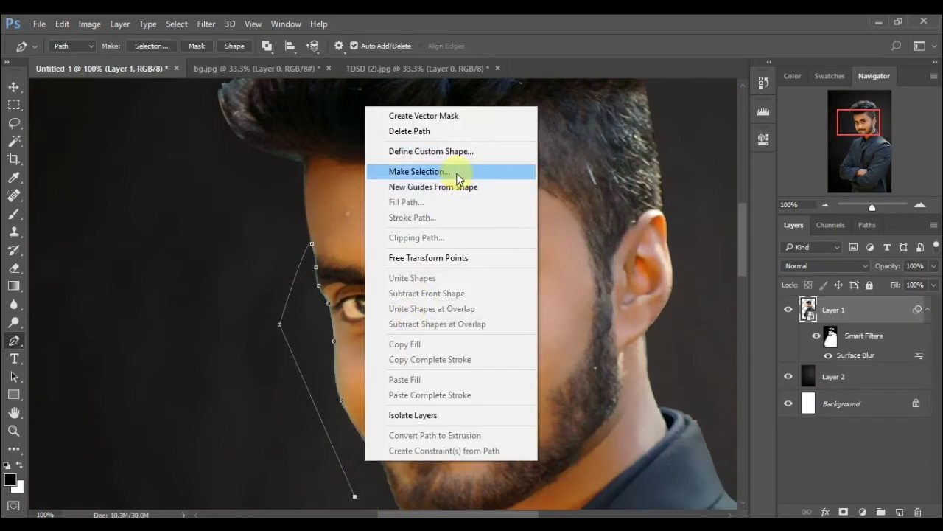
click(459, 174)
click(549, 155)
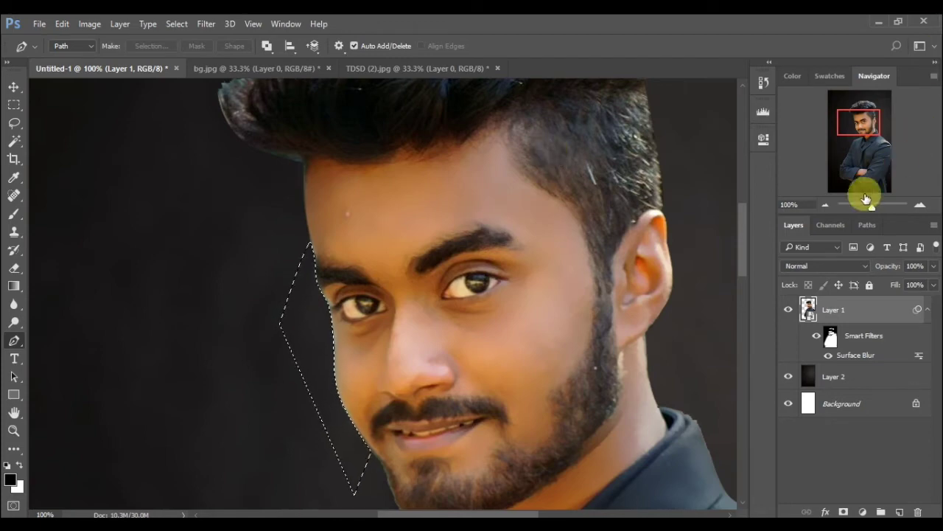
click(171, 23)
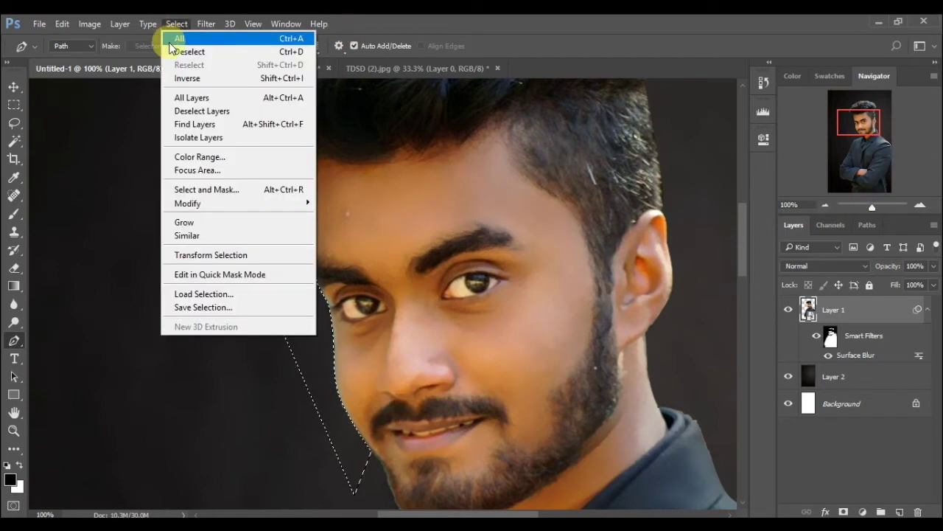
click(169, 48)
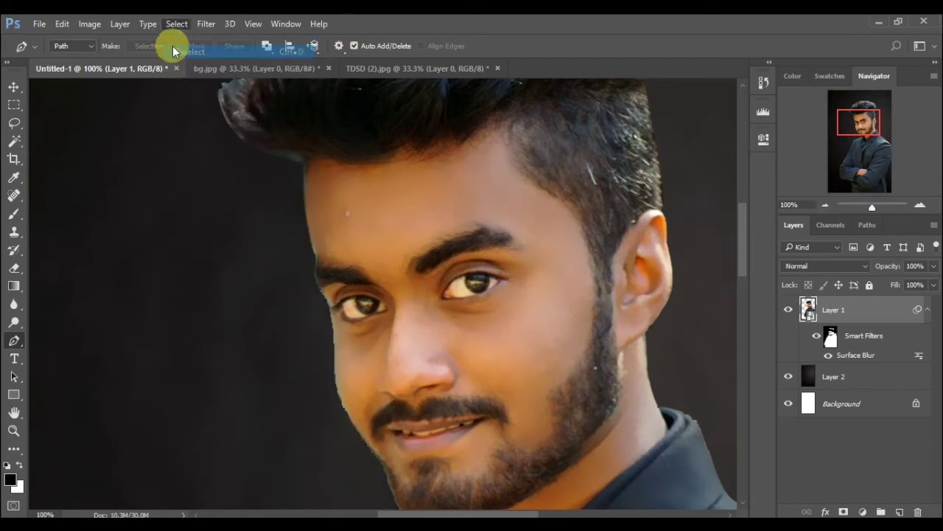
Zoom to 200% on the beard and reselect the face-edge selection.
click(918, 206)
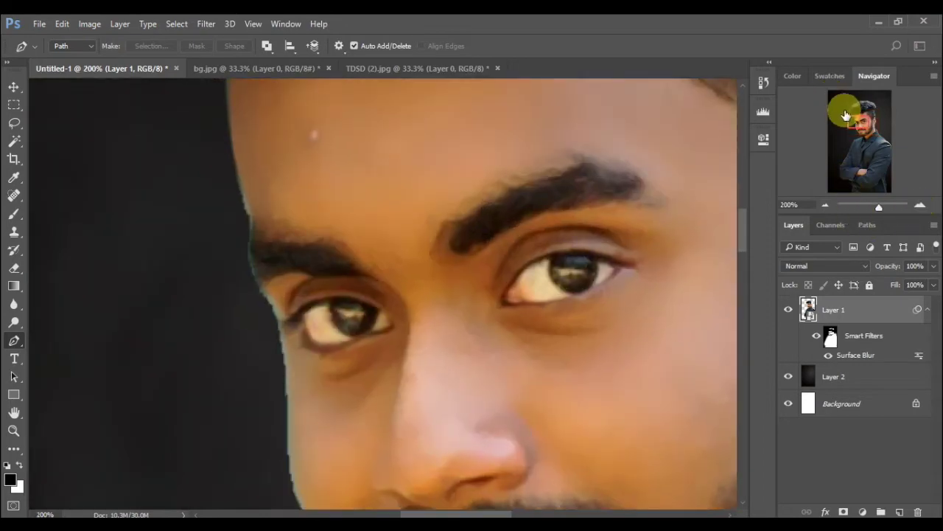
drag(848, 114, 862, 130)
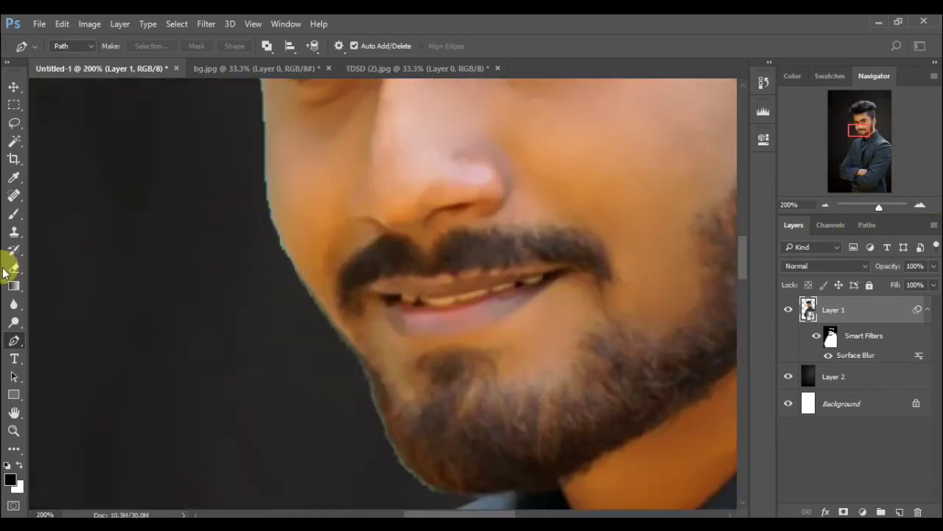
click(177, 20)
click(181, 63)
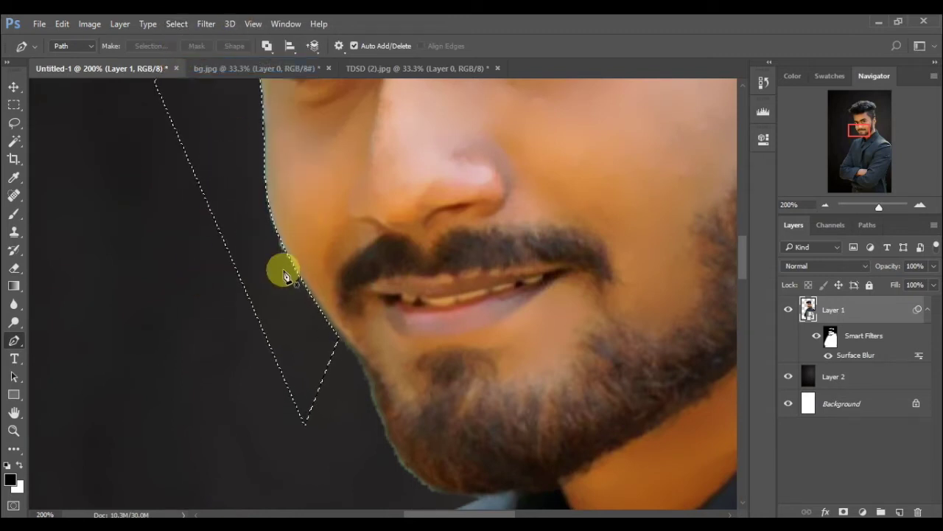
click(61, 22)
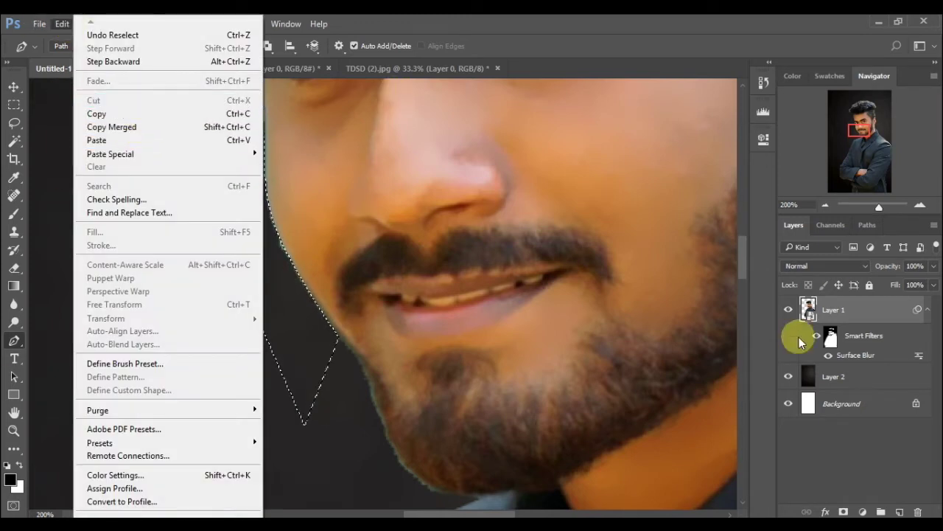
click(796, 453)
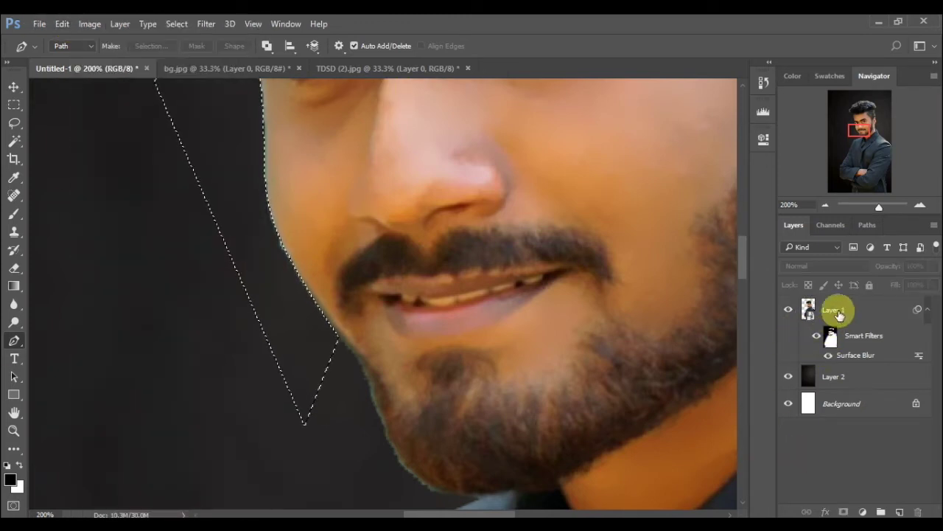
Duplicate Layer 1, hide Layer 2 and Background, and merge visible into Layer 1 copy.
right_click(839, 311)
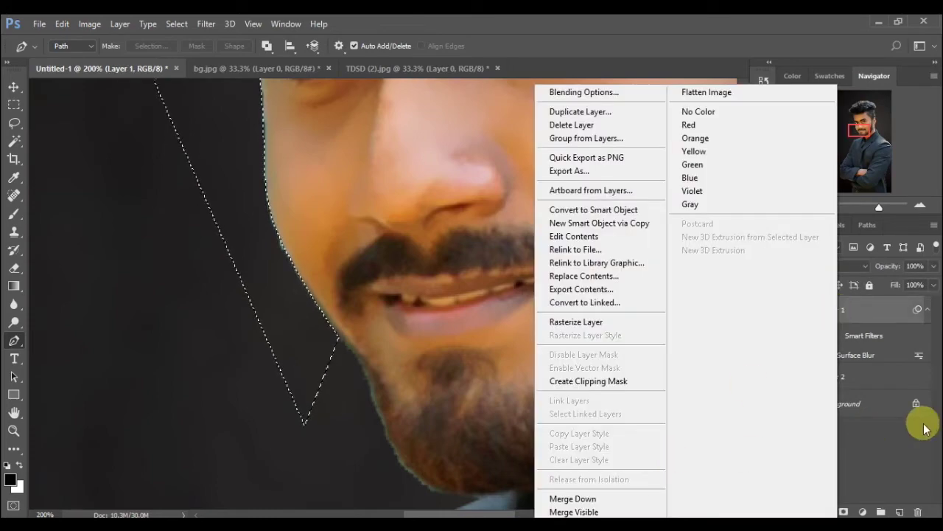
click(907, 453)
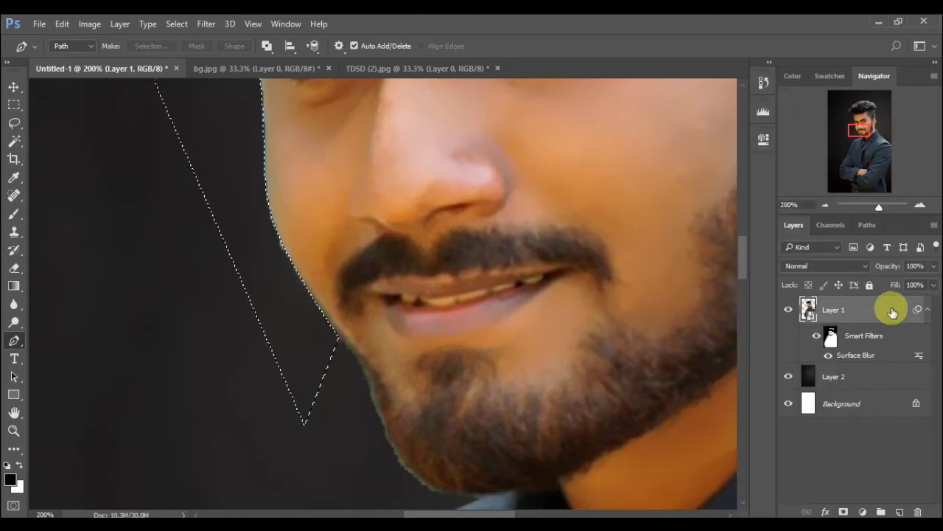
drag(885, 318, 899, 511)
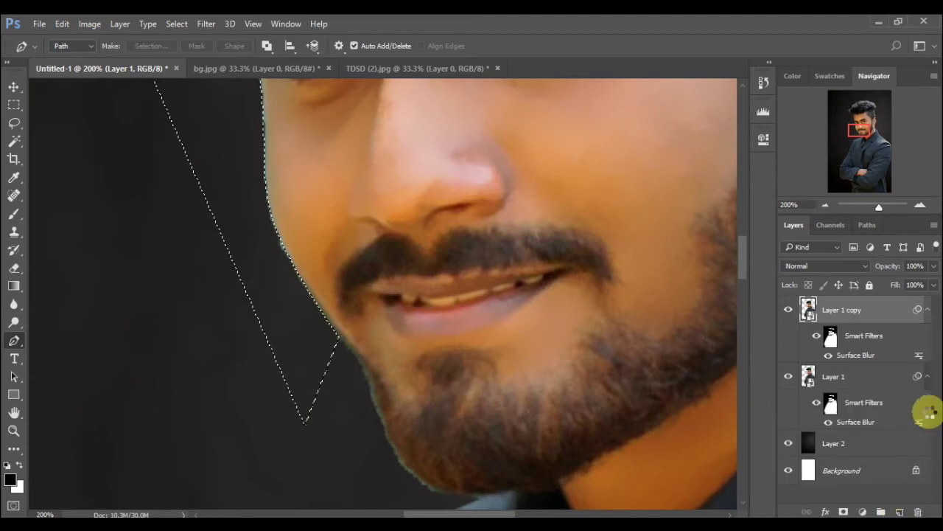
click(788, 442)
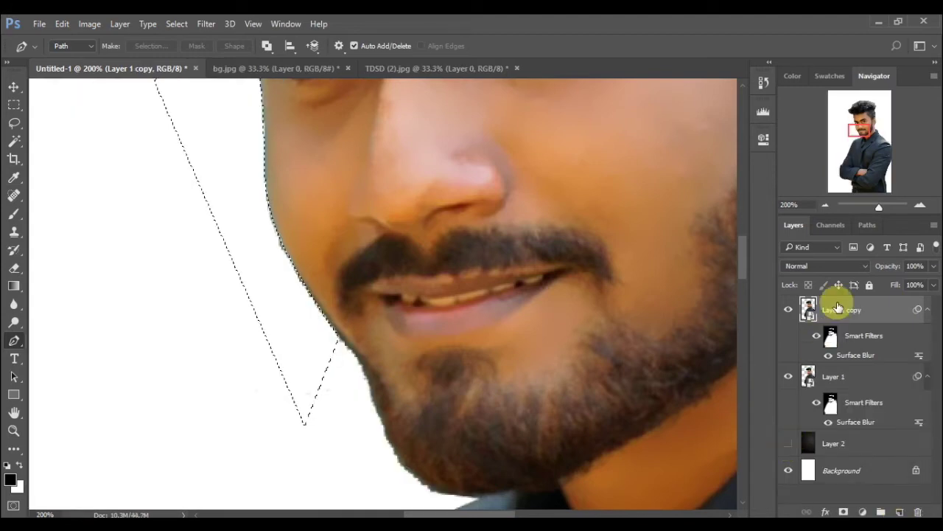
right_click(838, 307)
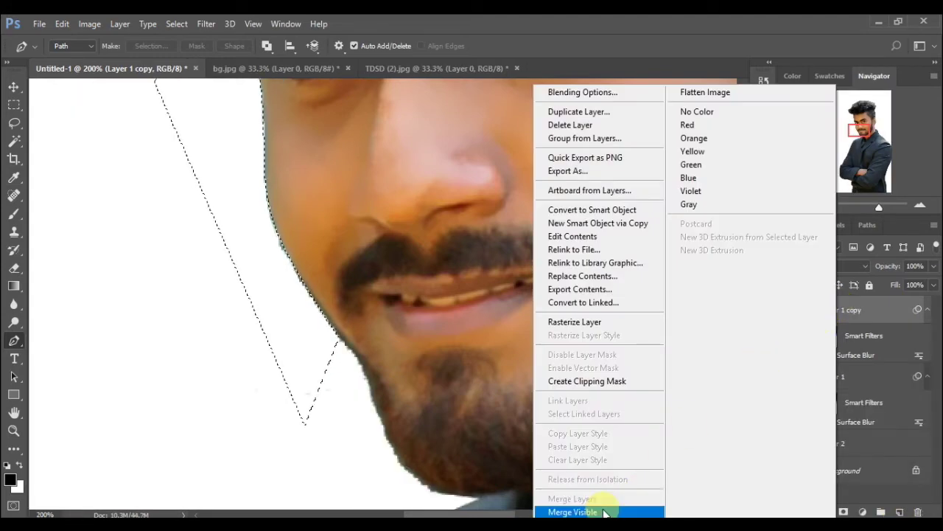
click(855, 494)
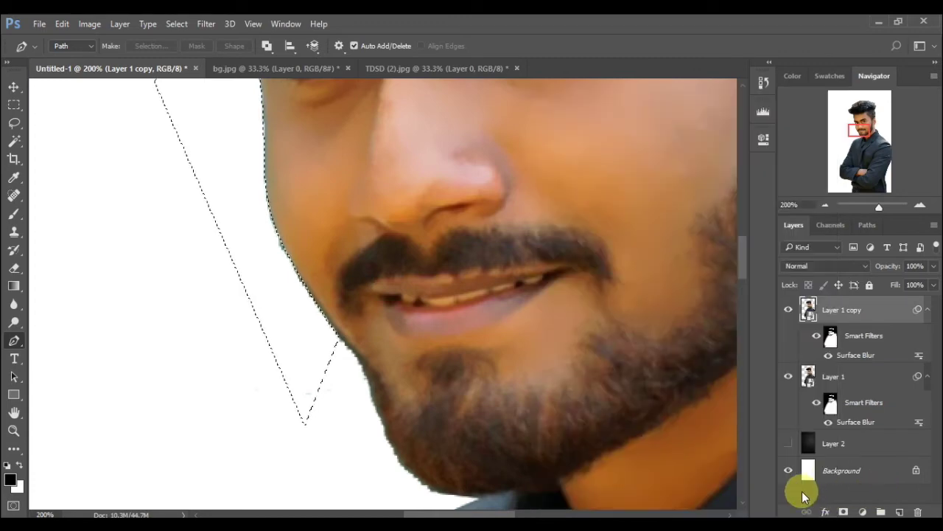
click(788, 473)
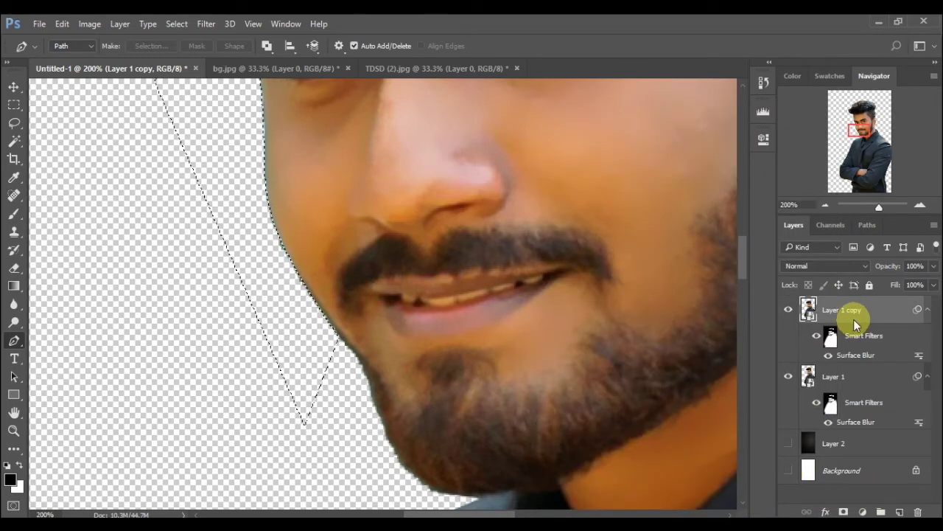
right_click(855, 325)
click(698, 501)
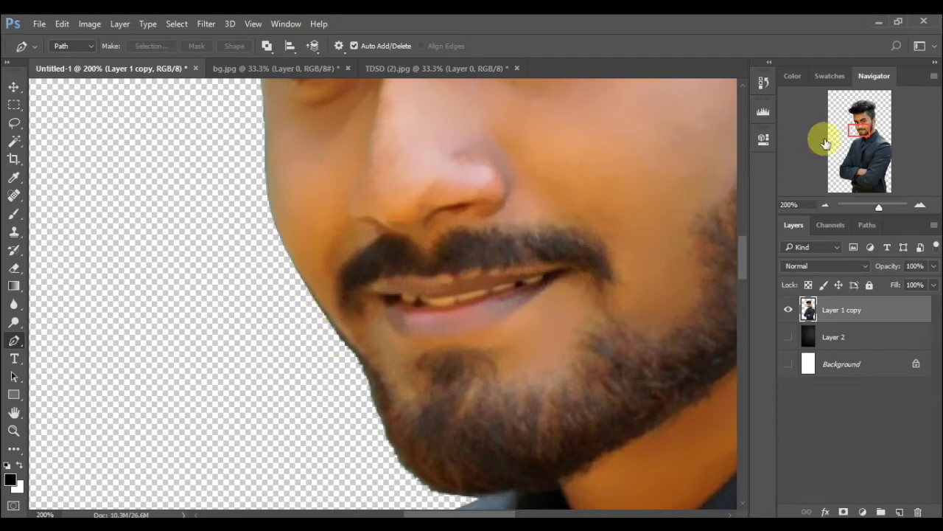
Zoom out and toggle the dark backdrop layer, leaving it visible behind the portrait.
click(823, 207)
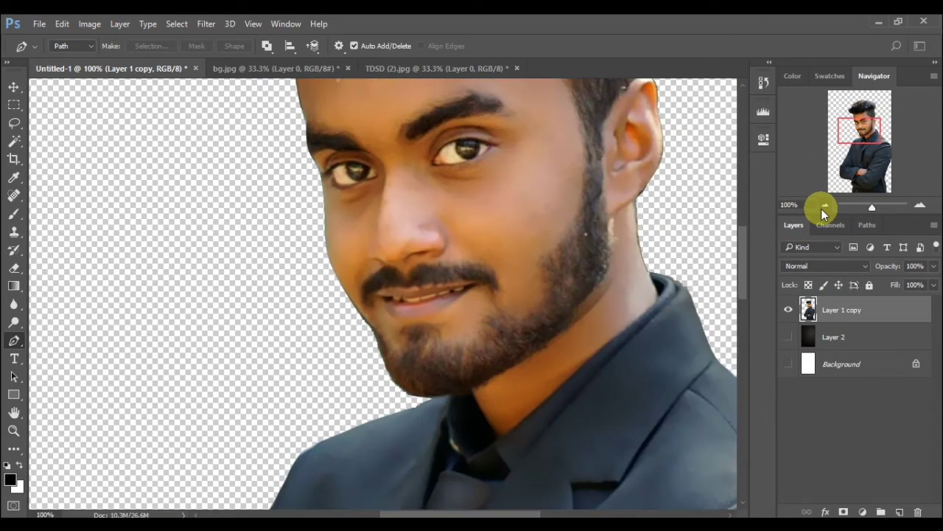
click(823, 206)
click(823, 206)
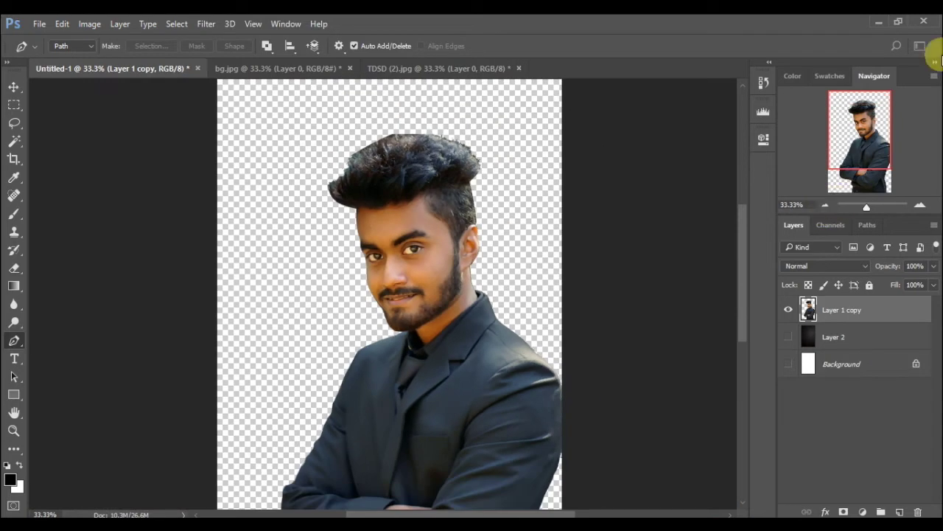
click(788, 337)
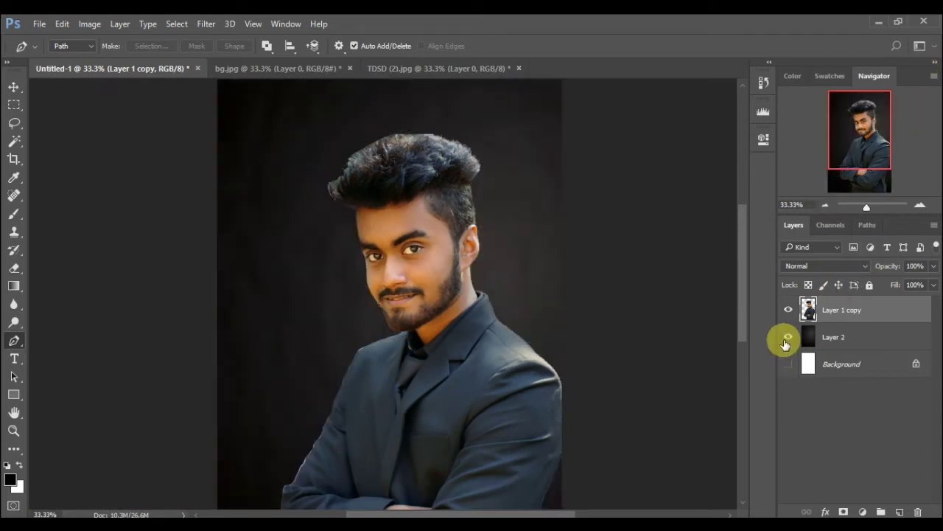
click(787, 338)
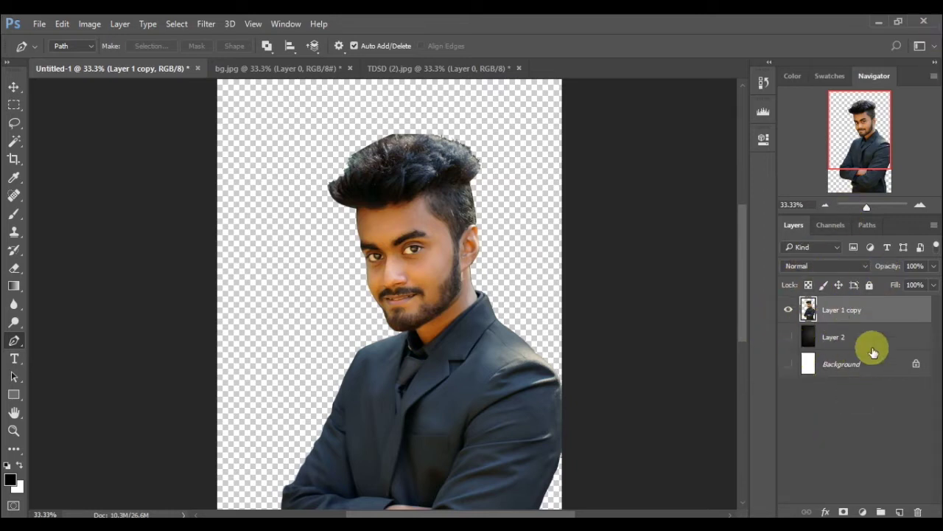
click(788, 339)
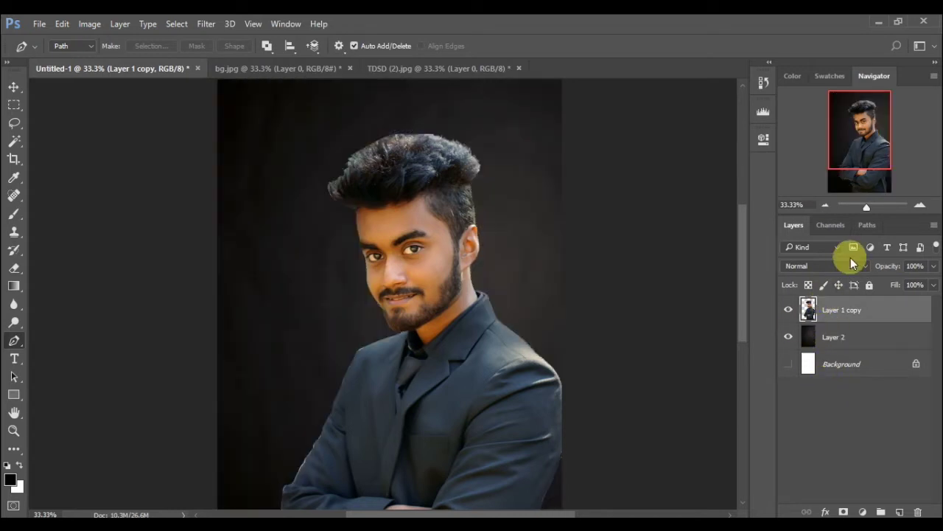
click(921, 206)
Zoom to the hair, add a new layer, and paint soft black brush strokes over it.
click(14, 195)
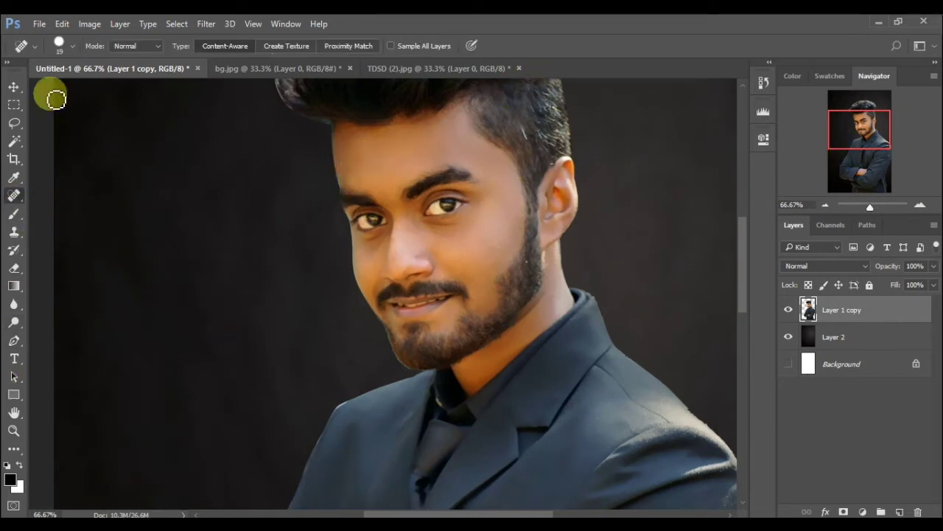
click(922, 204)
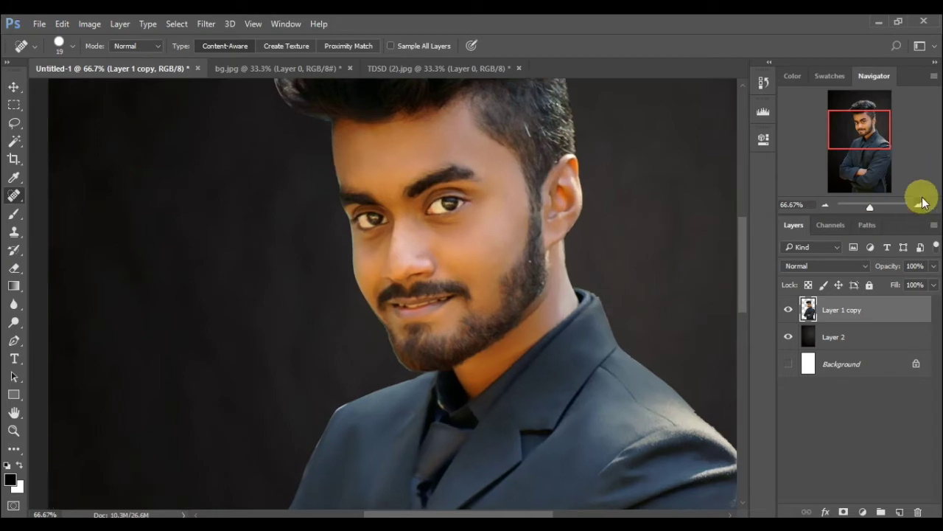
drag(859, 124, 869, 109)
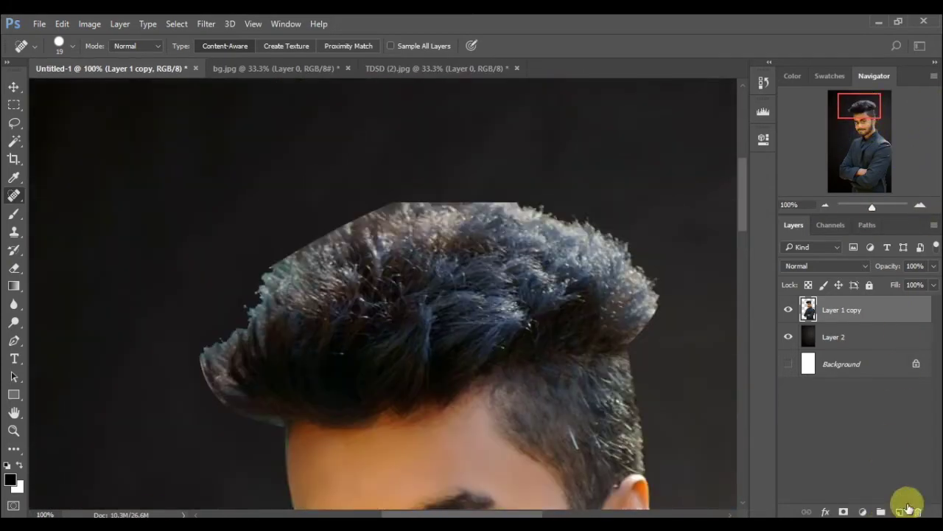
click(901, 511)
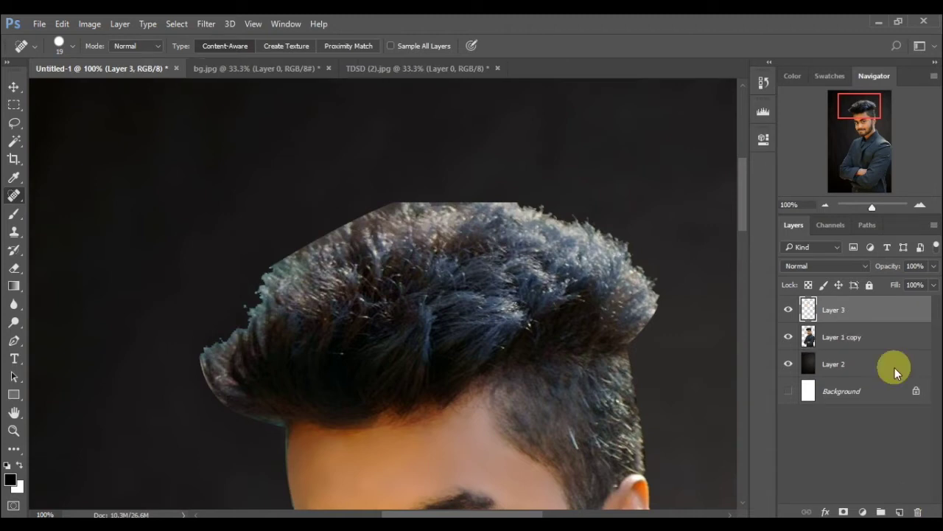
click(12, 481)
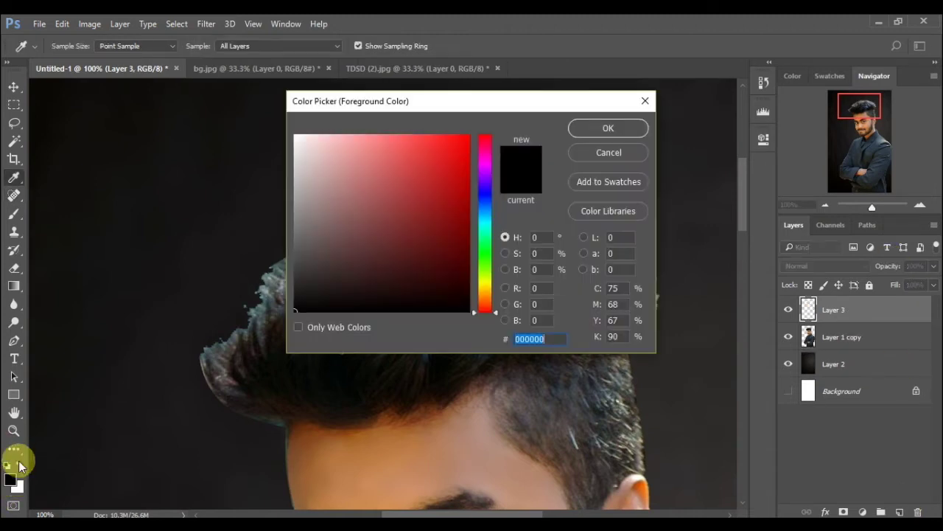
click(608, 128)
click(13, 213)
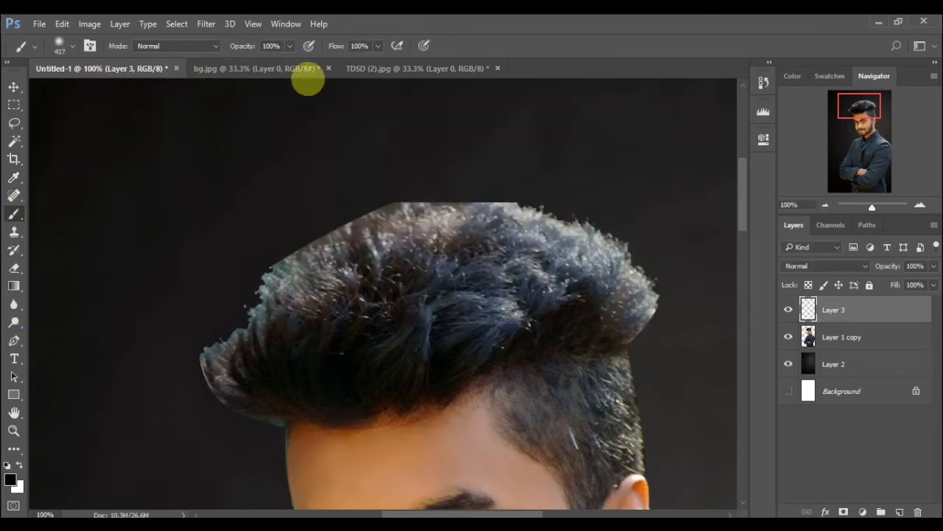
mouse_move(301, 315)
mouse_down()
mouse_move(590, 239)
mouse_move(426, 275)
mouse_move(206, 303)
mouse_move(241, 278)
mouse_move(196, 356)
mouse_move(223, 311)
mouse_move(501, 207)
mouse_up()
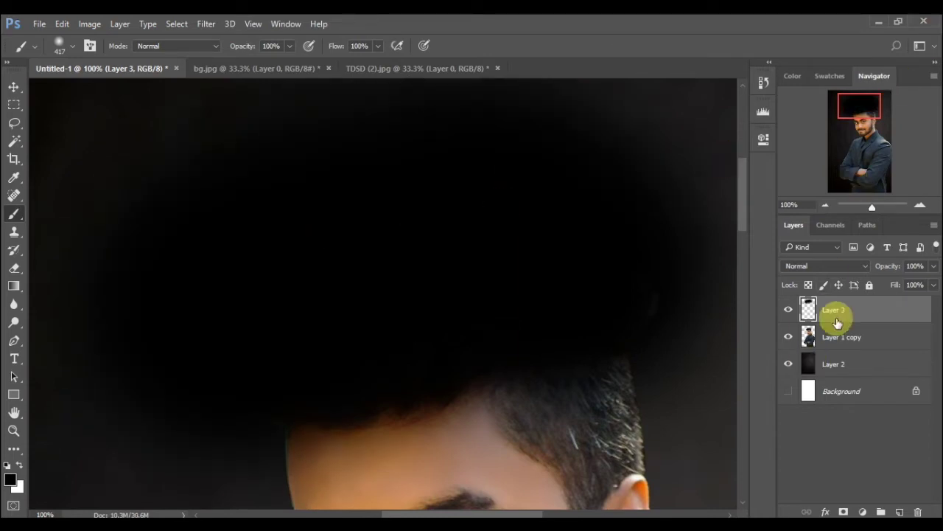
Clip the black paint layer to the portrait and set it to Soft Light.
drag(837, 318, 820, 323)
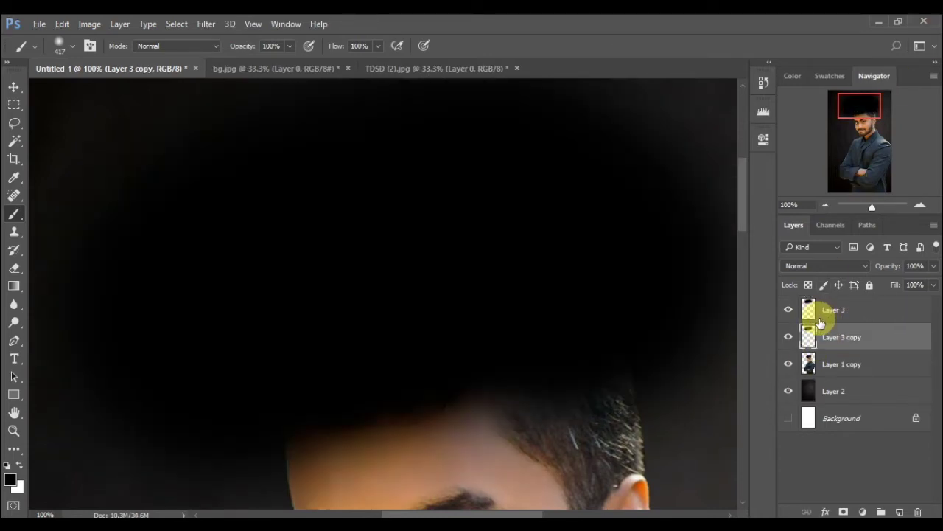
key(ctrl+z)
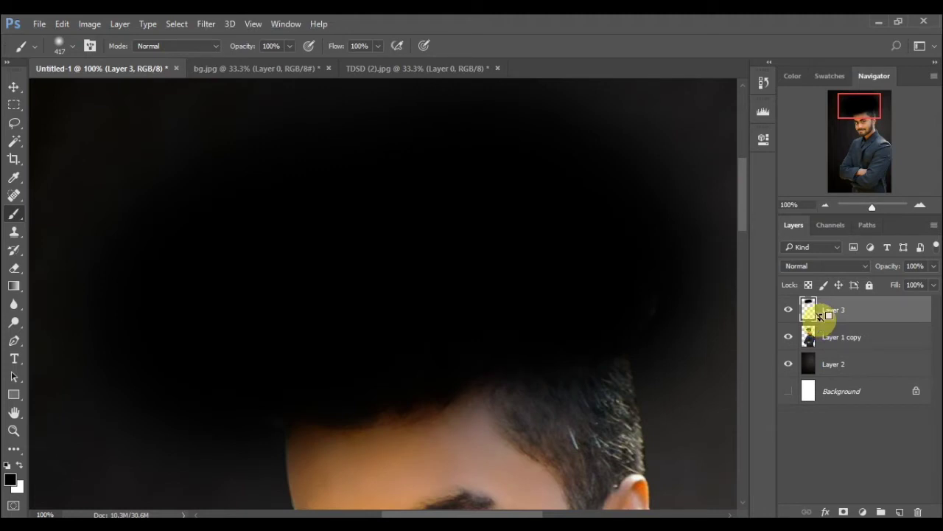
alt+click(820, 315)
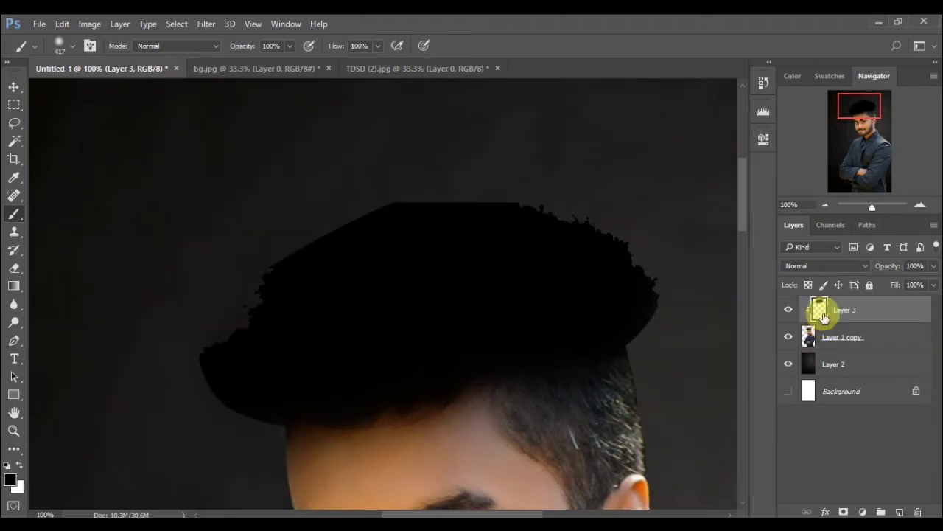
click(825, 205)
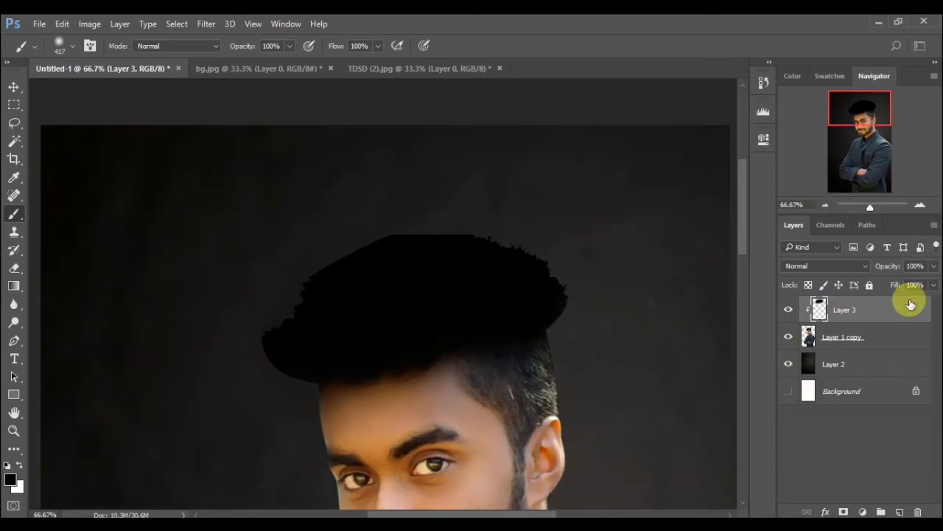
click(840, 265)
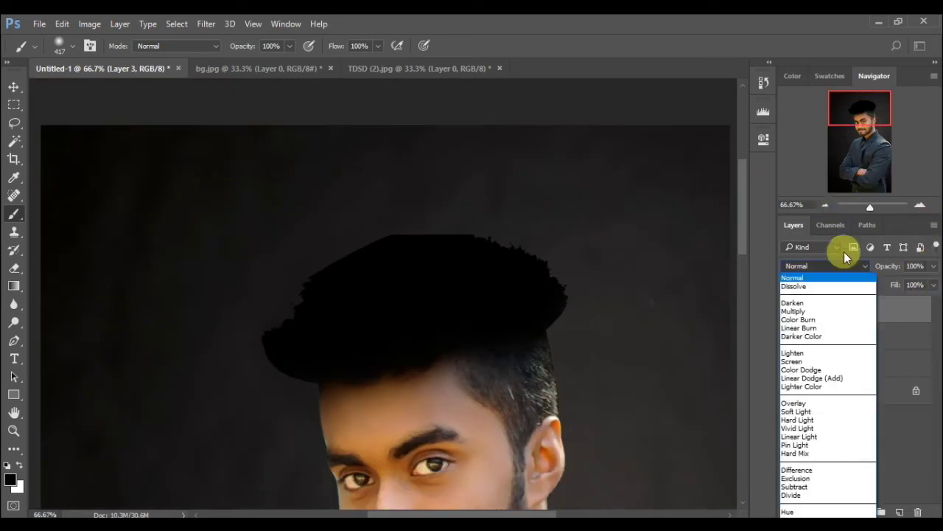
click(793, 412)
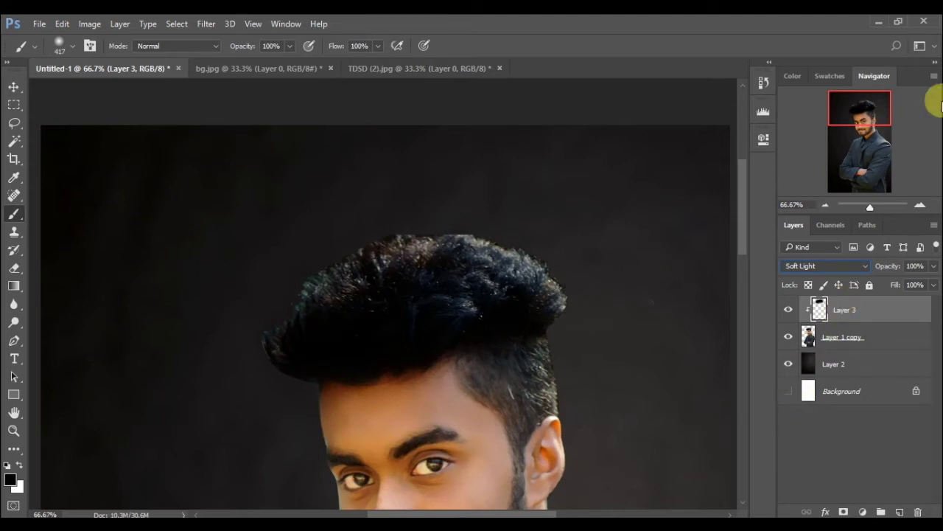
Lower the overlay to 52% opacity, then delete it and add an empty layer.
click(933, 267)
drag(906, 293, 904, 286)
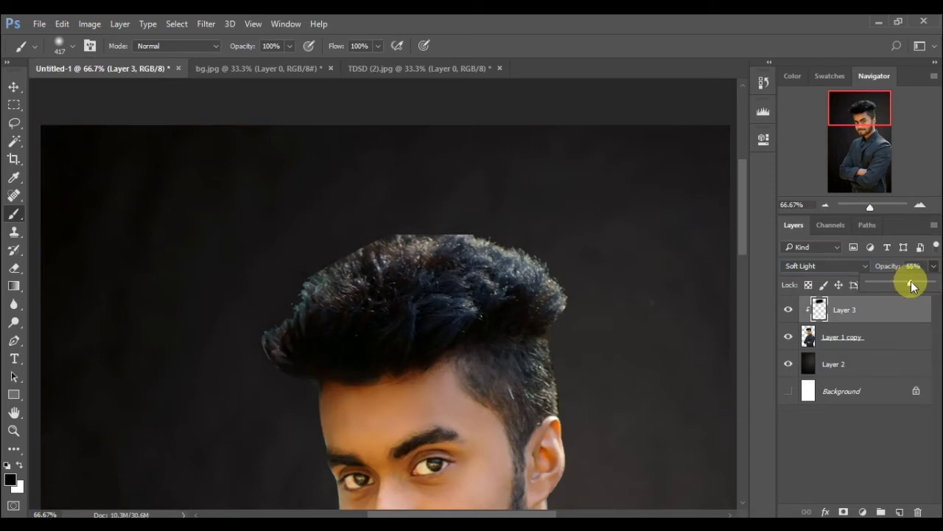
mouse_move(911, 286)
mouse_down()
mouse_move(883, 291)
mouse_move(900, 289)
mouse_move(898, 297)
mouse_up()
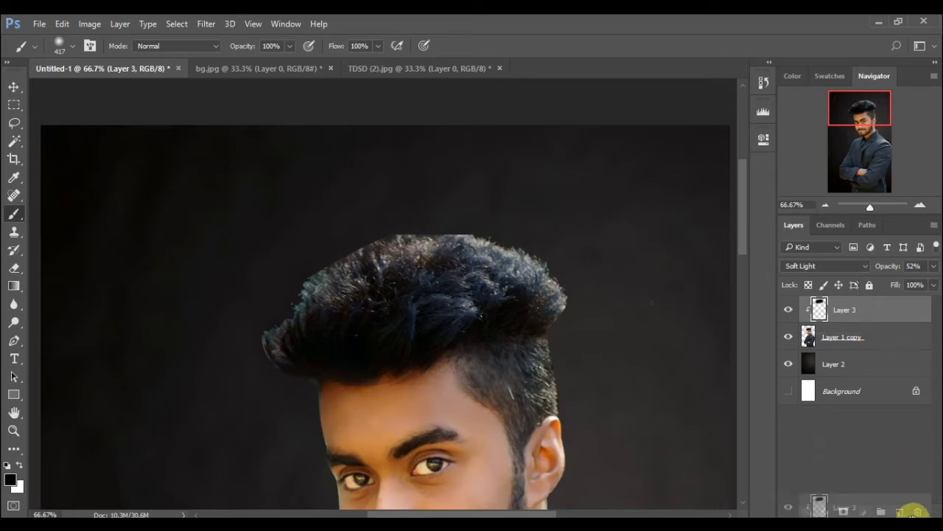
drag(869, 313, 918, 511)
click(899, 511)
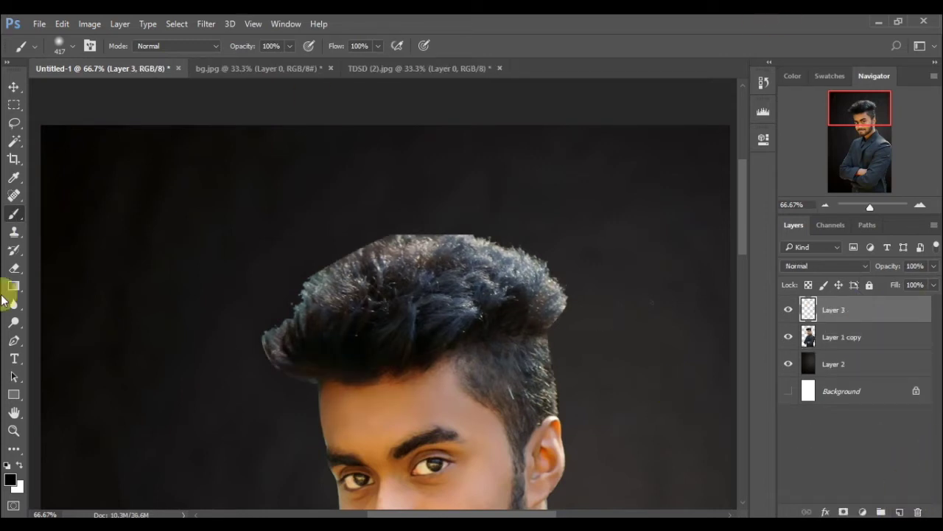
Draw a closed Pen path around the top of the man's hair.
click(13, 341)
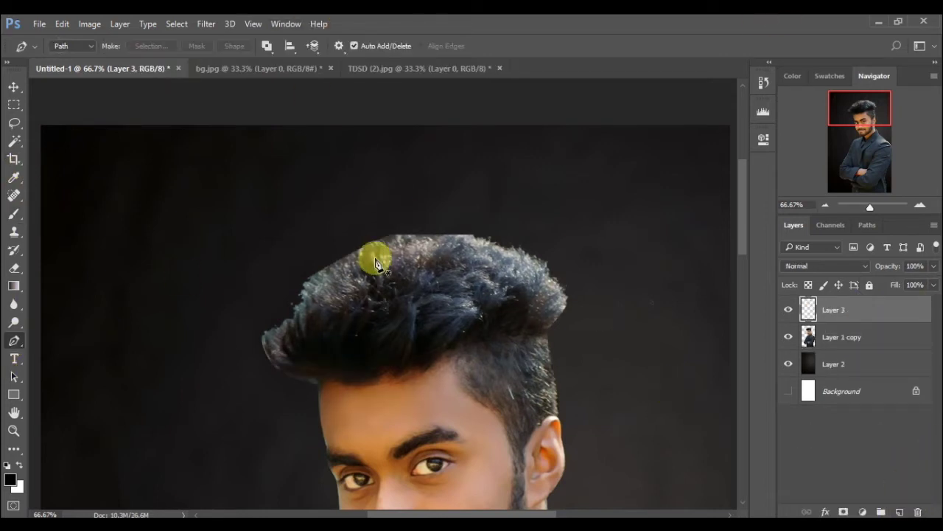
click(238, 357)
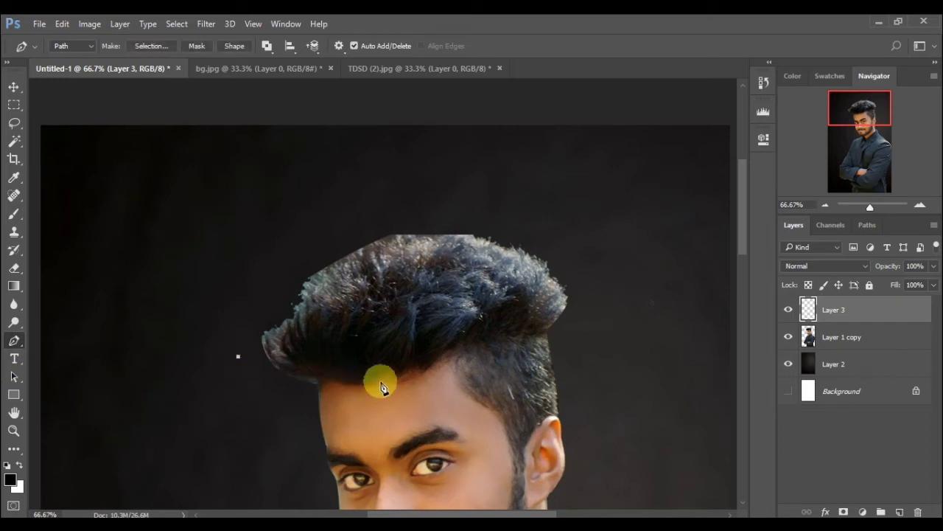
drag(381, 381, 420, 363)
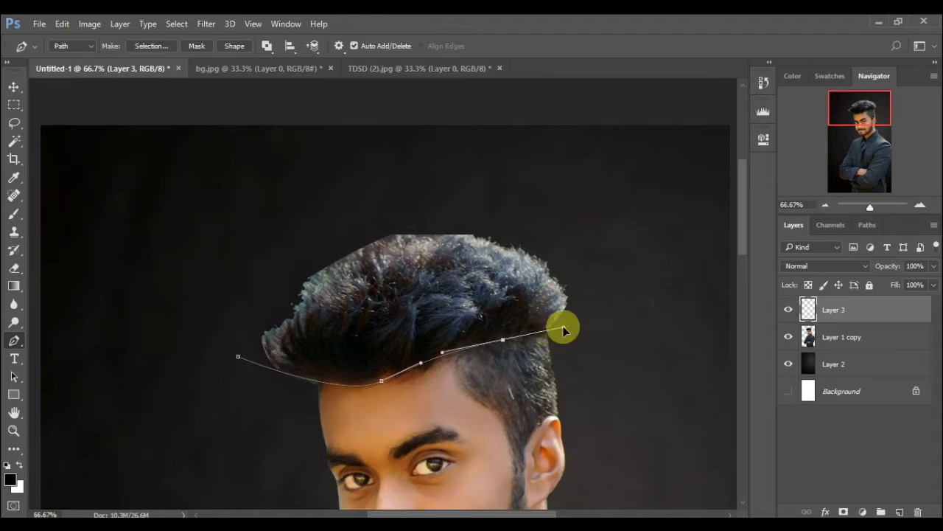
drag(577, 314, 592, 228)
click(316, 212)
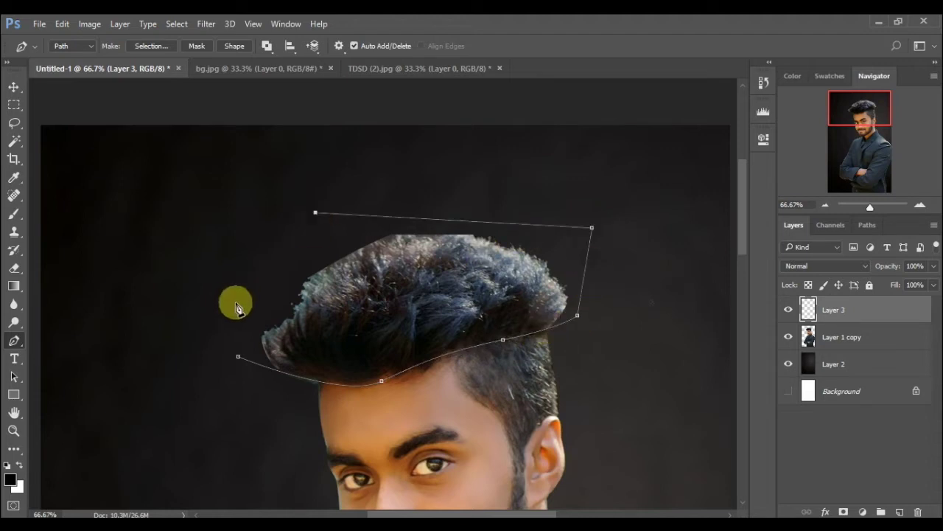
click(236, 302)
click(238, 357)
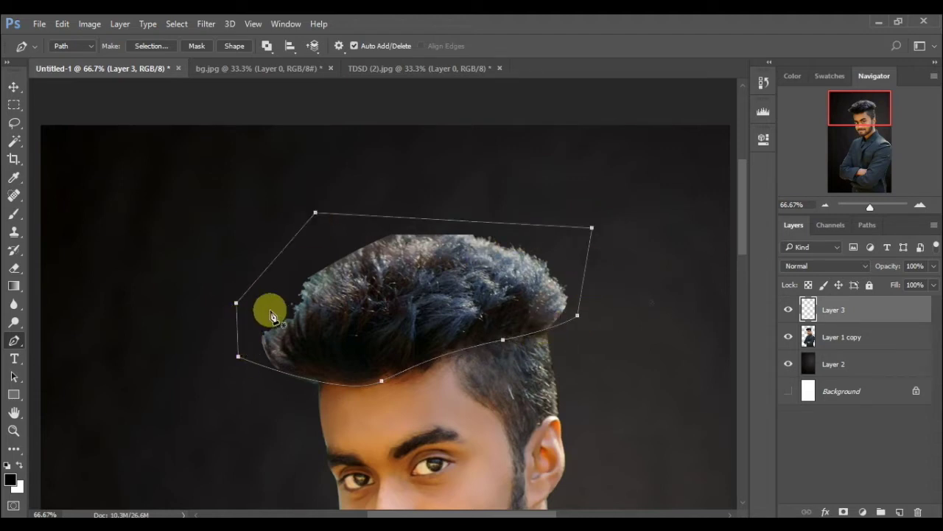
Turn the path into a selection, try Desaturate, and dismiss the resulting error.
right_click(271, 316)
click(358, 229)
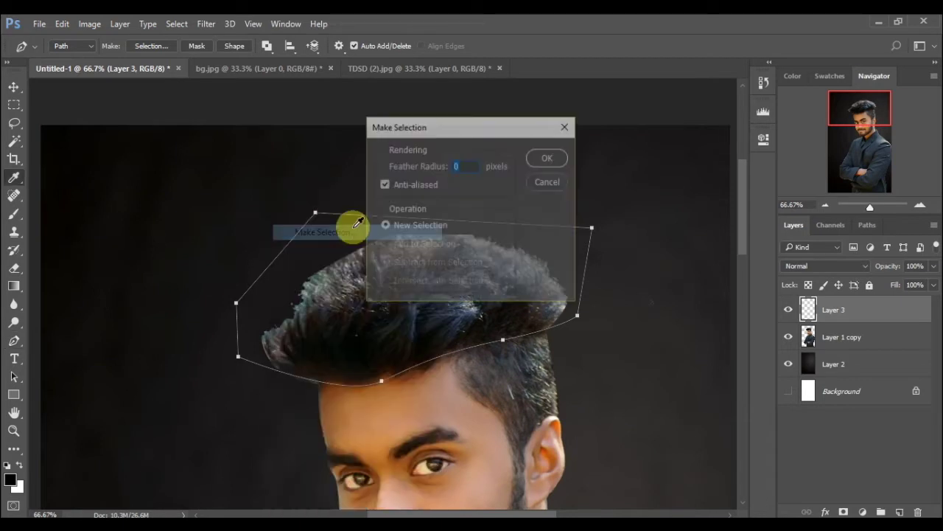
click(547, 157)
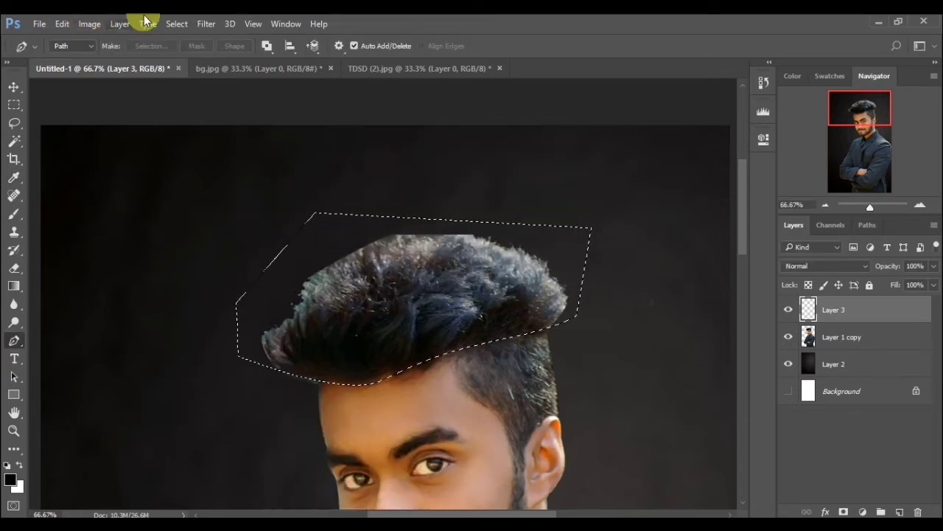
click(89, 23)
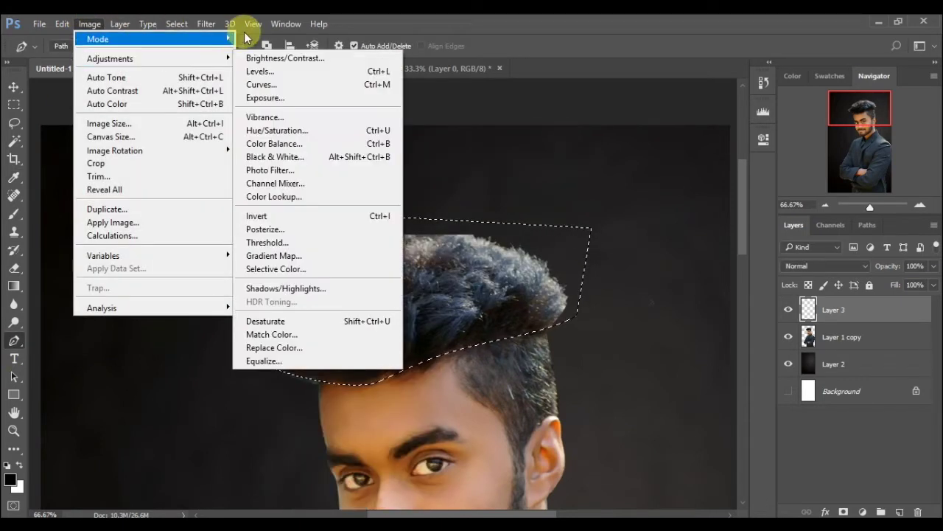
mouse_move(110, 58)
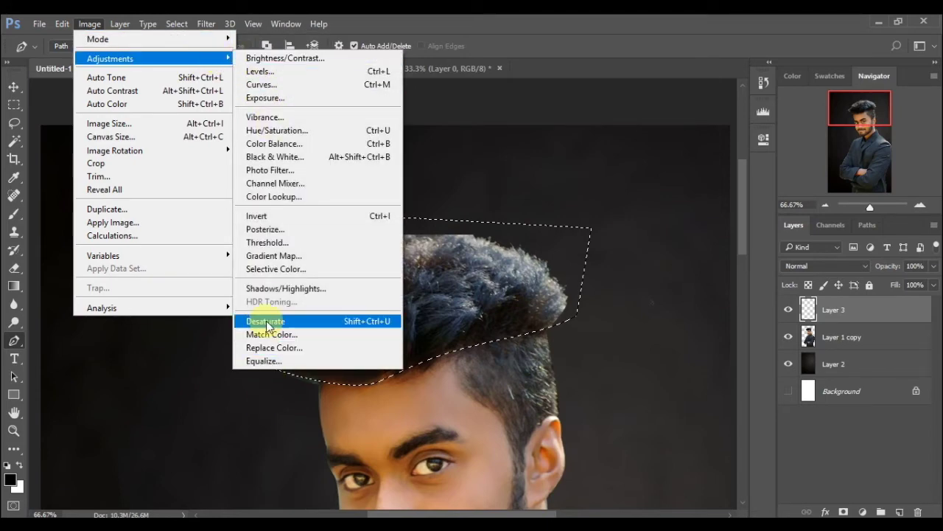
click(267, 323)
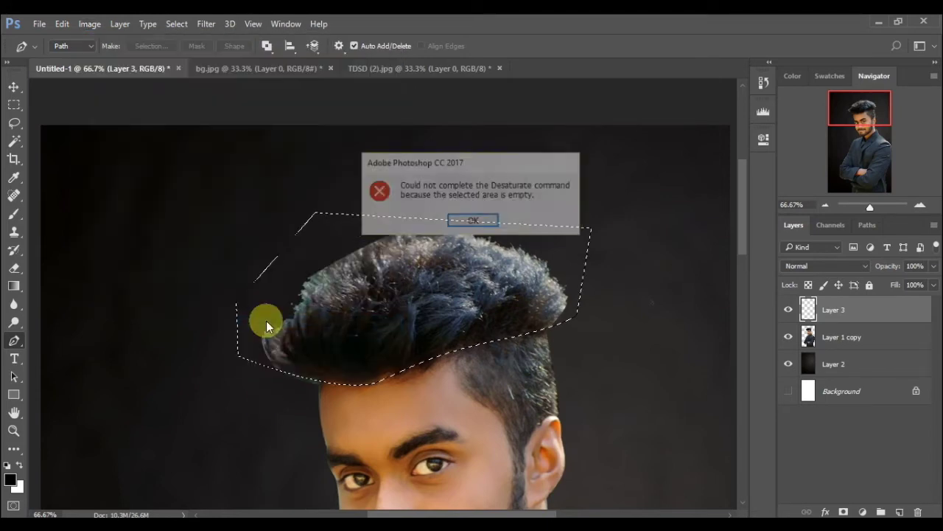
click(472, 221)
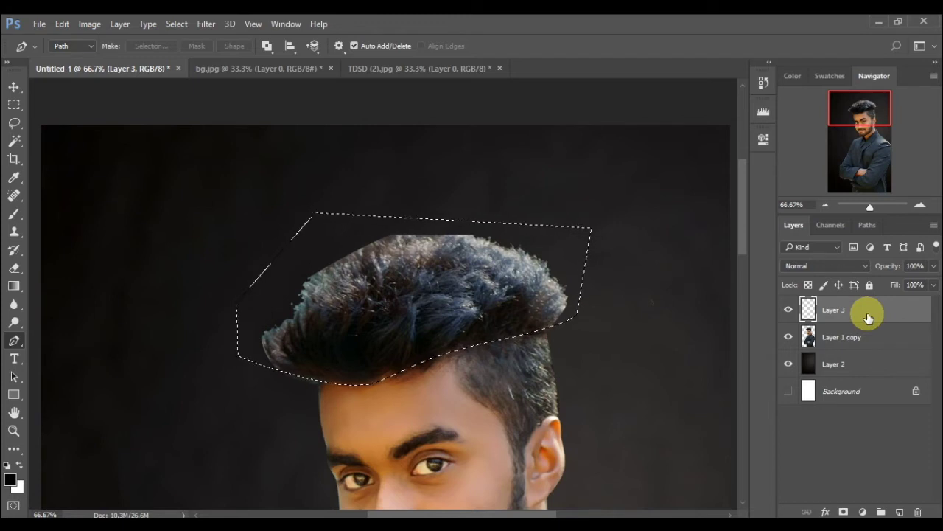
Delete the empty layer, duplicate the portrait layer and desaturate the selected hair area.
mouse_move(868, 317)
mouse_down()
mouse_move(905, 512)
mouse_move(917, 511)
mouse_up()
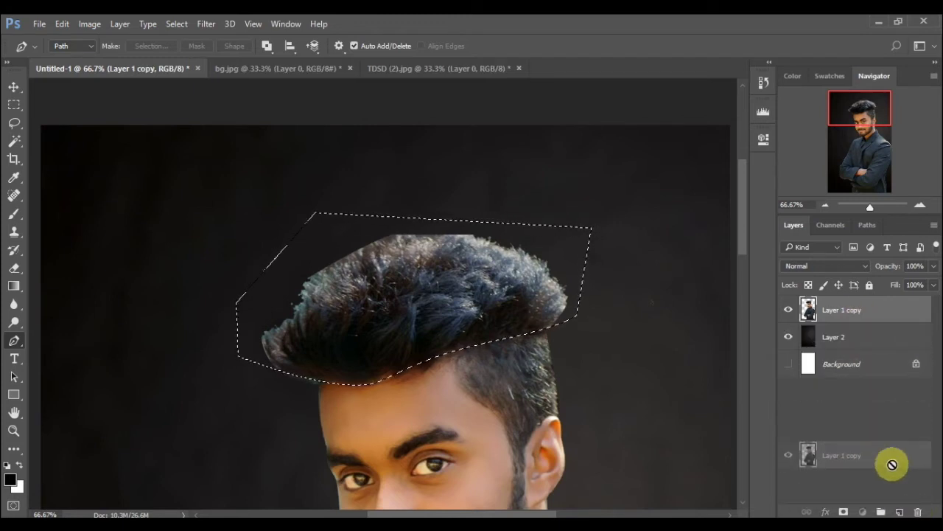
drag(857, 317, 900, 512)
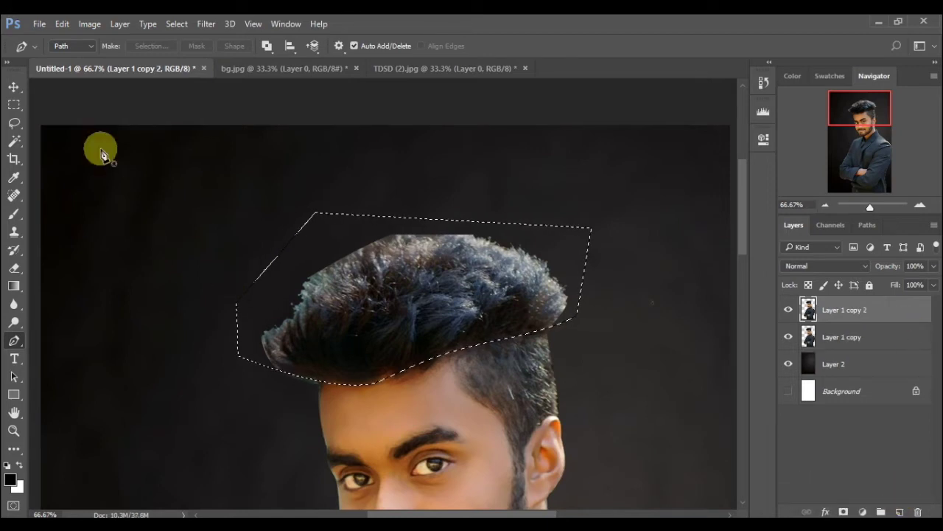
click(87, 24)
mouse_move(109, 58)
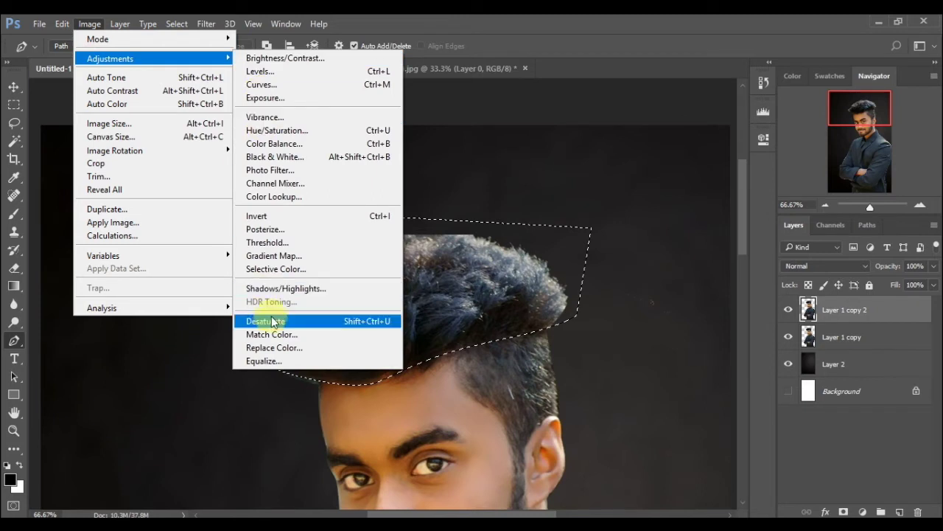
click(276, 321)
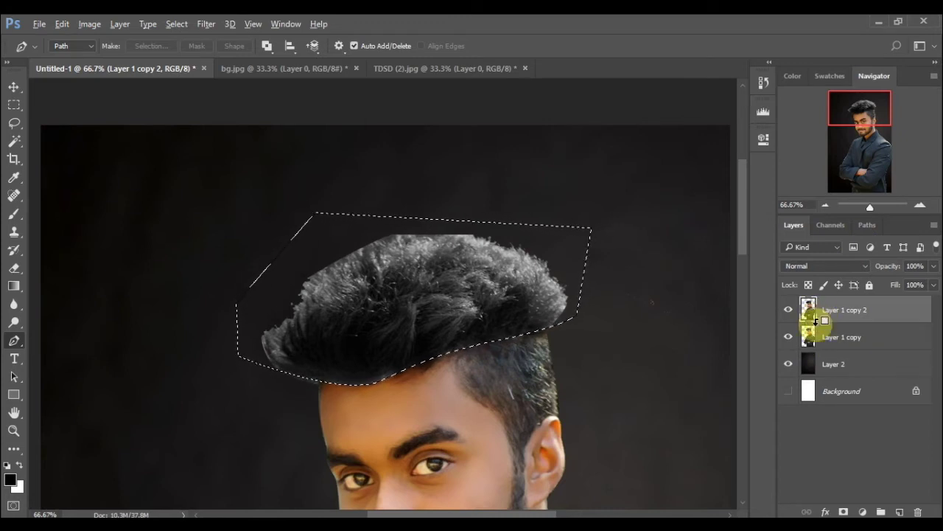
Clip Layer 1 copy 2 to Layer 1 copy and merge it down.
drag(816, 322, 818, 315)
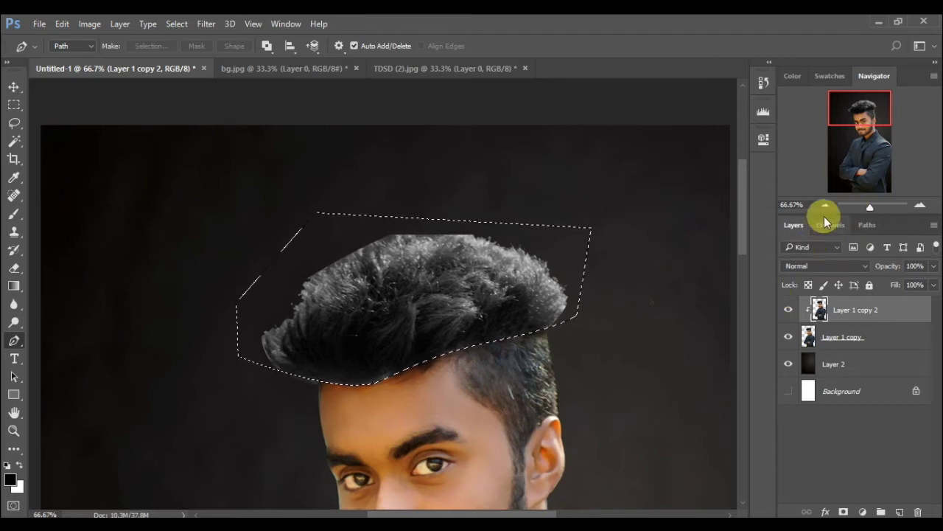
right_click(835, 319)
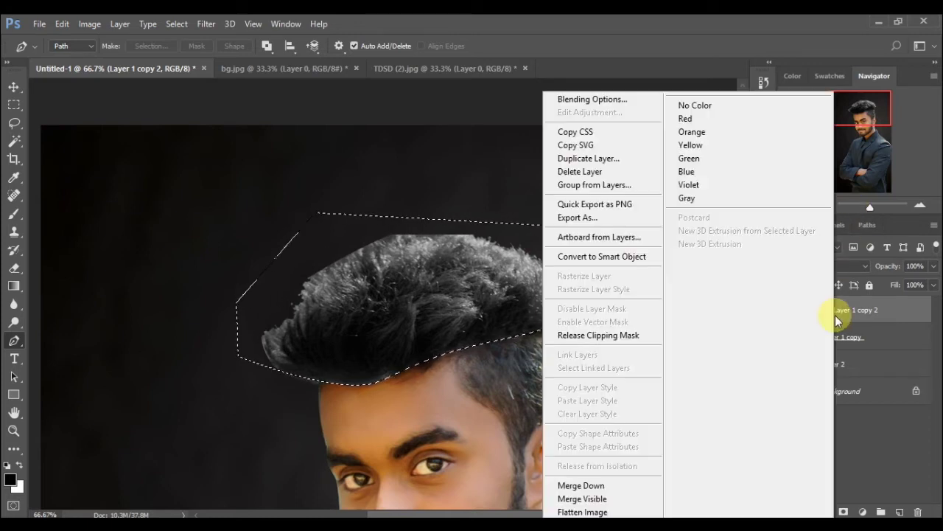
click(575, 484)
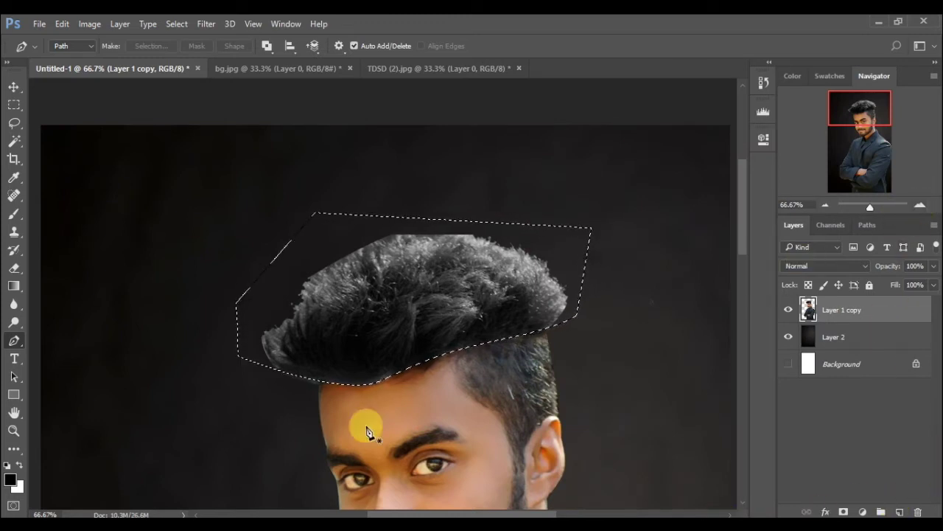
Add a new layer, deselect, and set the foreground to the hair's near-black 0a0a0a.
click(900, 510)
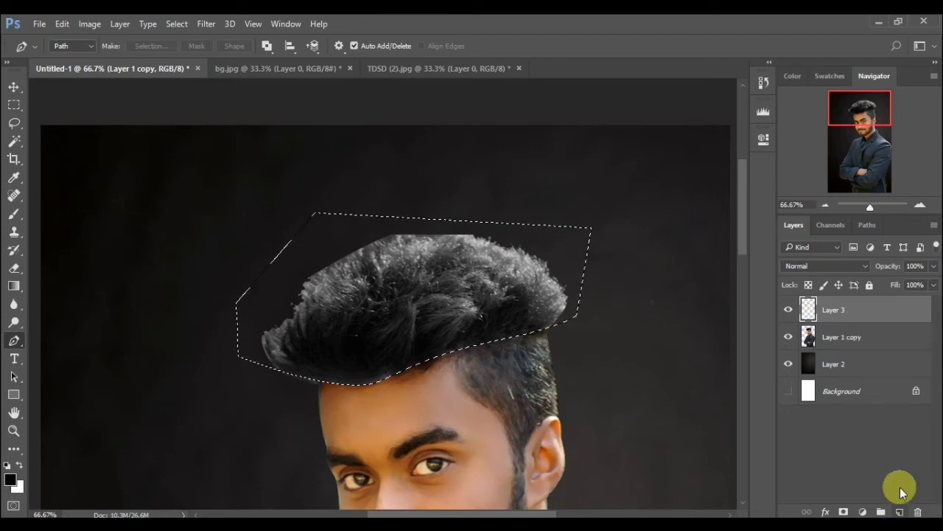
click(183, 23)
click(189, 51)
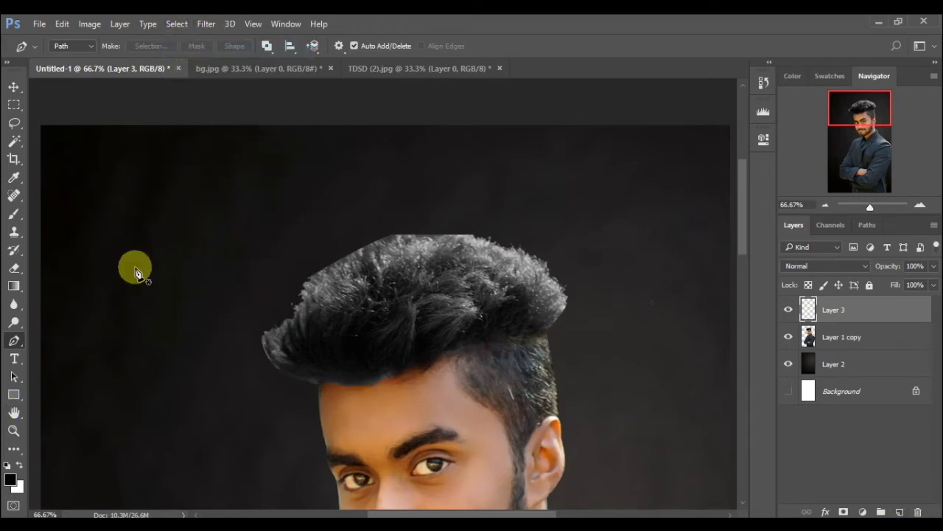
click(9, 479)
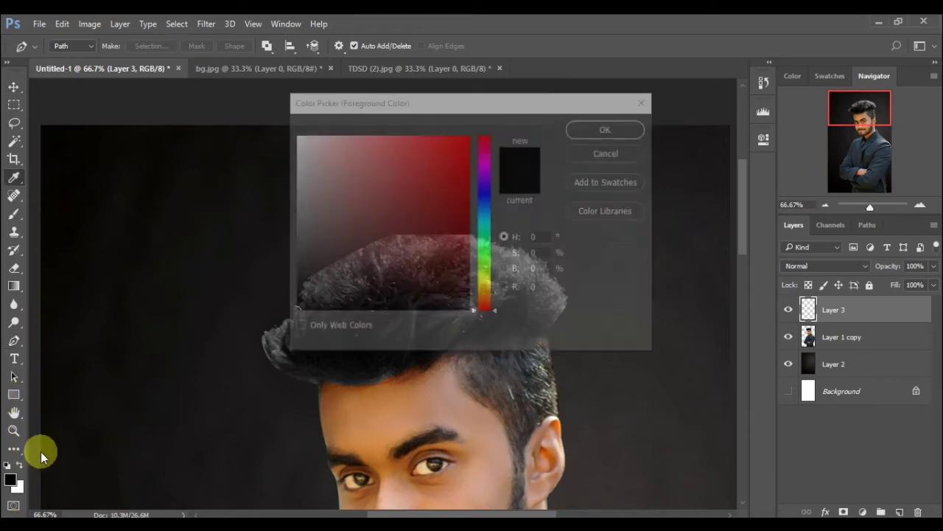
click(337, 363)
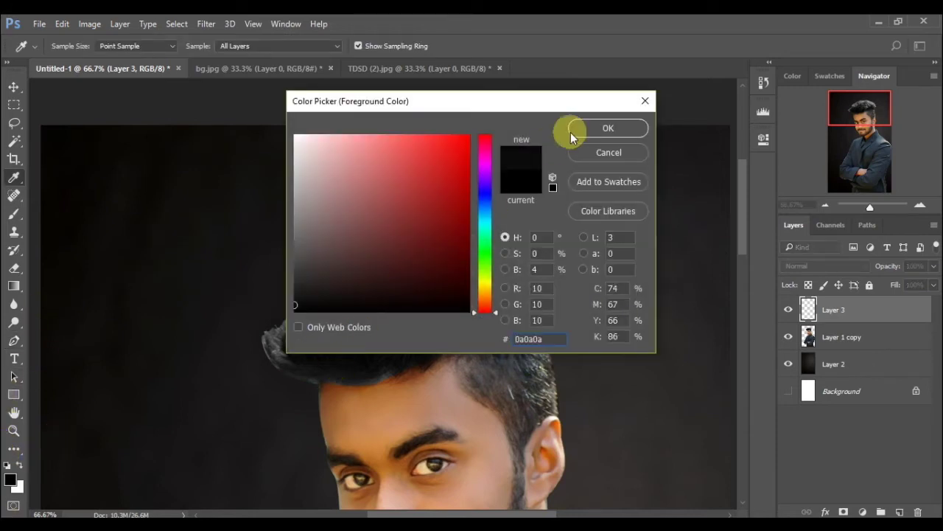
click(590, 127)
key(p)
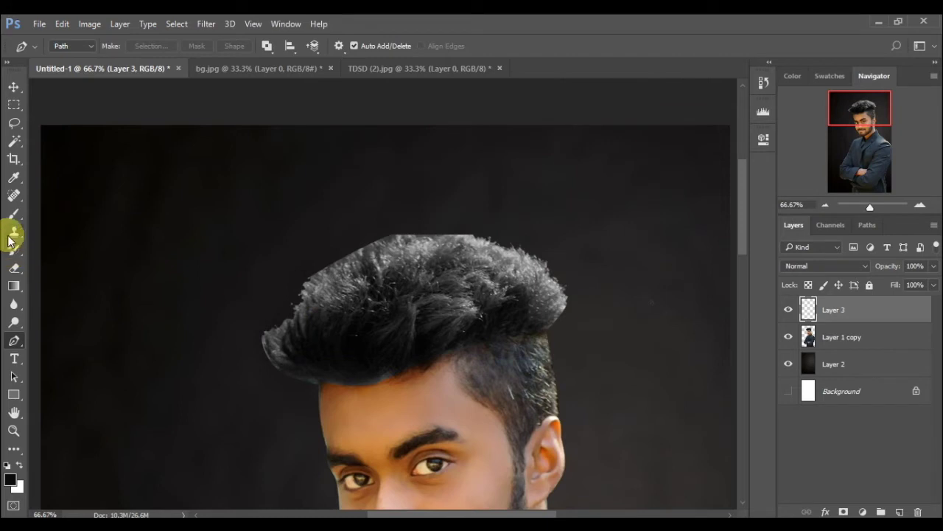
Paint near-black over the upper hair with a soft brush, clipped, at 78% opacity.
click(13, 217)
click(402, 289)
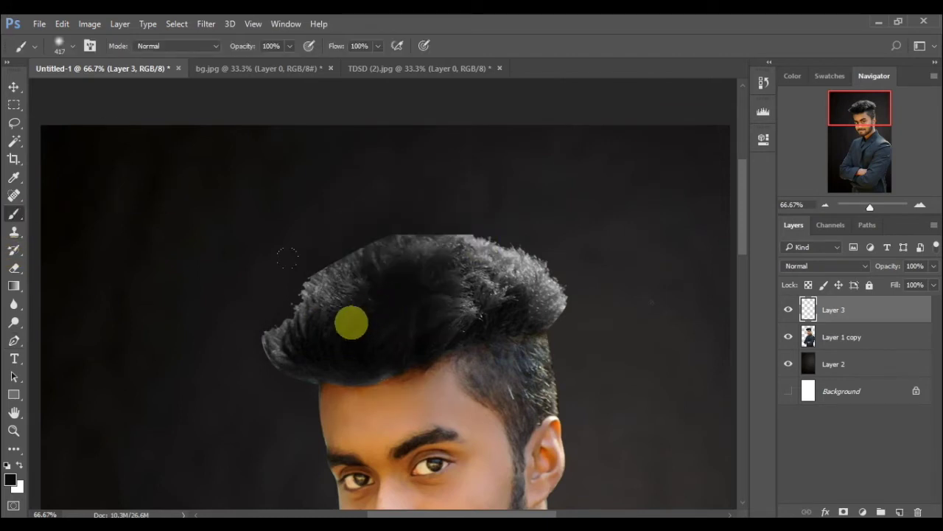
click(351, 321)
mouse_move(360, 290)
mouse_down()
mouse_move(523, 270)
mouse_move(527, 282)
mouse_move(388, 250)
mouse_move(489, 198)
mouse_up()
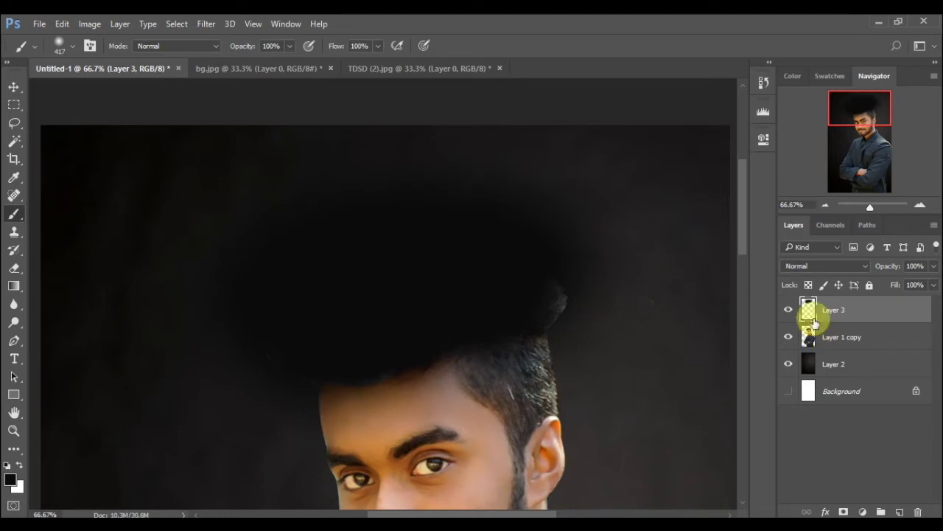
alt+click(829, 317)
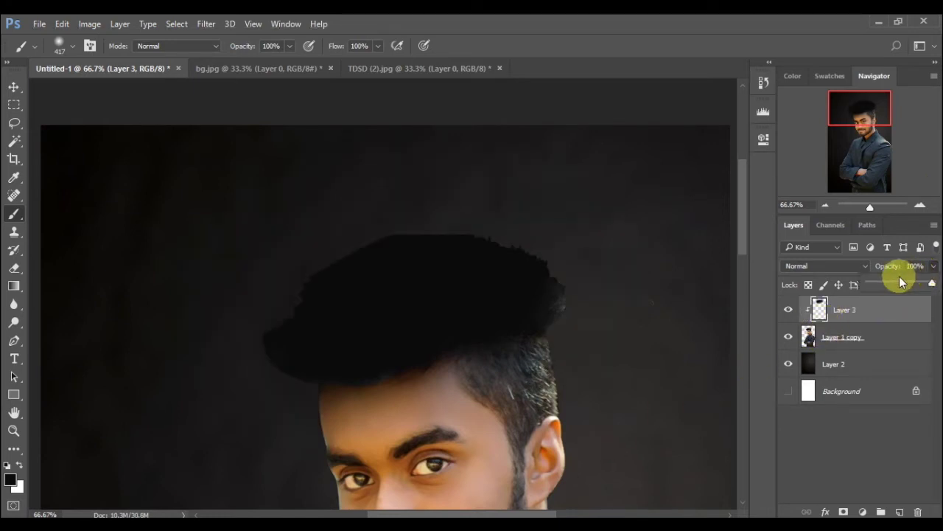
drag(899, 282, 889, 291)
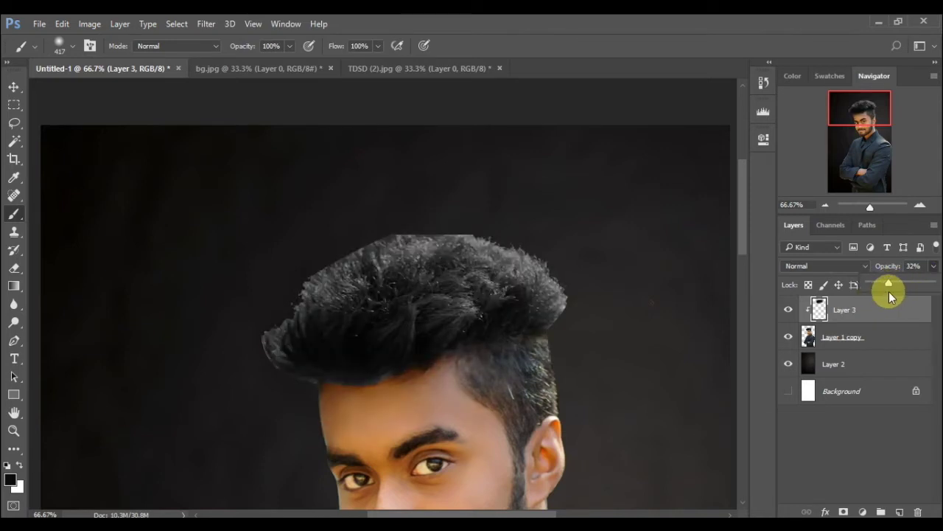
drag(893, 293, 921, 284)
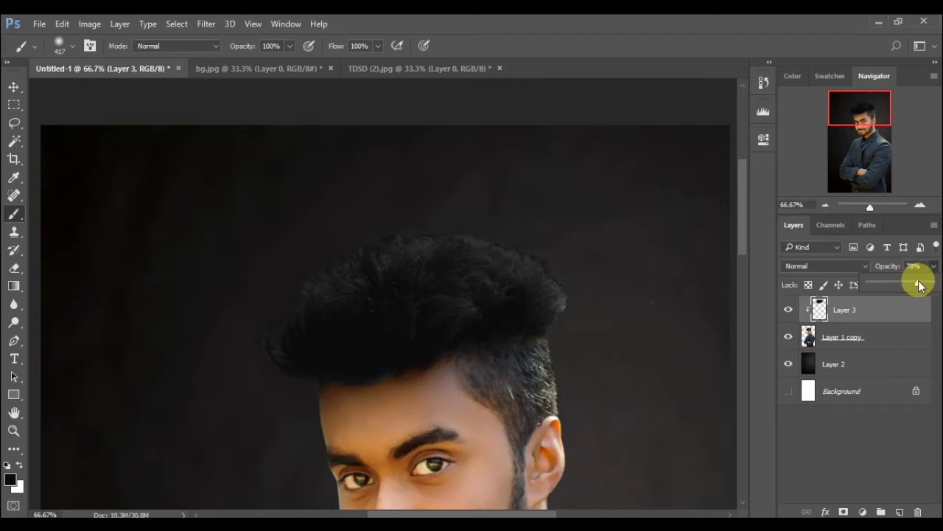
Add an inverted mask, paint the darkening back on the hair top, and merge Layer 3 down.
click(843, 512)
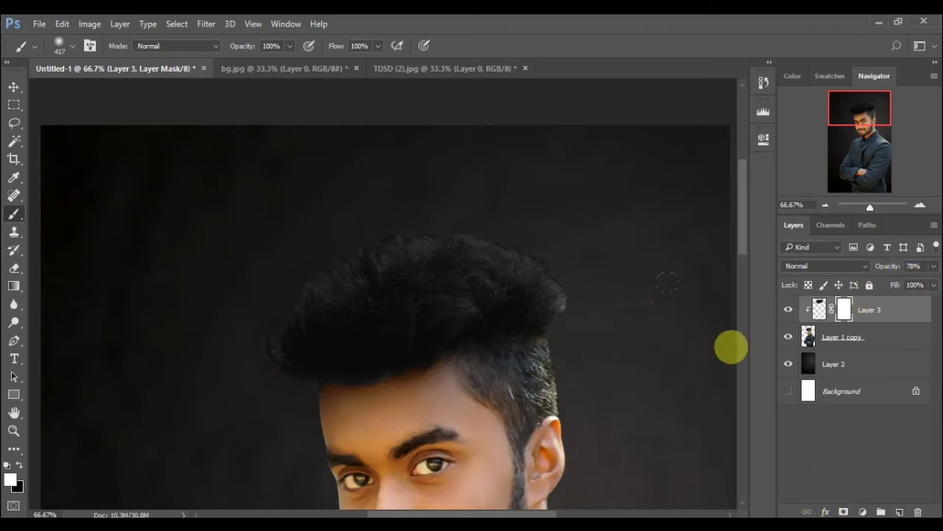
key(ctrl+i)
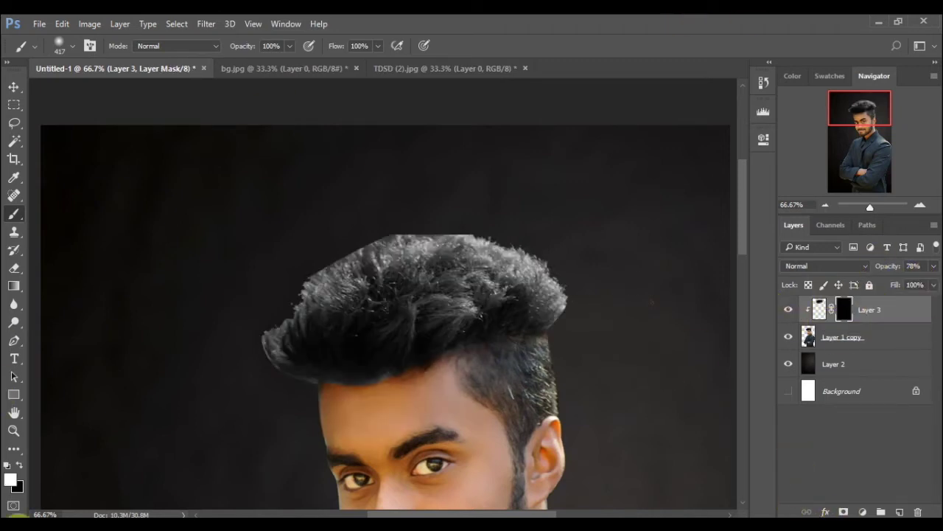
click(446, 235)
mouse_move(446, 234)
mouse_down()
mouse_move(371, 231)
mouse_move(274, 259)
mouse_move(226, 312)
mouse_move(212, 362)
mouse_move(552, 253)
mouse_move(470, 223)
mouse_up()
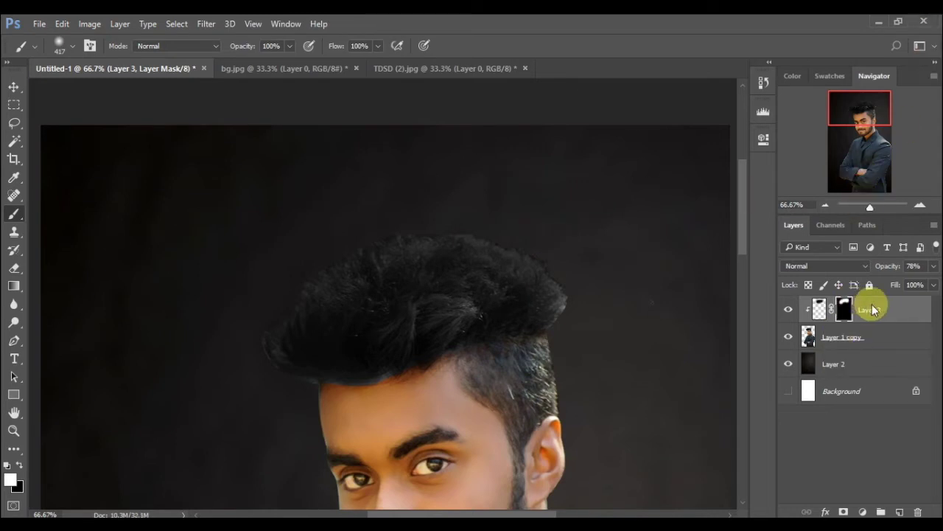
right_click(872, 310)
click(602, 485)
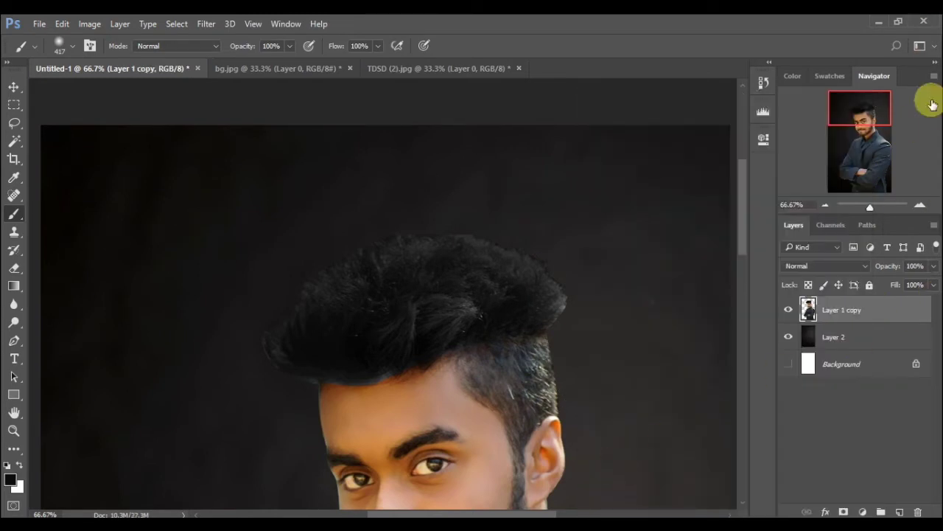
Frame the face in the Navigator and switch to the Smudge tool.
click(827, 205)
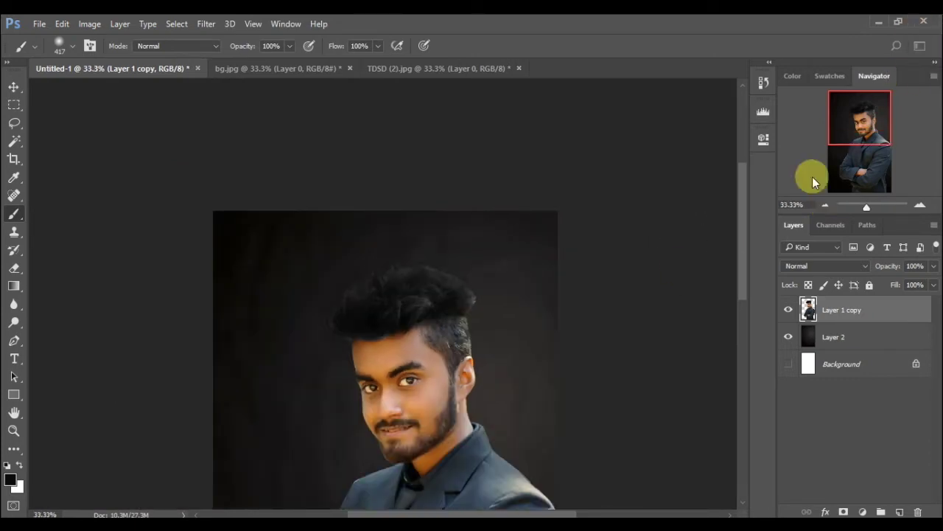
click(920, 205)
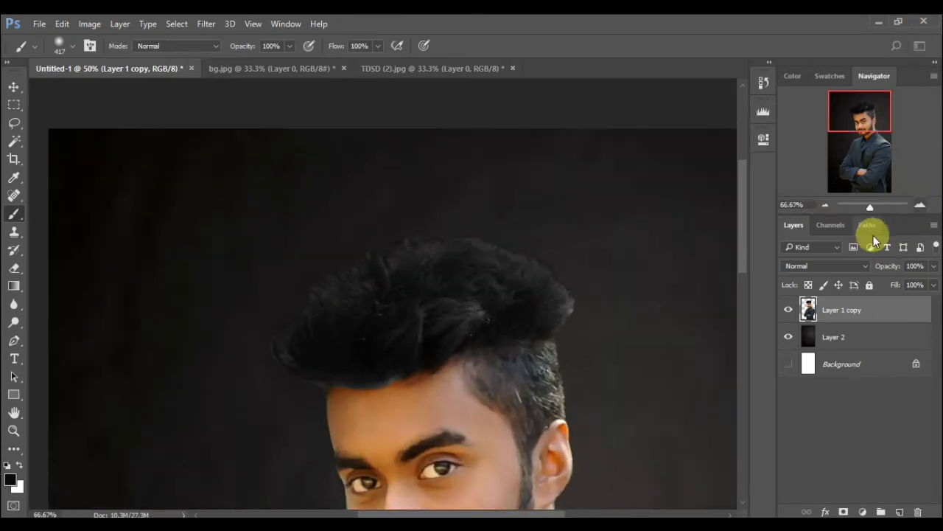
drag(878, 103, 876, 120)
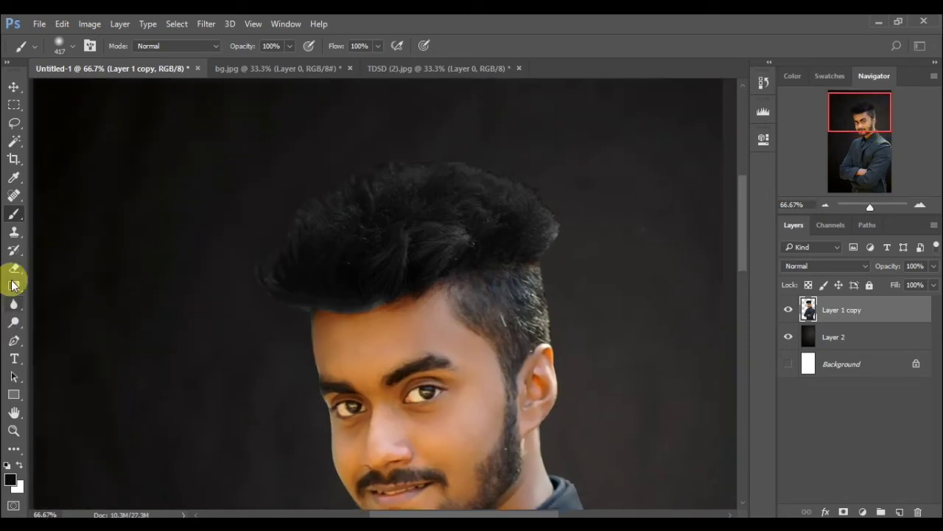
click(13, 322)
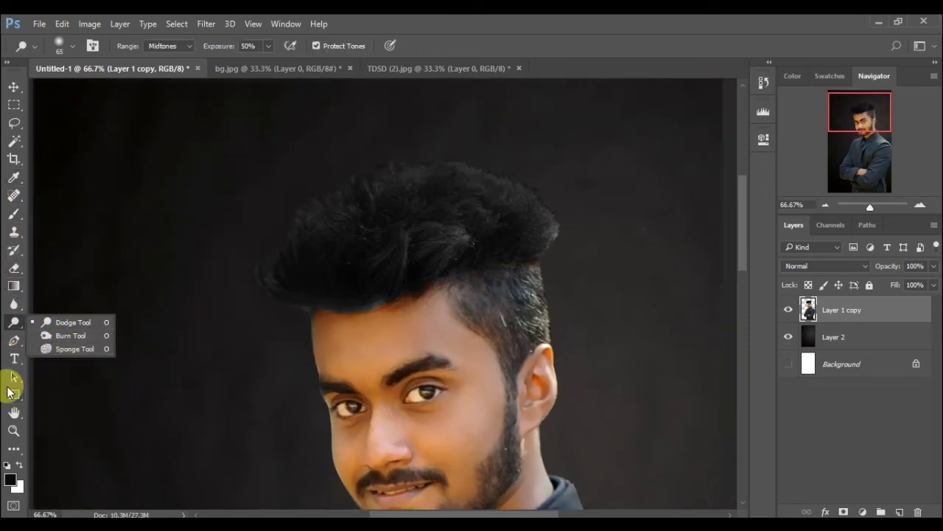
click(14, 303)
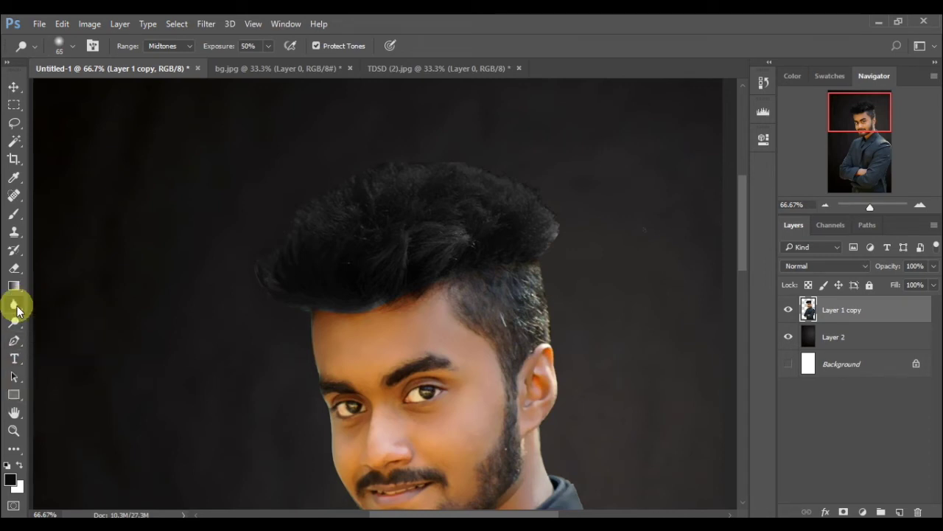
click(55, 331)
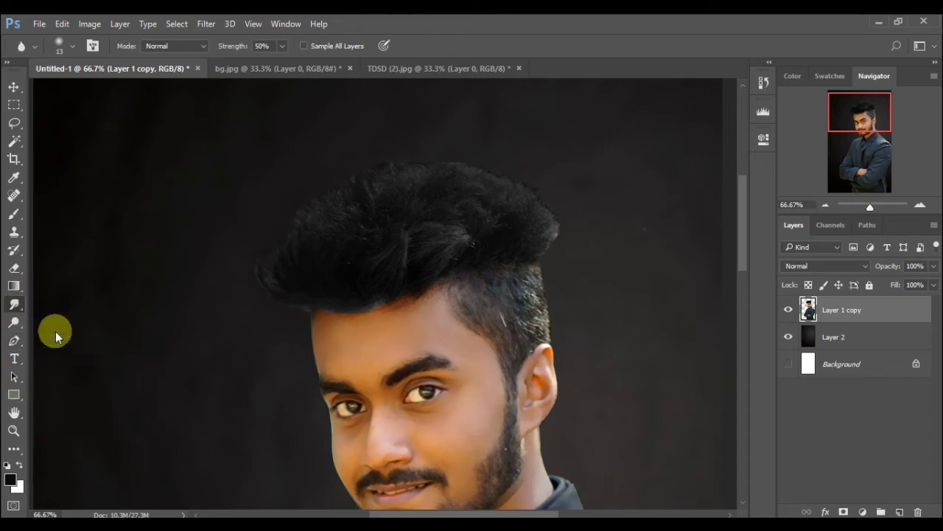
Choose the 59 px textured brush tip and set the smudge size to 155 px.
click(69, 49)
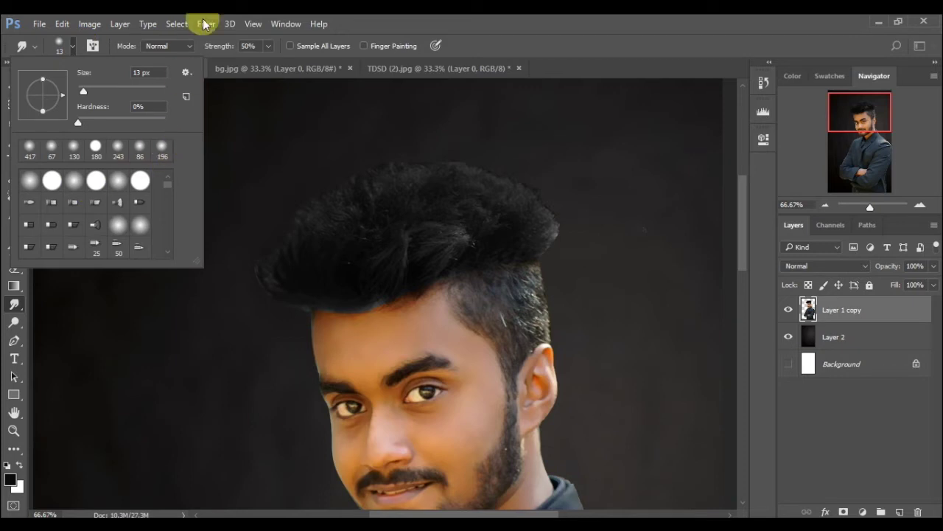
drag(101, 86, 111, 86)
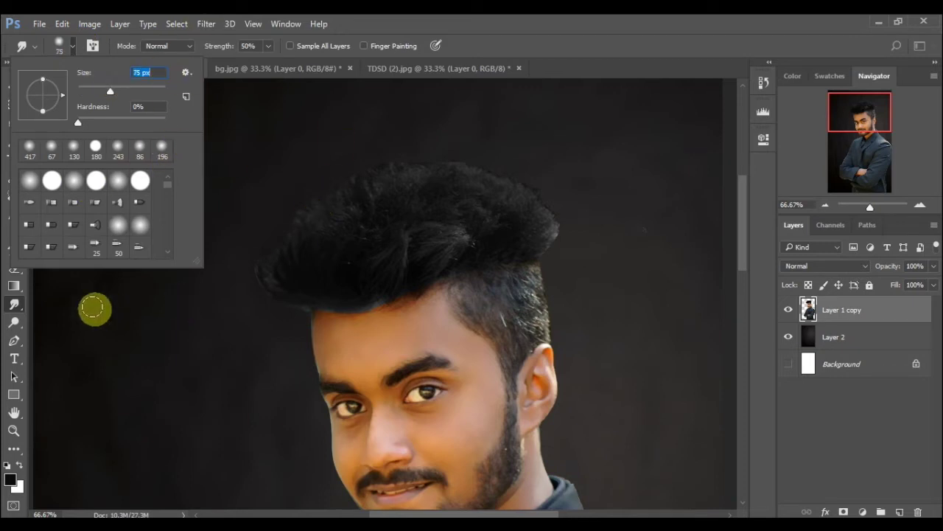
scroll(174, 228, down, 3)
scroll(173, 234, down, 2)
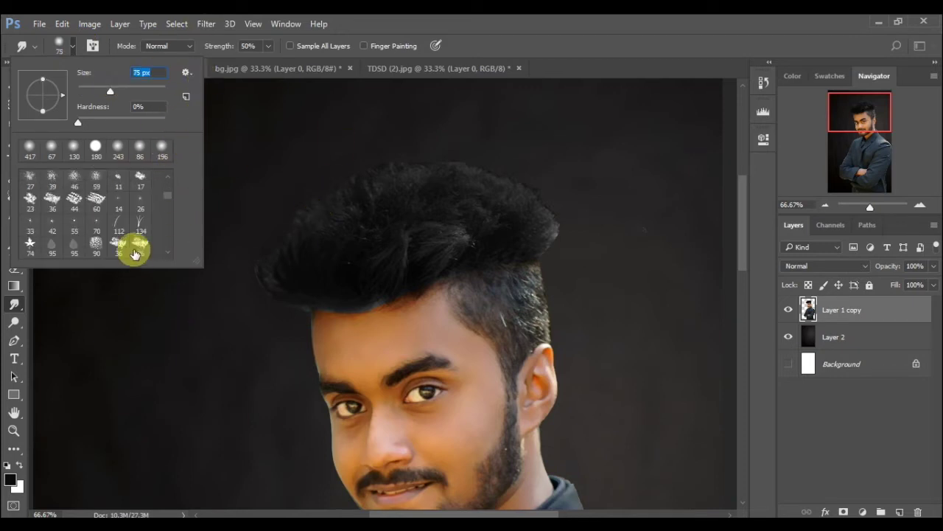
click(74, 179)
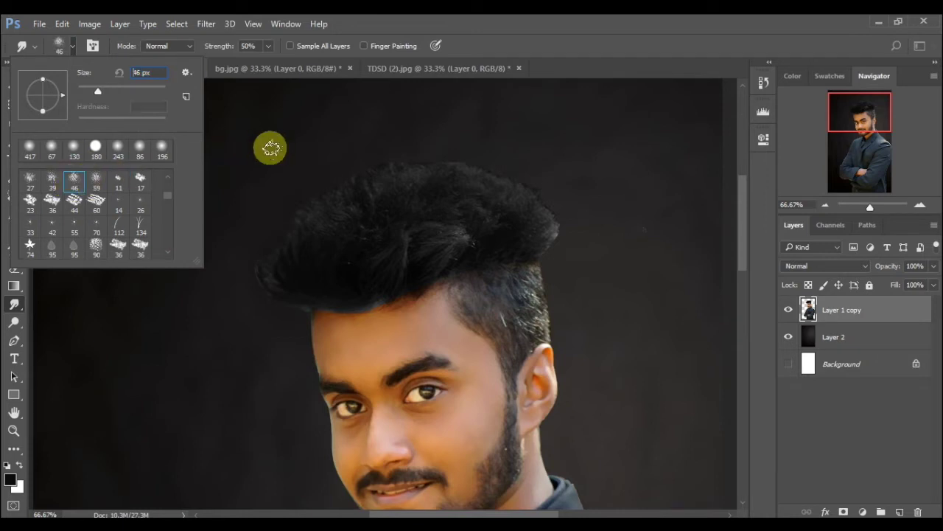
click(92, 179)
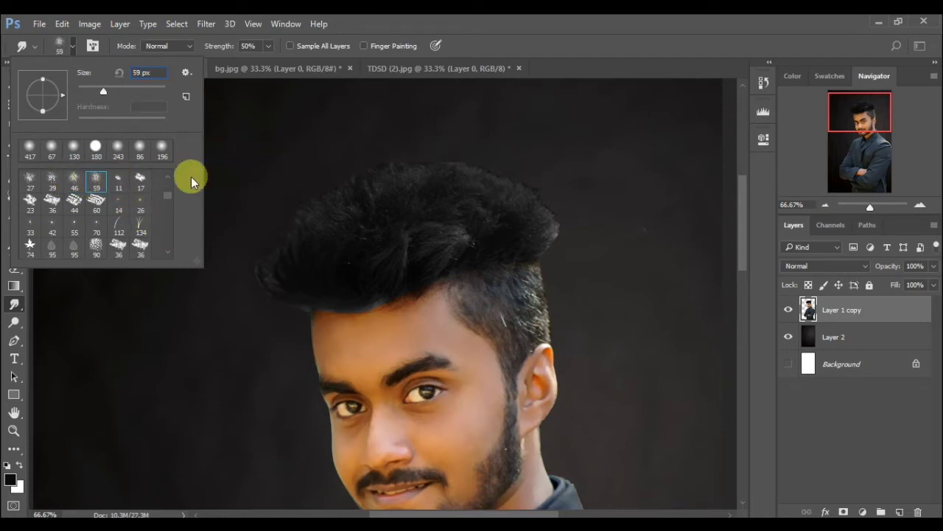
drag(130, 91, 134, 89)
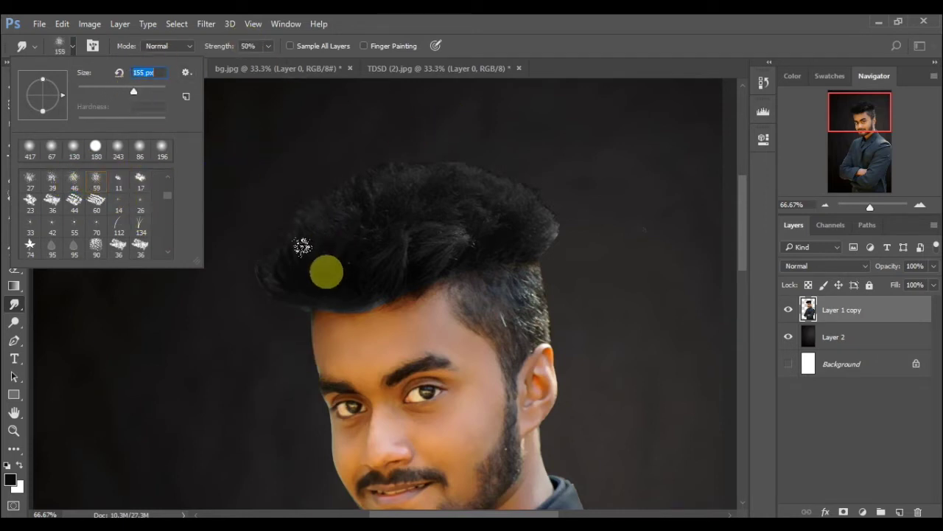
key(Return)
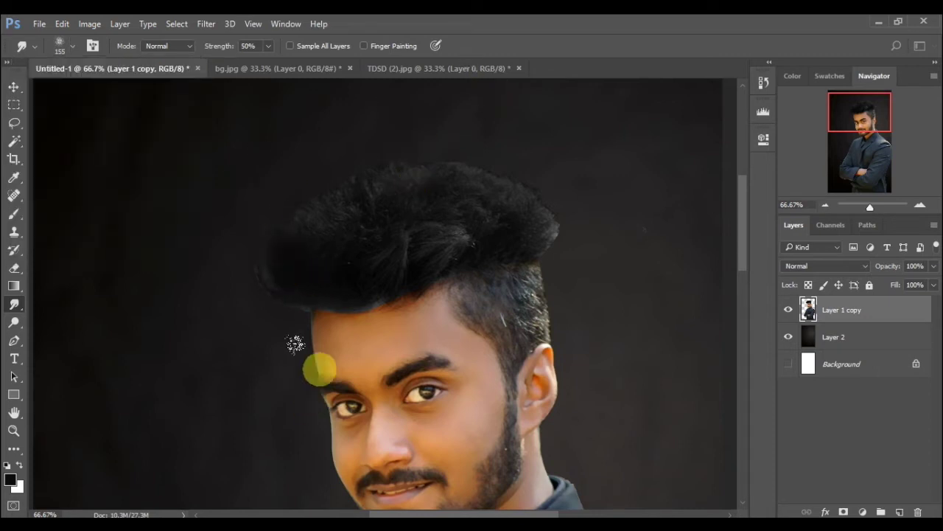
Smudge the left and top-left hair edges into a rounded mass, then zoom to 100%.
drag(317, 258, 244, 252)
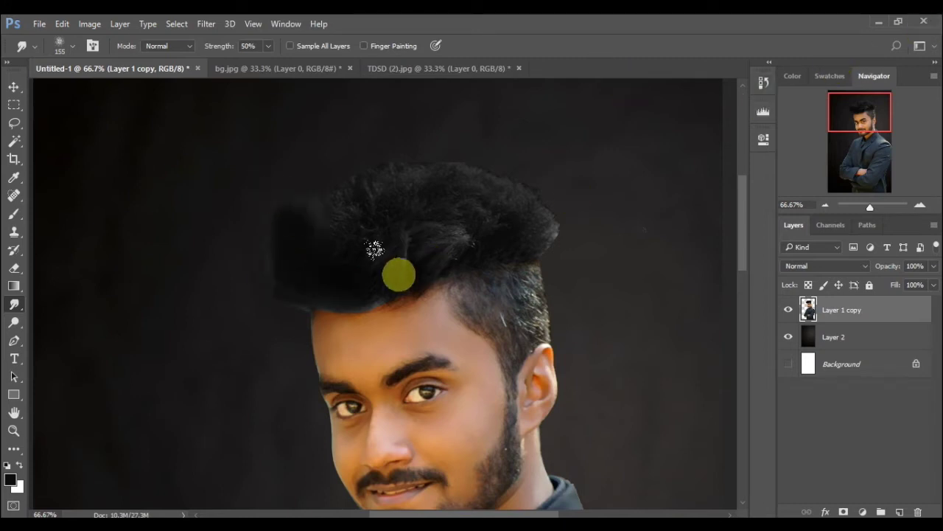
drag(344, 253, 341, 143)
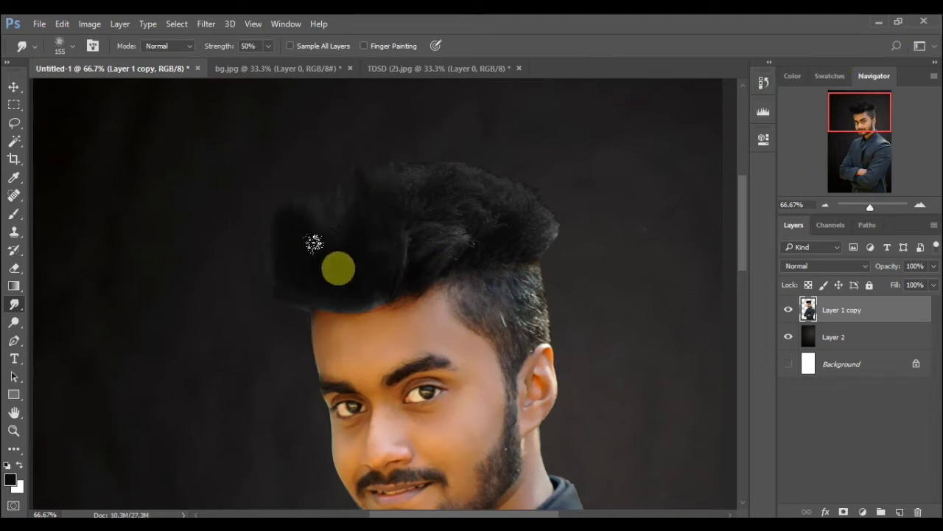
mouse_move(338, 268)
mouse_down()
mouse_move(322, 246)
mouse_move(316, 269)
mouse_move(327, 156)
mouse_move(298, 257)
mouse_move(349, 226)
mouse_move(415, 255)
mouse_move(406, 274)
mouse_move(421, 211)
mouse_move(406, 160)
mouse_move(379, 285)
mouse_move(384, 185)
mouse_up()
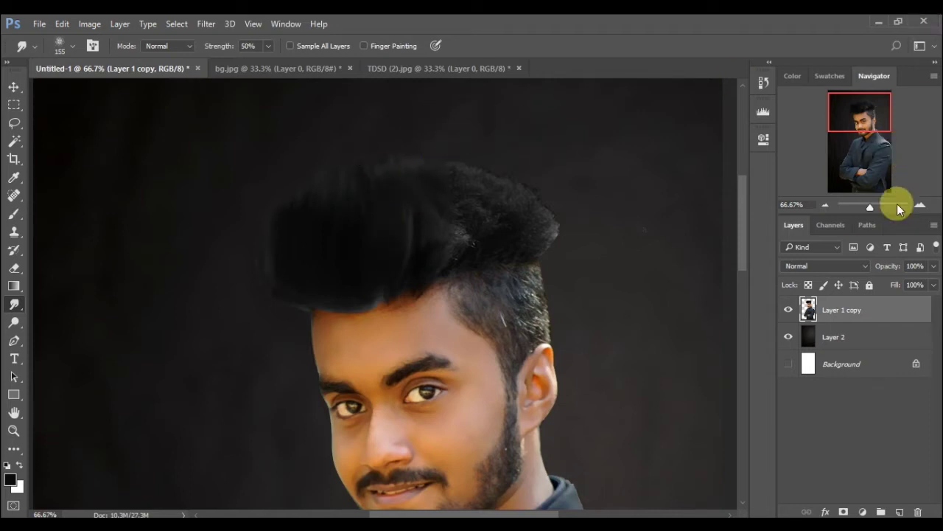
click(921, 204)
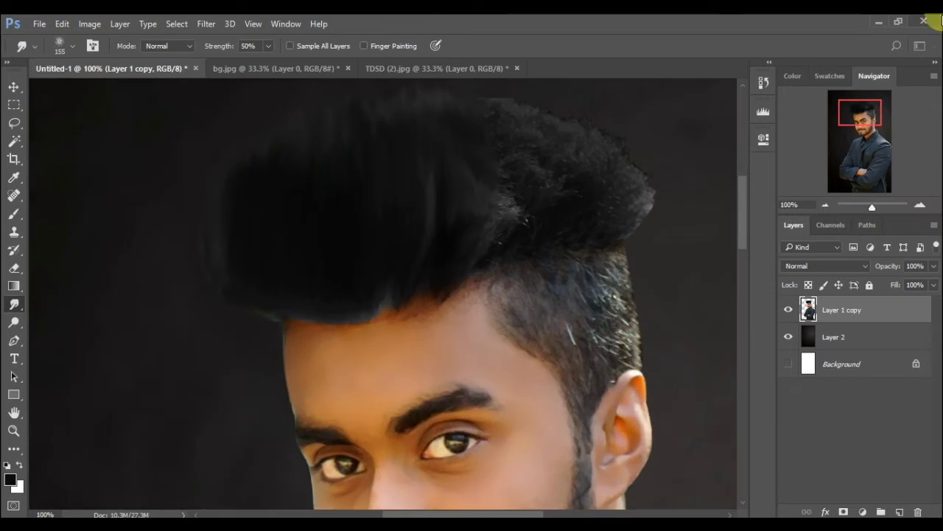
Bring the hair top into view and set the smudge brush to 97 px.
drag(858, 112, 864, 104)
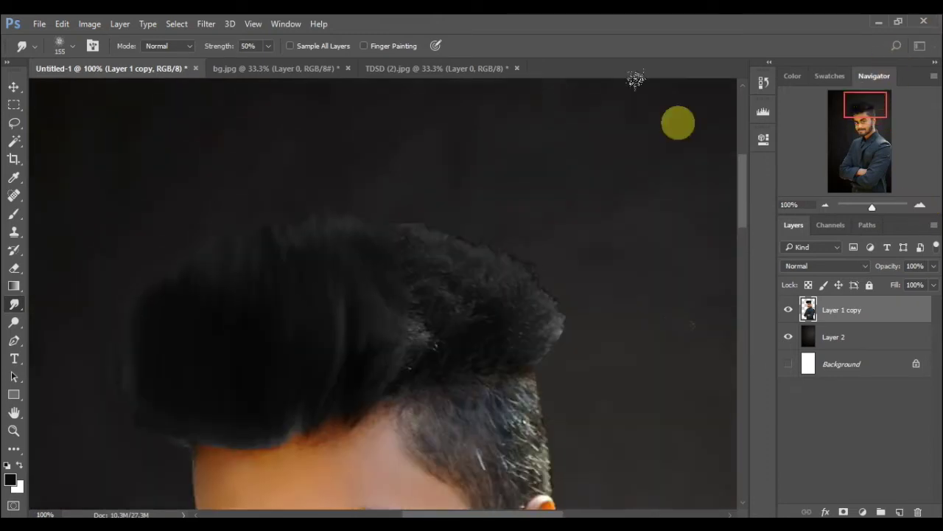
click(73, 49)
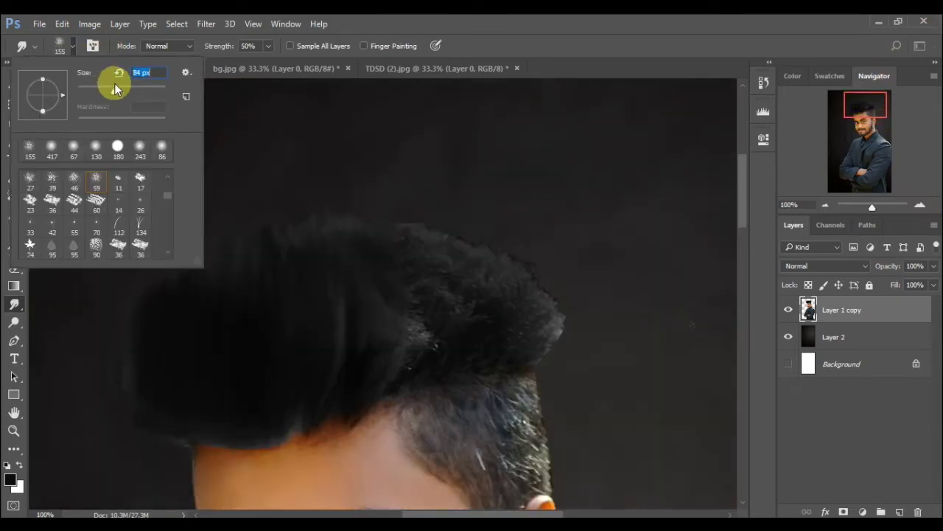
drag(116, 89, 120, 90)
click(405, 346)
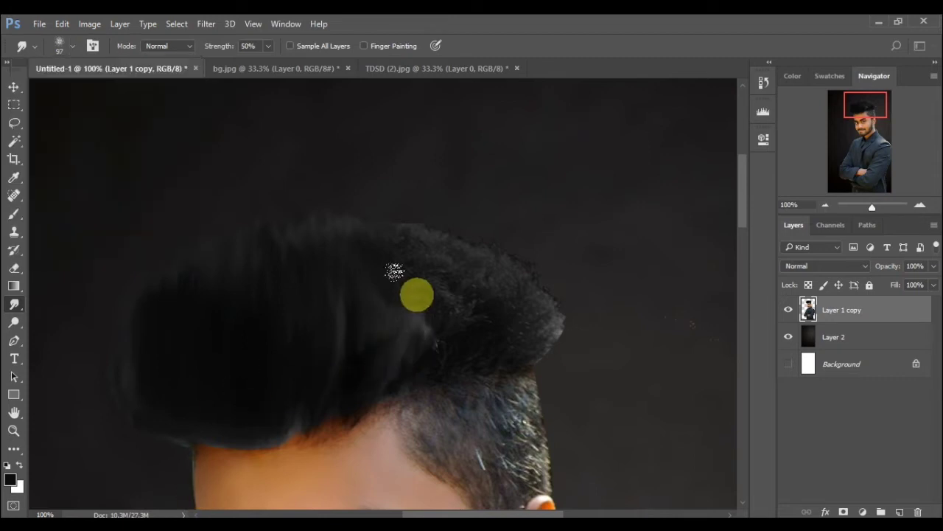
Smudge the hair strands, lower edge, outer edge and left edge into a smooth mass.
mouse_move(366, 303)
mouse_down()
mouse_move(317, 375)
mouse_move(329, 303)
mouse_move(297, 381)
mouse_move(272, 395)
mouse_move(257, 297)
mouse_move(337, 360)
mouse_move(306, 400)
mouse_move(309, 308)
mouse_up()
click(722, 21)
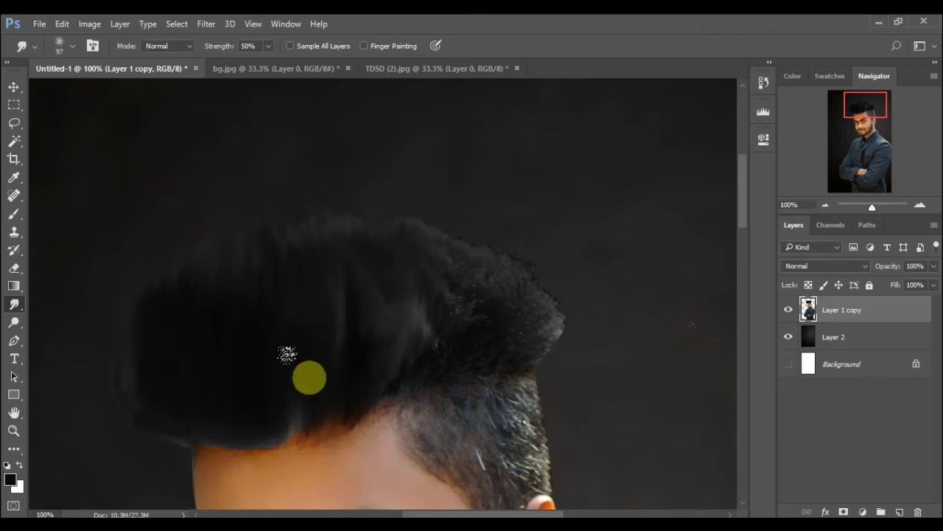
mouse_move(288, 353)
mouse_down()
mouse_move(423, 307)
mouse_move(280, 359)
mouse_move(262, 391)
mouse_move(329, 366)
mouse_move(253, 400)
mouse_move(310, 400)
mouse_move(333, 358)
mouse_up()
mouse_move(281, 331)
mouse_down()
mouse_move(355, 311)
mouse_move(316, 369)
mouse_move(276, 381)
mouse_move(361, 350)
mouse_move(242, 390)
mouse_up()
mouse_move(415, 297)
mouse_down()
mouse_move(296, 381)
mouse_move(276, 238)
mouse_move(238, 398)
mouse_move(256, 393)
mouse_move(238, 268)
mouse_move(213, 383)
mouse_move(201, 333)
mouse_move(211, 276)
mouse_move(149, 394)
mouse_move(148, 298)
mouse_move(158, 270)
mouse_move(126, 383)
mouse_move(123, 281)
mouse_move(88, 358)
mouse_move(428, 196)
mouse_move(157, 398)
mouse_move(210, 361)
mouse_move(183, 388)
mouse_move(159, 394)
mouse_move(147, 361)
mouse_move(148, 254)
mouse_up()
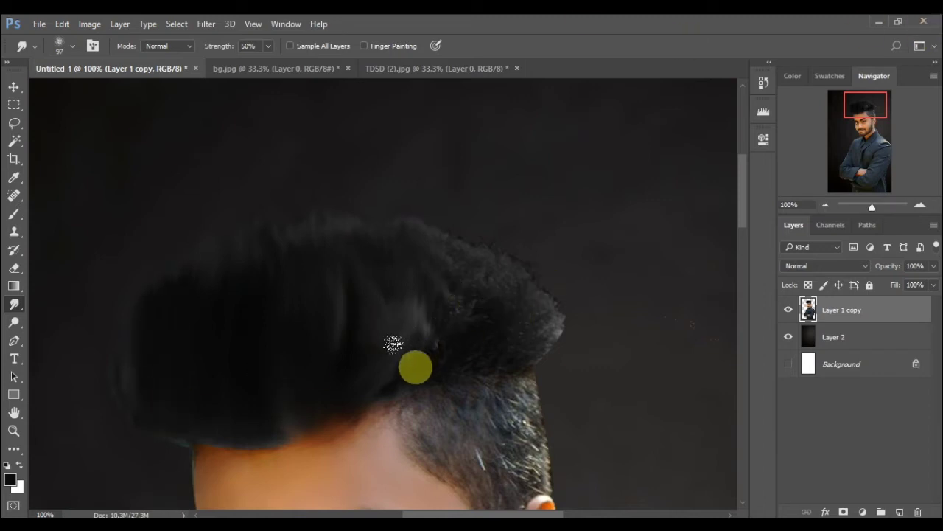
mouse_move(405, 339)
mouse_down()
mouse_move(403, 213)
mouse_move(371, 305)
mouse_move(361, 200)
mouse_move(332, 316)
mouse_move(315, 316)
mouse_move(320, 295)
mouse_move(345, 383)
mouse_move(323, 246)
mouse_up()
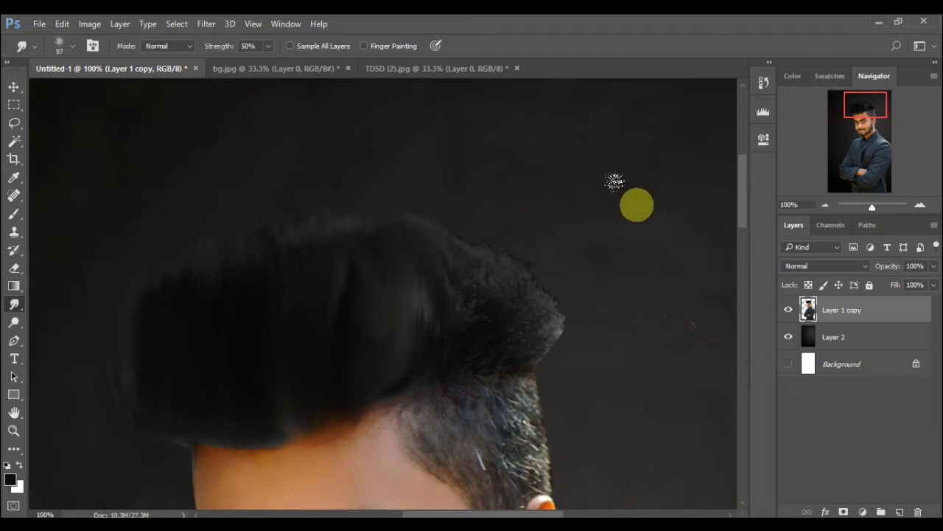
mouse_move(530, 351)
mouse_down()
mouse_move(529, 284)
mouse_move(507, 337)
mouse_move(490, 339)
mouse_move(497, 266)
mouse_move(479, 345)
mouse_move(440, 268)
mouse_move(444, 217)
mouse_move(388, 337)
mouse_move(393, 347)
mouse_move(391, 221)
mouse_move(403, 272)
mouse_move(362, 347)
mouse_move(379, 237)
mouse_up()
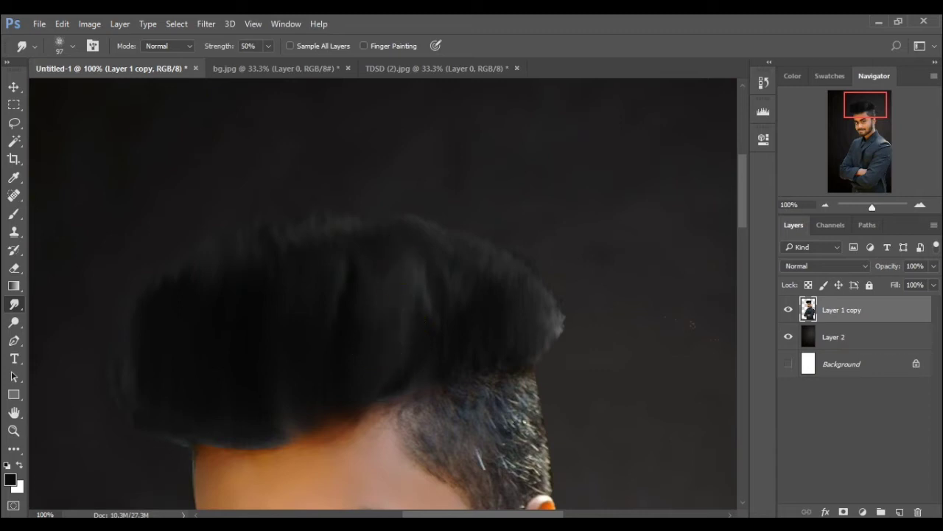
mouse_move(472, 297)
mouse_down()
mouse_move(427, 332)
mouse_move(478, 310)
mouse_move(525, 307)
mouse_move(522, 292)
mouse_move(42, 199)
mouse_move(446, 333)
mouse_move(158, 273)
mouse_move(162, 413)
mouse_move(65, 305)
mouse_move(91, 255)
mouse_move(158, 405)
mouse_move(82, 321)
mouse_move(84, 273)
mouse_move(95, 442)
mouse_move(122, 368)
mouse_move(141, 363)
mouse_move(131, 371)
mouse_move(128, 268)
mouse_up()
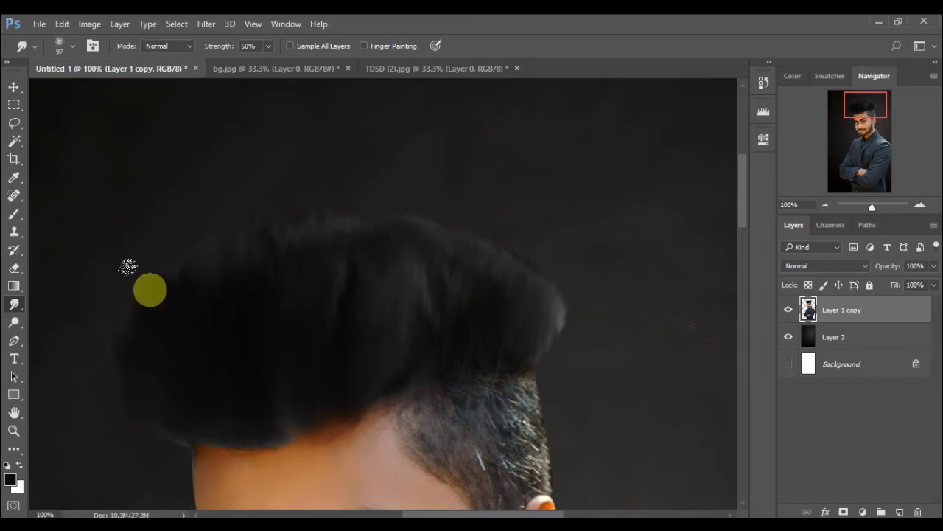
mouse_move(187, 360)
mouse_down()
mouse_move(185, 283)
mouse_move(110, 327)
mouse_move(93, 255)
mouse_move(113, 347)
mouse_move(158, 405)
mouse_up()
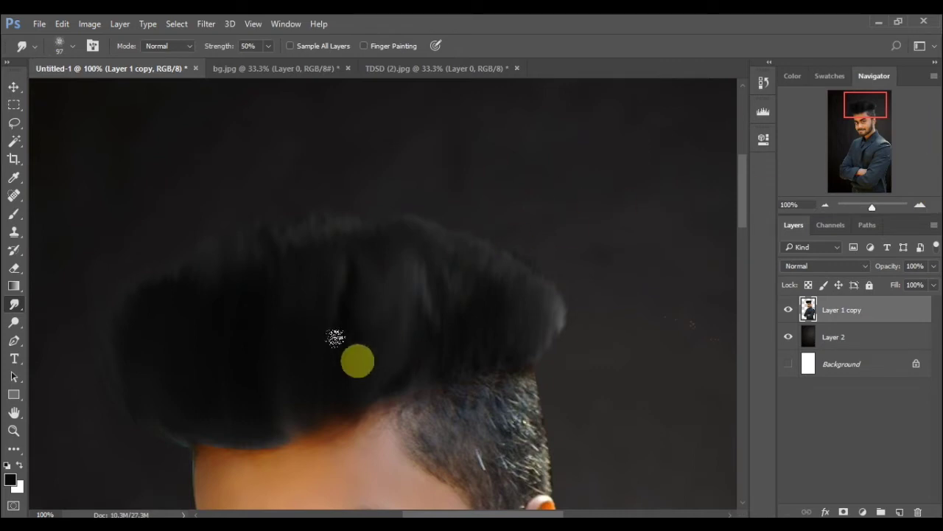
click(824, 205)
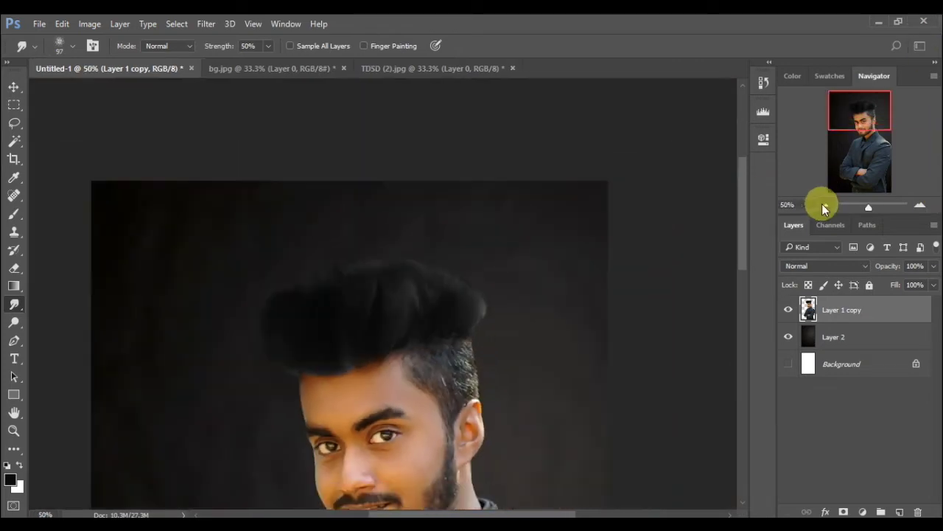
click(824, 204)
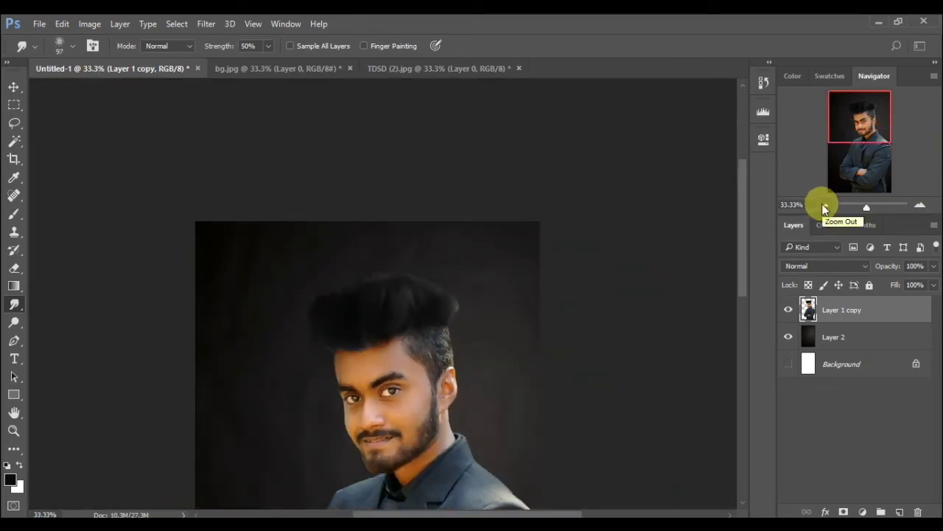
click(824, 204)
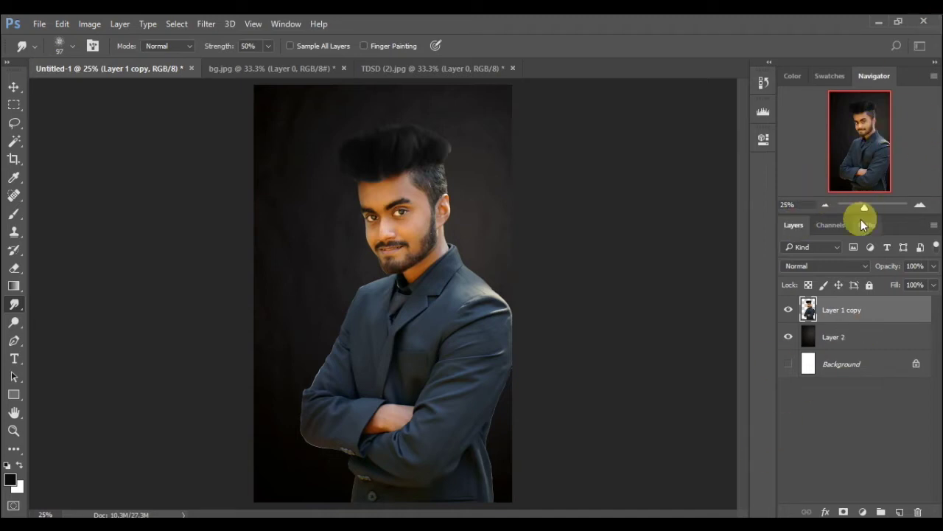
click(920, 204)
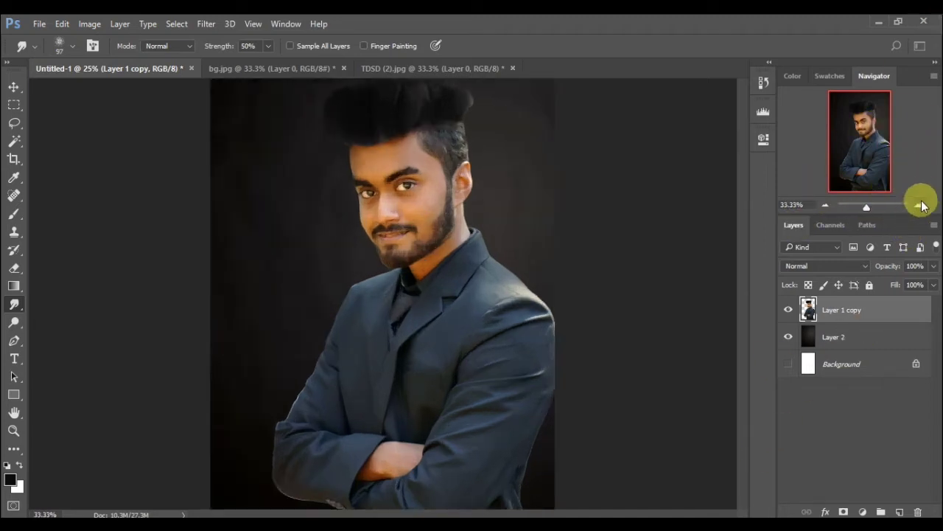
drag(845, 157, 847, 143)
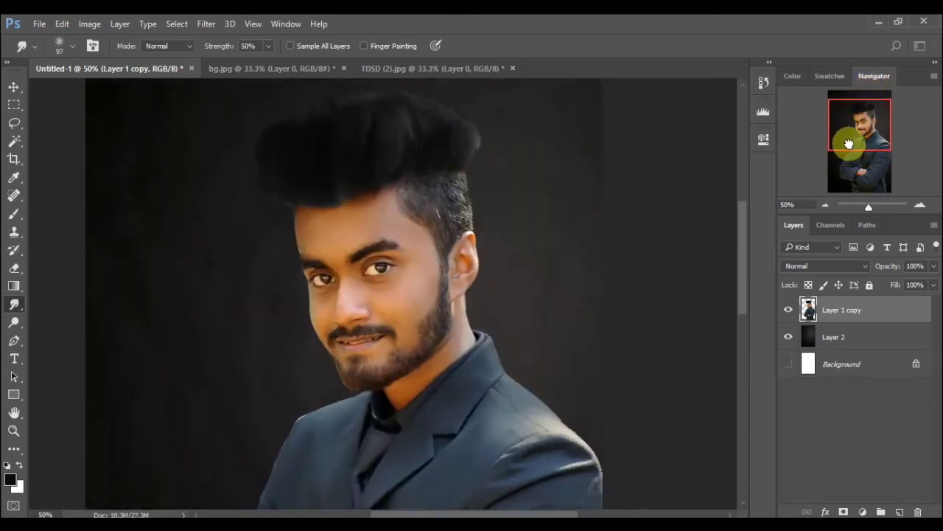
At 100% zoom, smudge the right hair edge upward and the temple hair downward.
click(920, 204)
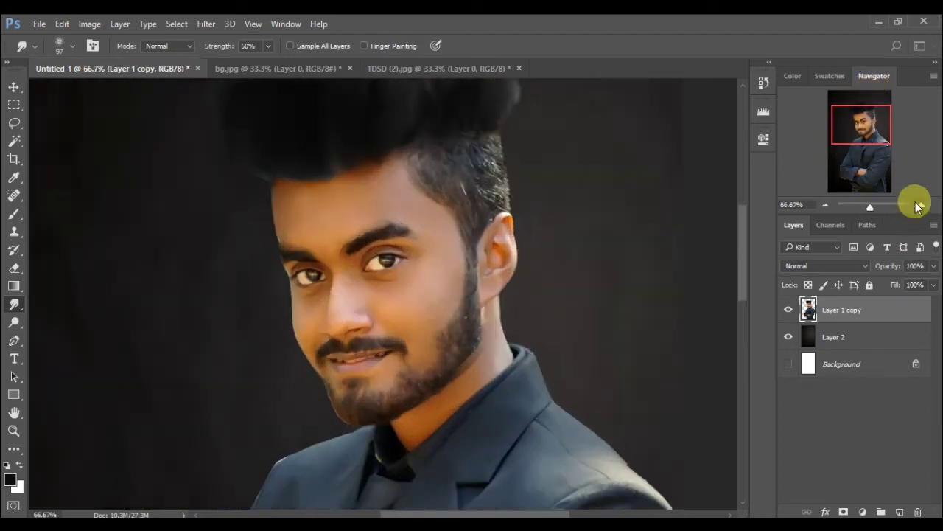
drag(872, 125, 877, 106)
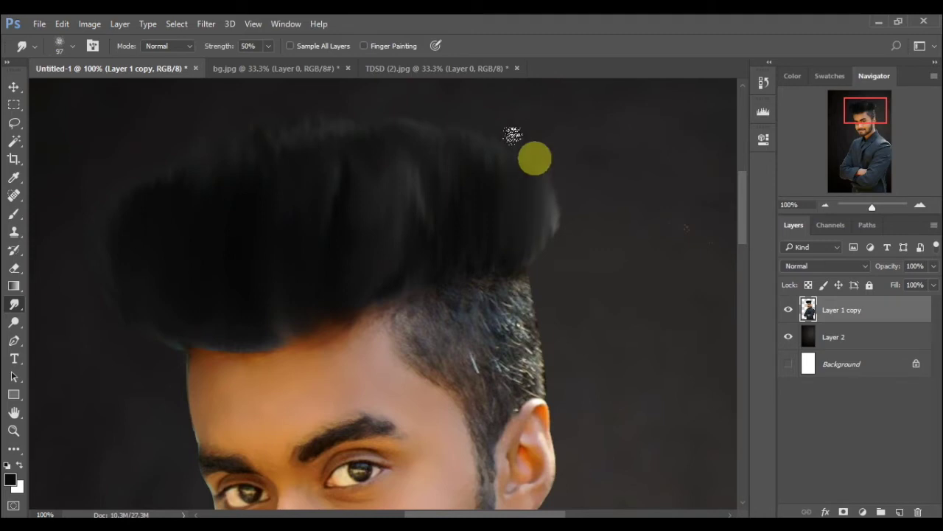
drag(538, 203, 521, 135)
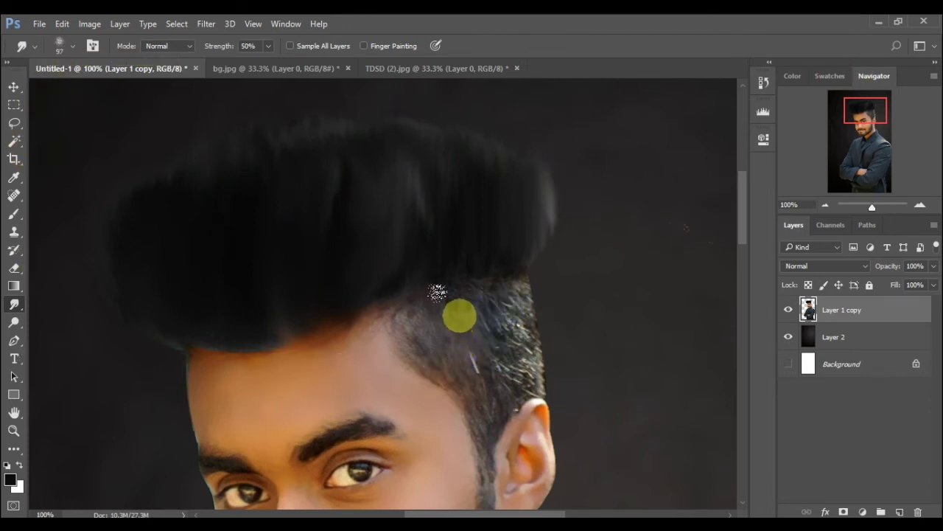
drag(437, 289, 452, 364)
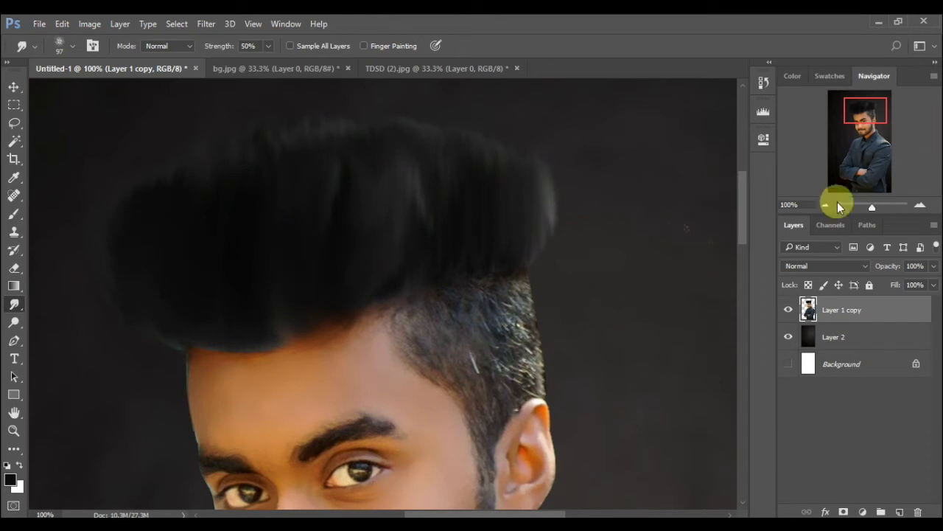
At 200% zoom, smooth the temple strands and the hair edge against the background.
click(922, 203)
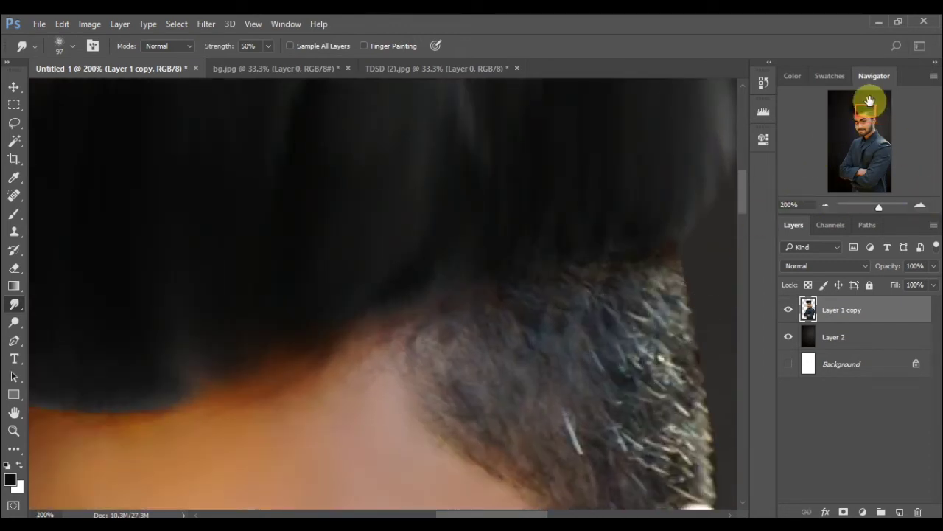
drag(869, 105, 869, 114)
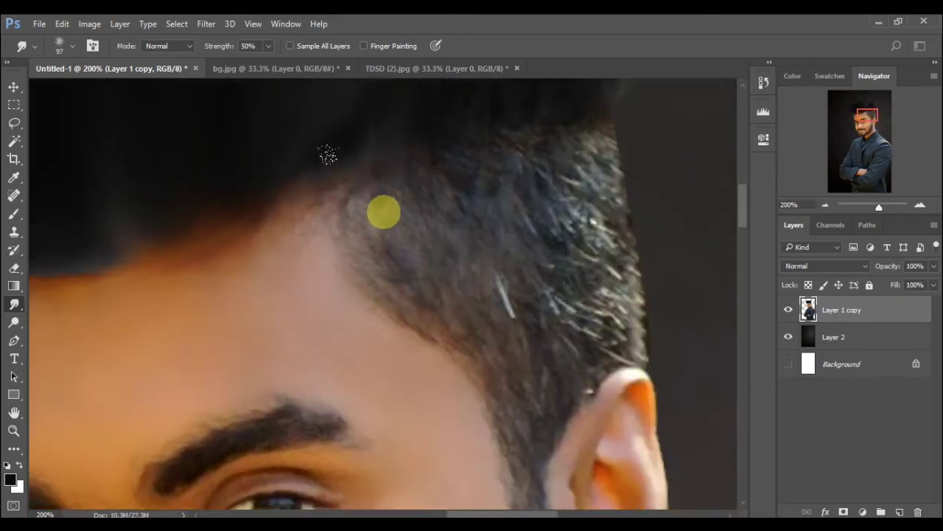
mouse_move(328, 155)
mouse_down()
mouse_move(358, 211)
mouse_move(453, 312)
mouse_move(464, 308)
mouse_move(403, 128)
mouse_move(386, 148)
mouse_move(476, 301)
mouse_move(462, 85)
mouse_move(417, 131)
mouse_move(467, 190)
mouse_move(502, 318)
mouse_move(464, 341)
mouse_move(430, 185)
mouse_move(406, 143)
mouse_move(441, 224)
mouse_up()
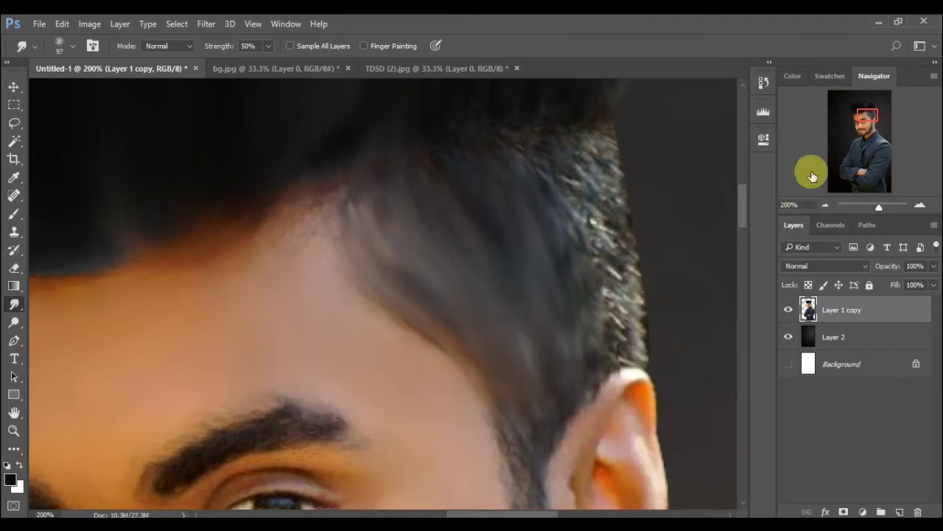
click(874, 110)
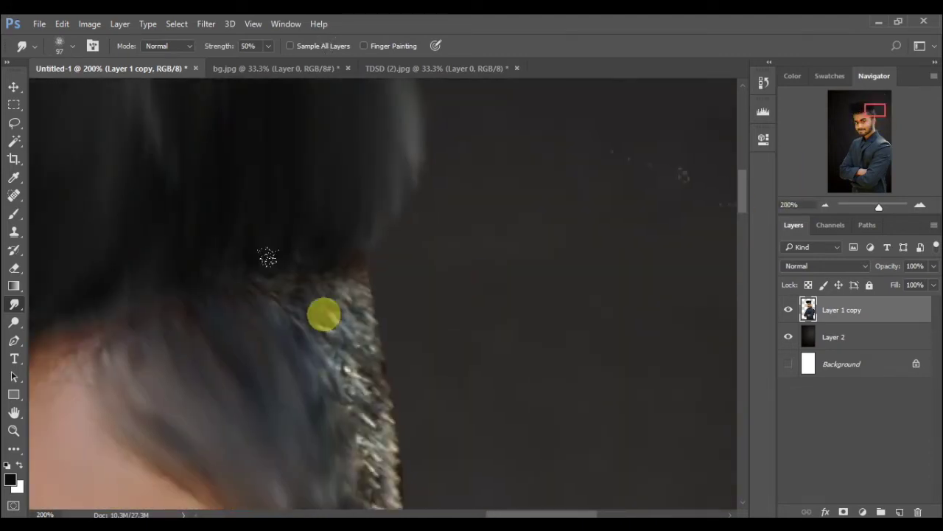
mouse_move(267, 257)
mouse_down()
mouse_move(238, 266)
mouse_move(285, 381)
mouse_move(288, 257)
mouse_move(343, 396)
mouse_move(333, 201)
mouse_move(221, 270)
mouse_move(248, 322)
mouse_move(290, 257)
mouse_move(311, 284)
mouse_move(320, 351)
mouse_move(82, 317)
mouse_move(152, 392)
mouse_move(200, 332)
mouse_move(220, 267)
mouse_move(172, 400)
mouse_move(157, 290)
mouse_move(177, 326)
mouse_move(344, 264)
mouse_up()
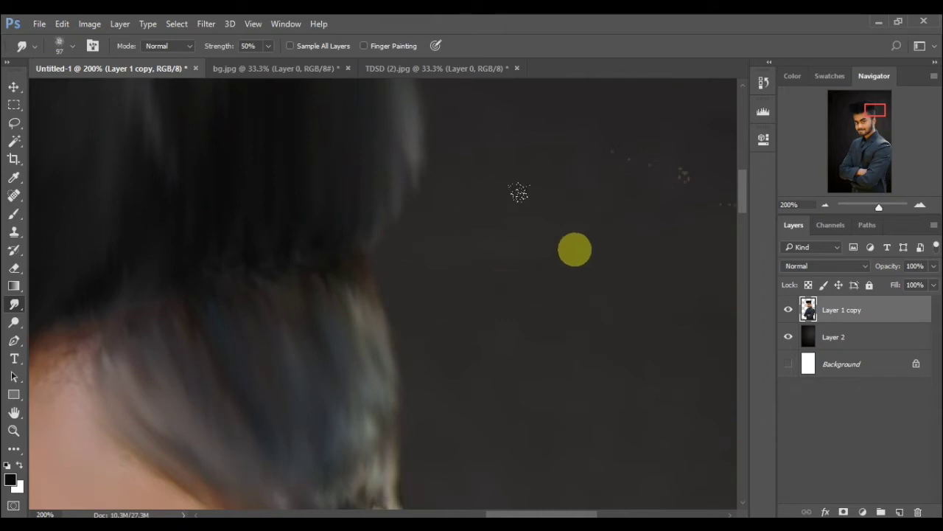
drag(867, 111, 866, 121)
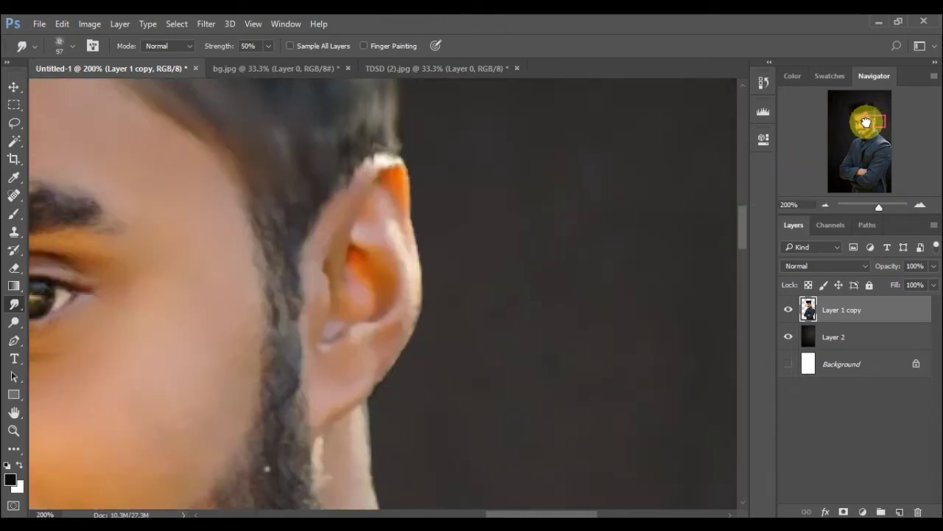
Shrink the smudge brush to 45 px and smooth the hair edge above the ear.
click(70, 50)
click(105, 93)
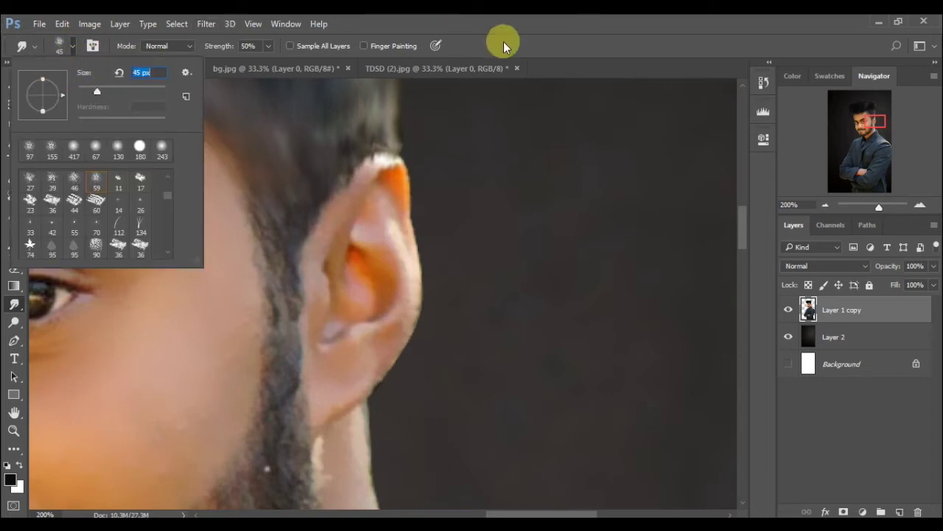
click(352, 102)
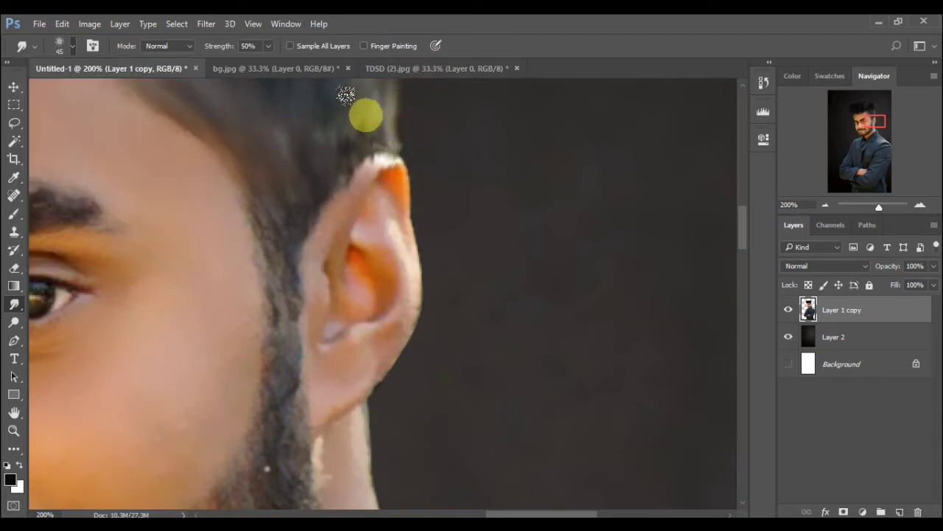
drag(307, 166, 258, 180)
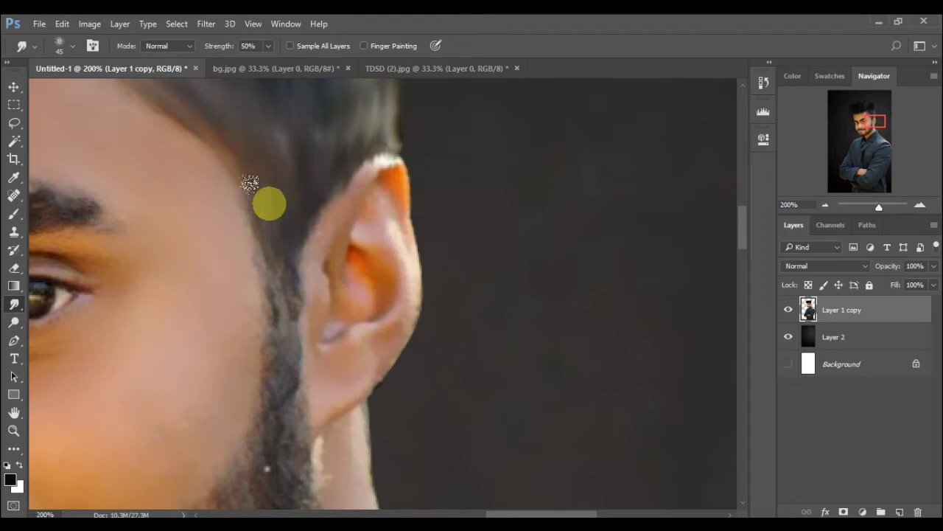
drag(257, 179, 260, 231)
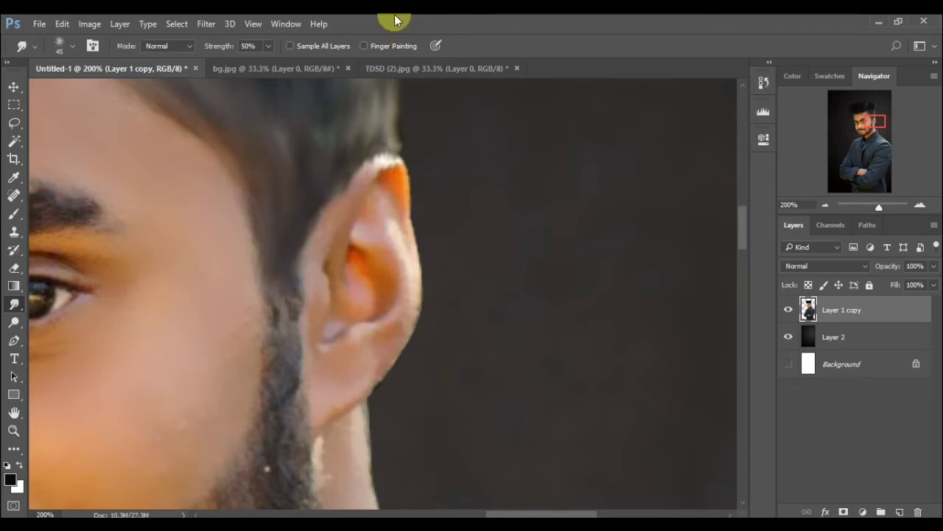
drag(269, 126, 232, 169)
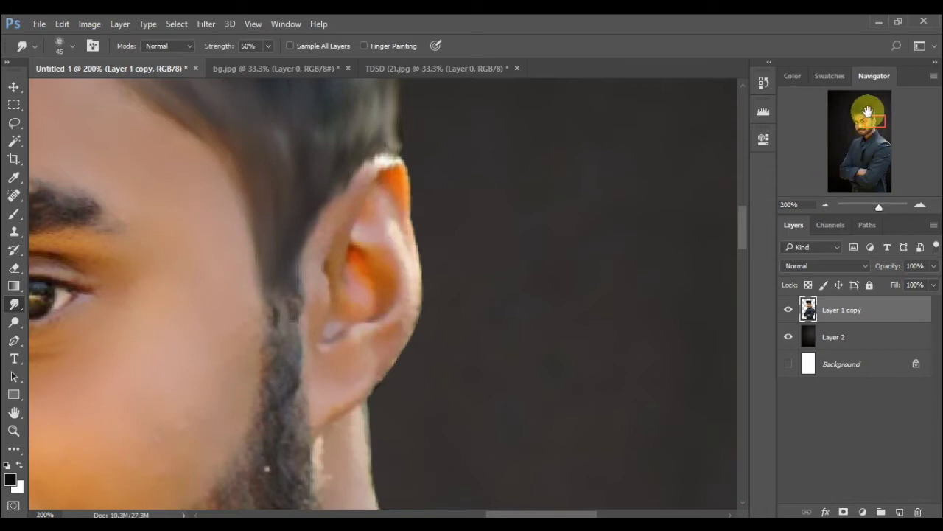
Smudge the beard strands into the hair by the ear and check at different zooms.
mouse_move(859, 138)
mouse_down()
mouse_move(849, 106)
mouse_move(857, 130)
mouse_move(867, 116)
mouse_up()
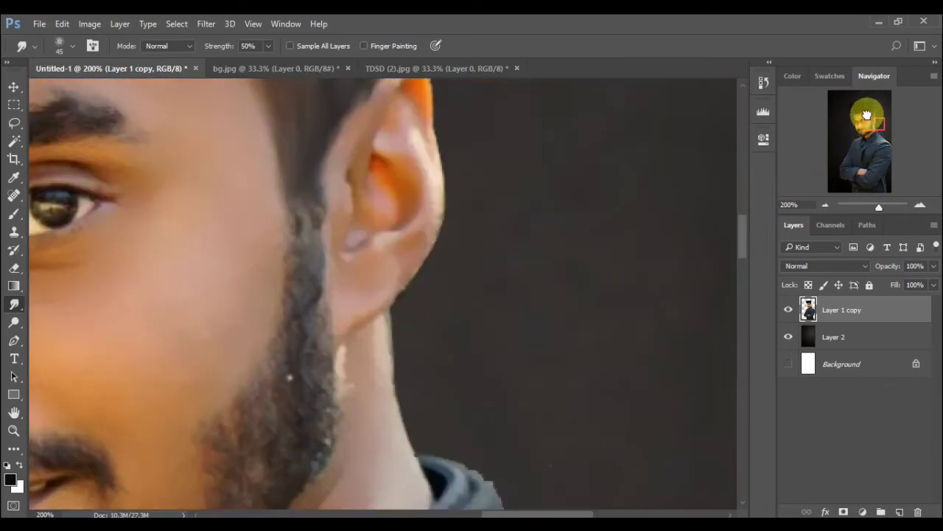
mouse_move(320, 211)
mouse_down()
mouse_move(310, 221)
mouse_move(276, 196)
mouse_move(282, 172)
mouse_move(289, 344)
mouse_move(312, 337)
mouse_move(301, 228)
mouse_move(238, 322)
mouse_move(261, 332)
mouse_move(280, 273)
mouse_move(280, 429)
mouse_move(297, 325)
mouse_up()
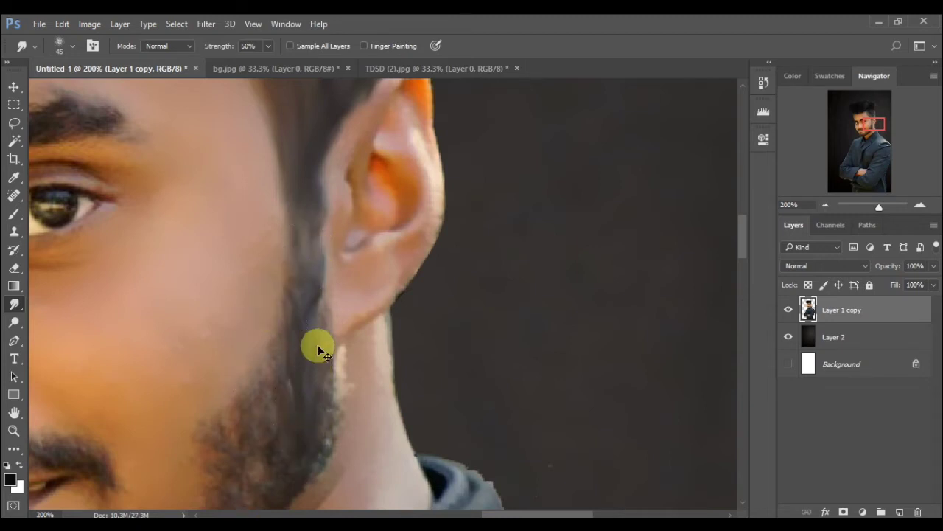
click(824, 203)
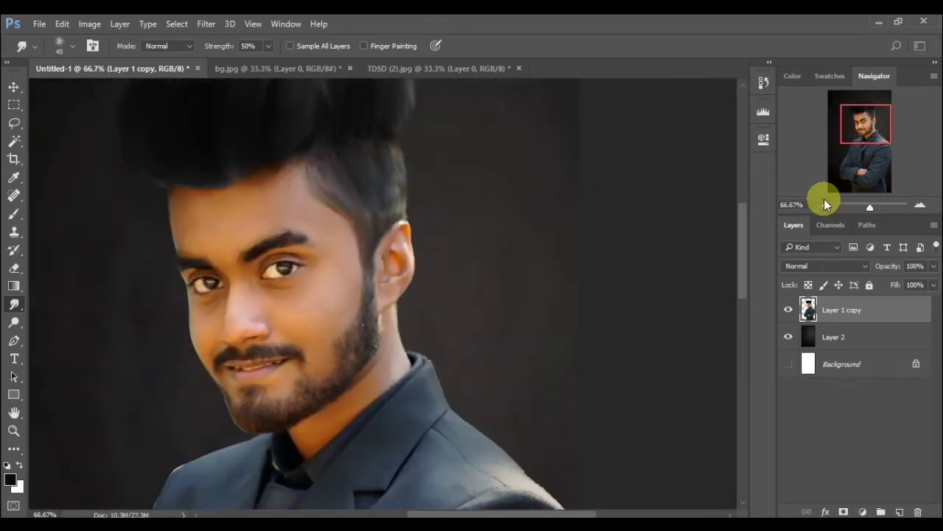
click(824, 203)
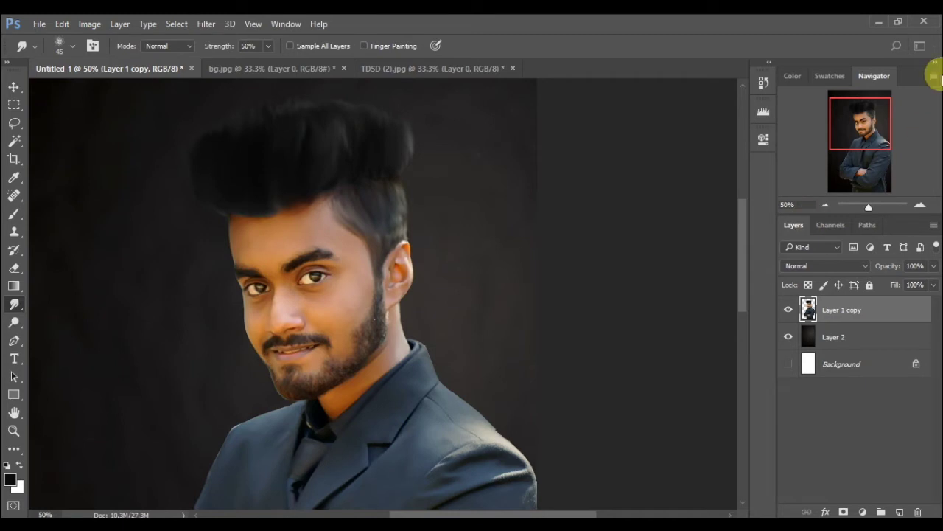
click(920, 205)
click(920, 206)
click(920, 205)
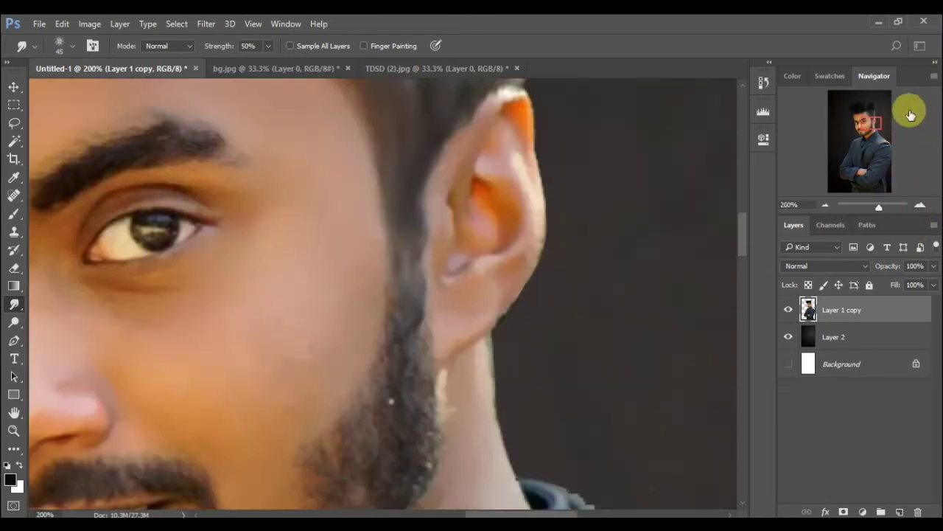
drag(884, 126, 882, 128)
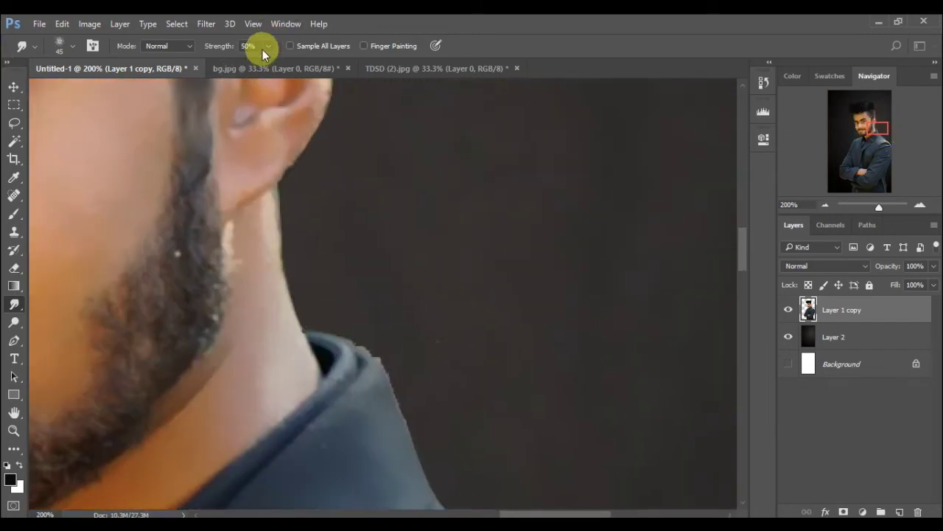
Lower smudge strength to 9% and soften the beard edge near the ear and lower beard.
drag(252, 61, 246, 62)
mouse_move(168, 213)
mouse_down()
mouse_move(165, 153)
mouse_move(177, 163)
mouse_move(169, 331)
mouse_move(147, 311)
mouse_move(122, 312)
mouse_move(126, 274)
mouse_move(74, 354)
mouse_move(87, 362)
mouse_move(102, 303)
mouse_move(164, 269)
mouse_move(160, 311)
mouse_move(122, 343)
mouse_move(98, 388)
mouse_up()
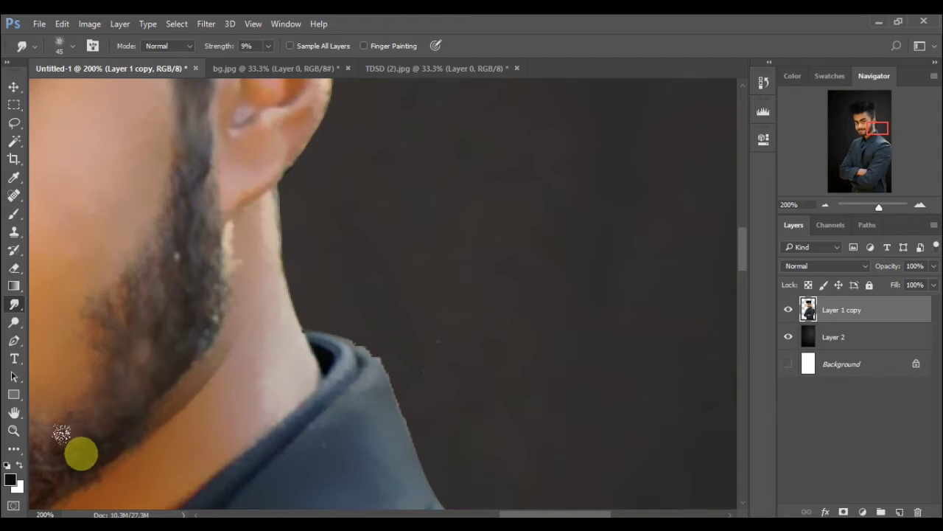
drag(883, 112, 862, 132)
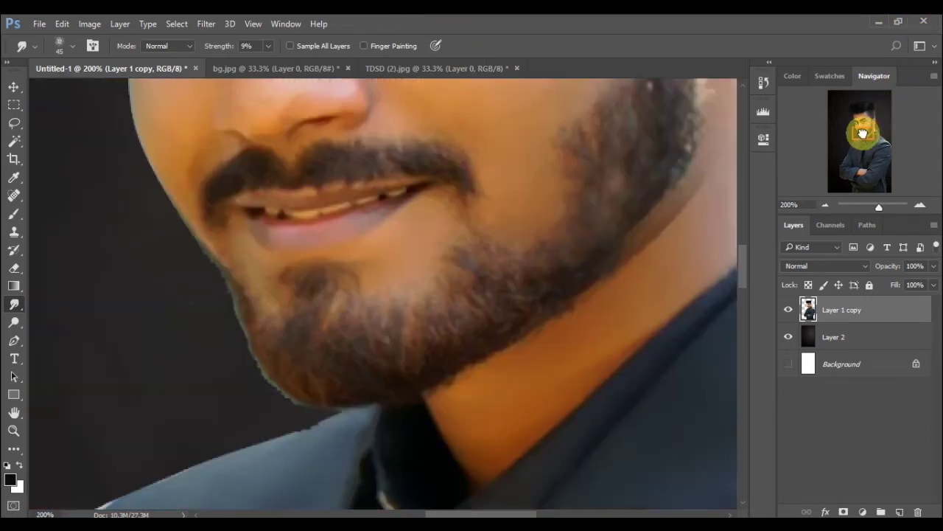
mouse_move(462, 257)
mouse_down()
mouse_move(396, 331)
mouse_move(443, 270)
mouse_move(526, 263)
mouse_move(450, 326)
mouse_move(526, 281)
mouse_move(285, 274)
mouse_move(305, 327)
mouse_move(301, 280)
mouse_move(318, 313)
mouse_move(436, 312)
mouse_move(461, 273)
mouse_move(581, 231)
mouse_move(290, 248)
mouse_move(248, 177)
mouse_move(232, 274)
mouse_move(216, 293)
mouse_move(243, 341)
mouse_move(299, 375)
mouse_move(312, 331)
mouse_move(305, 274)
mouse_move(369, 359)
mouse_move(244, 362)
mouse_move(266, 336)
mouse_move(337, 373)
mouse_move(337, 297)
mouse_move(310, 221)
mouse_move(310, 282)
mouse_move(348, 381)
mouse_move(371, 298)
mouse_move(380, 335)
mouse_move(210, 291)
mouse_move(316, 147)
mouse_move(386, 160)
mouse_move(316, 152)
mouse_move(384, 137)
mouse_move(443, 192)
mouse_move(244, 217)
mouse_move(251, 141)
mouse_move(207, 151)
mouse_move(310, 134)
mouse_move(320, 147)
mouse_up()
click(896, 286)
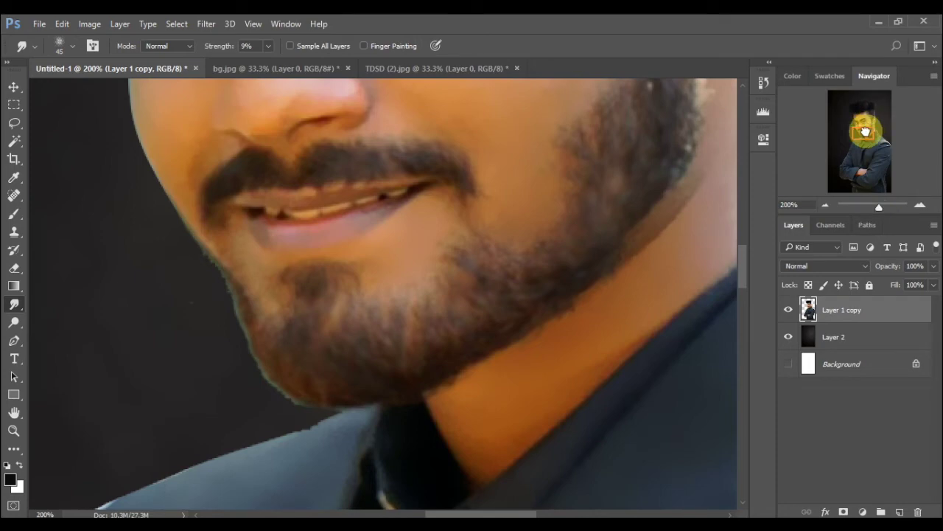
drag(865, 131, 868, 118)
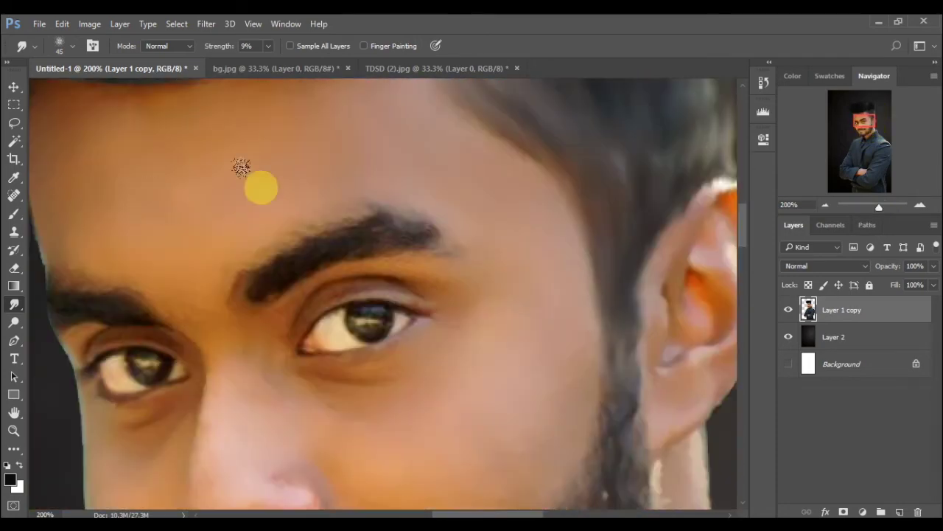
Smooth the inner end and upper edges of both eyebrows.
drag(236, 264, 292, 238)
click(140, 344)
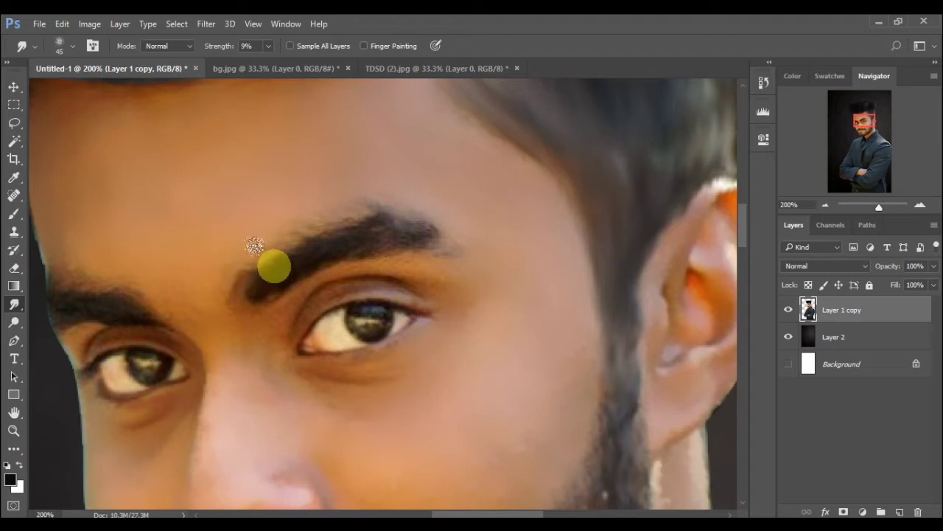
drag(318, 220, 400, 204)
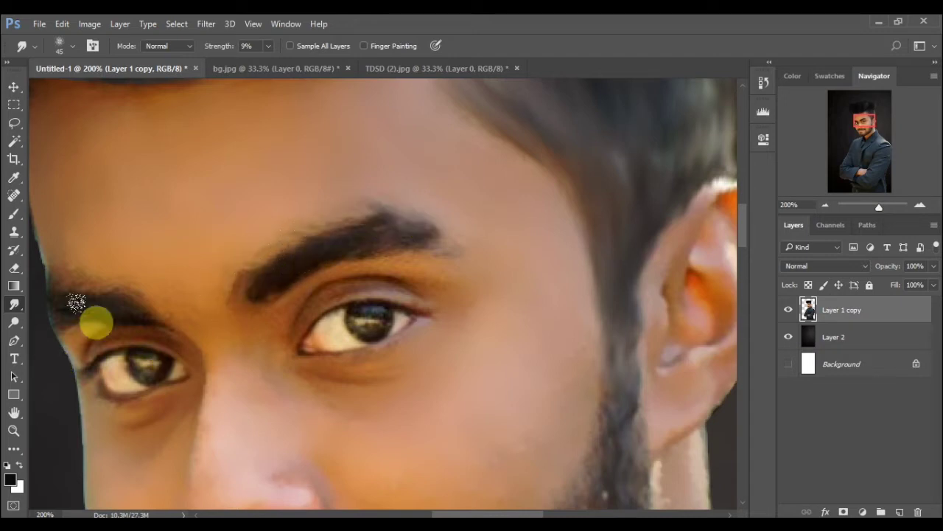
drag(76, 300, 99, 291)
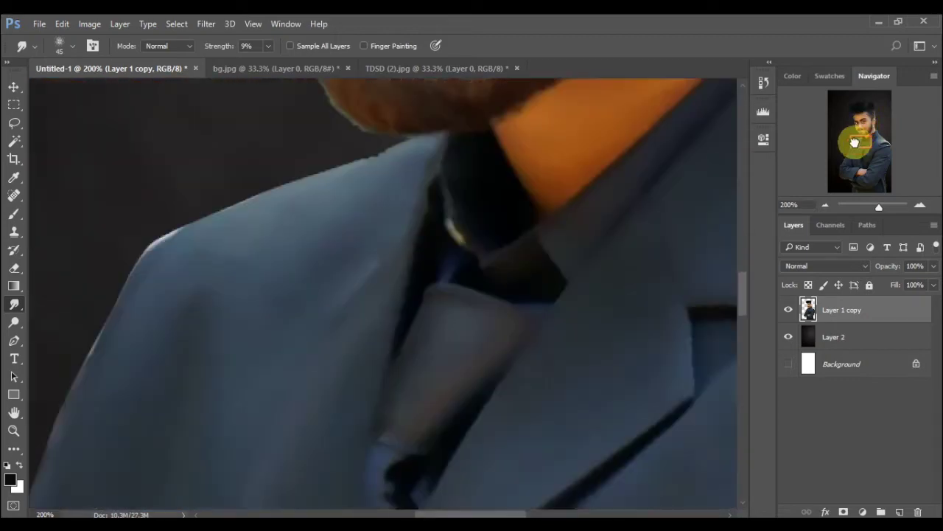
drag(861, 118, 855, 146)
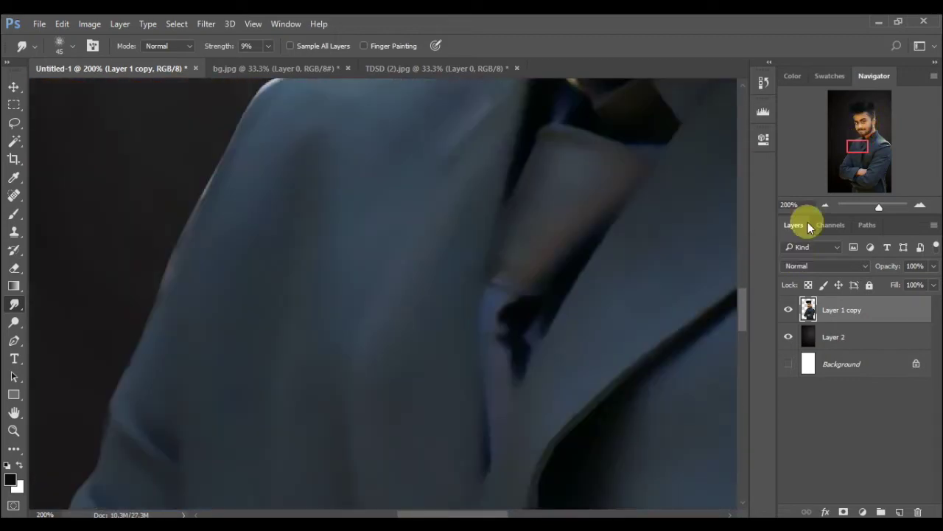
Zoom out to 25%, make the Background visible and merge Layer 2 down into it.
click(826, 209)
click(827, 211)
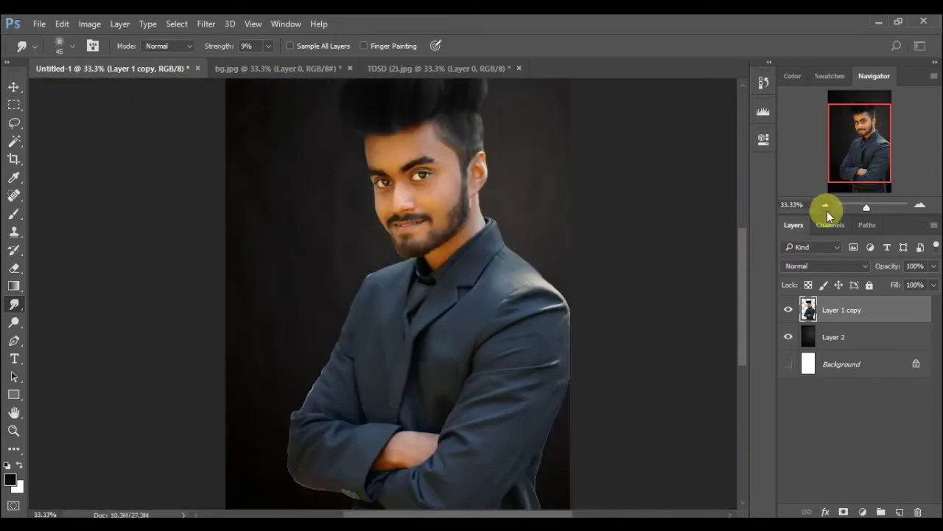
click(827, 211)
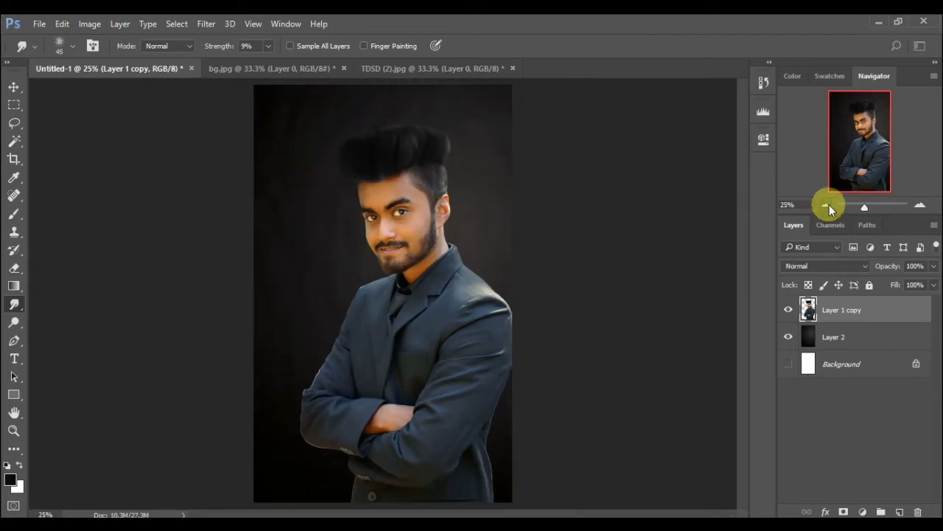
click(790, 361)
click(824, 342)
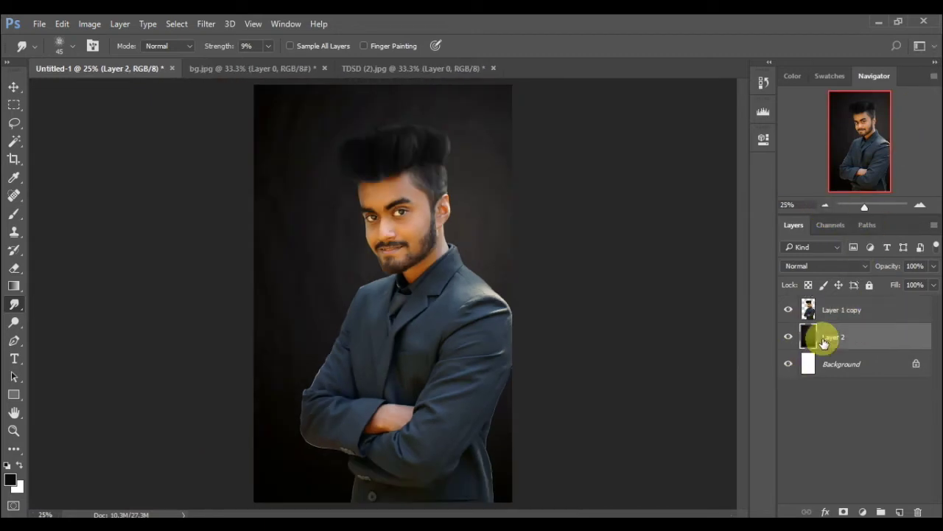
right_click(815, 348)
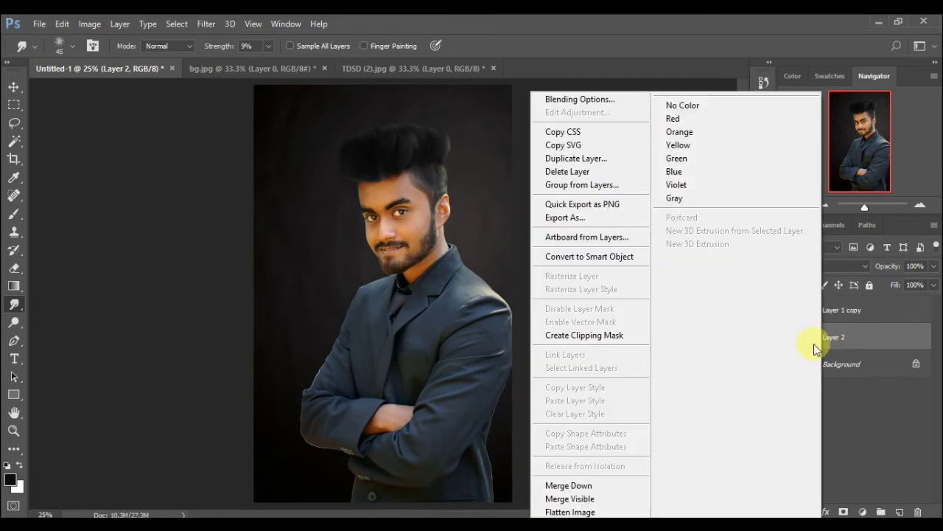
click(569, 484)
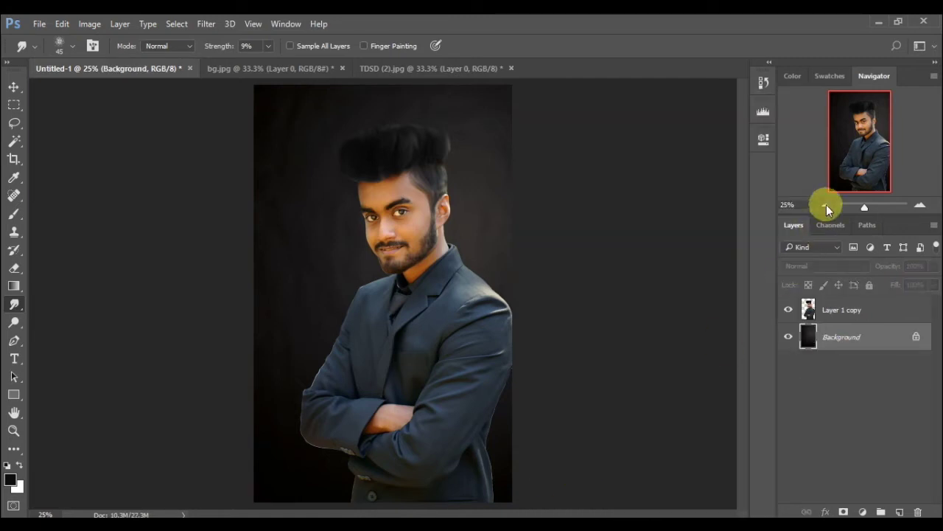
click(90, 21)
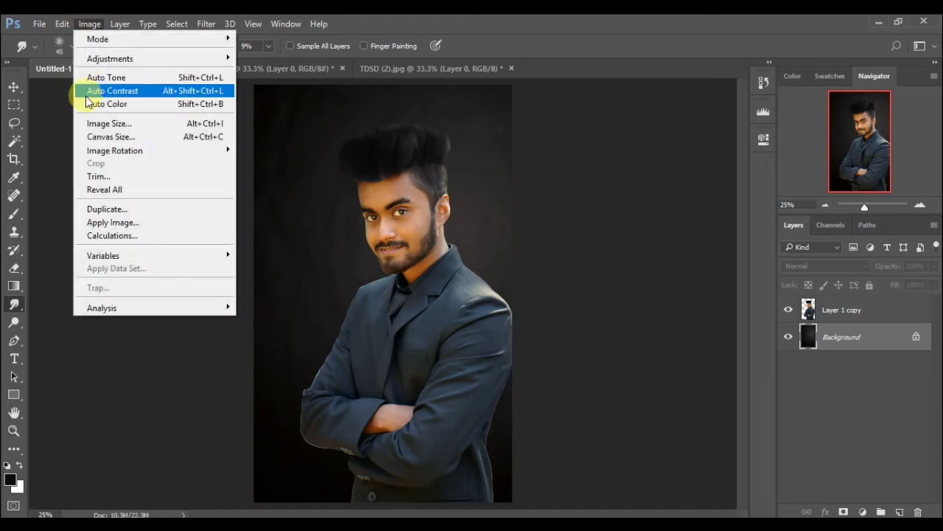
click(898, 392)
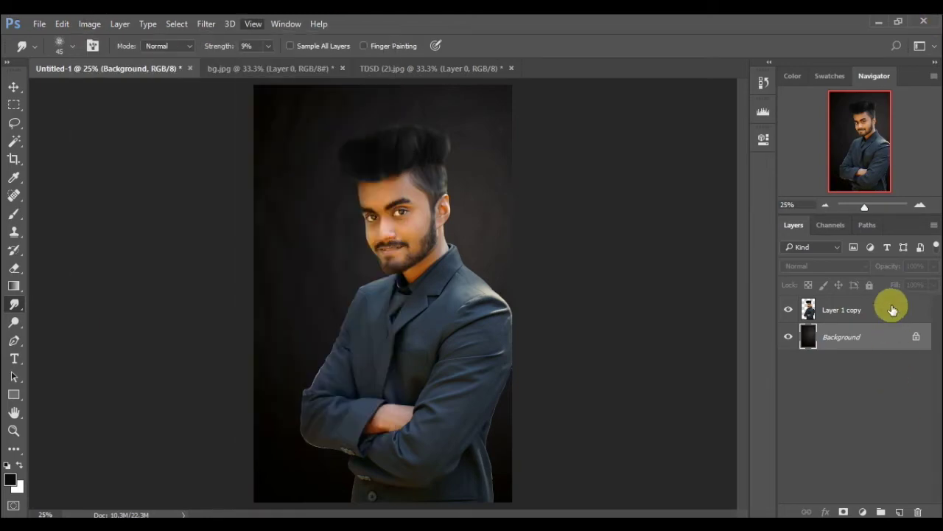
click(874, 311)
click(851, 339)
click(100, 19)
mouse_move(110, 59)
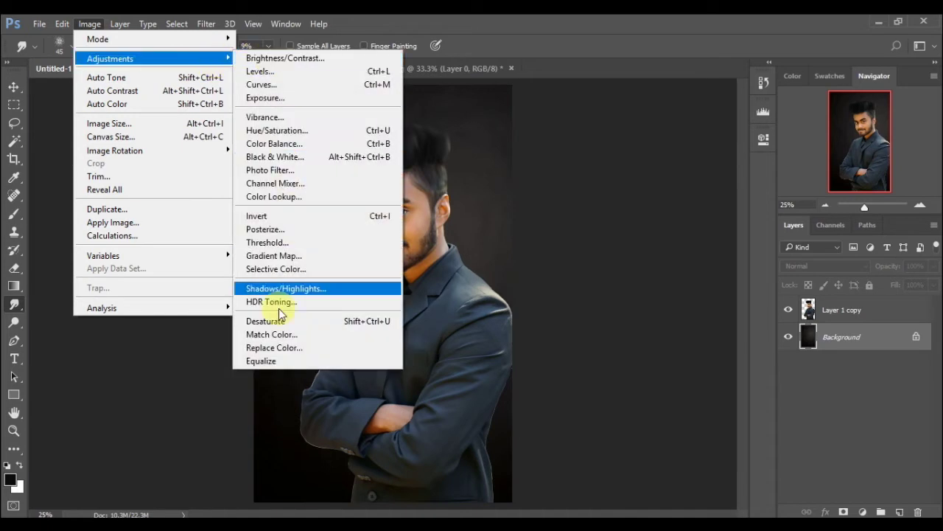
click(277, 286)
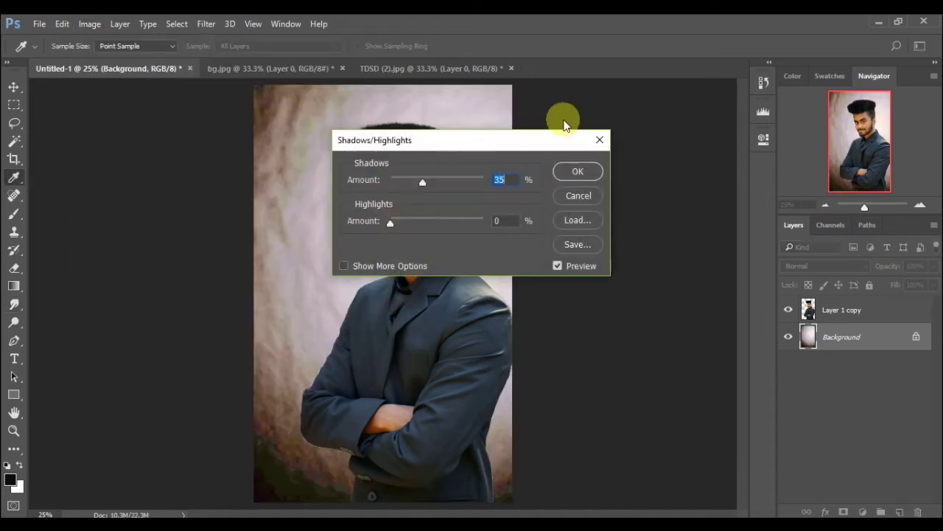
drag(552, 140, 773, 128)
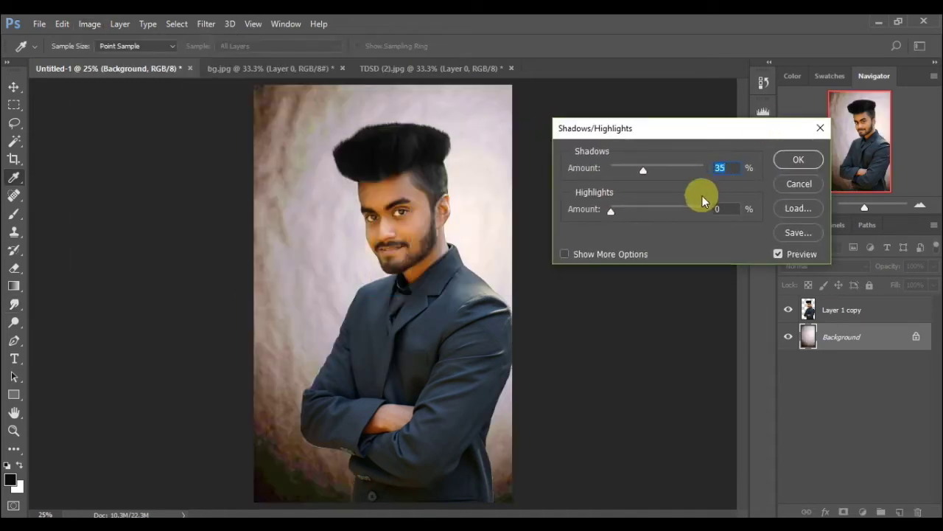
drag(648, 170, 594, 178)
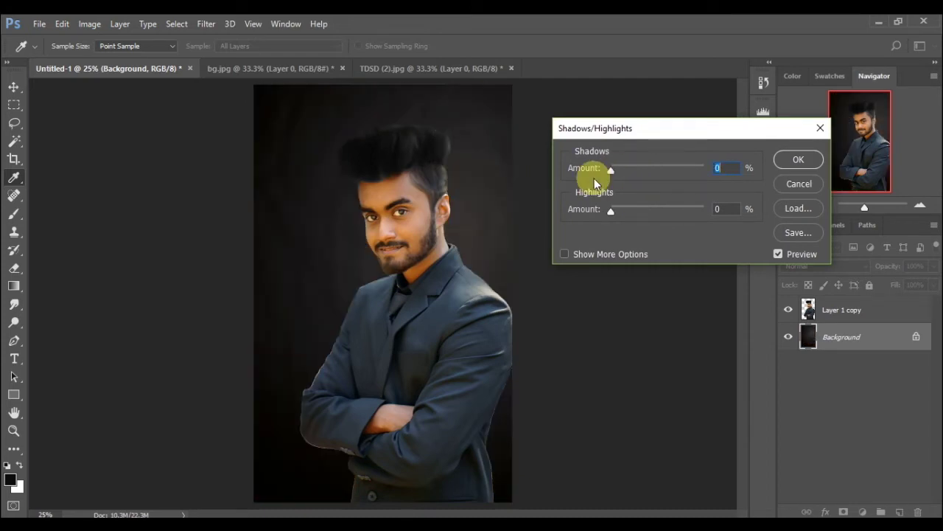
mouse_move(626, 208)
mouse_down()
mouse_move(638, 206)
mouse_move(602, 214)
mouse_up()
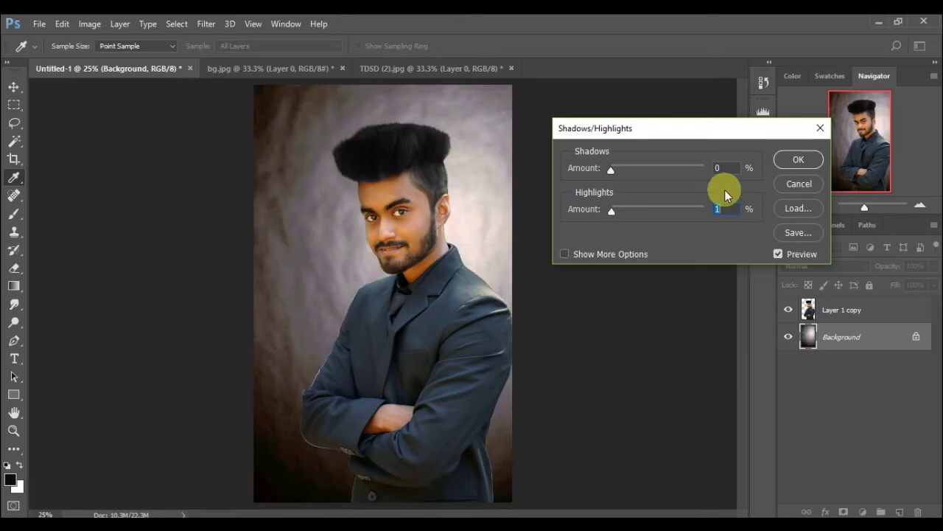
text(0)
click(729, 168)
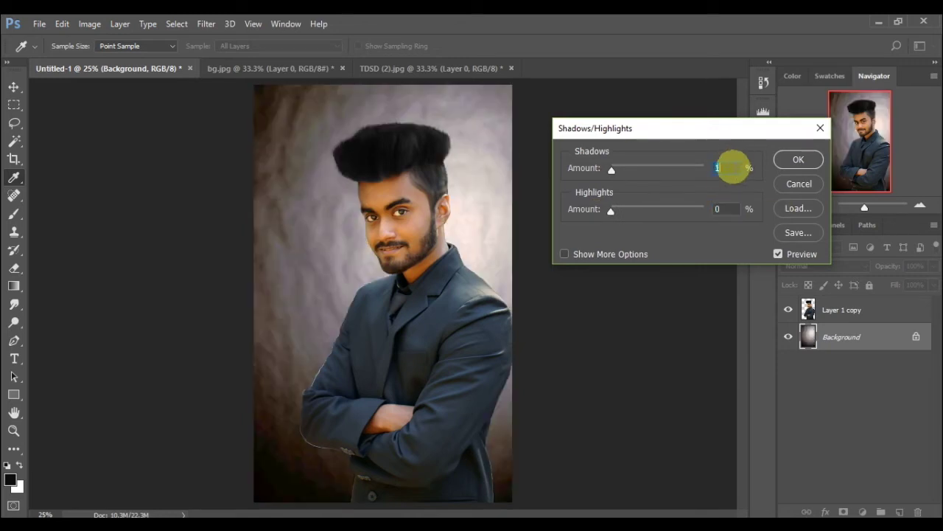
click(785, 184)
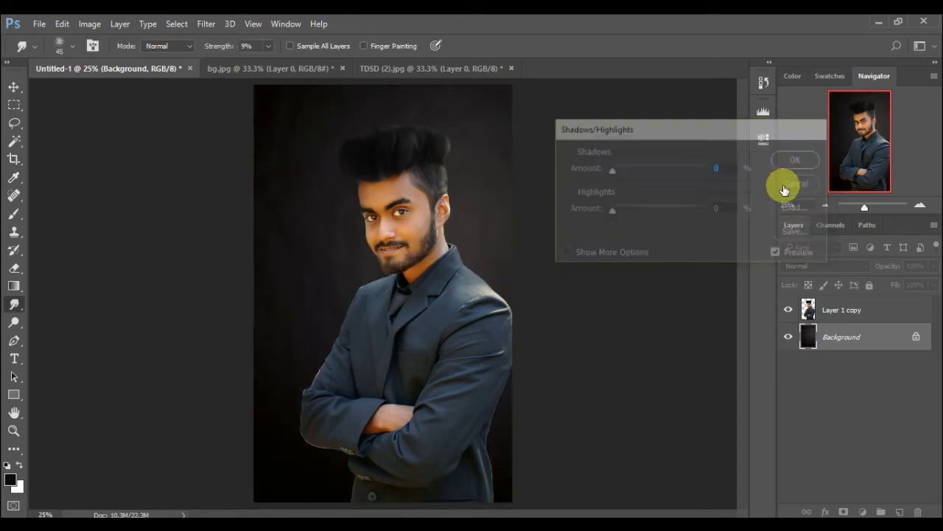
click(818, 314)
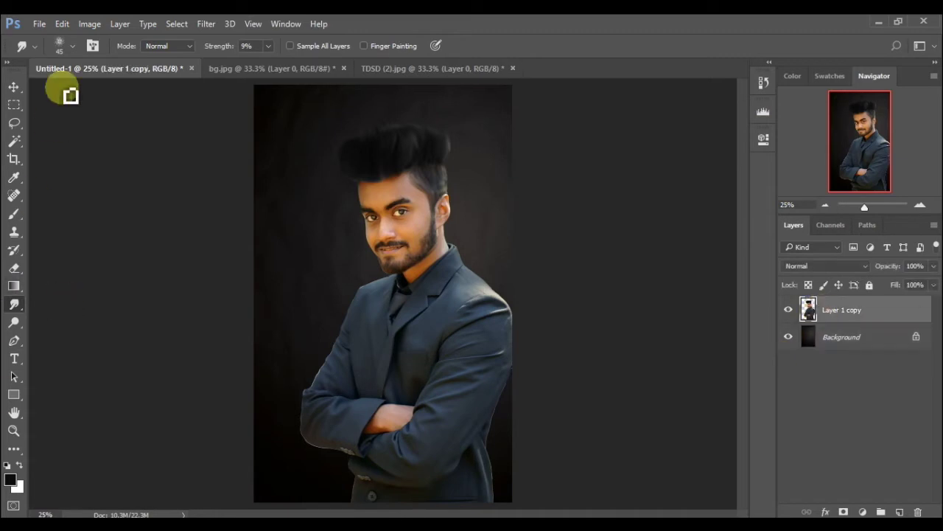
Choose HDR Toning from the Image Adjustments menu, bringing up the flatten warning.
click(89, 24)
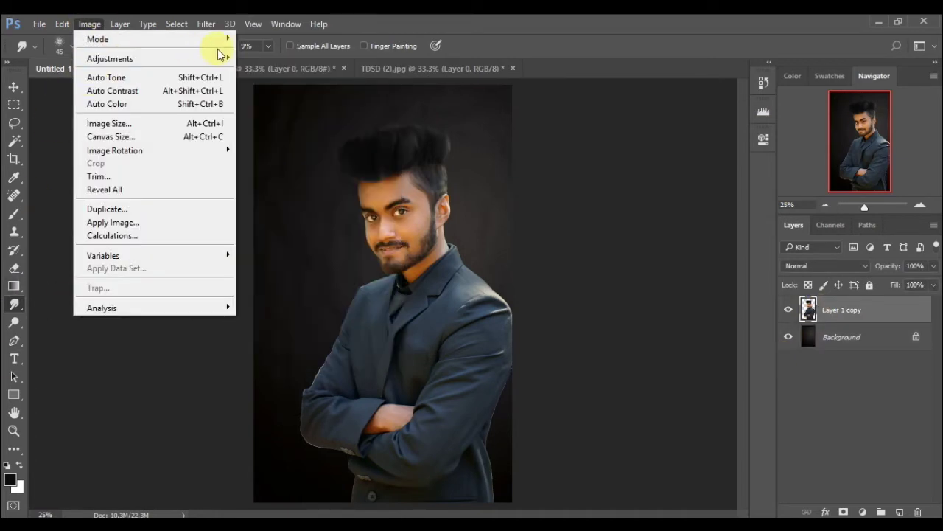
mouse_move(111, 58)
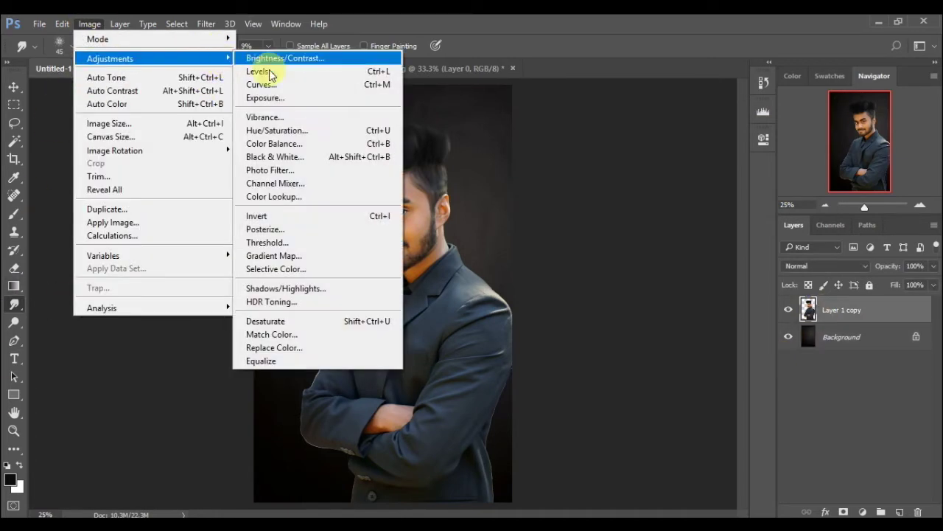
click(248, 300)
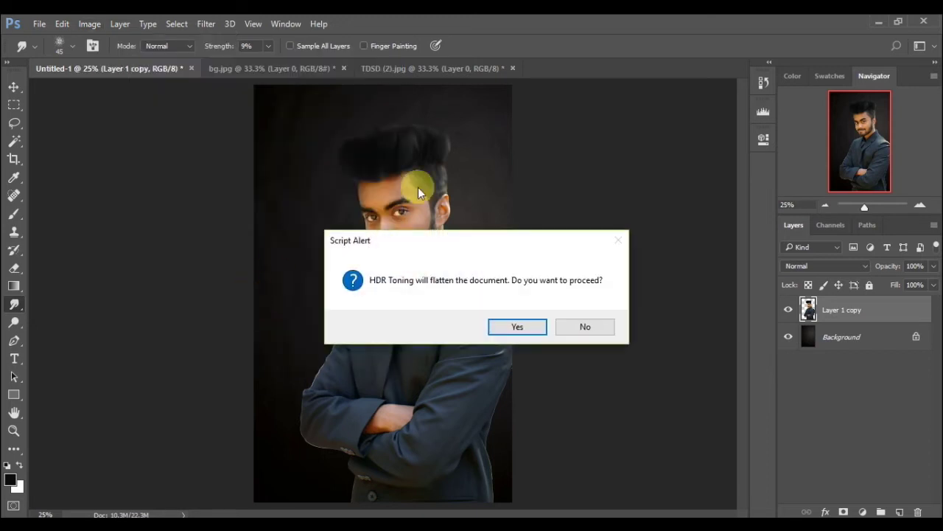
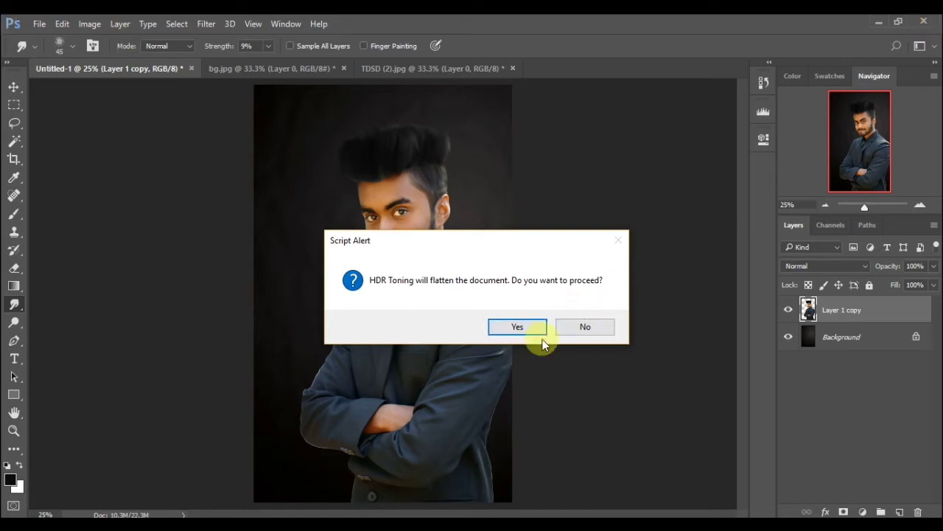
Decline the HDR Toning flatten alert and cancel the Shadows/Highlights dialog.
click(573, 327)
click(89, 24)
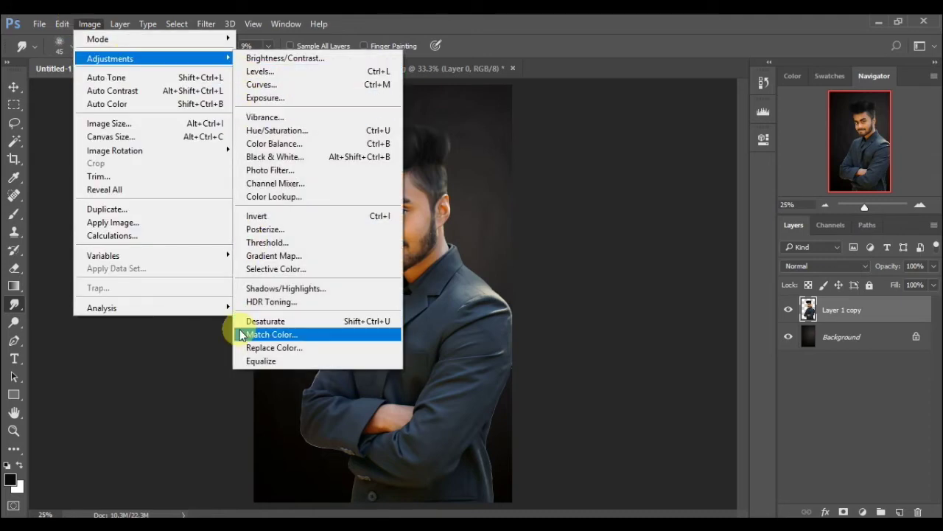
click(293, 289)
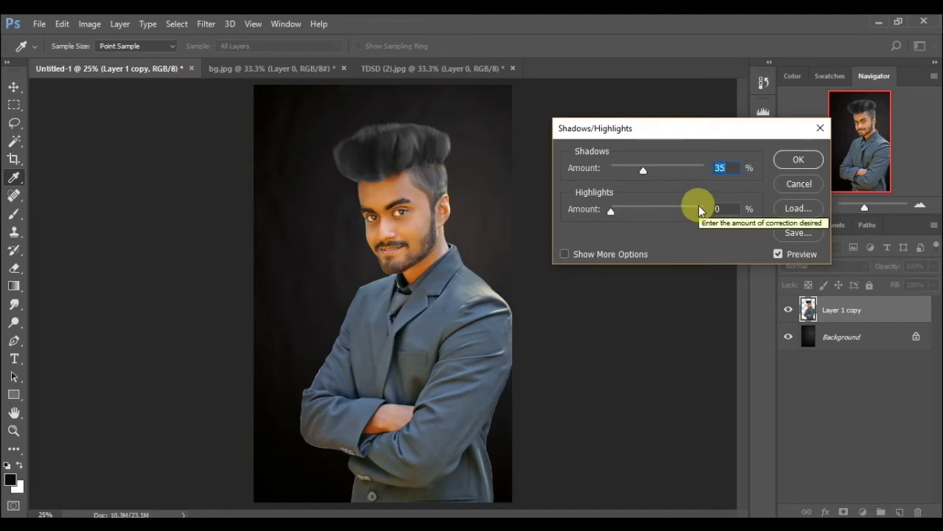
click(799, 186)
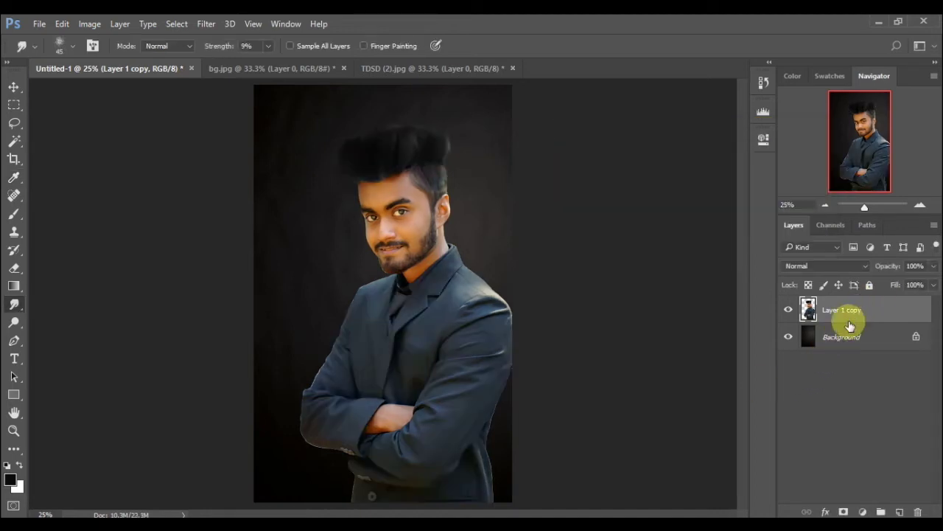
Convert Layer 1 copy into a smart object.
right_click(854, 326)
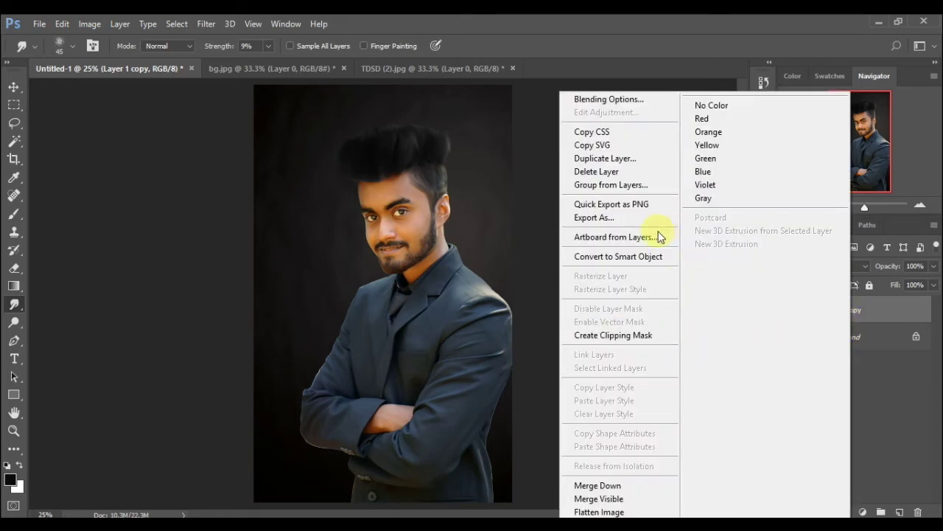
click(646, 256)
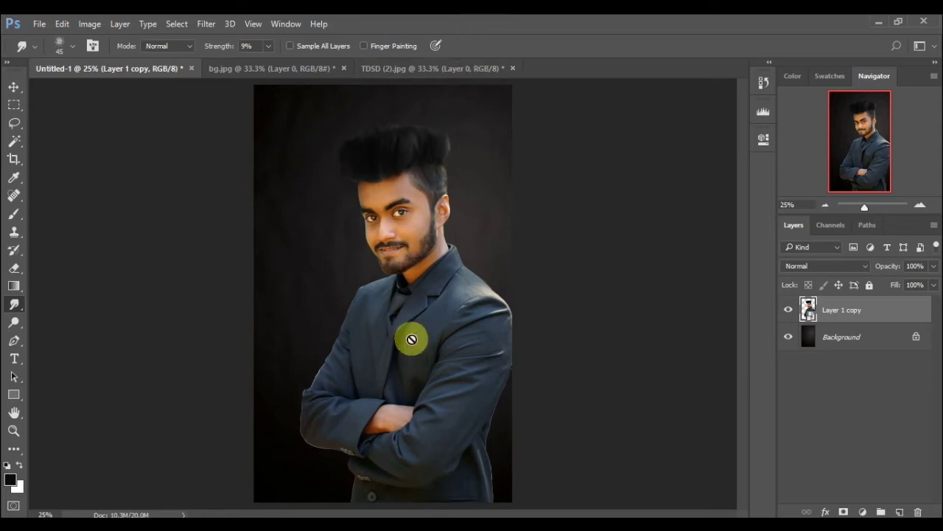
click(806, 514)
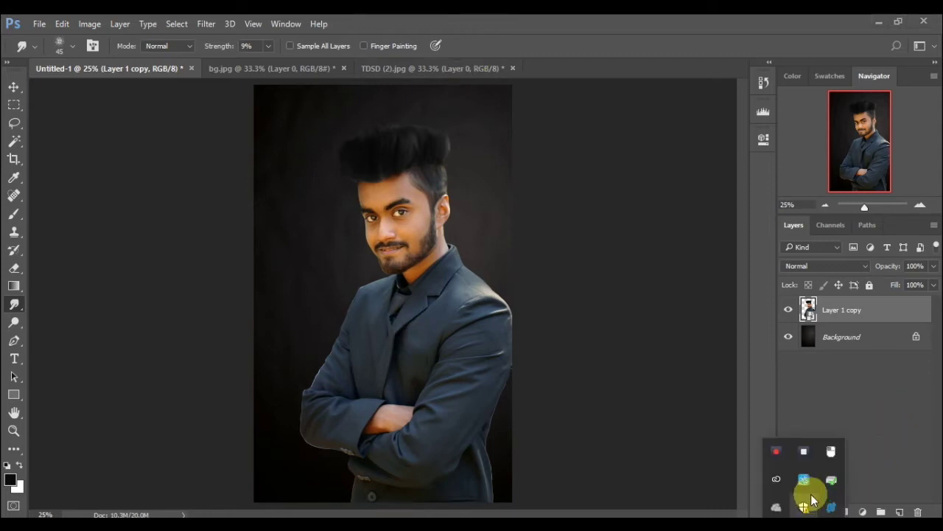
click(885, 433)
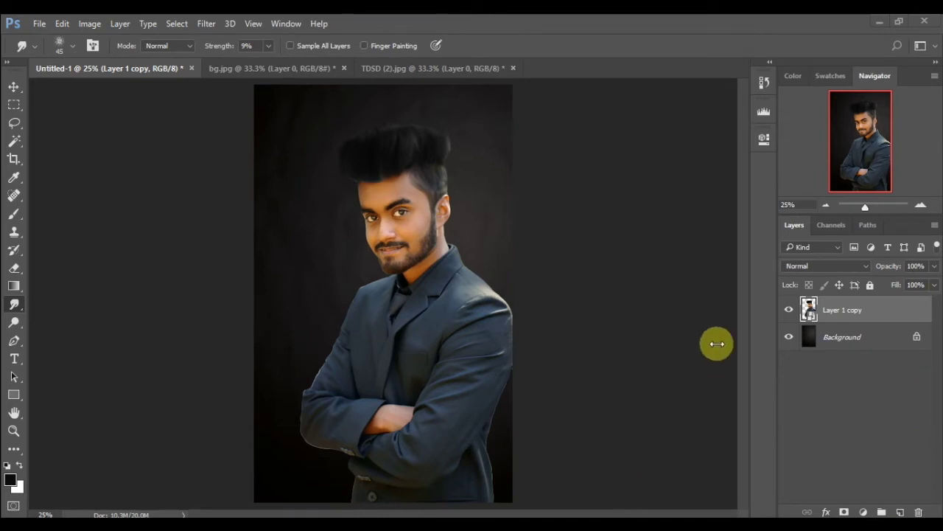
right_click(846, 309)
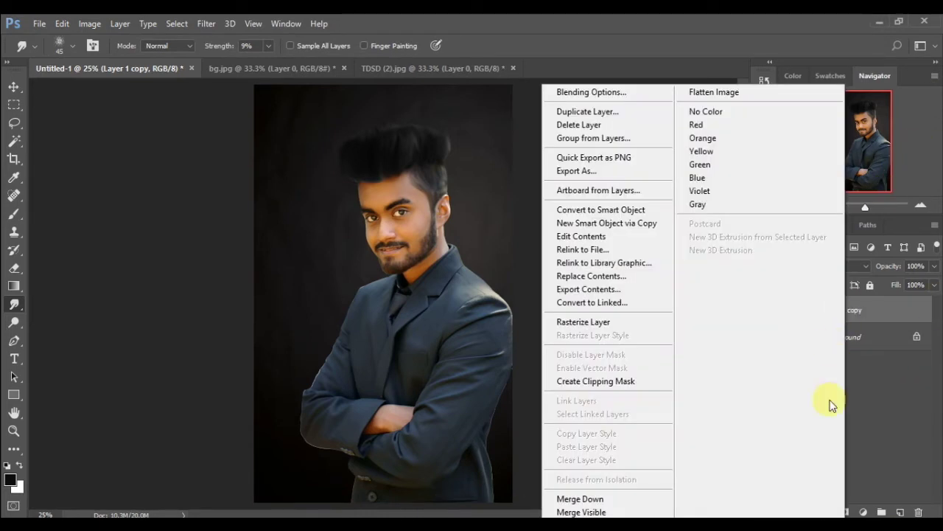
click(869, 372)
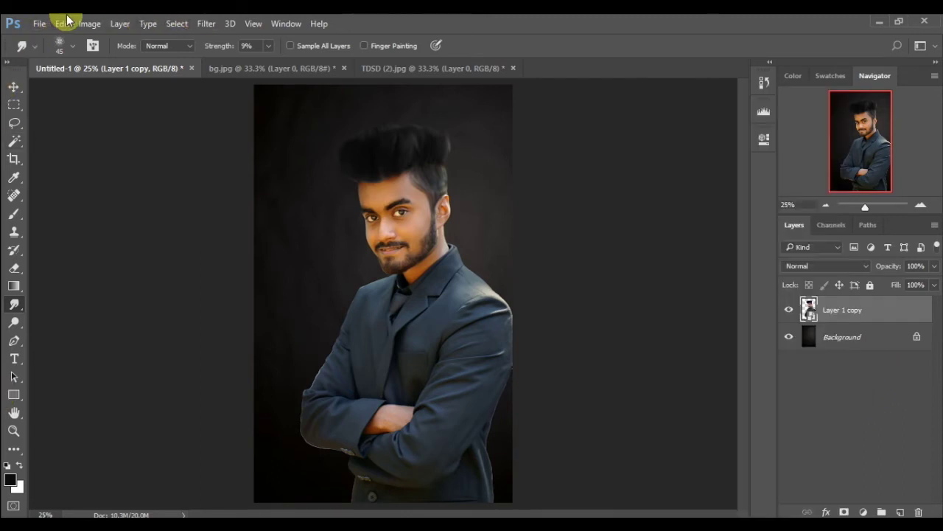
Apply Shadows/Highlights to Layer 1 copy with Shadows 20% and Highlights 0%, then select its filter mask.
click(90, 24)
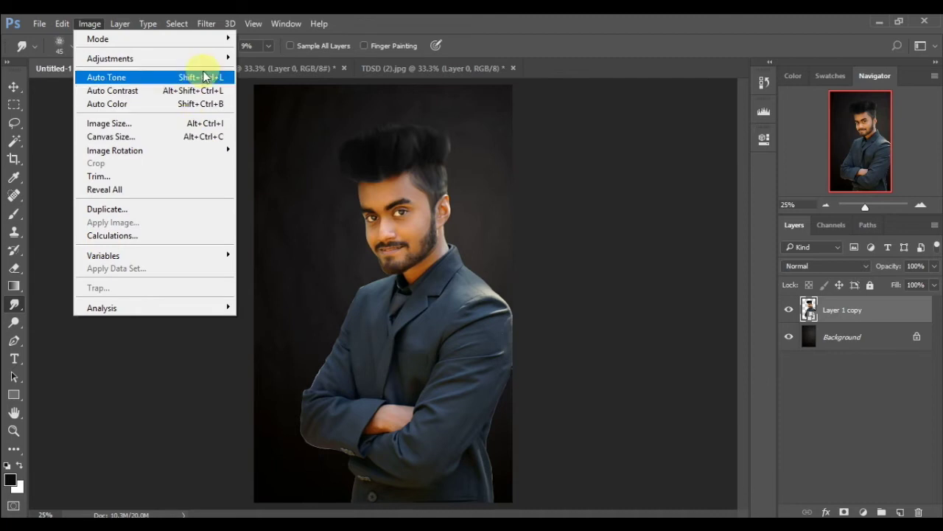
mouse_move(110, 58)
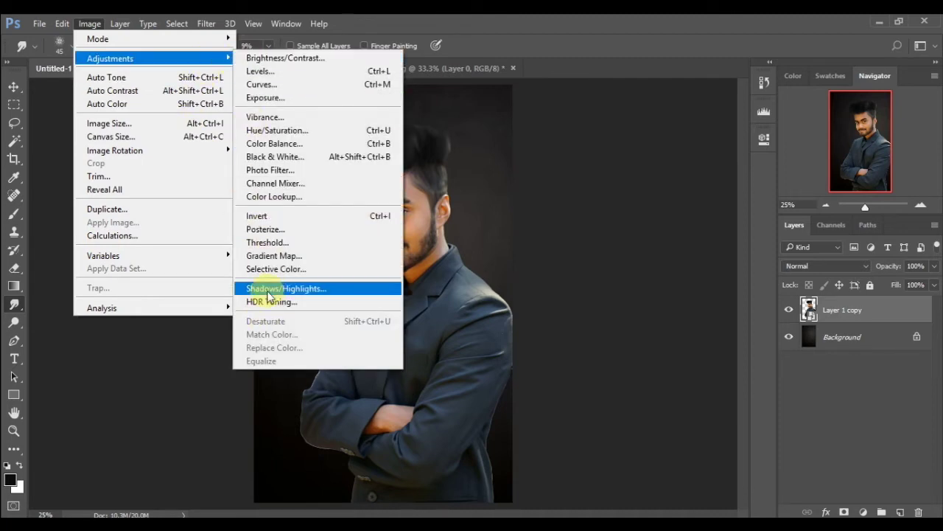
click(271, 288)
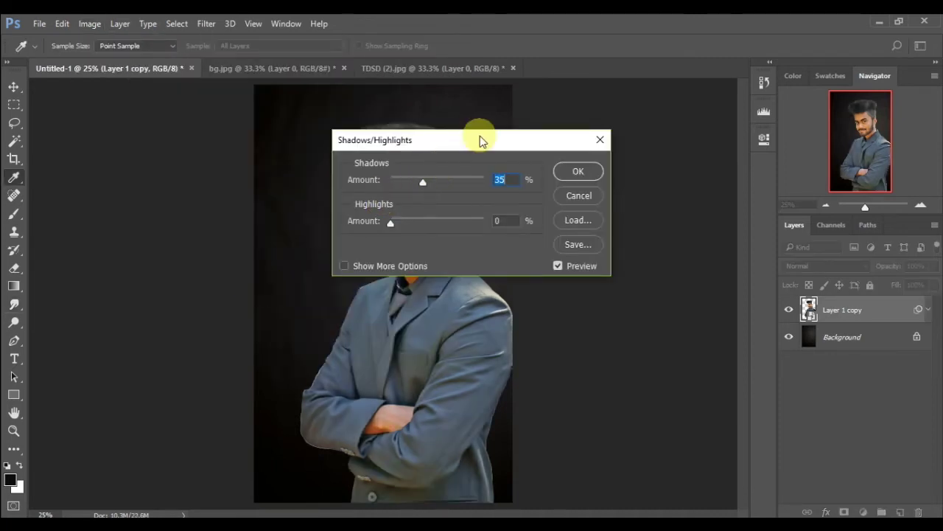
drag(480, 140, 609, 168)
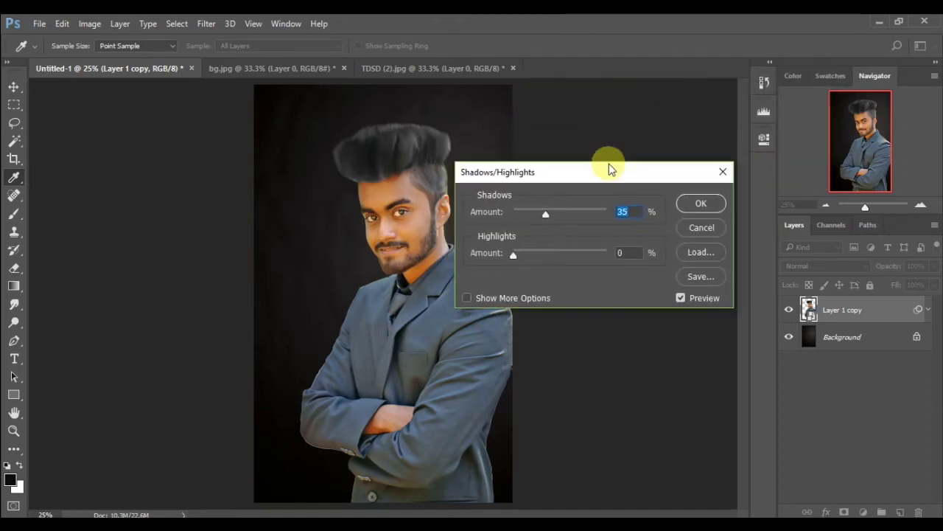
mouse_move(548, 254)
mouse_down()
mouse_move(578, 240)
mouse_move(593, 244)
mouse_move(450, 280)
mouse_up()
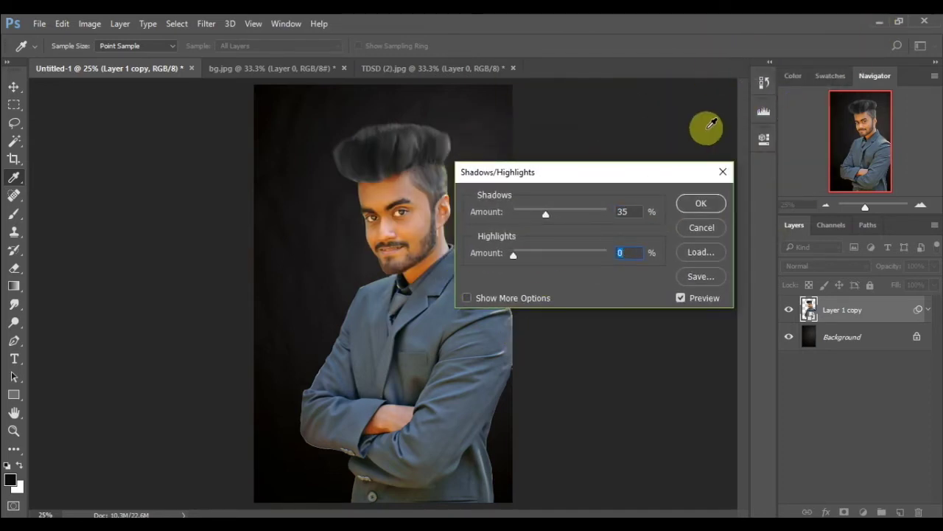
mouse_move(543, 211)
mouse_down()
mouse_move(568, 206)
mouse_move(523, 226)
mouse_move(530, 221)
mouse_up()
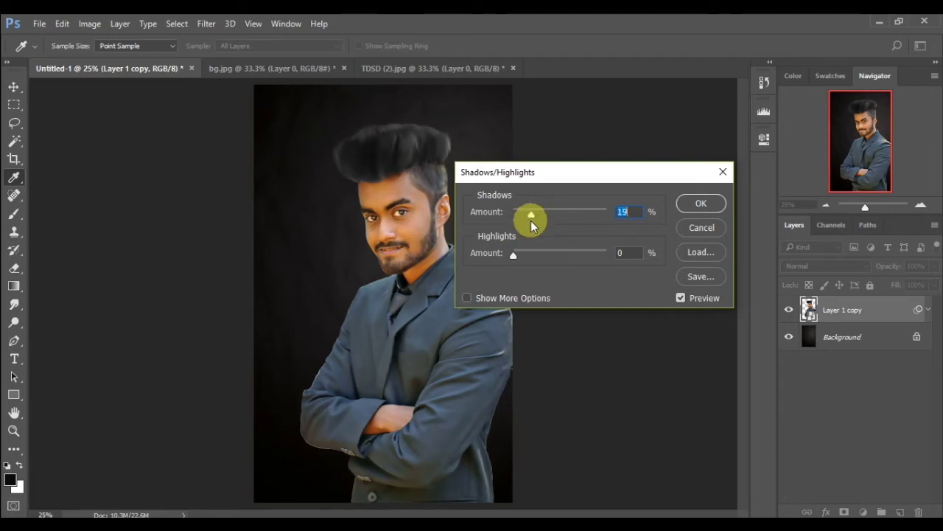
key(Up)
click(701, 203)
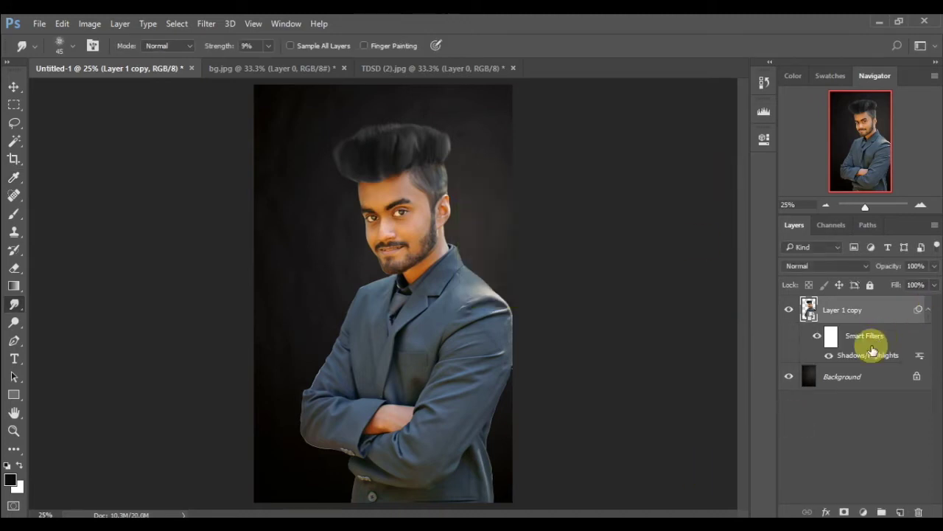
click(832, 336)
Invert the filter mask to black, then brush white over the right shoulder and left sleeve.
key(ctrl+i)
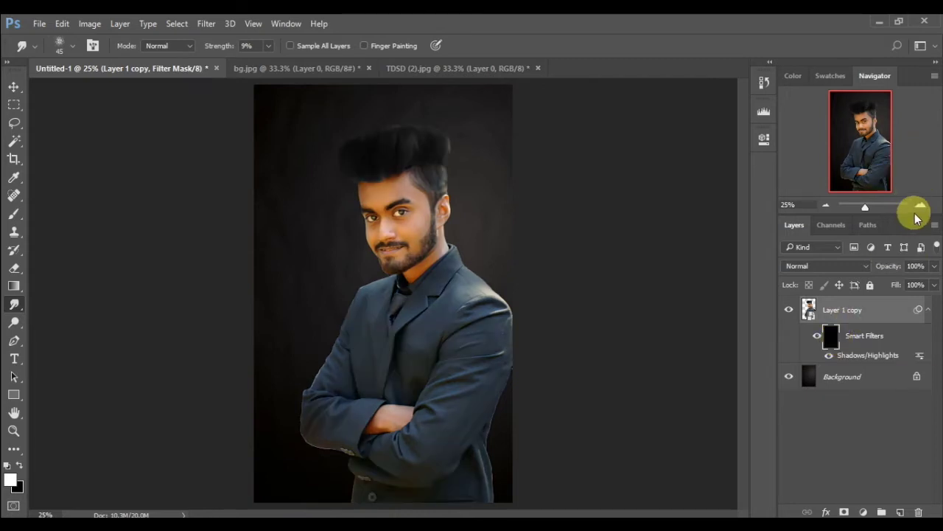
click(919, 207)
drag(832, 137, 838, 165)
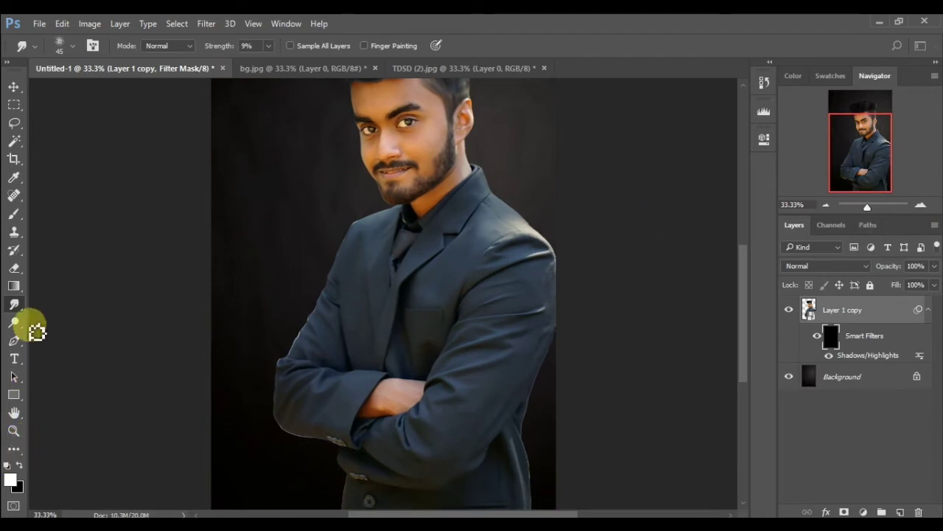
click(12, 215)
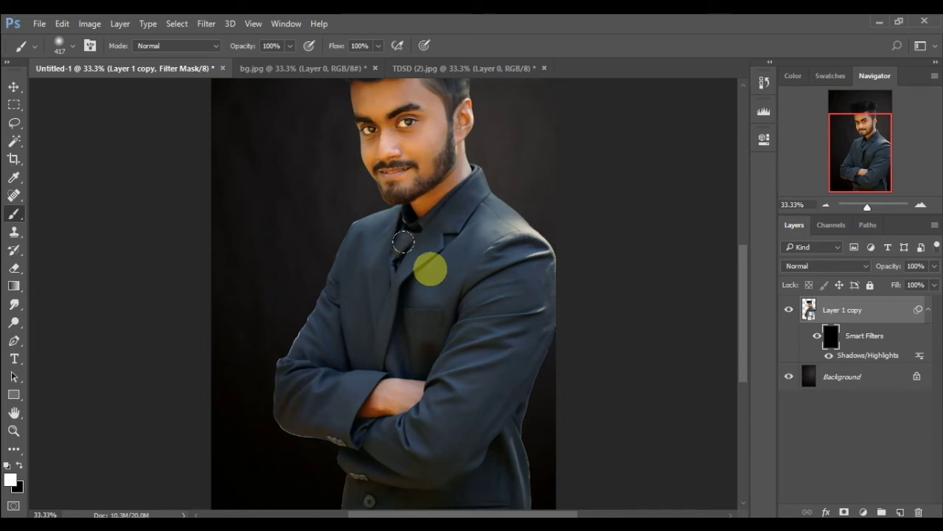
mouse_move(455, 214)
mouse_down()
mouse_move(470, 200)
mouse_move(470, 499)
mouse_up()
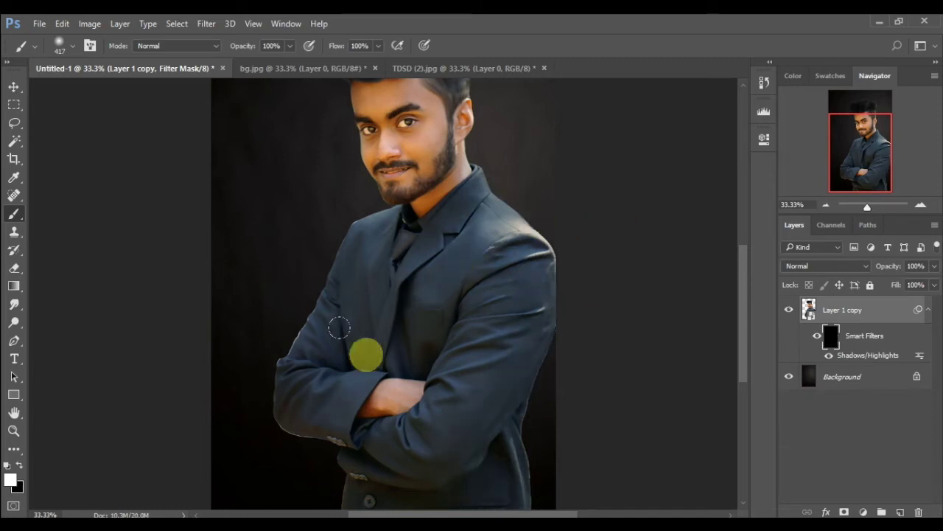
mouse_move(313, 240)
mouse_down()
mouse_move(276, 301)
mouse_move(322, 267)
mouse_move(319, 319)
mouse_move(268, 349)
mouse_move(249, 391)
mouse_move(288, 445)
mouse_move(357, 284)
mouse_up()
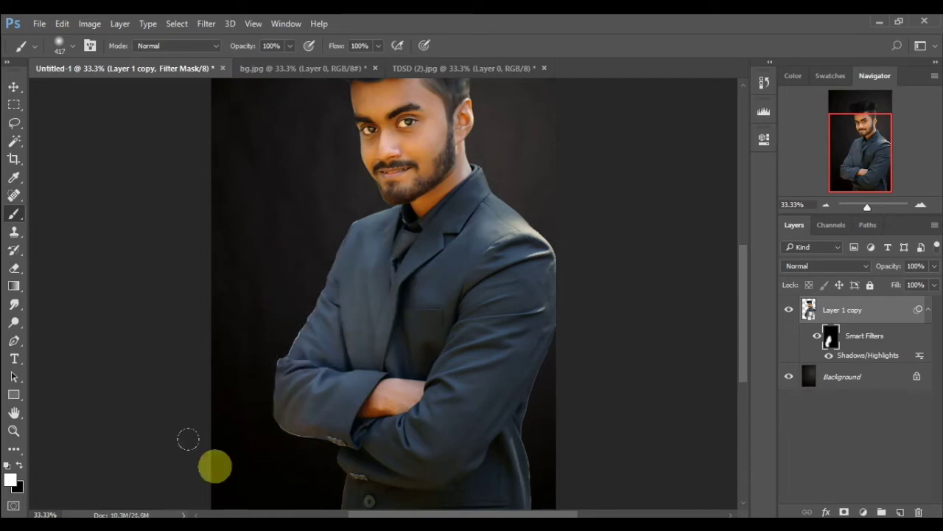
Alternate black and white strokes to hide left of the arm, reveal the chest, and hide the right lower sleeve.
click(24, 462)
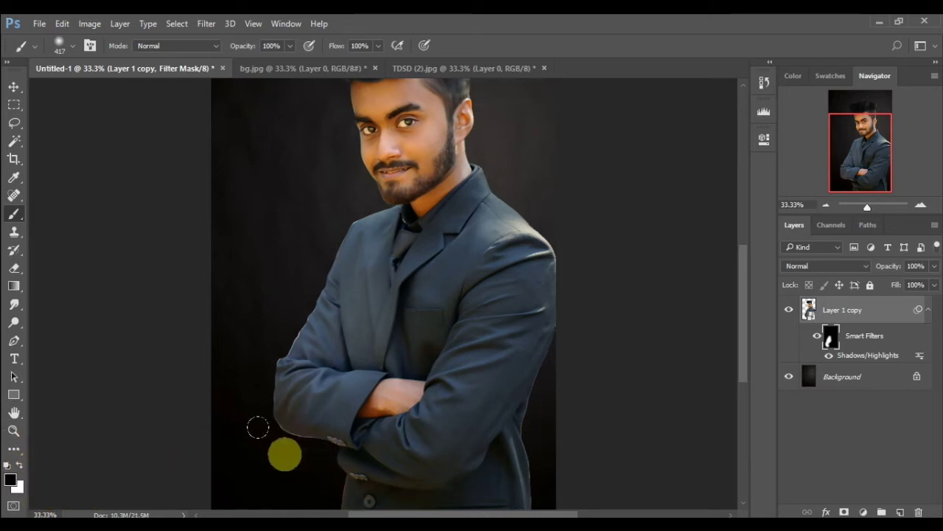
mouse_move(258, 427)
mouse_down()
mouse_move(240, 425)
mouse_move(244, 390)
mouse_move(276, 440)
mouse_move(316, 421)
mouse_move(348, 432)
mouse_move(202, 428)
mouse_move(124, 236)
mouse_up()
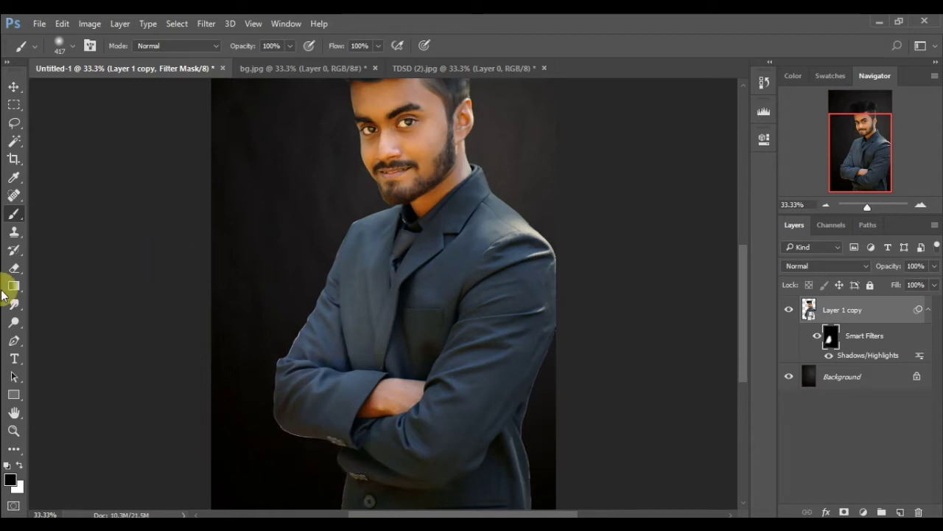
click(19, 465)
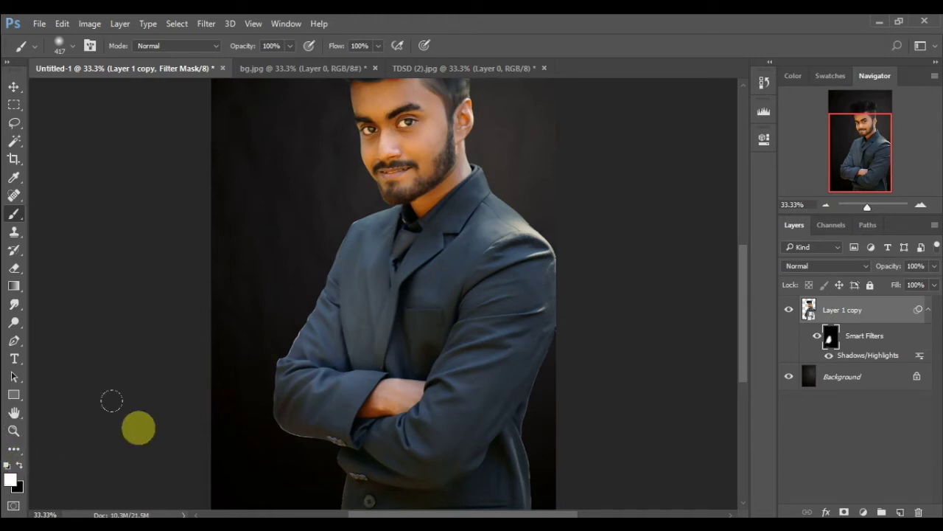
mouse_move(321, 325)
mouse_down()
mouse_move(426, 236)
mouse_move(425, 306)
mouse_move(438, 278)
mouse_move(414, 333)
mouse_move(438, 247)
mouse_move(405, 269)
mouse_move(412, 224)
mouse_move(393, 400)
mouse_move(390, 385)
mouse_move(406, 388)
mouse_move(398, 400)
mouse_move(535, 223)
mouse_move(438, 270)
mouse_move(440, 242)
mouse_move(369, 290)
mouse_move(428, 201)
mouse_move(373, 283)
mouse_up()
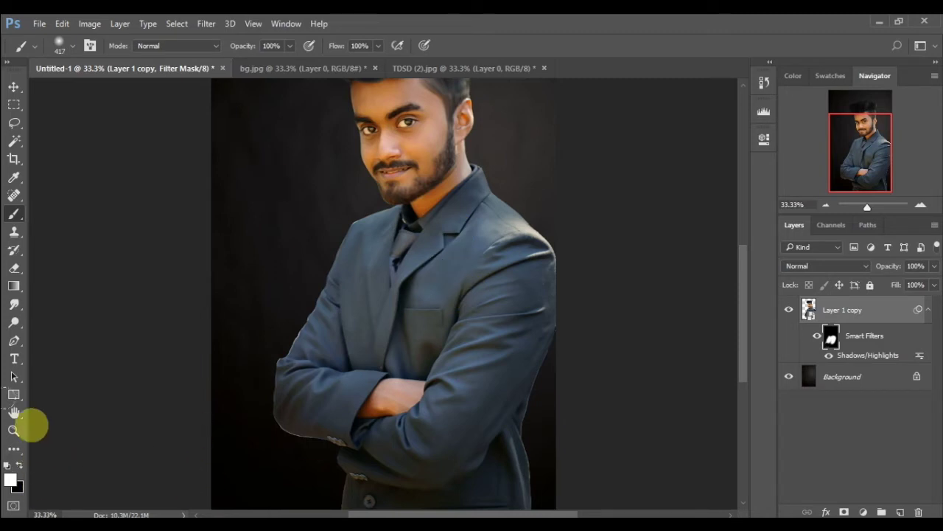
click(17, 464)
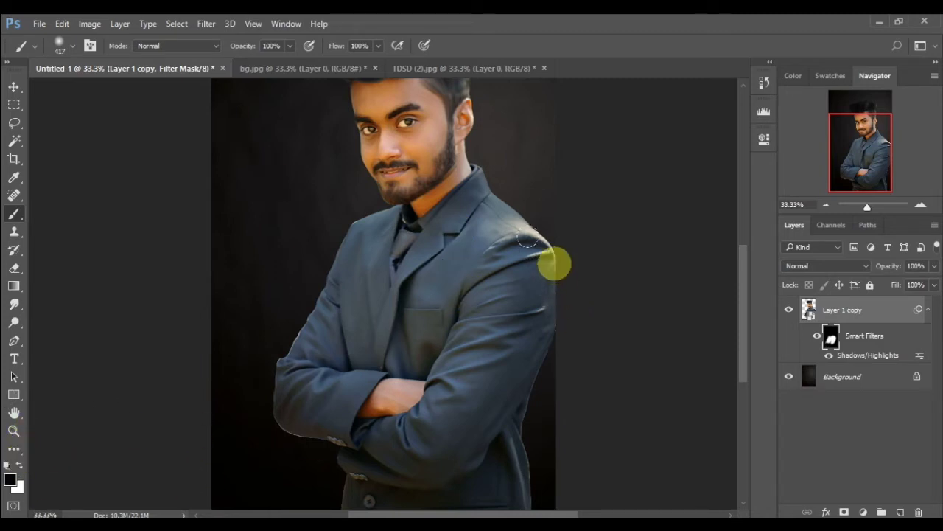
mouse_move(505, 311)
mouse_down()
mouse_move(445, 400)
mouse_move(407, 431)
mouse_move(367, 441)
mouse_move(397, 453)
mouse_move(429, 442)
mouse_move(547, 140)
mouse_move(488, 244)
mouse_move(498, 174)
mouse_move(499, 290)
mouse_move(459, 469)
mouse_move(447, 475)
mouse_up()
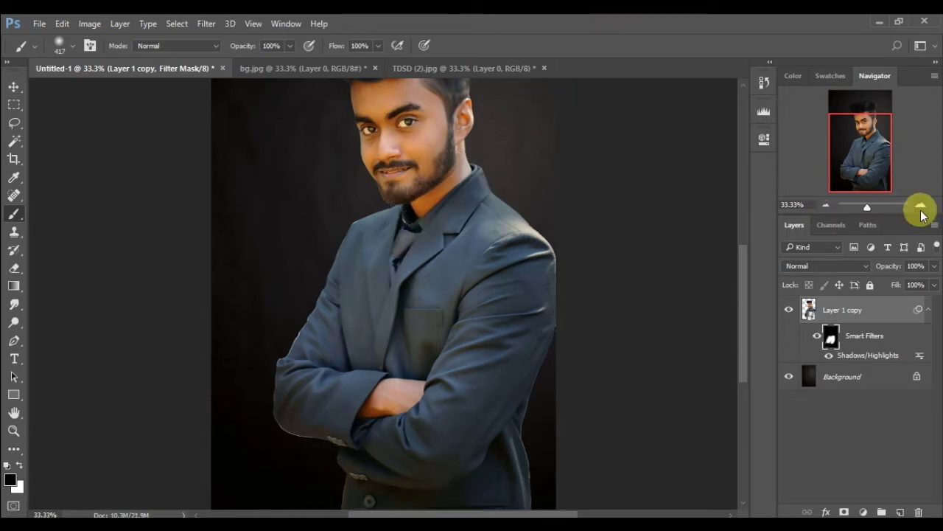
Shrink the brush to 80 px and paint black over the tie and collar at 66.67% zoom.
click(921, 207)
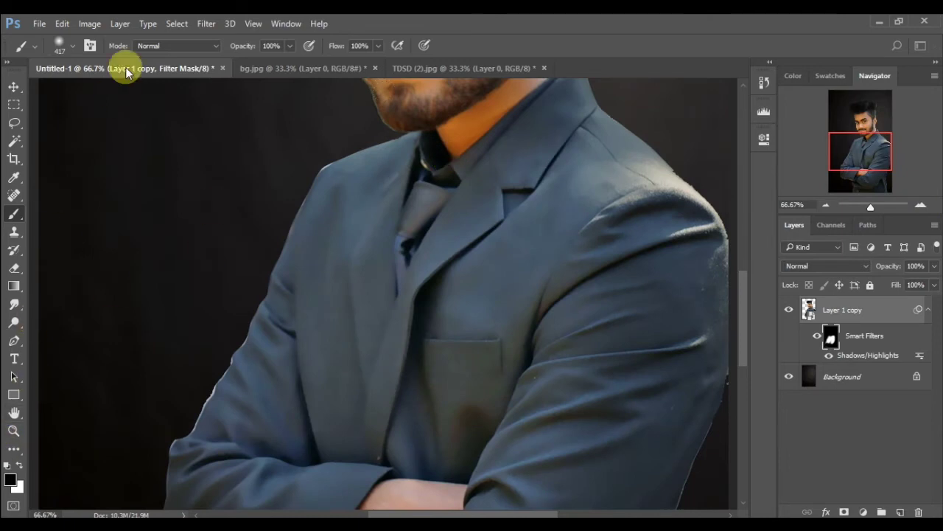
click(68, 52)
drag(81, 90, 112, 90)
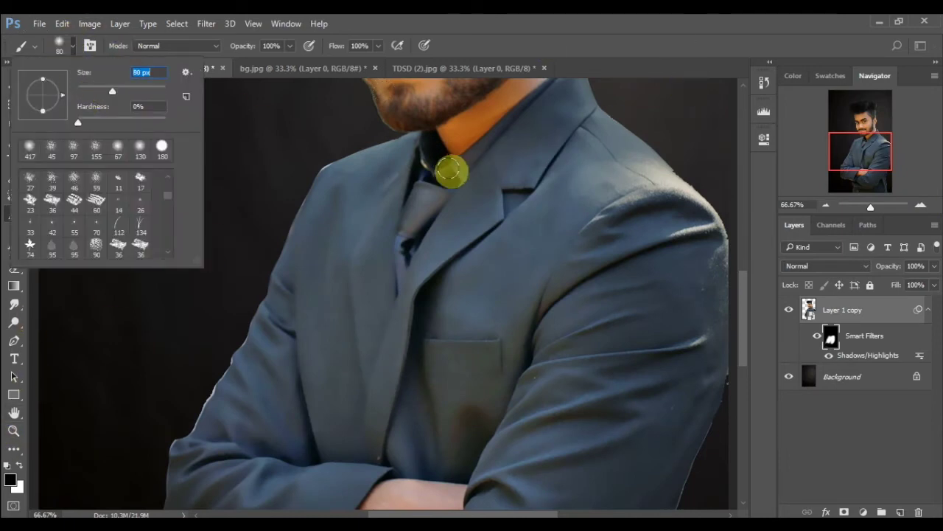
click(451, 171)
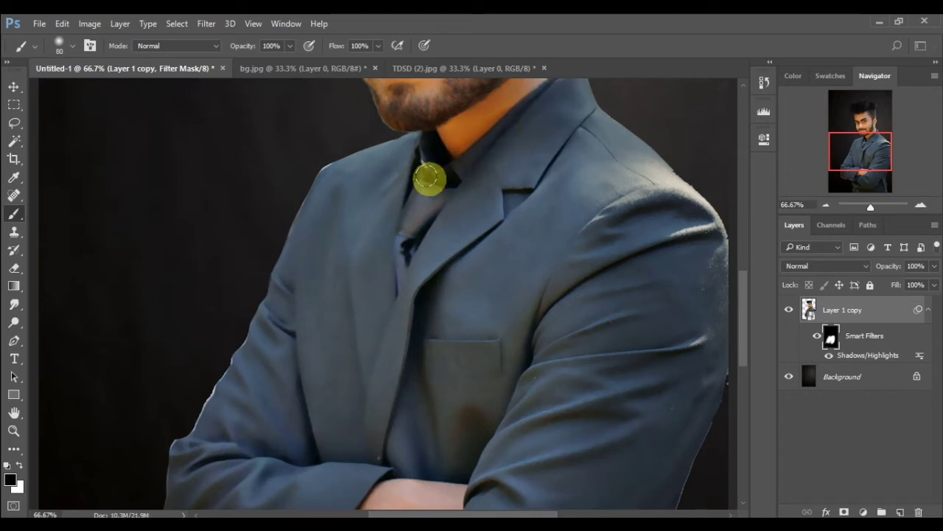
mouse_move(430, 179)
mouse_down()
mouse_move(412, 213)
mouse_move(415, 233)
mouse_move(410, 224)
mouse_up()
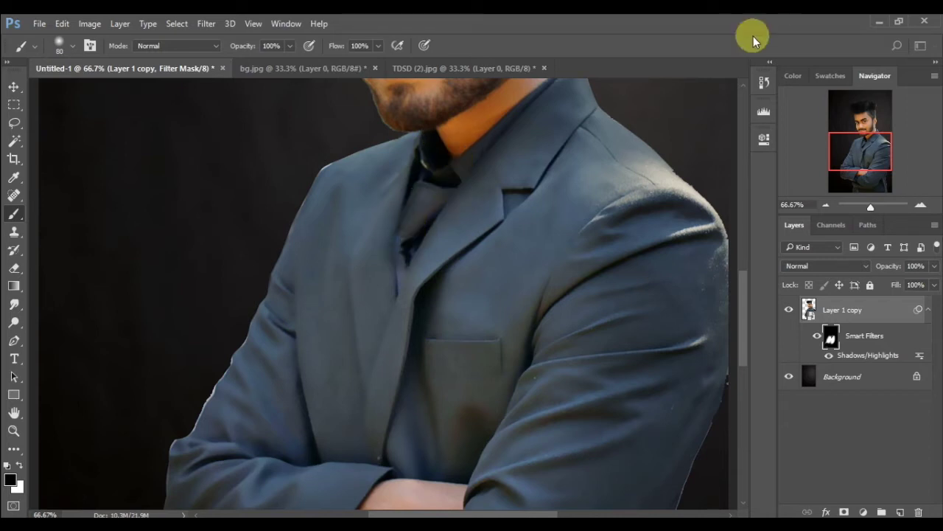
Switch to white paint and zoom to 100% on the top of the hair.
click(9, 466)
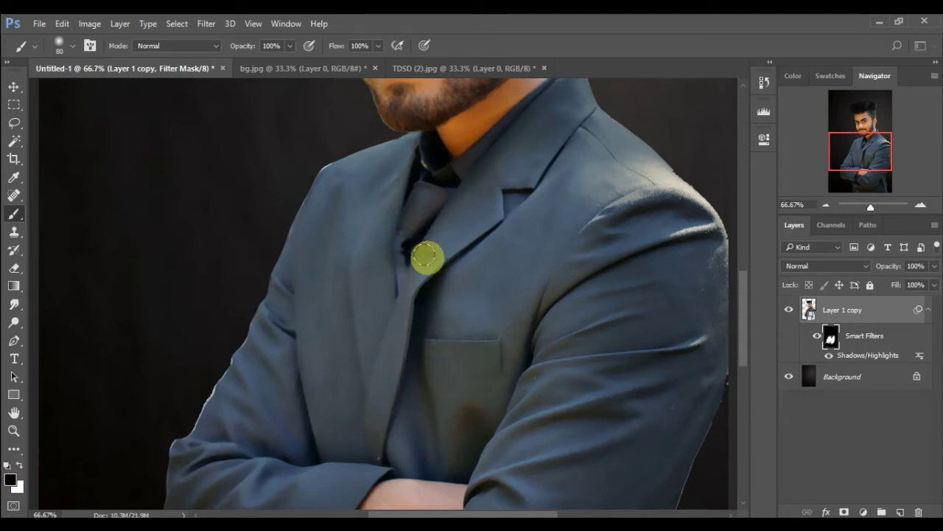
click(14, 471)
click(21, 465)
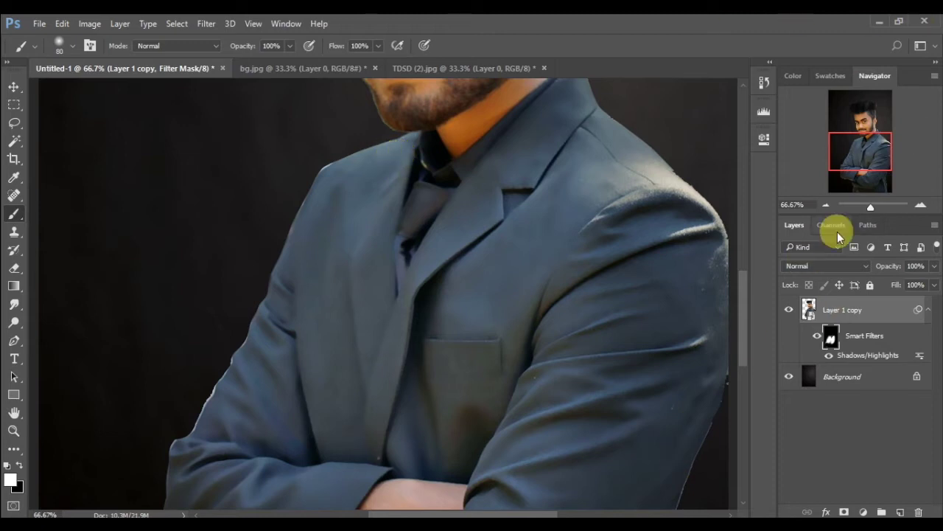
click(832, 199)
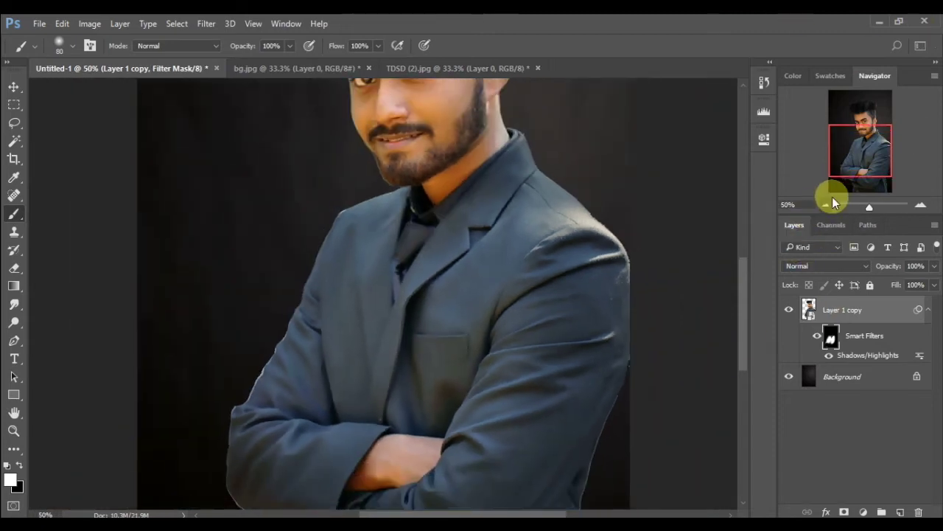
click(832, 199)
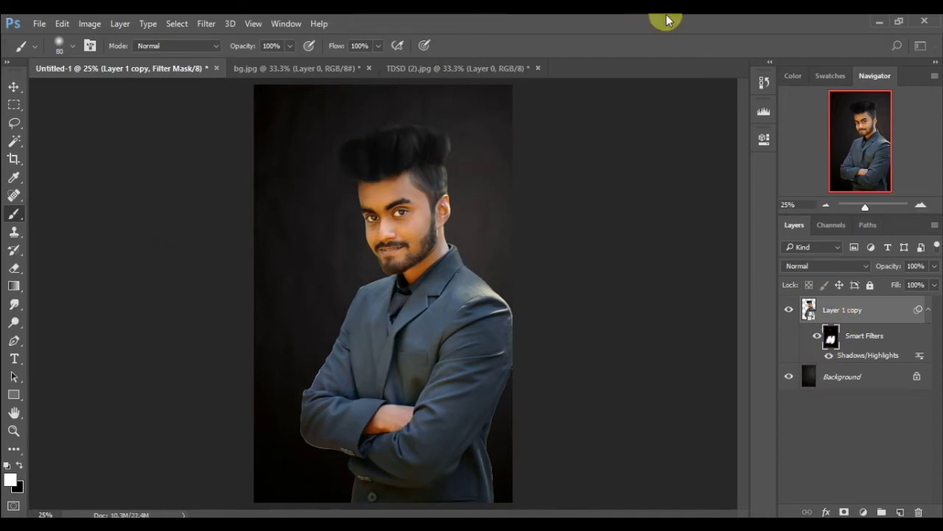
click(921, 205)
click(921, 205)
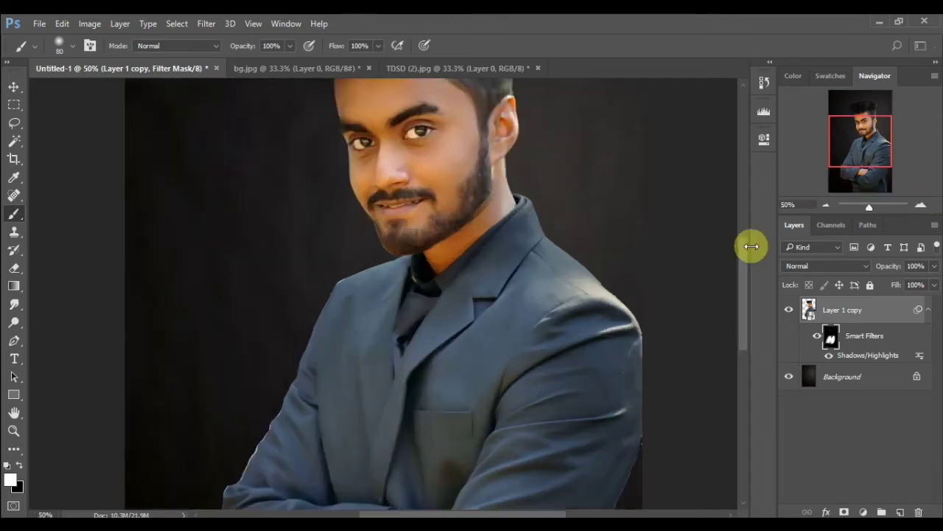
drag(872, 133, 877, 109)
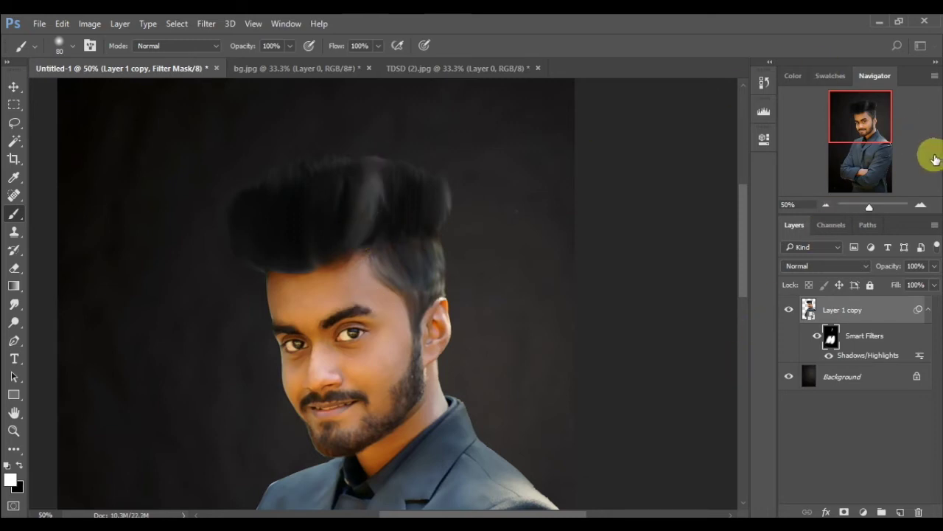
click(921, 205)
click(921, 205)
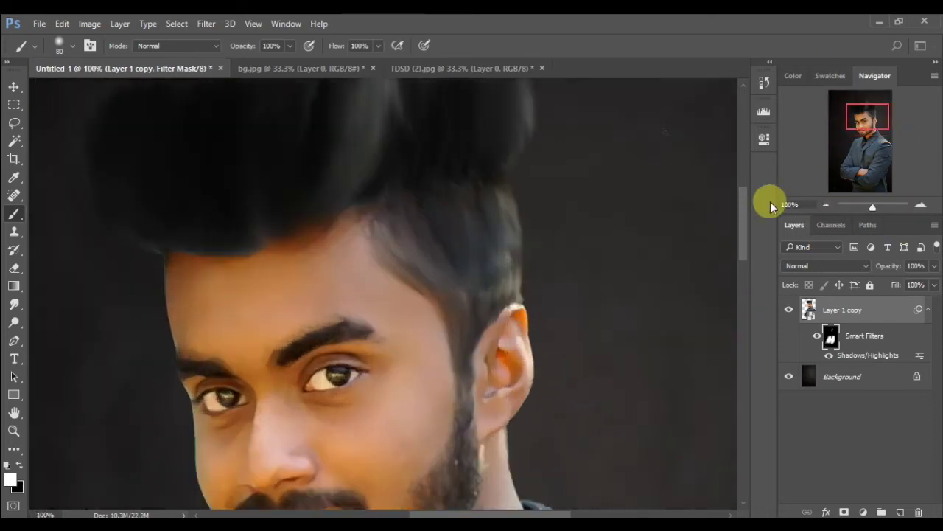
drag(876, 109, 877, 98)
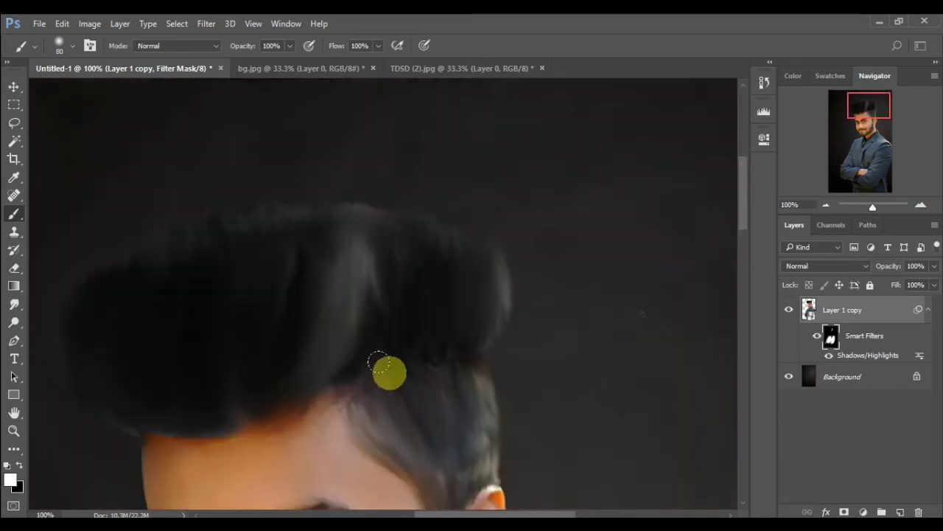
Restore the brightening along the hair's right edge, then zoom out to 25%.
drag(487, 341, 504, 225)
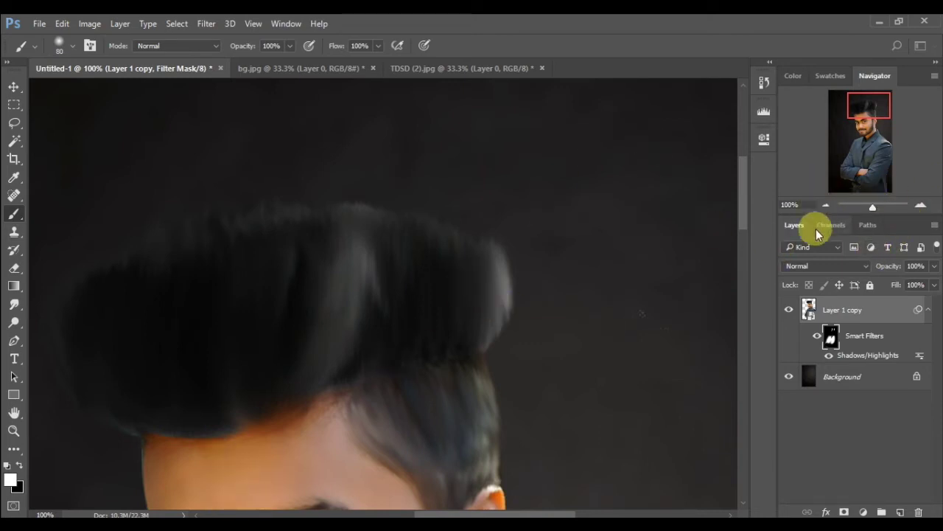
click(826, 206)
click(826, 206)
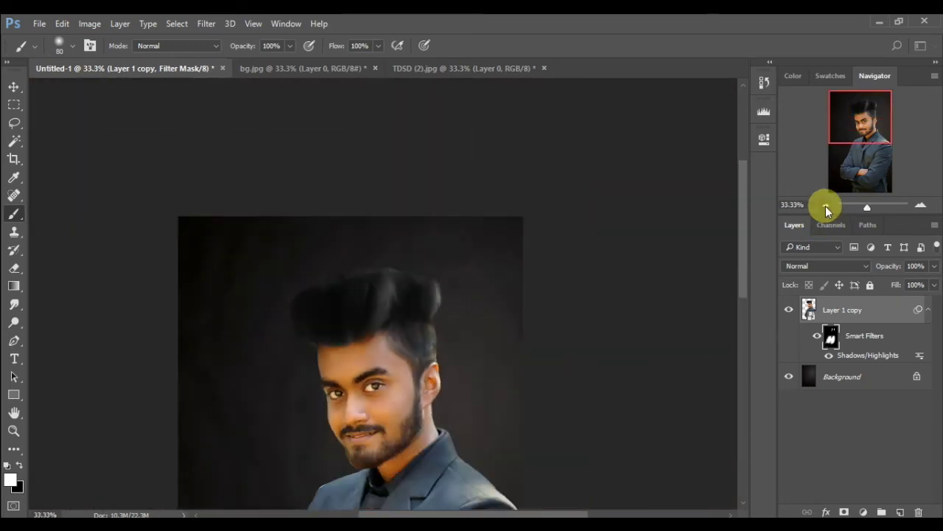
click(825, 206)
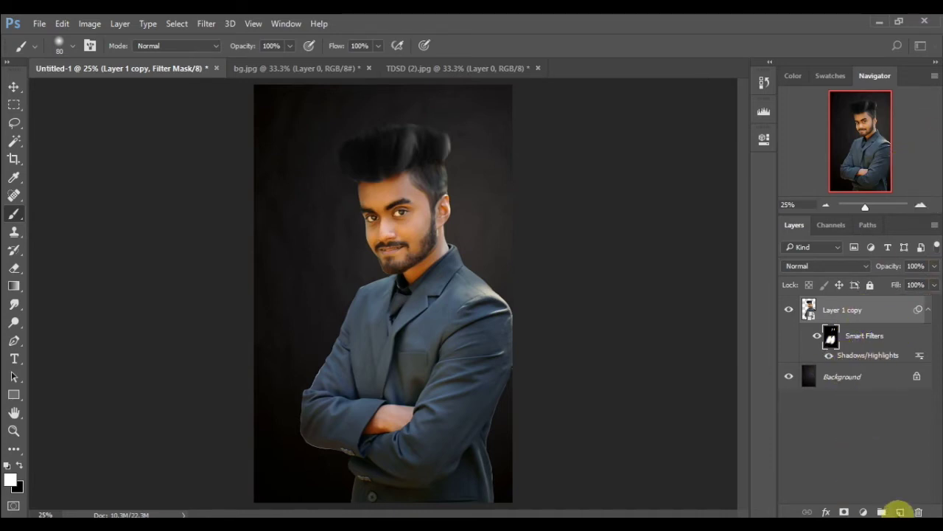
click(900, 511)
click(825, 265)
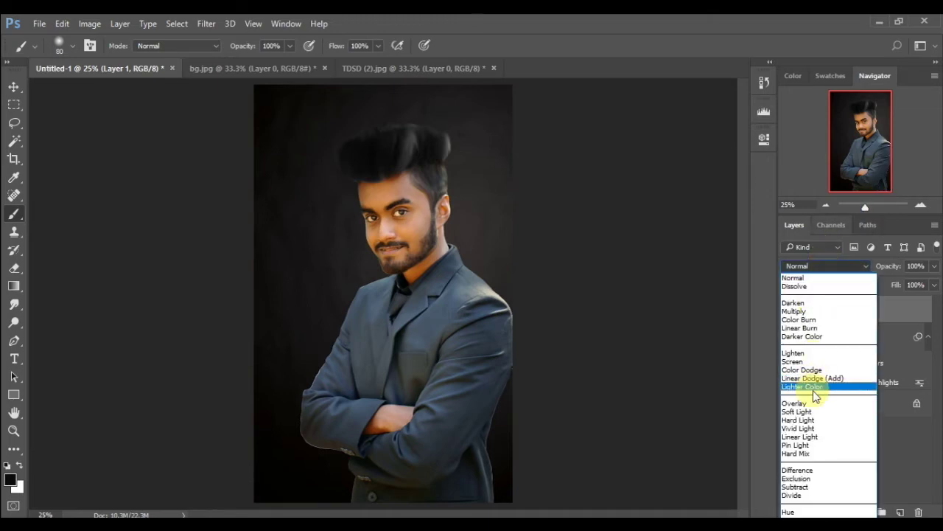
click(796, 411)
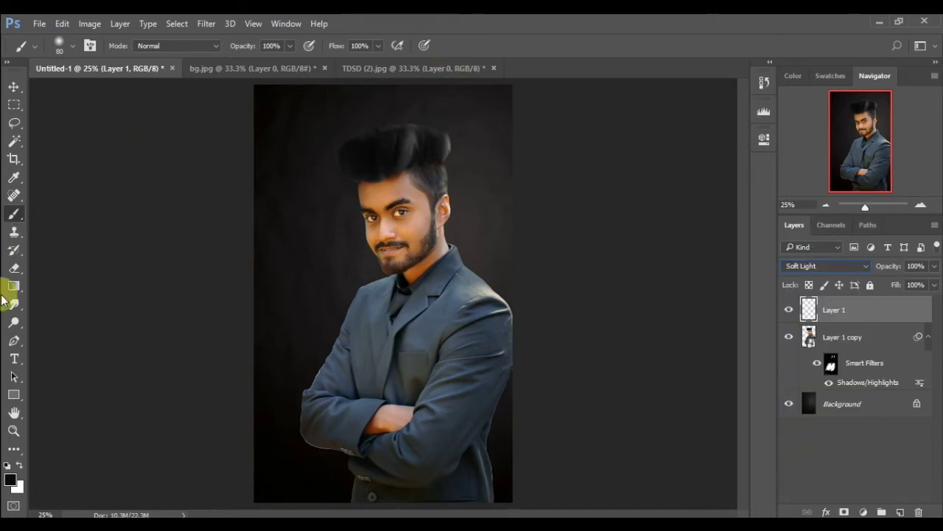
click(62, 23)
click(444, 220)
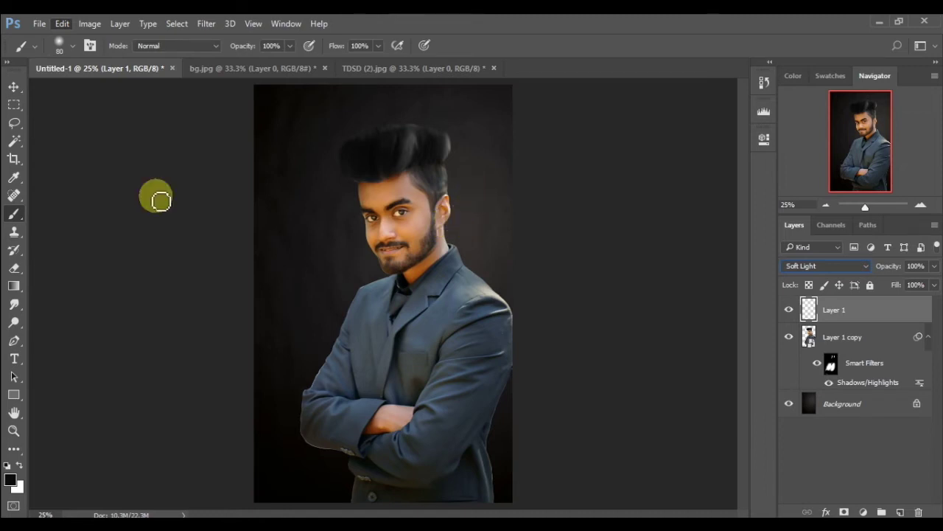
click(60, 22)
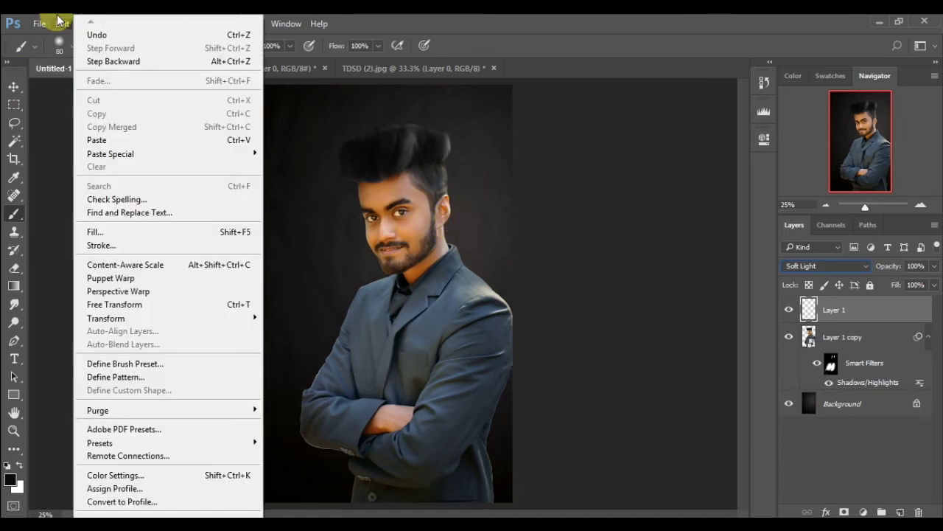
click(94, 231)
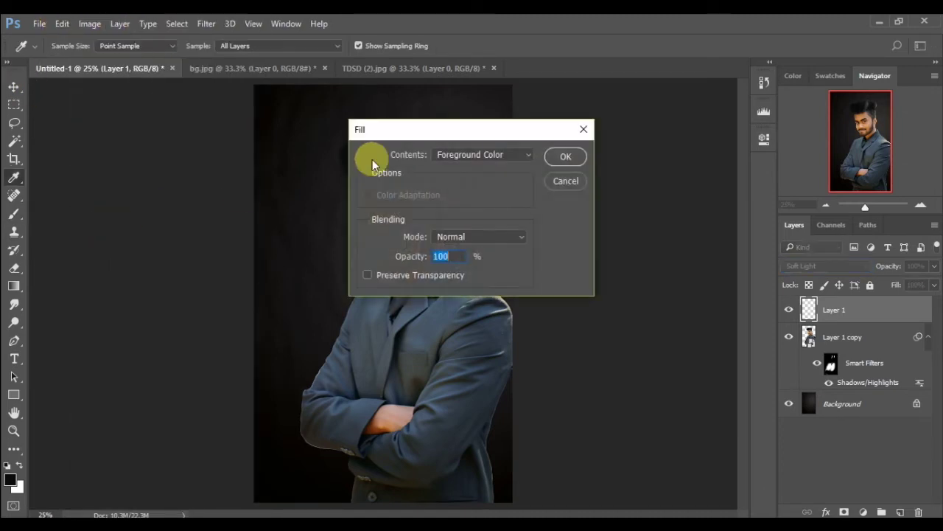
click(564, 157)
key(b)
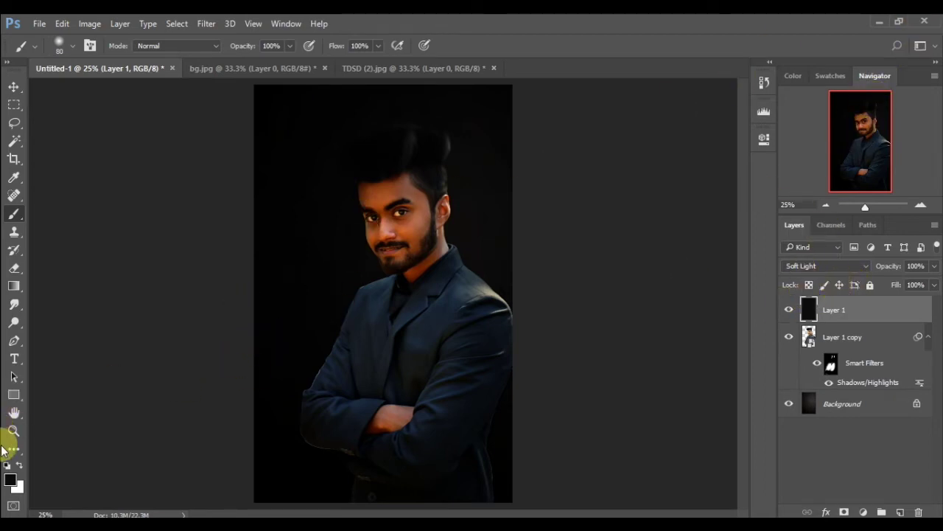
click(14, 304)
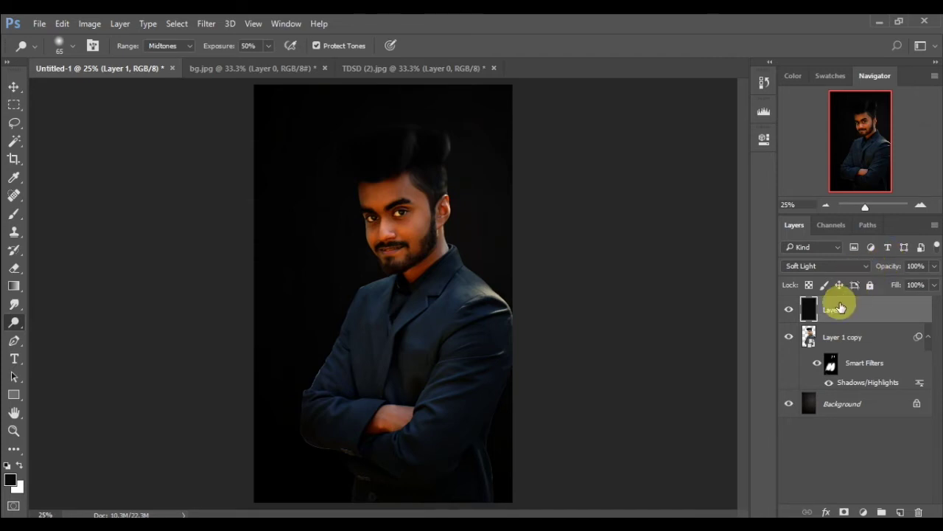
drag(840, 308, 890, 463)
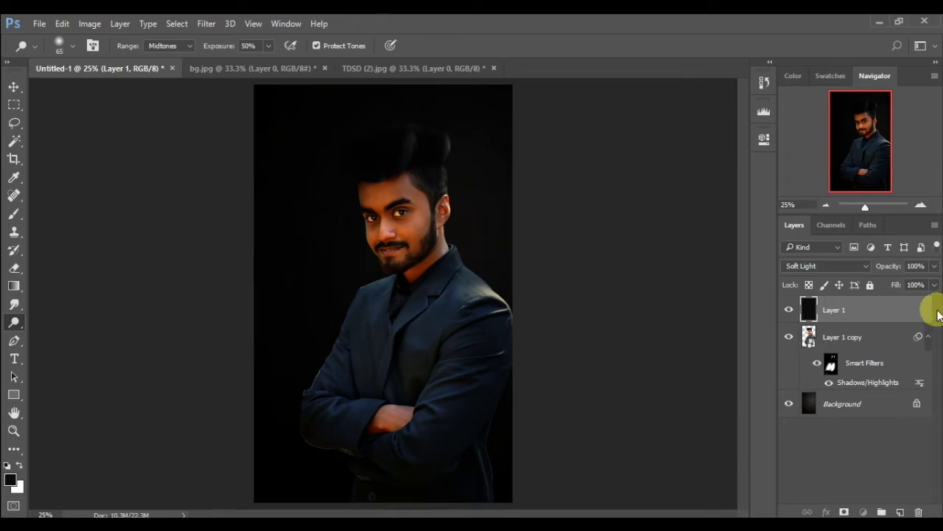
drag(927, 321, 918, 511)
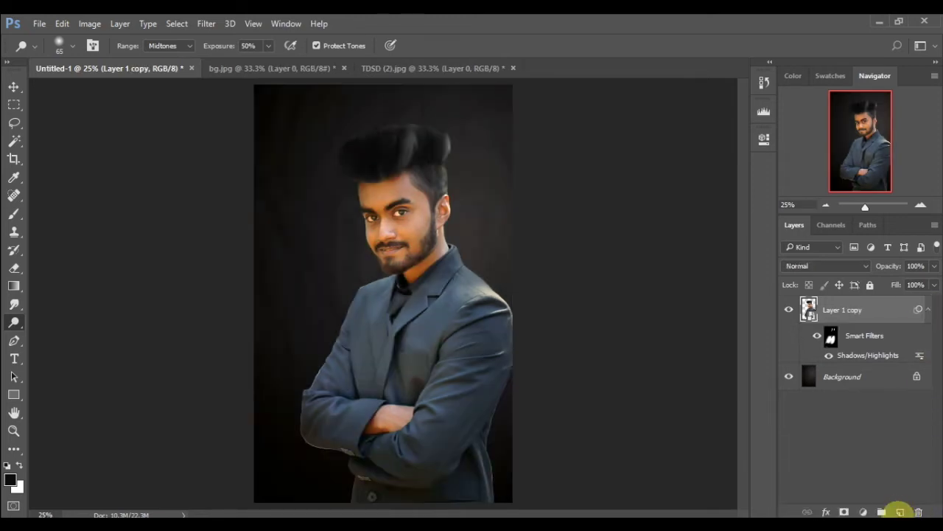
Create a new layer in Soft Light blend mode and fill it with 50% Gray.
click(900, 512)
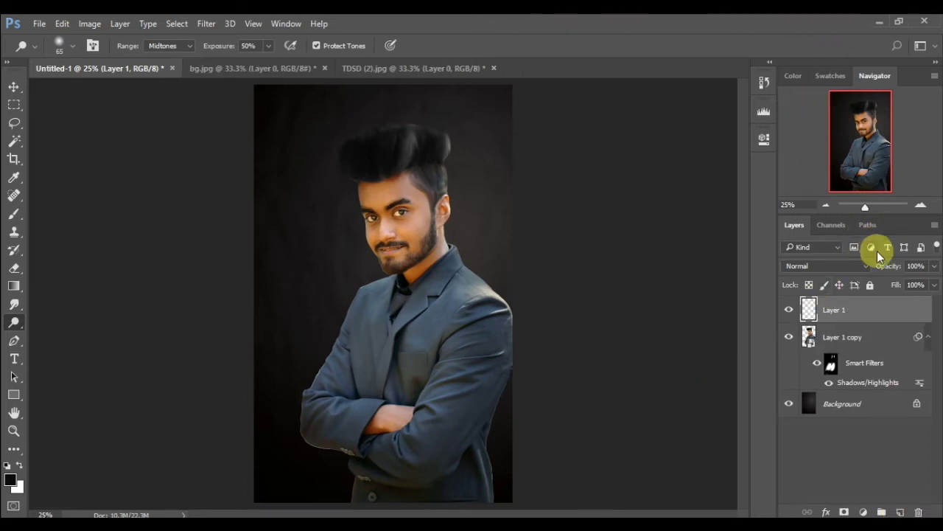
click(837, 264)
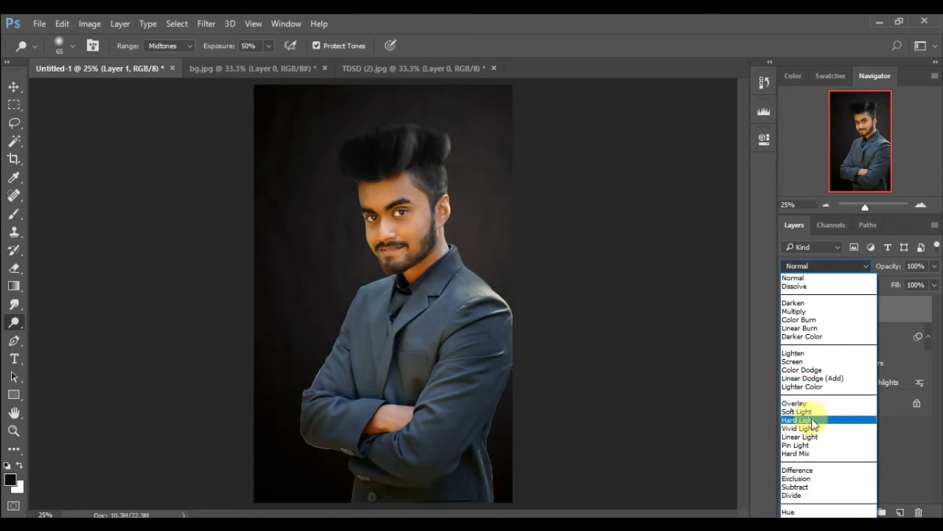
click(813, 410)
click(65, 23)
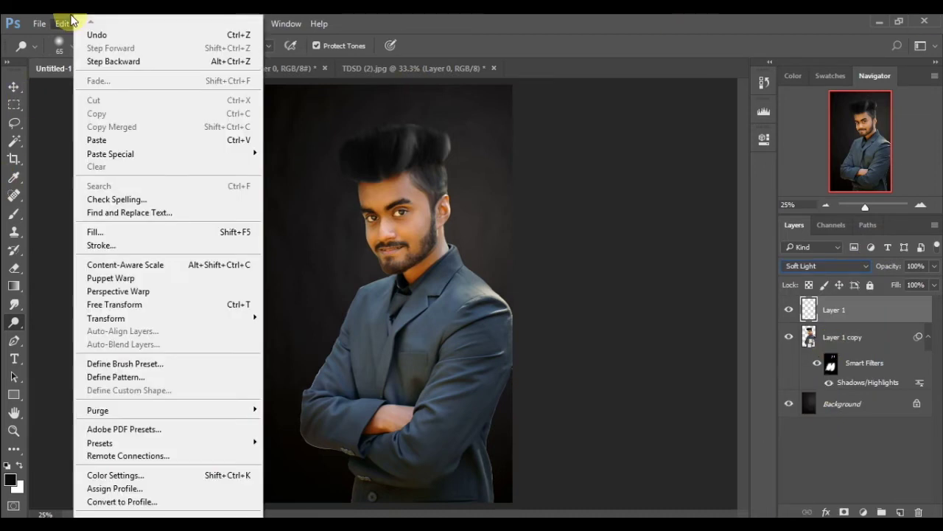
click(228, 233)
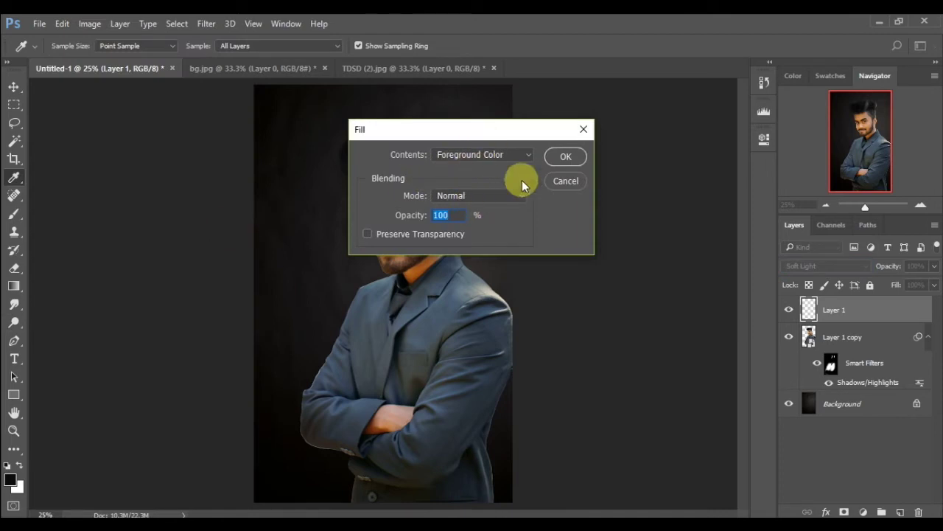
click(508, 156)
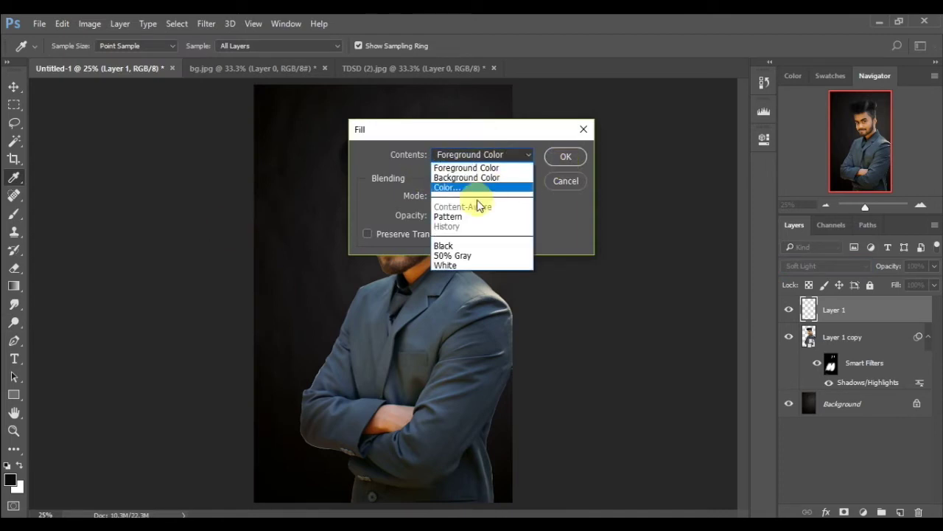
click(448, 254)
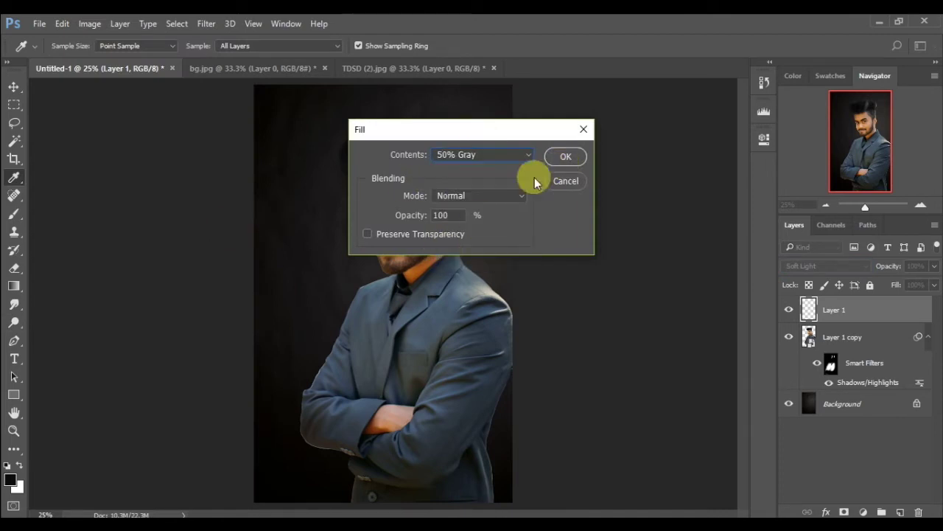
click(565, 155)
key(o)
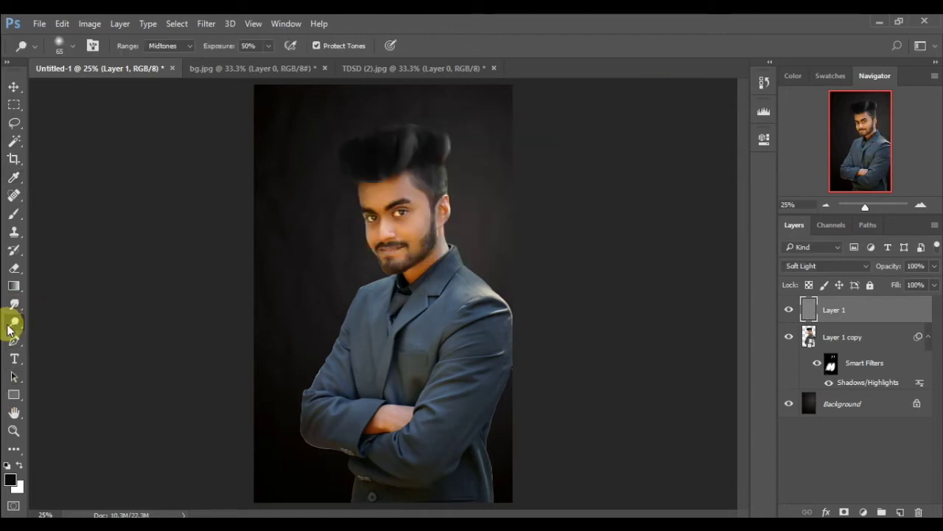
Use the Burn tool at 177 px to darken along the hair's top edge at 66.67% zoom.
right_click(9, 330)
click(70, 338)
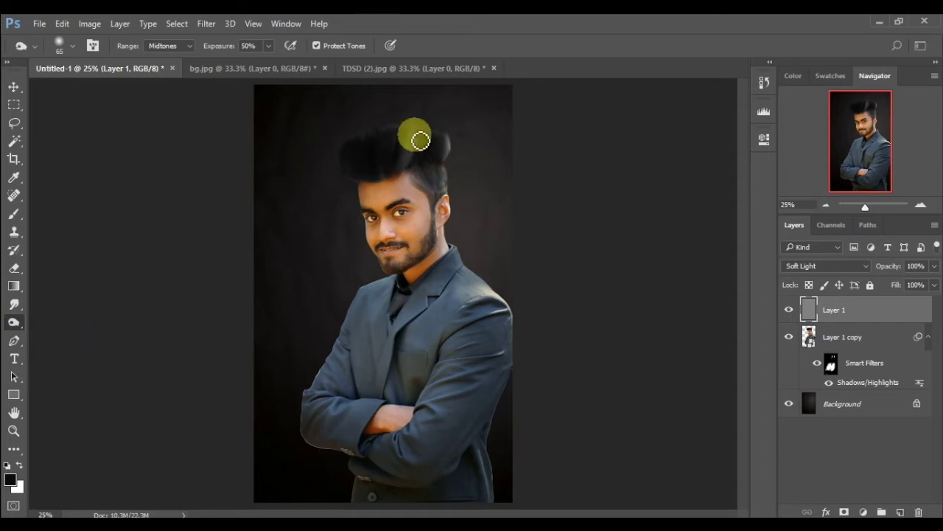
click(59, 43)
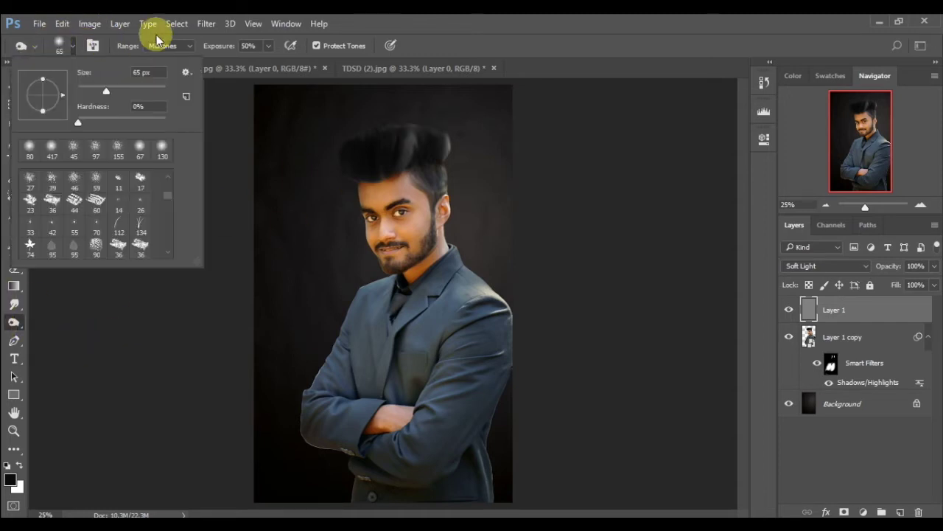
click(138, 90)
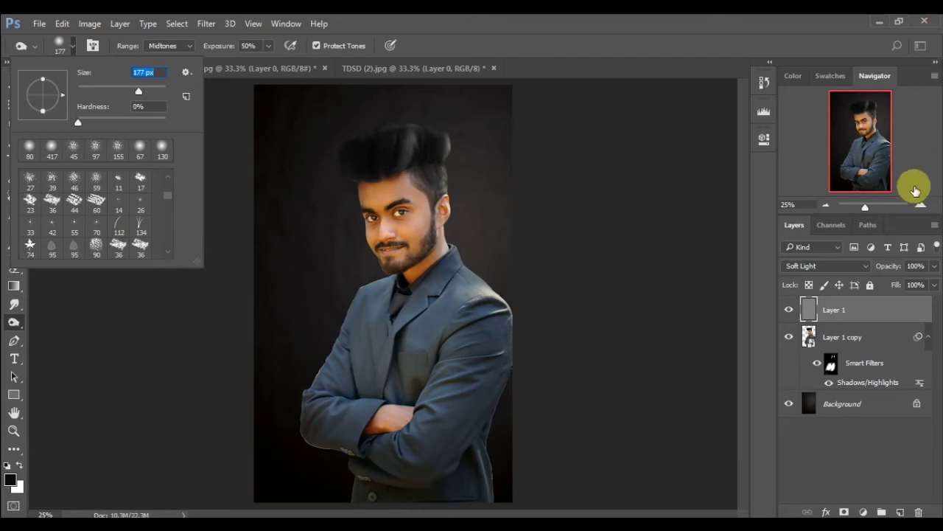
click(921, 205)
click(921, 204)
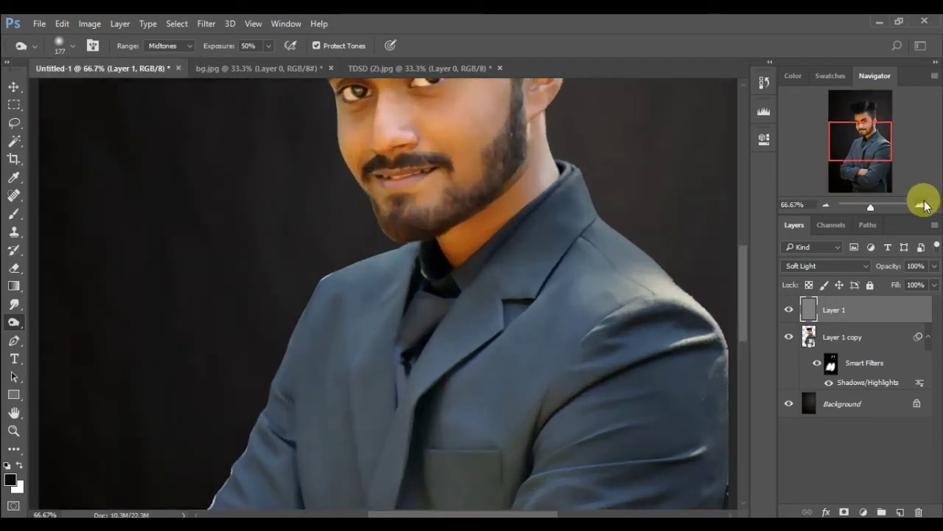
drag(872, 152, 869, 114)
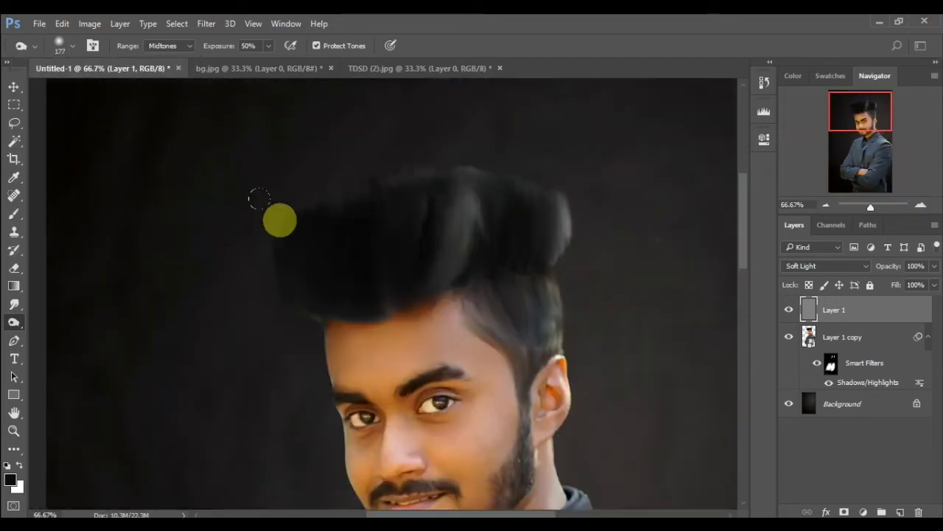
mouse_move(325, 301)
mouse_down()
mouse_move(338, 278)
mouse_move(351, 189)
mouse_move(354, 263)
mouse_move(388, 147)
mouse_move(330, 273)
mouse_move(299, 254)
mouse_move(262, 185)
mouse_move(400, 89)
mouse_move(502, 89)
mouse_move(465, 219)
mouse_move(488, 207)
mouse_move(497, 174)
mouse_move(461, 235)
mouse_move(471, 275)
mouse_move(497, 266)
mouse_move(516, 280)
mouse_move(501, 331)
mouse_move(467, 289)
mouse_move(519, 281)
mouse_move(483, 346)
mouse_move(705, 95)
mouse_up()
click(833, 322)
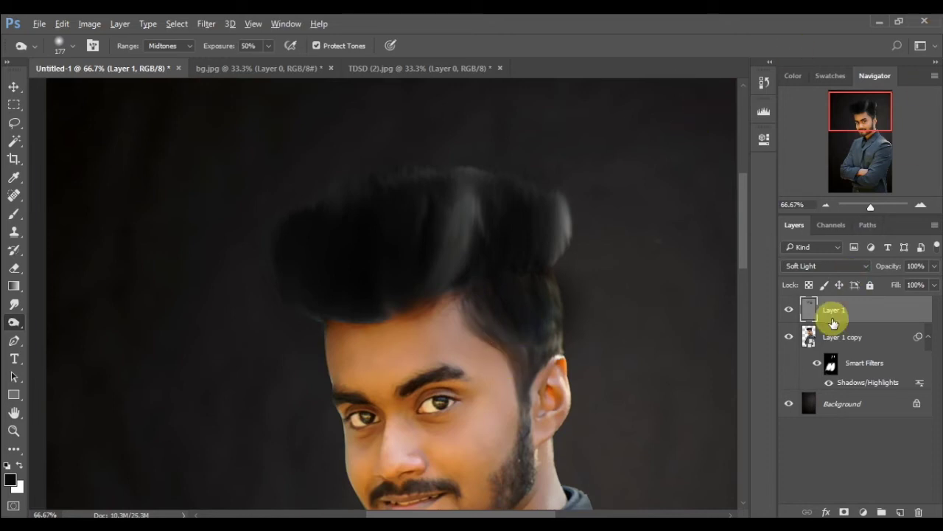
Clip the grey layer to Layer 1 copy and burn the hair, jacket shoulder and sleeve edge.
alt+click(833, 319)
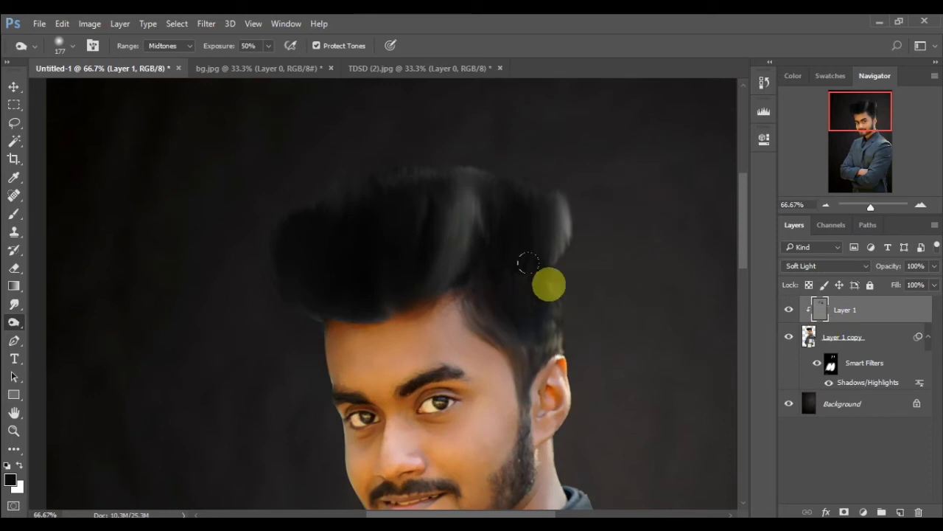
mouse_move(528, 311)
mouse_down()
mouse_move(525, 278)
mouse_move(480, 264)
mouse_move(479, 291)
mouse_move(510, 318)
mouse_move(458, 263)
mouse_move(251, 273)
mouse_up()
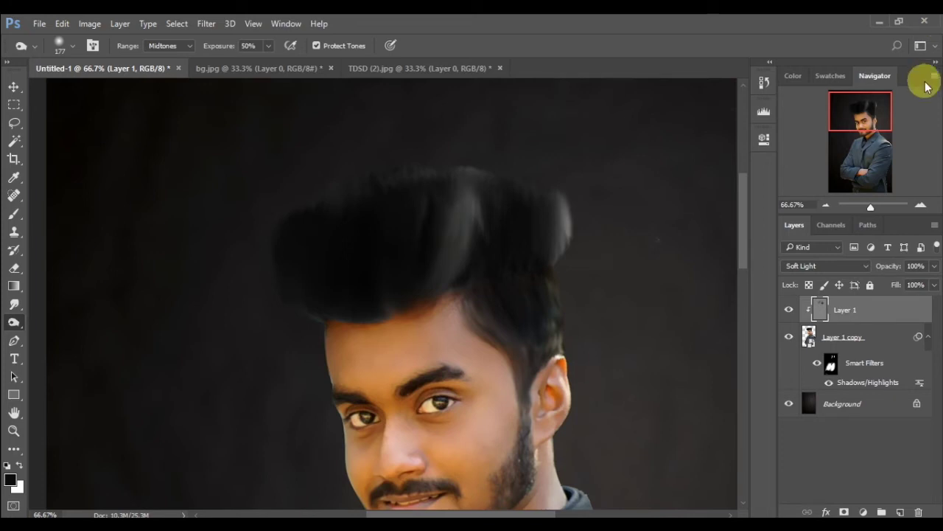
drag(870, 118, 882, 157)
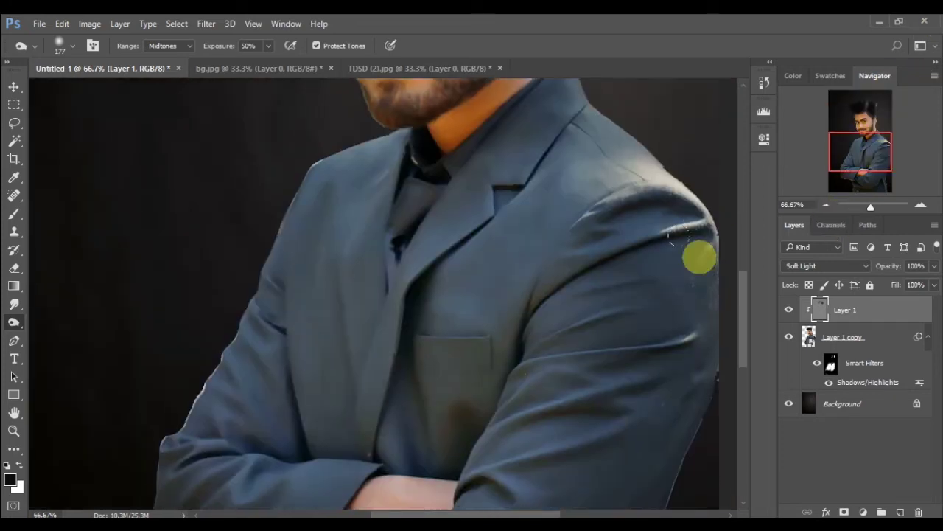
mouse_move(699, 257)
mouse_down()
mouse_move(641, 201)
mouse_move(661, 219)
mouse_move(666, 347)
mouse_up()
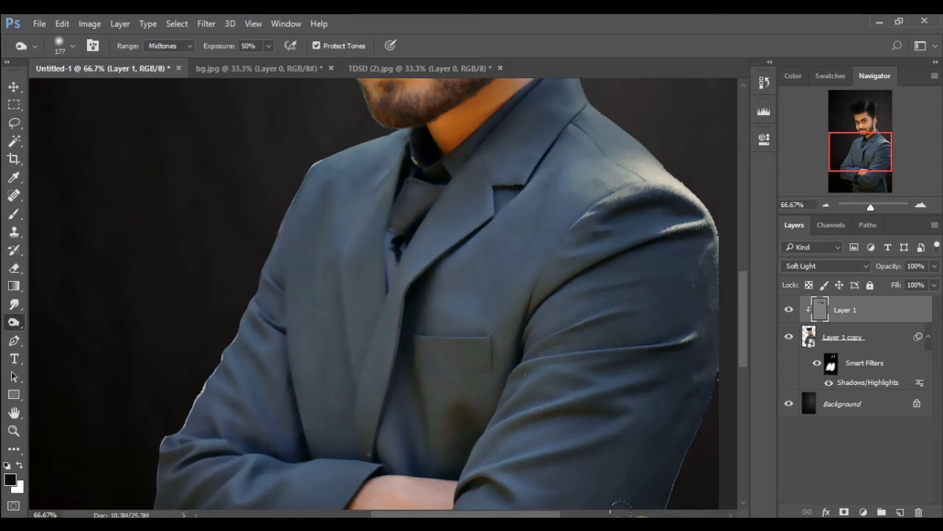
mouse_move(621, 508)
mouse_down()
mouse_move(668, 362)
mouse_move(588, 484)
mouse_move(722, 254)
mouse_move(690, 467)
mouse_up()
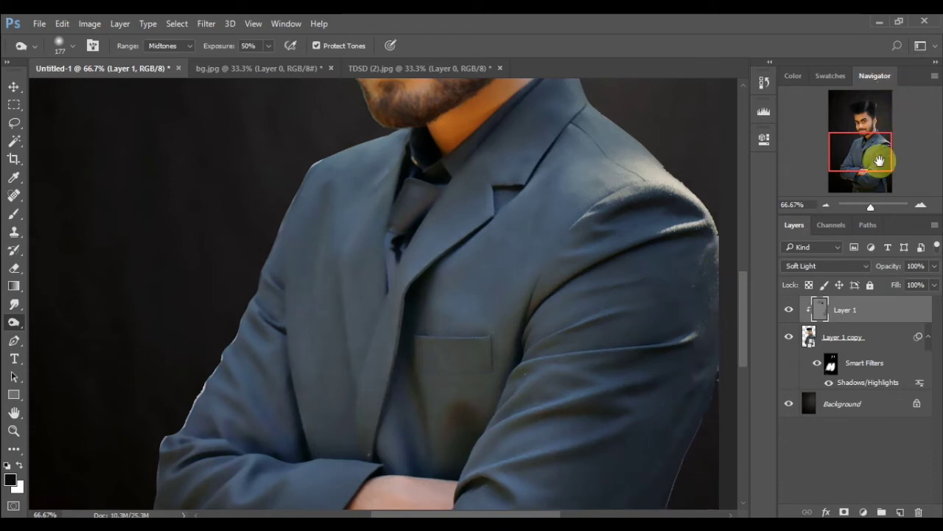
drag(863, 152, 873, 206)
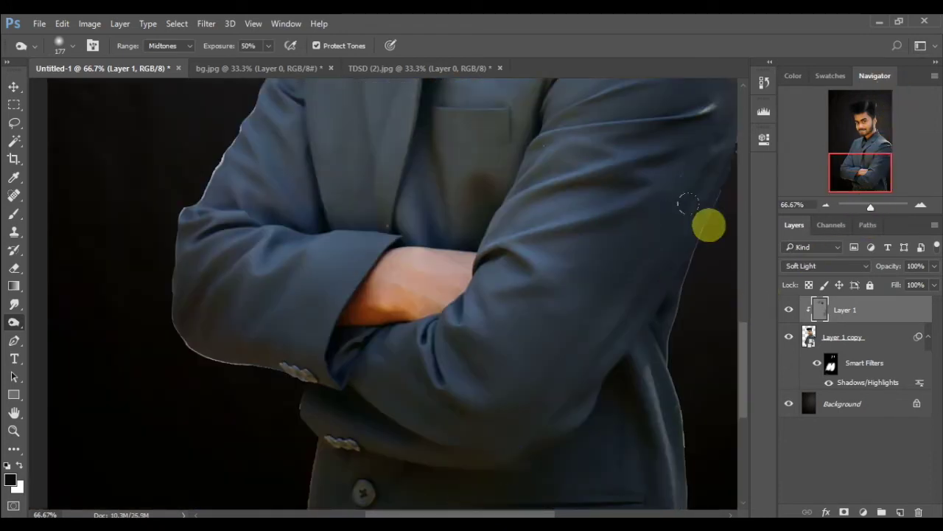
Burn along the jacket's right edge, sleeve edges and lower jacket.
mouse_move(579, 442)
mouse_down()
mouse_move(640, 358)
mouse_move(653, 508)
mouse_move(627, 339)
mouse_move(537, 476)
mouse_move(486, 501)
mouse_move(581, 505)
mouse_move(233, 436)
mouse_up()
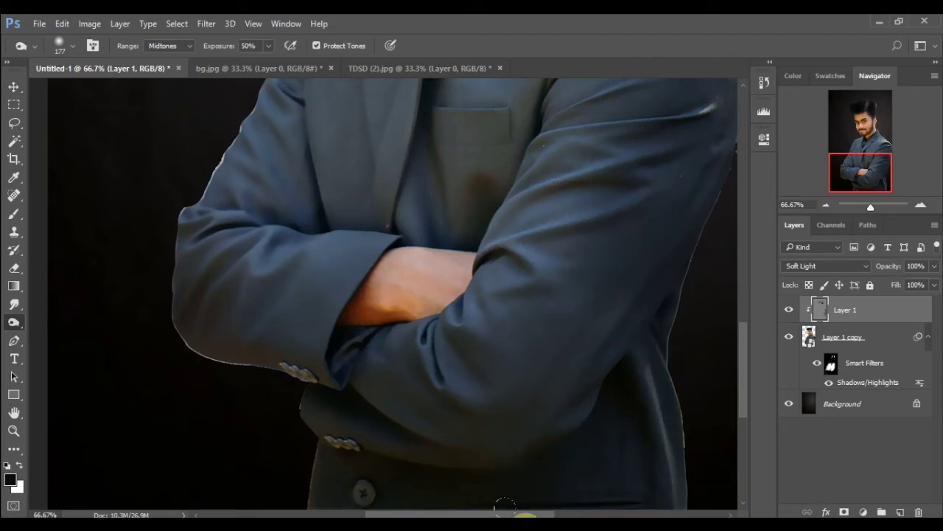
mouse_move(569, 481)
mouse_down()
mouse_move(642, 421)
mouse_move(653, 331)
mouse_up()
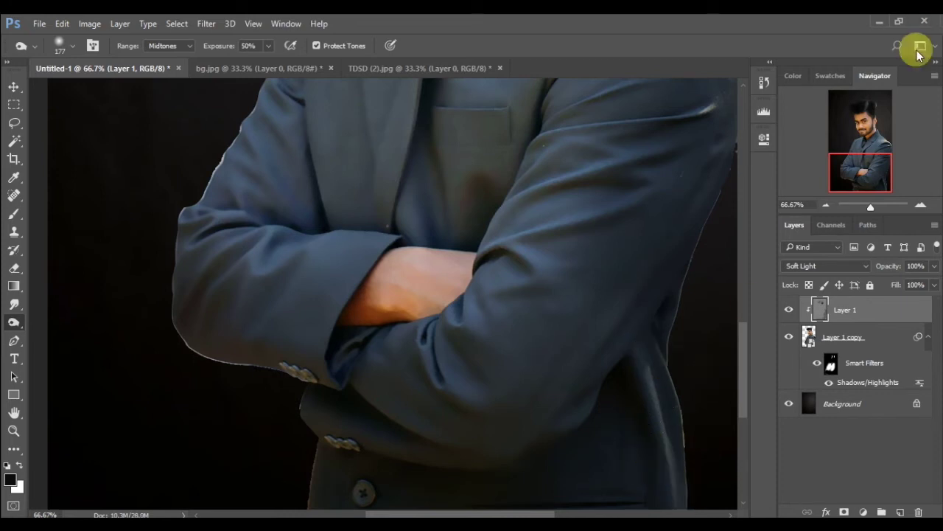
mouse_move(564, 227)
mouse_down()
mouse_move(687, 255)
mouse_move(467, 450)
mouse_move(295, 418)
mouse_move(341, 415)
mouse_move(289, 414)
mouse_move(417, 459)
mouse_move(624, 360)
mouse_move(330, 467)
mouse_up()
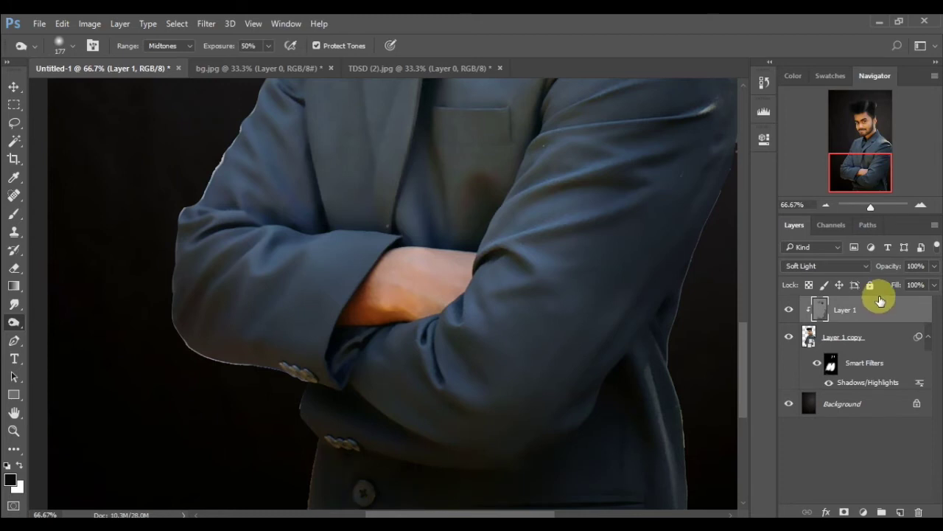
mouse_move(354, 288)
mouse_down()
mouse_move(286, 349)
mouse_move(169, 328)
mouse_move(165, 246)
mouse_move(180, 339)
mouse_move(220, 336)
mouse_move(222, 354)
mouse_move(323, 360)
mouse_move(308, 424)
mouse_move(339, 368)
mouse_move(377, 339)
mouse_move(352, 410)
mouse_move(411, 416)
mouse_move(424, 483)
mouse_move(697, 277)
mouse_move(641, 464)
mouse_move(662, 414)
mouse_move(638, 390)
mouse_move(613, 410)
mouse_up()
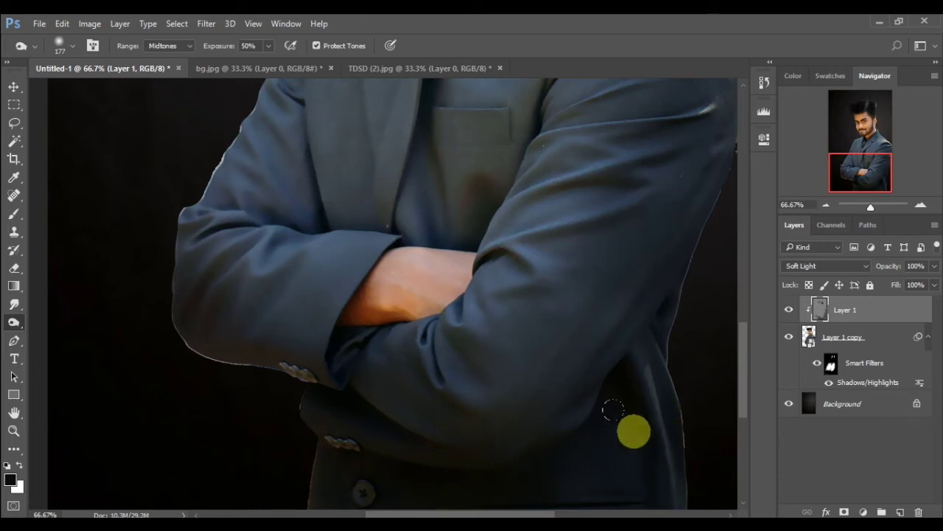
mouse_move(672, 284)
mouse_down()
mouse_move(676, 261)
mouse_move(478, 429)
mouse_move(509, 409)
mouse_move(688, 185)
mouse_up()
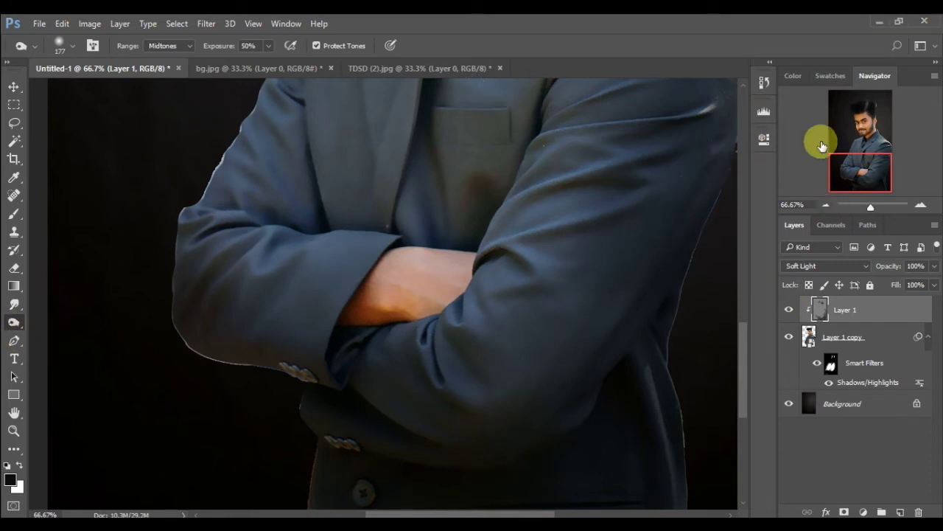
drag(835, 190, 838, 185)
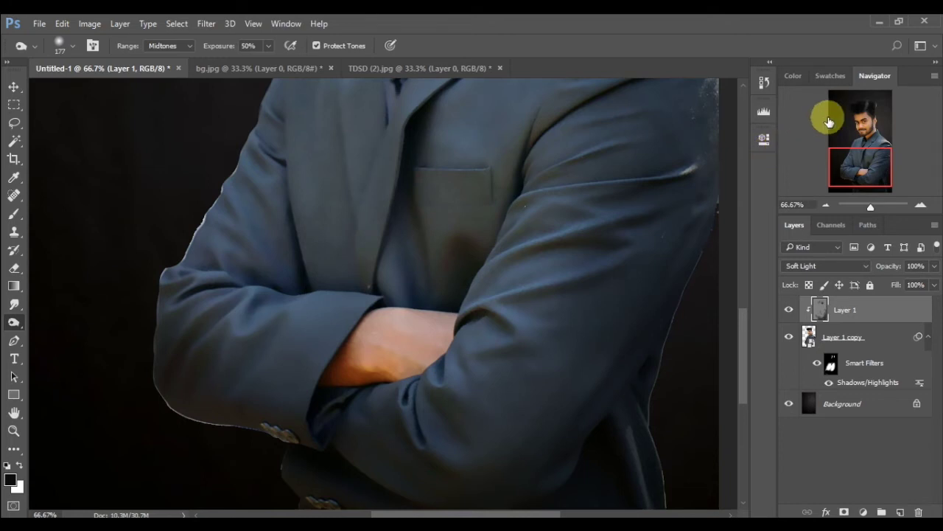
Burn along the neck edge, then dodge the collar, neck edge and lapel.
drag(857, 164, 848, 145)
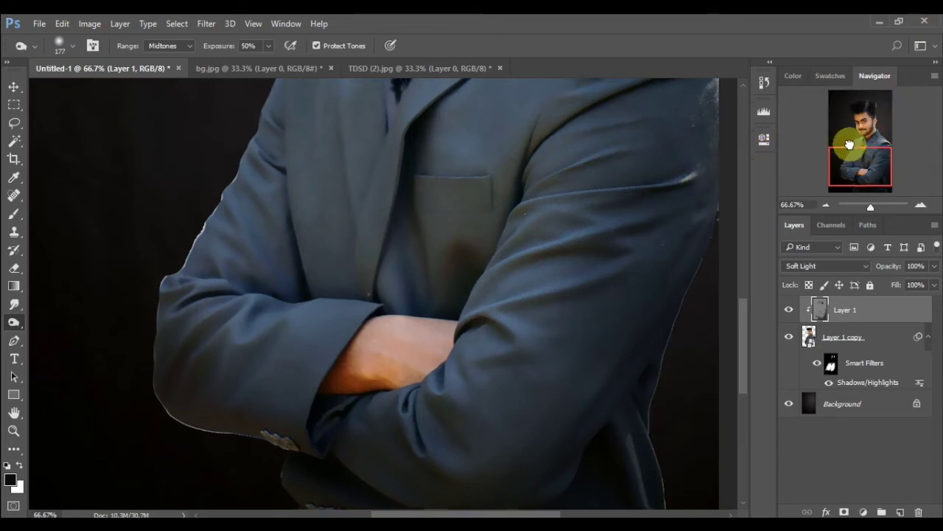
click(849, 144)
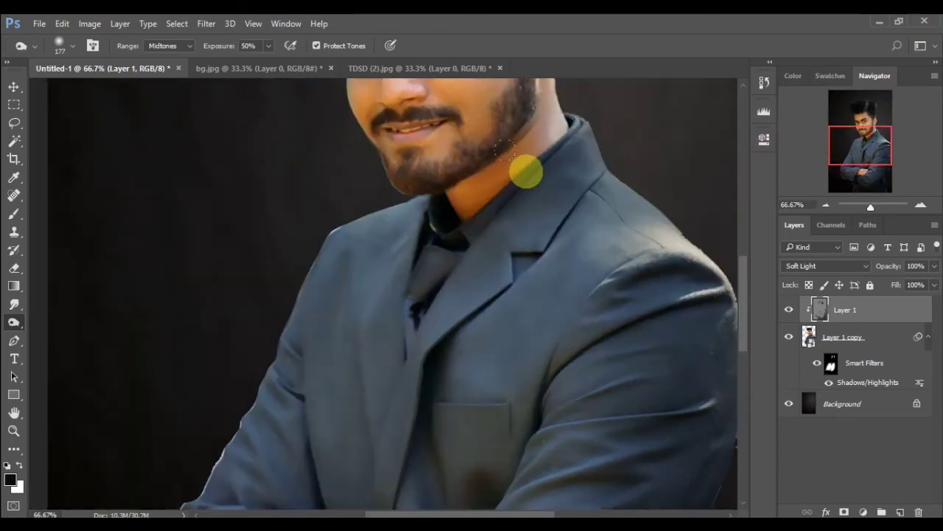
drag(509, 150, 555, 118)
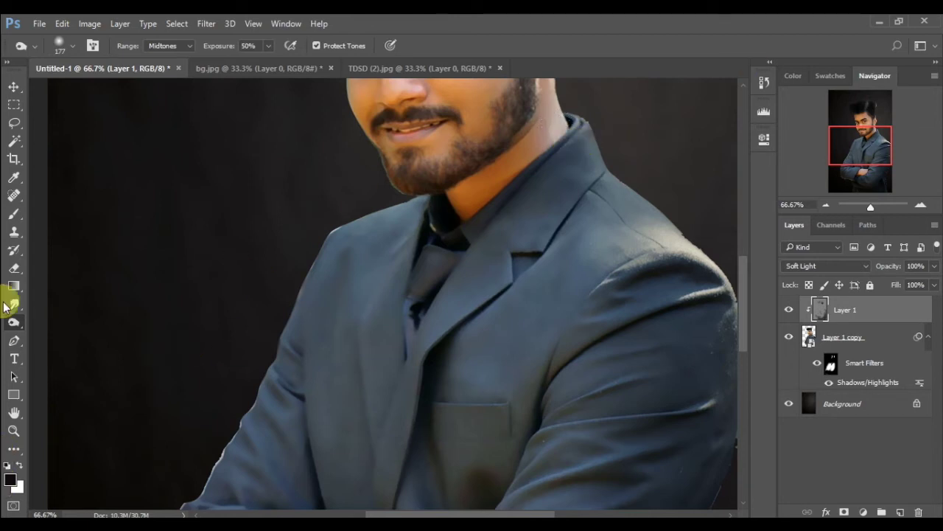
right_click(9, 325)
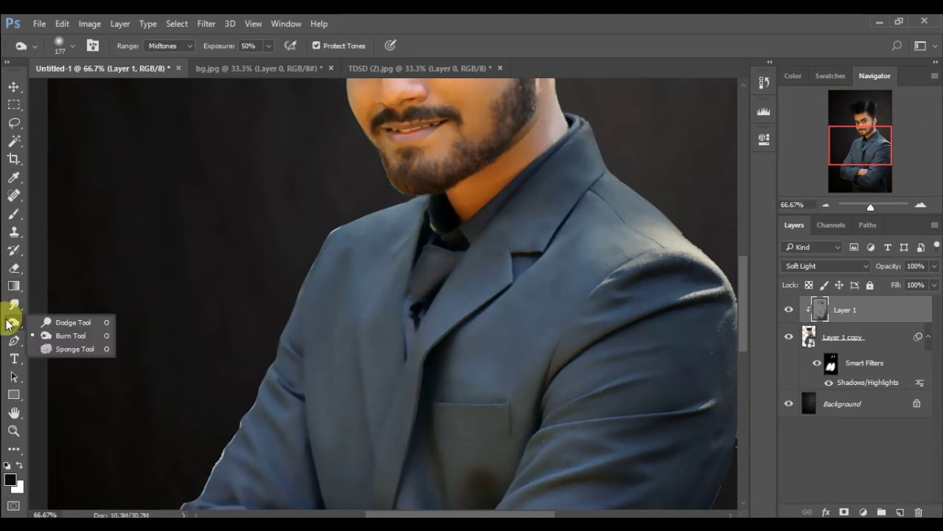
click(59, 322)
mouse_move(556, 173)
mouse_down()
mouse_move(548, 194)
mouse_move(605, 141)
mouse_move(506, 224)
mouse_move(596, 122)
mouse_move(527, 221)
mouse_move(554, 200)
mouse_move(529, 240)
mouse_move(472, 261)
mouse_move(526, 206)
mouse_up()
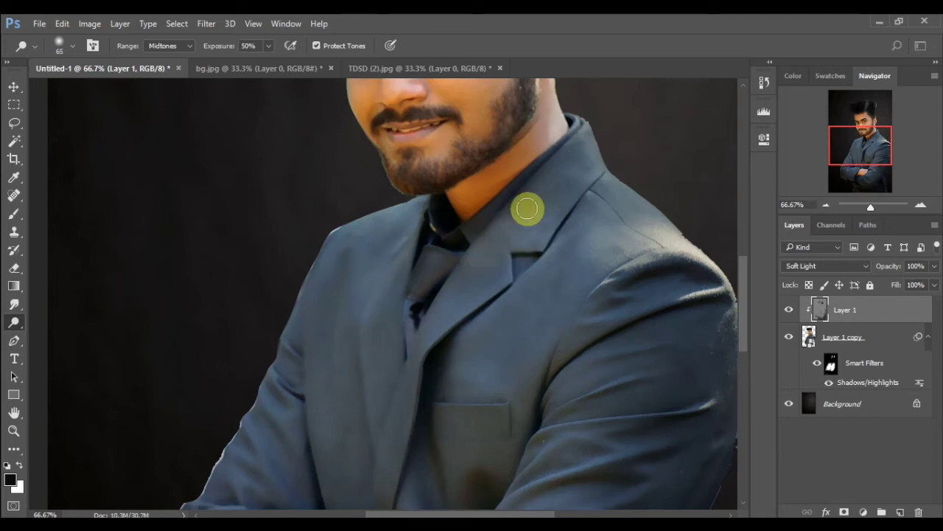
mouse_move(520, 292)
mouse_down()
mouse_move(430, 278)
mouse_move(507, 218)
mouse_move(442, 290)
mouse_up()
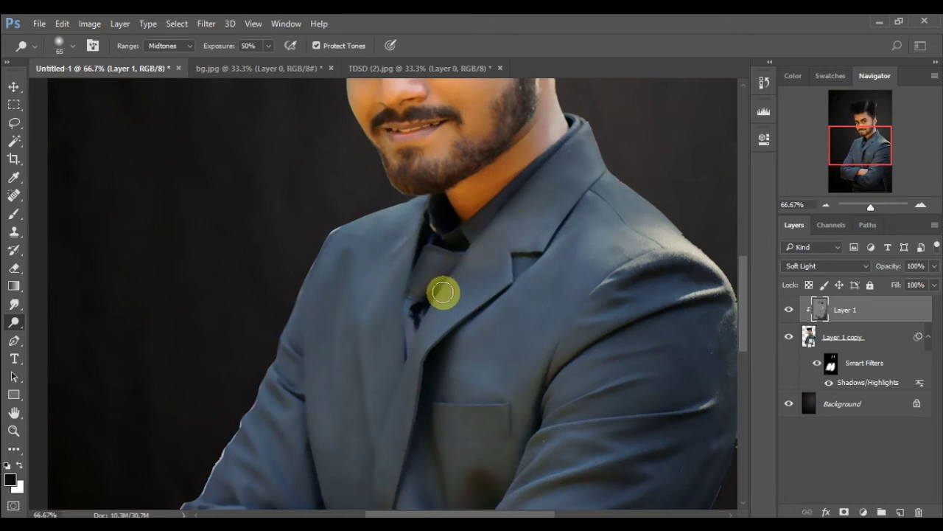
Lower dodge exposure to 11% and gently lighten the lapel up toward the shoulder.
drag(267, 46, 243, 61)
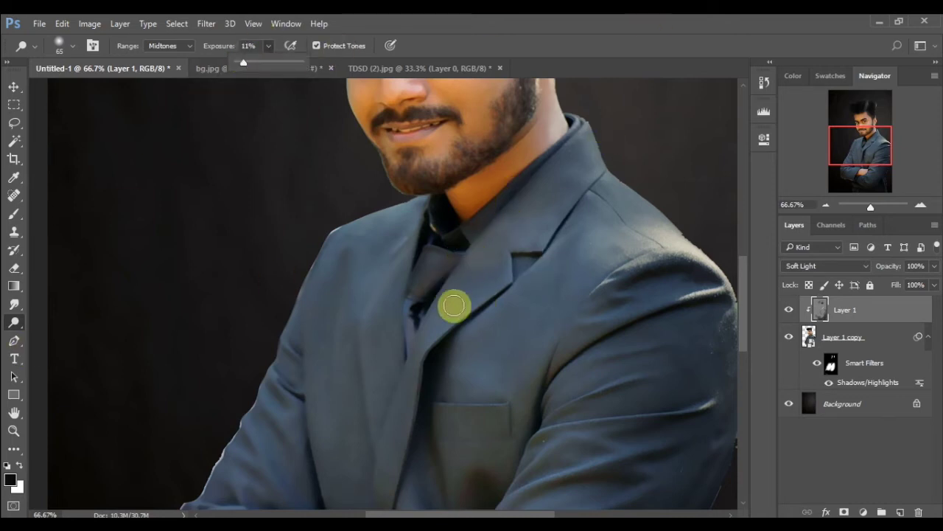
mouse_move(453, 301)
mouse_down()
mouse_move(539, 234)
mouse_move(455, 273)
mouse_move(476, 246)
mouse_move(634, 134)
mouse_move(466, 349)
mouse_up()
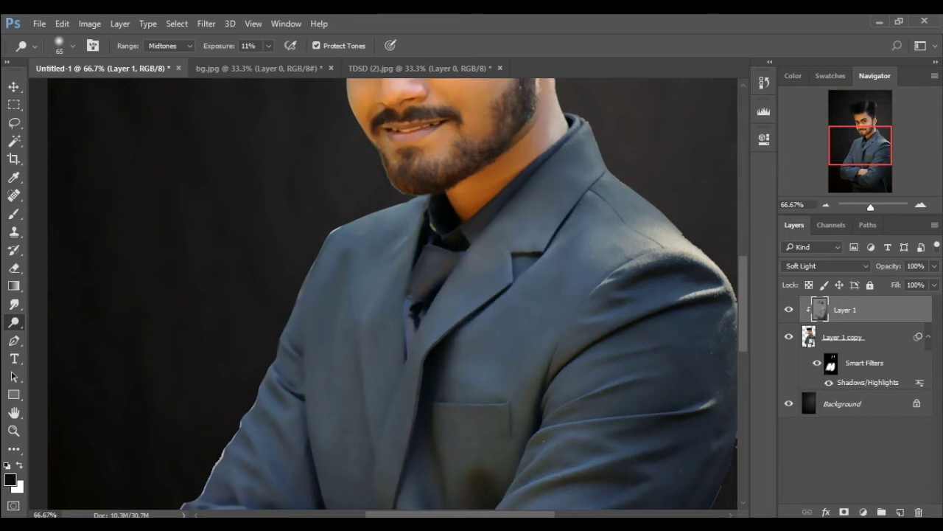
mouse_move(420, 469)
mouse_down()
mouse_move(504, 401)
mouse_move(532, 322)
mouse_move(558, 330)
mouse_up()
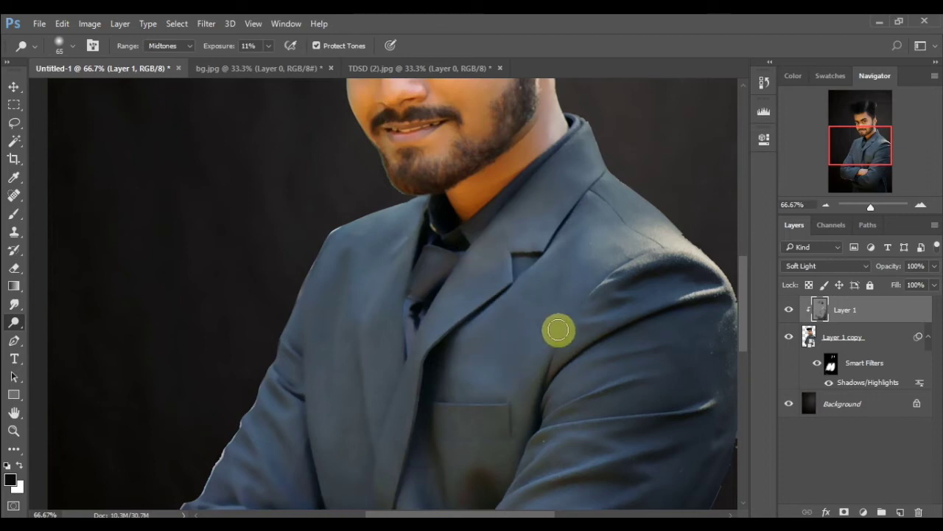
Switch back to Burn with a 47 px brush and zoom in close on the collar and lapel.
right_click(15, 327)
click(41, 335)
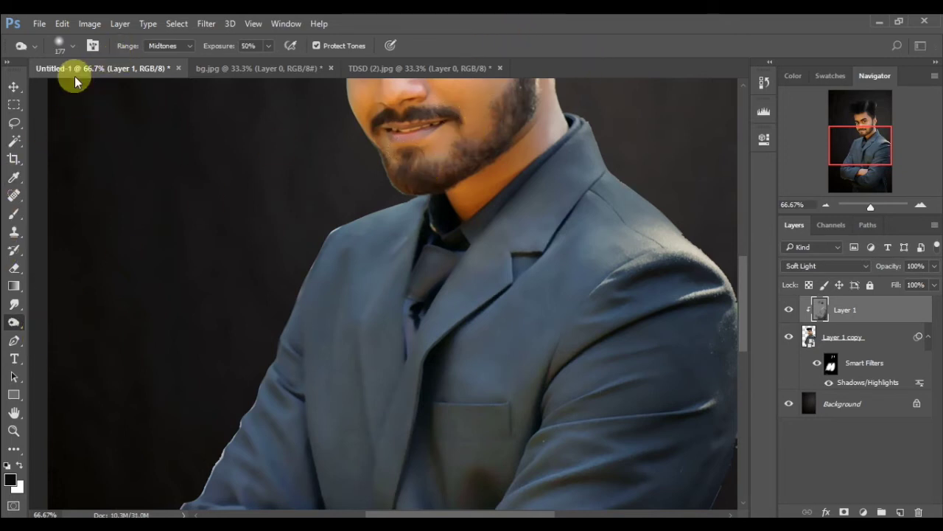
click(73, 46)
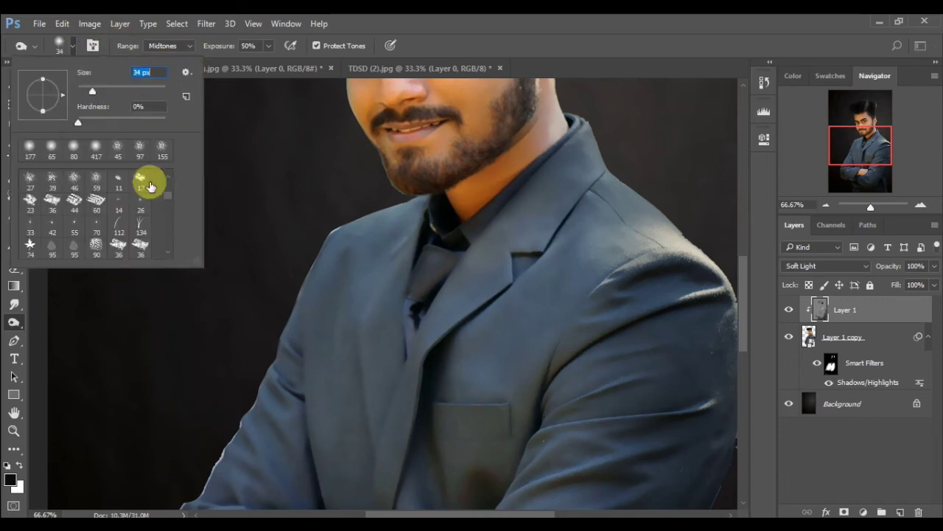
drag(92, 92, 104, 92)
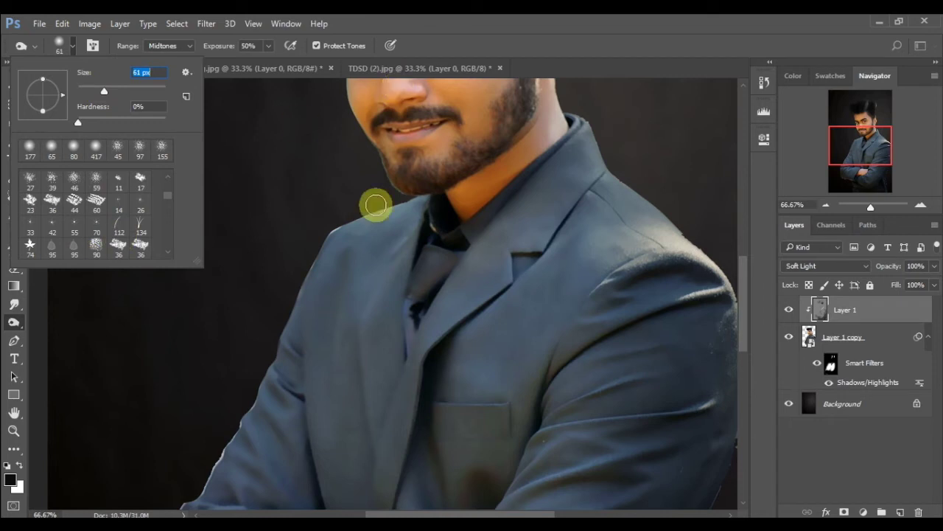
click(409, 161)
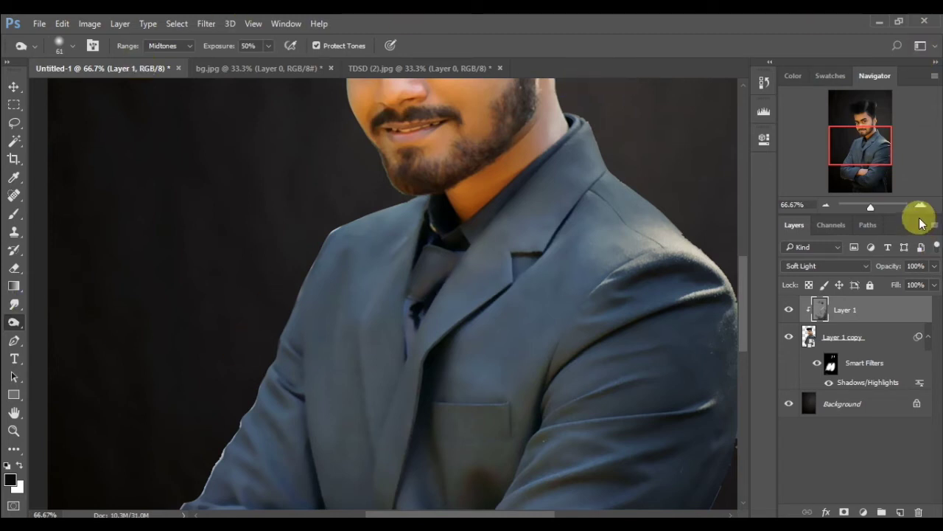
click(921, 205)
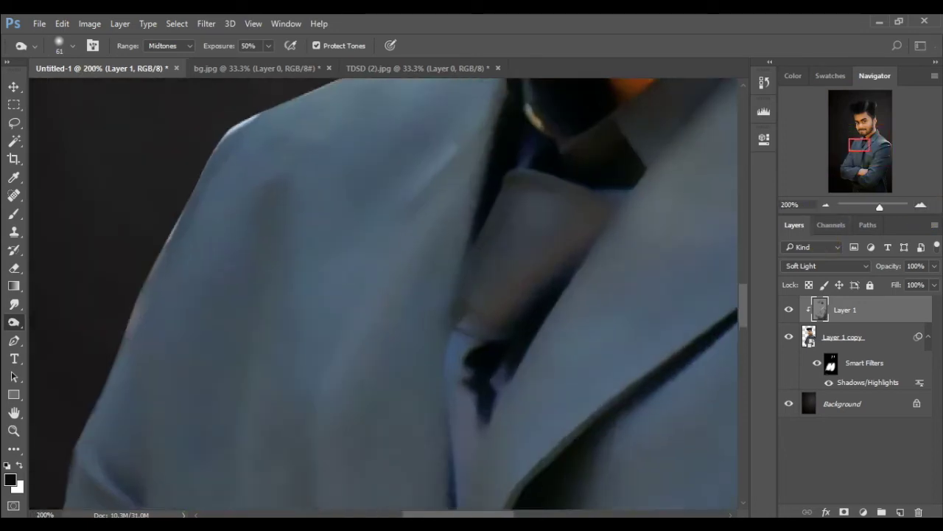
Set the burn brush to 36 px and darken the inner eyebrow.
drag(860, 152, 863, 121)
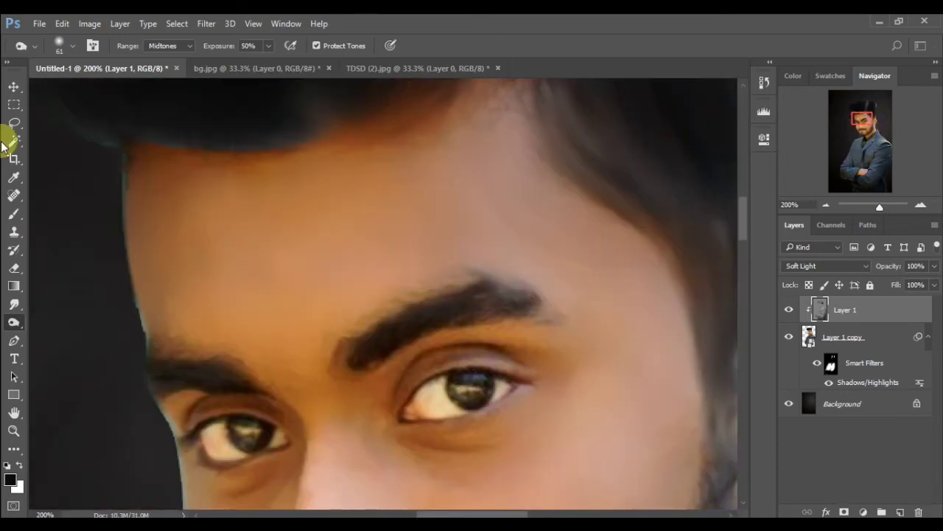
click(63, 49)
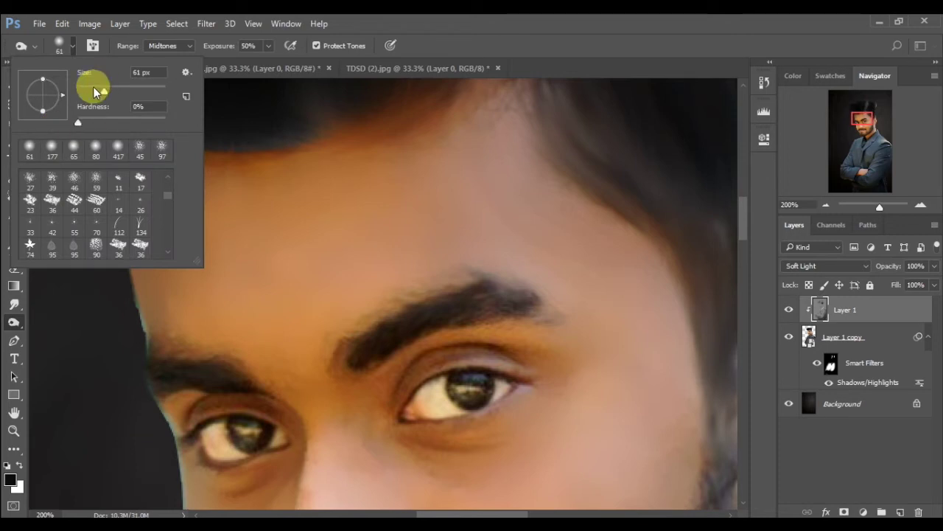
drag(94, 92, 93, 91)
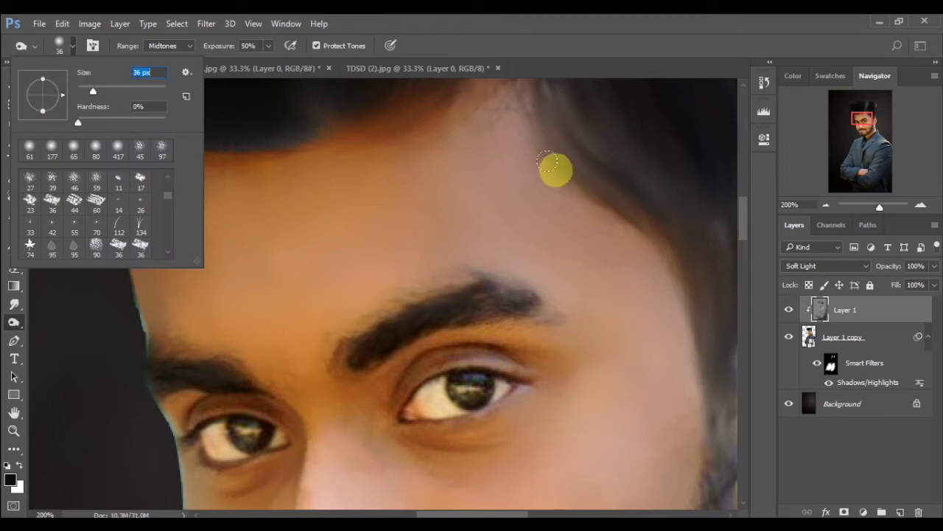
click(458, 380)
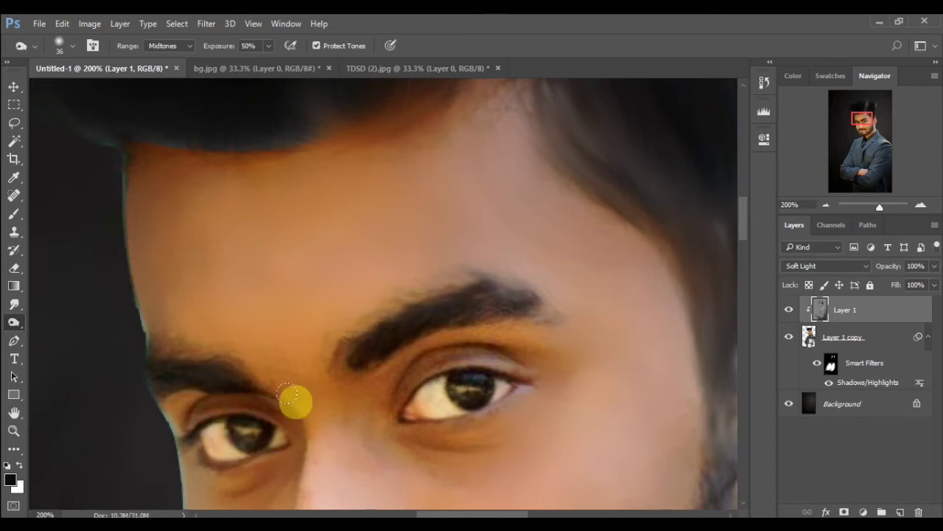
drag(352, 347, 396, 320)
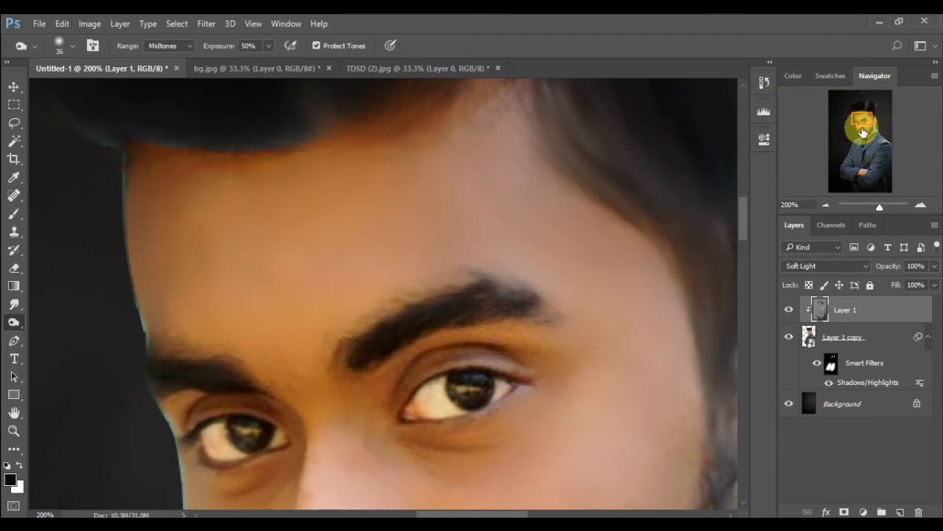
Raise burn exposure to 84% and set the brush size to 83 px.
drag(861, 117, 874, 120)
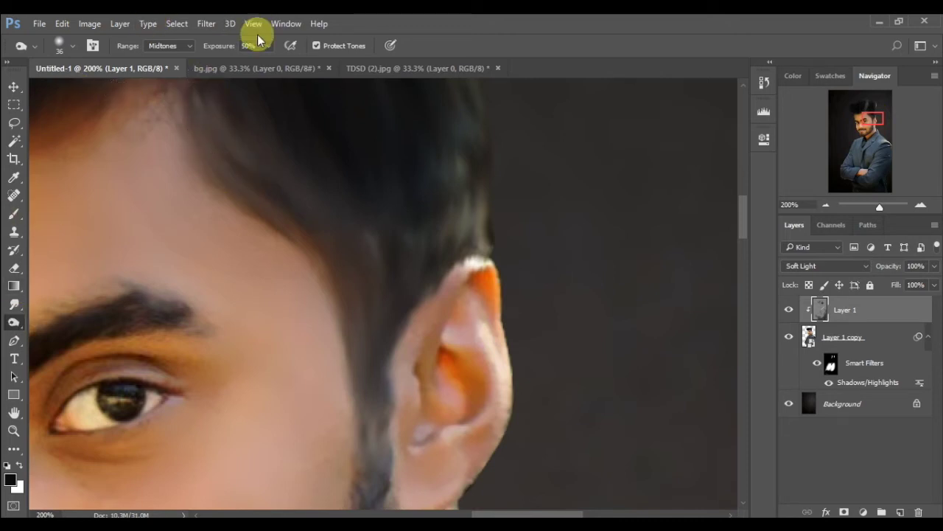
drag(270, 47, 288, 59)
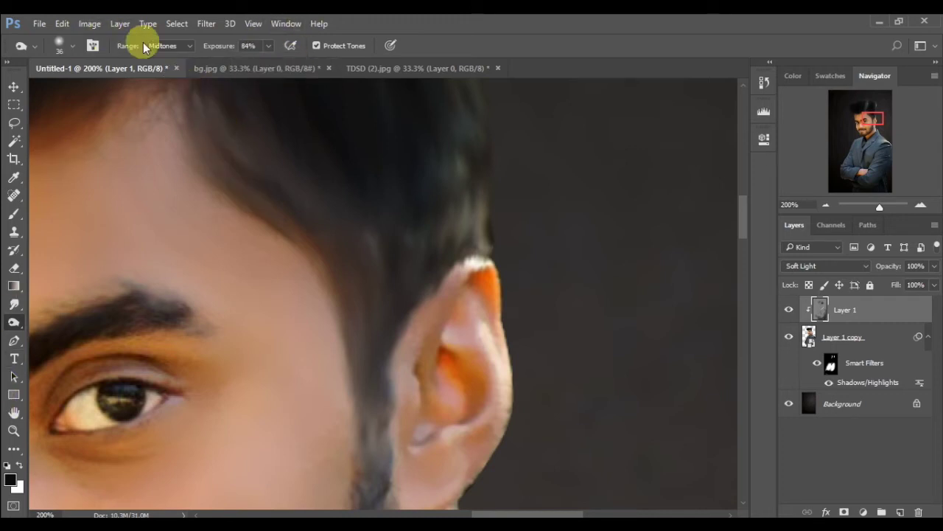
click(72, 45)
double_click(137, 72)
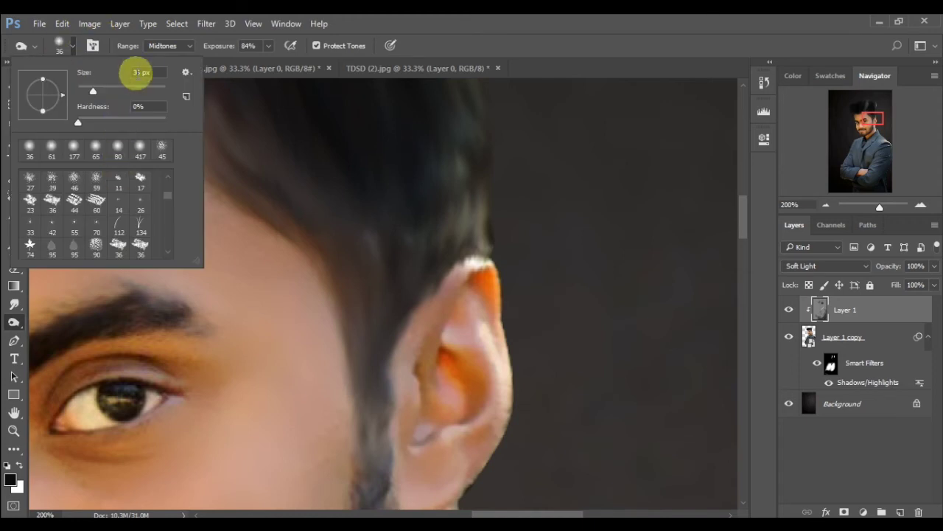
click(346, 167)
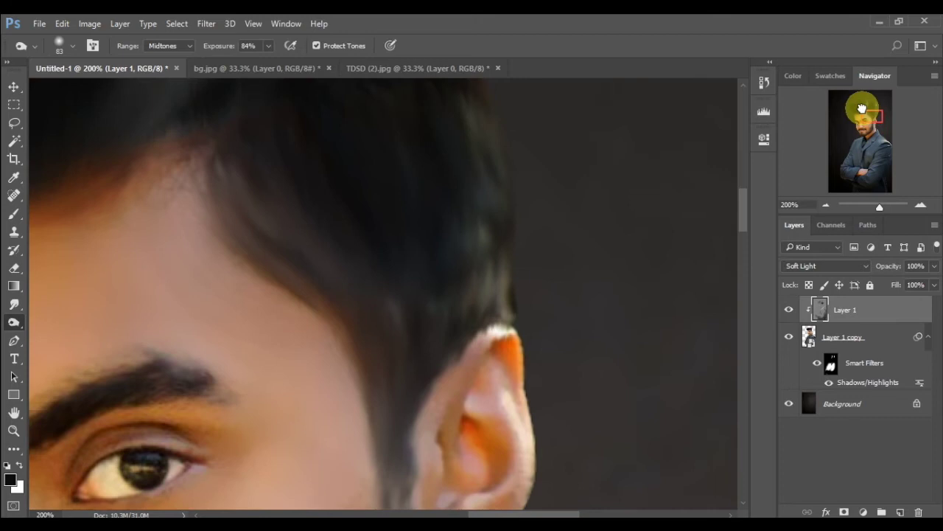
Burn the beard and cheek, then shrink the brush to 17 px.
drag(863, 110, 860, 102)
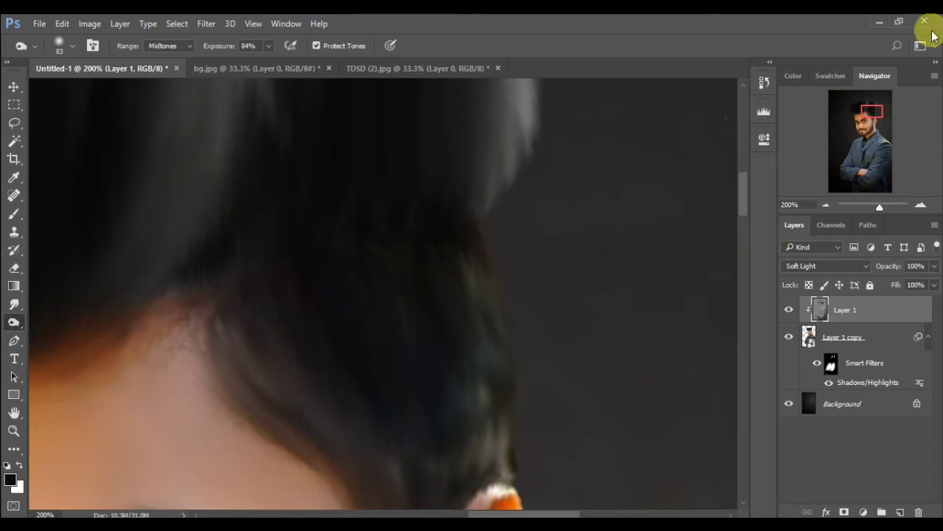
drag(881, 98, 862, 129)
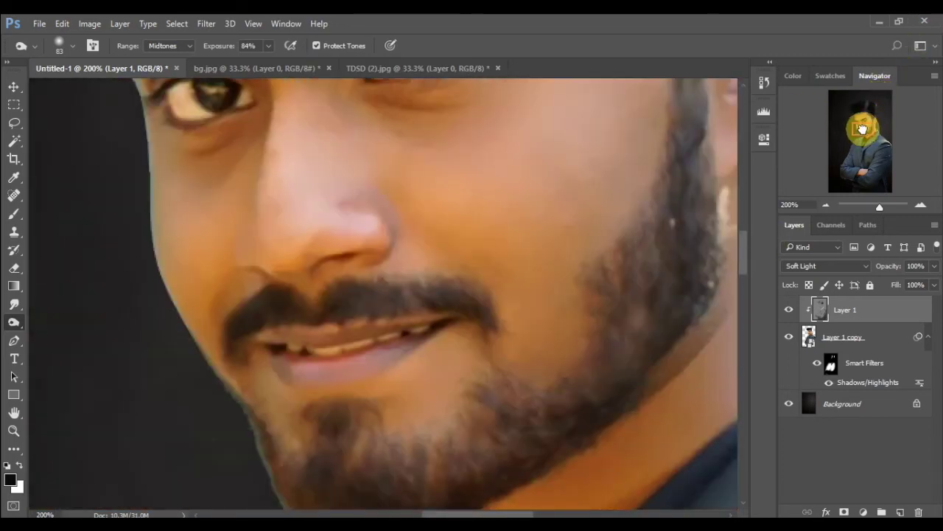
mouse_move(663, 269)
mouse_down()
mouse_move(629, 236)
mouse_move(638, 212)
mouse_move(515, 376)
mouse_move(355, 450)
mouse_move(310, 451)
mouse_up()
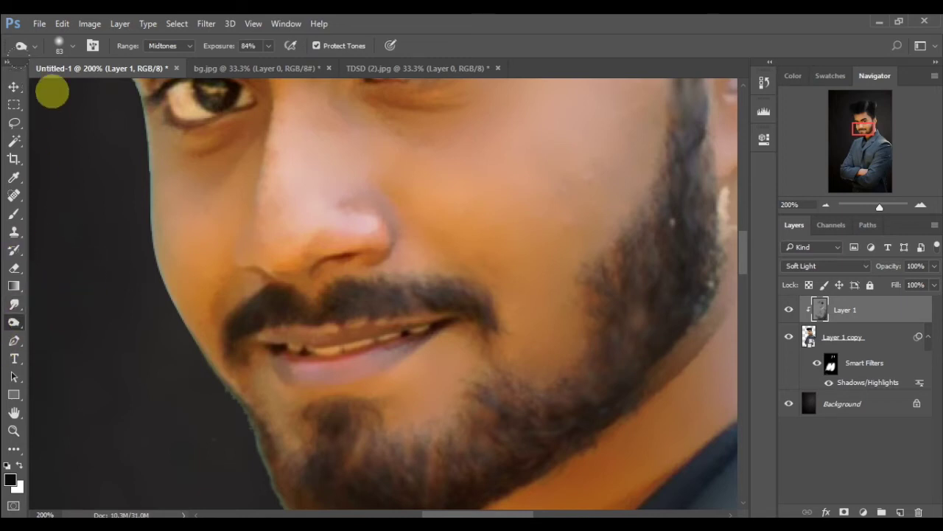
click(59, 46)
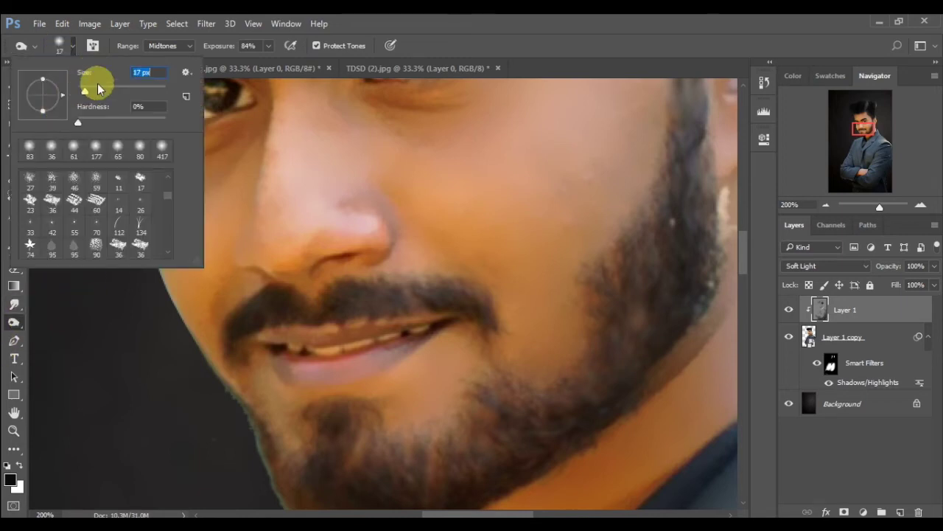
key(Return)
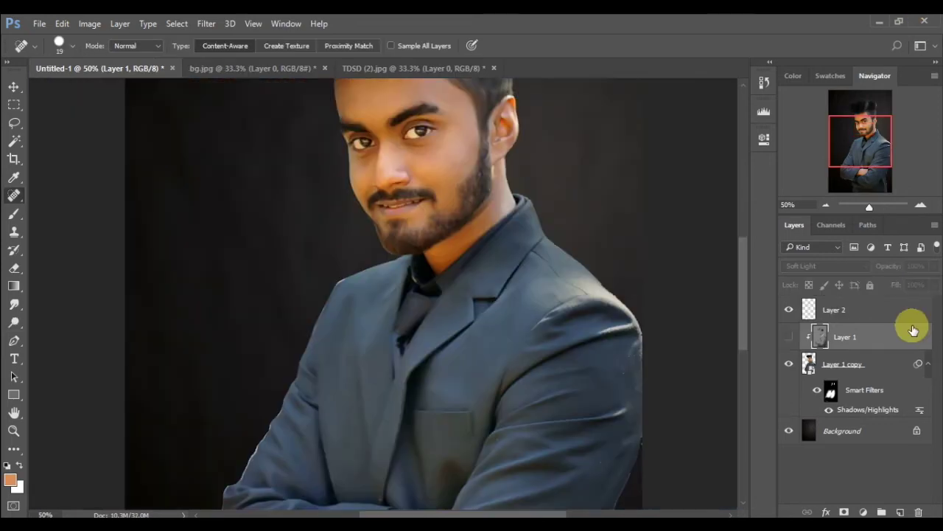
Remove the hidden Layer 1 and fold Layer 2 into the portrait layer.
drag(911, 336, 917, 511)
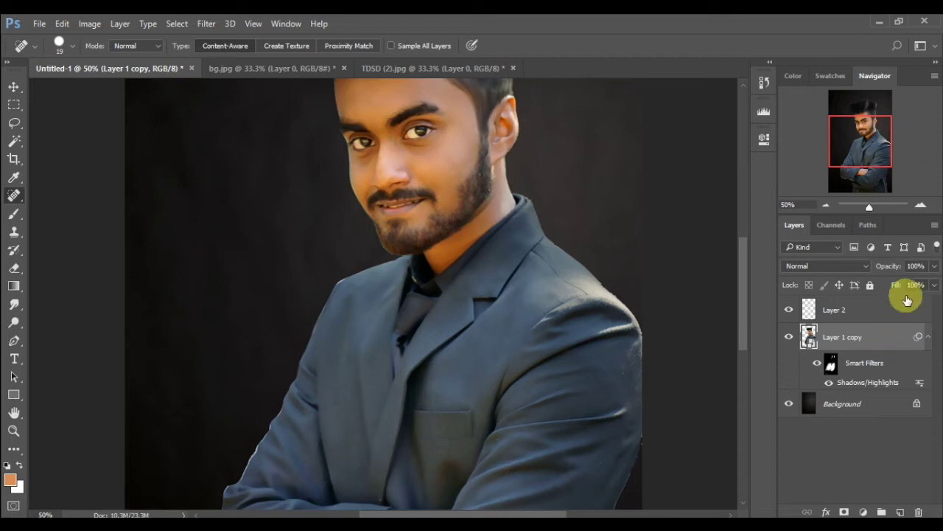
mouse_move(902, 304)
mouse_down()
mouse_move(896, 382)
mouse_move(917, 510)
mouse_up()
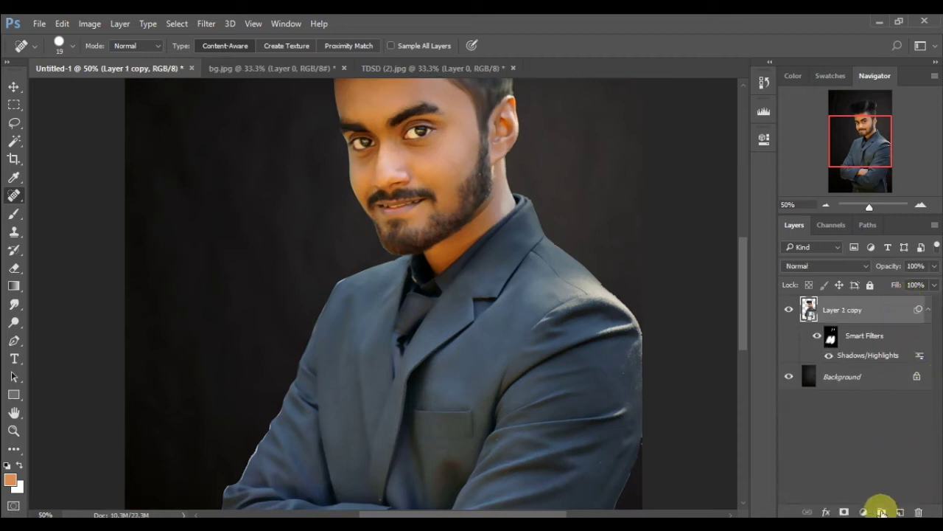
right_click(863, 313)
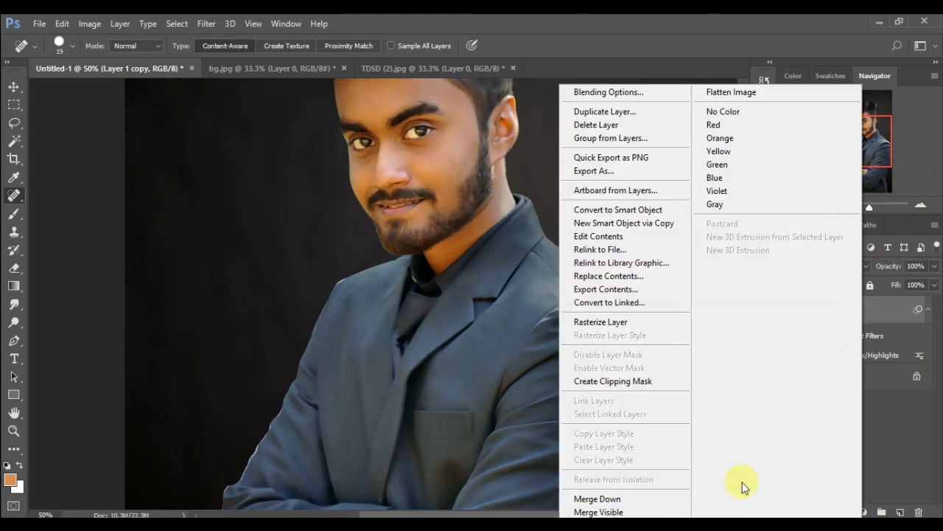
click(877, 431)
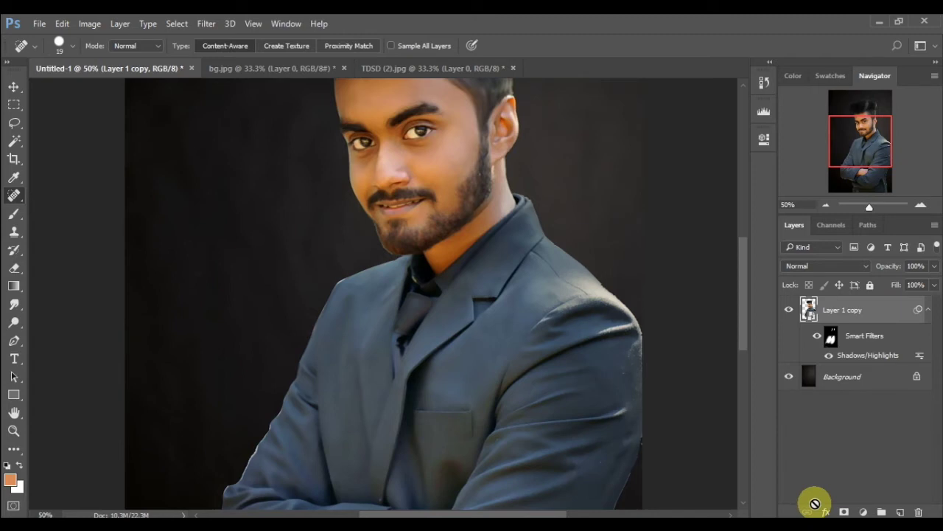
Duplicate Layer 1 copy, then merge the visible layers into Layer 1 copy 2 with Background shown again.
drag(898, 310, 900, 511)
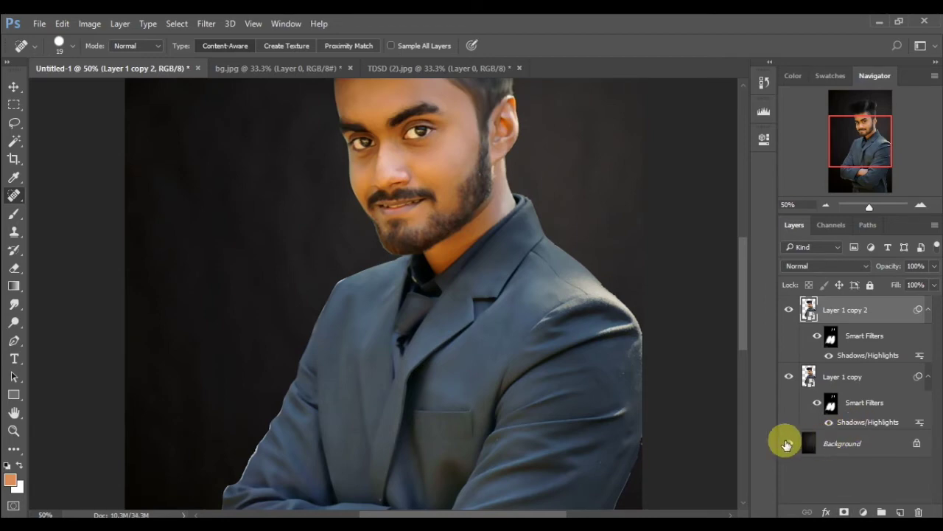
click(789, 443)
right_click(870, 315)
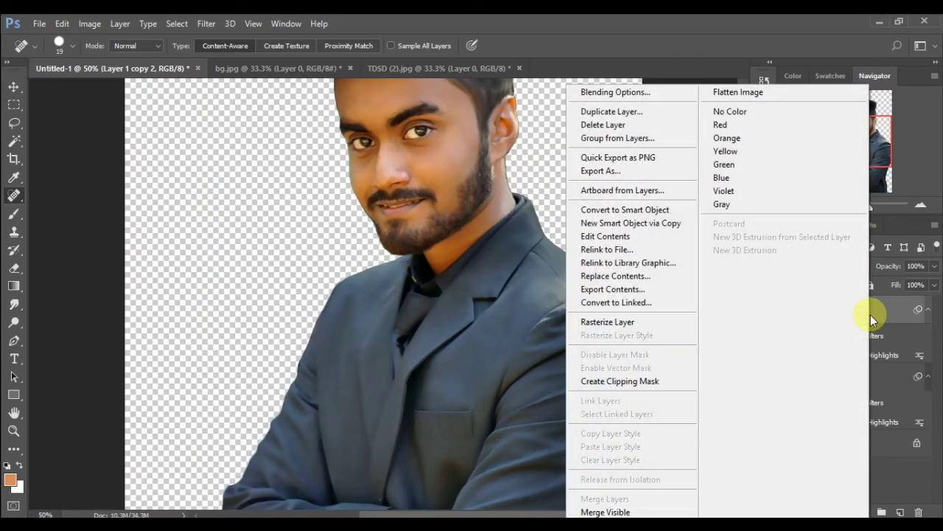
click(601, 501)
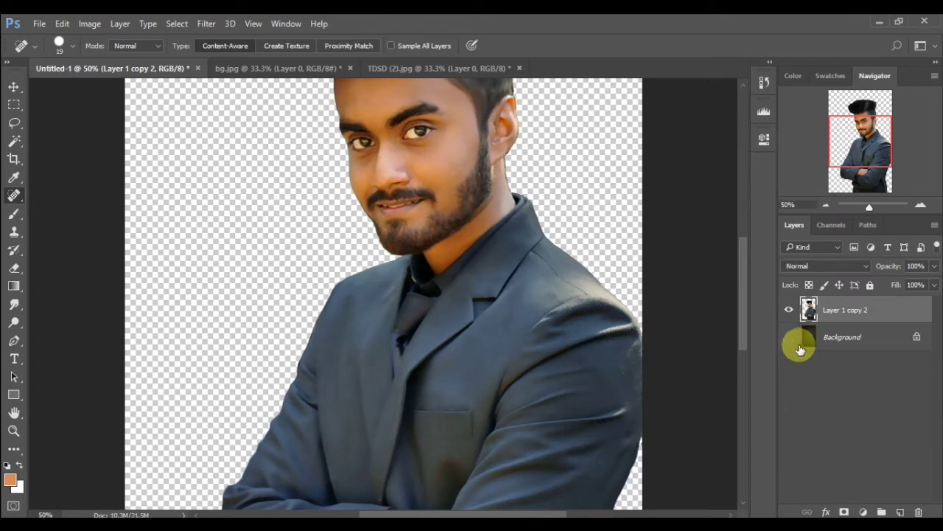
click(790, 338)
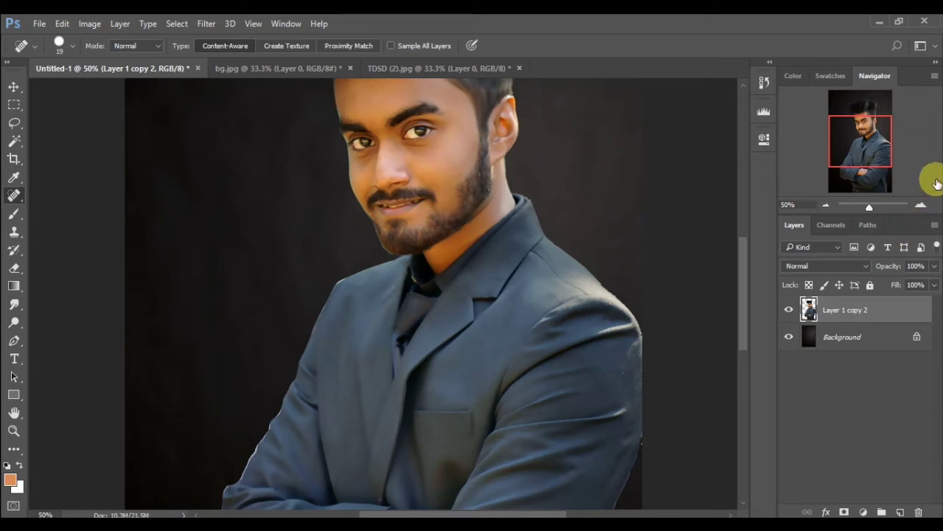
click(919, 207)
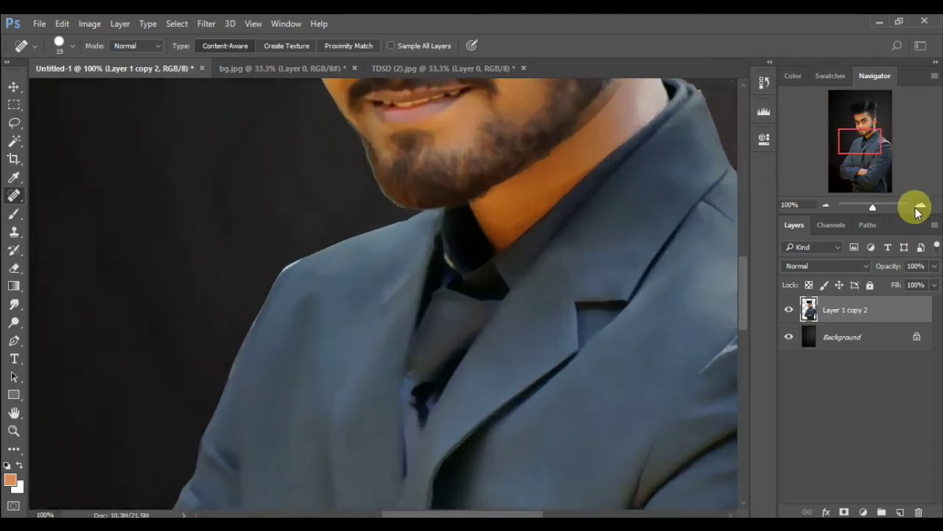
Trace the jacket's shoulder edge with a pen path and turn it into a selection.
click(919, 206)
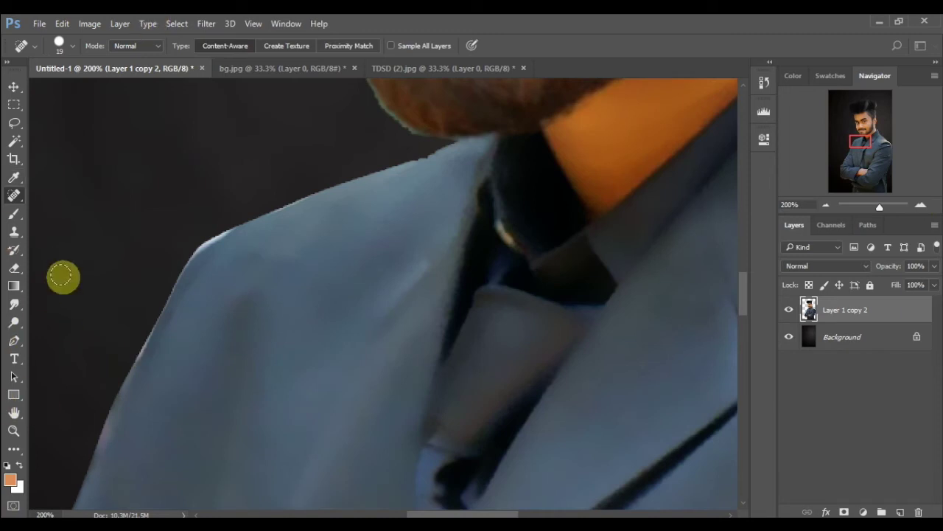
click(14, 341)
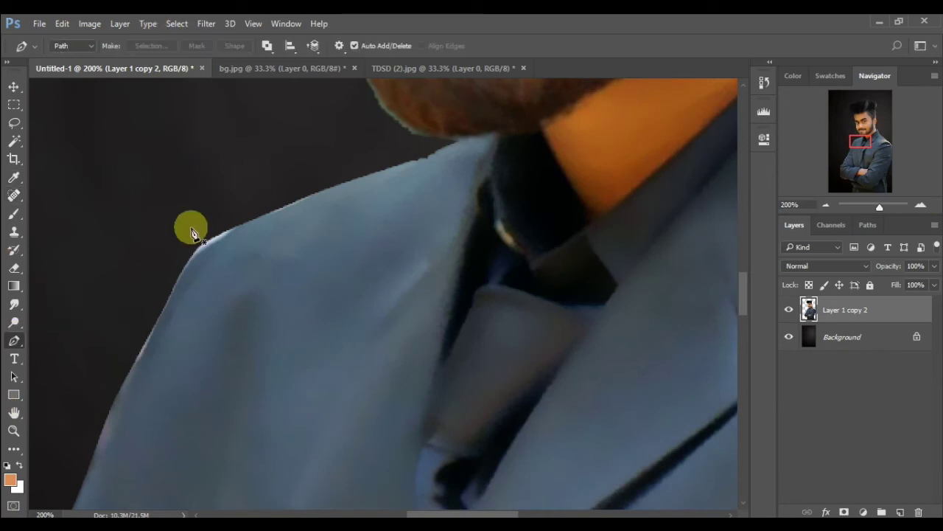
click(130, 366)
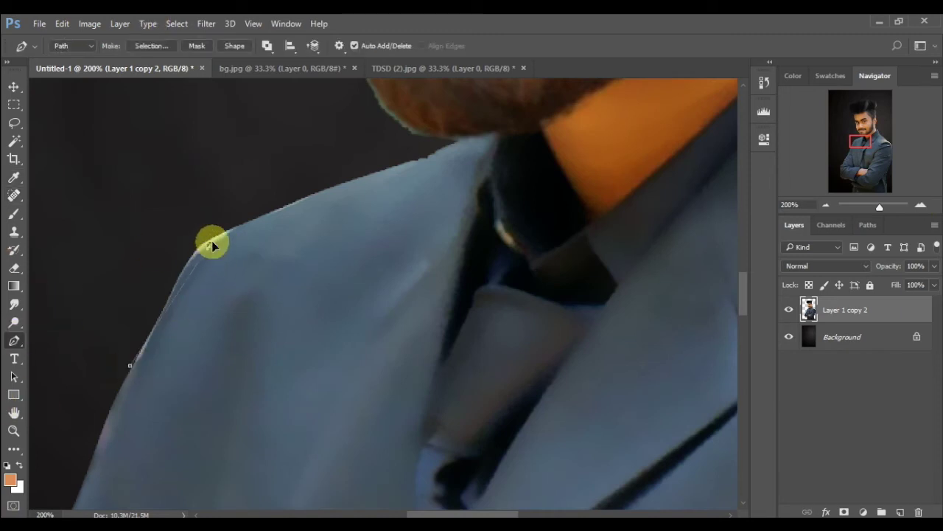
drag(210, 245, 245, 221)
drag(295, 197, 160, 214)
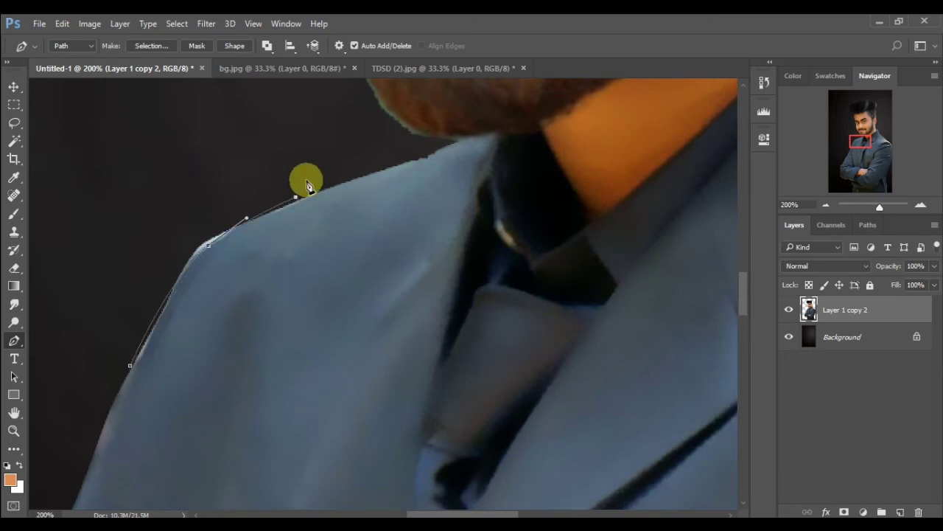
right_click(152, 308)
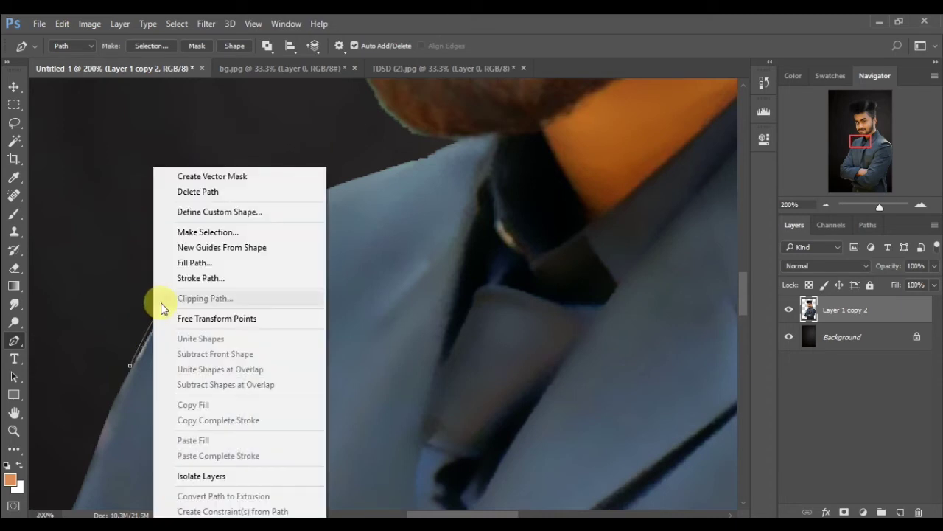
click(207, 231)
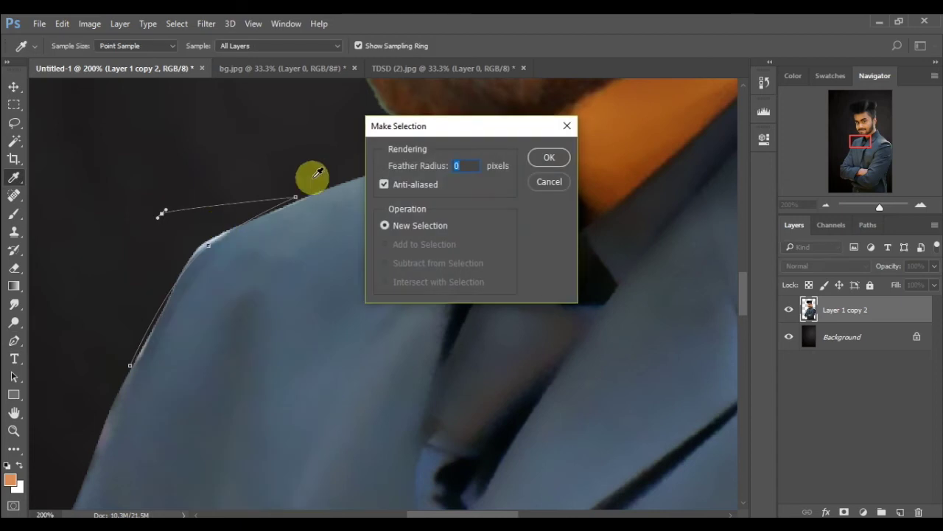
key(Return)
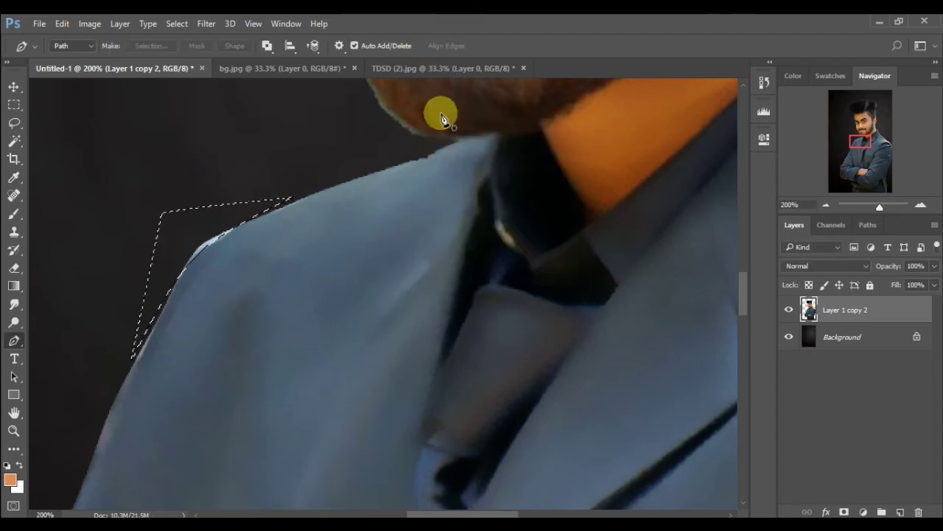
key(ctrl+d)
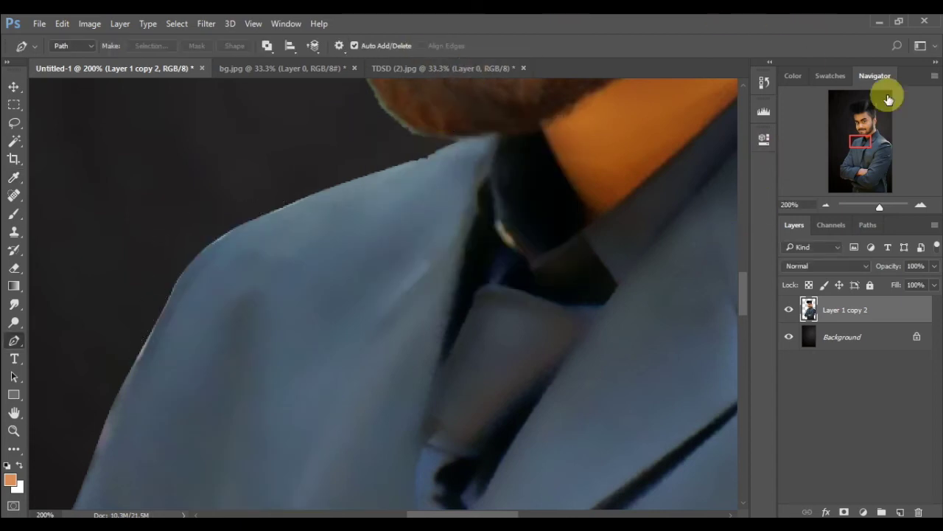
Trace a pen path up the folded sleeve edge from bottom to top.
drag(855, 146, 842, 165)
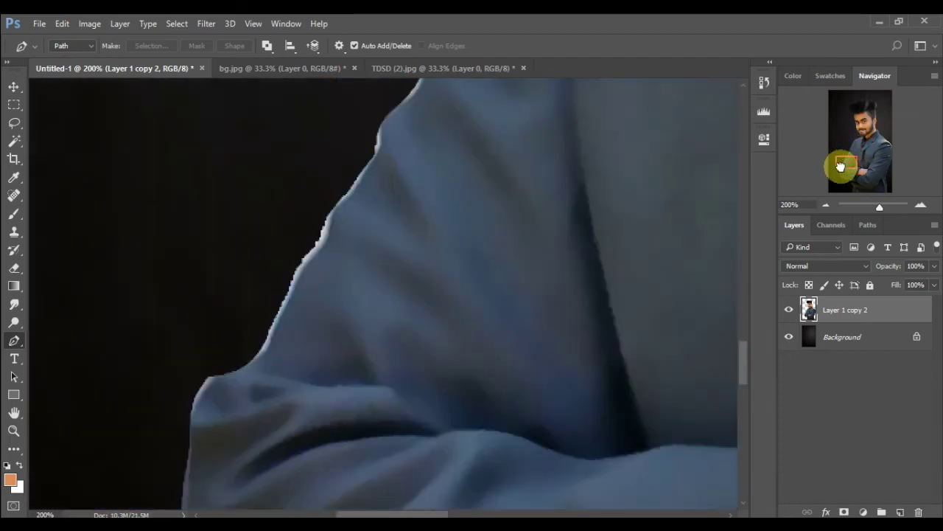
click(184, 424)
drag(211, 382, 218, 368)
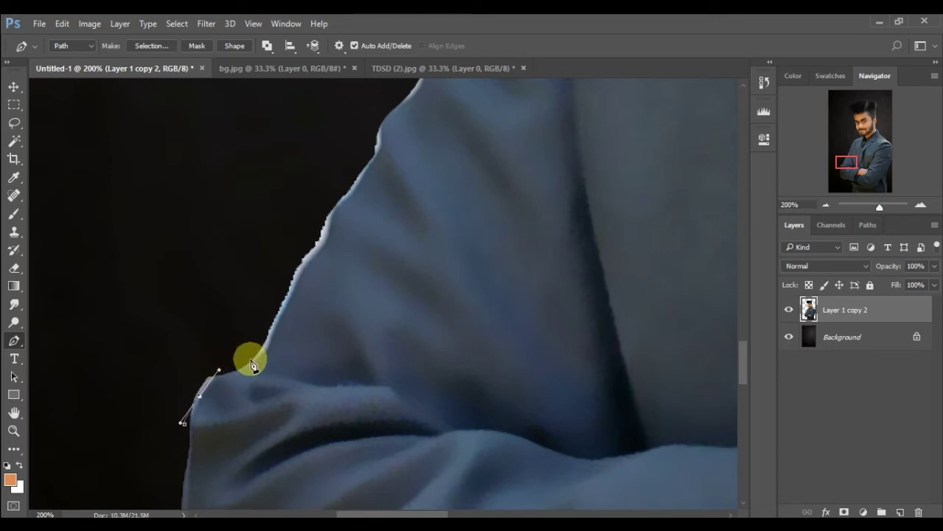
drag(251, 359, 267, 355)
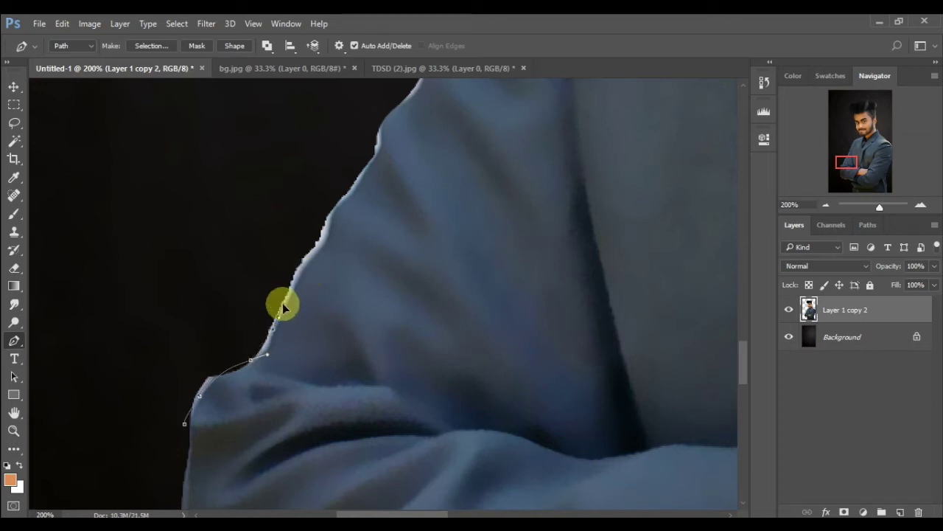
click(298, 285)
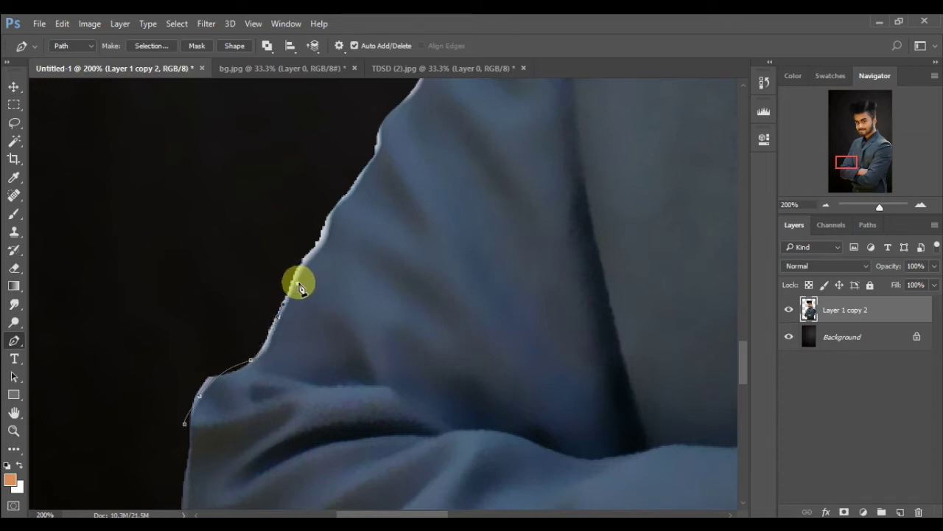
click(323, 242)
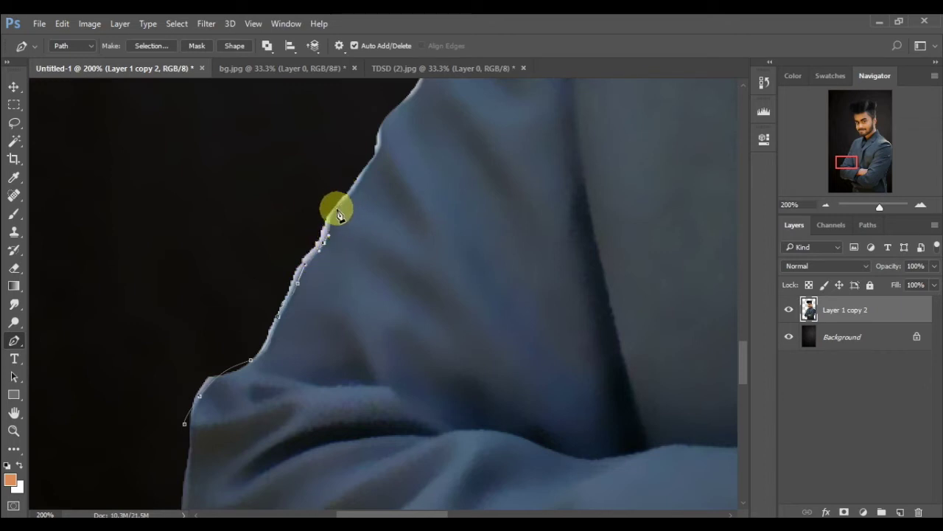
click(339, 204)
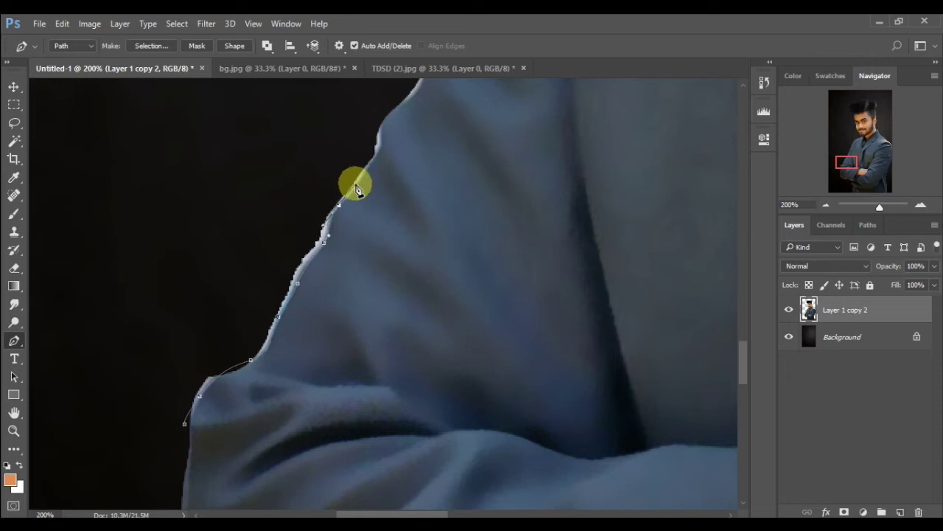
click(356, 183)
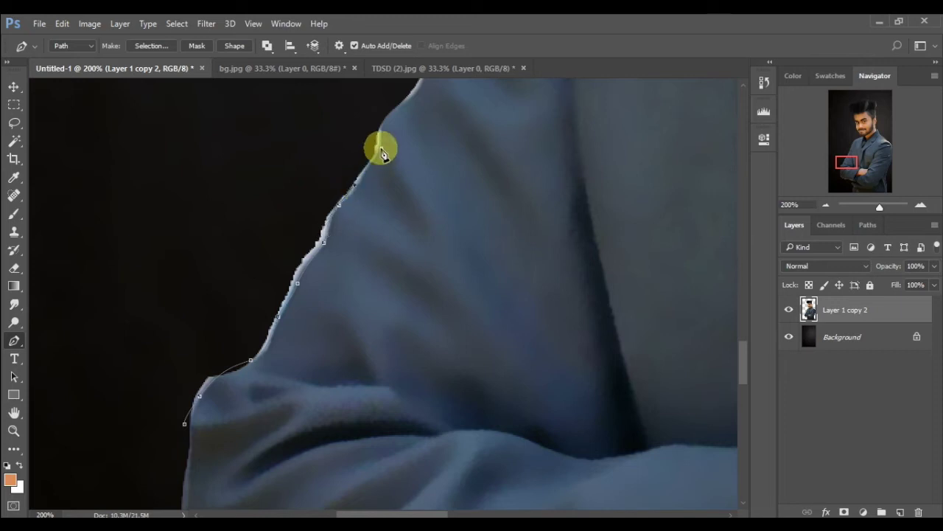
drag(382, 148, 382, 141)
click(388, 106)
Close the sleeve path through the dark background and convert it to a selection.
click(131, 251)
click(33, 456)
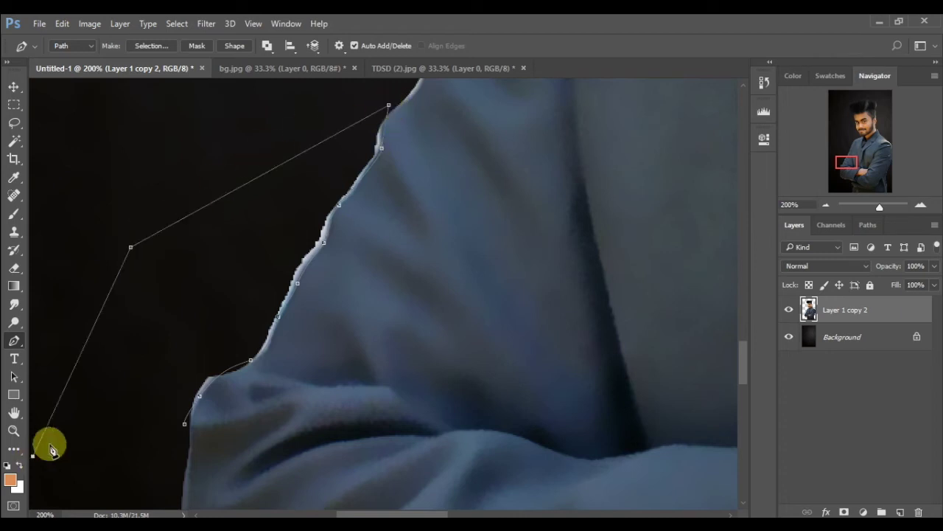
right_click(102, 416)
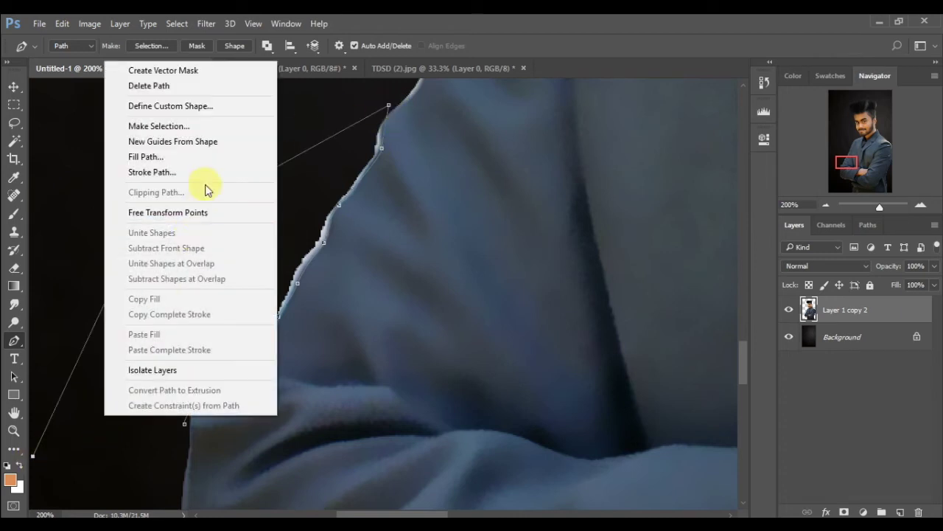
click(229, 124)
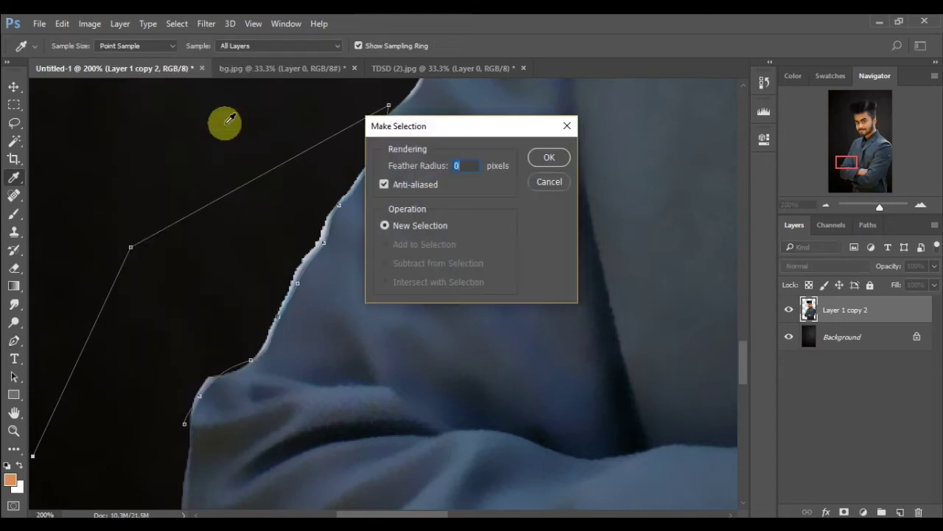
key(Return)
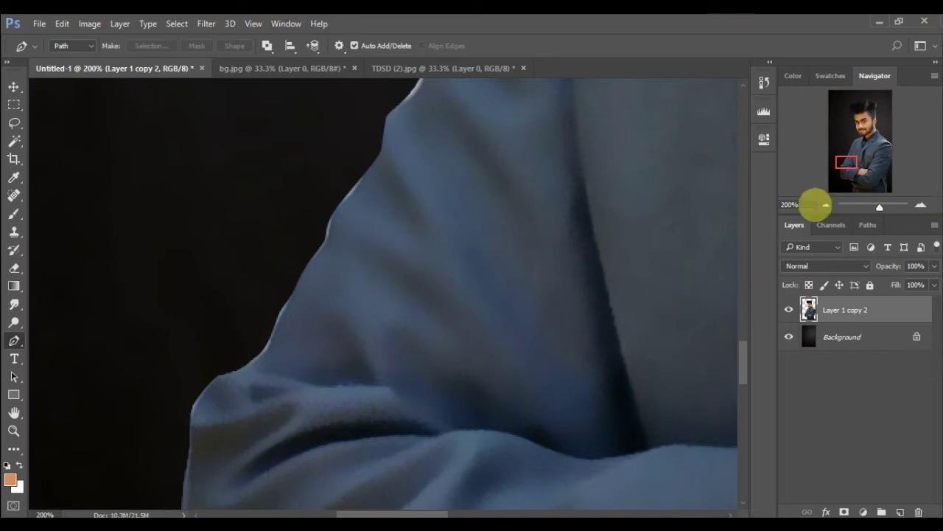
Outline the upper jacket edge with a curved pen path and make it a selection.
drag(853, 158, 856, 151)
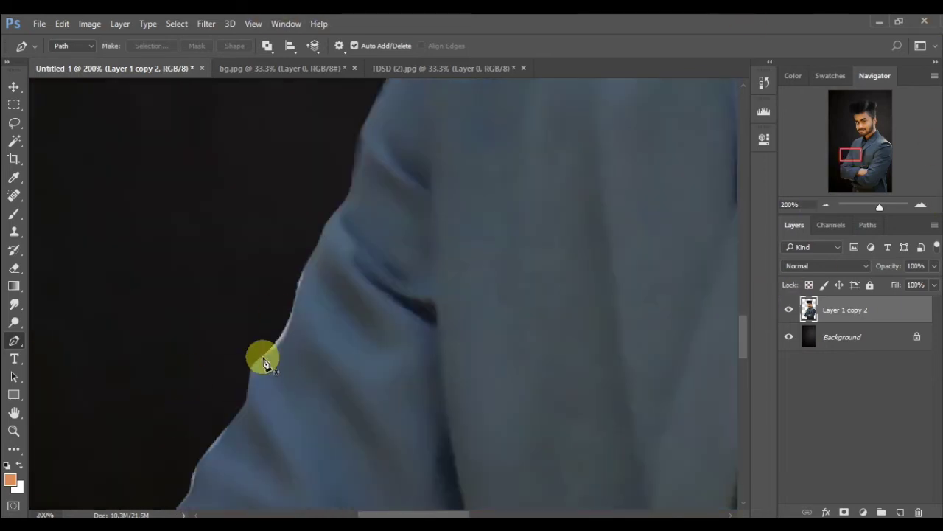
click(244, 391)
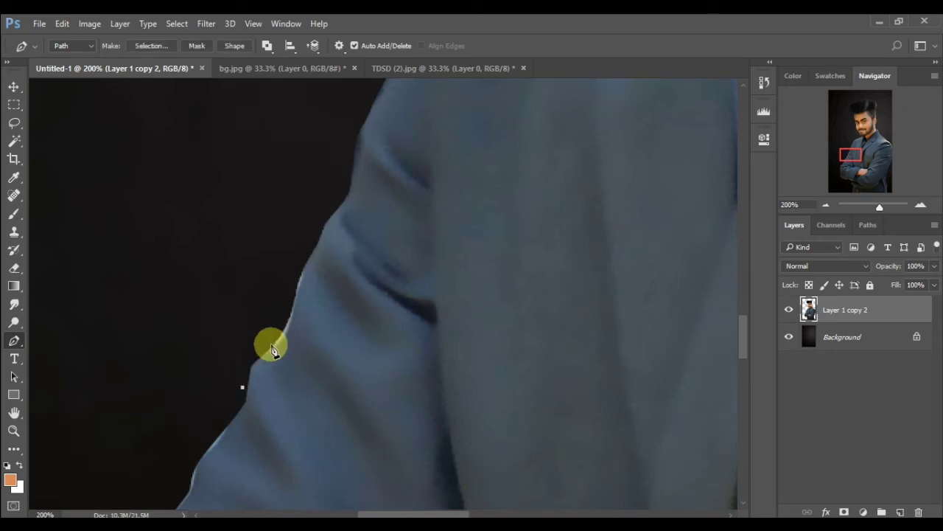
drag(273, 349, 276, 346)
drag(292, 314, 296, 291)
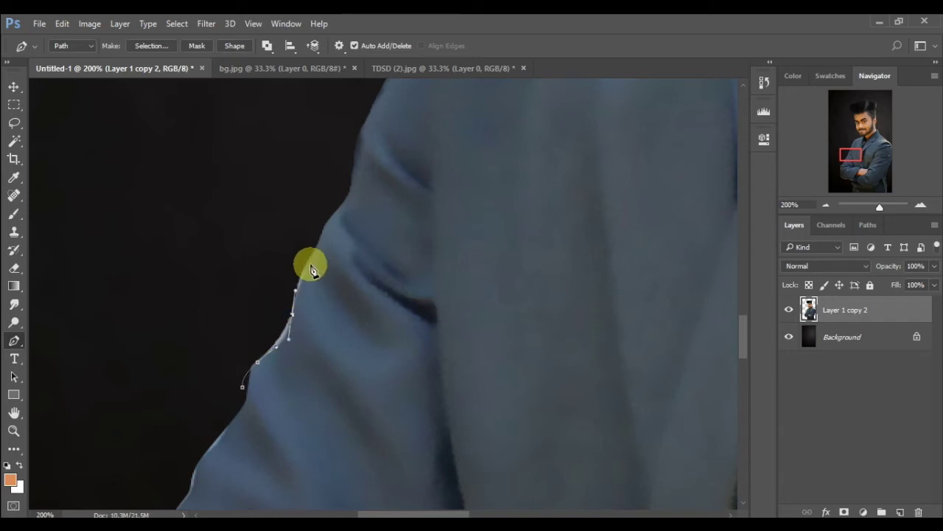
drag(319, 238, 292, 258)
right_click(243, 353)
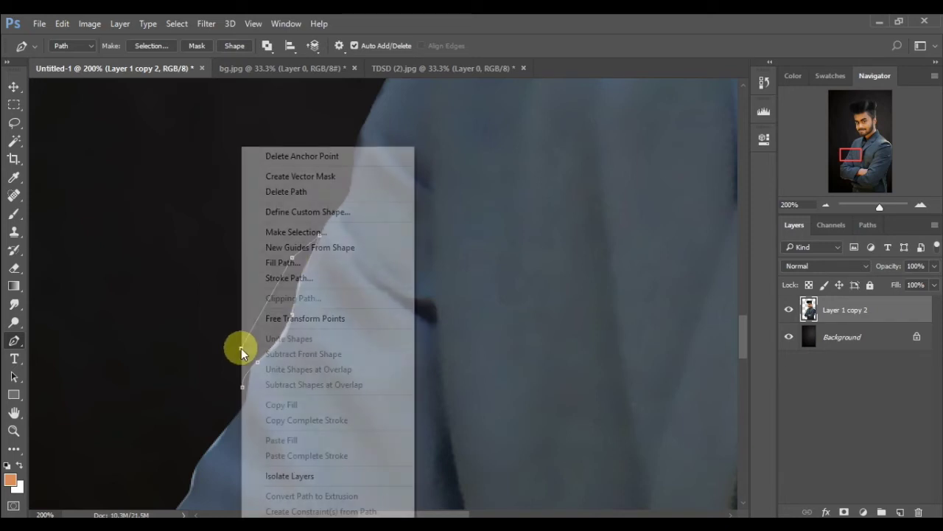
click(327, 230)
key(Return)
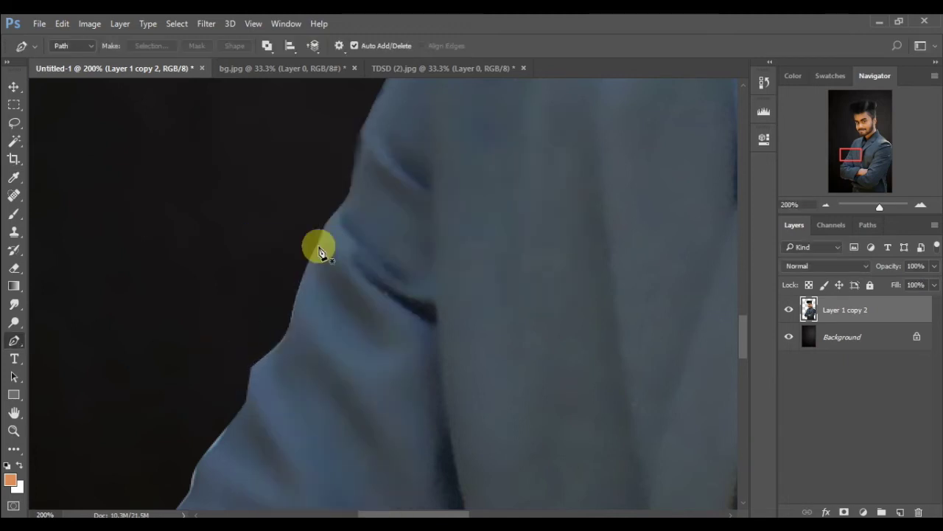
Draw a short path lower on the jacket edge and convert it to a selection.
click(246, 386)
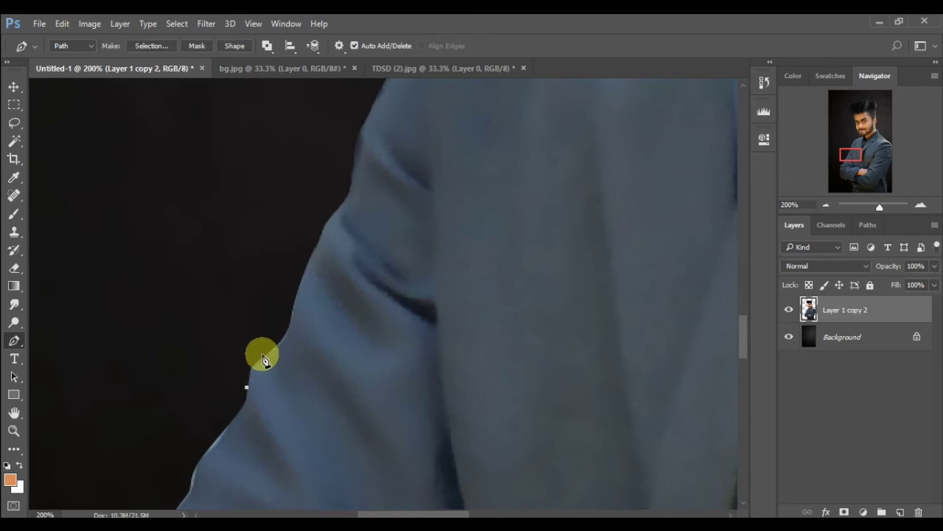
drag(264, 355, 276, 344)
click(205, 343)
right_click(205, 373)
click(296, 78)
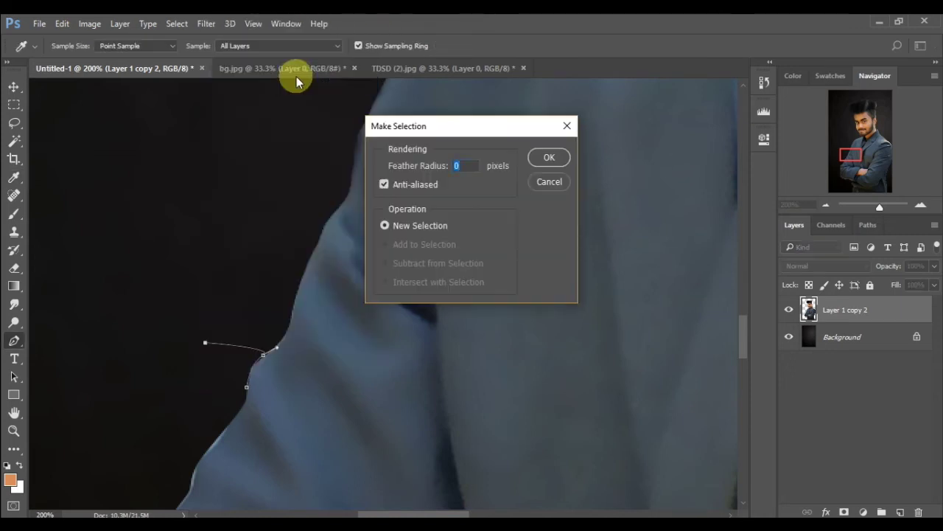
key(Return)
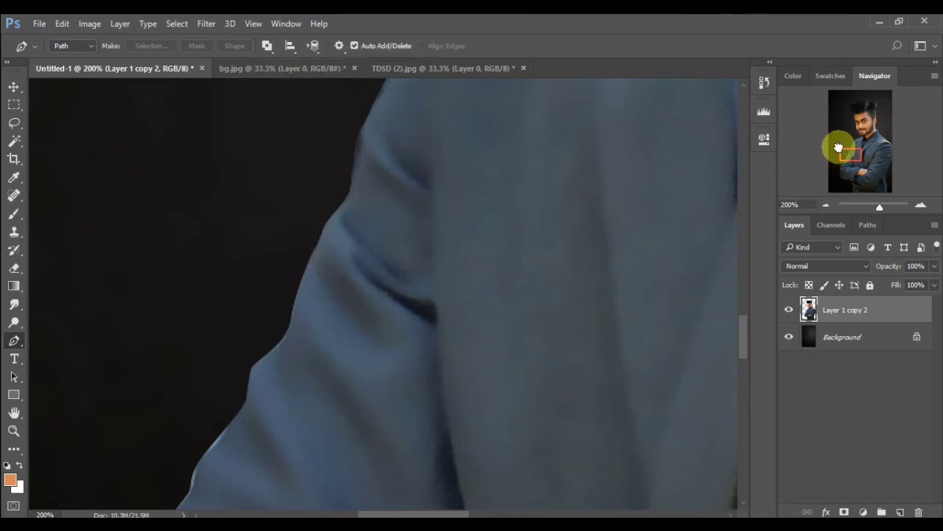
Enclose the fringe around the buttoned cuff with a pen path and make it a selection.
drag(839, 147, 839, 169)
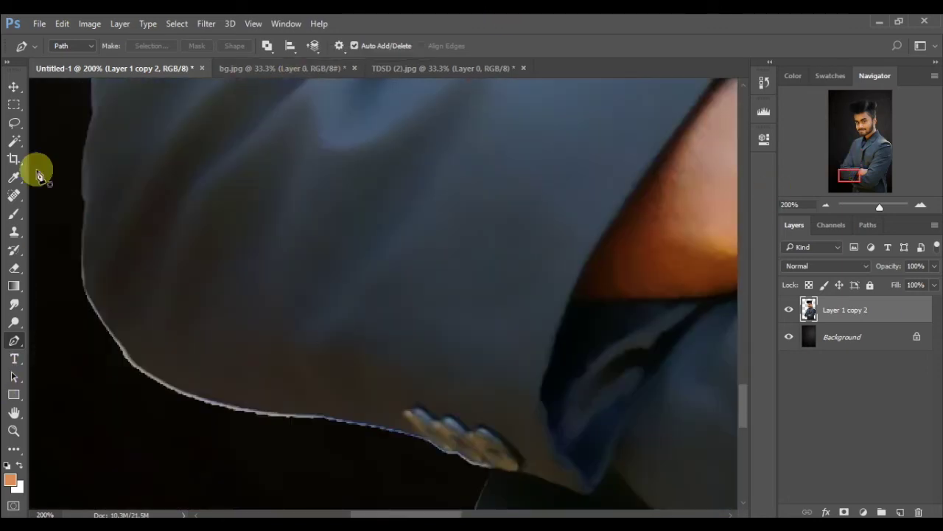
click(85, 204)
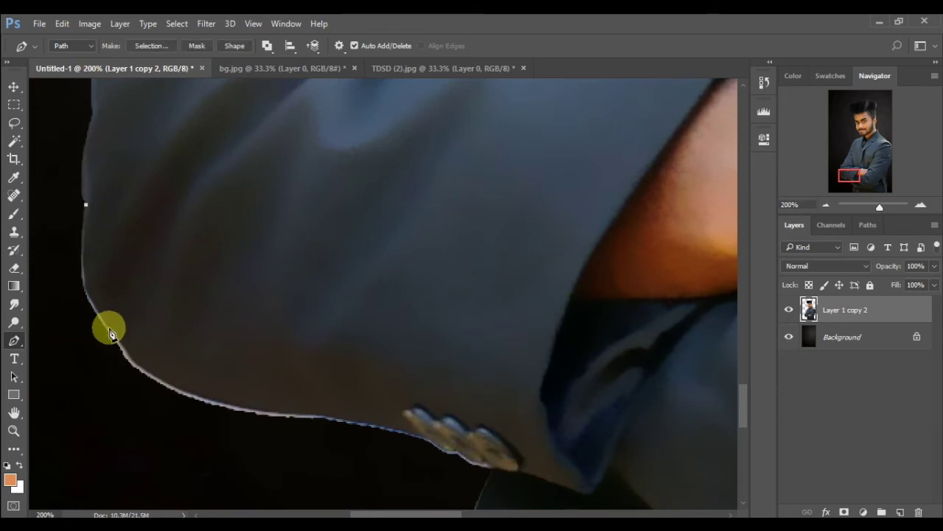
drag(109, 330, 169, 396)
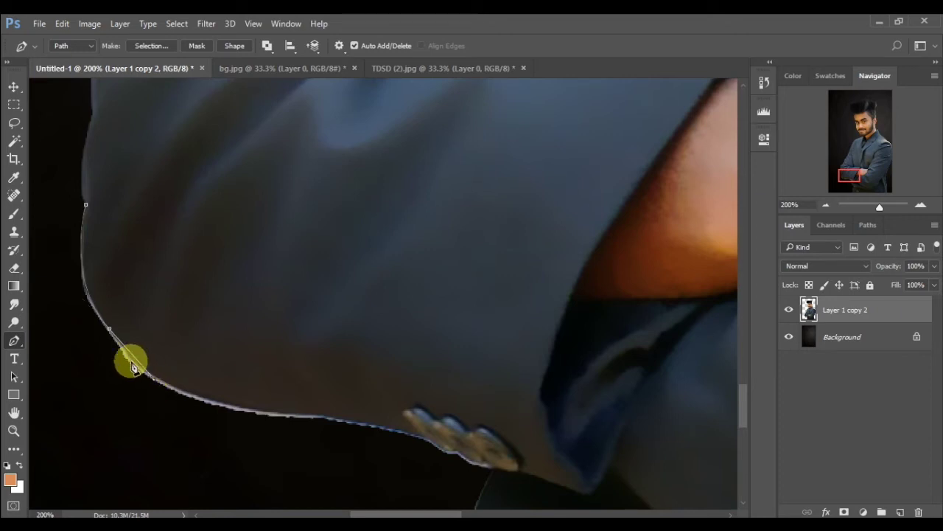
mouse_move(133, 366)
mouse_down()
mouse_move(181, 393)
mouse_move(95, 300)
mouse_move(120, 280)
mouse_up()
key(ctrl+z)
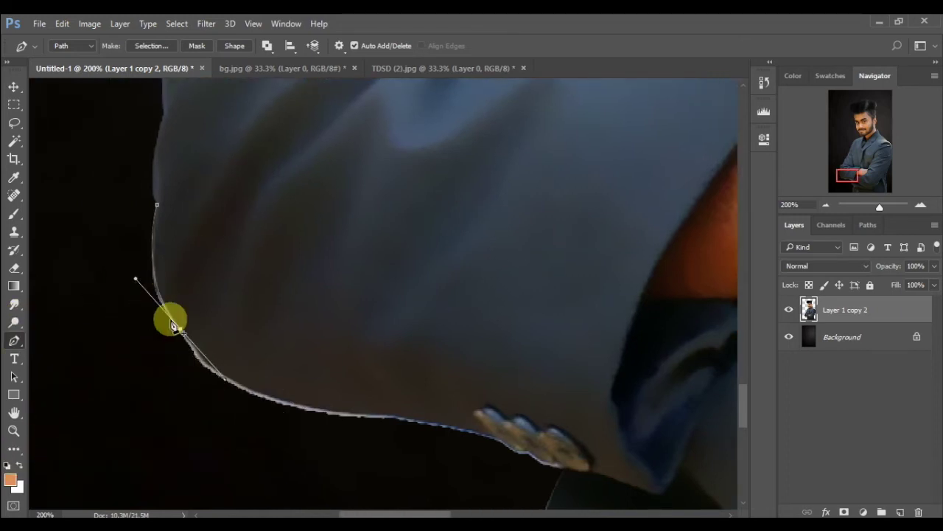
click(197, 396)
click(154, 407)
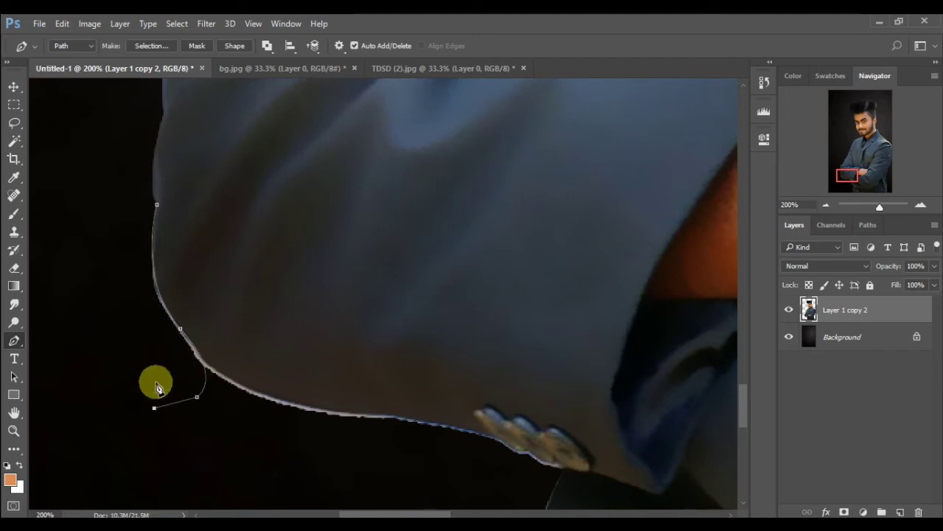
click(157, 379)
click(137, 213)
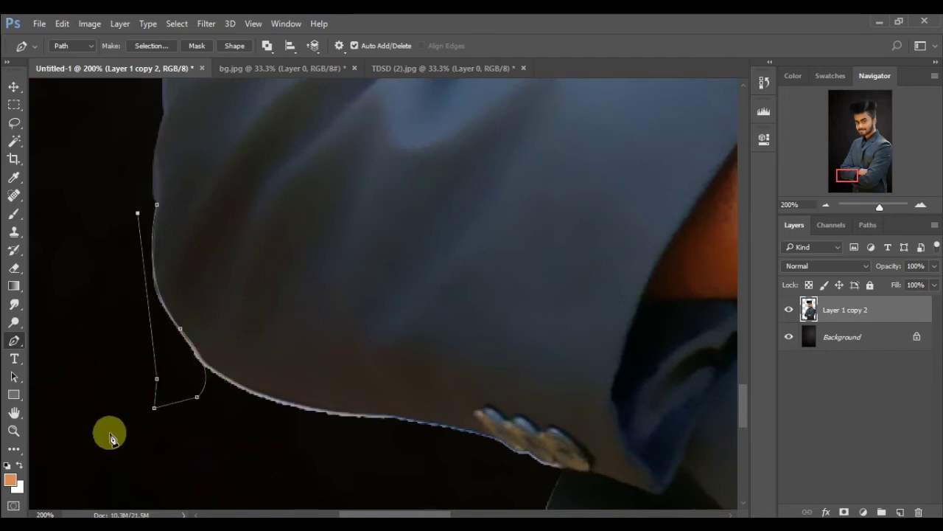
right_click(191, 367)
click(269, 230)
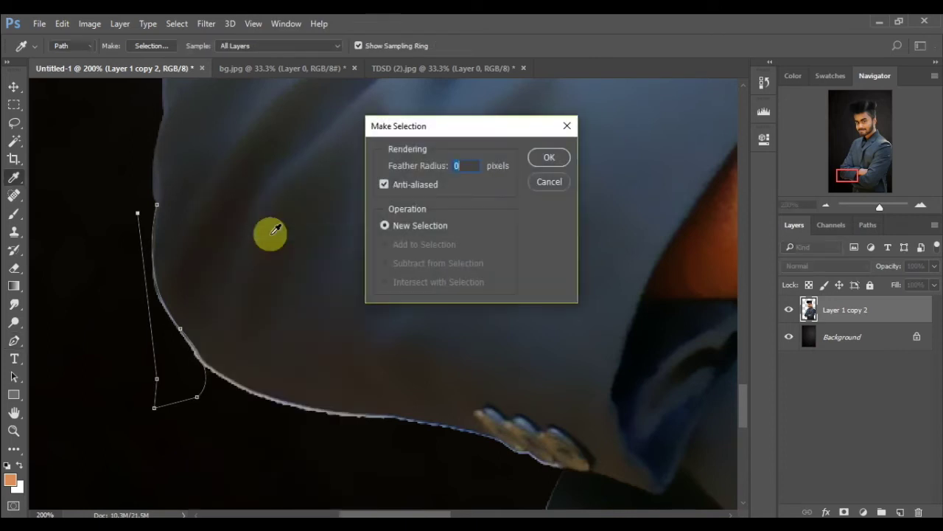
key(Return)
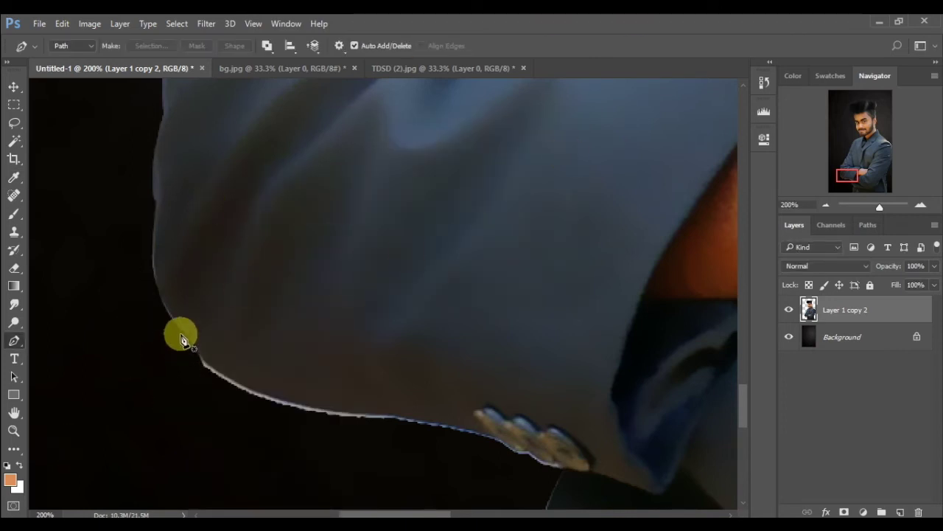
Select the fringe on the jacket's lower edge with a pen path, delete it, and deselect.
click(184, 336)
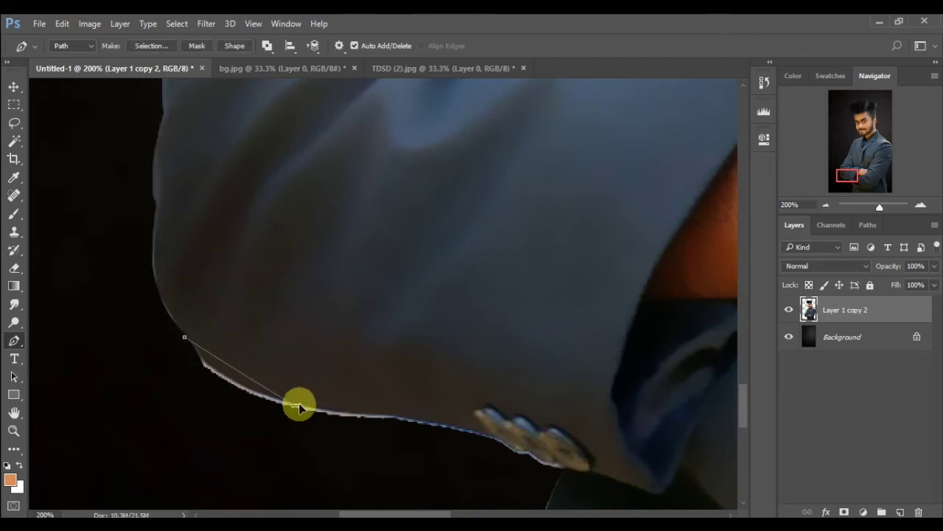
mouse_move(299, 405)
mouse_down()
mouse_move(389, 430)
mouse_move(369, 428)
mouse_up()
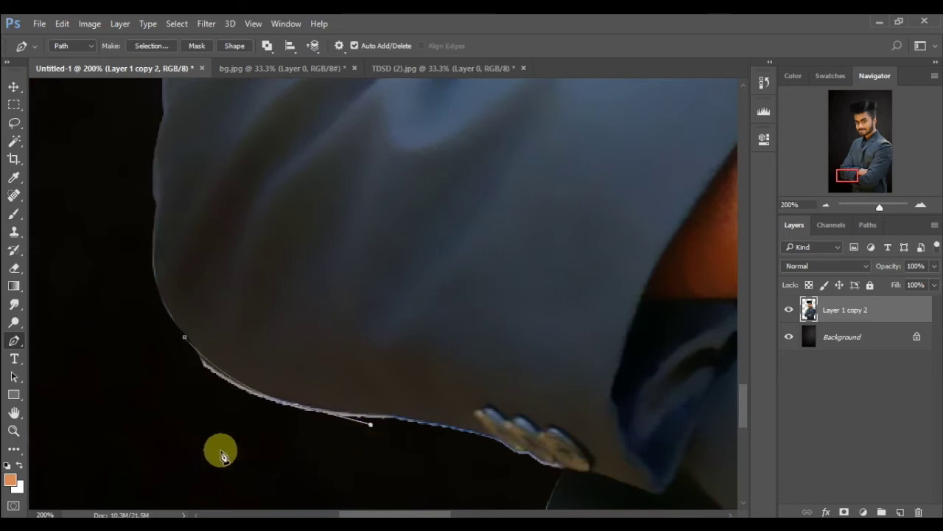
click(126, 454)
right_click(157, 392)
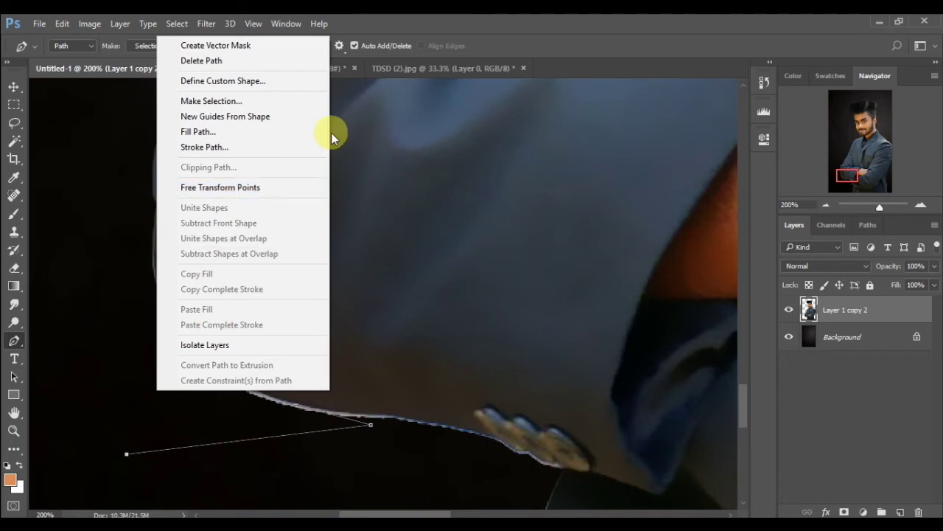
click(322, 101)
key(Return)
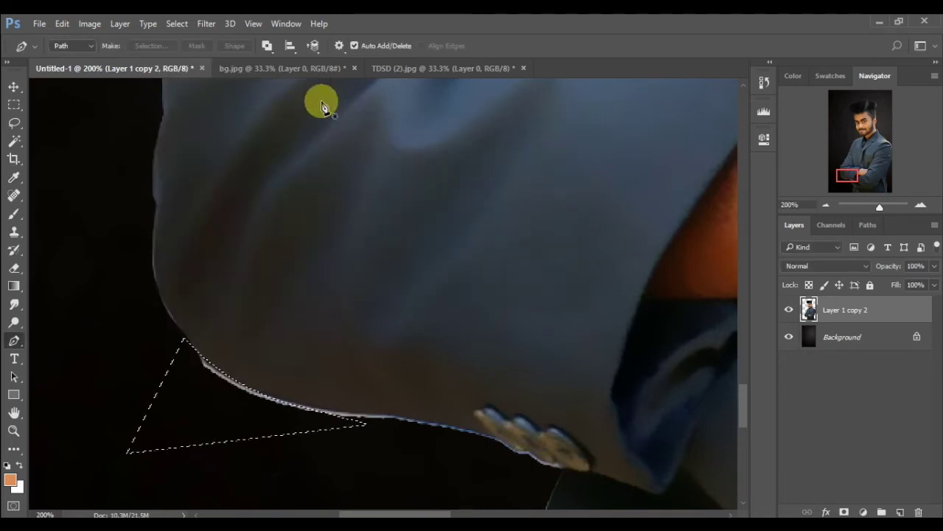
key(Delete)
key(ctrl+d)
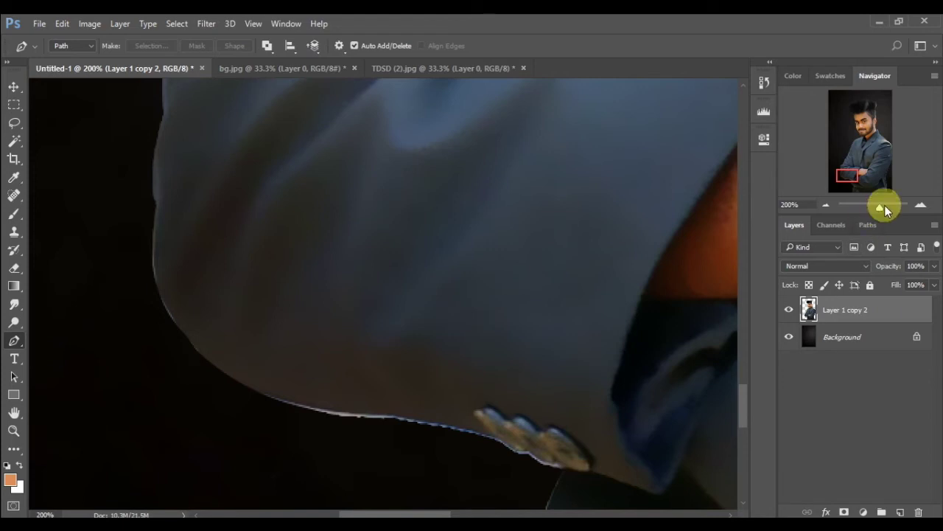
Zoom to 300% on the jacket's bottom edge and abandon a first pen-path attempt.
click(921, 207)
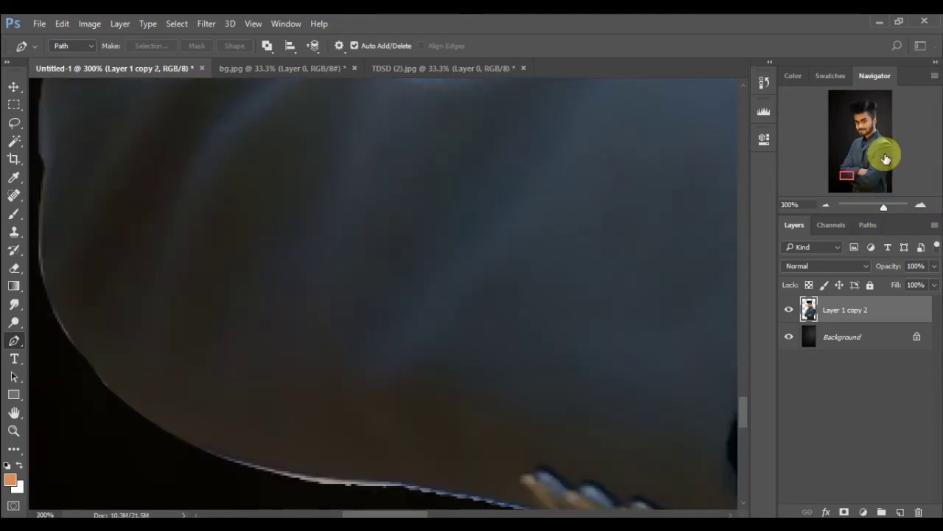
drag(836, 179, 847, 178)
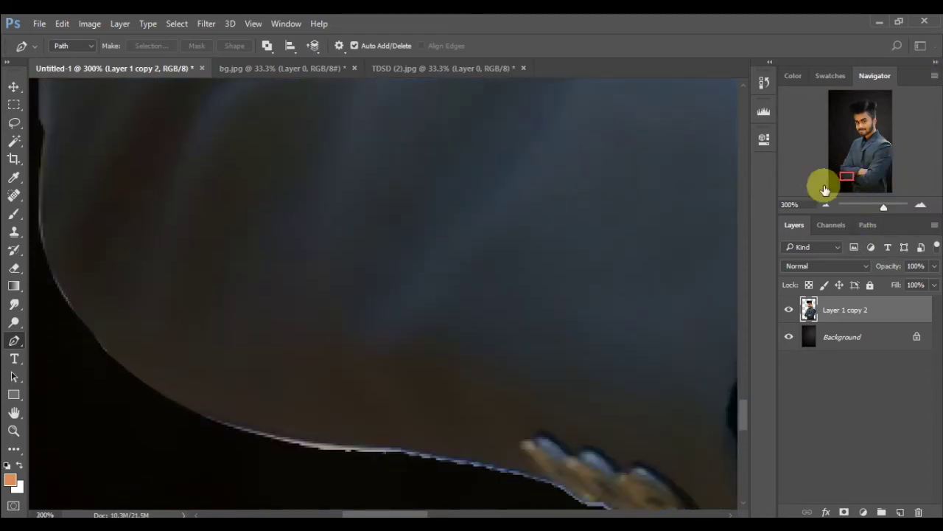
click(181, 408)
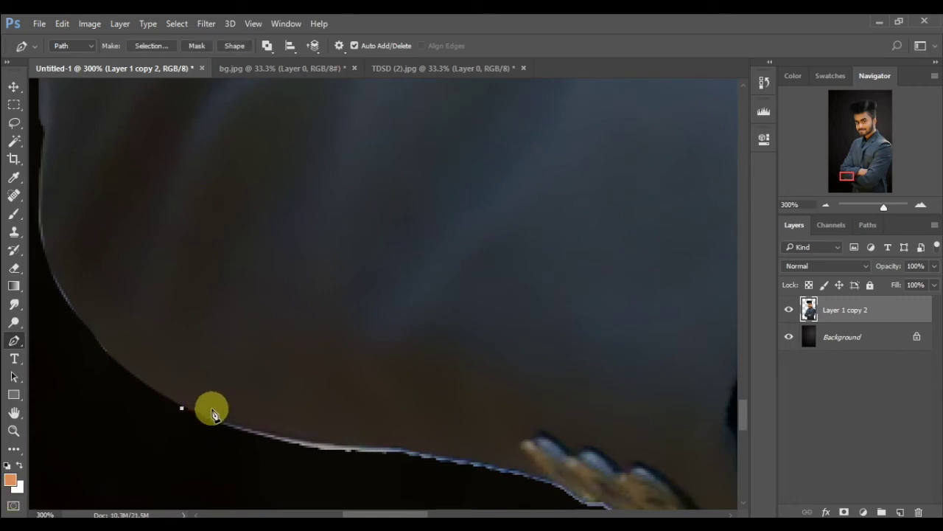
click(404, 450)
drag(523, 461, 546, 456)
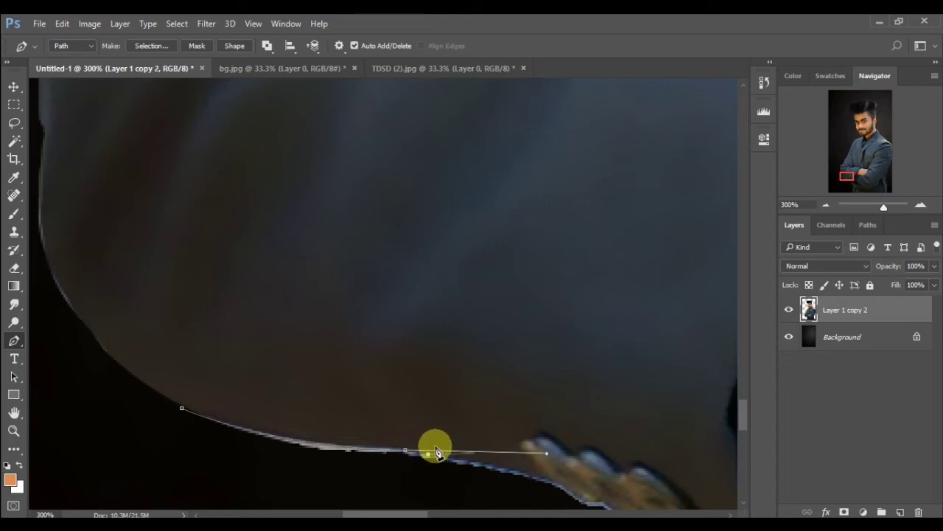
key(ctrl+z)
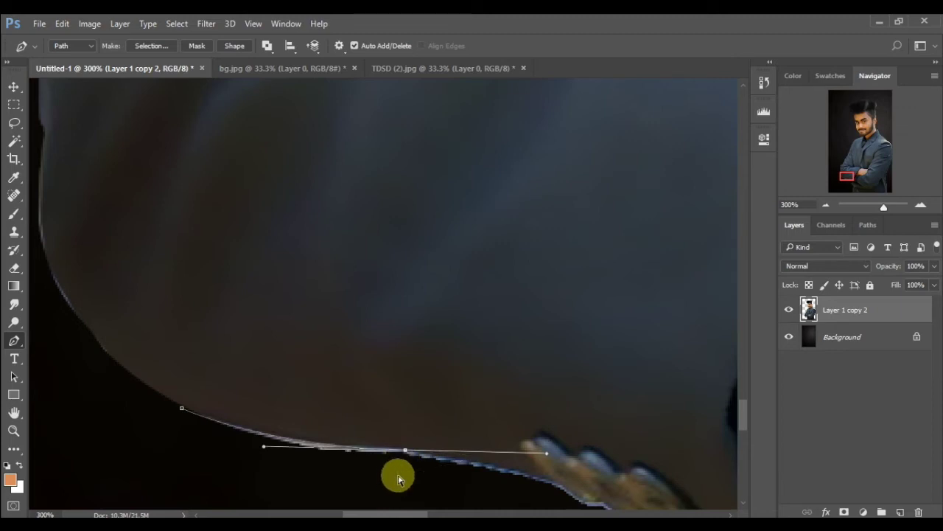
mouse_move(399, 475)
mouse_down()
mouse_move(359, 372)
mouse_move(429, 251)
mouse_move(629, 99)
mouse_move(400, 467)
mouse_move(440, 449)
mouse_move(458, 418)
mouse_up()
key(ctrl+z)
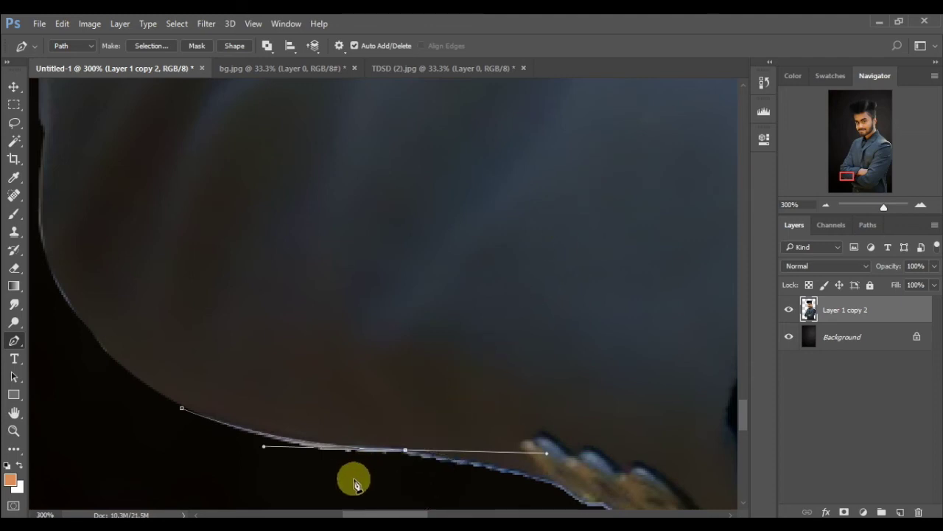
key(Escape)
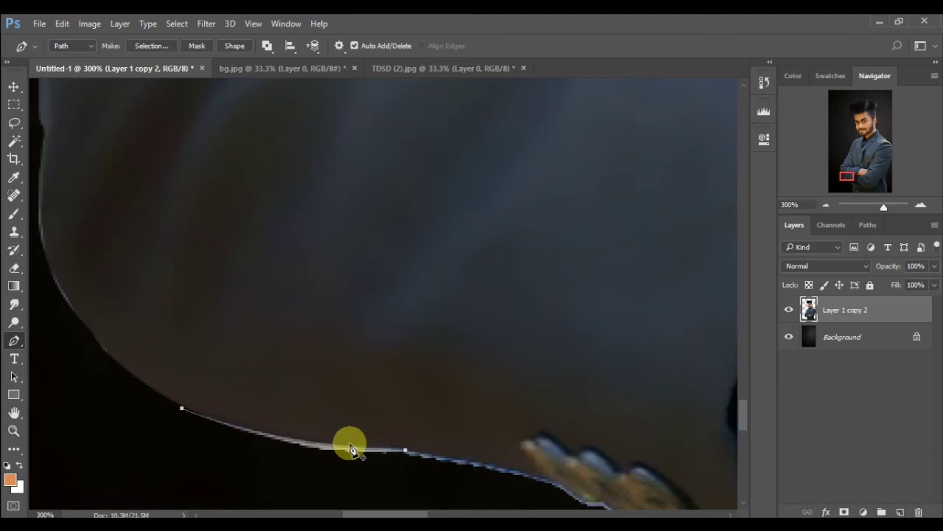
Trace a fresh pen path along the jacket's bottom edge toward the fingers.
click(305, 462)
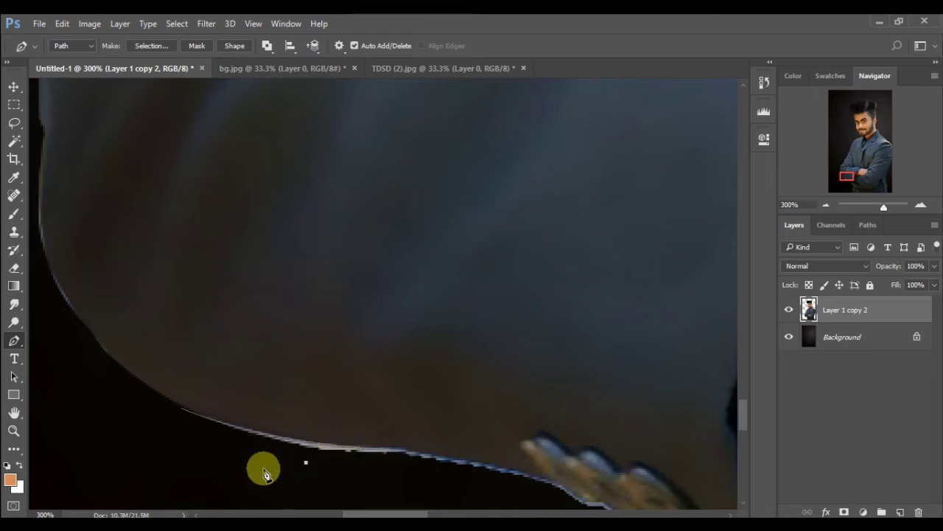
click(225, 447)
key(ctrl+z)
click(225, 447)
click(190, 415)
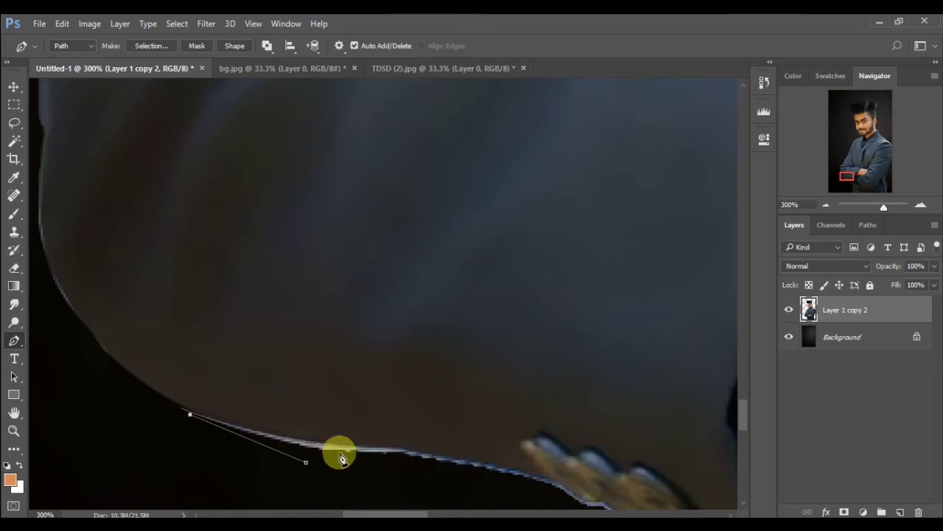
drag(341, 445, 484, 462)
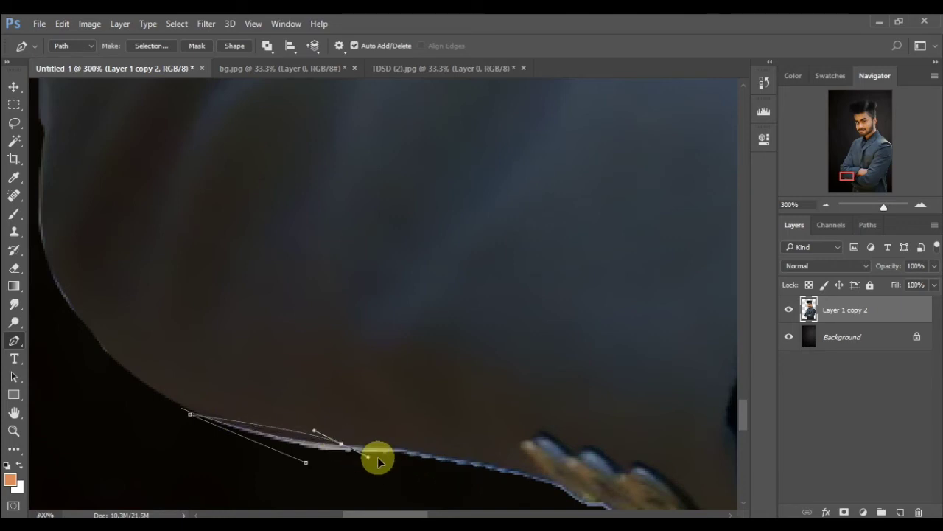
click(484, 460)
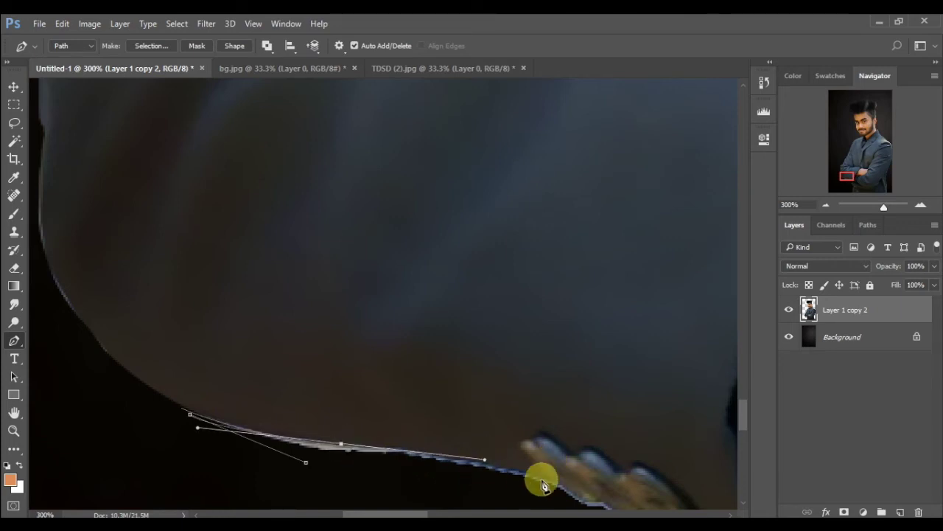
drag(544, 483, 430, 501)
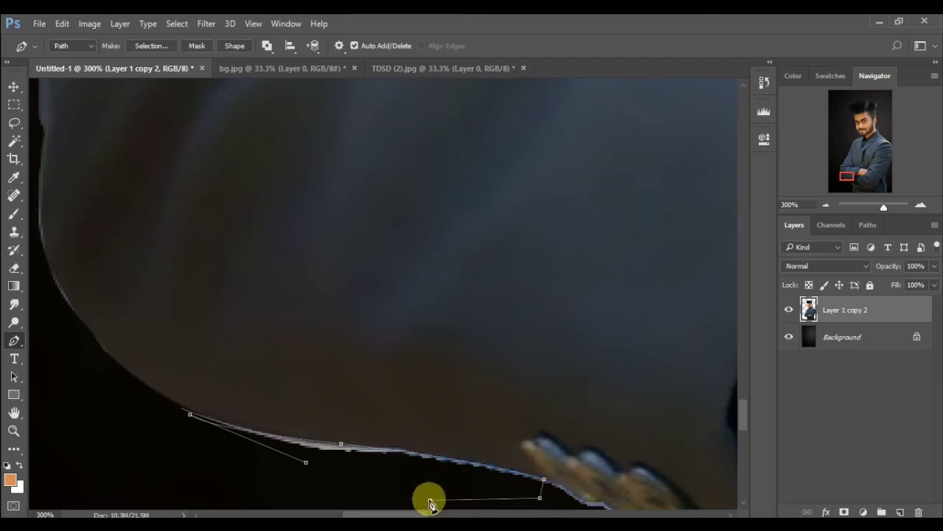
Convert that path to a selection, delete the light fringe, and deselect.
right_click(435, 463)
click(472, 186)
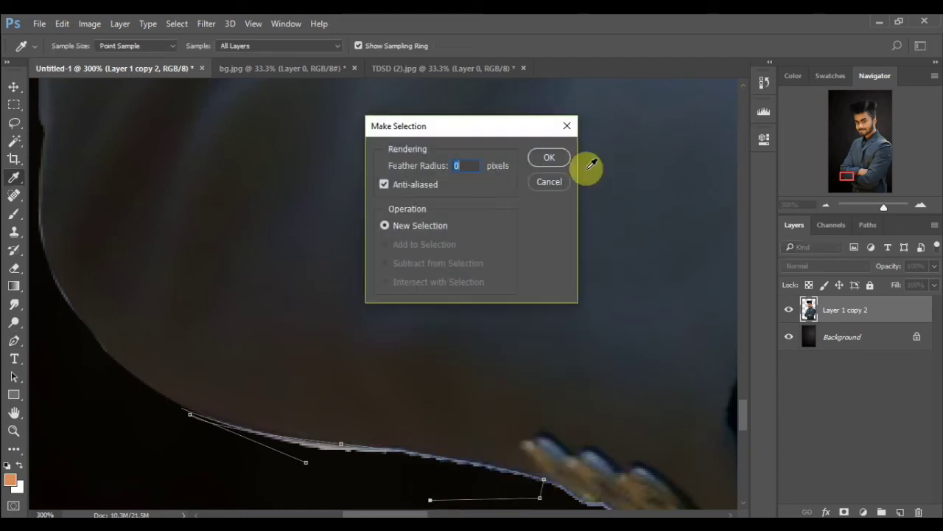
click(561, 157)
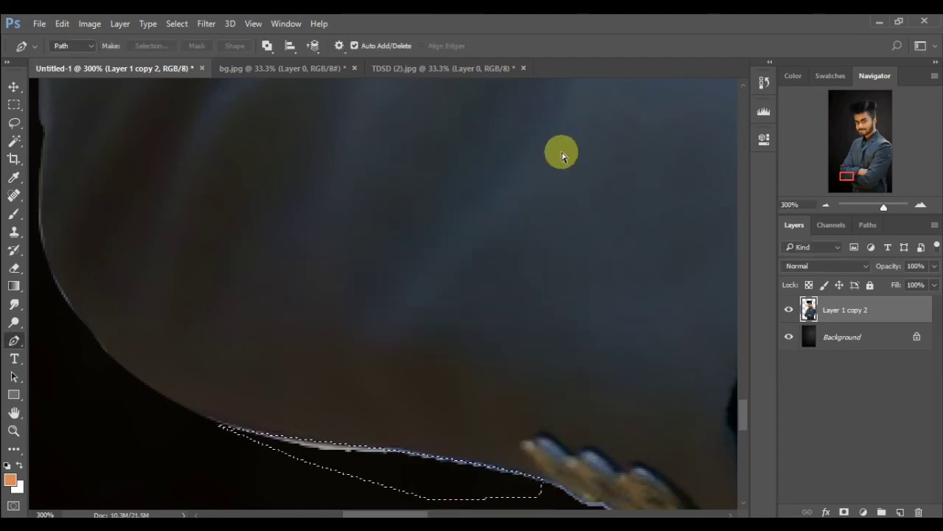
key(Delete)
key(ctrl+d)
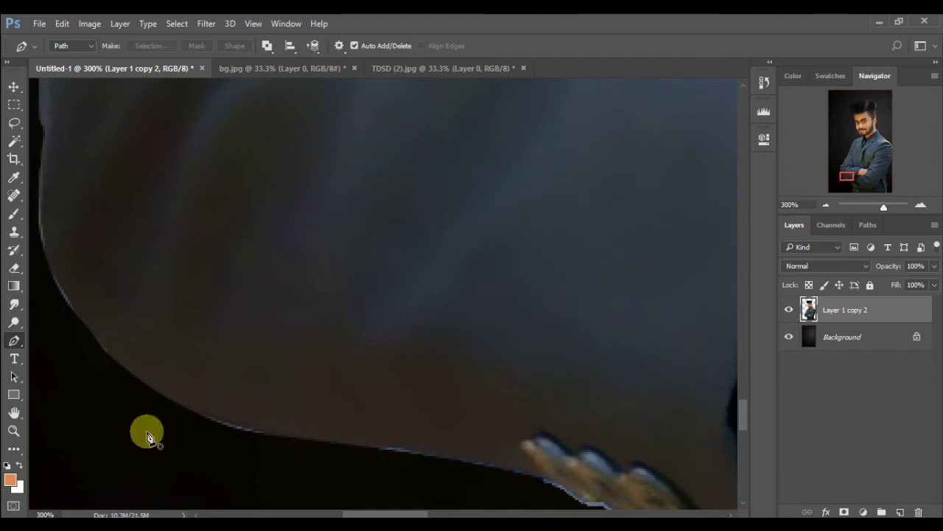
Outline a second small sliver on the jacket edge and make it a selection.
click(199, 417)
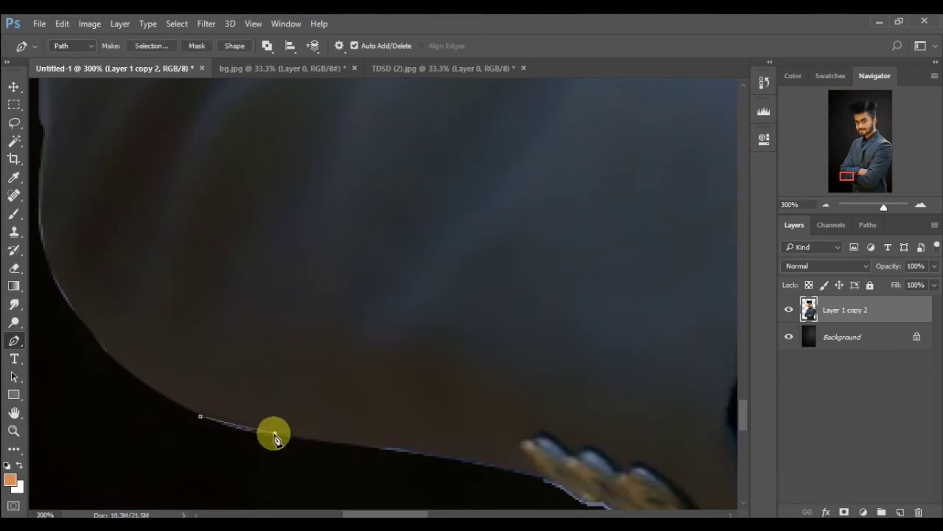
drag(297, 431, 243, 483)
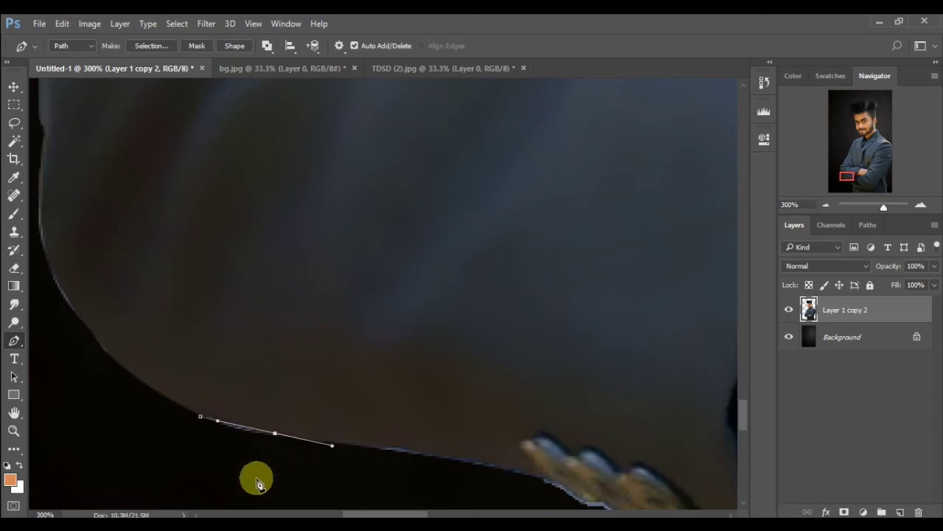
right_click(227, 454)
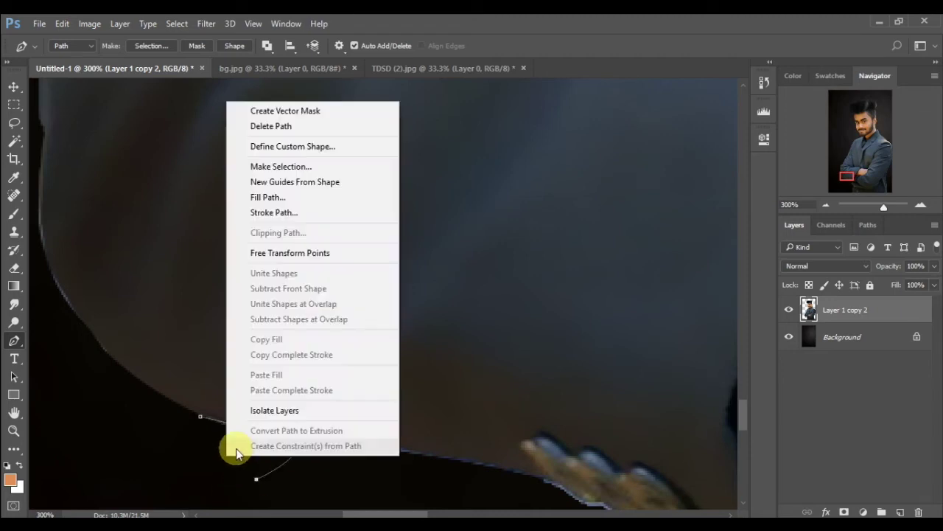
click(281, 165)
key(Return)
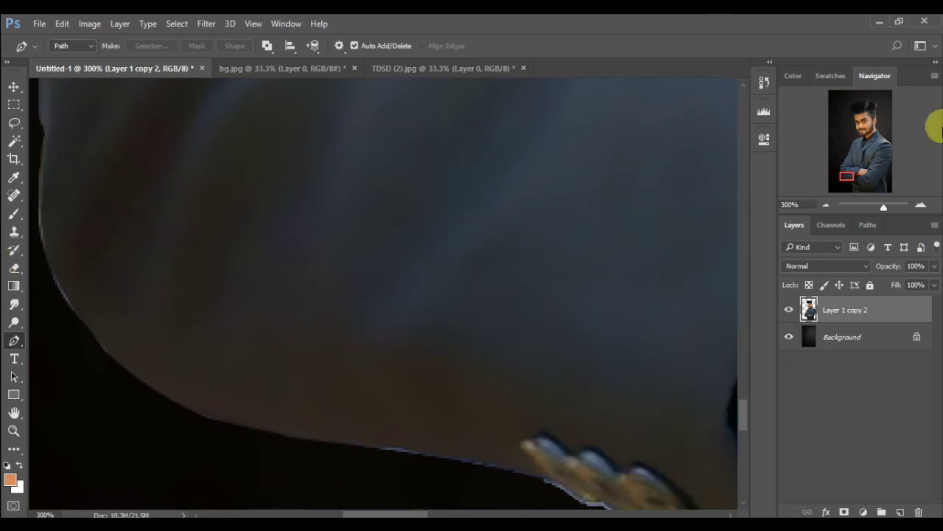
Enclose the fringed jacket edge near the fingers with a pen path, select it, then deselect.
mouse_move(849, 178)
mouse_down()
mouse_move(857, 189)
mouse_move(857, 177)
mouse_move(850, 183)
mouse_up()
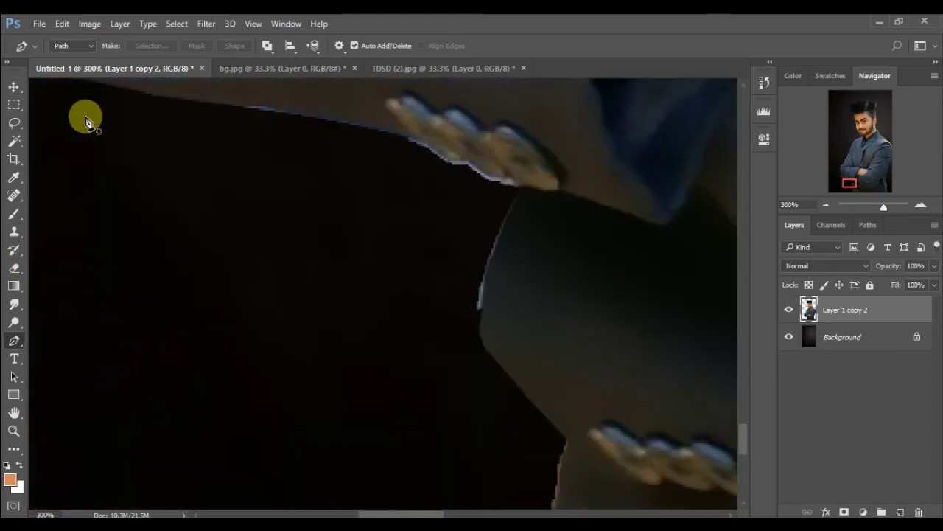
click(235, 107)
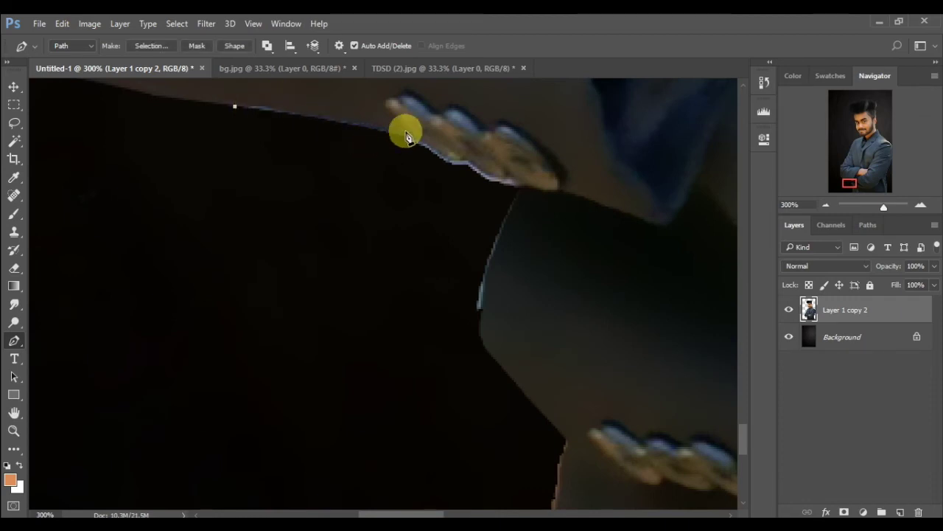
drag(402, 138, 437, 158)
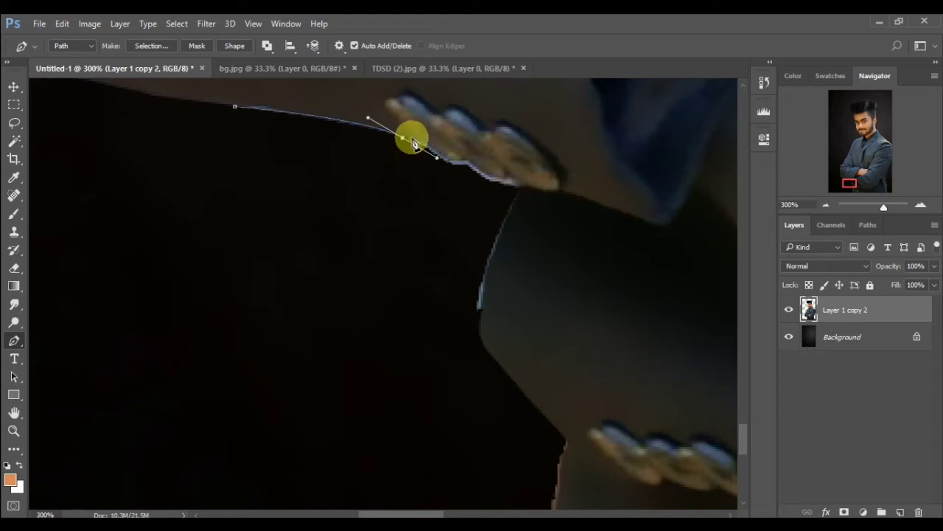
drag(416, 140, 462, 171)
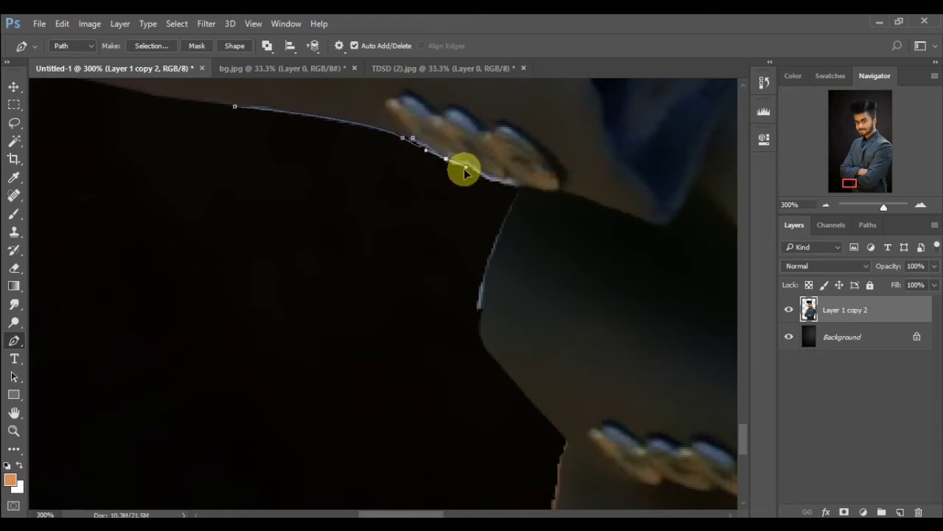
click(439, 191)
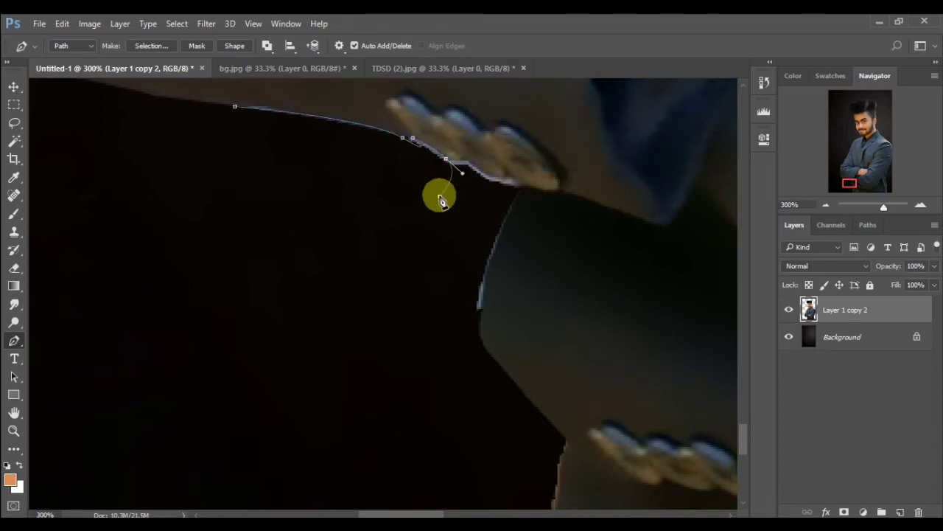
click(272, 247)
click(255, 162)
right_click(274, 140)
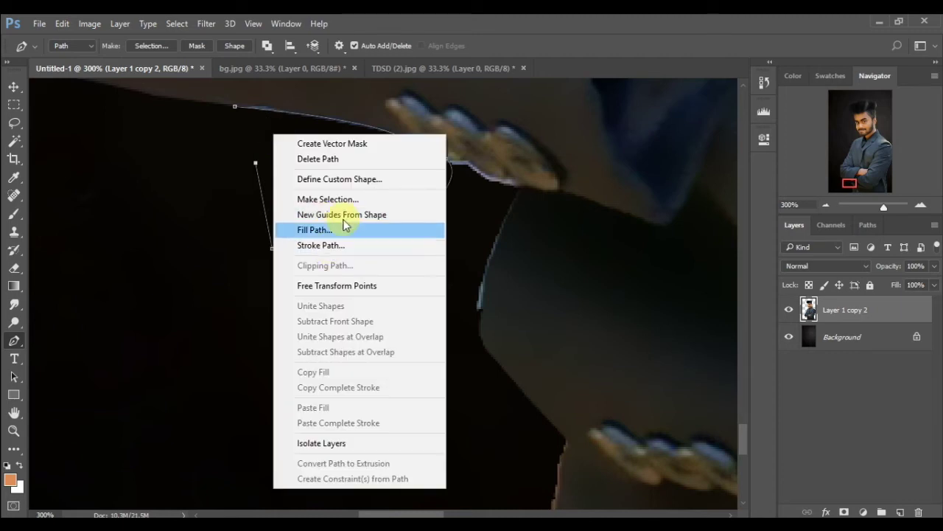
click(344, 200)
key(Return)
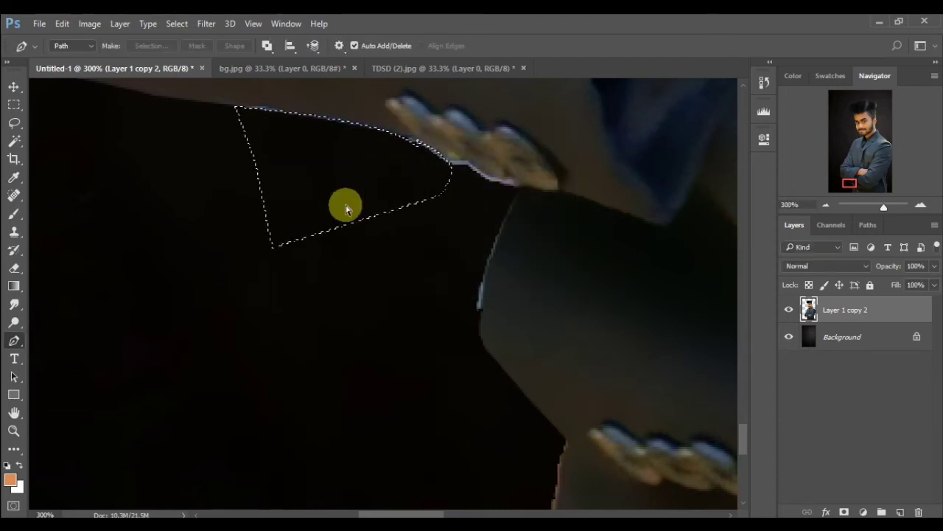
key(ctrl+d)
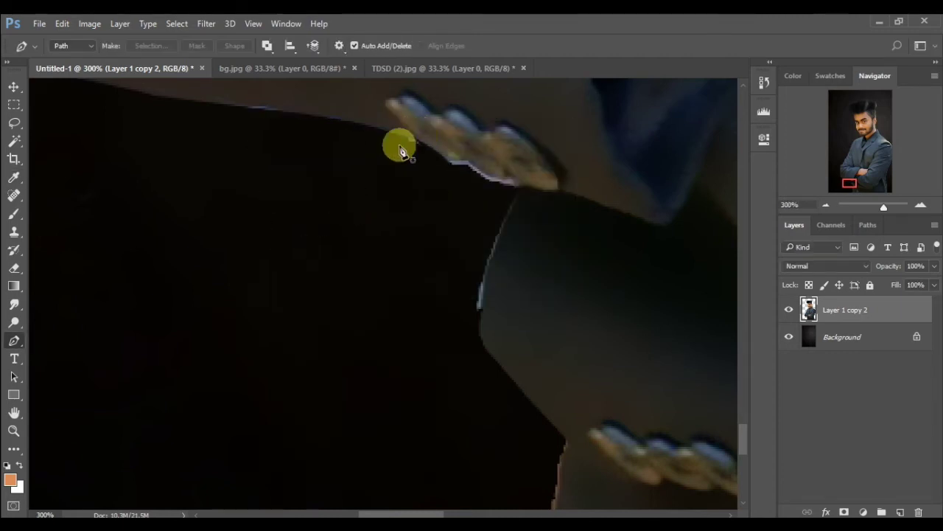
Path the jacket's top edge, convert it to a selection, then deselect.
click(233, 104)
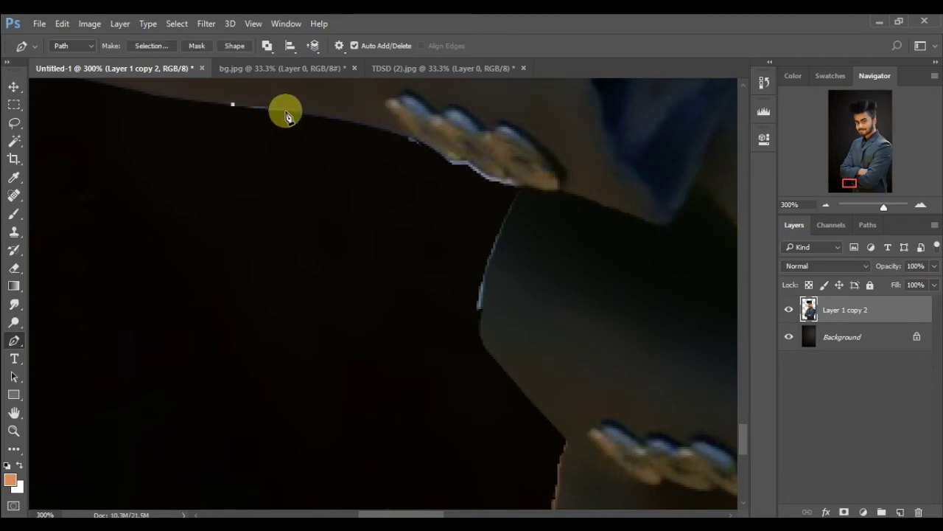
drag(288, 115, 307, 116)
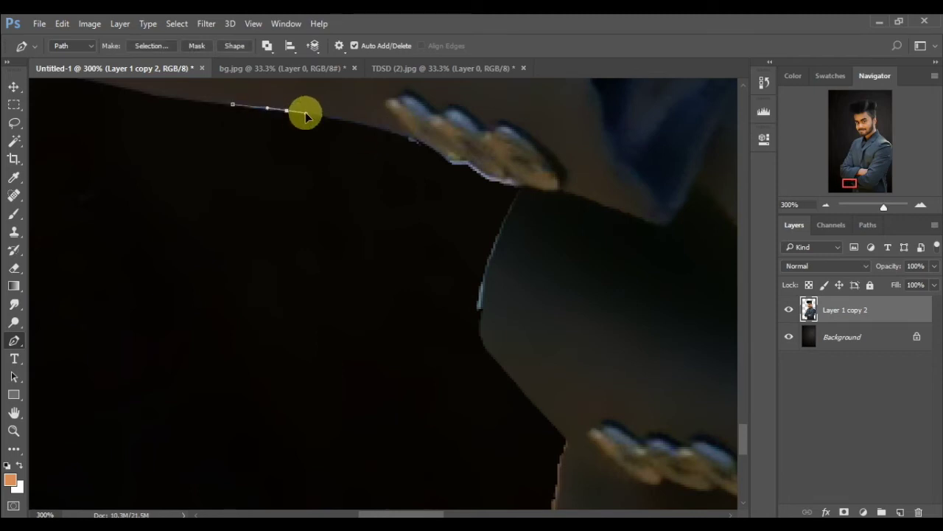
drag(204, 146, 223, 126)
right_click(224, 124)
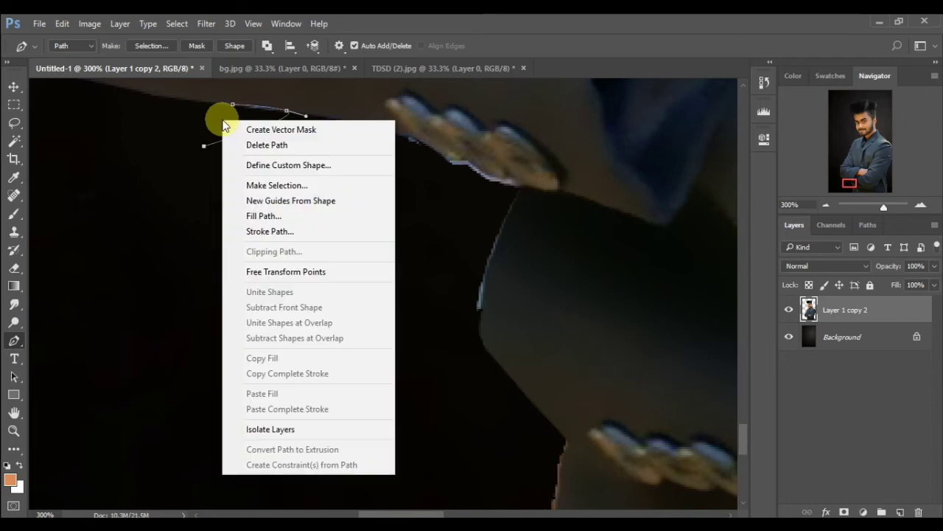
click(316, 188)
key(Return)
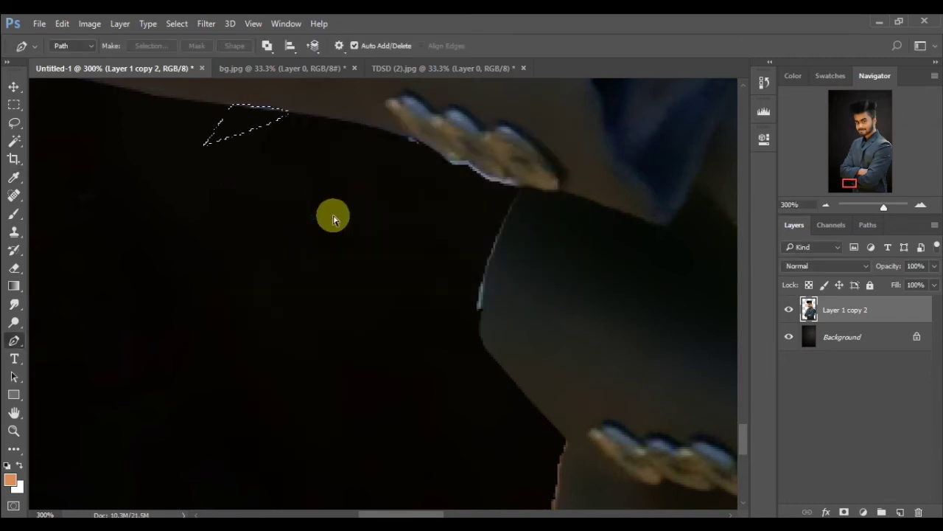
key(ctrl+d)
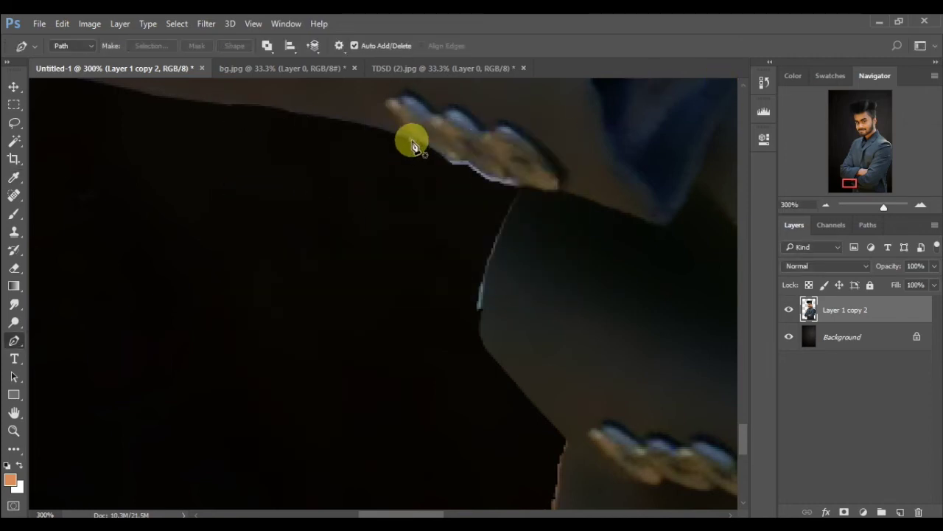
Trace the fringe from the fingers down the sleeve edge, closing into the dark area.
click(402, 137)
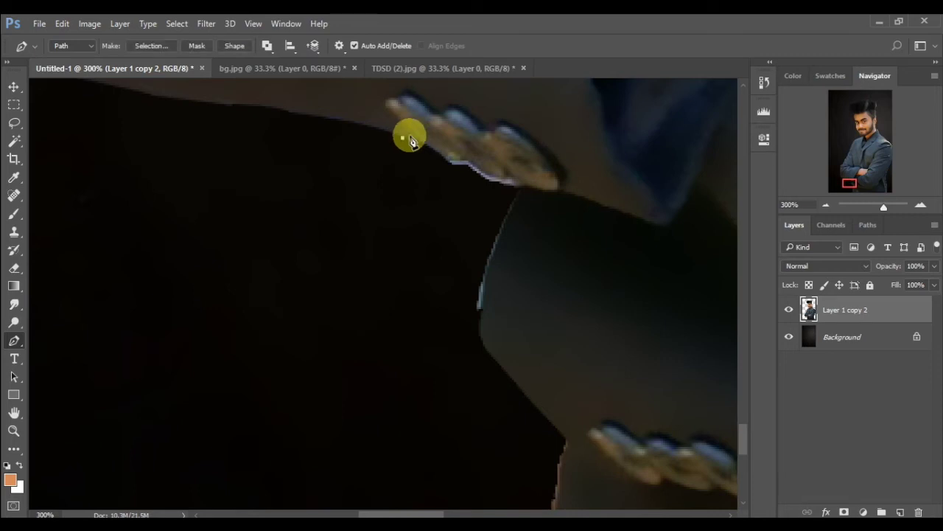
drag(441, 154, 464, 174)
key(ctrl+z)
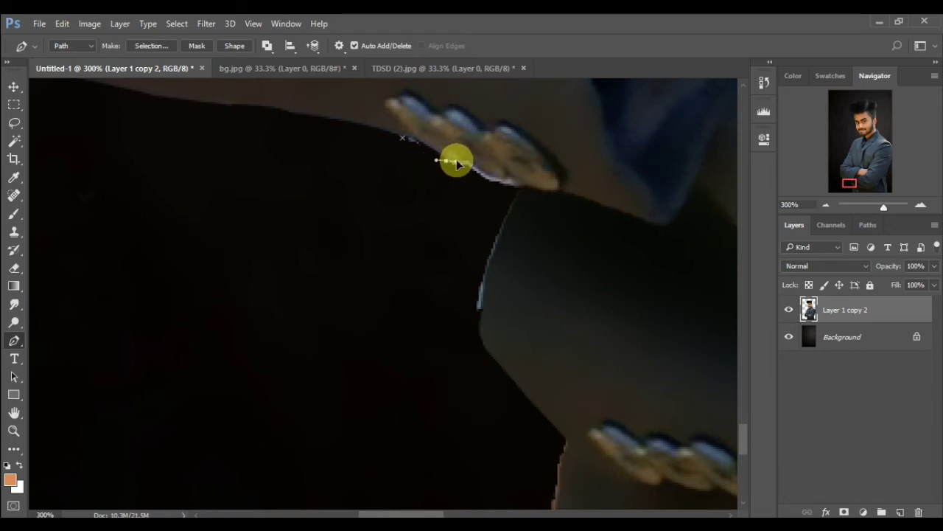
drag(457, 163, 465, 164)
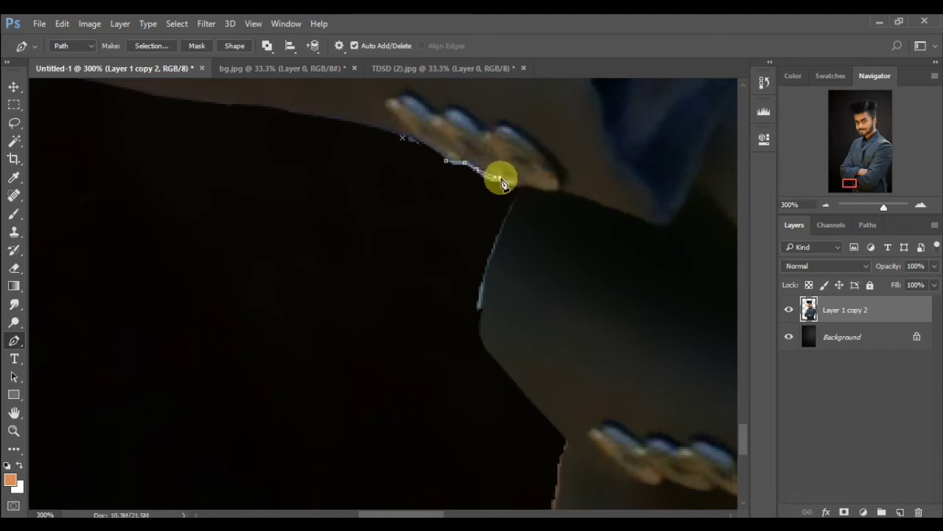
drag(521, 179, 522, 184)
click(509, 178)
click(524, 188)
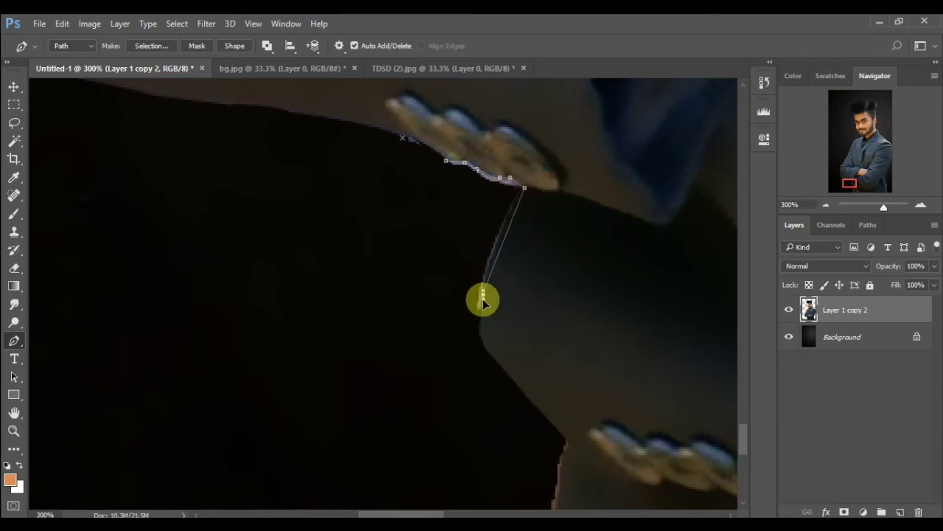
drag(482, 294, 480, 343)
drag(425, 440, 386, 313)
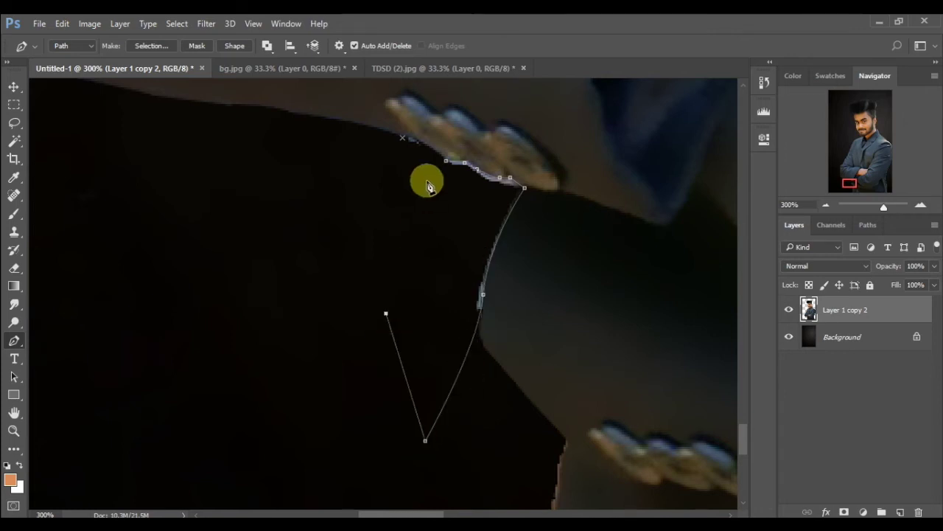
Turn the sleeve path into a selection, delete the pale fringe, and deselect.
right_click(427, 180)
click(447, 233)
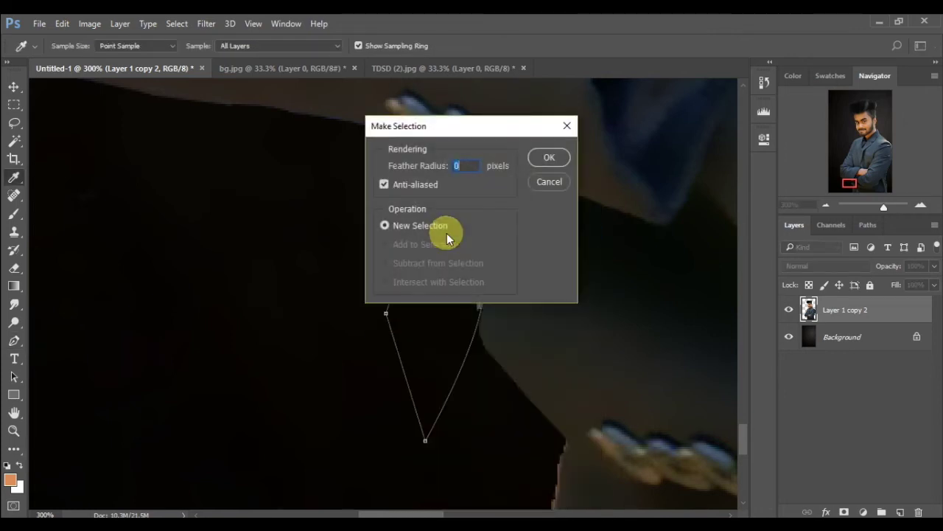
key(Return)
key(Delete)
key(ctrl+d)
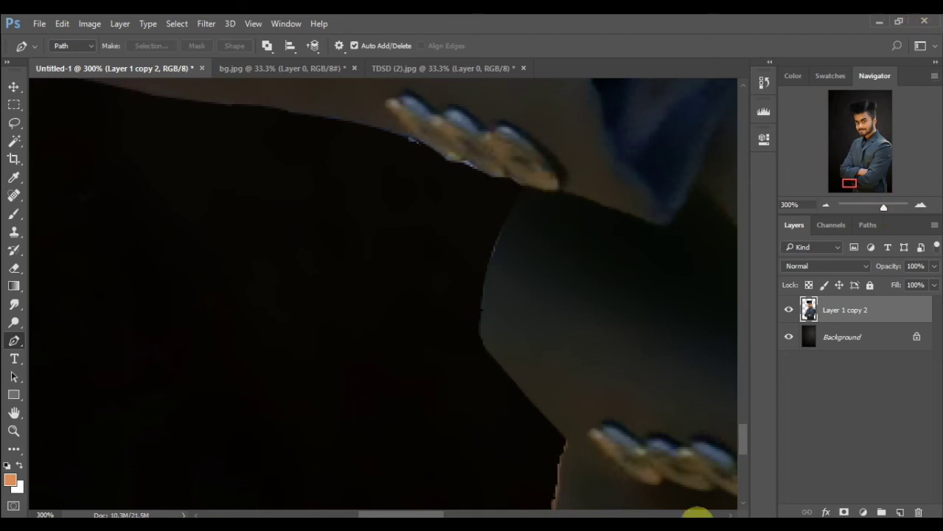
Pen-trace the jagged light fringe on the lower jacket edge, select it, and delete it.
mouse_move(856, 175)
mouse_down()
mouse_move(839, 216)
mouse_move(852, 213)
mouse_up()
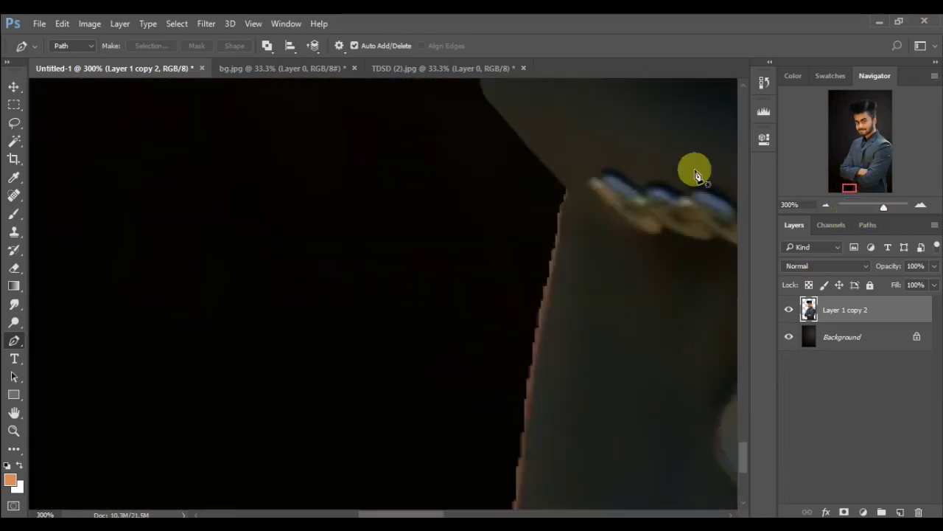
click(565, 188)
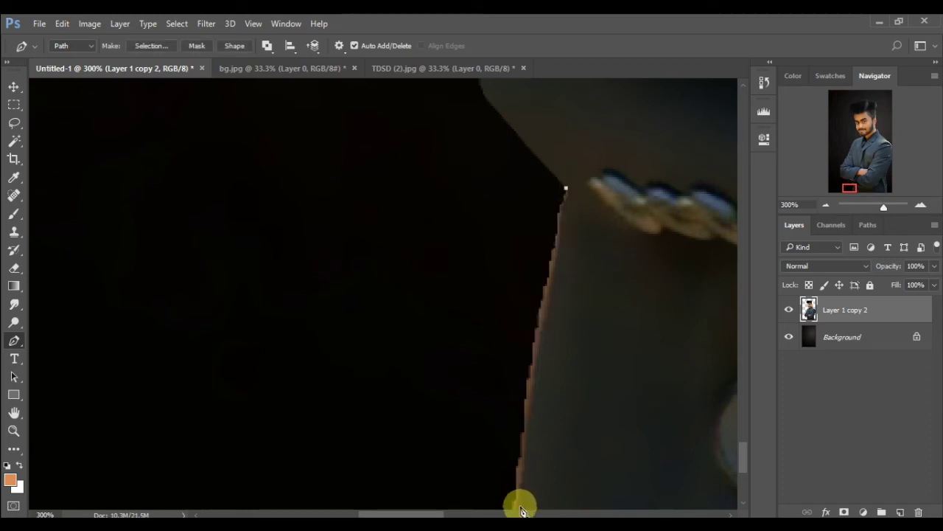
drag(521, 509, 516, 429)
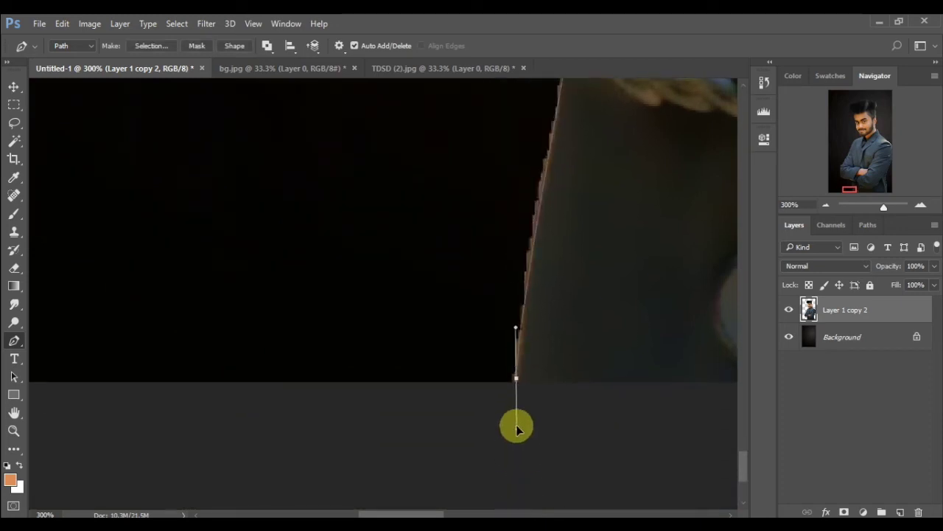
click(395, 413)
click(483, 130)
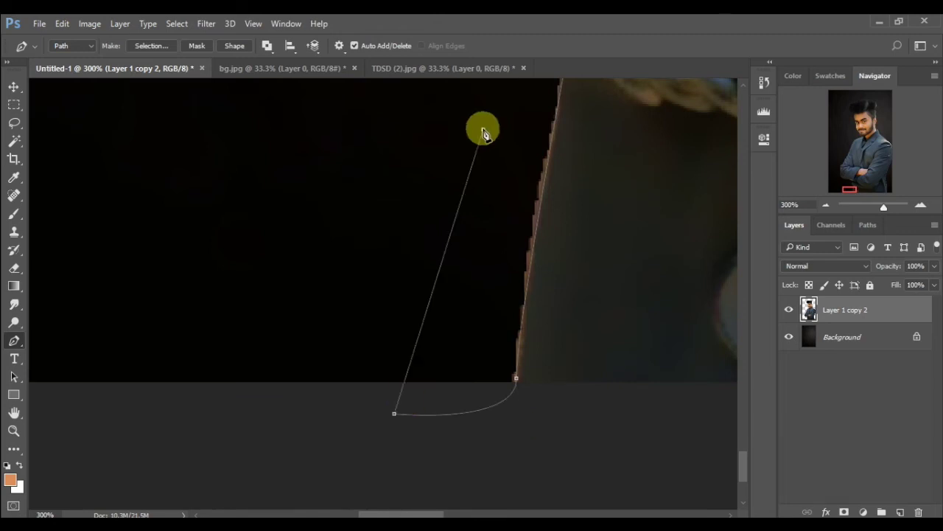
right_click(513, 102)
click(552, 160)
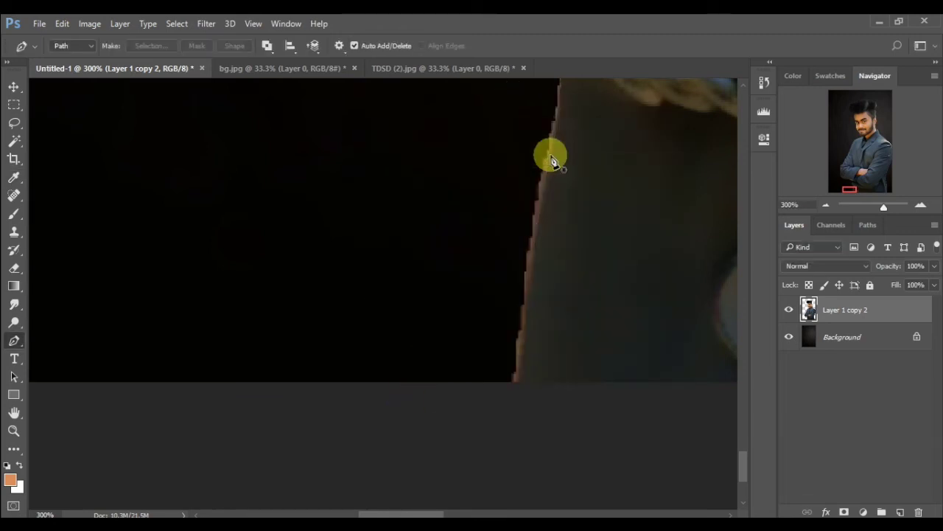
key(Delete)
key(ctrl+d)
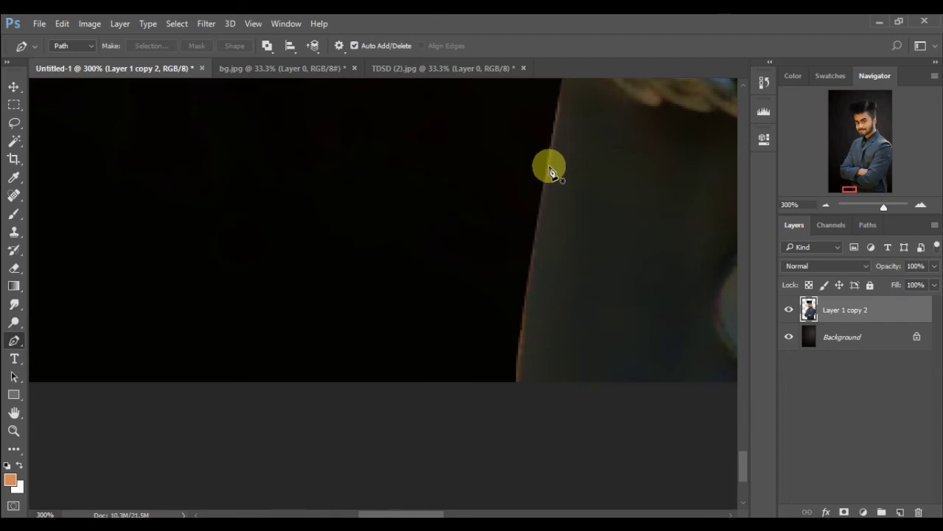
At 200%, trace and select the pale sliver along the jacket edge beside the cuff button.
click(825, 205)
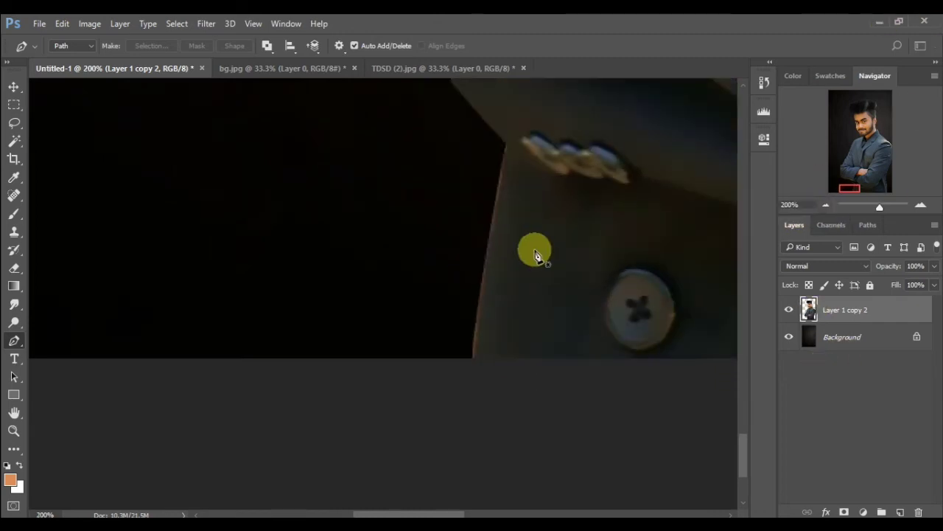
click(506, 143)
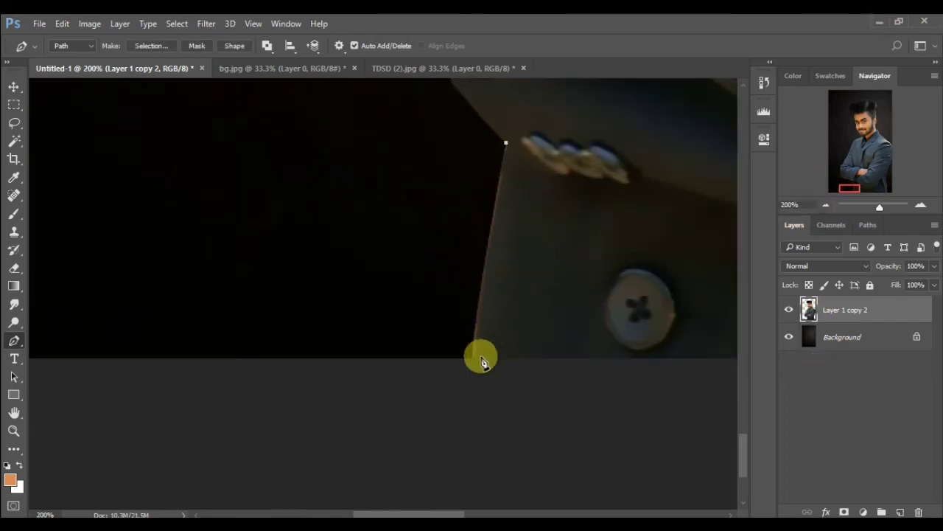
drag(479, 370, 475, 458)
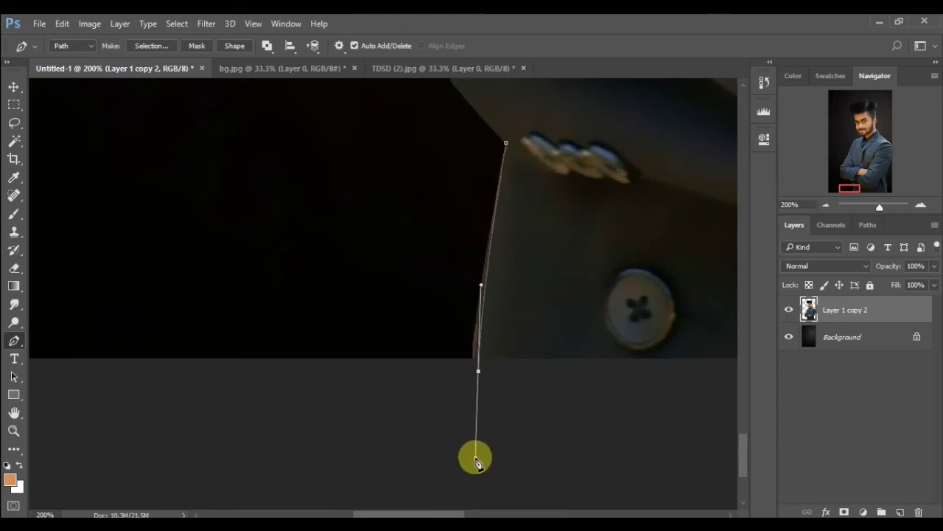
drag(440, 410, 463, 283)
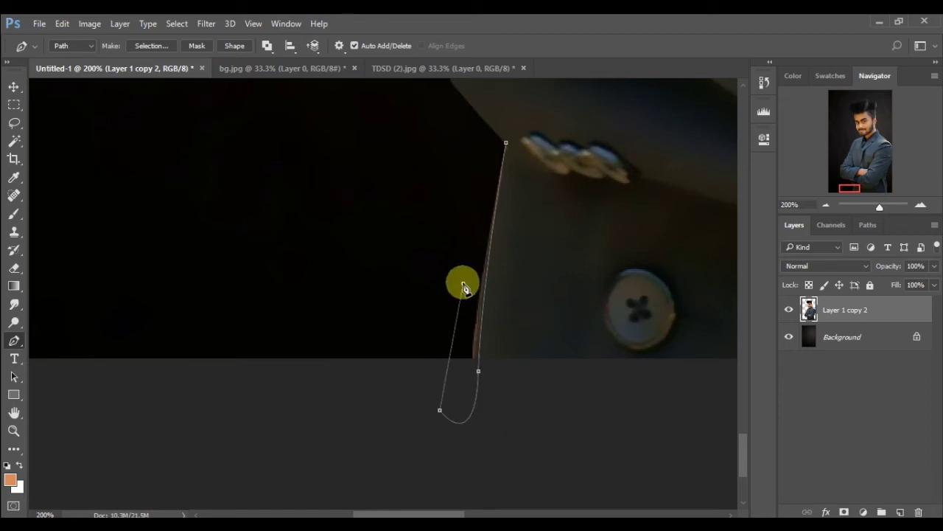
right_click(490, 185)
click(506, 230)
key(Return)
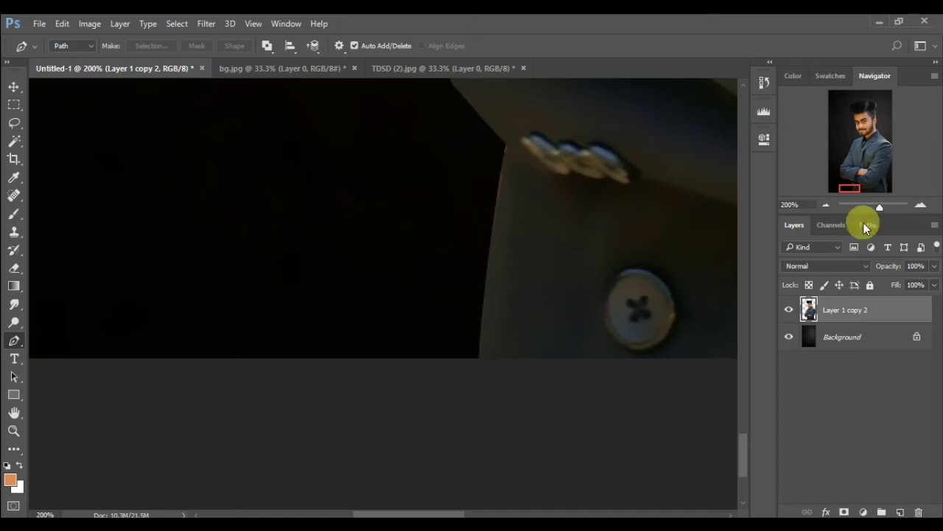
mouse_move(858, 191)
mouse_down()
mouse_move(892, 182)
mouse_move(894, 190)
mouse_up()
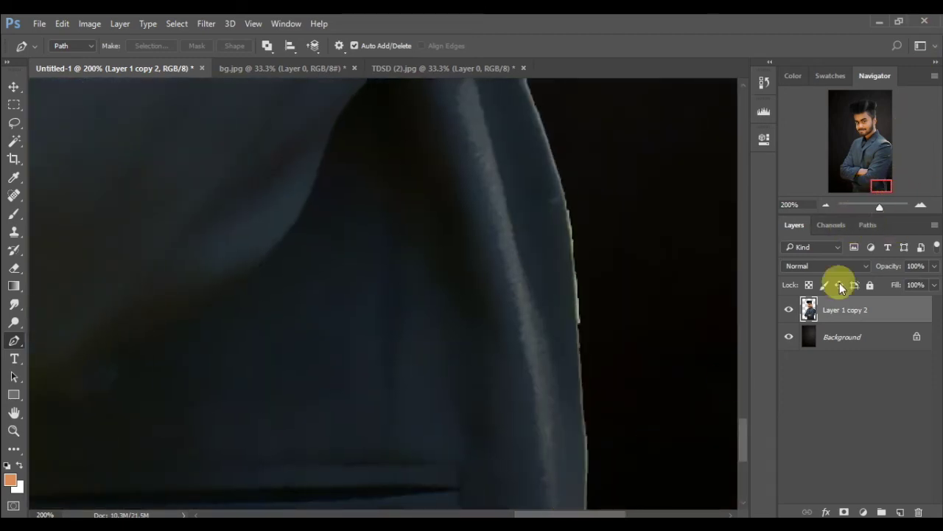
At 100%, trace the fringe strip on the jacket's lower right edge, select it, and remove it.
click(826, 205)
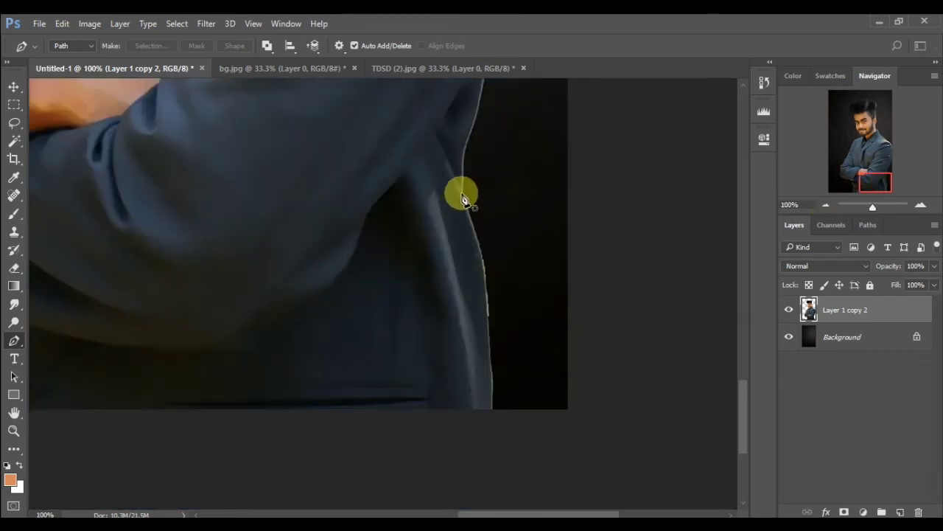
click(462, 198)
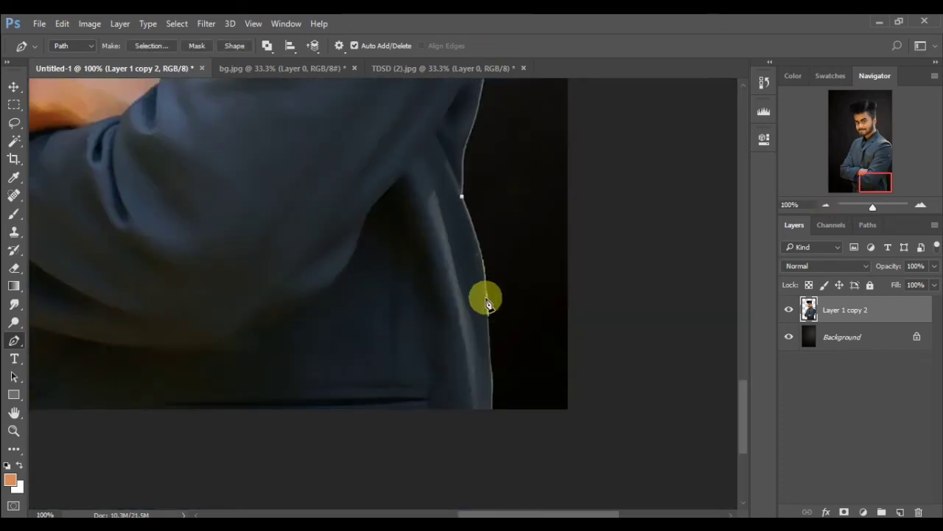
mouse_move(485, 291)
mouse_down()
mouse_move(486, 310)
mouse_move(486, 298)
mouse_up()
drag(492, 358, 486, 429)
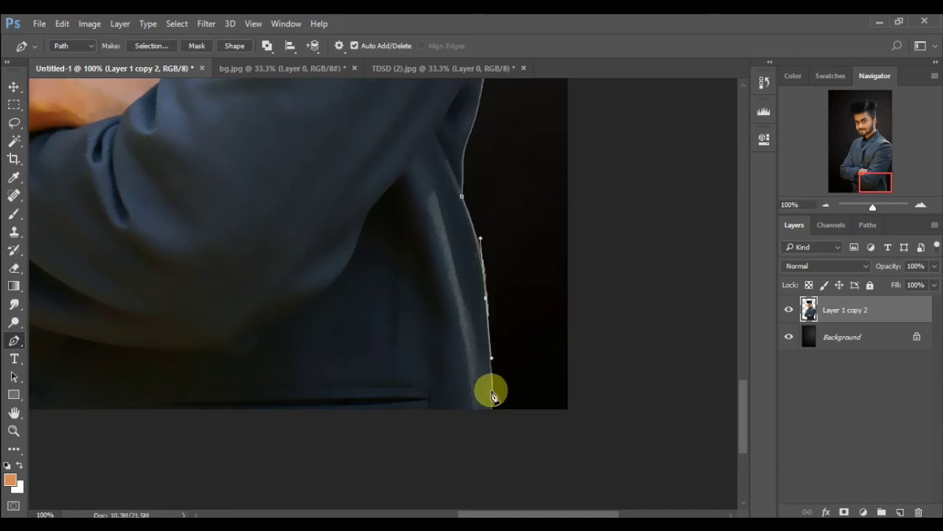
click(524, 409)
click(526, 216)
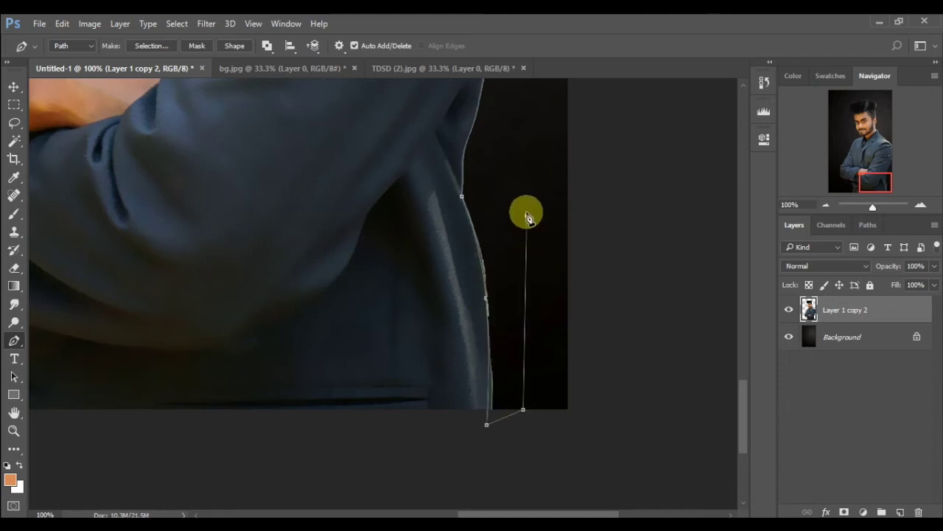
right_click(491, 200)
click(499, 237)
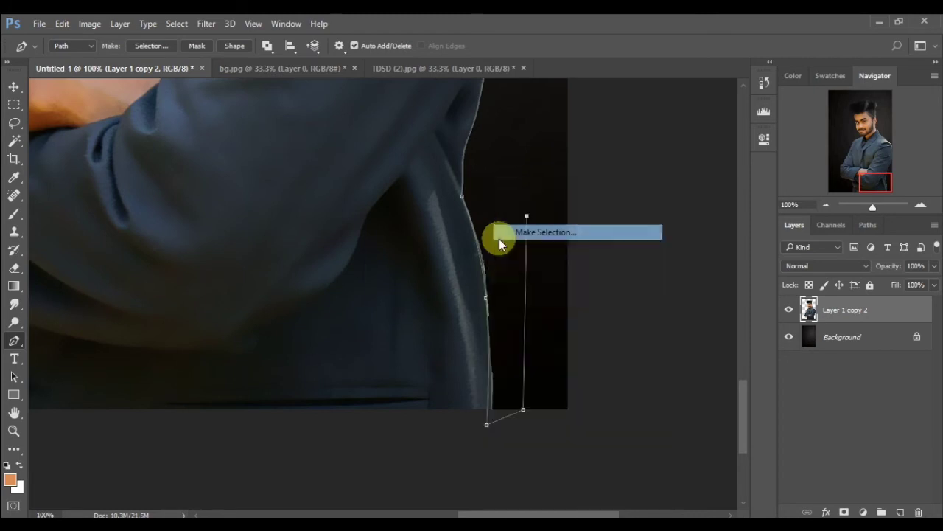
key(Return)
key(ctrl+d)
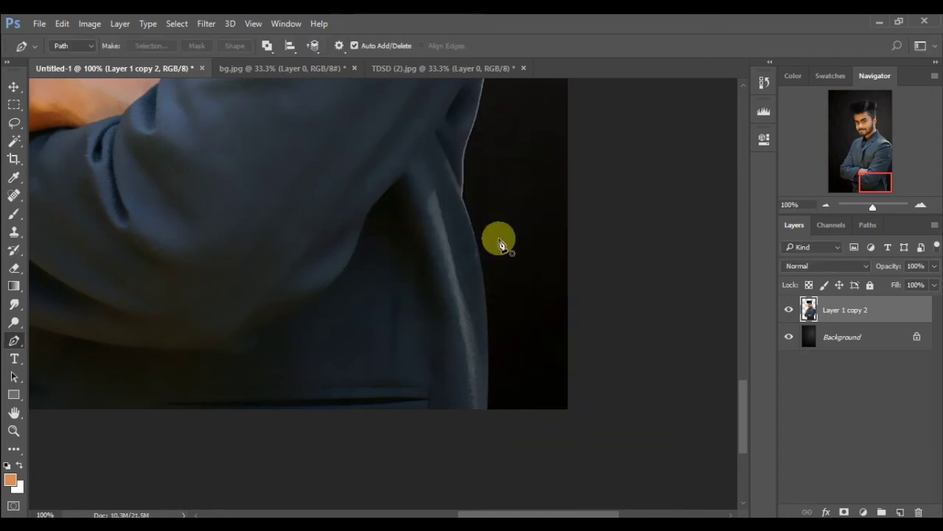
drag(870, 188, 881, 165)
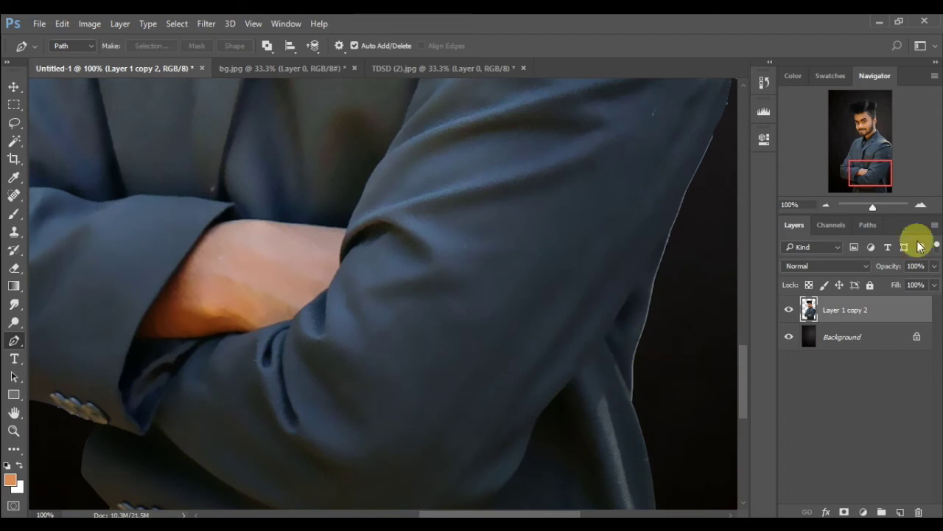
At 200%, trace the first fringed stretch of the sleeve's outer edge and make it a selection.
click(920, 204)
drag(862, 162, 867, 179)
click(525, 402)
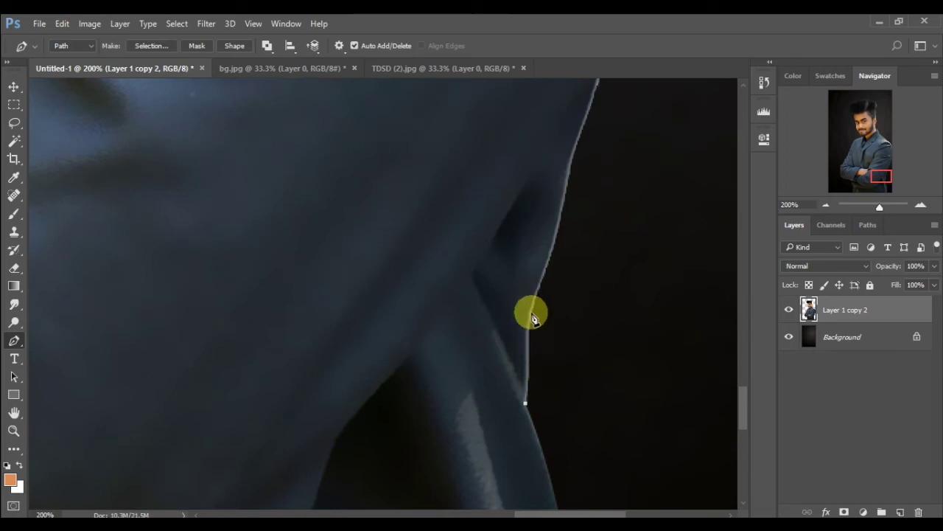
drag(528, 318, 535, 291)
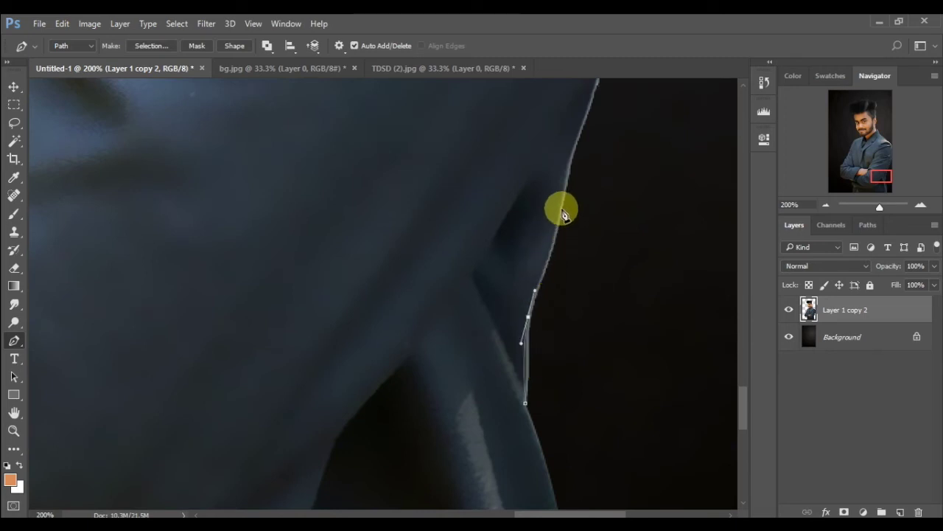
drag(561, 200, 571, 145)
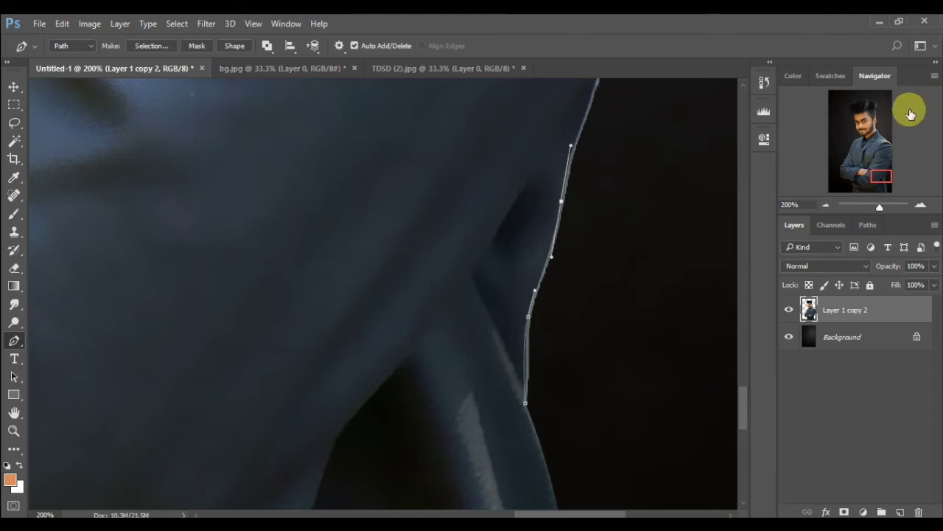
drag(881, 171, 880, 166)
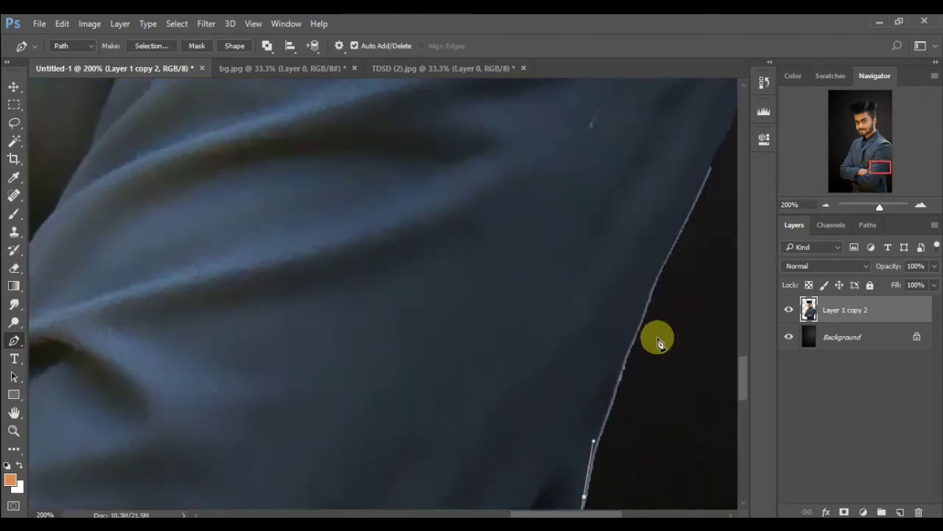
mouse_move(688, 219)
mouse_down()
mouse_move(728, 151)
mouse_move(713, 129)
mouse_up()
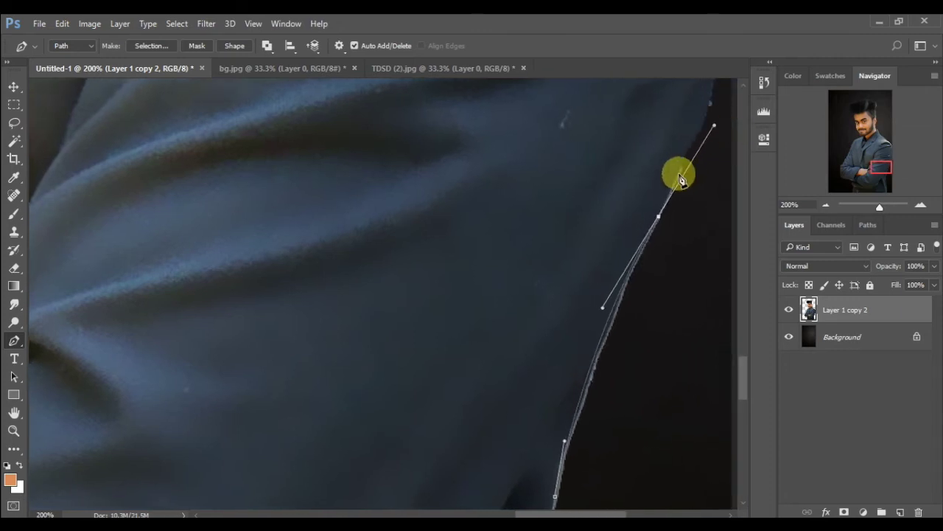
click(705, 144)
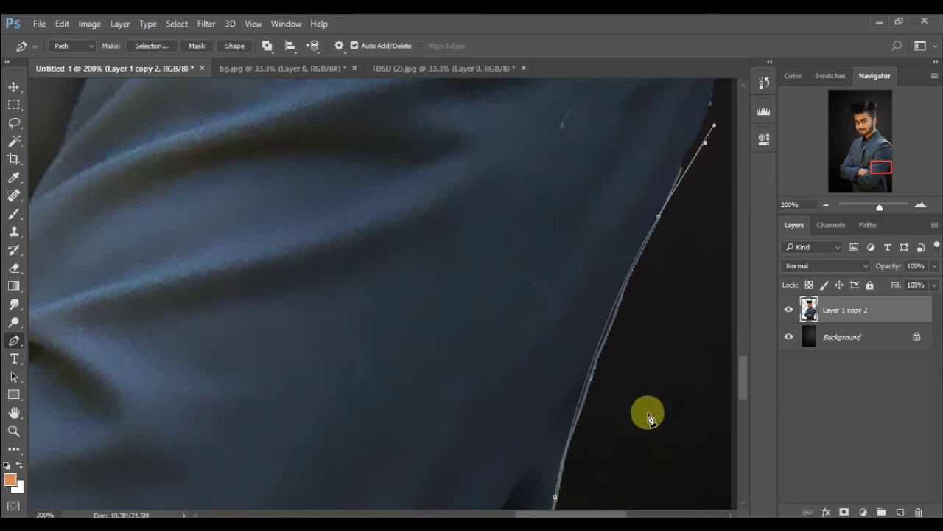
right_click(623, 440)
click(716, 148)
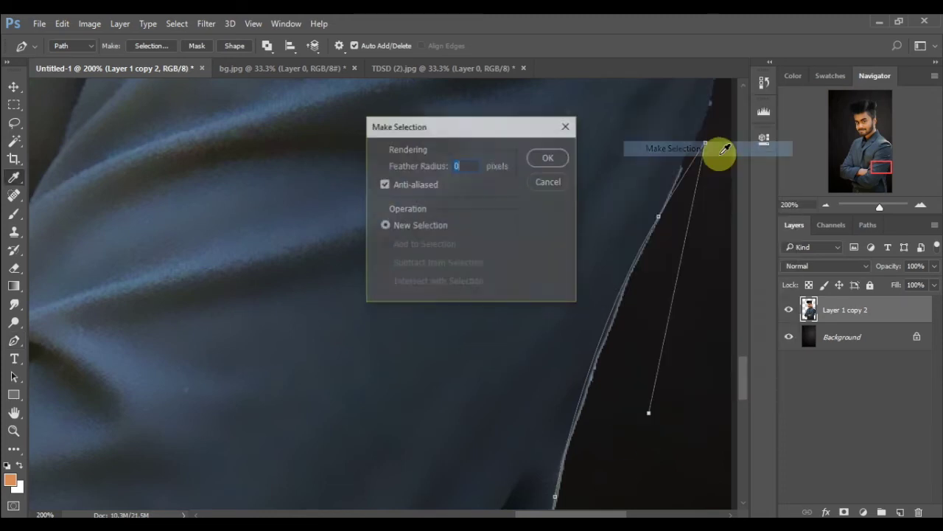
key(Return)
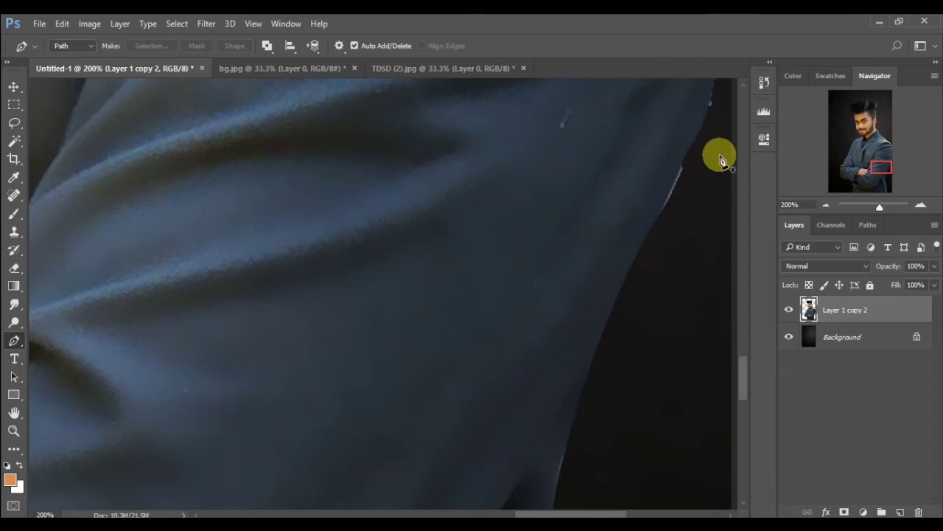
Trace a second short stretch of the sleeve edge and turn it into a selection.
click(623, 291)
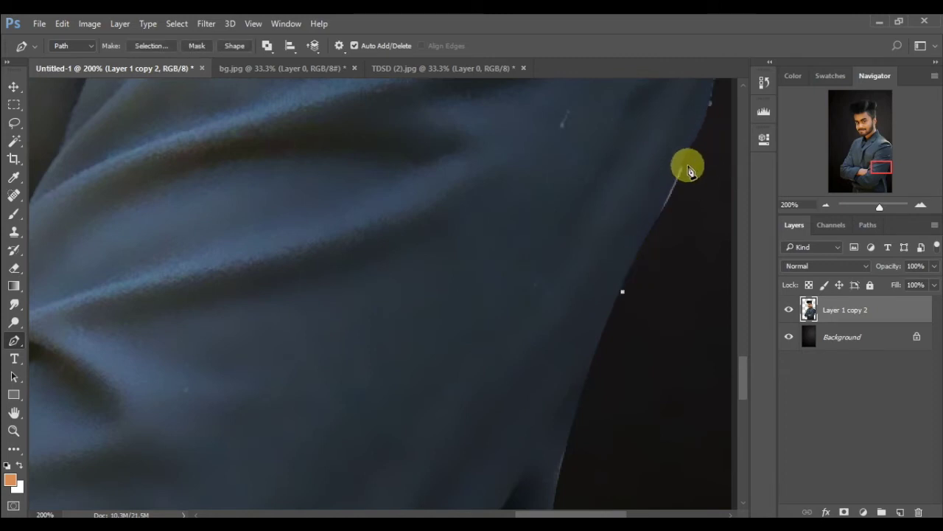
drag(689, 154, 700, 133)
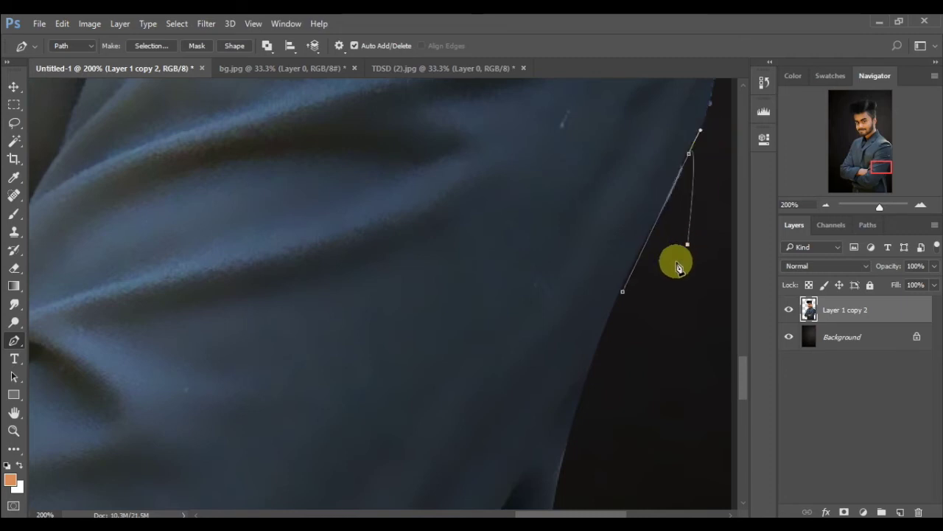
right_click(678, 243)
click(706, 232)
key(Return)
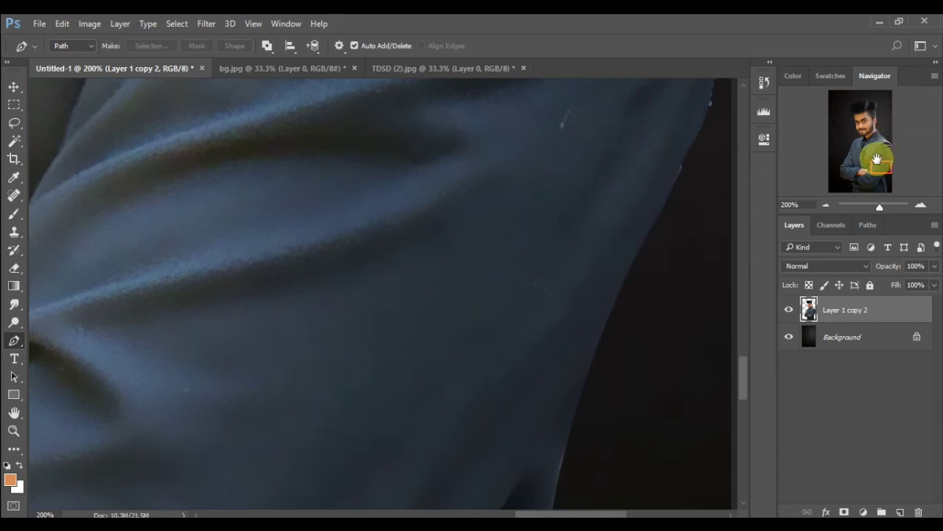
Trace a lower fringed stretch of the sleeve edge with curved anchors and select it.
scroll(646, 389, up, 5)
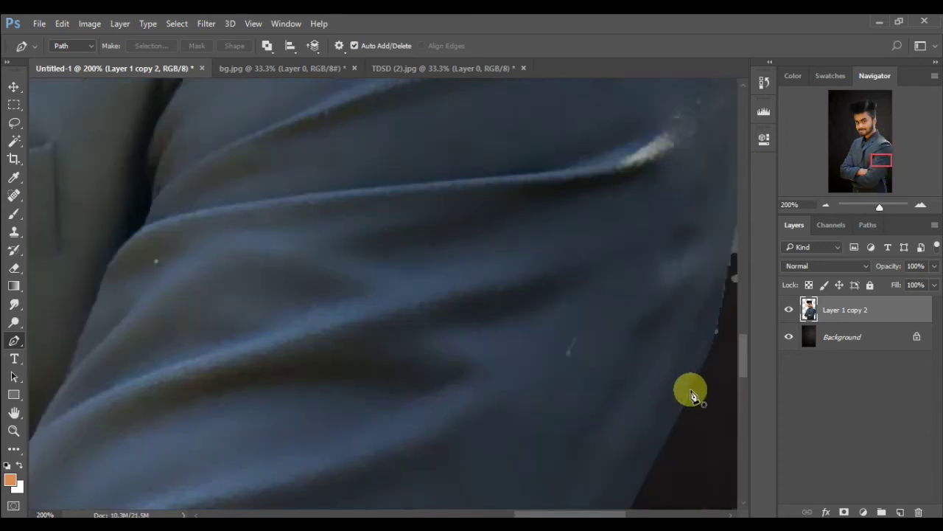
click(672, 454)
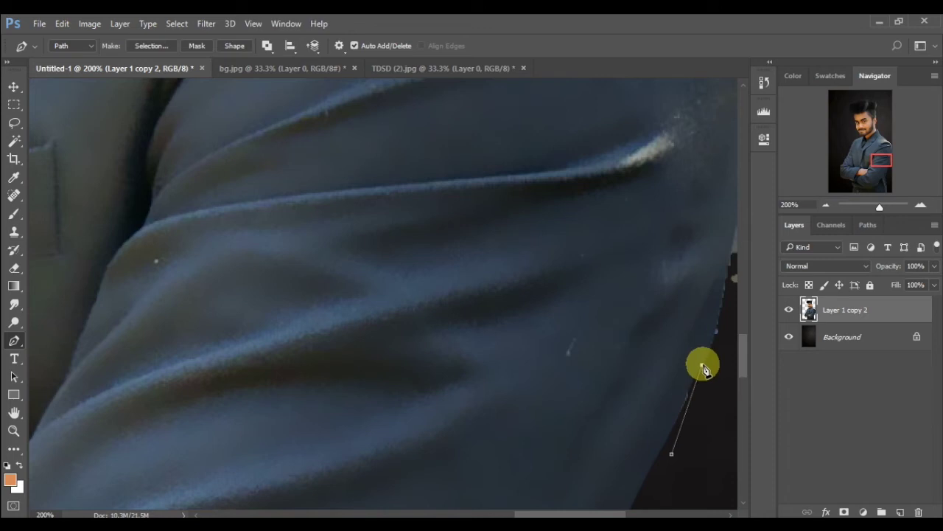
drag(702, 366, 729, 322)
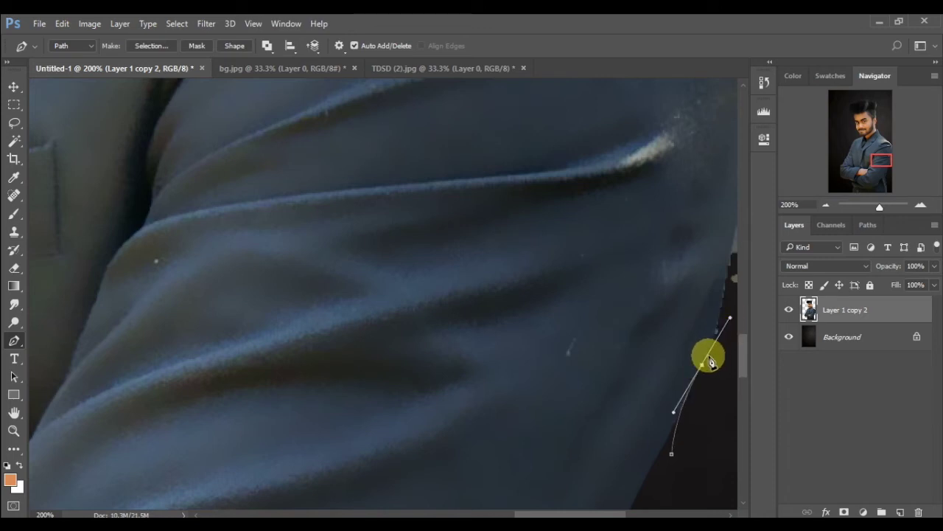
click(704, 363)
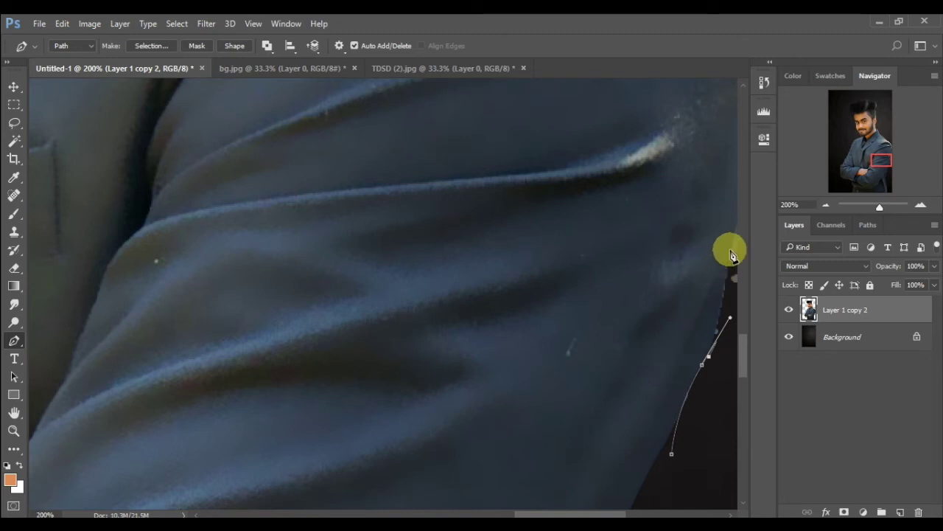
drag(731, 254, 696, 147)
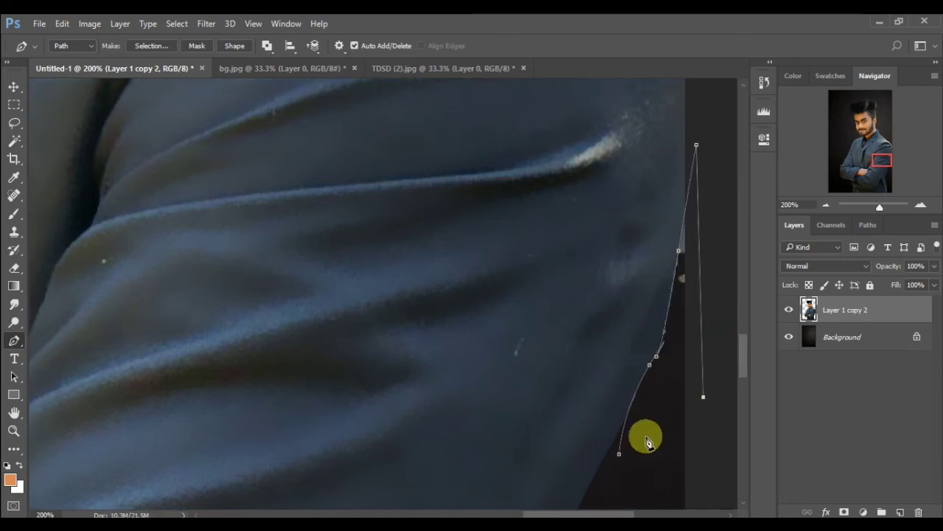
right_click(643, 442)
click(769, 137)
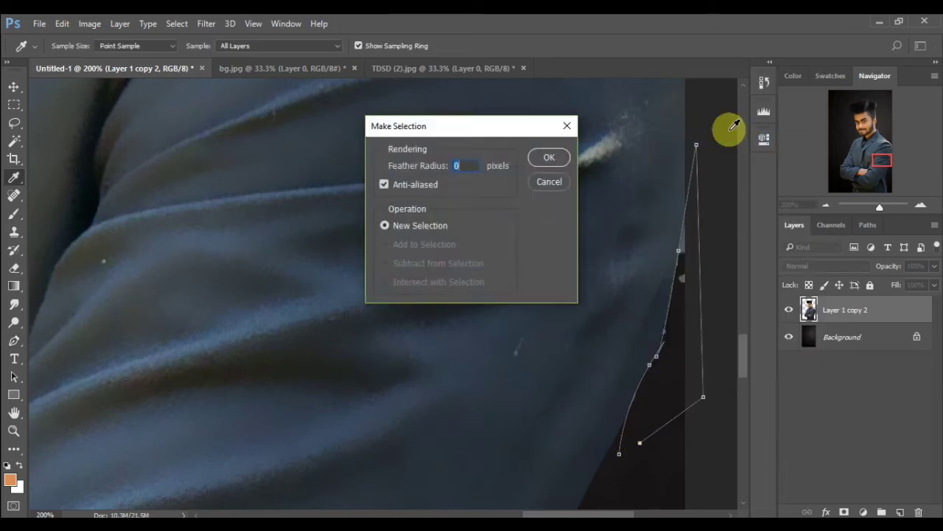
key(Return)
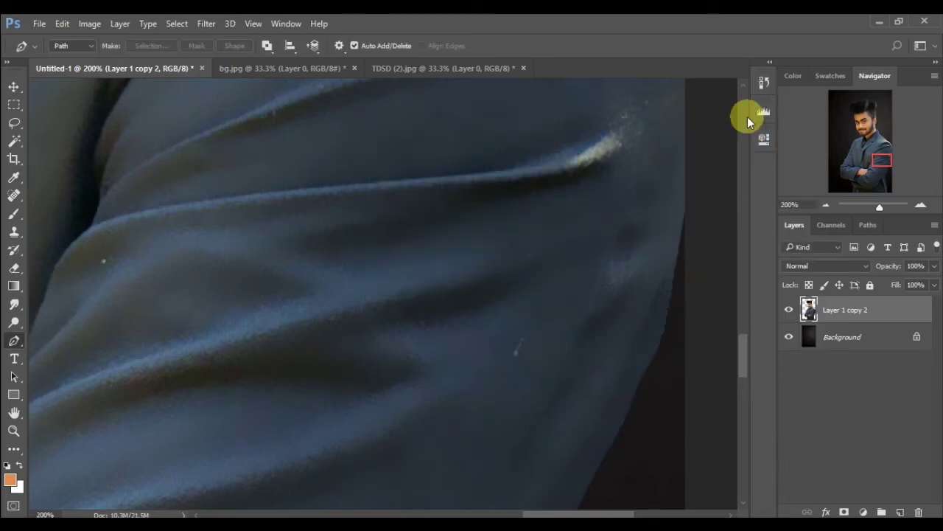
mouse_move(889, 152)
mouse_down()
mouse_move(863, 154)
mouse_move(882, 147)
mouse_up()
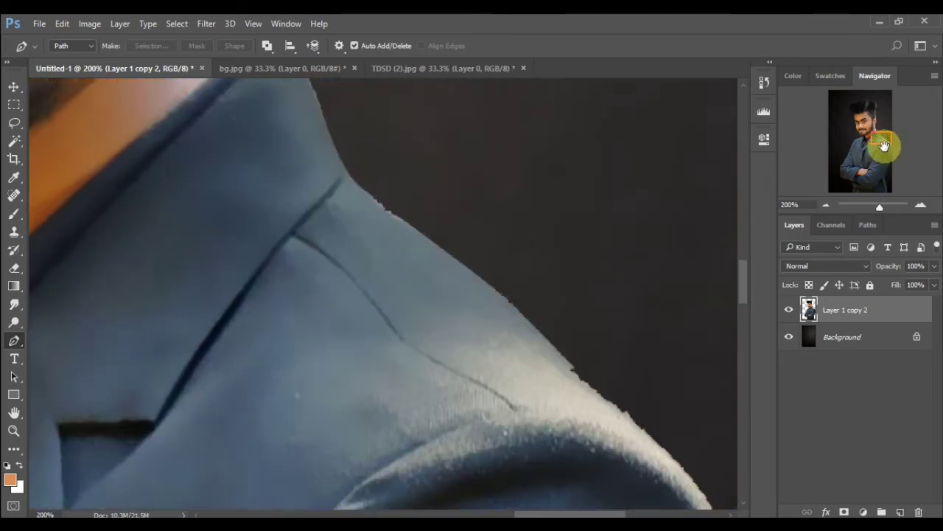
Start a Pen path at the collar edge with a curved anchor down the shoulder outline.
click(359, 188)
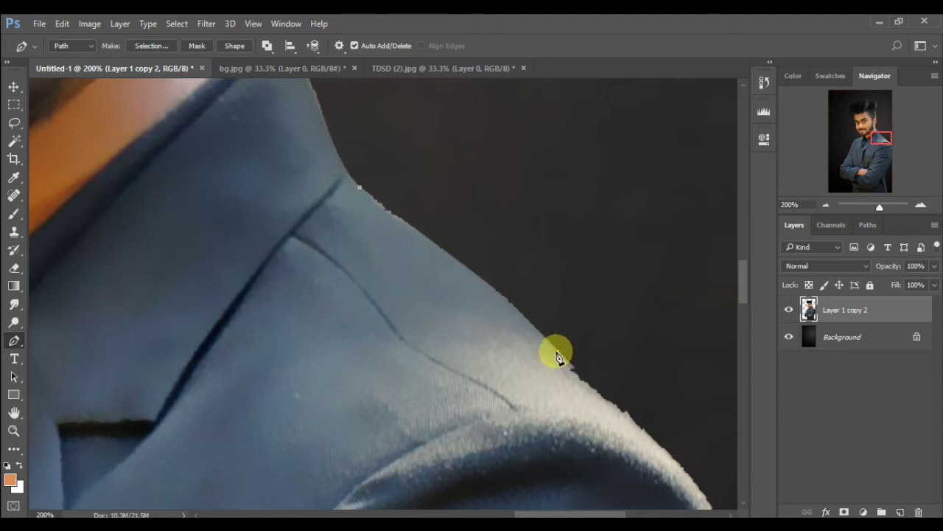
drag(557, 351, 588, 393)
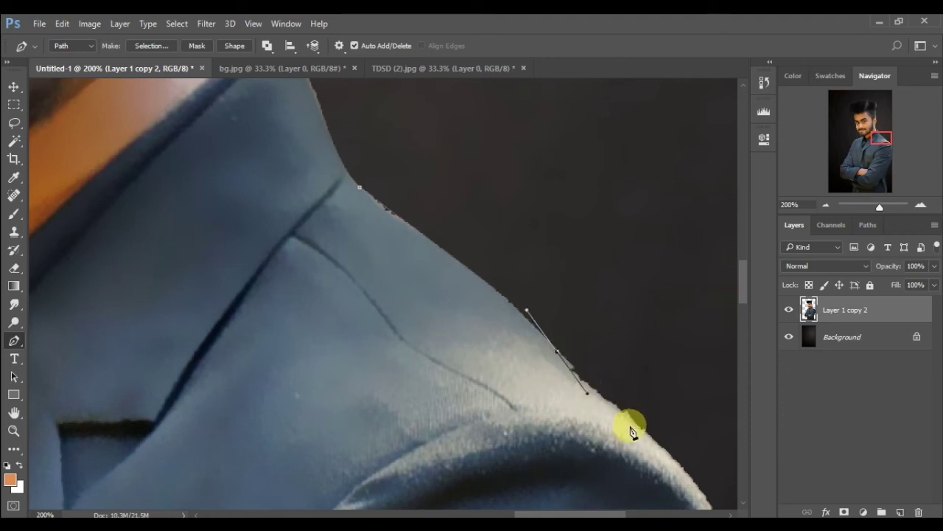
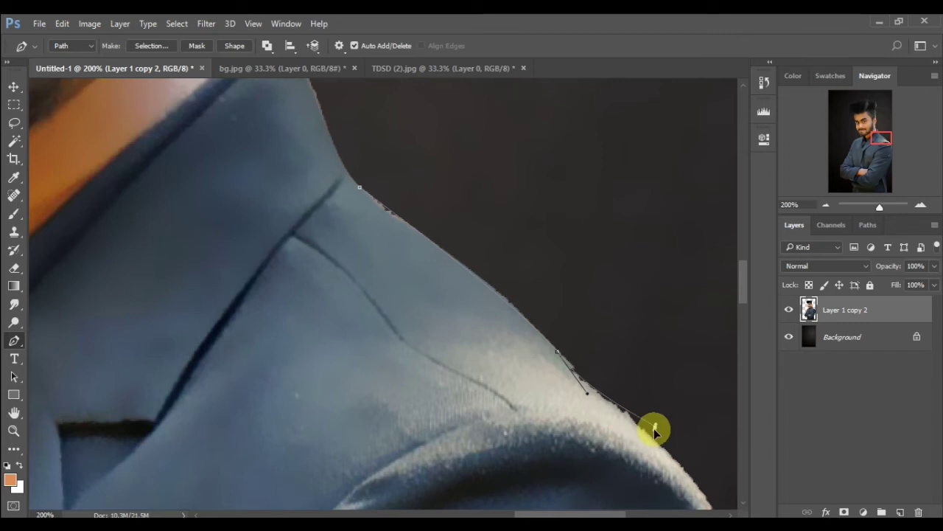
Trace the shoulder fringe with the Pen tool, make it a selection, delete it and deselect.
key(ctrl+z)
click(693, 464)
click(824, 207)
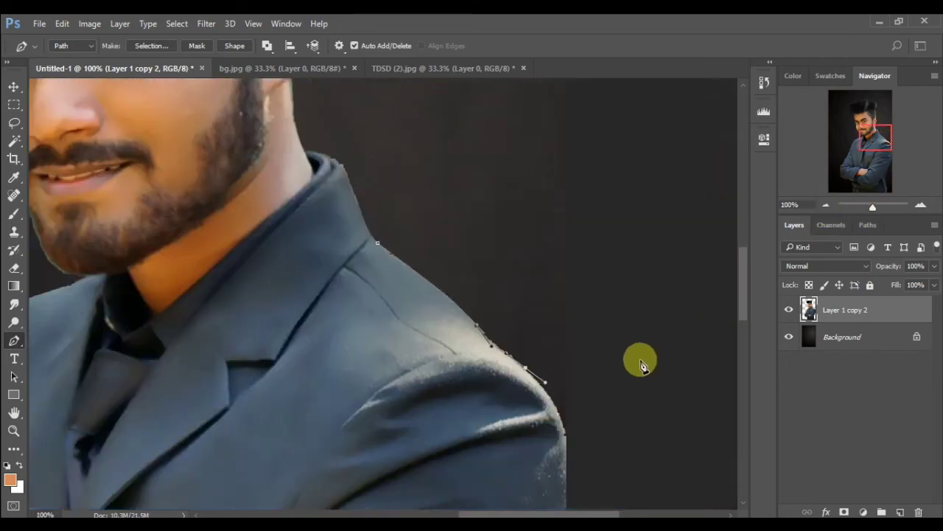
drag(569, 424, 573, 478)
click(611, 373)
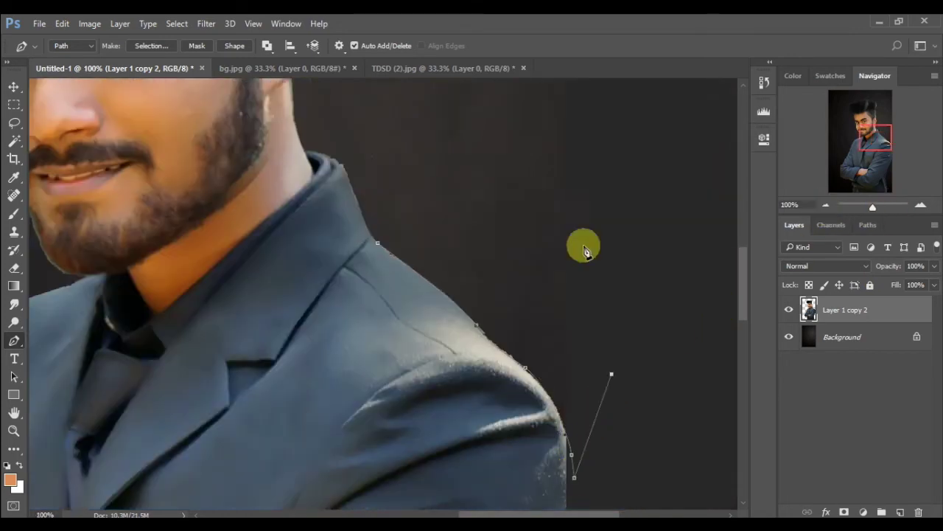
click(487, 164)
right_click(430, 206)
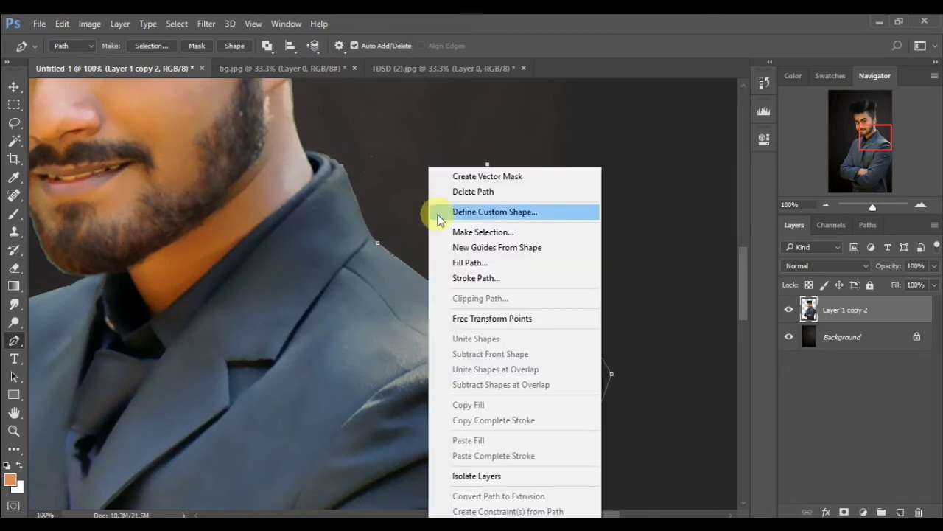
click(441, 238)
key(Return)
key(Delete)
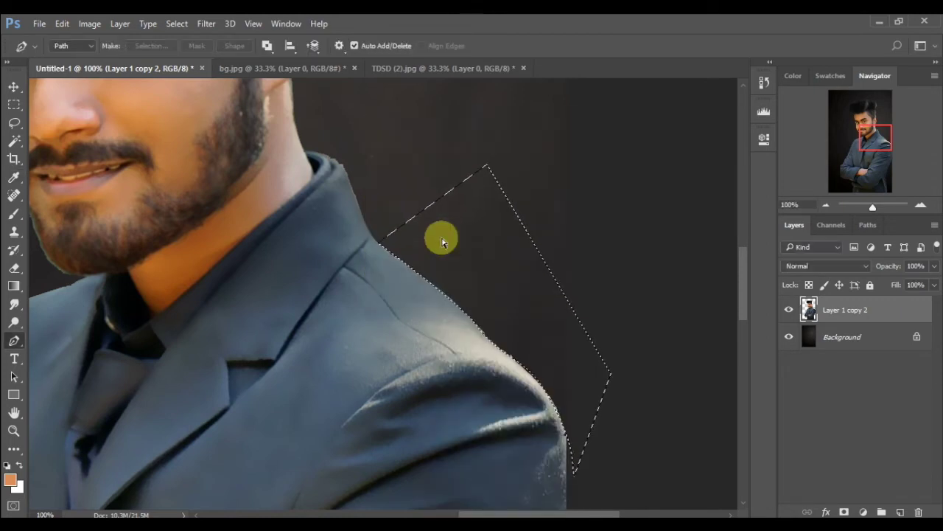
key(ctrl+d)
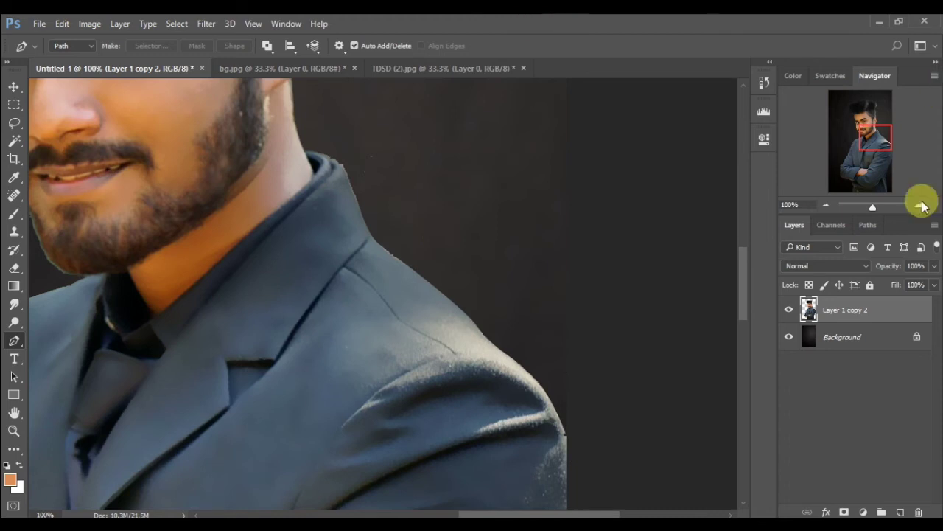
Zoom in on the collar, trace its fringe as a selection, clear it and deselect.
click(921, 205)
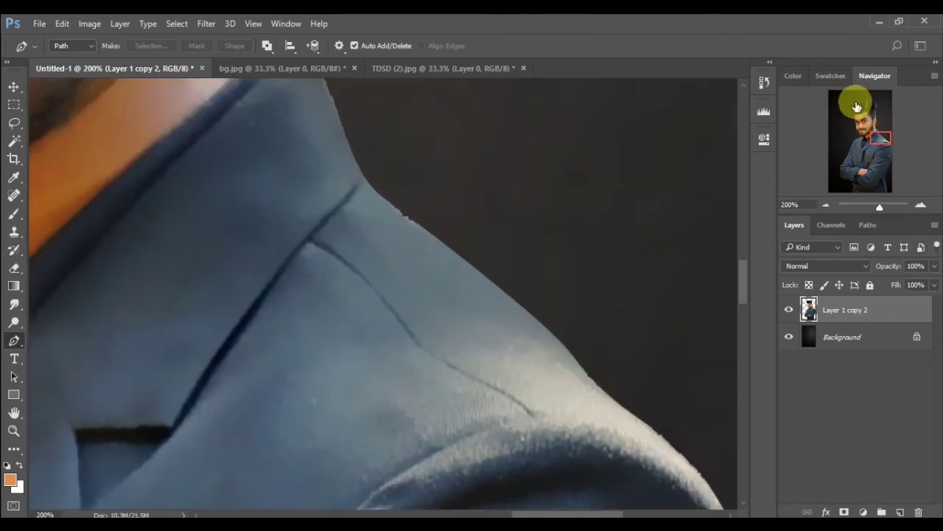
mouse_move(857, 106)
mouse_down()
mouse_move(874, 114)
mouse_move(876, 133)
mouse_up()
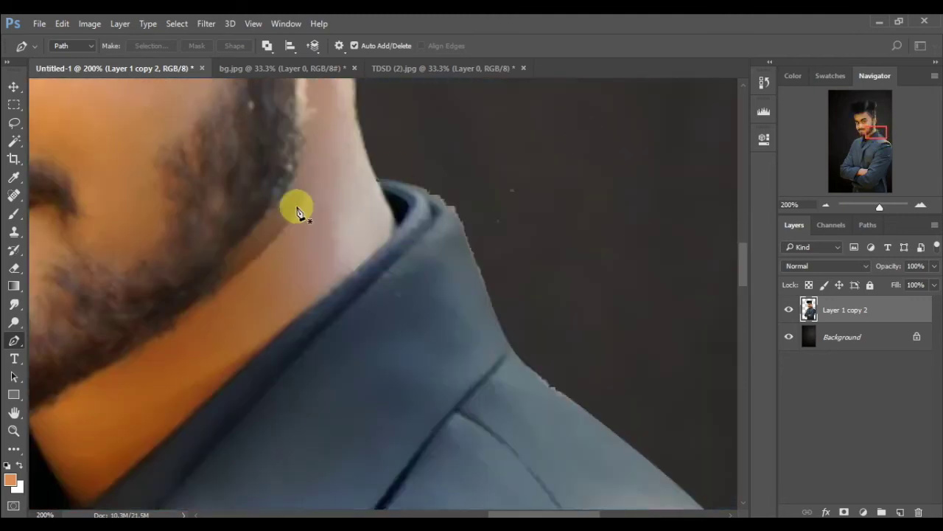
click(374, 178)
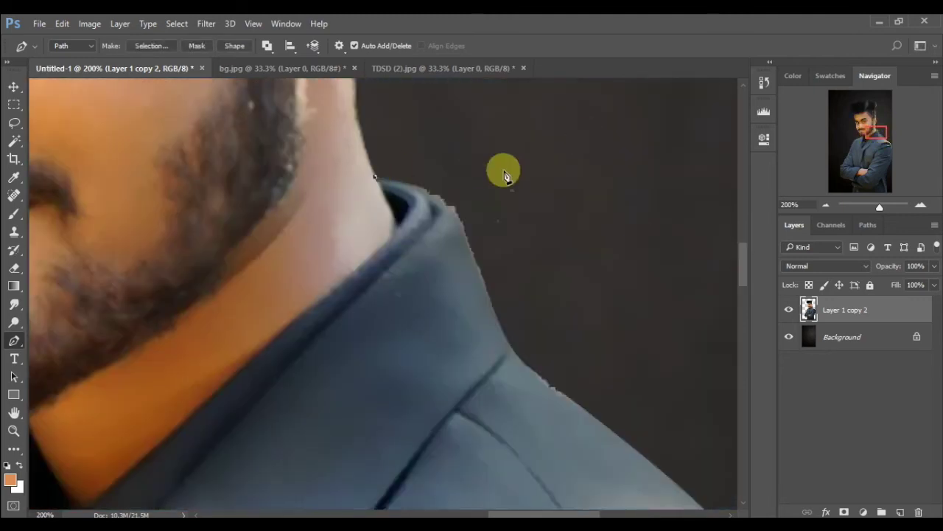
click(411, 185)
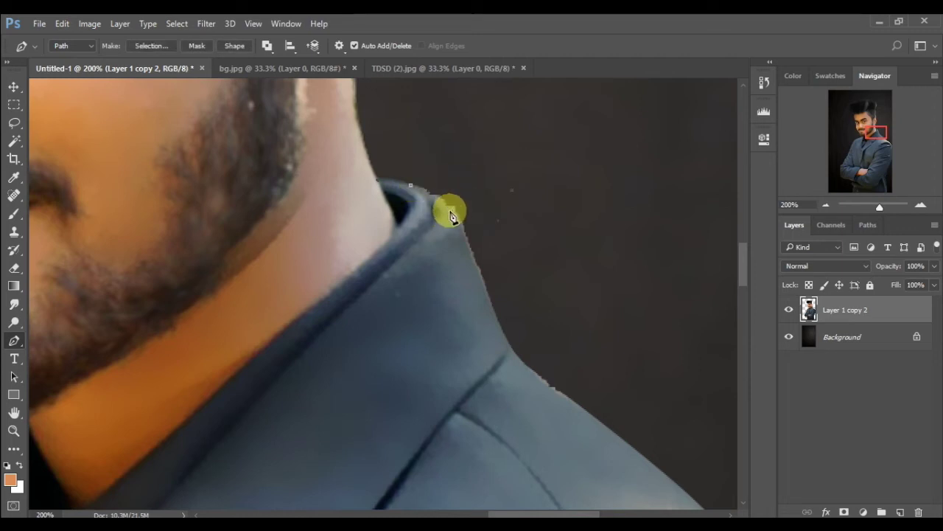
mouse_move(465, 240)
mouse_down()
mouse_move(487, 256)
mouse_move(479, 237)
mouse_up()
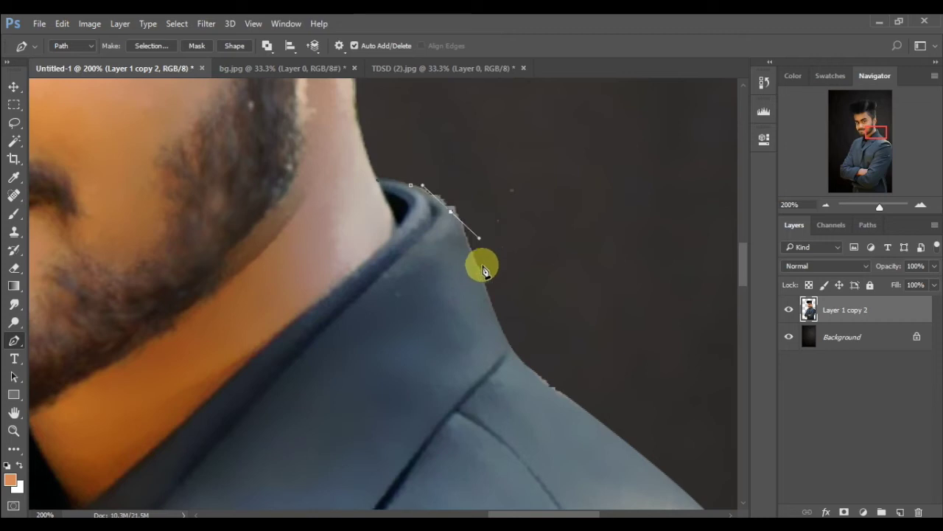
click(483, 277)
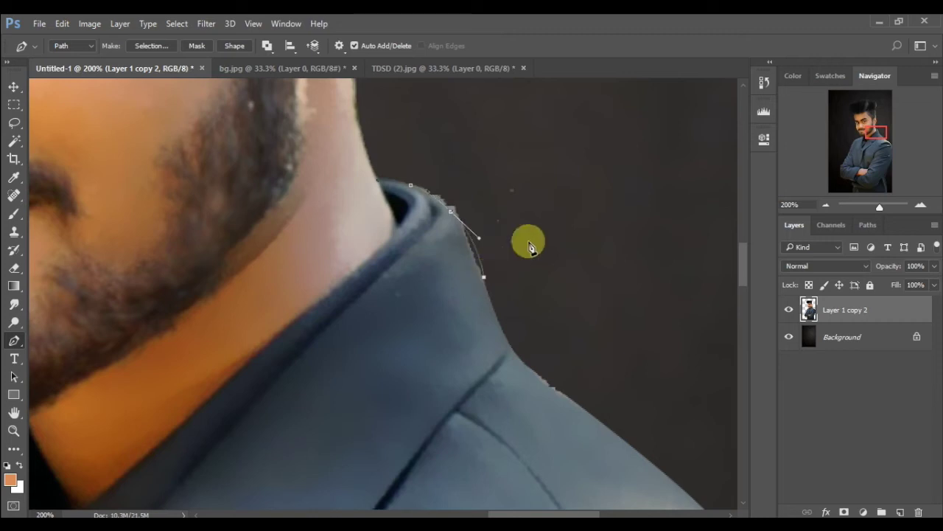
click(535, 225)
click(563, 146)
right_click(463, 171)
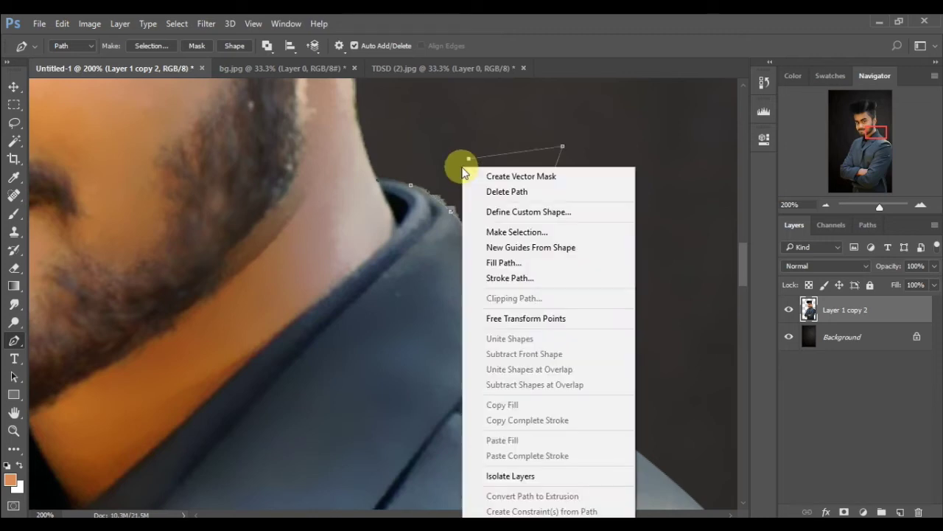
click(488, 232)
key(Return)
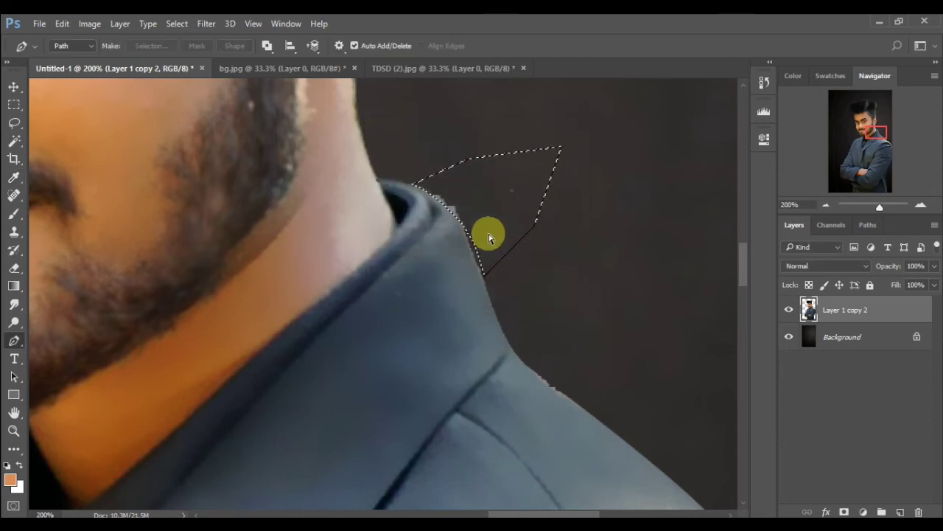
key(ctrl+d)
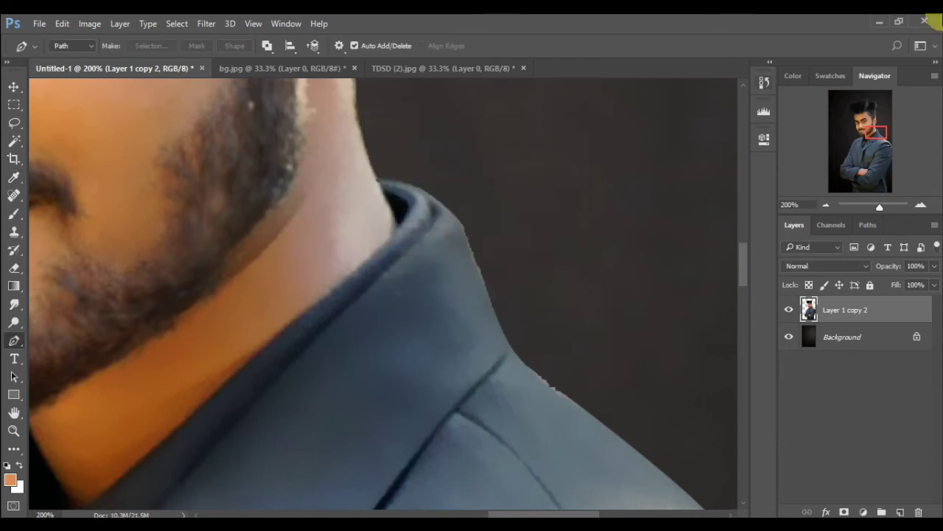
click(827, 206)
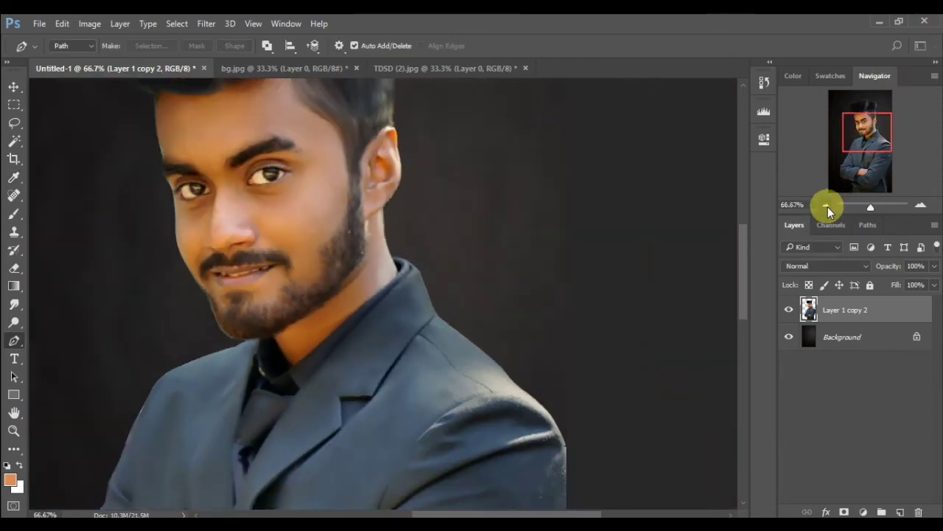
Zoom in on the jacket's upper edge and turn a traced fringe path into a selection.
click(827, 206)
click(827, 205)
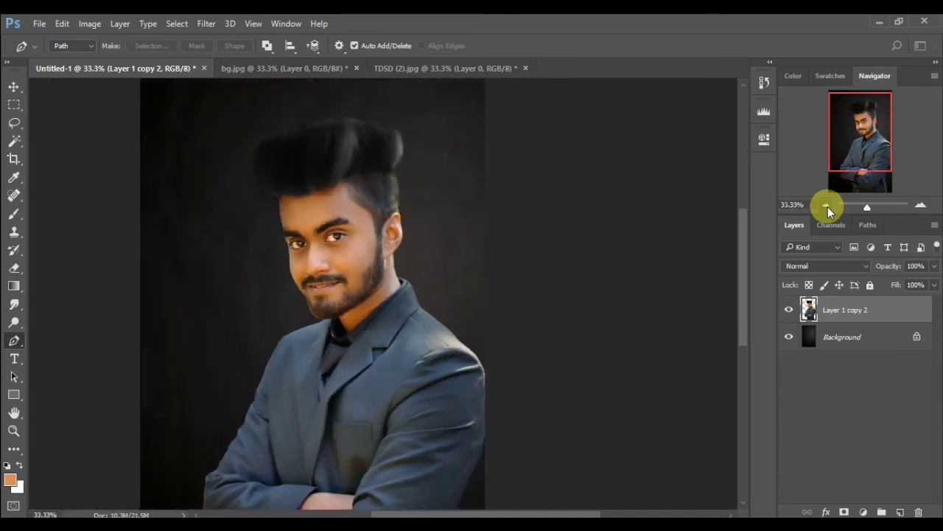
click(827, 206)
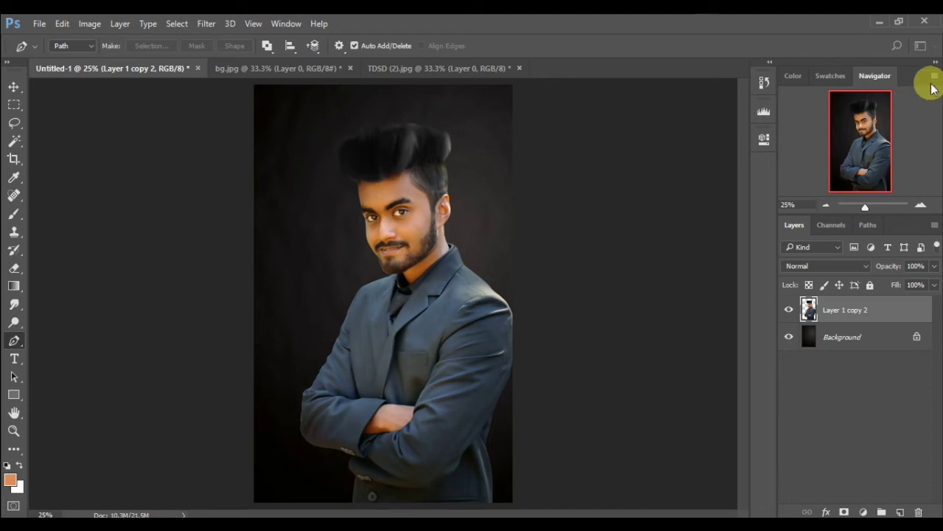
click(917, 206)
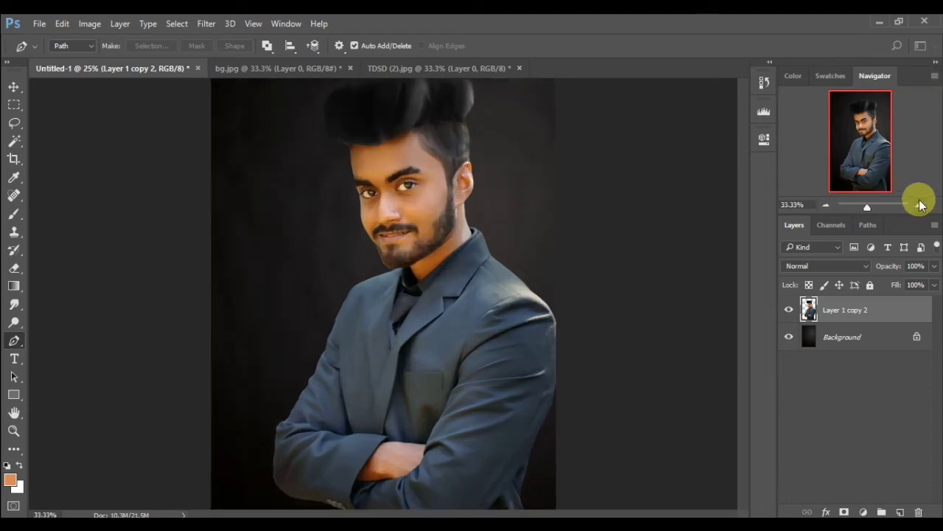
click(919, 206)
click(919, 206)
click(920, 205)
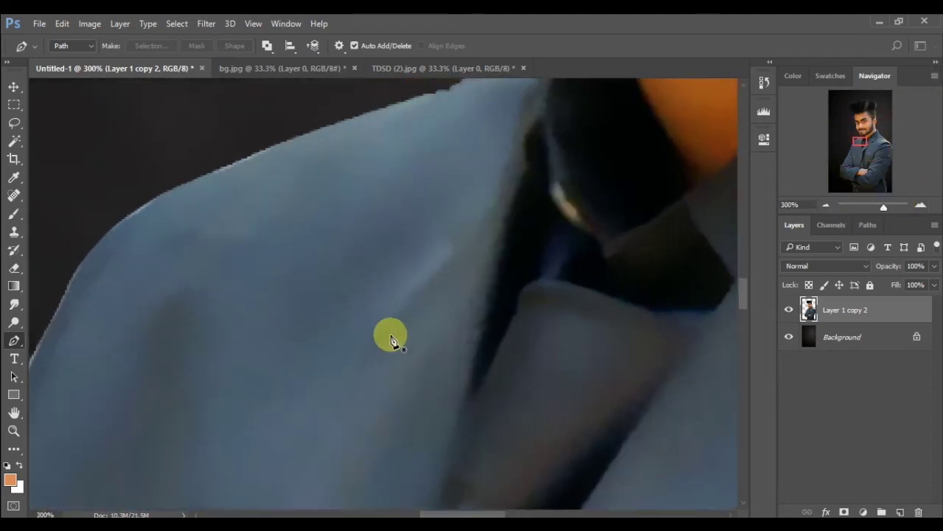
click(89, 248)
drag(175, 185, 175, 183)
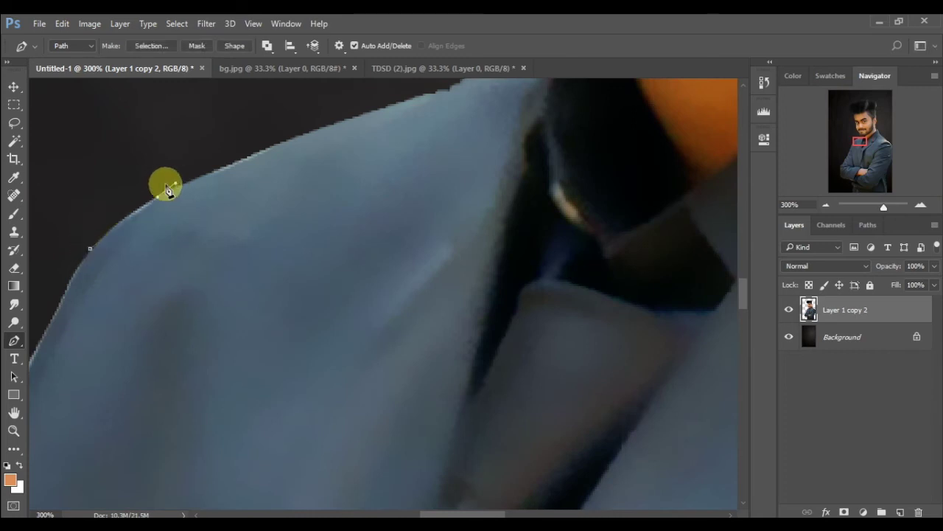
right_click(108, 223)
click(127, 231)
key(Return)
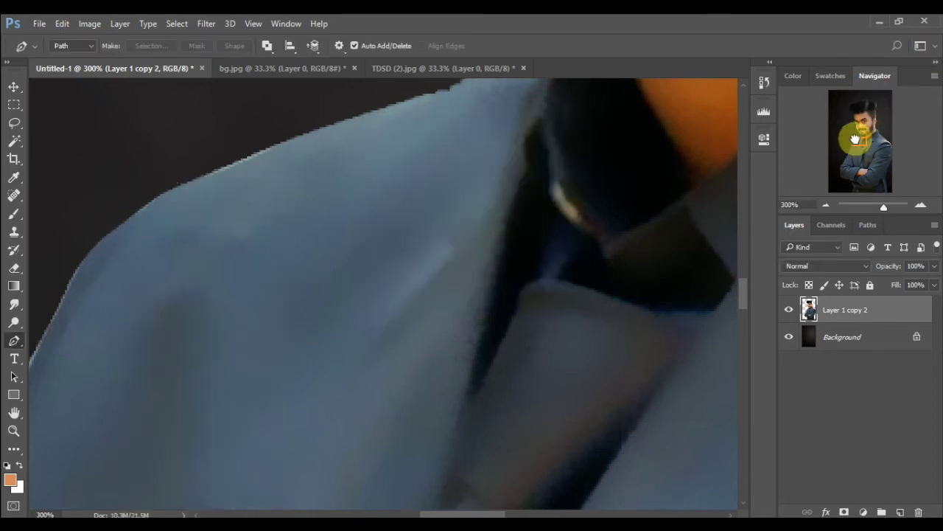
Move the 200% view down the jacket edge and discard a misplaced path.
mouse_move(852, 130)
mouse_down()
mouse_move(851, 147)
mouse_move(815, 157)
mouse_up()
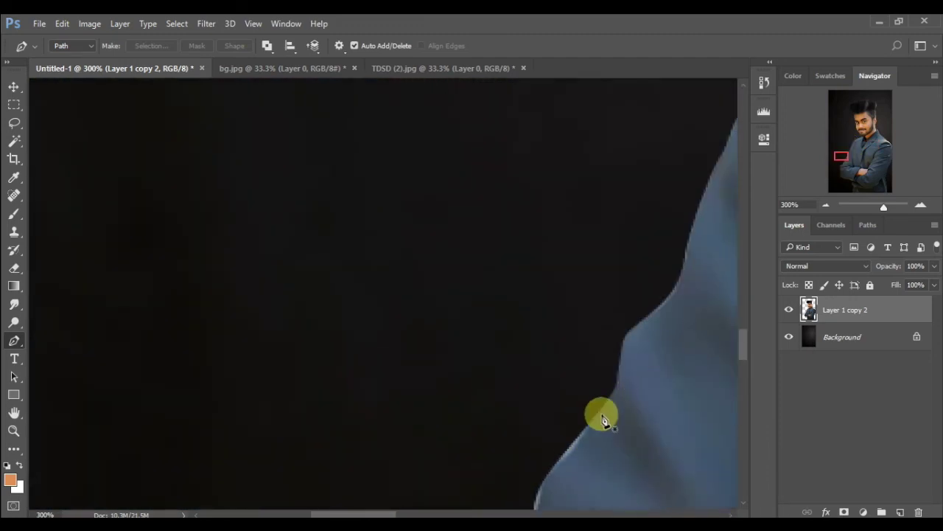
click(824, 206)
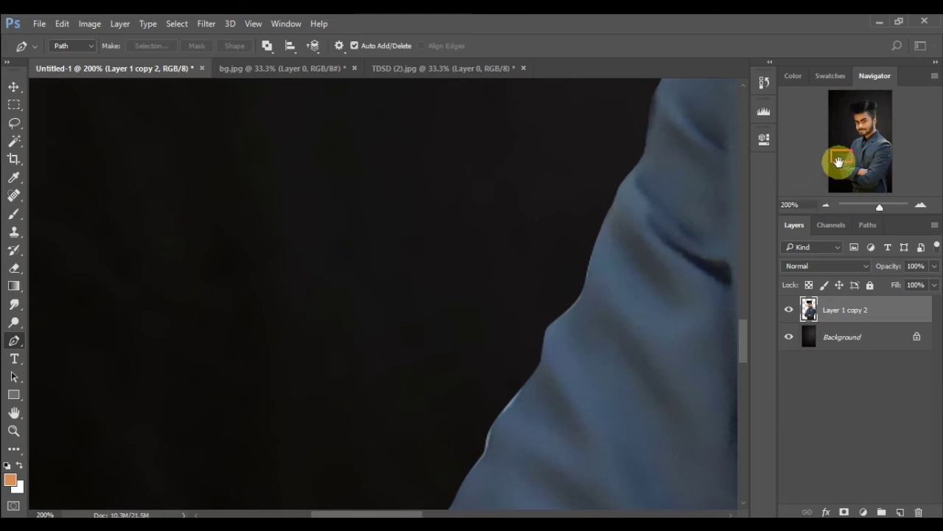
drag(843, 154, 844, 164)
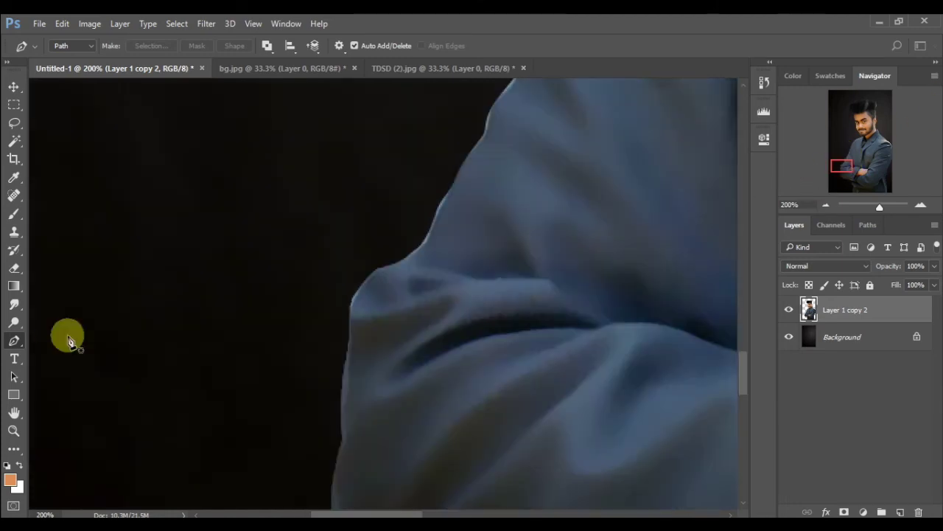
click(346, 320)
drag(376, 260, 386, 247)
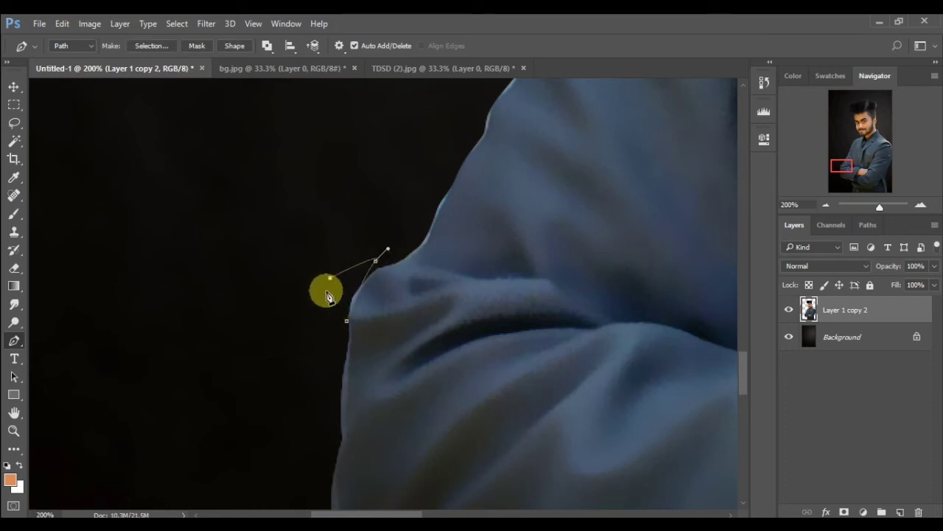
right_click(325, 297)
click(409, 235)
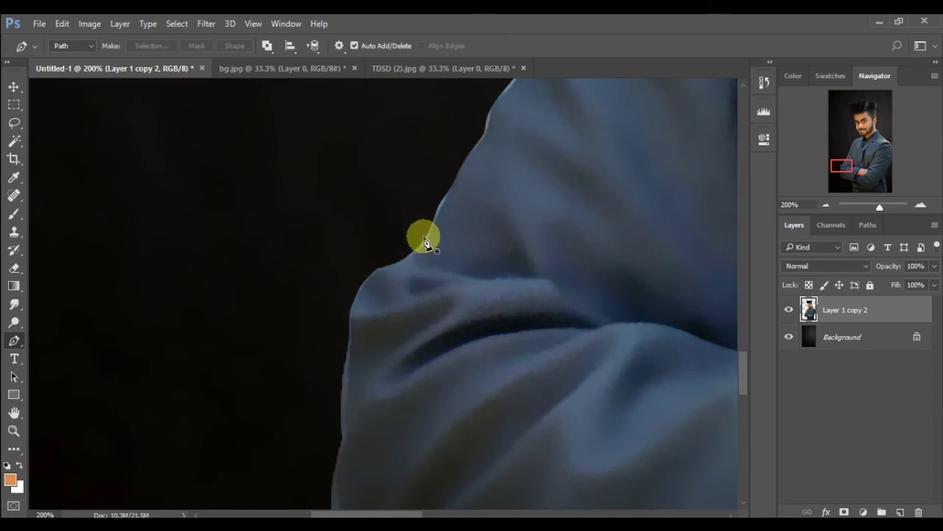
Trace the fringe on the jacket edge near the arm and delete it.
click(399, 263)
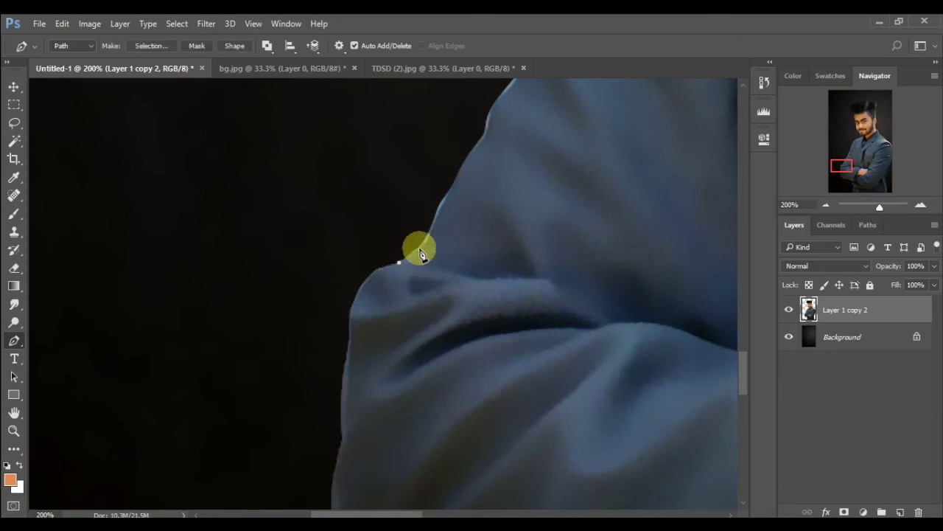
click(426, 243)
drag(451, 187, 459, 156)
right_click(381, 243)
click(416, 232)
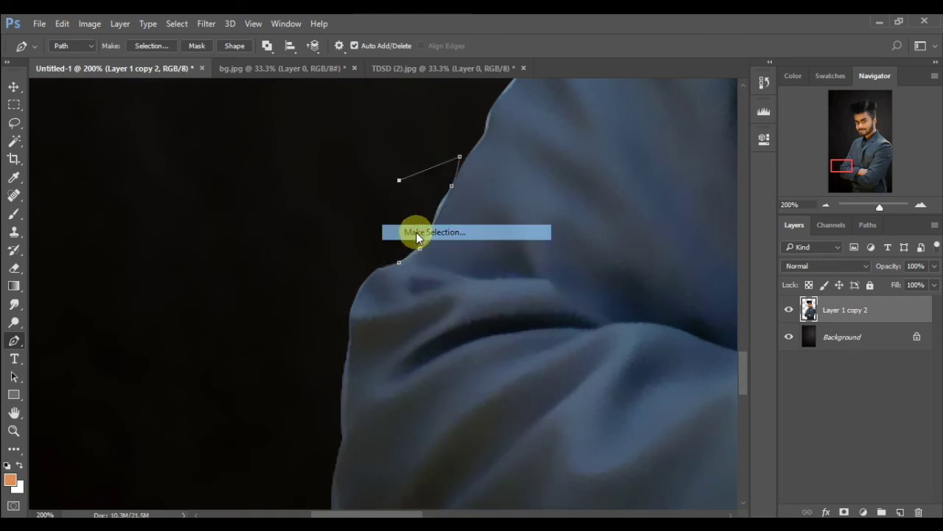
key(Delete)
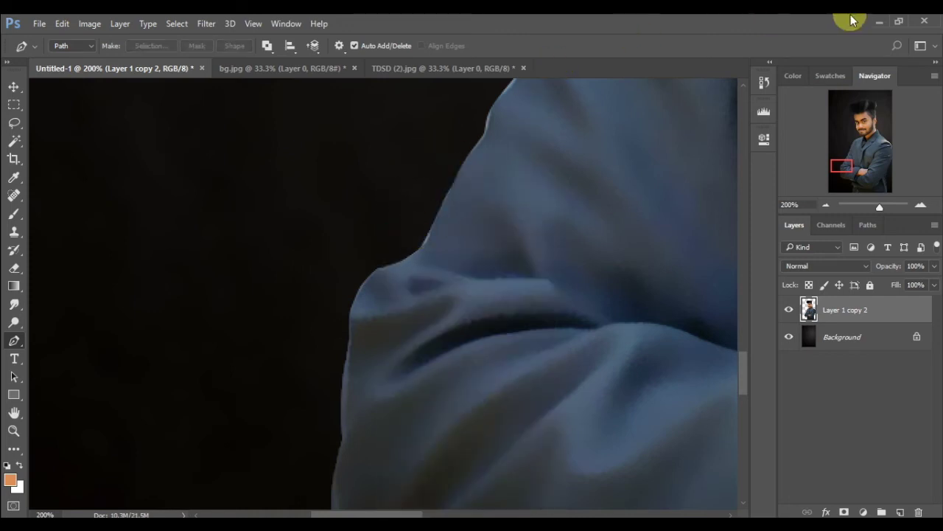
Trace a curved path along the jacket edge and make it a selection with no feathering.
drag(854, 168, 853, 157)
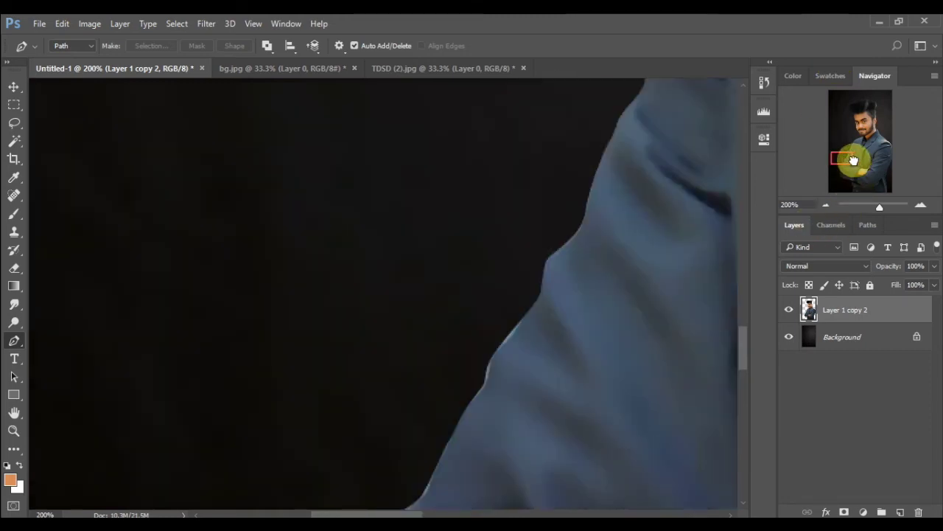
click(480, 388)
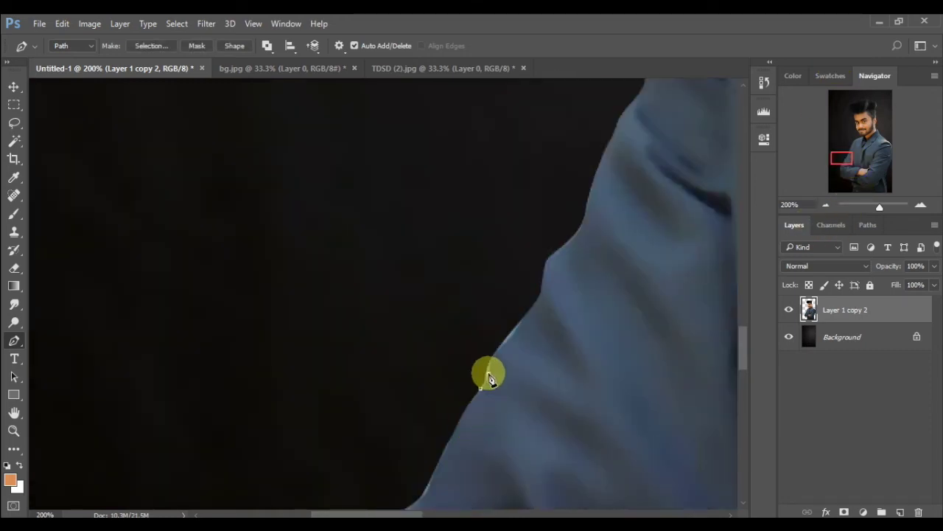
drag(489, 373, 495, 350)
click(522, 321)
mouse_move(514, 286)
mouse_down()
mouse_move(458, 336)
mouse_move(447, 380)
mouse_up()
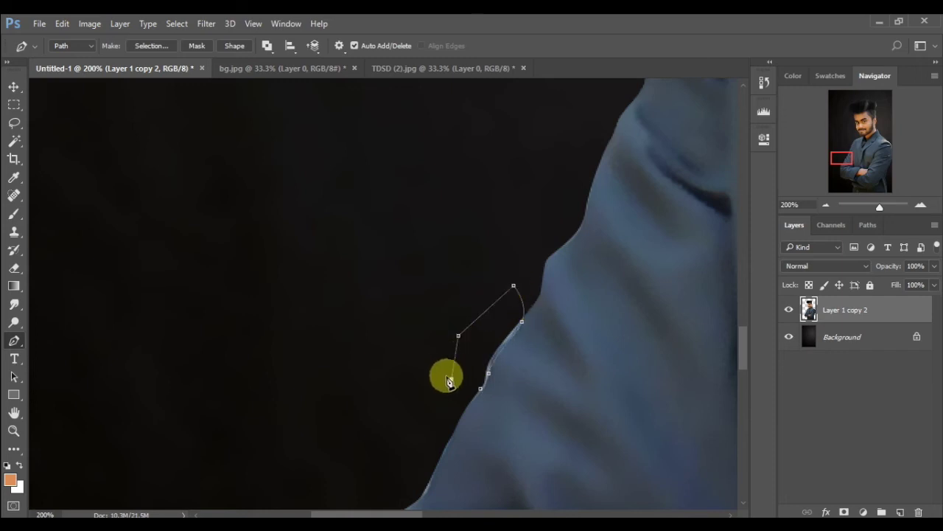
right_click(471, 366)
click(518, 232)
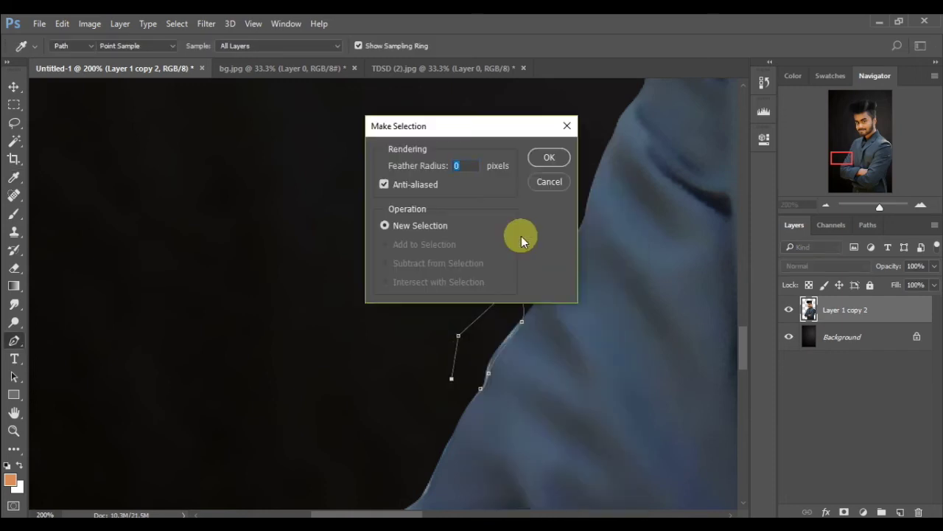
key(Return)
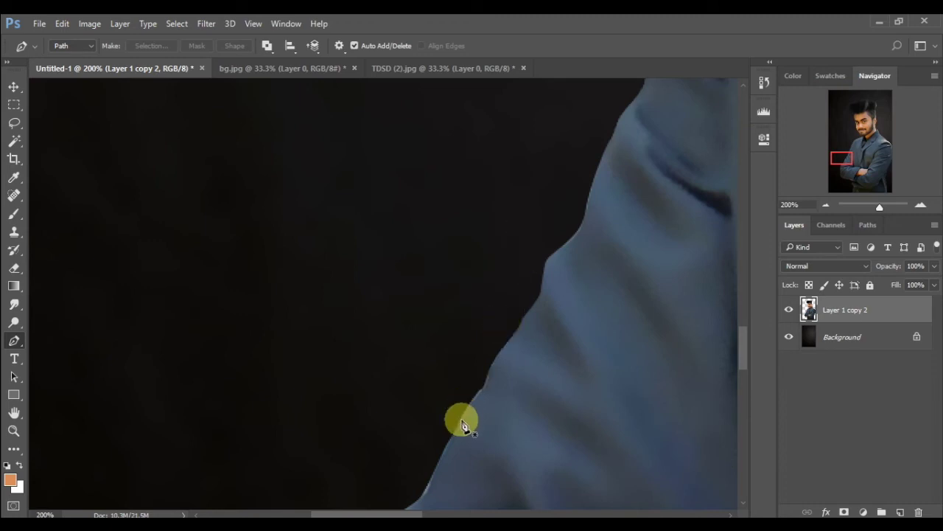
Select and clear the fringe on the lower side edge of the jacket, then deselect.
click(484, 385)
click(448, 429)
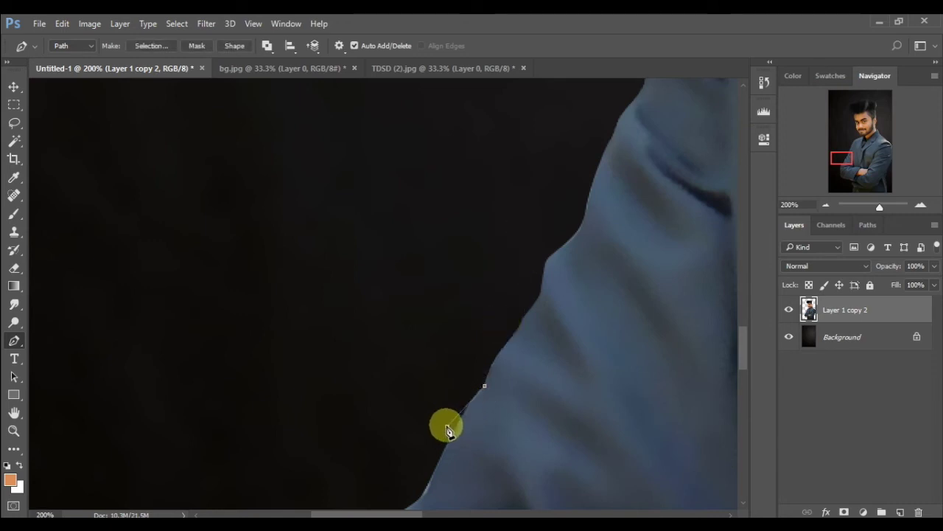
drag(442, 430, 442, 422)
click(447, 372)
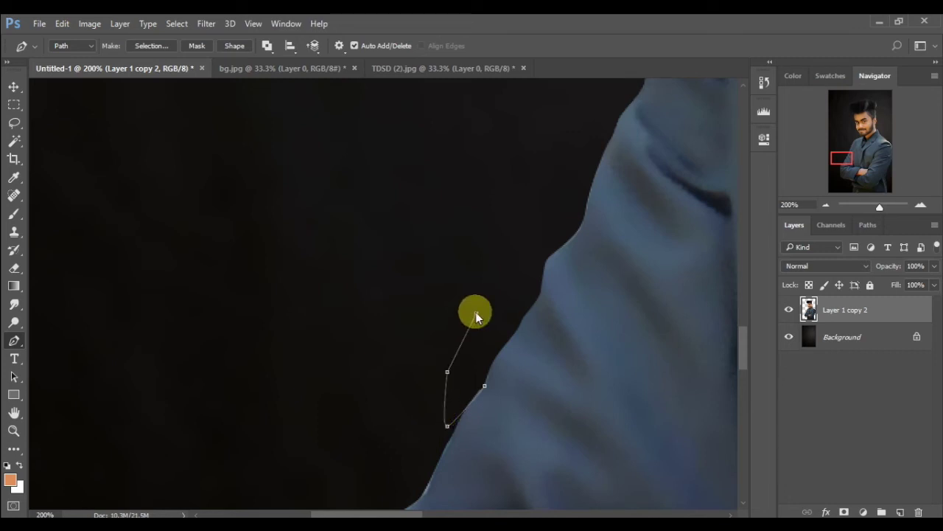
click(475, 316)
right_click(475, 315)
click(516, 231)
key(Return)
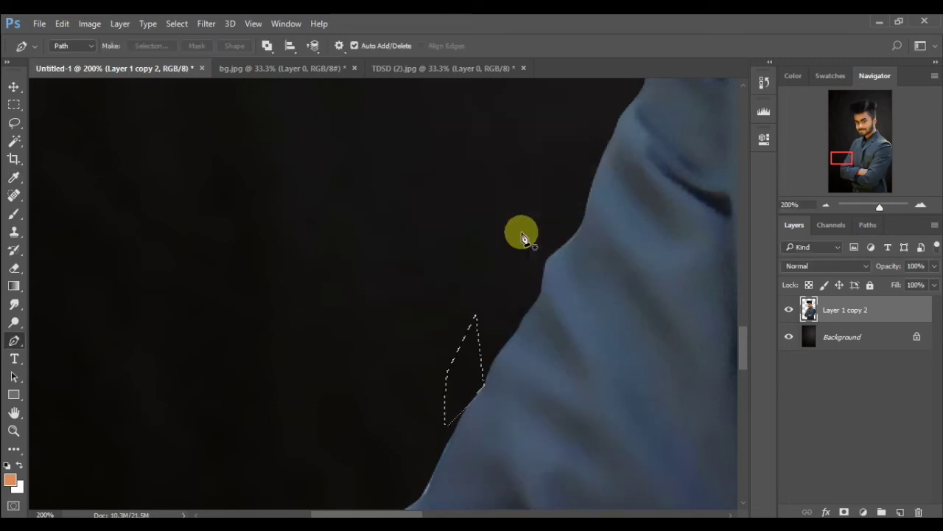
key(ctrl+d)
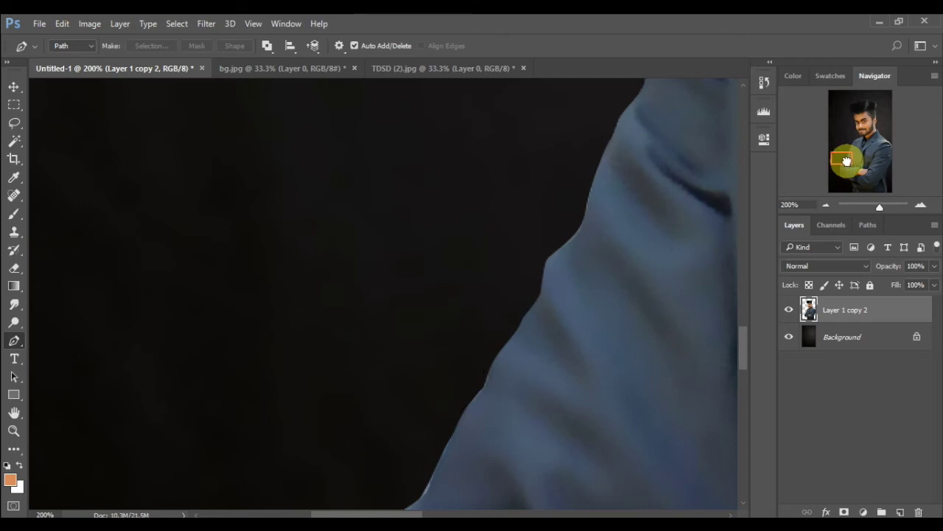
mouse_move(847, 161)
mouse_down()
mouse_move(864, 128)
mouse_move(859, 137)
mouse_up()
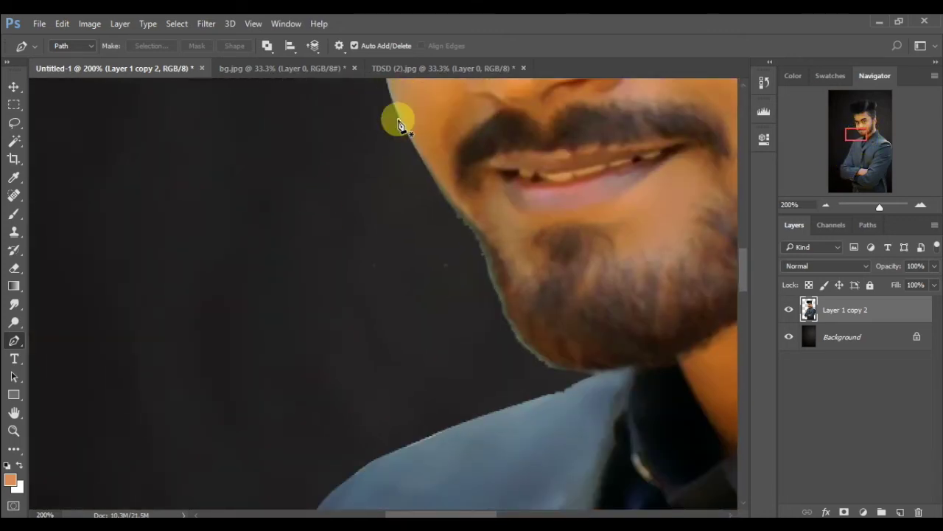
Trace the jawline and beard edge, select and delete that fringe, then deselect.
click(399, 119)
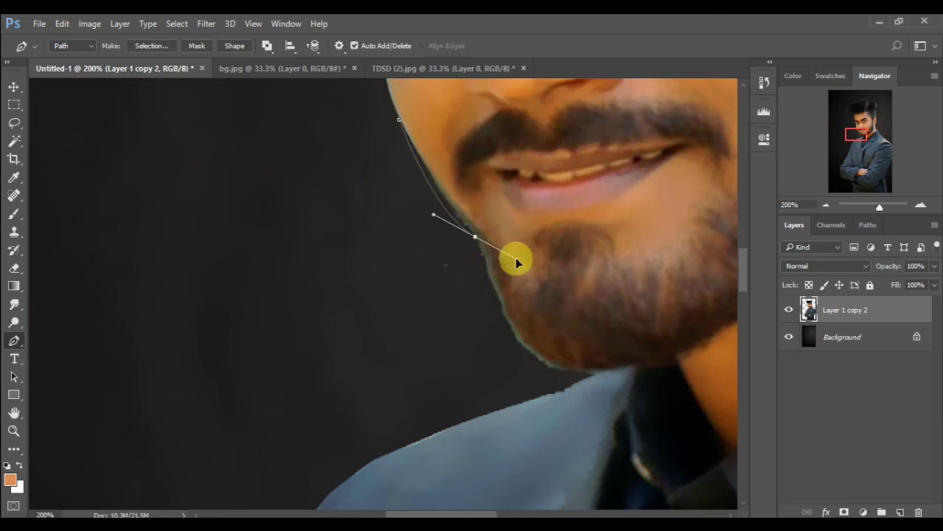
drag(513, 263, 507, 267)
drag(441, 333, 429, 350)
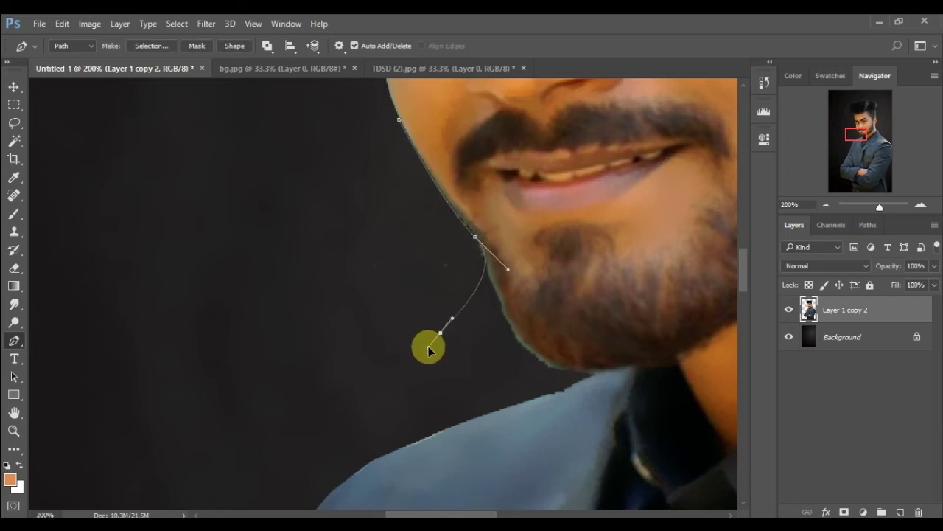
right_click(366, 280)
click(293, 436)
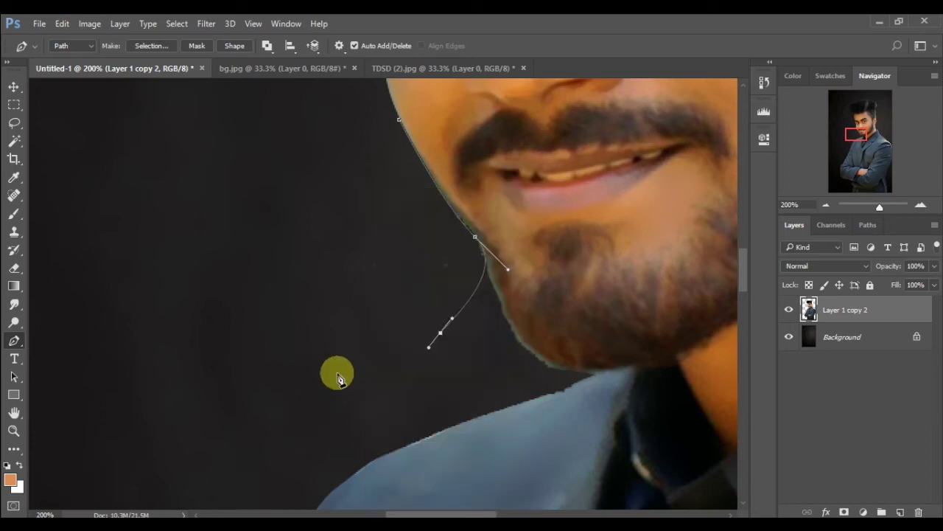
click(338, 373)
click(334, 250)
right_click(398, 141)
right_click(397, 168)
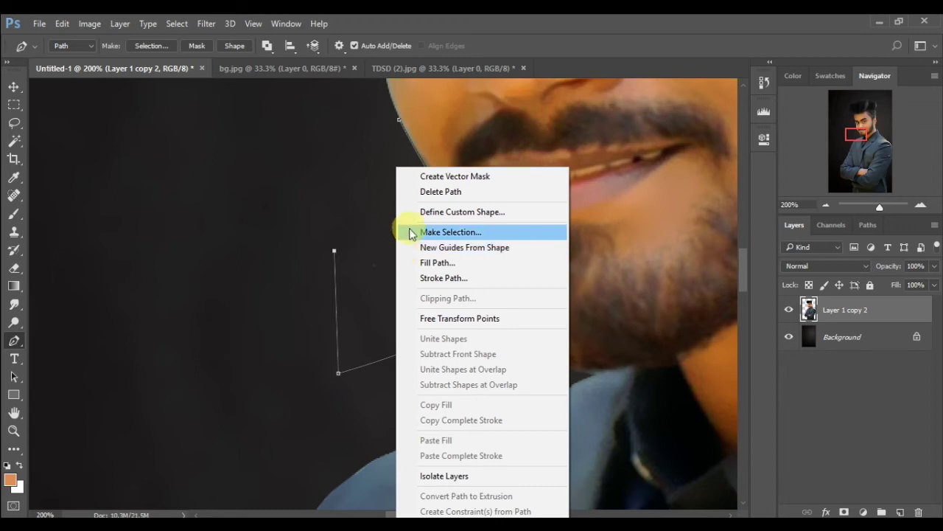
click(417, 235)
key(Return)
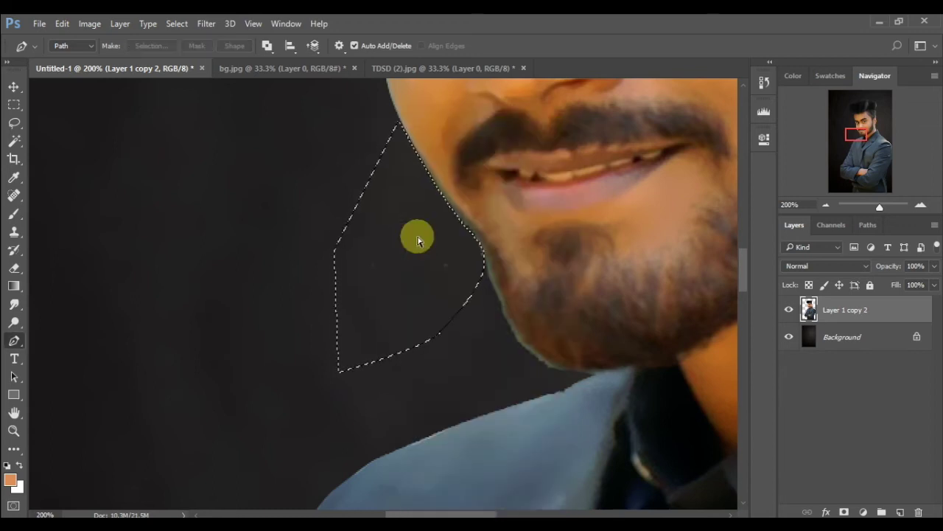
key(Delete)
key(ctrl+d)
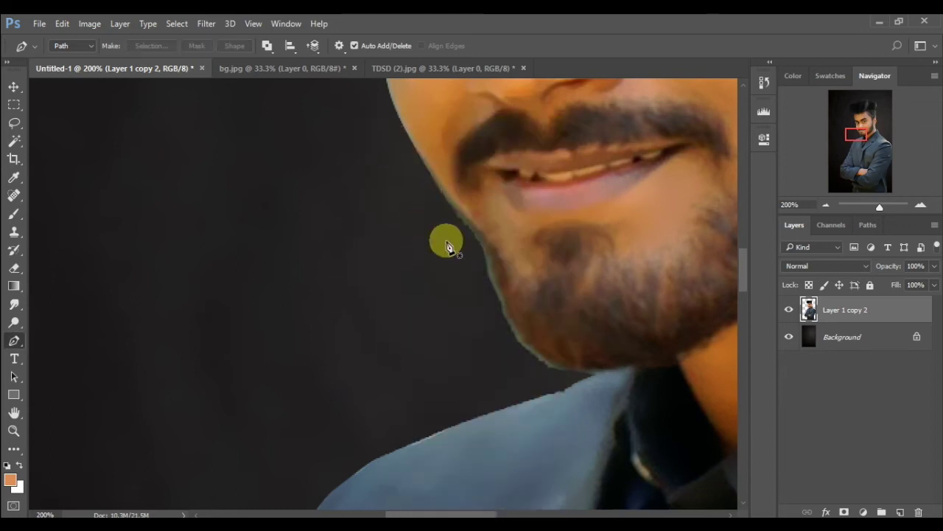
Select and clear the fringe higher up the jawline, then deselect.
click(468, 226)
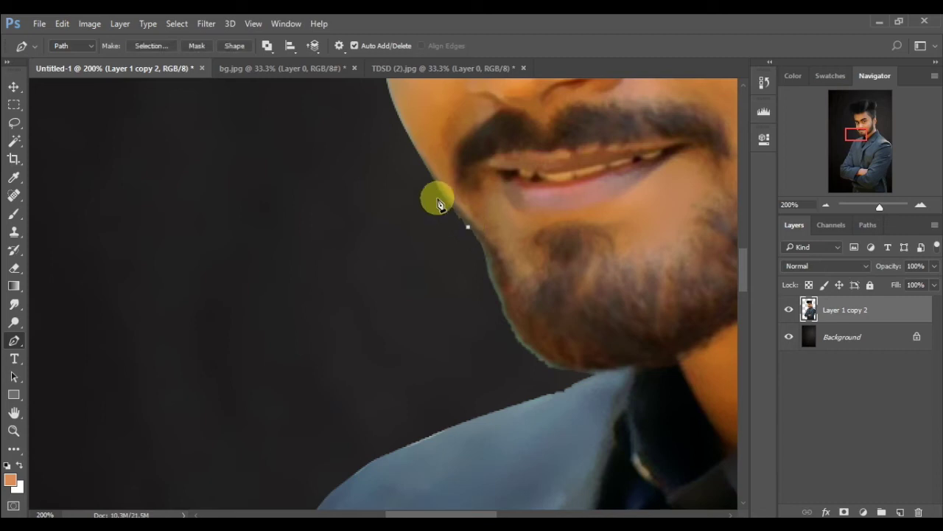
click(438, 196)
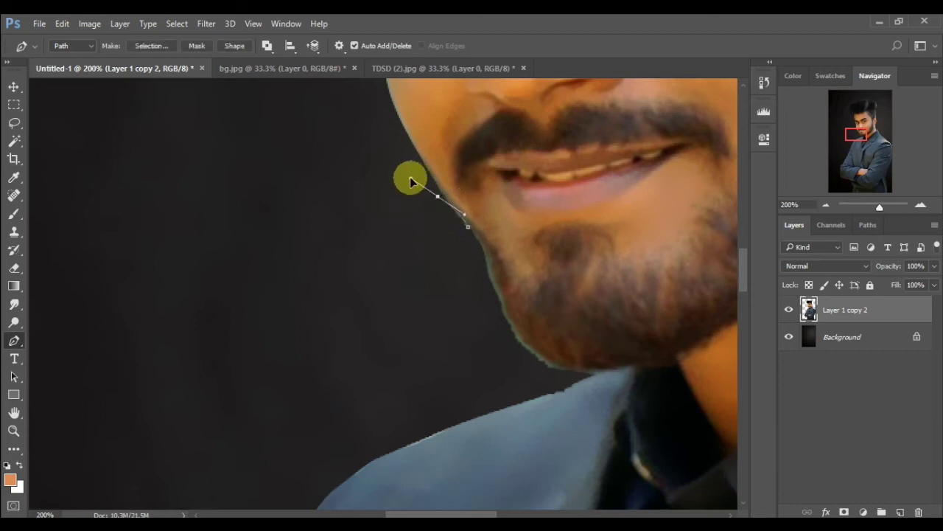
click(432, 302)
right_click(454, 254)
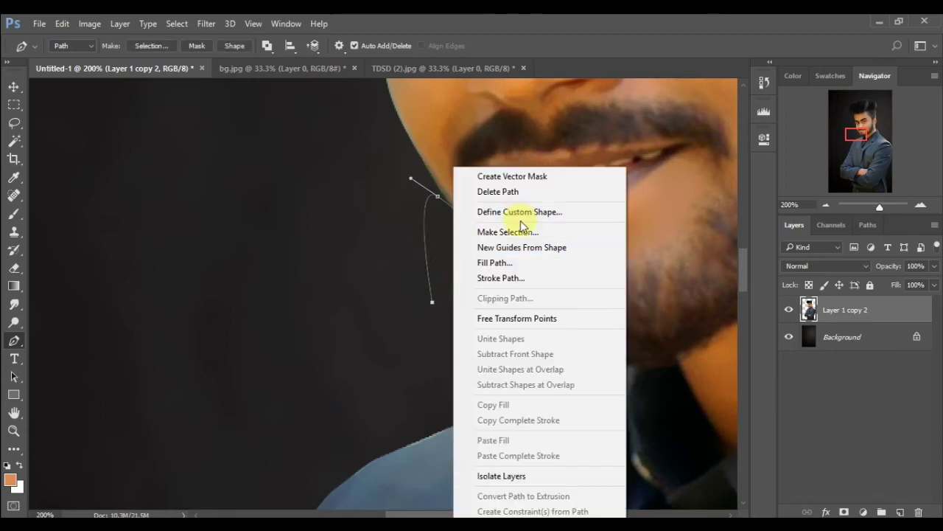
click(509, 235)
key(Return)
key(ctrl+d)
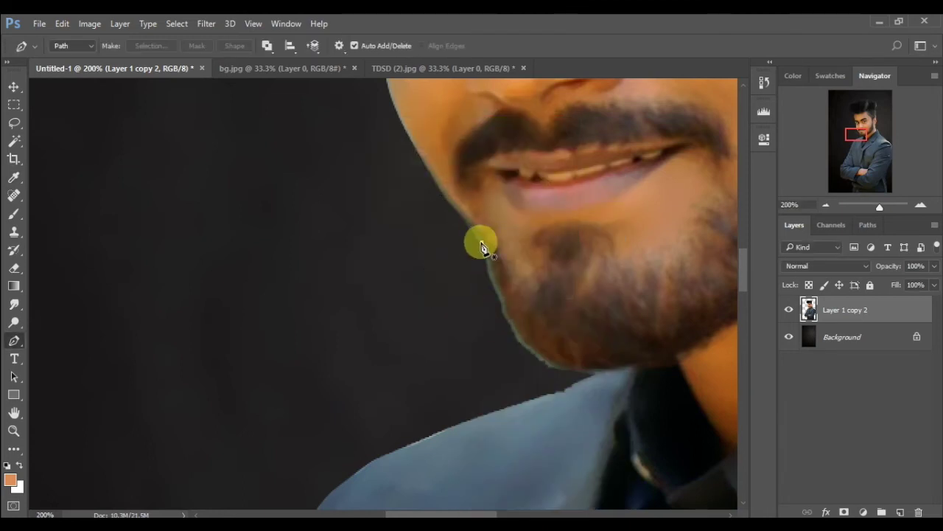
Trace a curved path around the chin, select and clear that fringe.
click(482, 242)
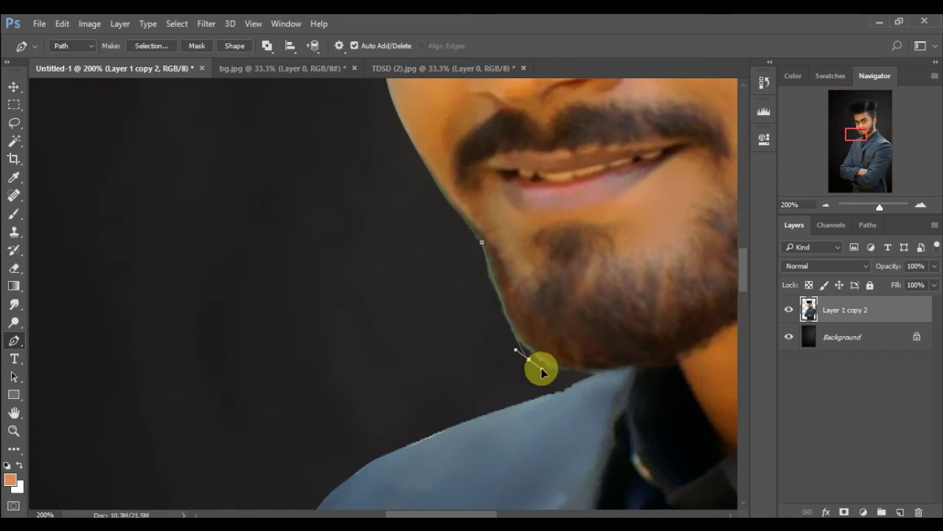
drag(541, 367, 551, 359)
drag(518, 400, 453, 385)
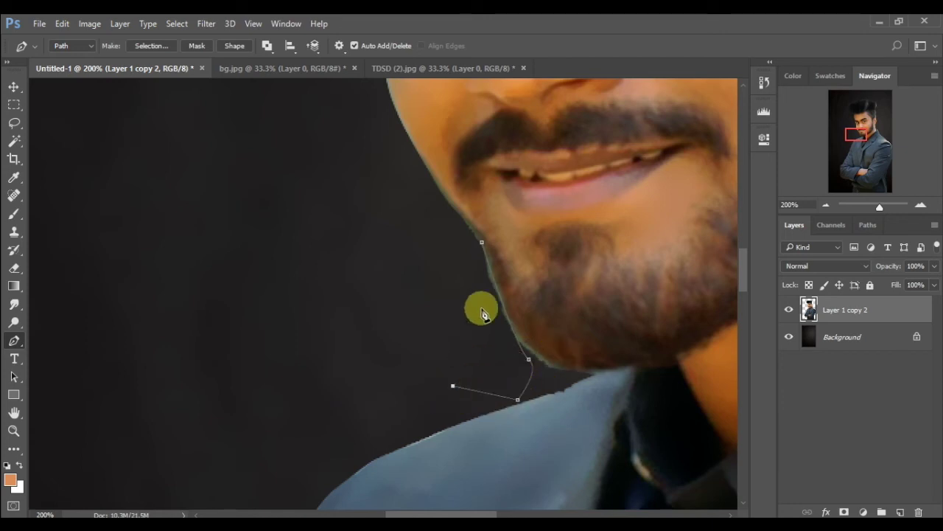
right_click(482, 310)
click(507, 232)
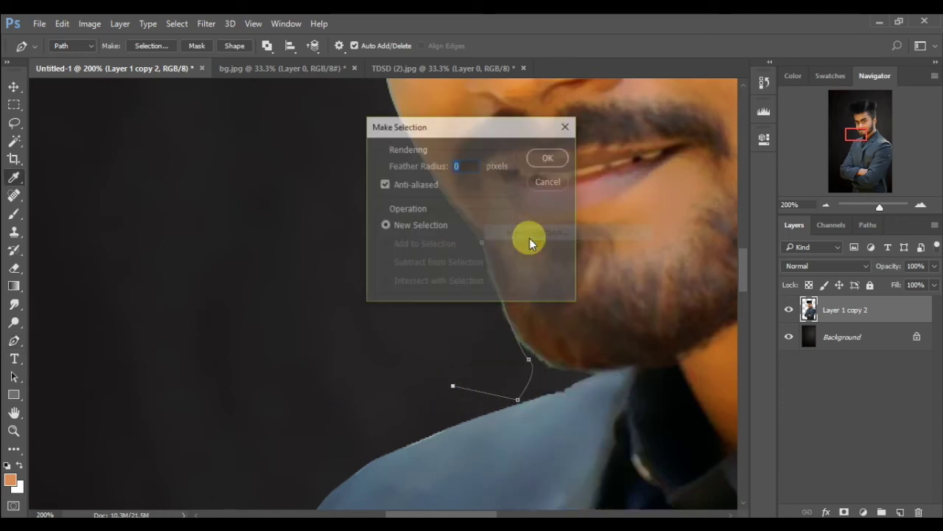
key(Return)
key(ctrl+d)
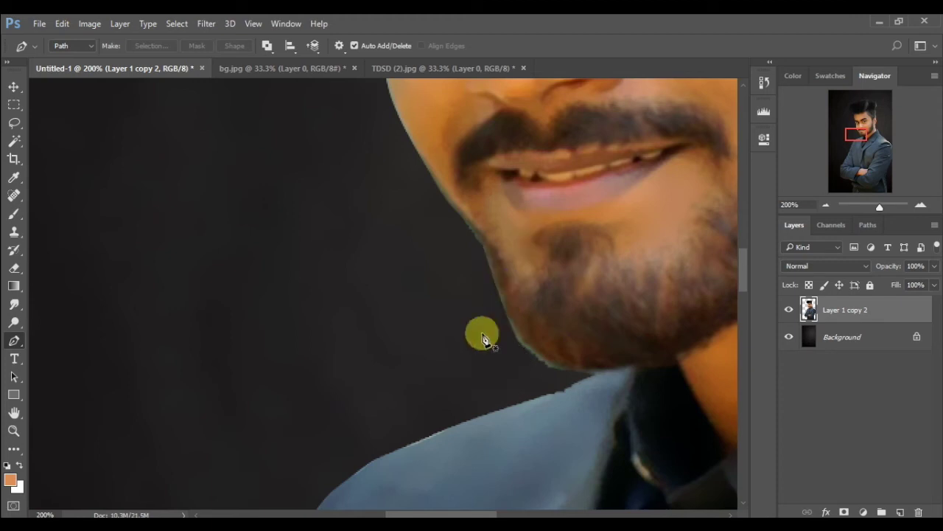
Trace under the beard toward the collar, attempt a selection, dismiss the range warning and deselect.
click(500, 298)
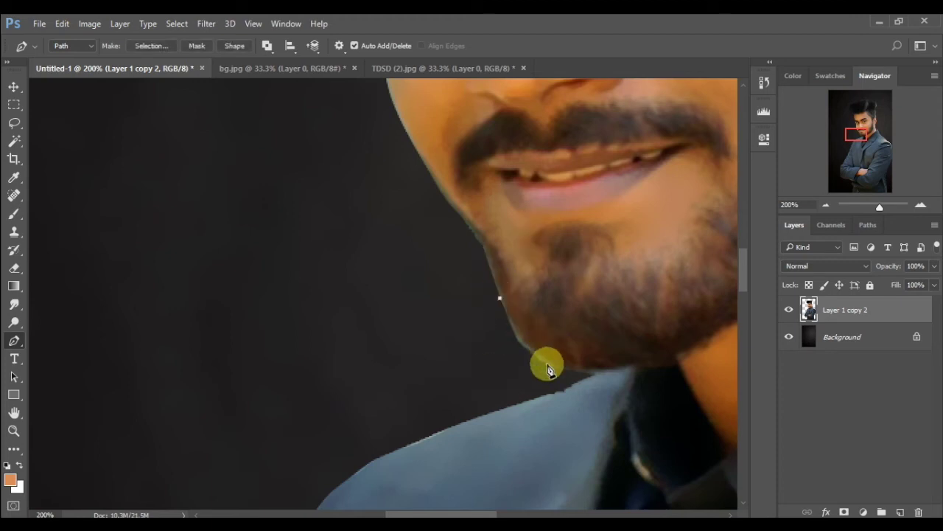
drag(551, 365, 574, 368)
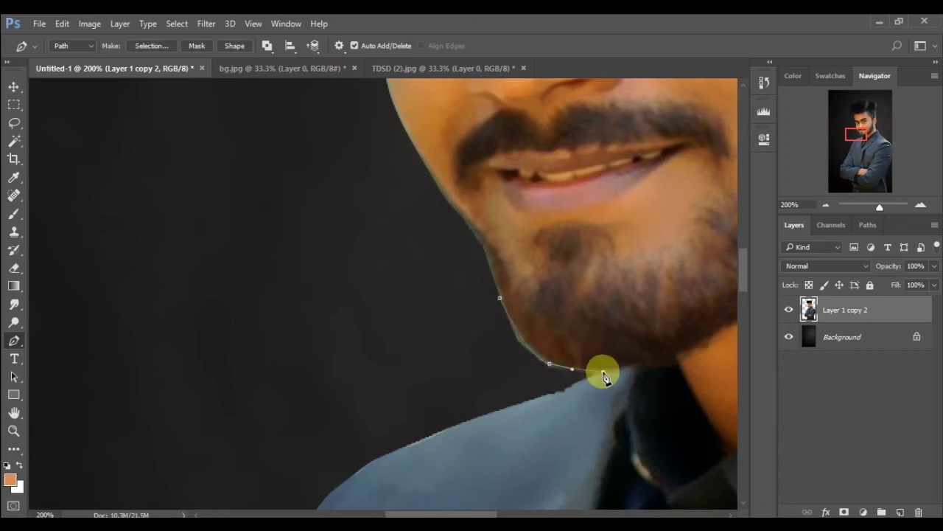
click(603, 372)
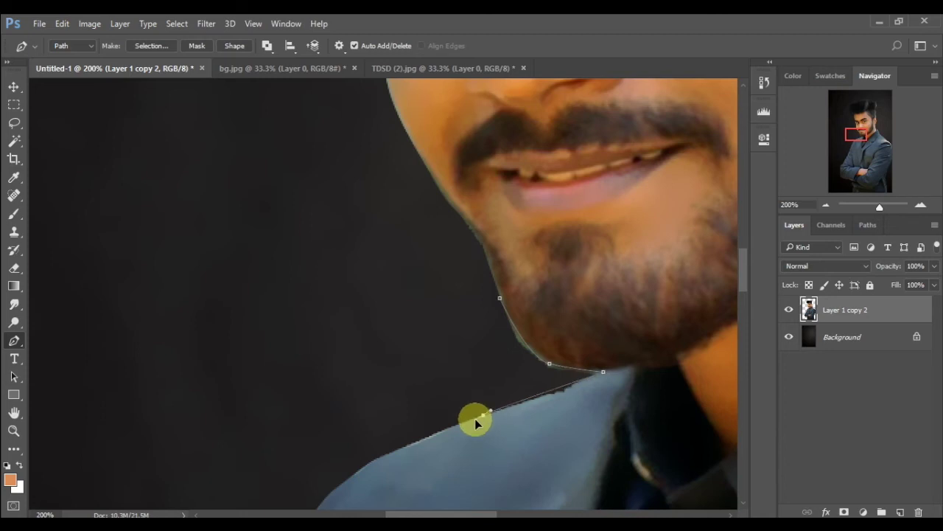
drag(443, 426, 436, 425)
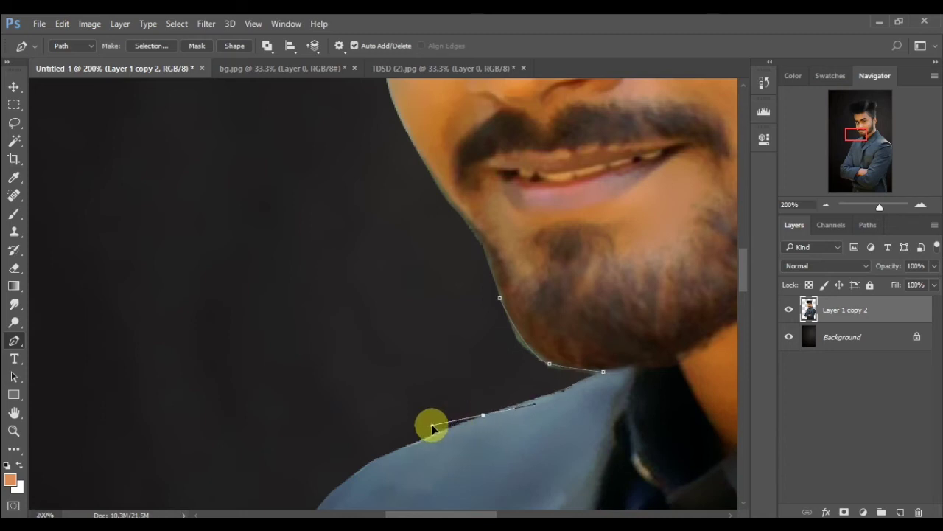
drag(435, 384, 457, 304)
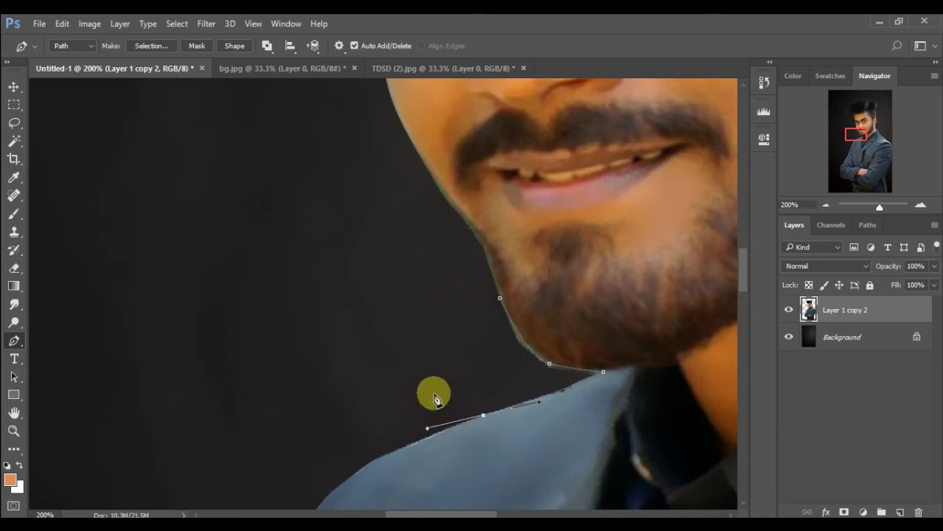
right_click(469, 308)
click(521, 233)
key(Return)
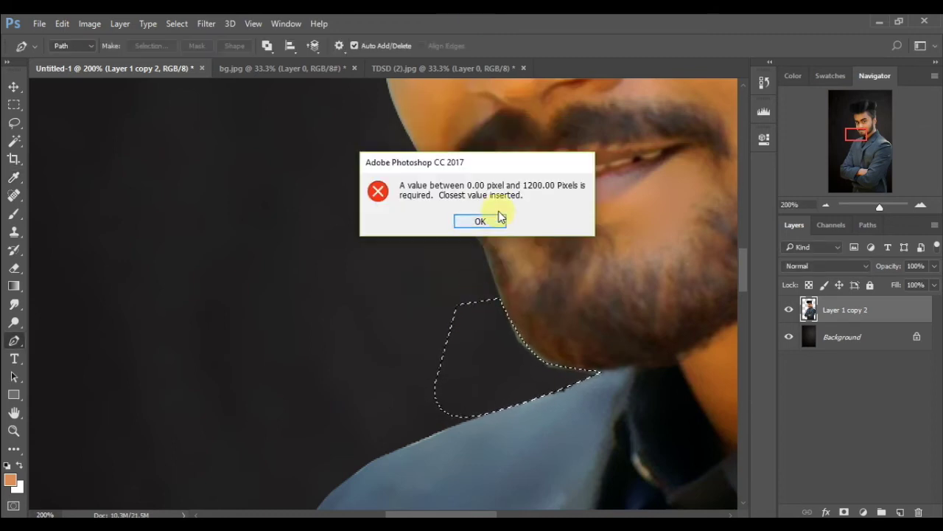
click(496, 219)
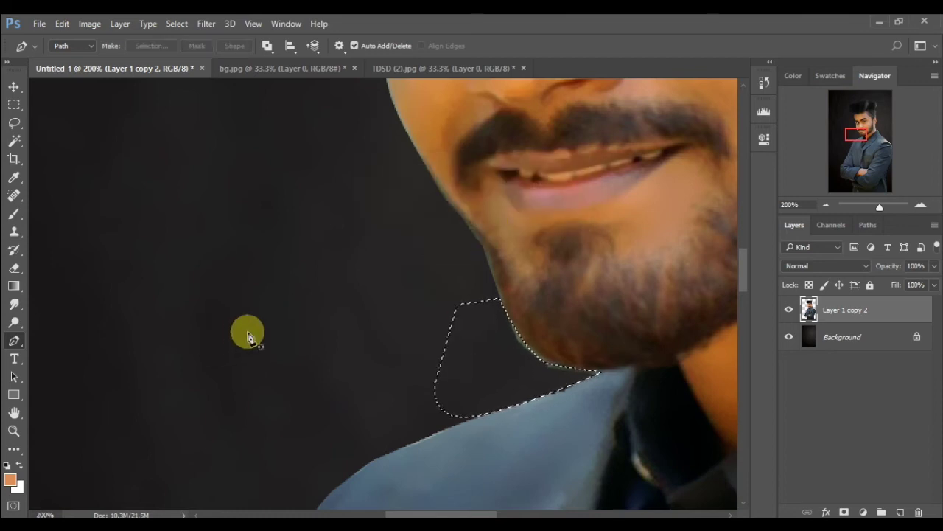
key(ctrl+d)
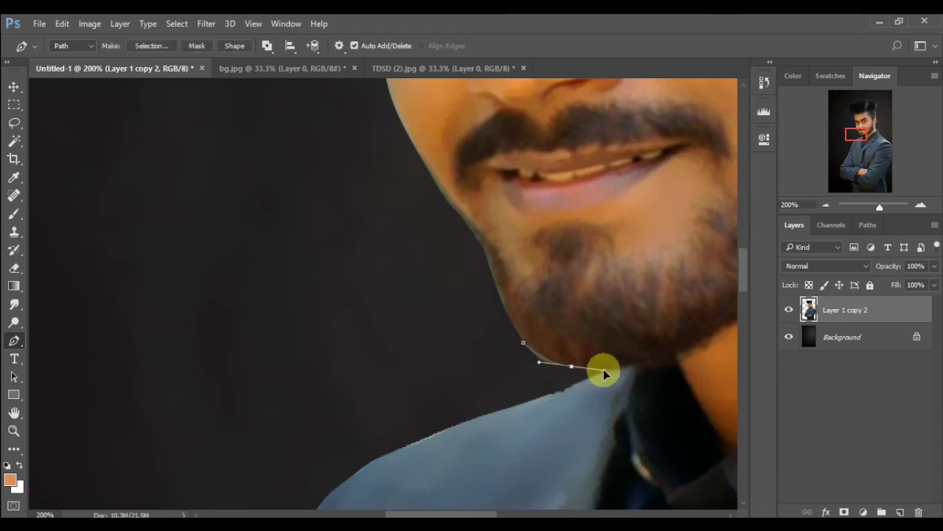
Redo the last curve along the bottom of the chin and convert the path to a selection.
key(ctrl+z)
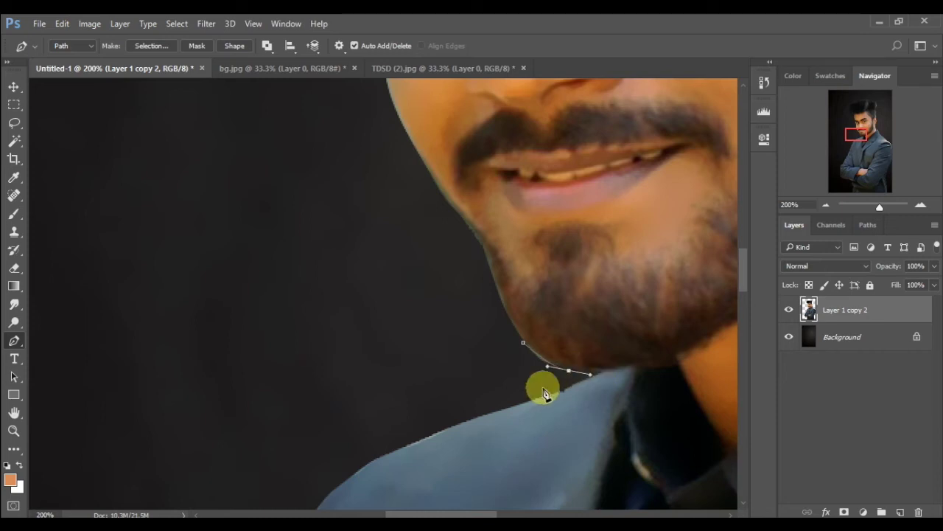
drag(543, 387, 512, 387)
right_click(514, 363)
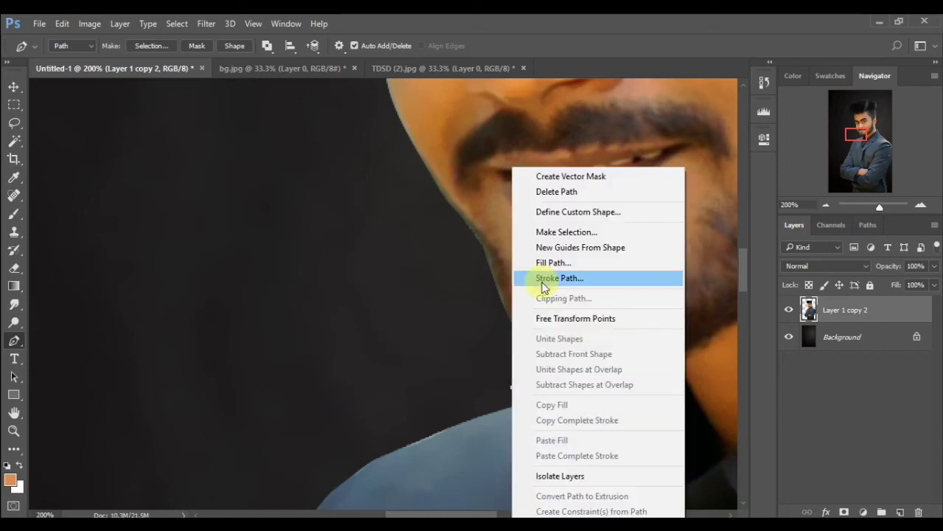
click(552, 229)
key(Return)
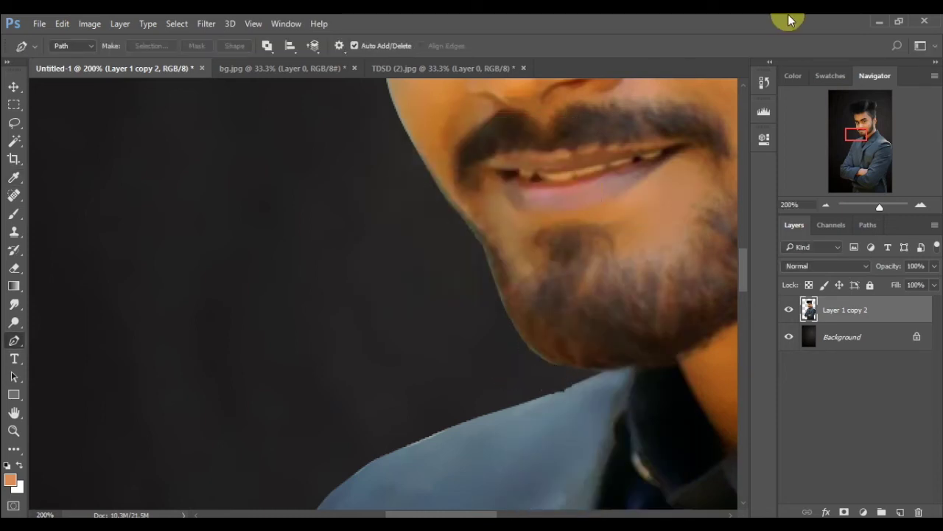
Add a new Soft Light layer filled with 50% gray over the full portrait.
click(825, 205)
click(825, 206)
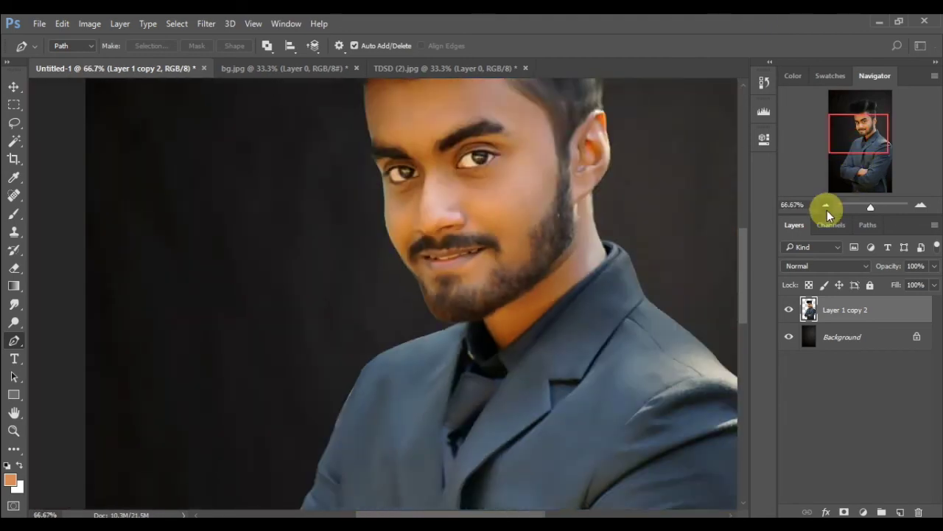
click(827, 210)
click(827, 211)
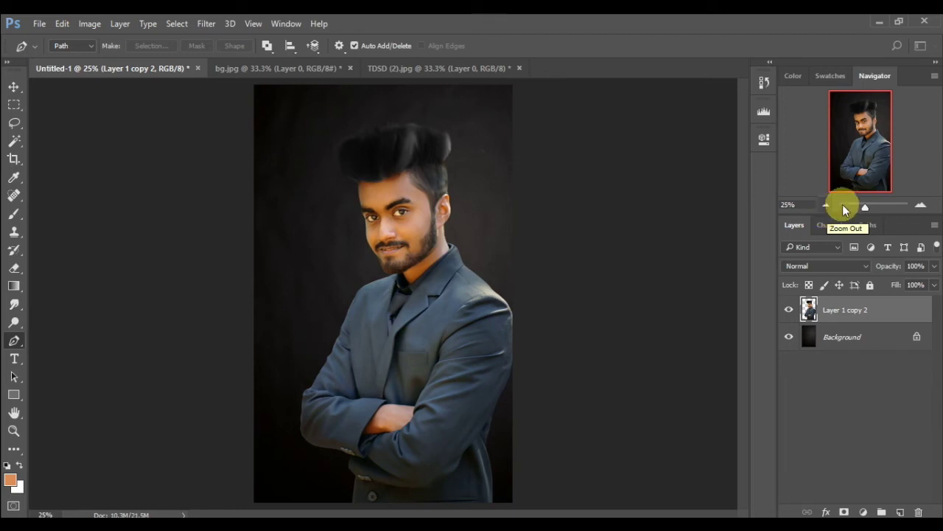
click(899, 512)
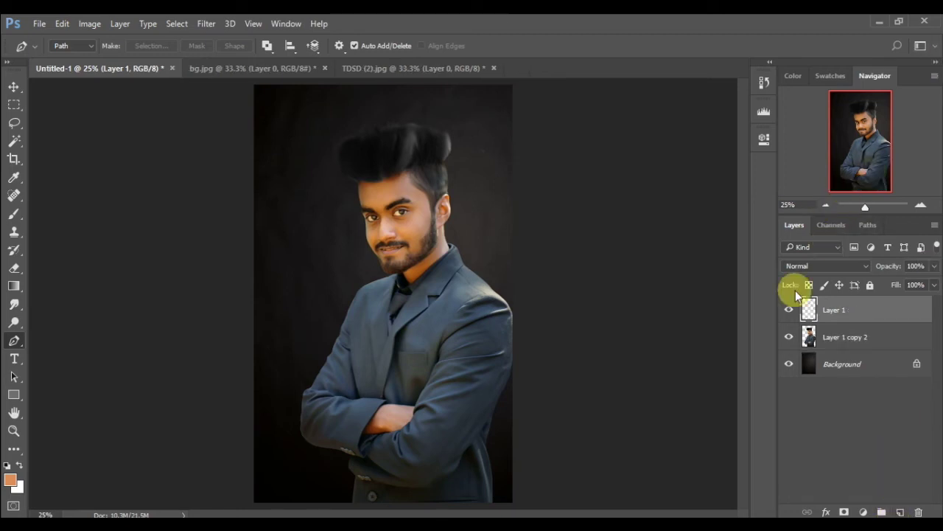
click(800, 266)
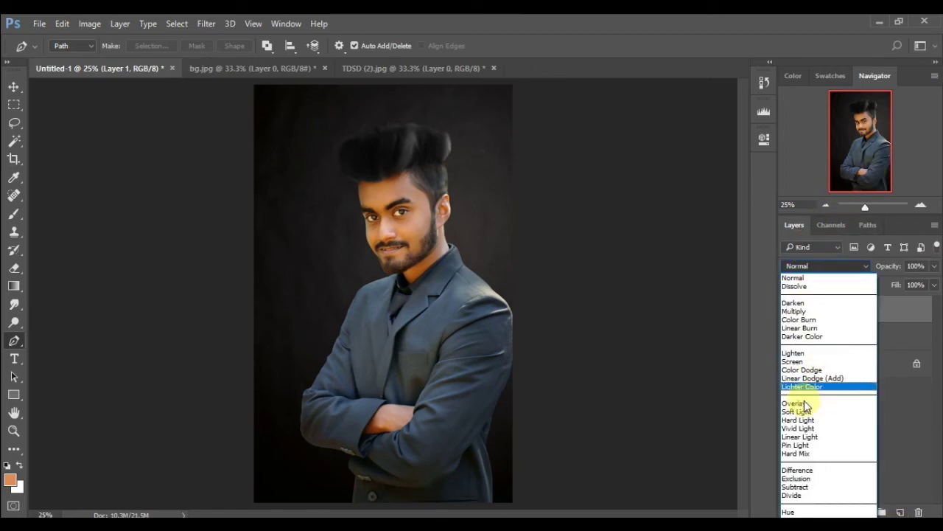
click(796, 412)
click(39, 24)
mouse_move(61, 24)
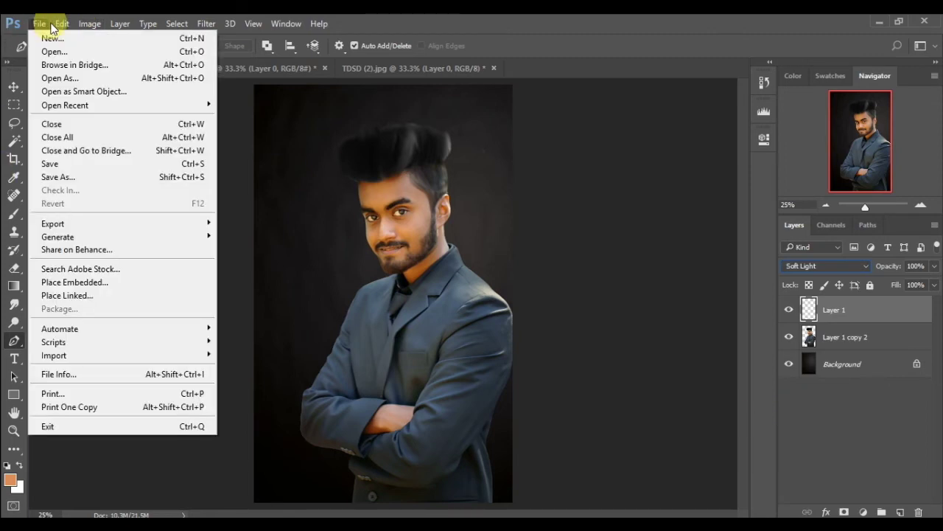
click(120, 233)
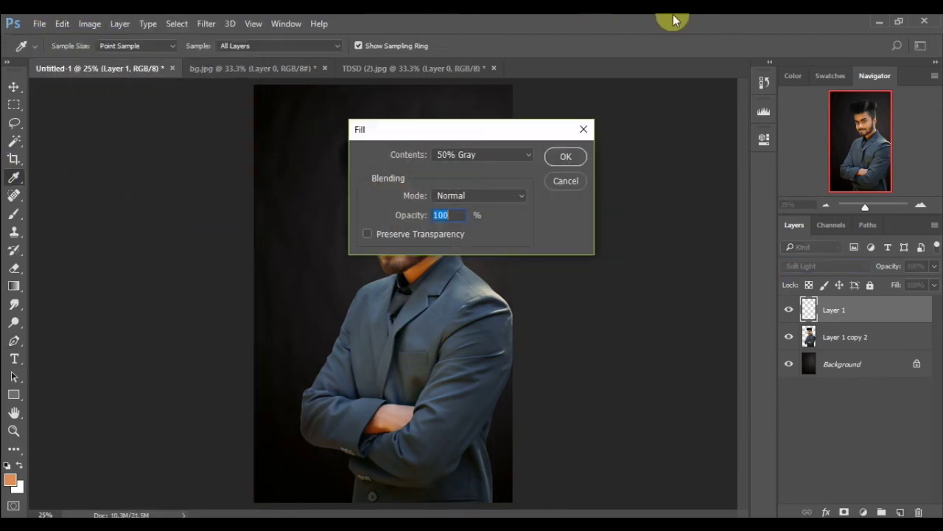
click(564, 157)
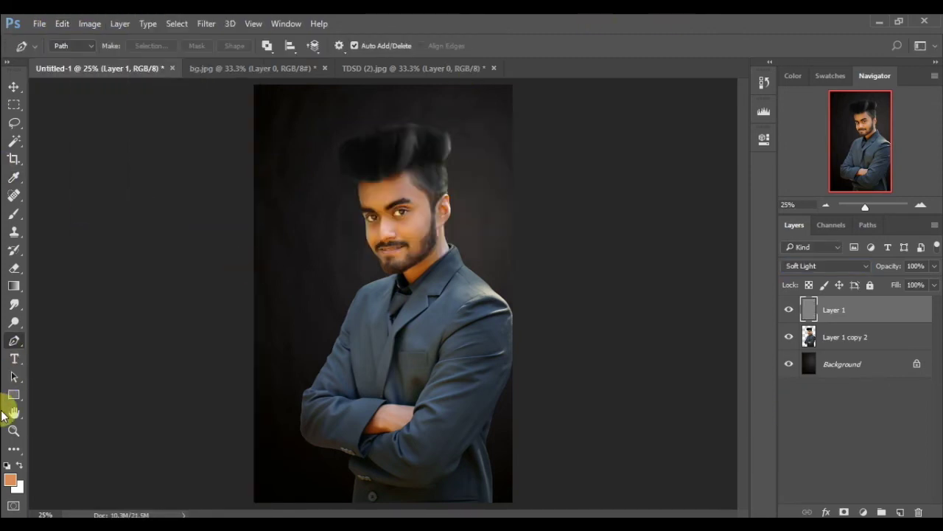
Set the foreground colour to black.
click(14, 483)
click(295, 310)
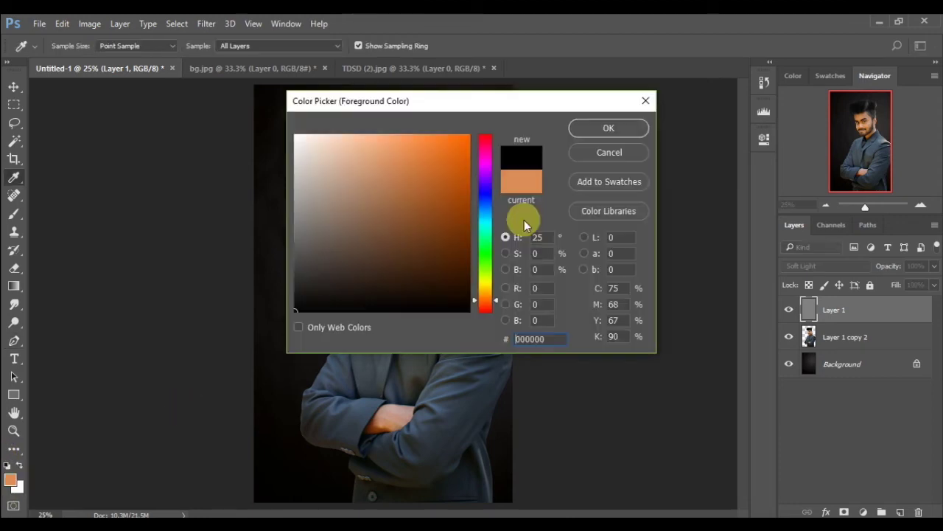
click(608, 128)
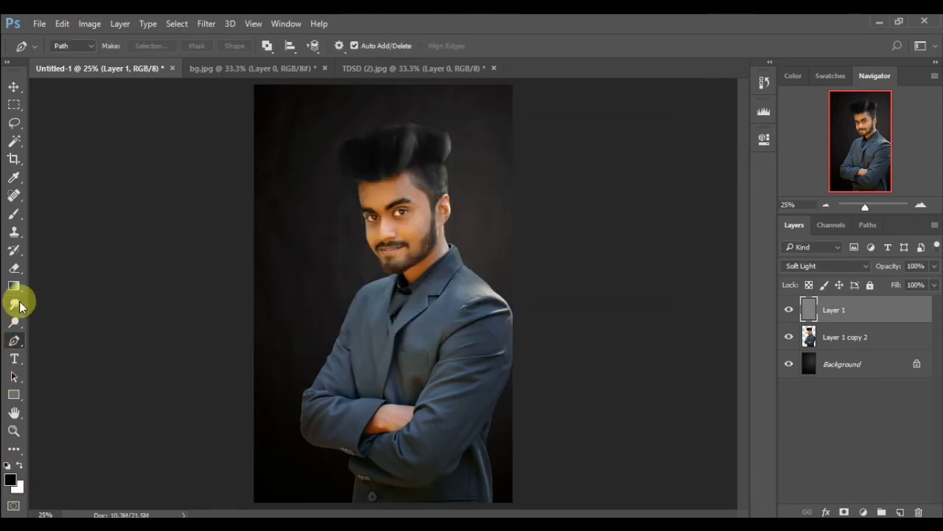
Choose the Burn Tool, zoom to the crossed arms and set a 196 px brush.
click(13, 324)
right_click(12, 324)
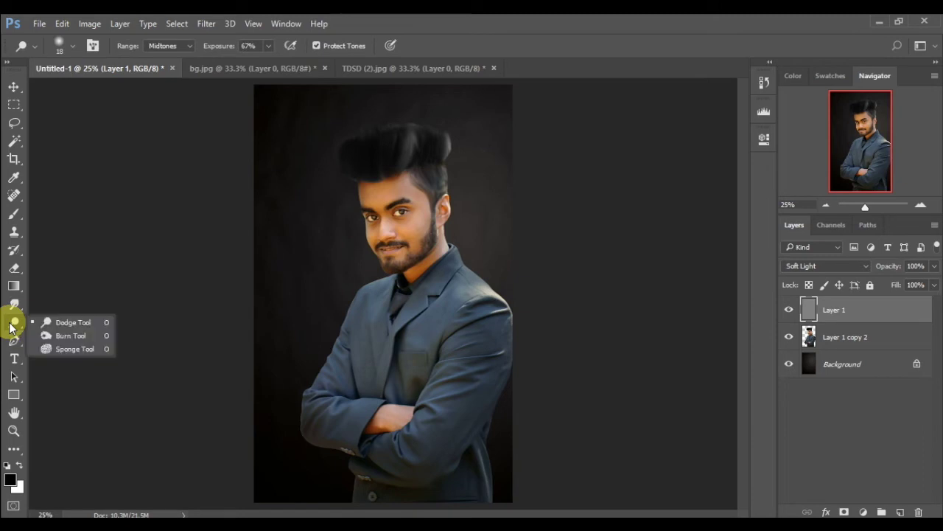
click(51, 335)
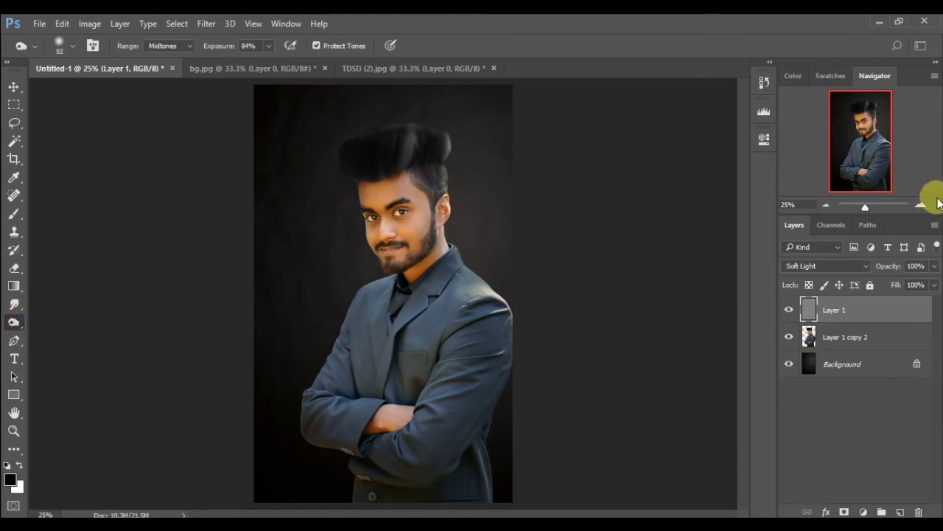
click(921, 204)
drag(829, 157, 848, 185)
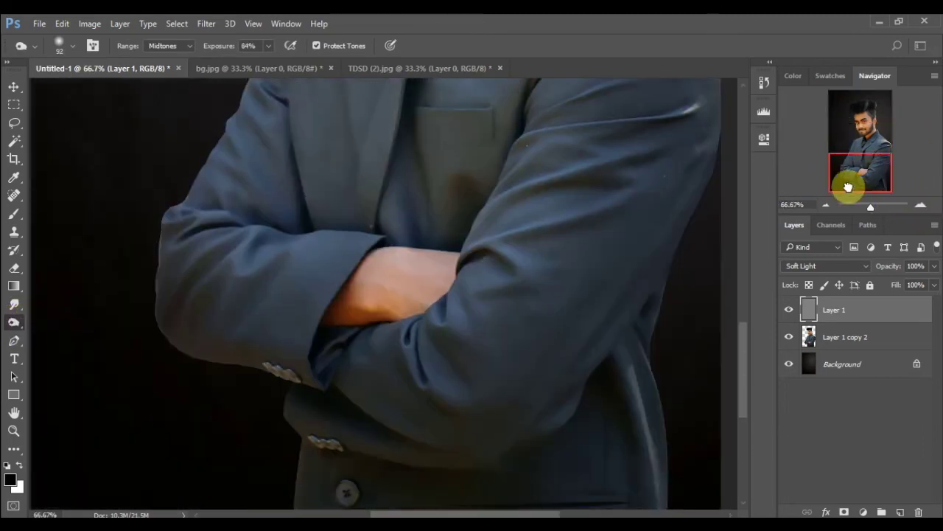
click(63, 46)
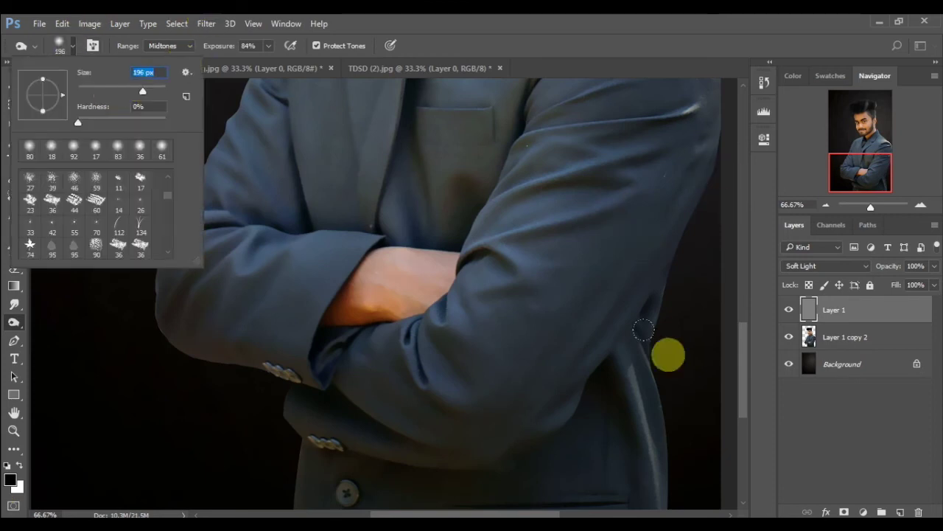
click(668, 351)
Burn the lower jacket edge and the jacket bottom around the button at 50% zoom.
mouse_move(595, 477)
mouse_down()
mouse_move(484, 471)
mouse_move(646, 374)
mouse_move(581, 388)
mouse_move(611, 316)
mouse_move(480, 494)
mouse_move(540, 462)
mouse_move(644, 312)
mouse_move(643, 452)
mouse_move(598, 466)
mouse_move(578, 434)
mouse_move(505, 467)
mouse_move(598, 453)
mouse_up()
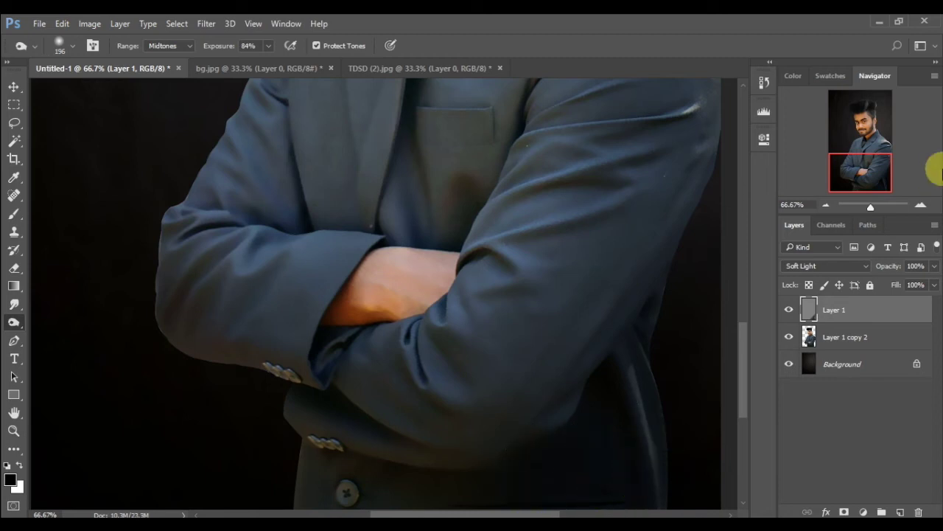
click(826, 205)
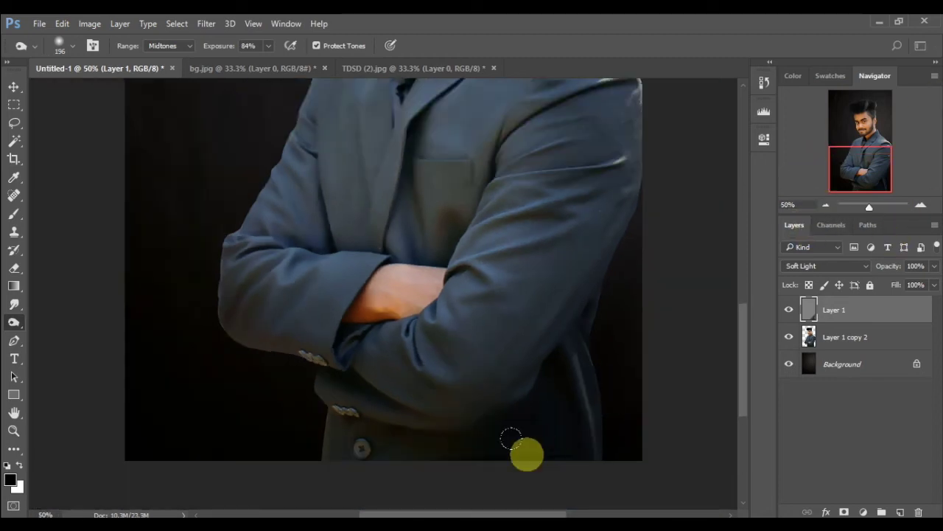
mouse_move(433, 449)
mouse_down()
mouse_move(334, 431)
mouse_move(305, 410)
mouse_move(366, 429)
mouse_move(303, 421)
mouse_move(573, 442)
mouse_move(530, 418)
mouse_move(339, 465)
mouse_move(304, 422)
mouse_move(350, 427)
mouse_move(337, 425)
mouse_up()
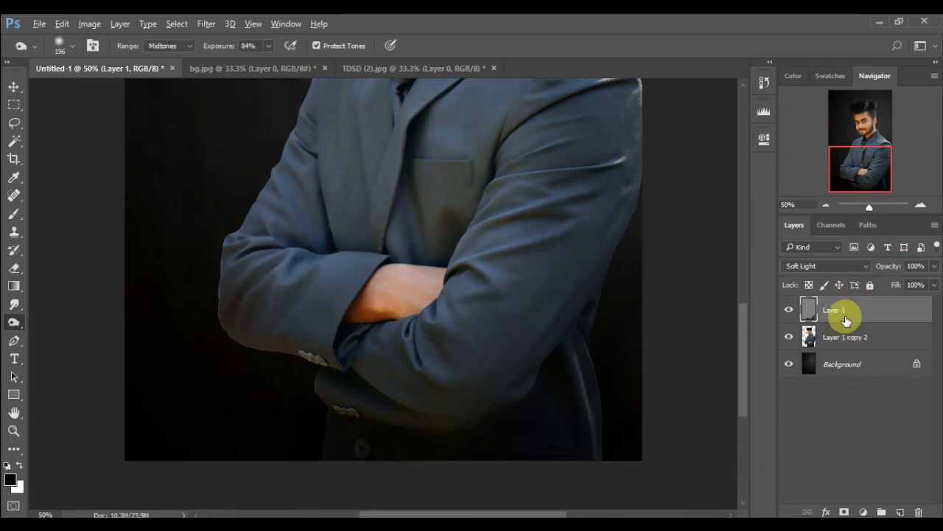
Clip Layer 1 to Layer 1 copy 2, then burn the jacket hem and right sleeve.
alt+click(832, 319)
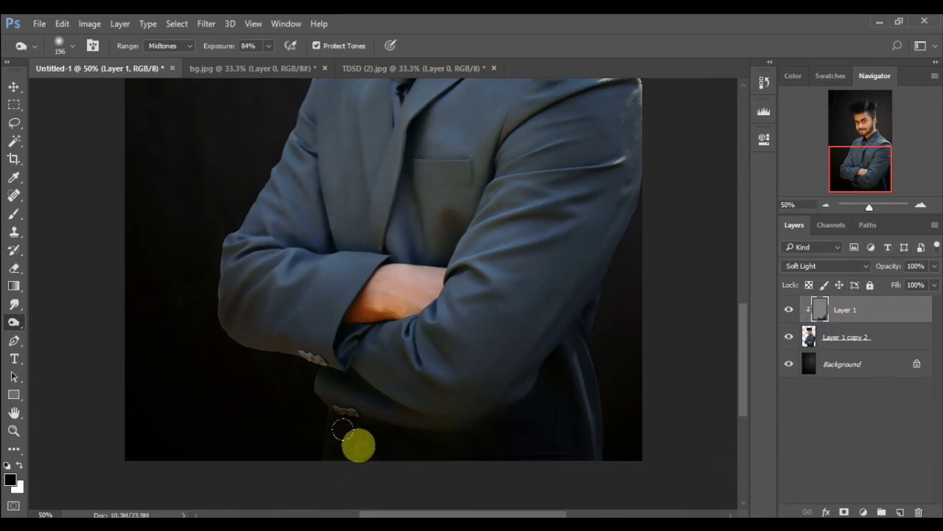
mouse_move(342, 429)
mouse_down()
mouse_move(316, 421)
mouse_move(537, 417)
mouse_move(420, 447)
mouse_move(556, 420)
mouse_move(594, 291)
mouse_move(591, 365)
mouse_move(574, 431)
mouse_move(204, 437)
mouse_move(322, 380)
mouse_move(484, 435)
mouse_move(404, 426)
mouse_move(534, 367)
mouse_move(543, 343)
mouse_move(465, 362)
mouse_move(590, 250)
mouse_move(625, 203)
mouse_move(512, 324)
mouse_move(575, 288)
mouse_move(469, 367)
mouse_move(538, 321)
mouse_move(544, 272)
mouse_move(630, 161)
mouse_move(370, 378)
mouse_move(516, 327)
mouse_move(432, 389)
mouse_move(565, 371)
mouse_move(575, 318)
mouse_move(604, 267)
mouse_move(502, 379)
mouse_move(518, 341)
mouse_move(461, 405)
mouse_move(509, 366)
mouse_move(421, 400)
mouse_move(482, 374)
mouse_move(475, 430)
mouse_move(607, 343)
mouse_up()
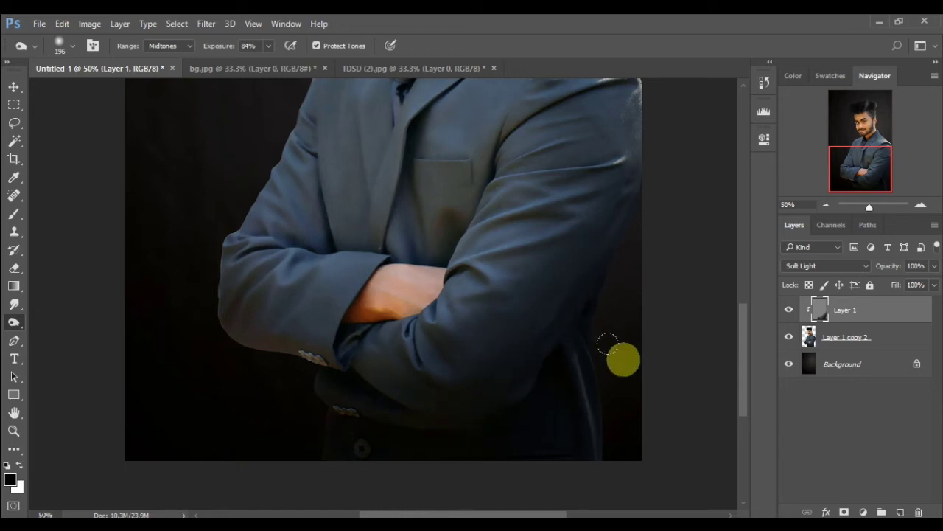
drag(871, 179, 868, 166)
mouse_move(546, 310)
mouse_down()
mouse_move(545, 270)
mouse_move(562, 292)
mouse_move(608, 307)
mouse_move(608, 358)
mouse_move(614, 295)
mouse_move(613, 382)
mouse_move(615, 302)
mouse_move(545, 467)
mouse_move(601, 379)
mouse_move(579, 327)
mouse_move(596, 404)
mouse_up()
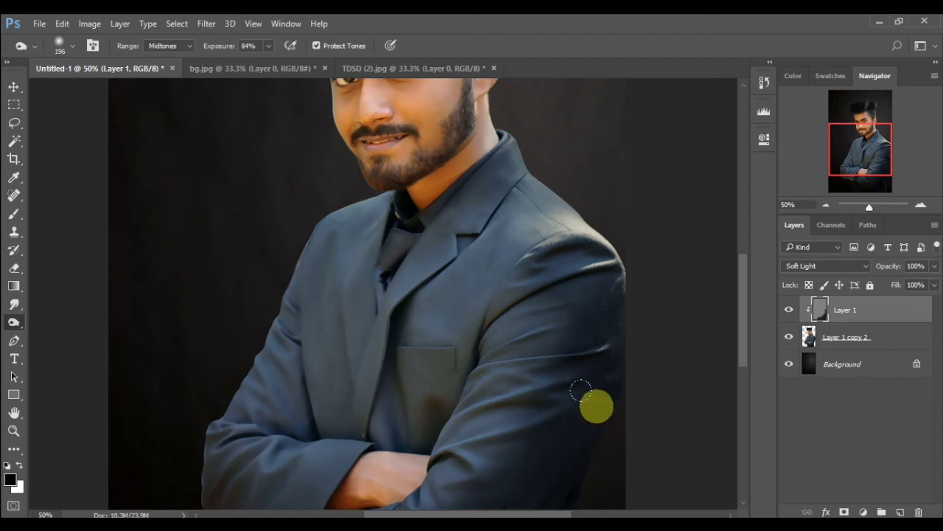
Burn shadows along the right sleeve and the jacket's shoulder edge.
drag(865, 140, 865, 155)
mouse_move(605, 323)
mouse_down()
mouse_move(621, 213)
mouse_move(337, 442)
mouse_move(385, 432)
mouse_move(632, 138)
mouse_move(495, 414)
mouse_move(468, 378)
mouse_move(244, 379)
mouse_move(261, 348)
mouse_move(310, 398)
mouse_move(253, 362)
mouse_move(225, 303)
mouse_move(238, 294)
mouse_move(344, 386)
mouse_move(276, 387)
mouse_move(358, 376)
mouse_move(291, 395)
mouse_move(359, 376)
mouse_move(353, 425)
mouse_move(307, 427)
mouse_move(267, 372)
mouse_move(241, 262)
mouse_move(206, 350)
mouse_move(238, 331)
mouse_move(312, 375)
mouse_move(463, 270)
mouse_move(454, 213)
mouse_move(333, 279)
mouse_move(381, 272)
mouse_move(486, 421)
mouse_up()
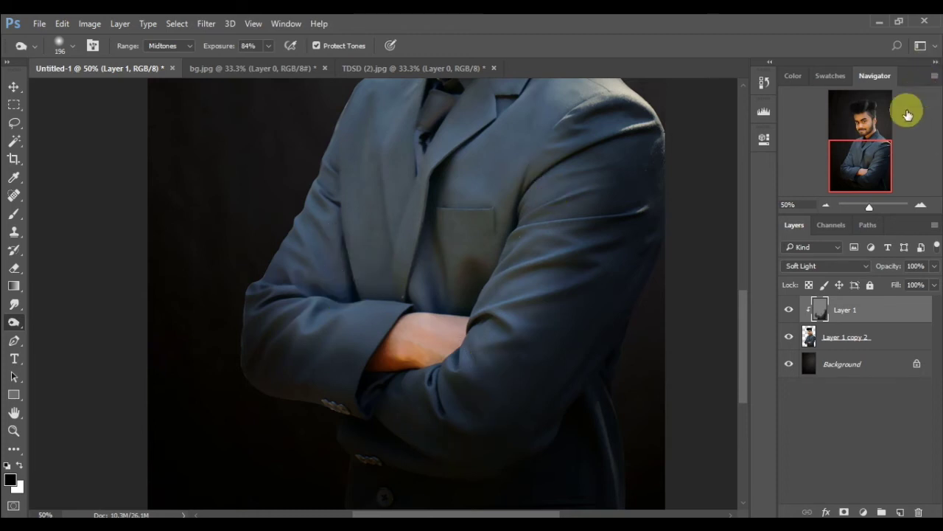
drag(858, 162, 859, 131)
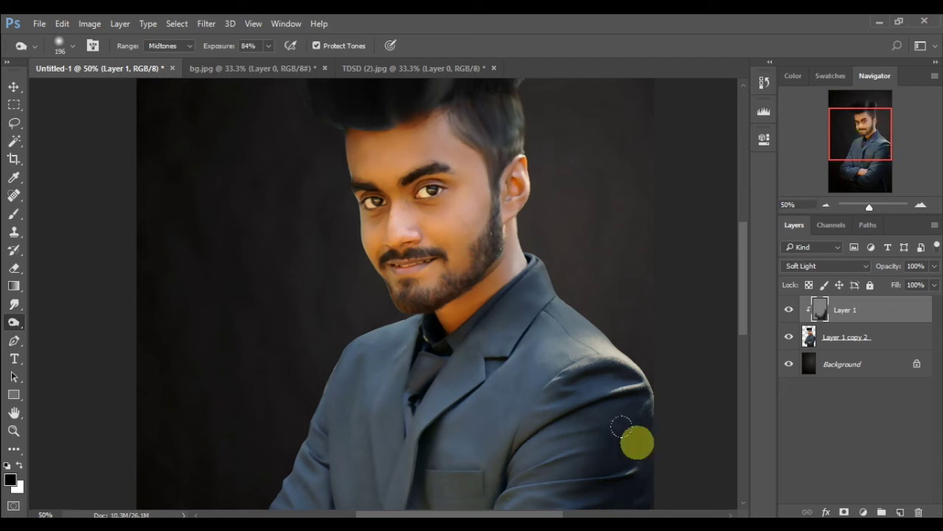
drag(596, 358, 575, 310)
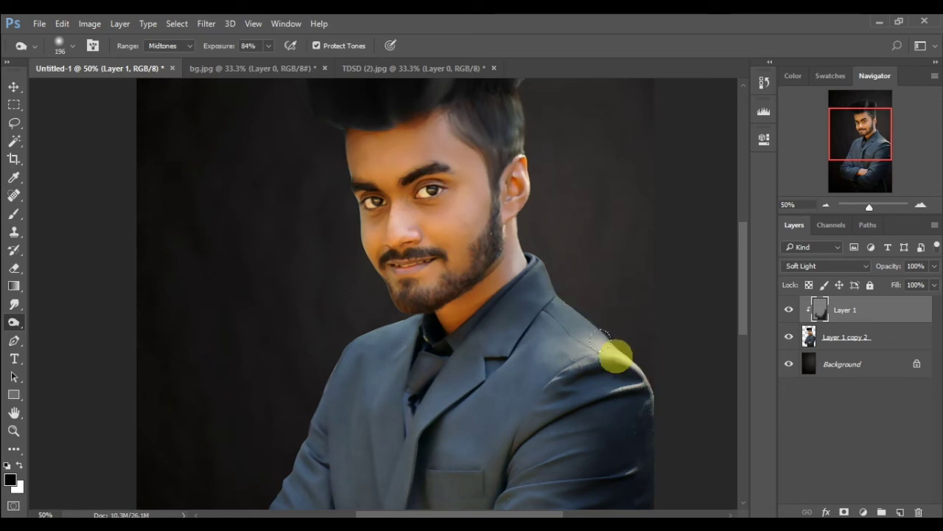
mouse_move(615, 357)
mouse_down()
mouse_move(599, 344)
mouse_move(614, 356)
mouse_move(388, 409)
mouse_up()
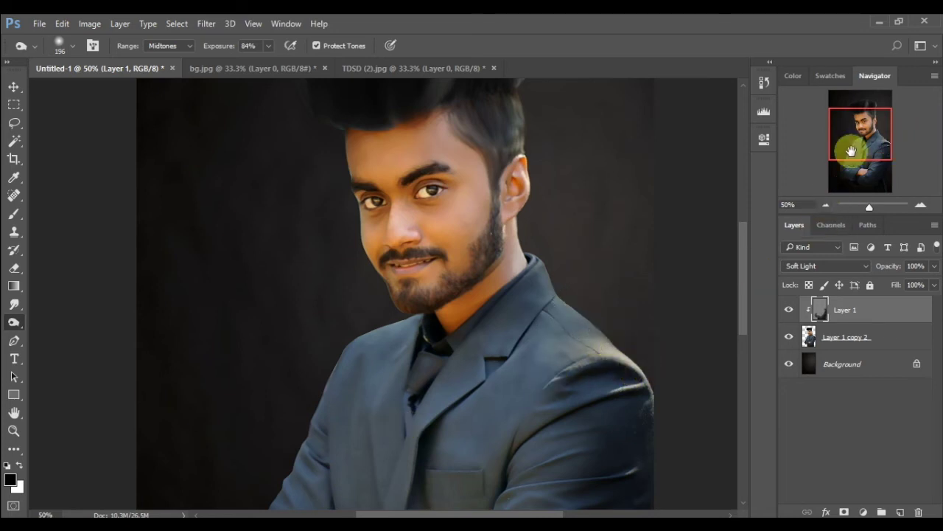
Switch to the Dodge Tool and view the suit at 50% to resize the brush.
click(819, 209)
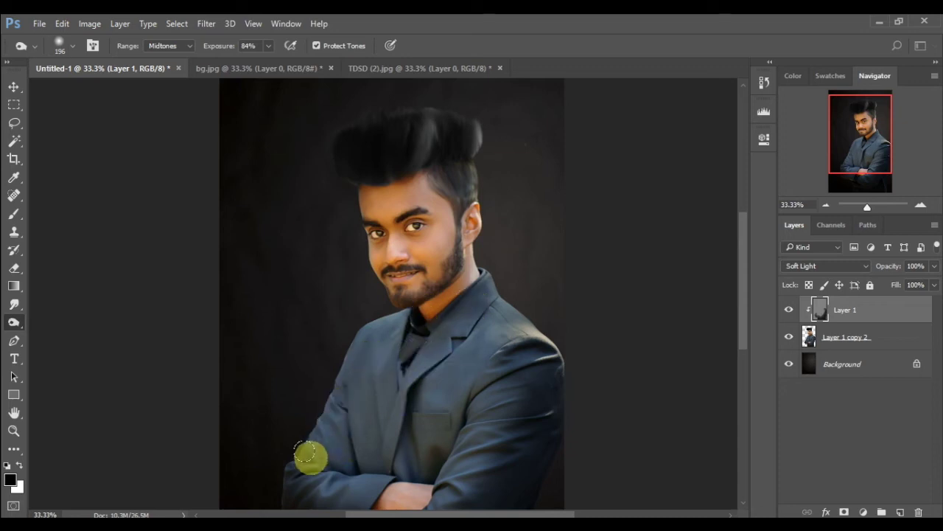
right_click(20, 329)
click(46, 334)
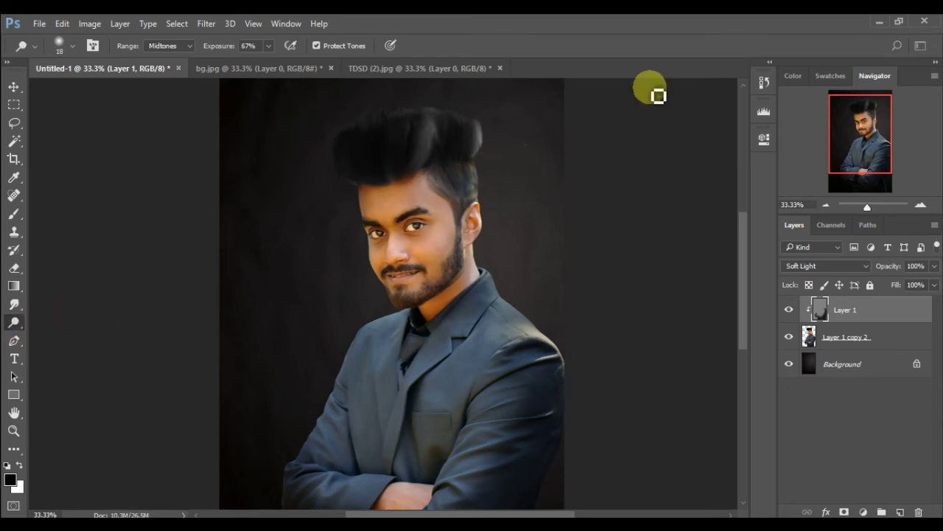
click(920, 205)
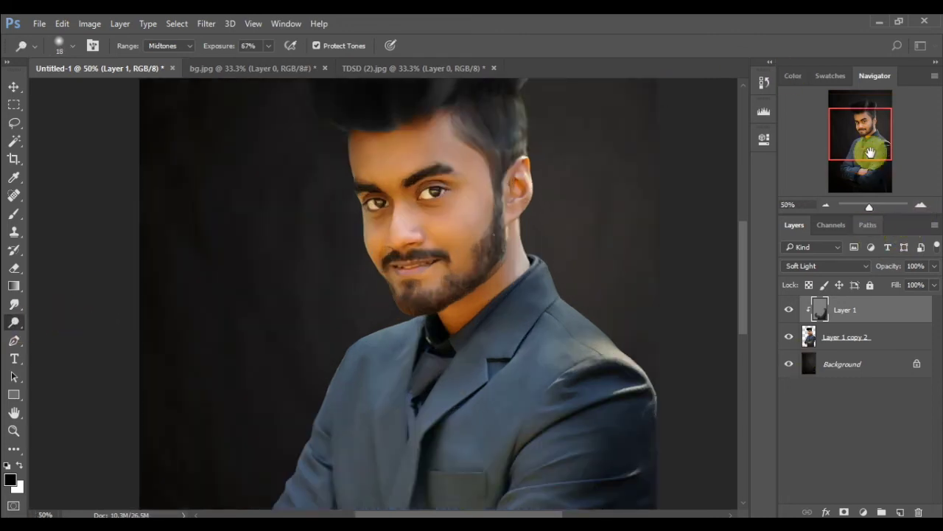
drag(861, 136, 863, 173)
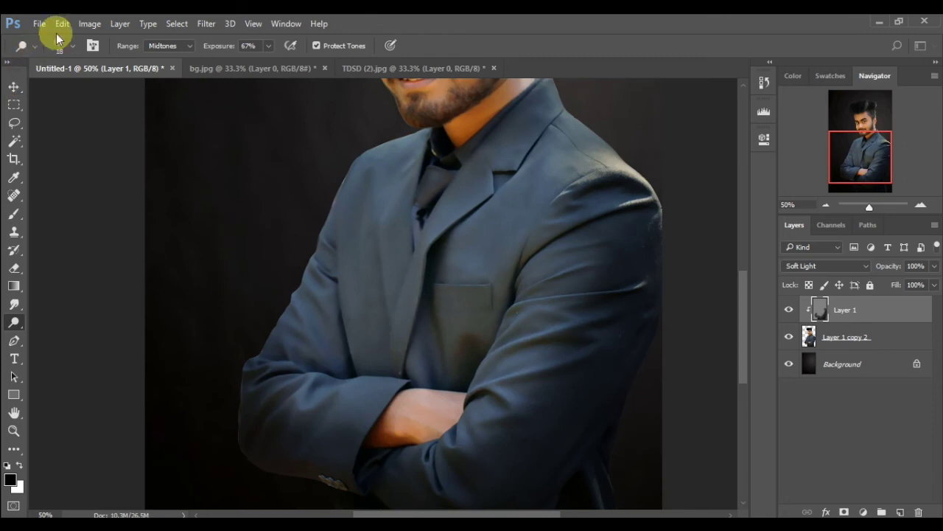
click(70, 44)
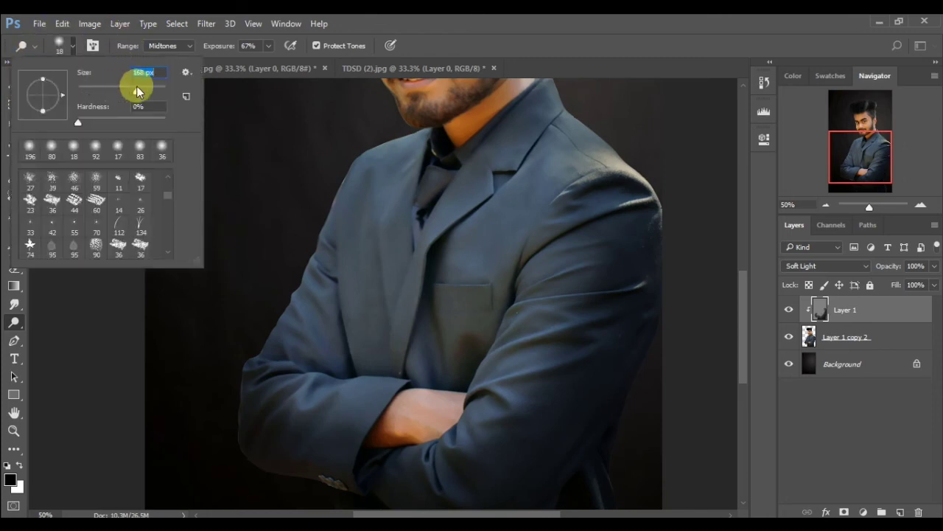
Enlarge the dodge brush to 275 px and brighten the sleeve from shoulder to elbow.
click(137, 90)
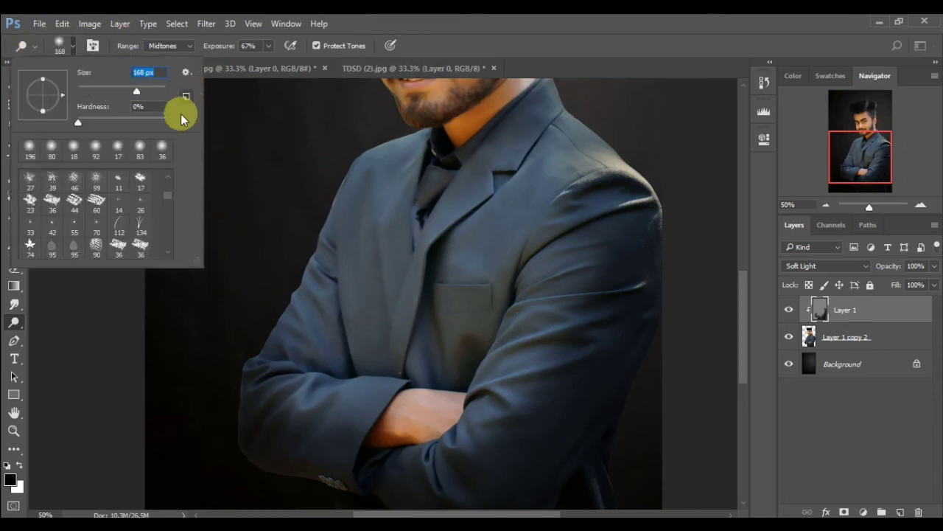
drag(136, 91, 146, 91)
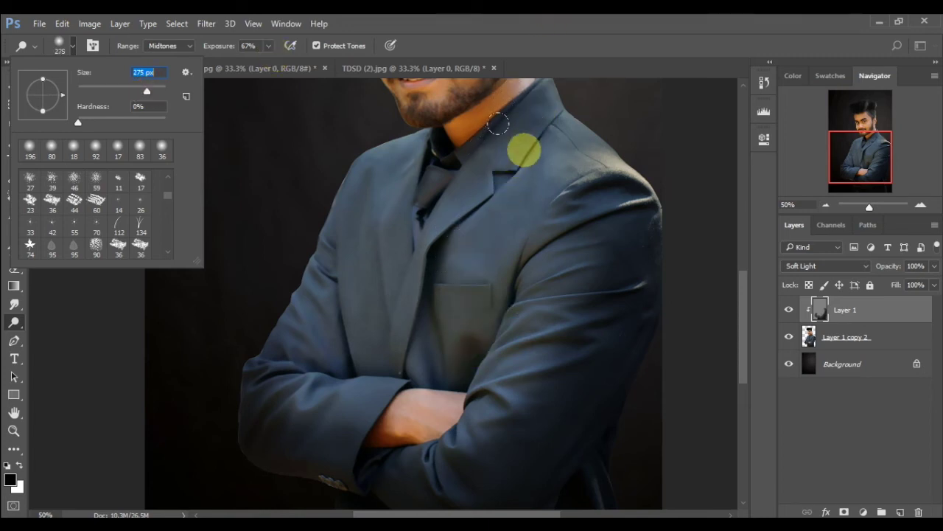
click(497, 123)
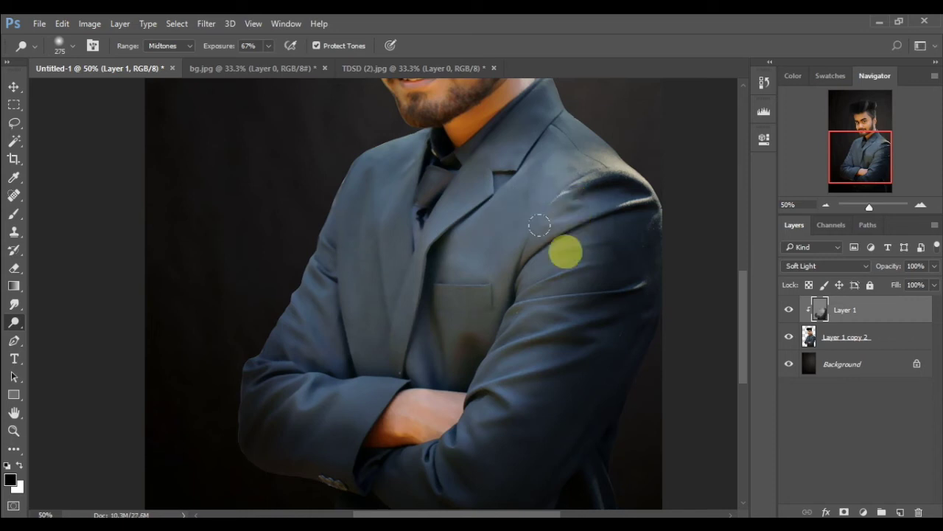
mouse_move(544, 194)
mouse_down()
mouse_move(476, 359)
mouse_move(496, 344)
mouse_move(403, 421)
mouse_move(491, 345)
mouse_move(518, 300)
mouse_move(328, 268)
mouse_move(294, 286)
mouse_move(284, 365)
mouse_move(368, 366)
mouse_move(267, 333)
mouse_move(362, 193)
mouse_move(361, 261)
mouse_move(433, 207)
mouse_move(475, 147)
mouse_move(481, 121)
mouse_move(458, 180)
mouse_move(460, 146)
mouse_move(363, 321)
mouse_move(415, 342)
mouse_move(444, 299)
mouse_up()
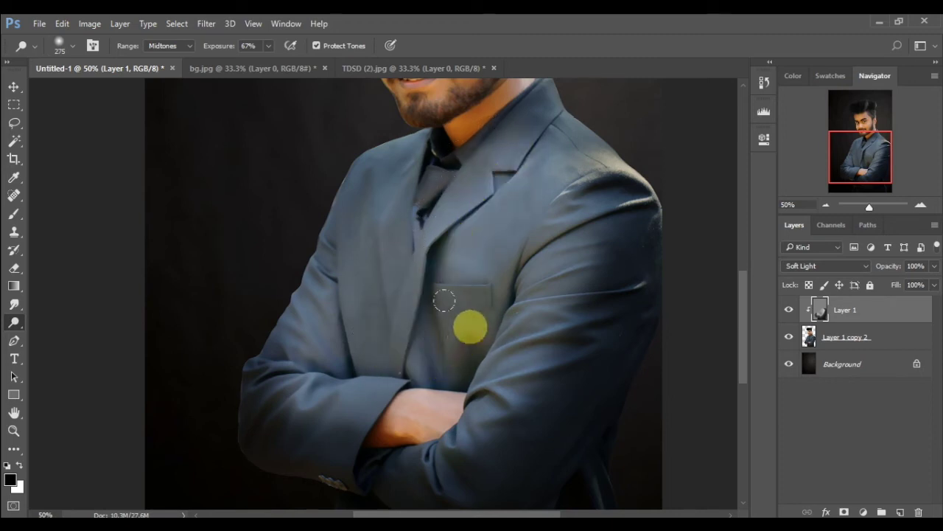
click(873, 164)
drag(873, 171, 900, 91)
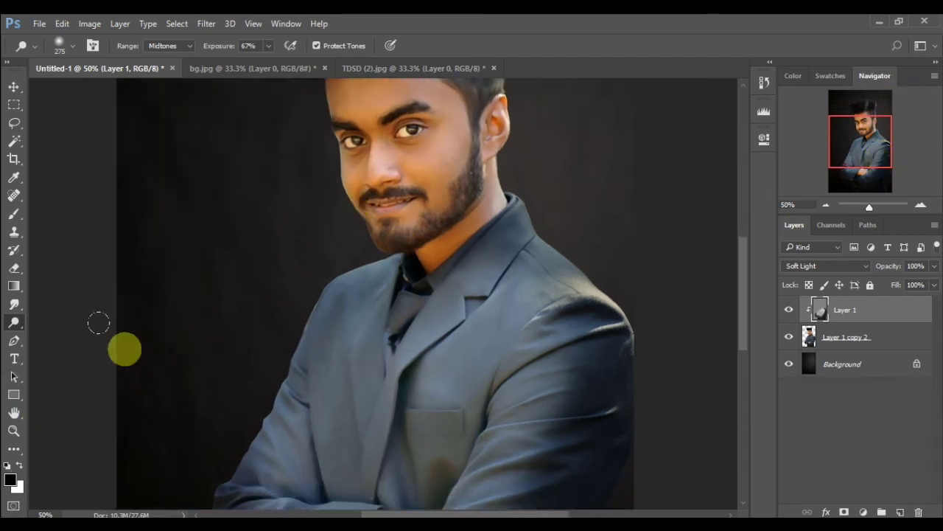
Switch to the Burn Tool at 84% and darken the left arm edge up to the shoulder.
right_click(24, 323)
click(2, 335)
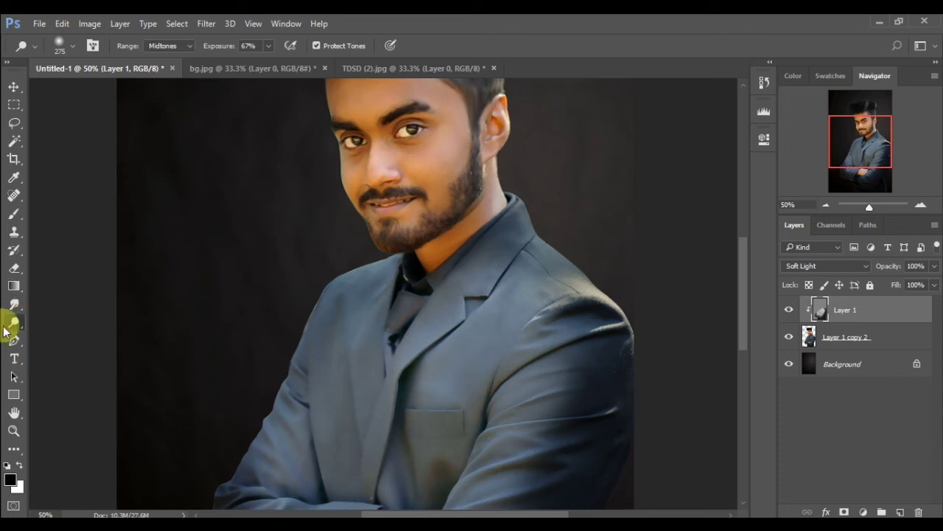
right_click(13, 322)
click(51, 336)
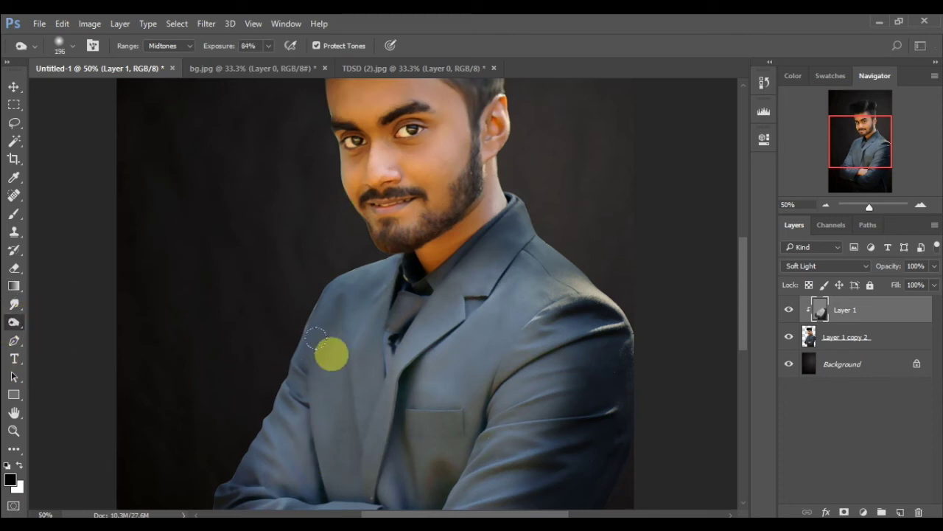
mouse_move(287, 336)
mouse_down()
mouse_move(232, 482)
mouse_move(371, 268)
mouse_move(288, 291)
mouse_move(307, 269)
mouse_move(263, 332)
mouse_move(274, 312)
mouse_move(472, 196)
mouse_move(392, 320)
mouse_move(437, 291)
mouse_move(385, 307)
mouse_move(381, 295)
mouse_up()
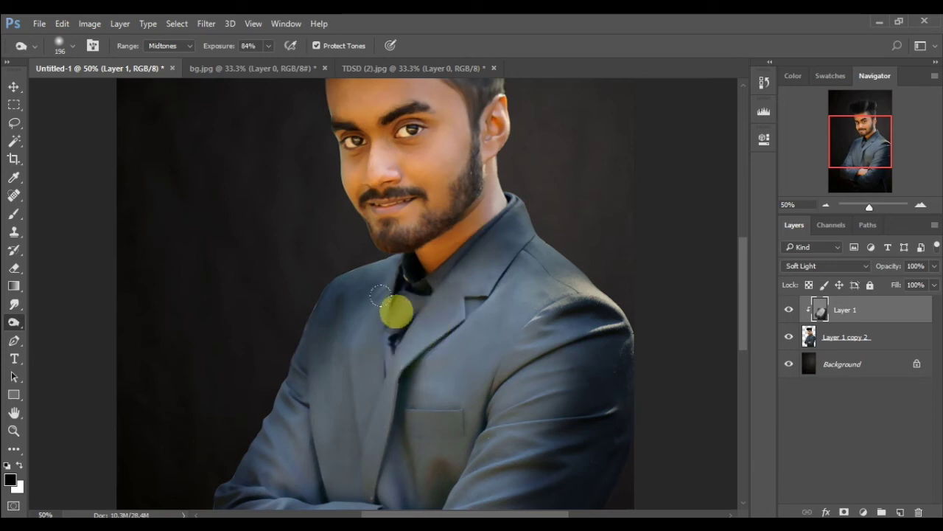
mouse_move(879, 168)
mouse_down()
mouse_move(897, 174)
mouse_move(865, 161)
mouse_up()
At 100% zoom, burn under the collar and the breast pocket edges with a 39 px brush.
click(919, 206)
click(866, 165)
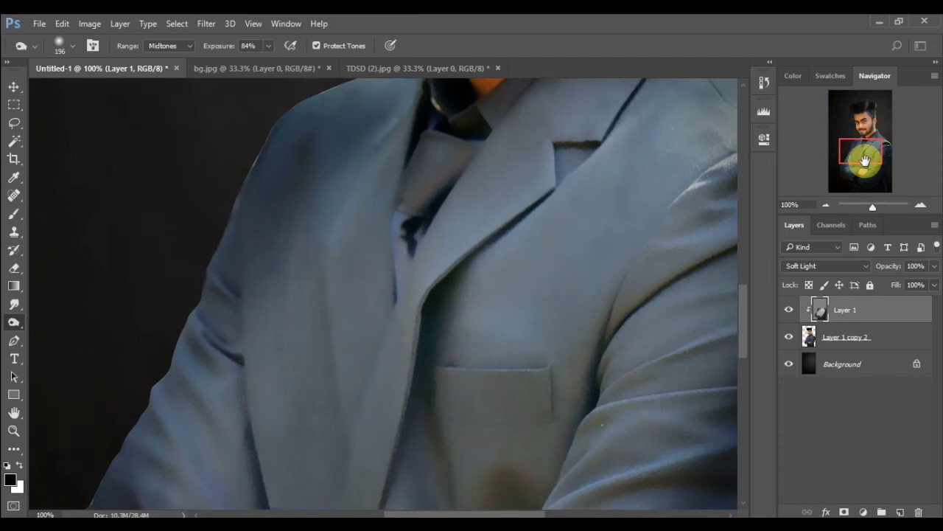
click(57, 52)
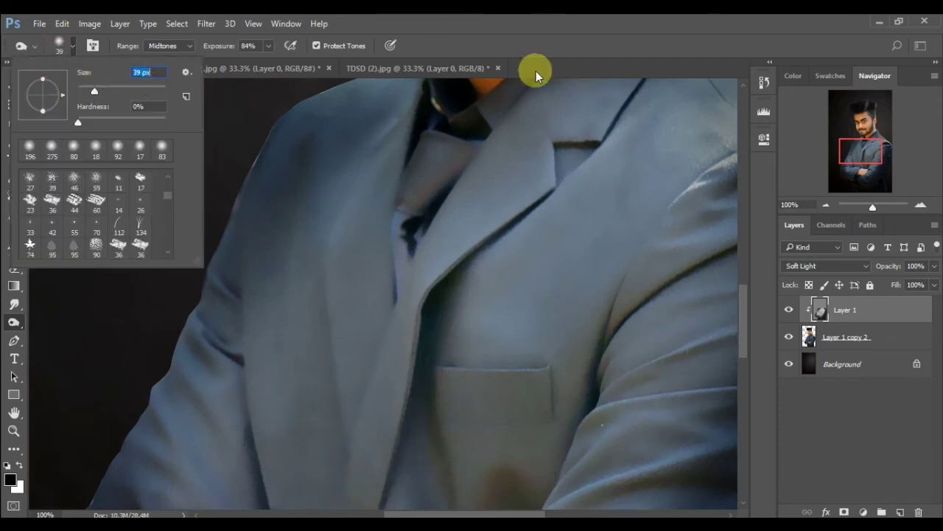
click(457, 141)
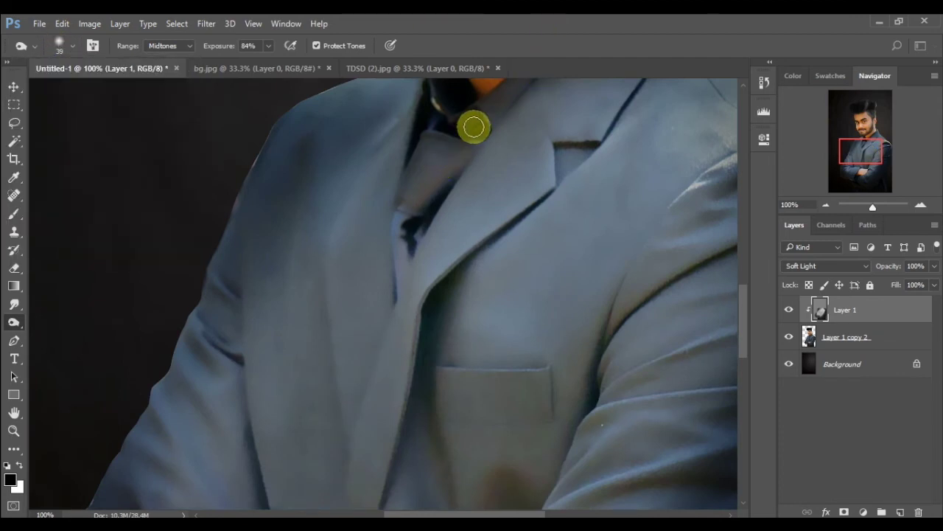
drag(474, 128, 414, 219)
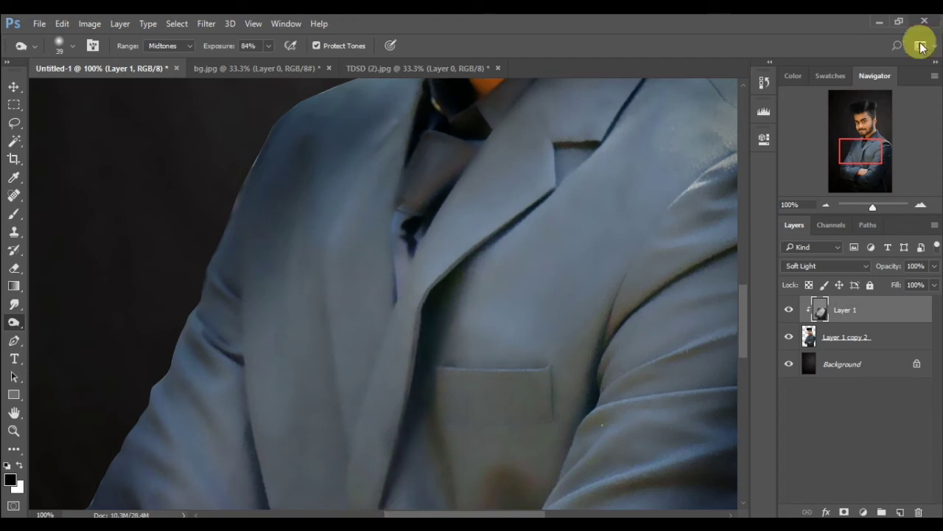
mouse_move(538, 369)
mouse_down()
mouse_move(438, 373)
mouse_move(469, 364)
mouse_move(542, 372)
mouse_move(546, 409)
mouse_move(433, 400)
mouse_move(530, 410)
mouse_up()
mouse_move(531, 410)
mouse_down()
mouse_move(436, 407)
mouse_move(457, 385)
mouse_move(432, 398)
mouse_move(449, 417)
mouse_move(503, 417)
mouse_move(479, 400)
mouse_up()
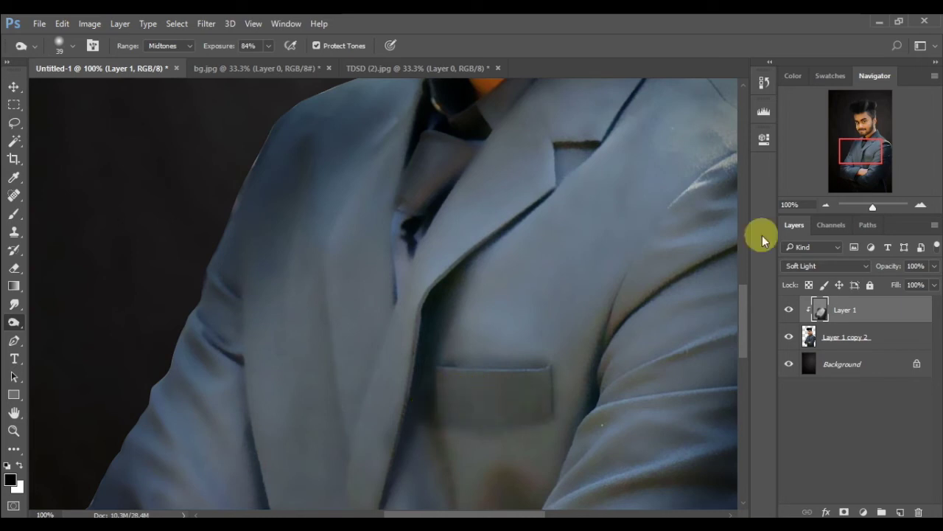
click(825, 205)
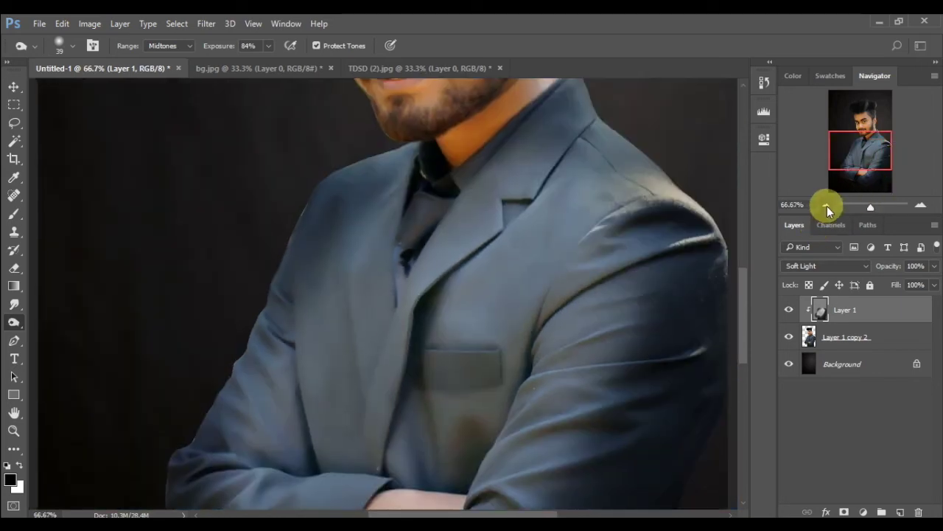
At 50% zoom, dodge at 67% exposure over the collar and across the shoulder.
click(827, 206)
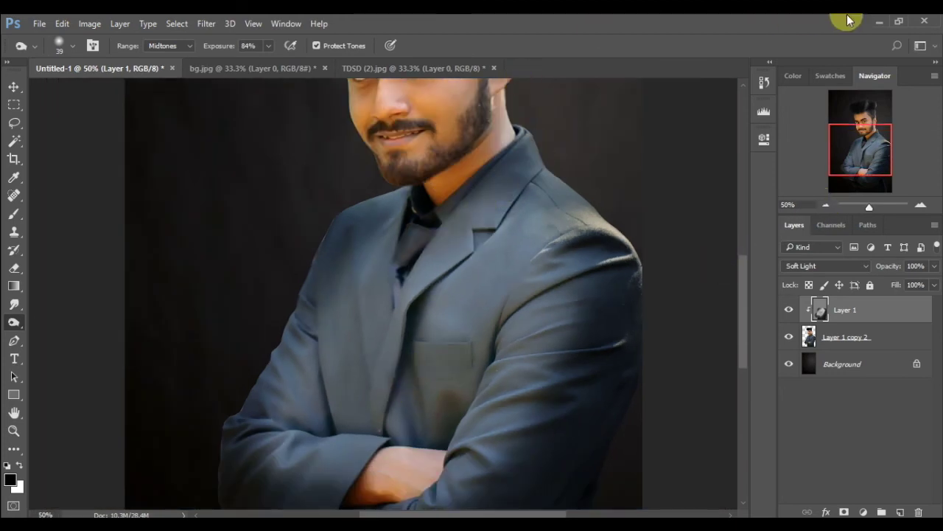
drag(867, 148, 867, 130)
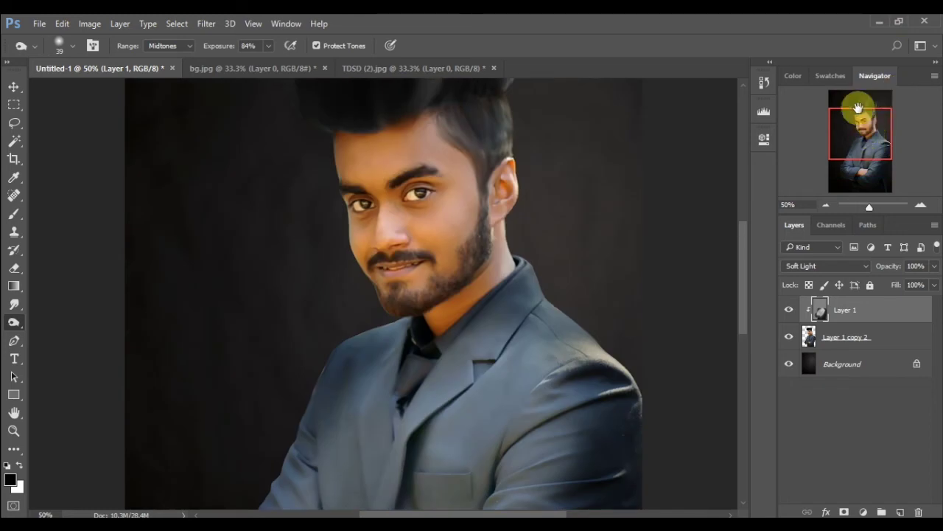
right_click(13, 328)
click(44, 320)
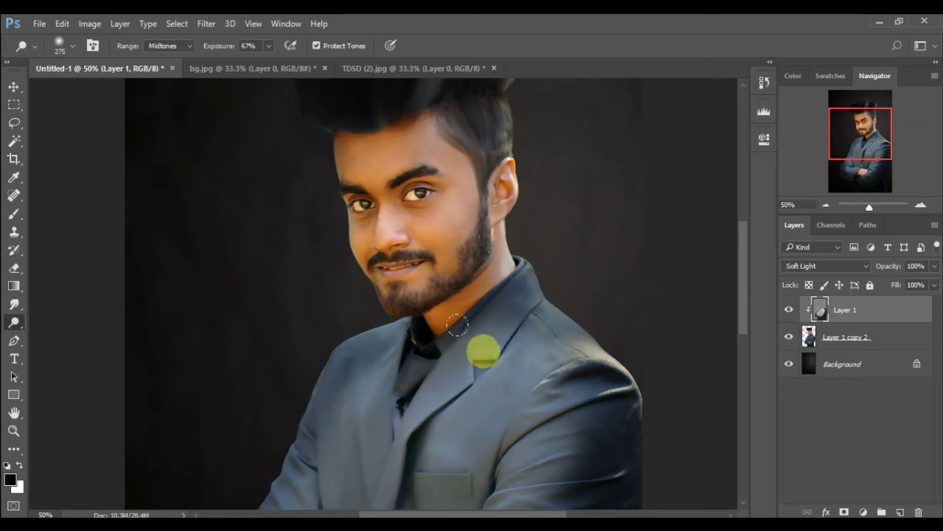
mouse_move(861, 158)
mouse_down()
mouse_move(860, 206)
mouse_move(863, 165)
mouse_move(878, 157)
mouse_up()
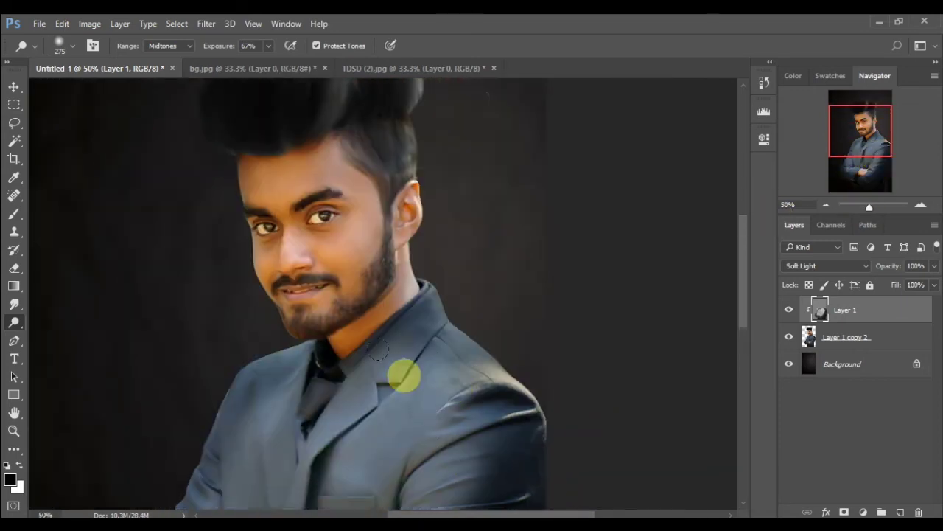
mouse_move(379, 343)
mouse_down()
mouse_move(342, 327)
mouse_move(363, 307)
mouse_move(385, 323)
mouse_up()
mouse_move(387, 364)
mouse_down()
mouse_move(395, 280)
mouse_move(357, 388)
mouse_move(440, 369)
mouse_move(428, 479)
mouse_move(447, 428)
mouse_move(596, 248)
mouse_move(685, 170)
mouse_up()
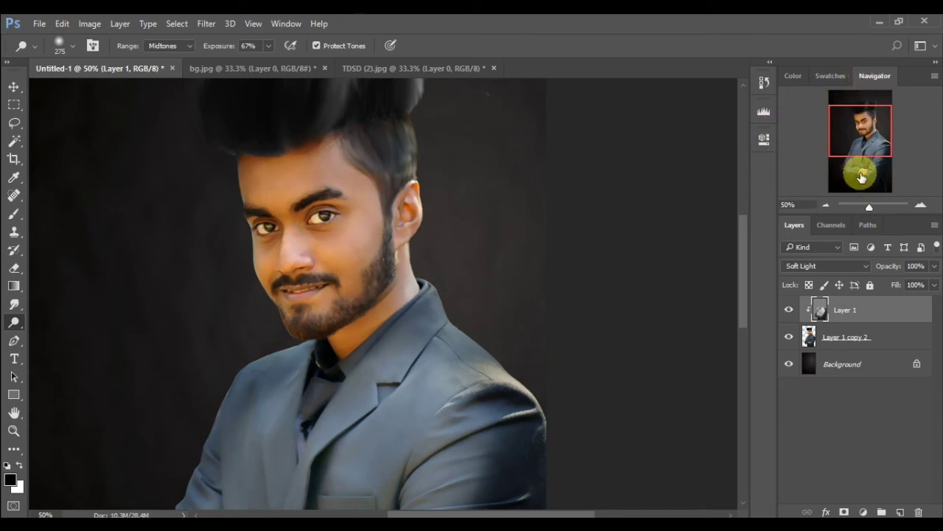
Zoom to 100% and burn over the moustache and the sideburn toward the ear.
click(920, 206)
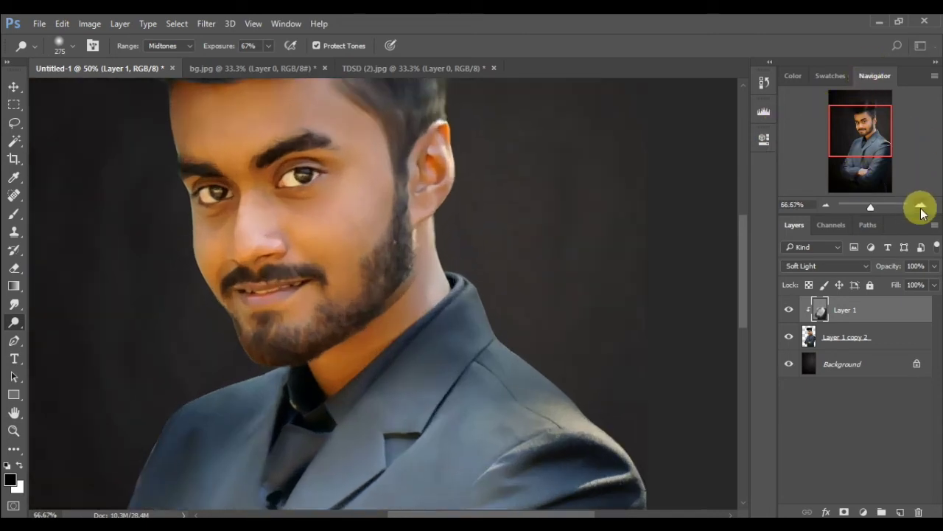
click(920, 207)
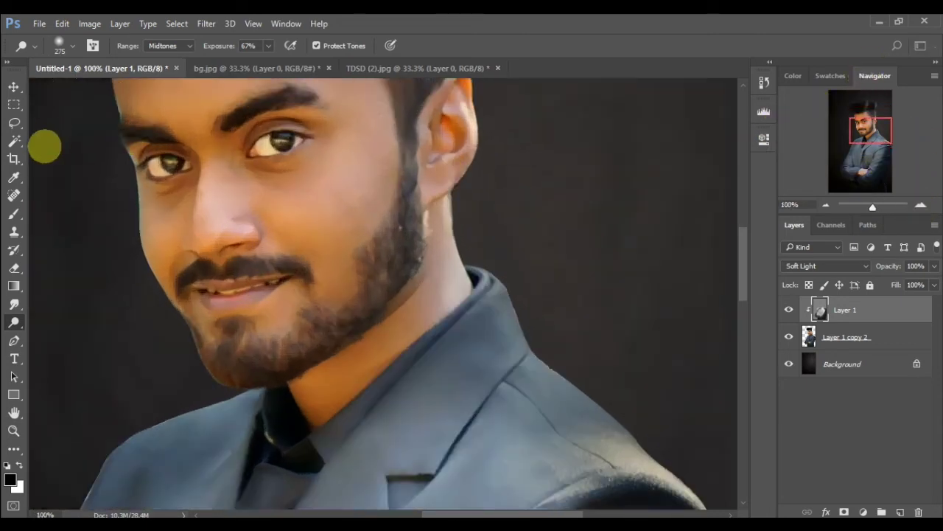
right_click(11, 320)
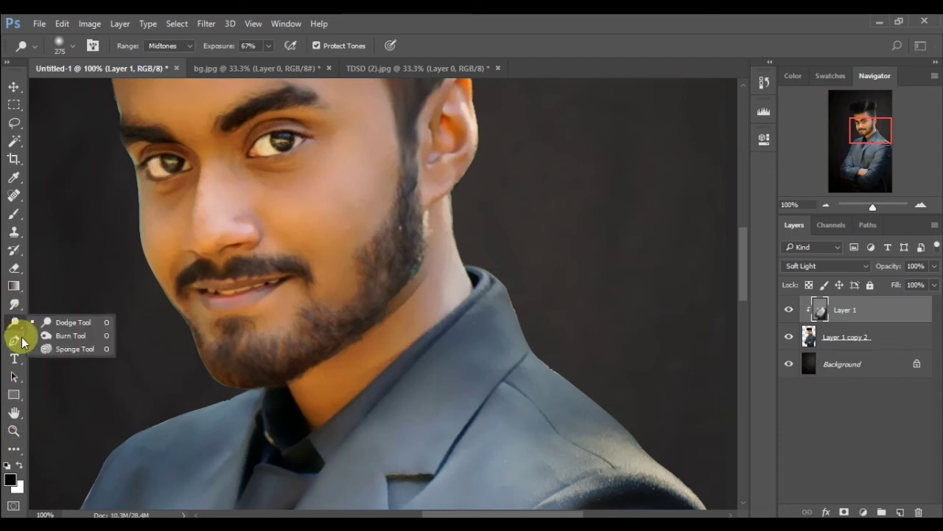
click(67, 335)
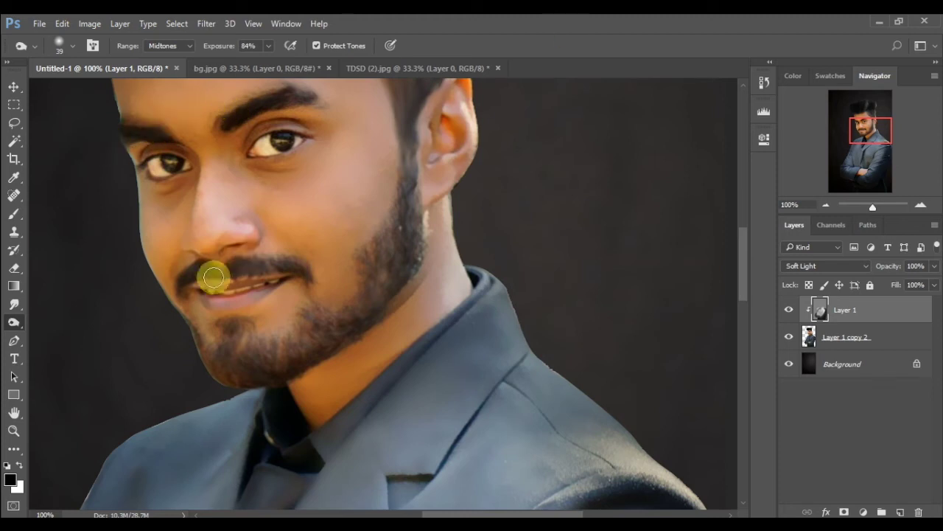
mouse_move(205, 264)
mouse_down()
mouse_move(185, 280)
mouse_move(253, 261)
mouse_move(236, 269)
mouse_move(284, 267)
mouse_up()
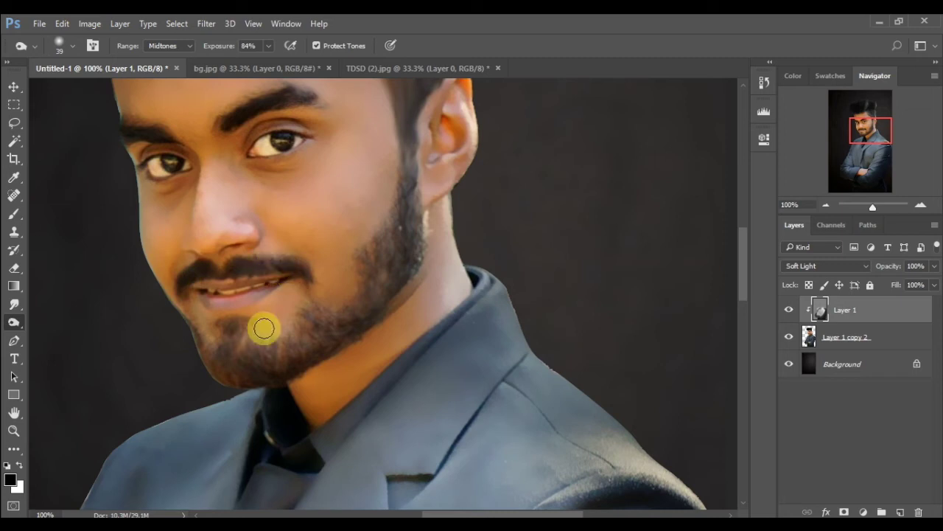
mouse_move(400, 189)
mouse_down()
mouse_move(400, 143)
mouse_move(412, 129)
mouse_move(412, 247)
mouse_move(389, 231)
mouse_move(360, 248)
mouse_move(404, 229)
mouse_move(339, 326)
mouse_move(254, 374)
mouse_move(308, 321)
mouse_move(255, 362)
mouse_move(297, 347)
mouse_move(249, 372)
mouse_move(239, 328)
mouse_move(219, 361)
mouse_move(191, 339)
mouse_move(202, 366)
mouse_move(272, 384)
mouse_move(326, 299)
mouse_move(285, 337)
mouse_up()
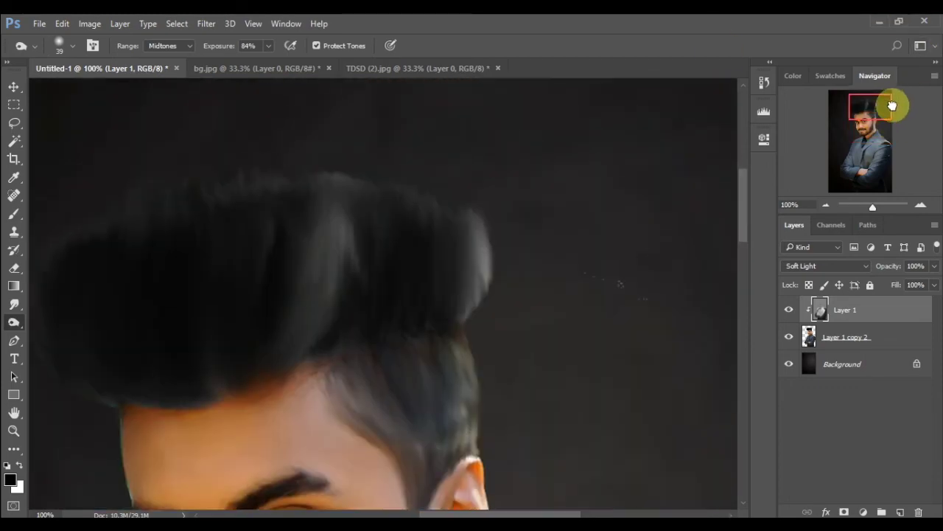
drag(884, 127, 887, 105)
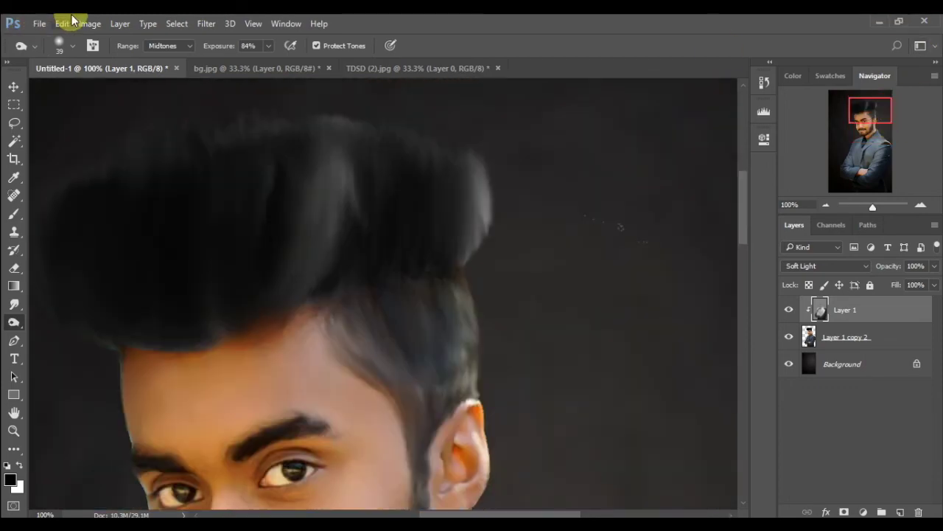
Burn the hair at the right temple with a 149 px brush, then select Layer 1 copy 2.
click(59, 44)
drag(91, 90, 133, 91)
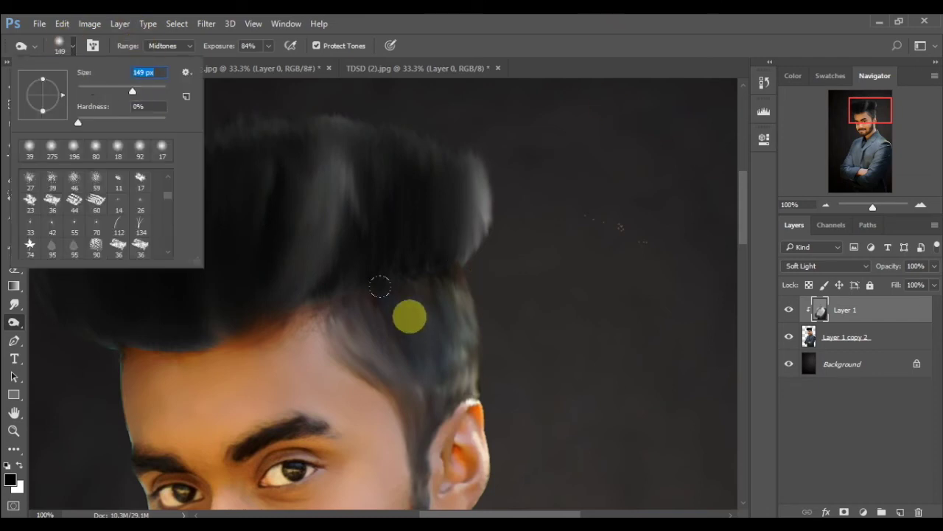
mouse_move(379, 286)
mouse_down()
mouse_move(427, 302)
mouse_move(331, 305)
mouse_move(434, 342)
mouse_move(418, 303)
mouse_move(381, 290)
mouse_move(379, 105)
mouse_move(336, 232)
mouse_move(371, 99)
mouse_move(413, 205)
mouse_move(421, 128)
mouse_move(405, 312)
mouse_move(362, 232)
mouse_move(539, 36)
mouse_move(162, 248)
mouse_move(183, 265)
mouse_move(173, 275)
mouse_move(91, 246)
mouse_move(107, 131)
mouse_move(177, 257)
mouse_move(204, 210)
mouse_move(209, 76)
mouse_move(133, 292)
mouse_move(89, 227)
mouse_move(86, 143)
mouse_move(638, 277)
mouse_up()
drag(890, 126, 889, 123)
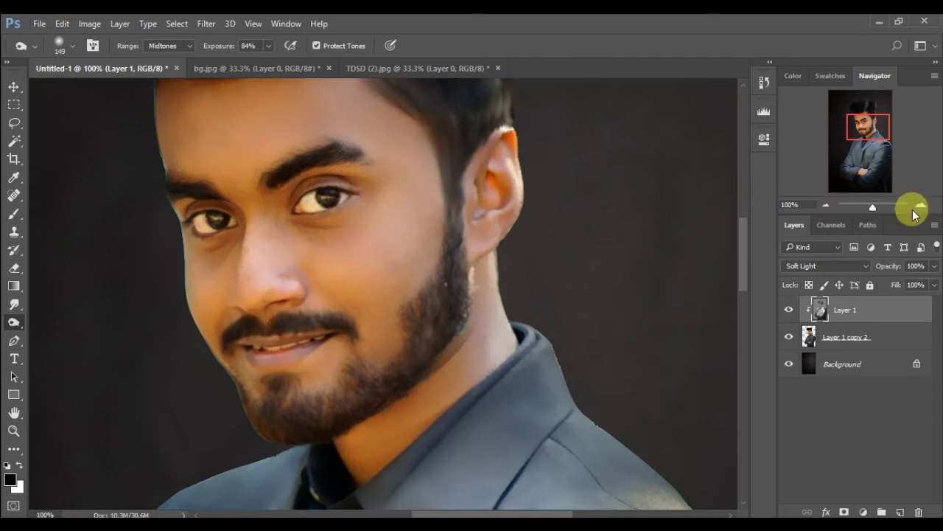
click(833, 330)
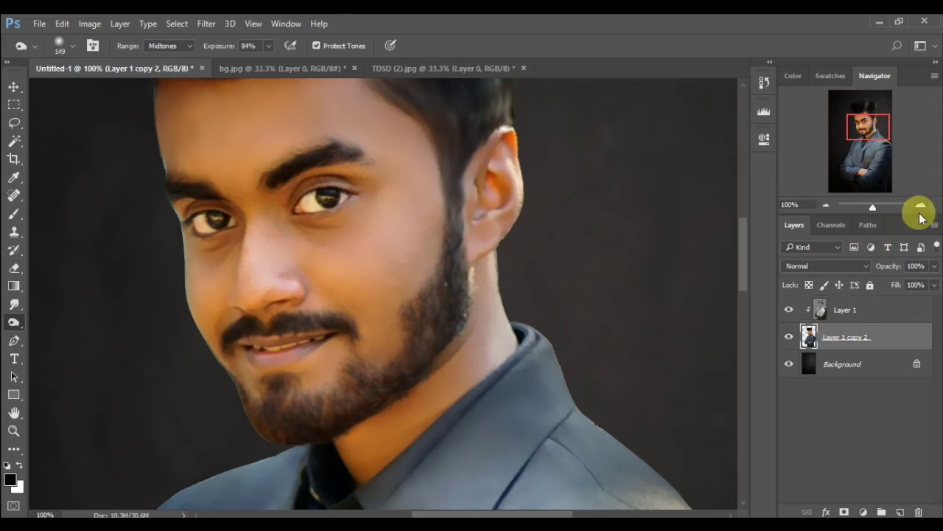
At 300% zoom, trace the green fringe along the forehead edge with the Pen tool and clear it.
click(922, 205)
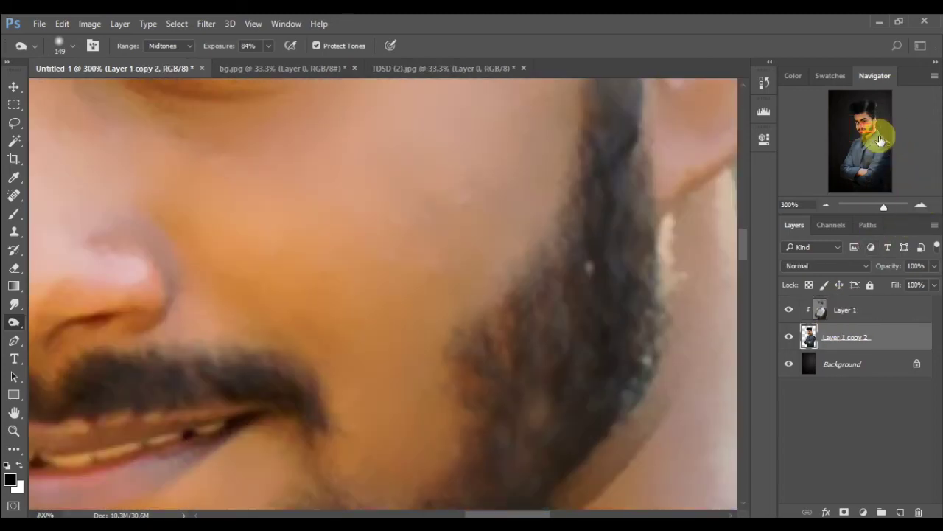
mouse_move(863, 130)
mouse_down()
mouse_move(851, 108)
mouse_move(854, 120)
mouse_up()
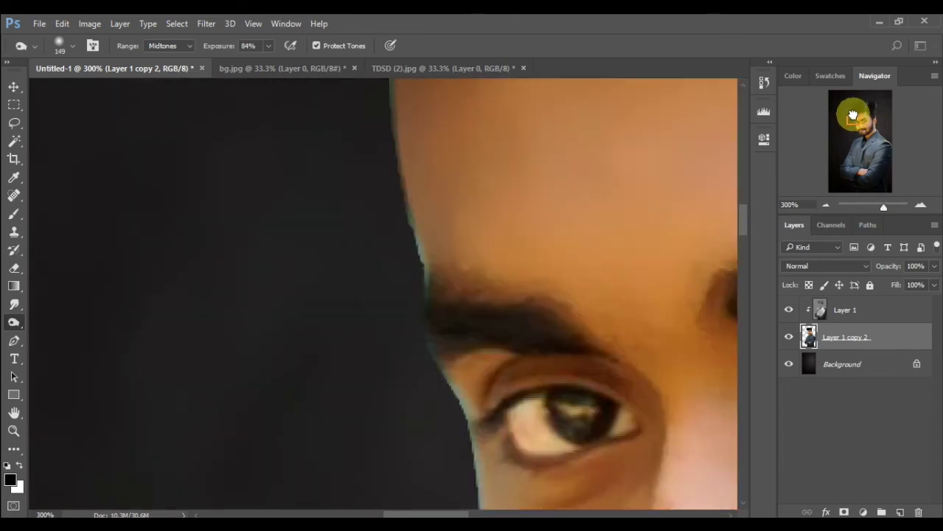
click(14, 341)
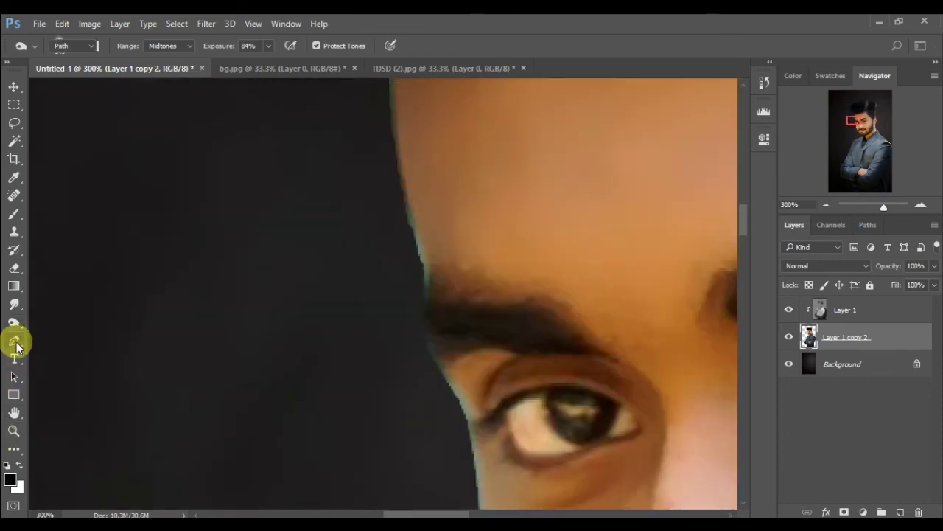
click(426, 298)
drag(427, 265, 427, 256)
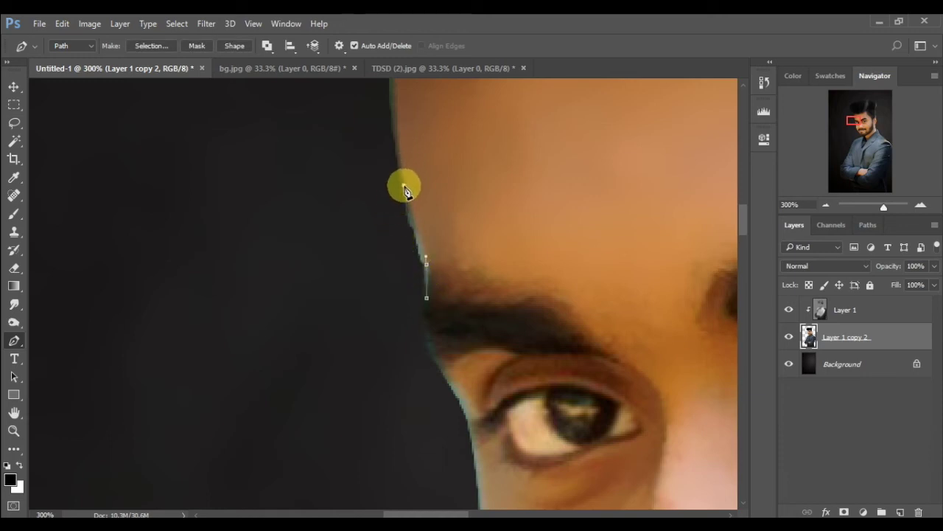
drag(404, 186, 396, 129)
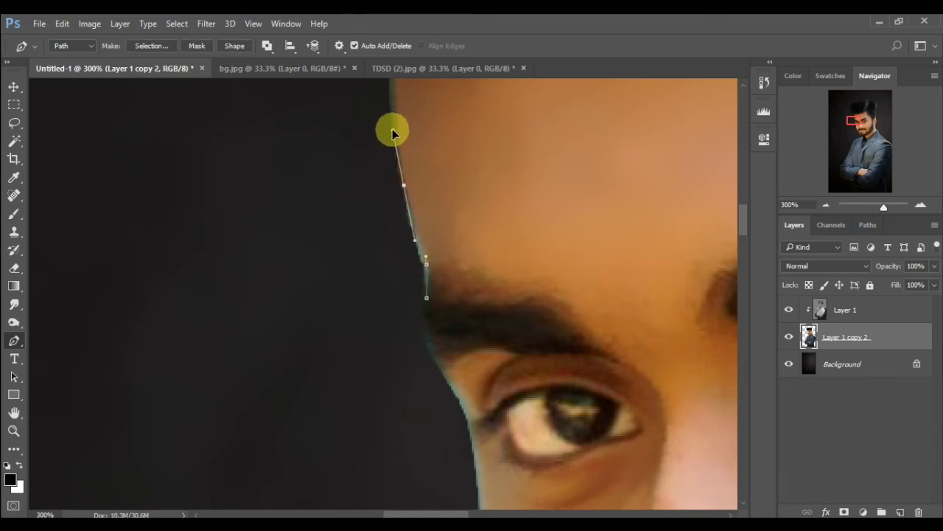
click(394, 130)
click(366, 169)
click(348, 275)
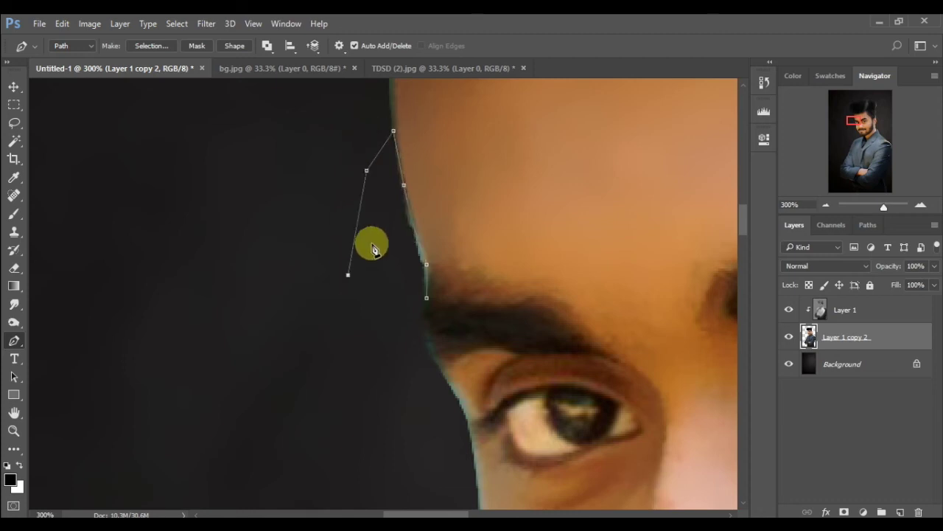
right_click(374, 237)
click(392, 237)
key(Return)
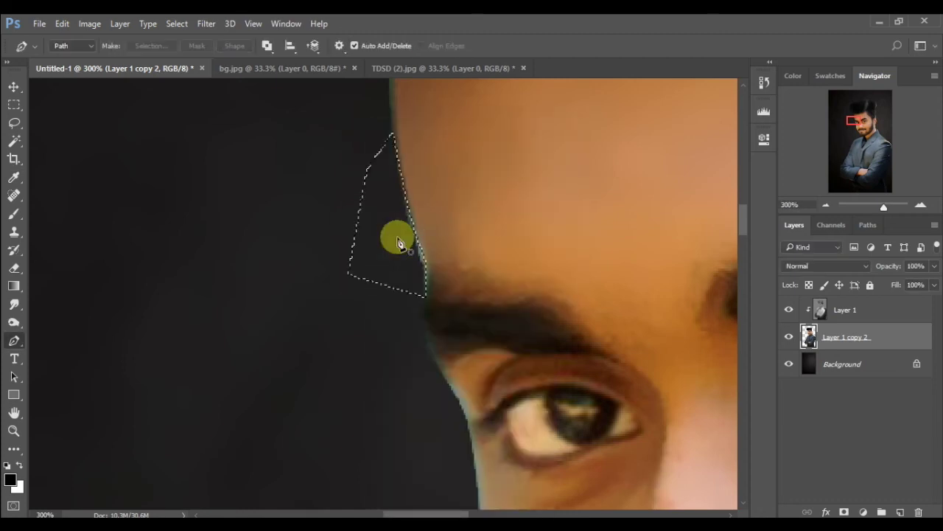
key(ctrl+d)
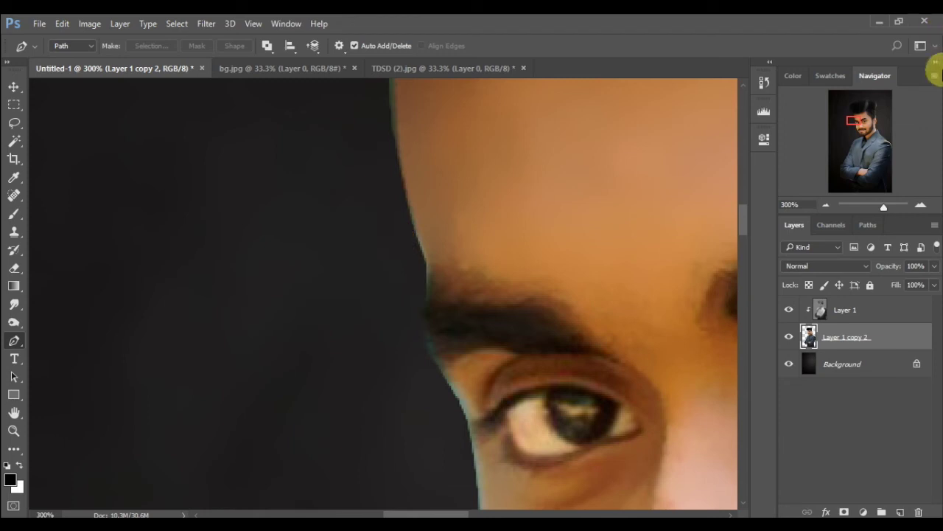
Trace the fringe along the face edge, delete it, deselect, and zoom back out.
drag(849, 125, 853, 118)
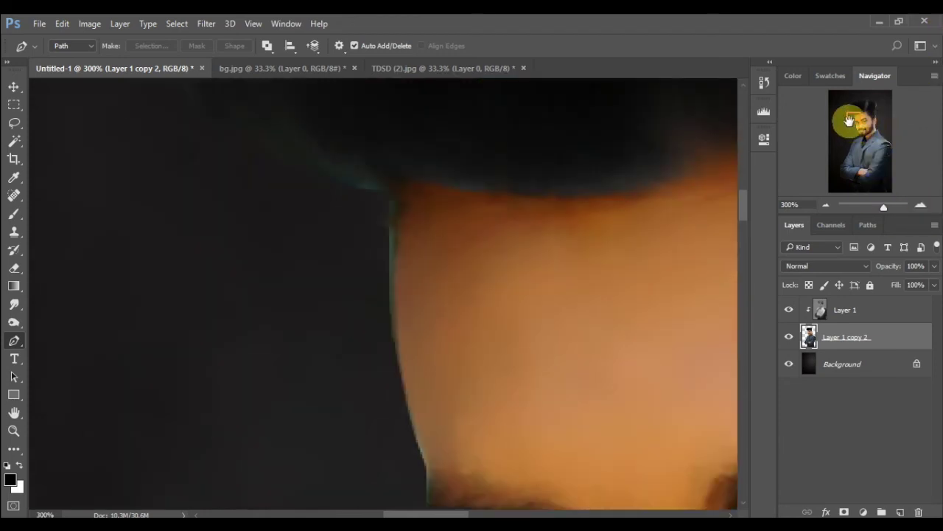
click(397, 199)
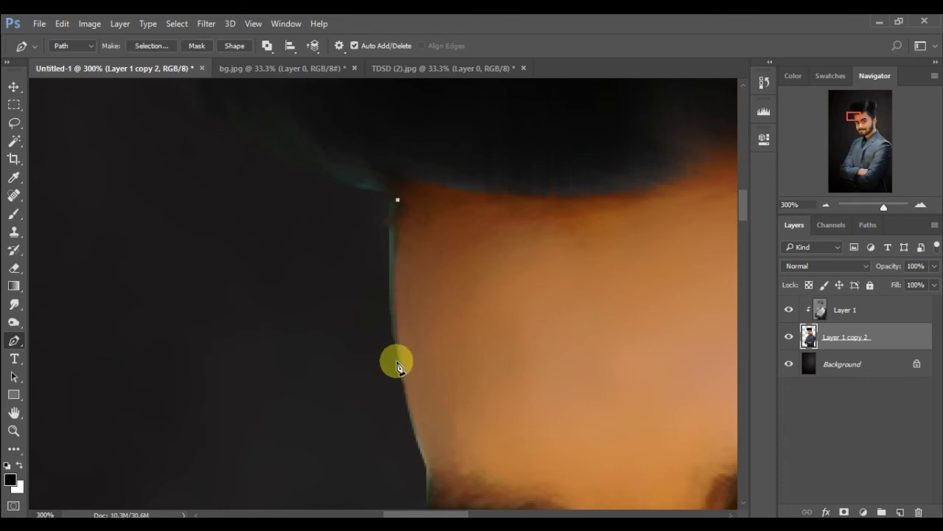
drag(397, 352, 405, 436)
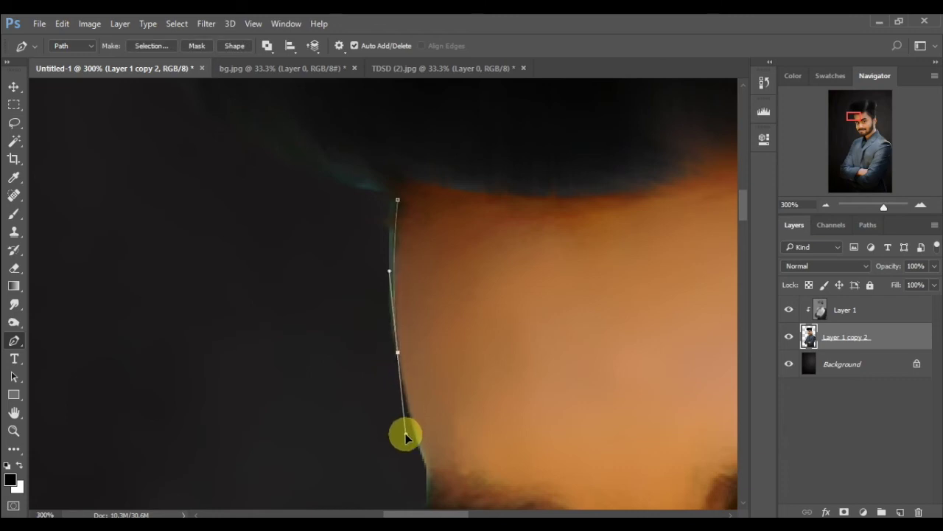
click(406, 437)
click(326, 277)
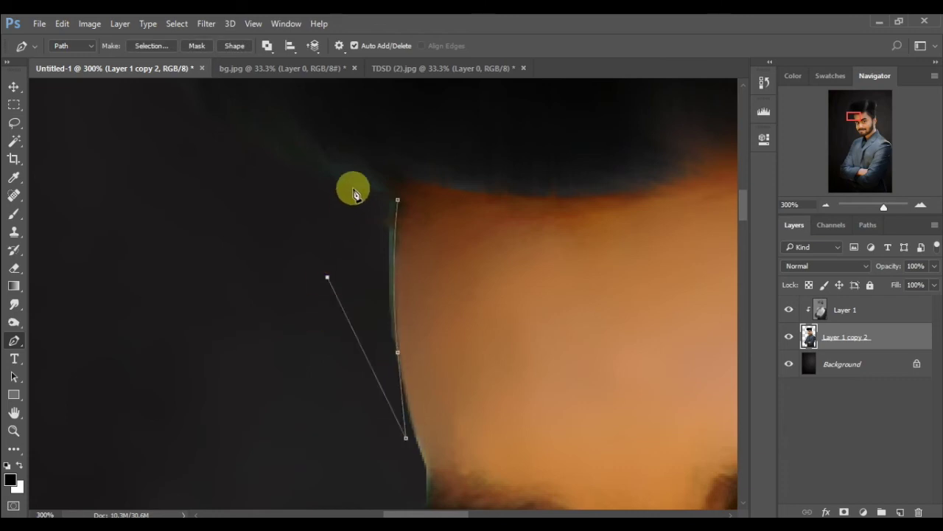
click(354, 189)
right_click(370, 199)
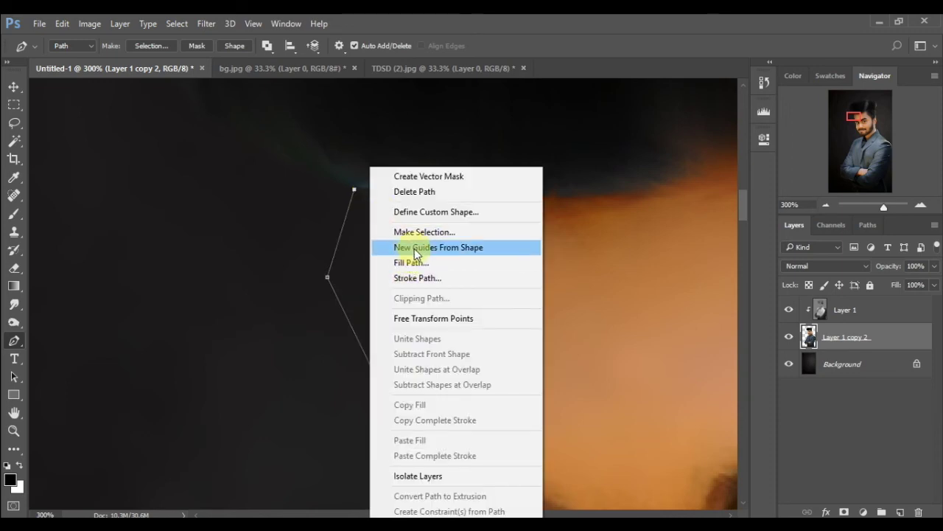
click(421, 235)
key(Return)
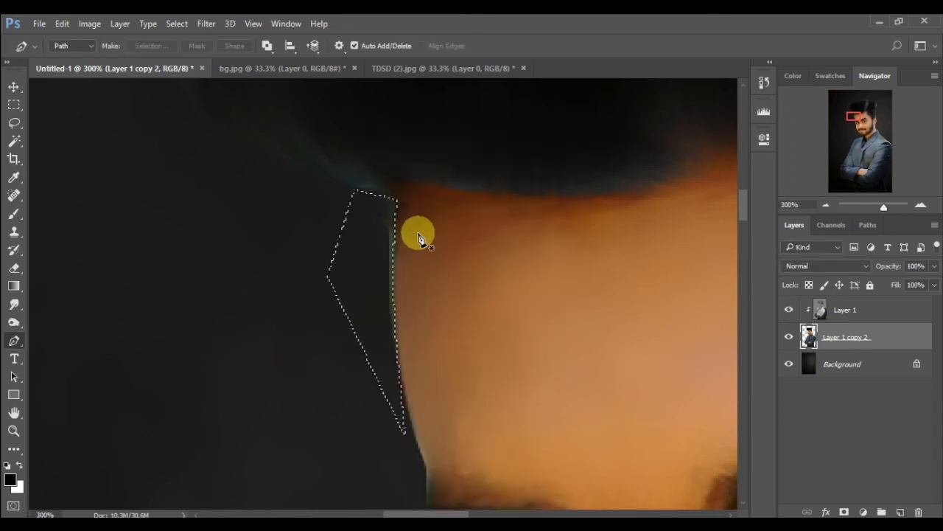
key(Delete)
key(ctrl+d)
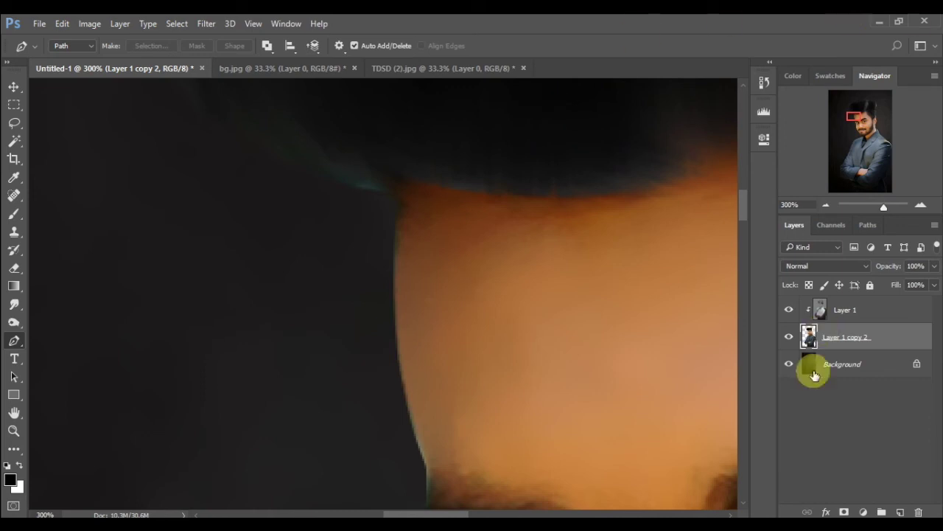
click(824, 205)
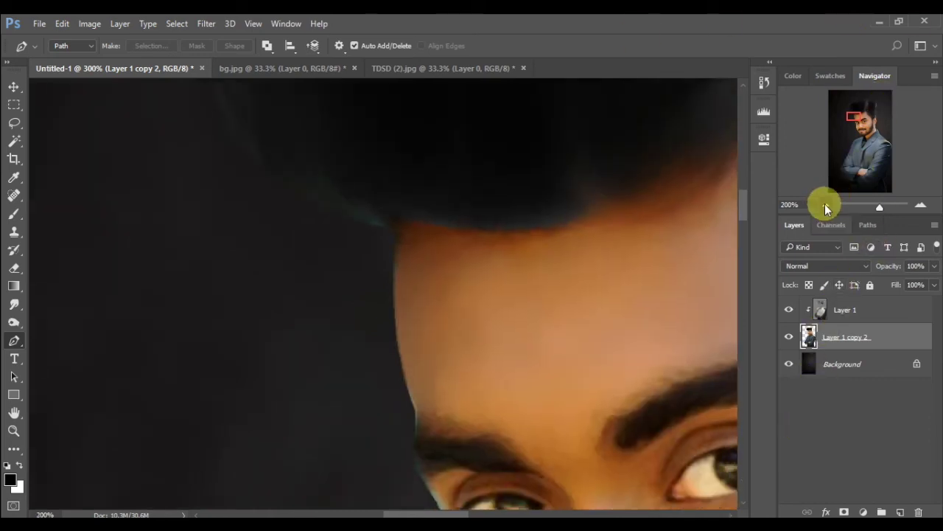
click(826, 204)
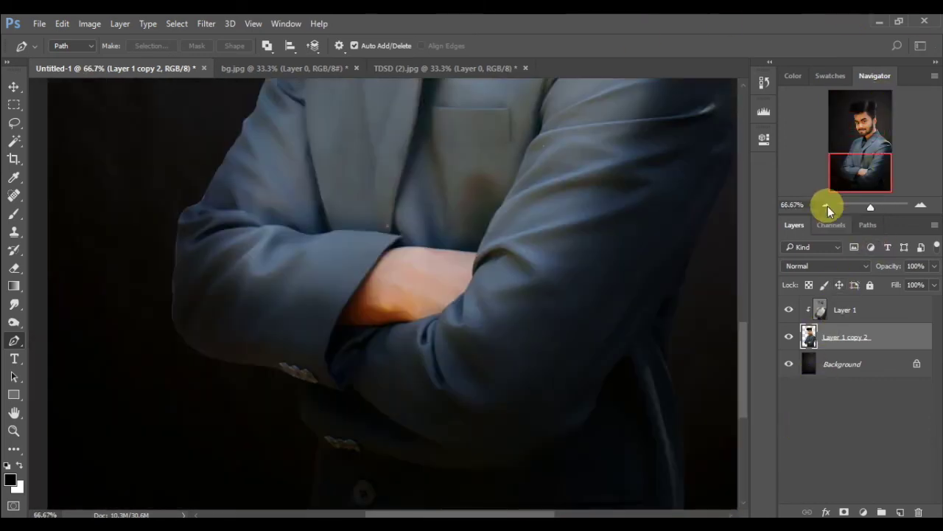
Zoom out to 25%, make Layer 1 visible, and try Merge Visible before undoing it.
click(828, 205)
click(829, 206)
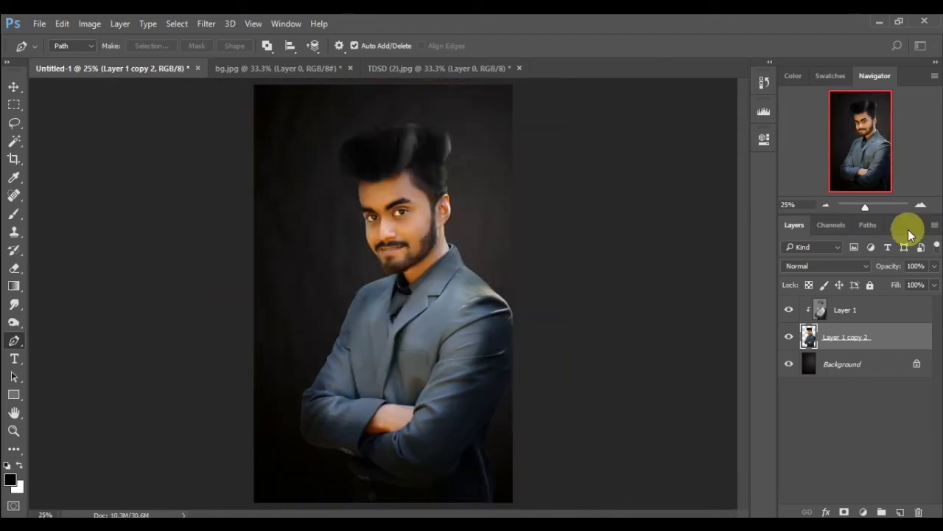
click(831, 362)
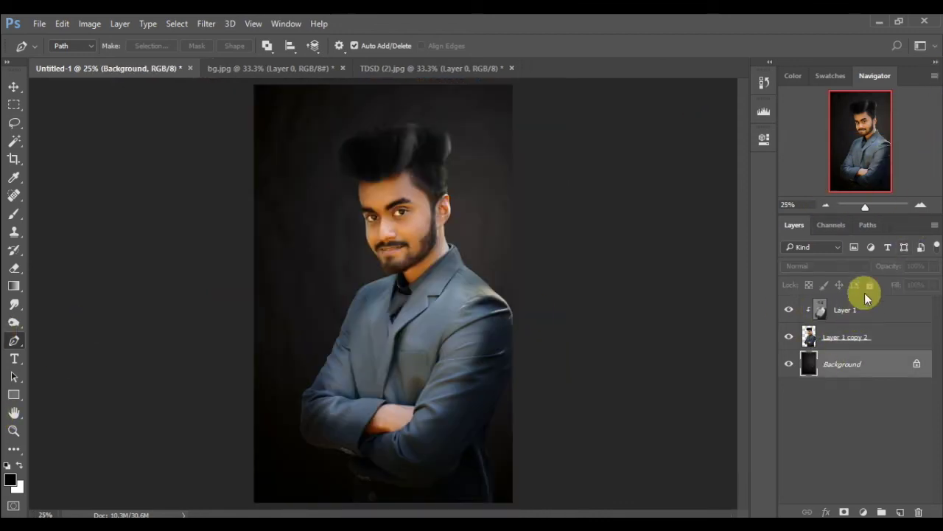
click(789, 309)
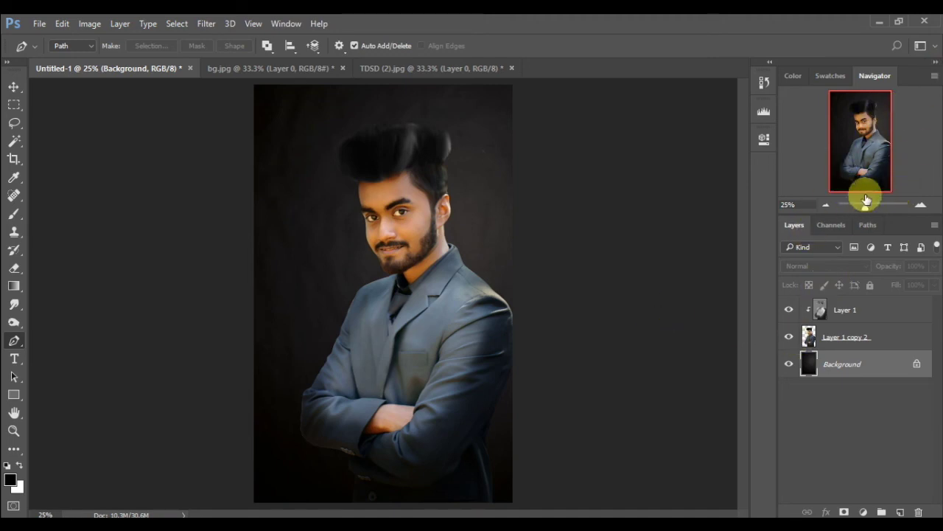
right_click(862, 309)
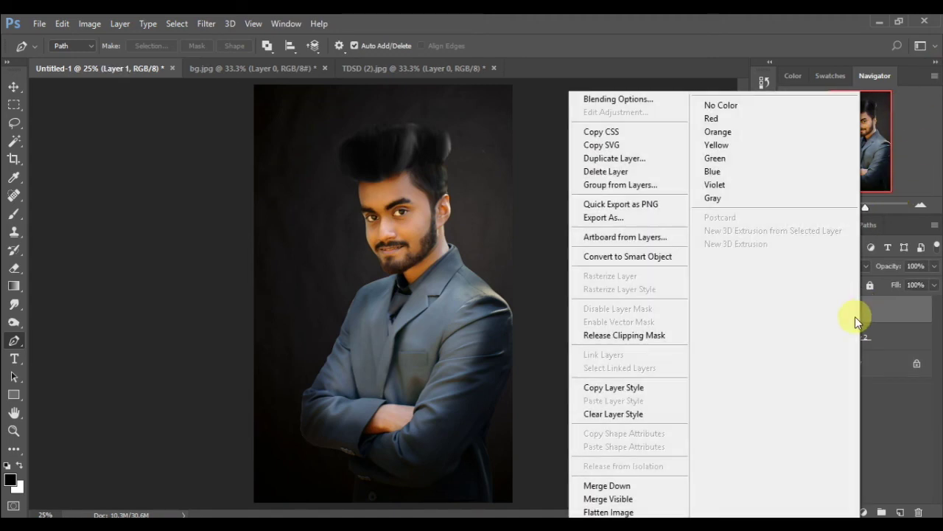
click(605, 483)
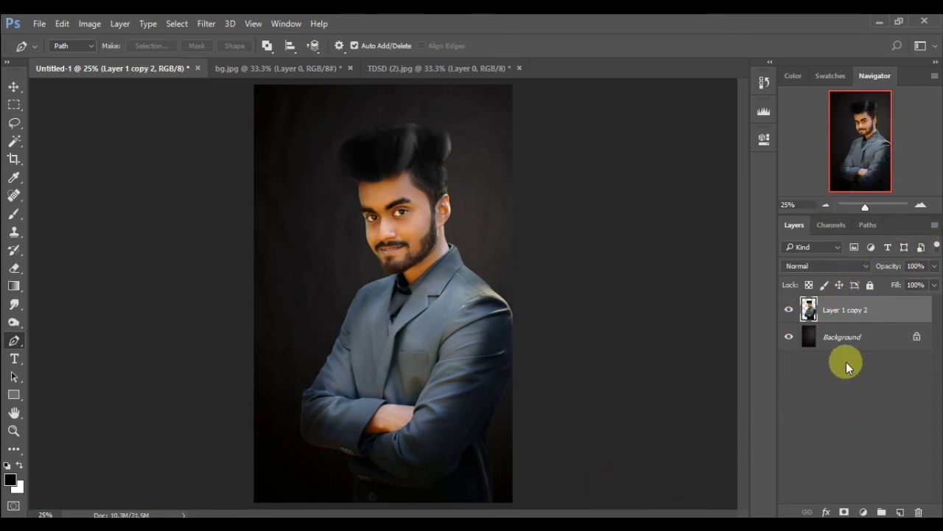
key(ctrl+z)
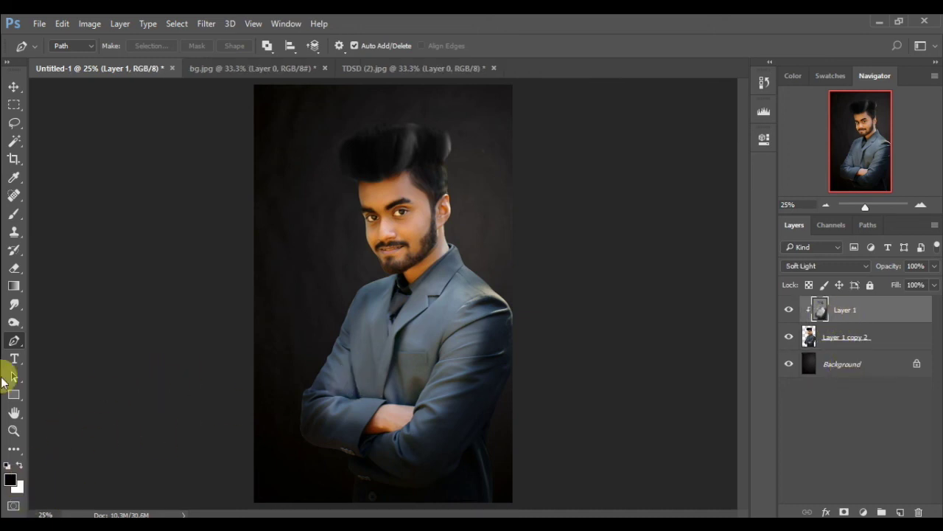
Select the Dodge tool with a 464 px brush at 0% hardness.
click(12, 324)
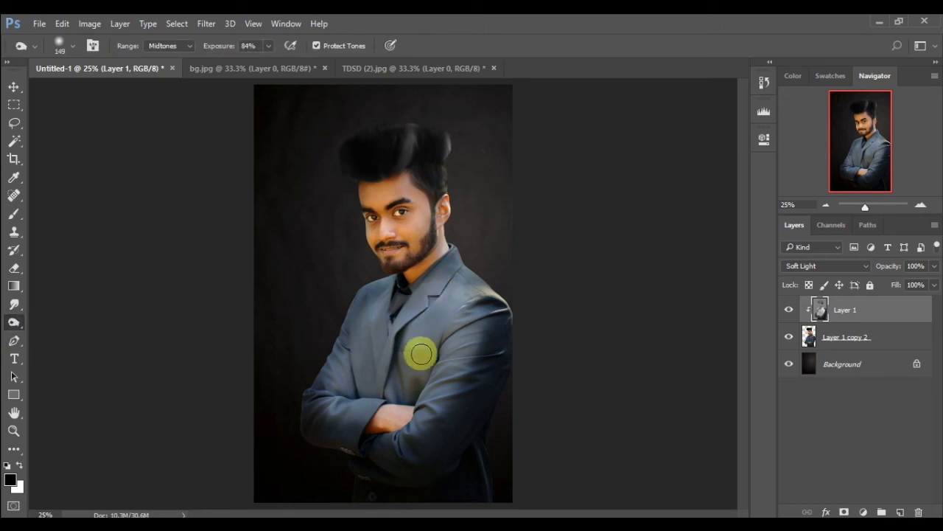
click(72, 45)
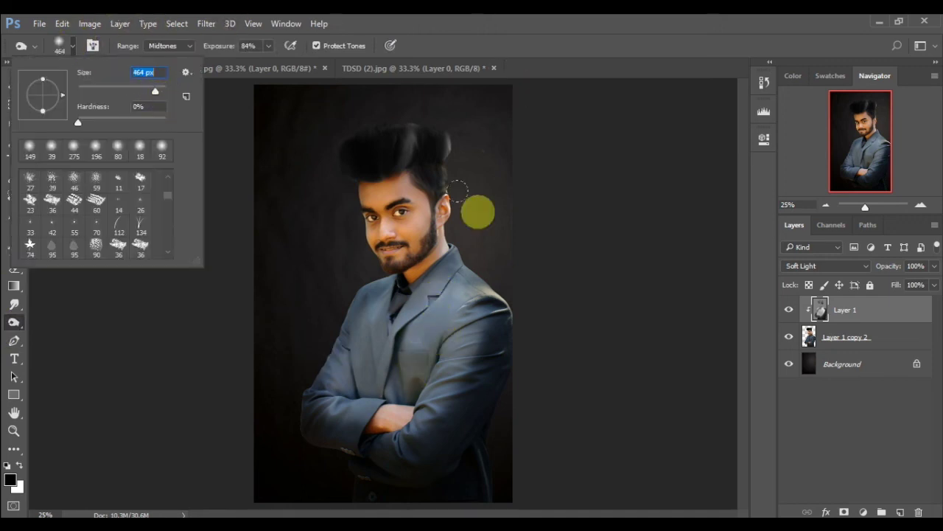
click(432, 319)
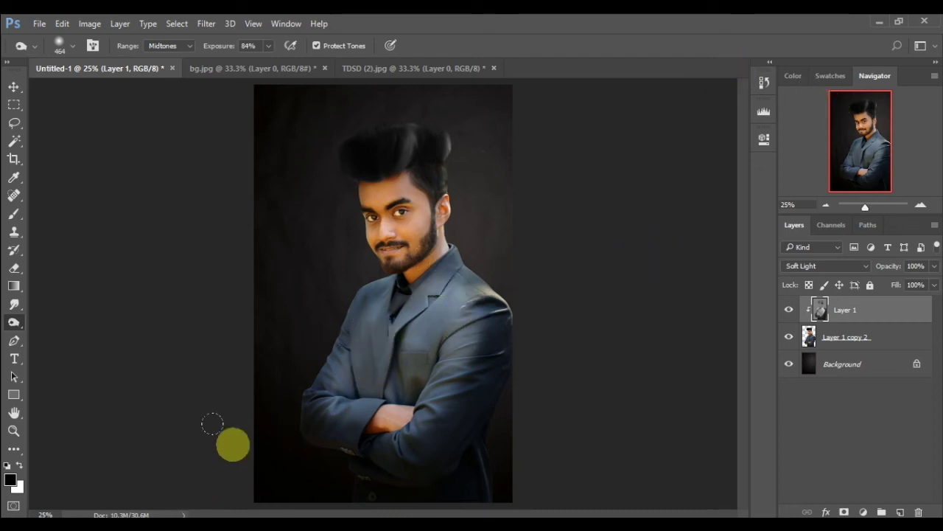
Merge Layer 1 down and add a new clipped Soft Light layer beneath Layer 1 copy 2.
right_click(857, 309)
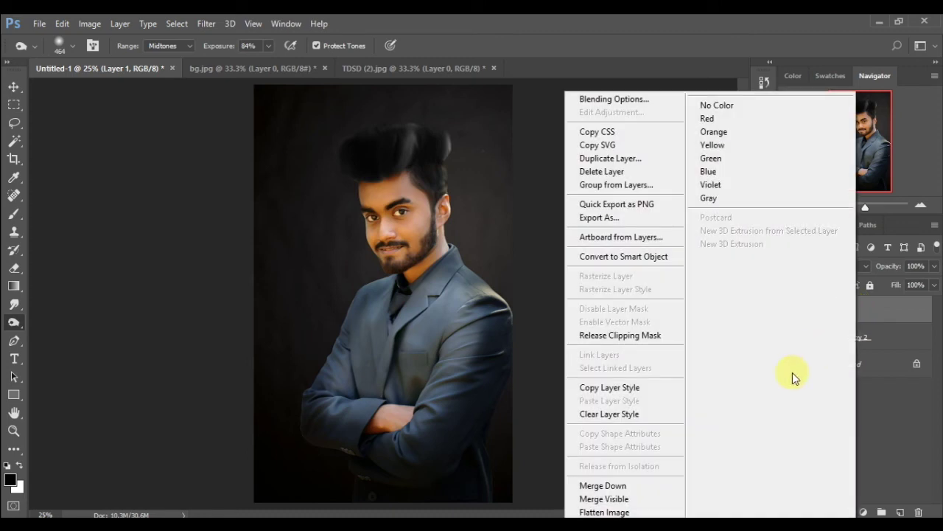
click(676, 483)
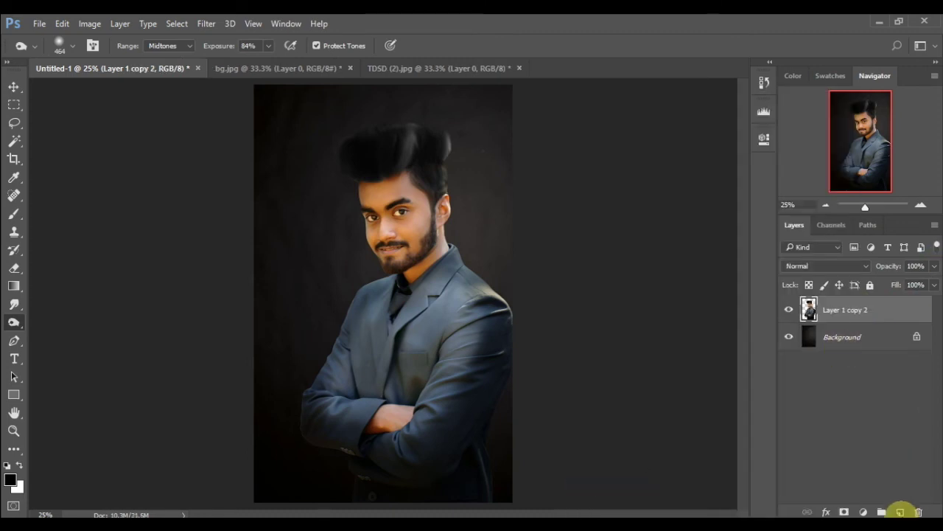
click(901, 512)
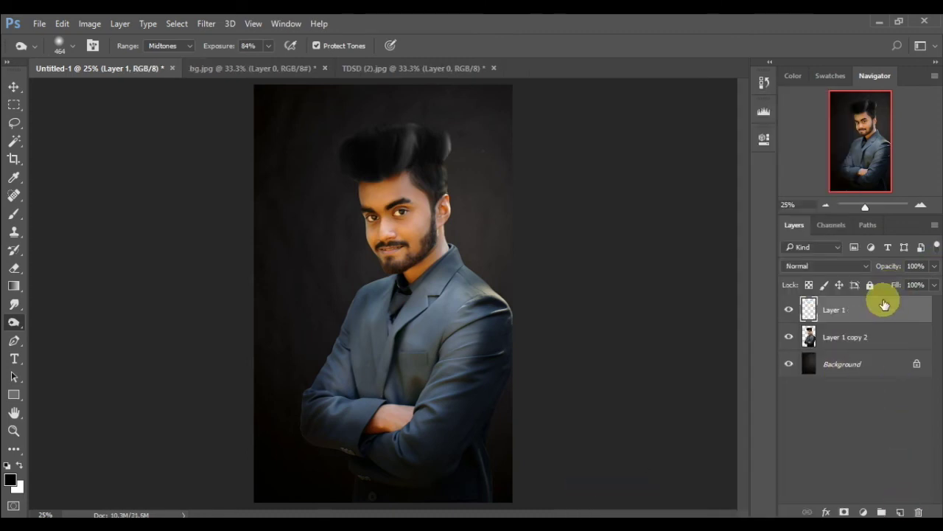
drag(884, 304, 874, 337)
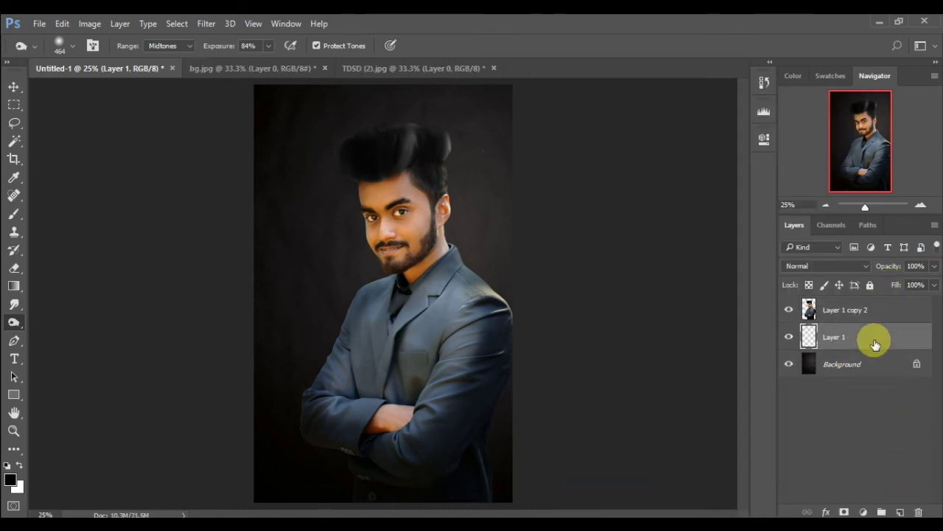
alt+click(821, 346)
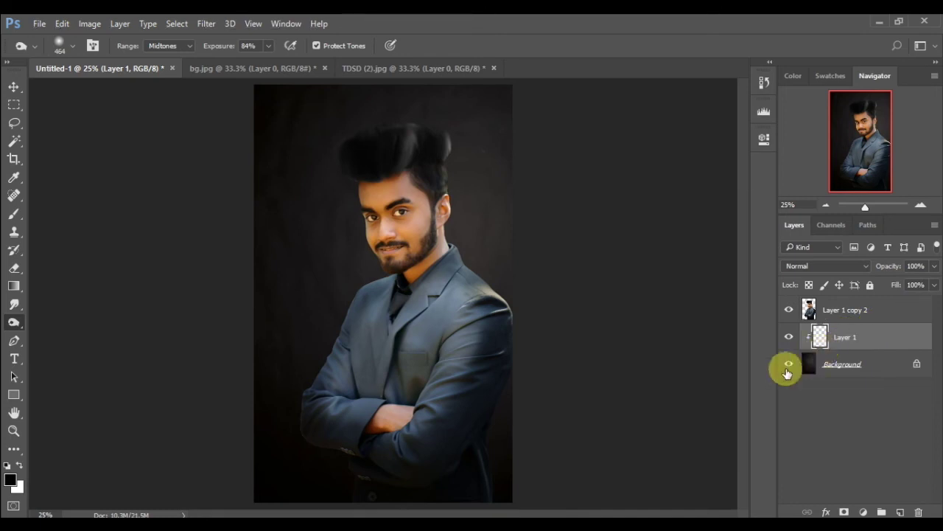
click(825, 266)
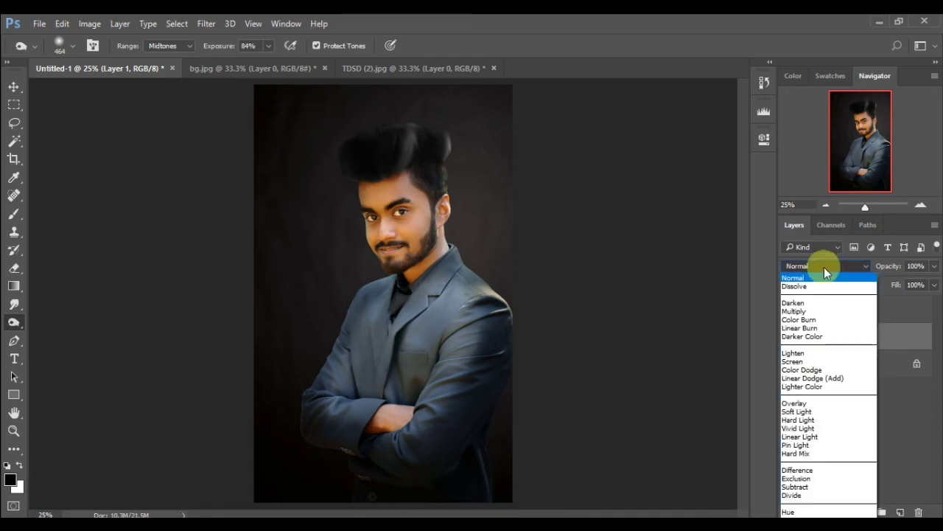
click(791, 411)
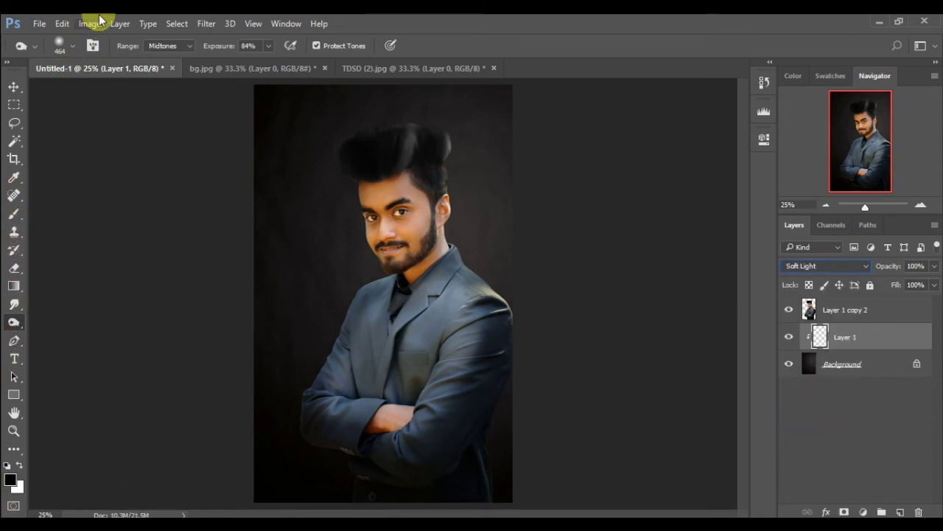
Fill the new Soft Light layer with 50% gray.
click(65, 24)
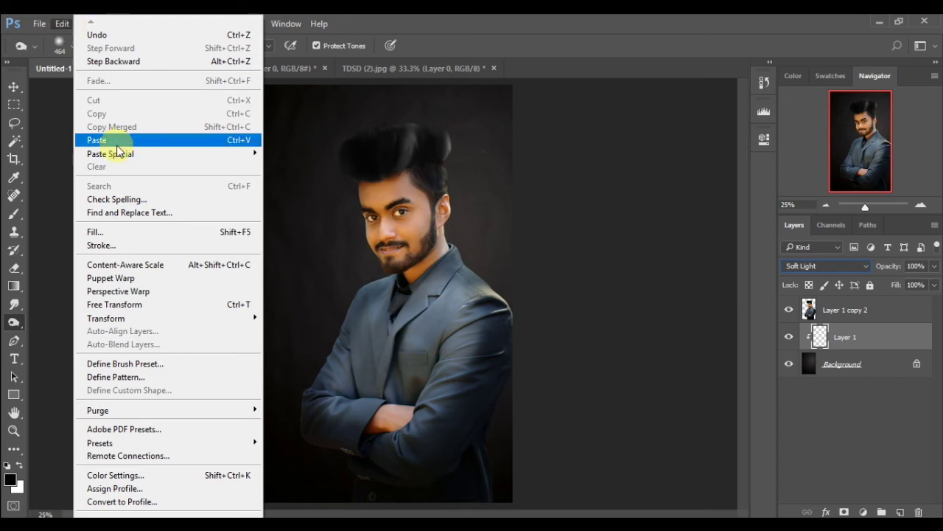
click(127, 231)
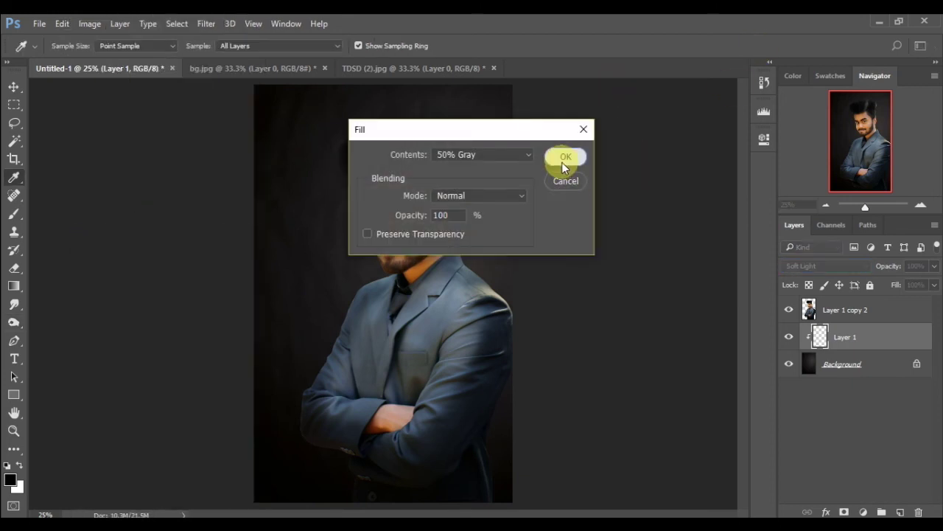
click(564, 157)
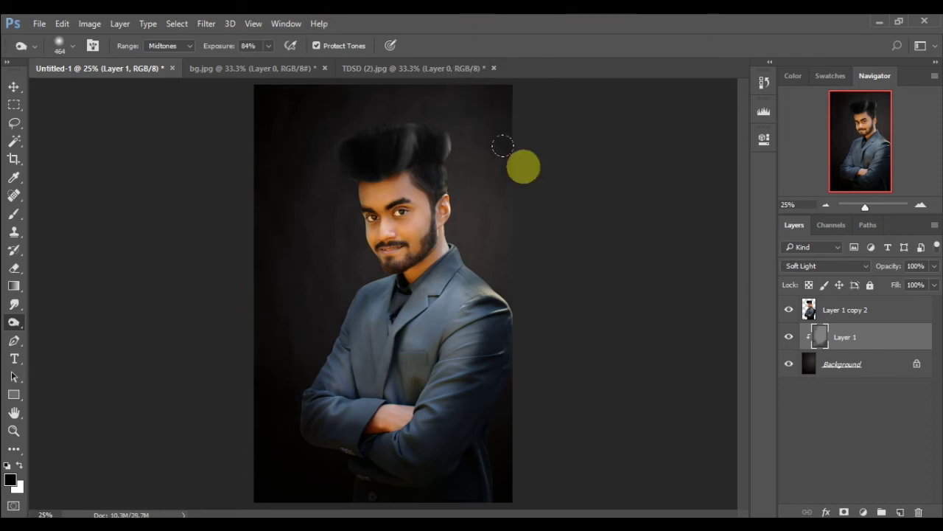
click(825, 205)
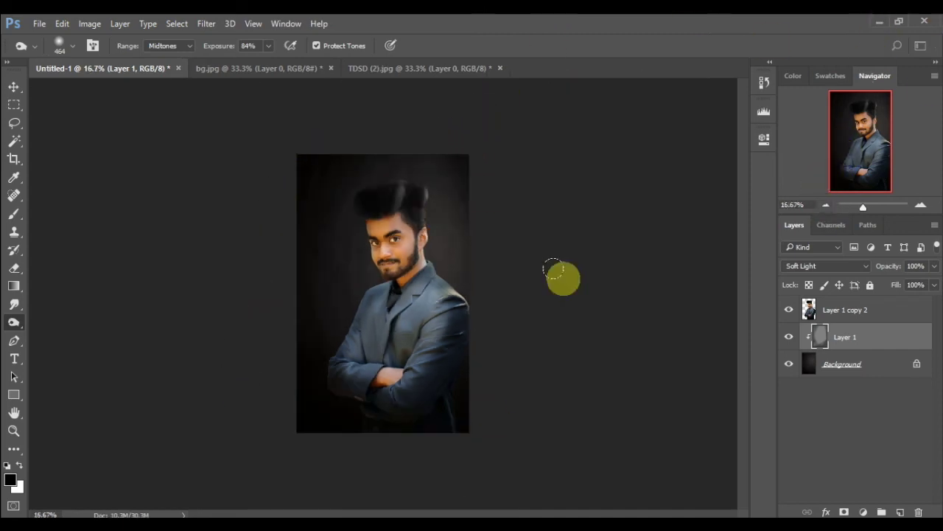
click(921, 205)
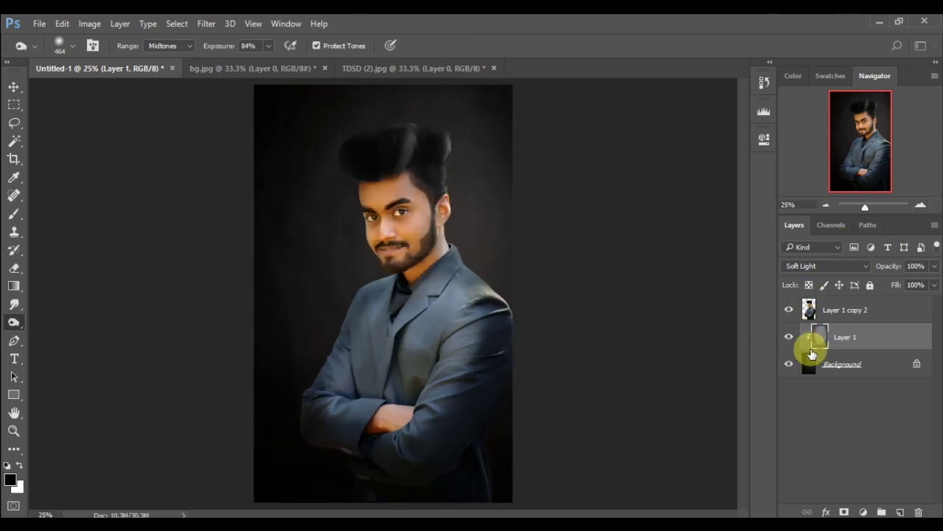
Merge Layer 1 down into the Background and select Layer 1 copy 2.
right_click(853, 339)
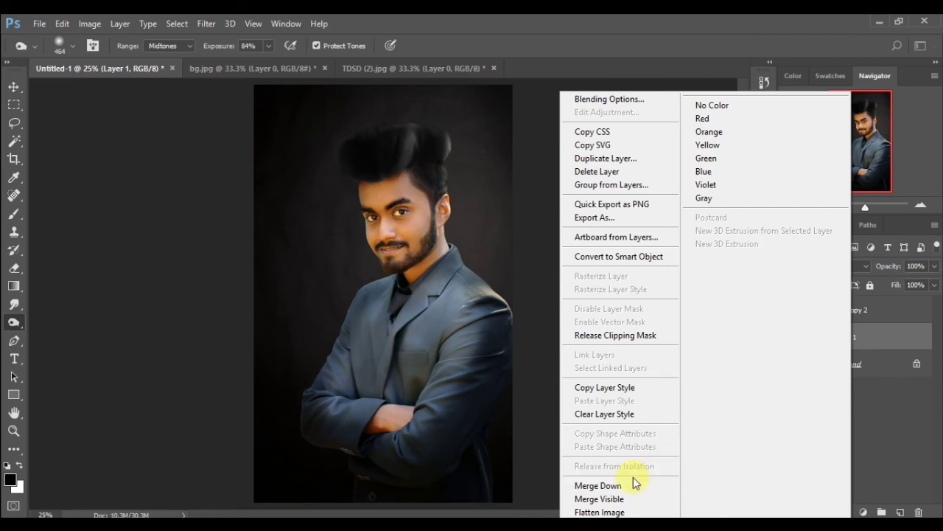
click(627, 484)
click(810, 308)
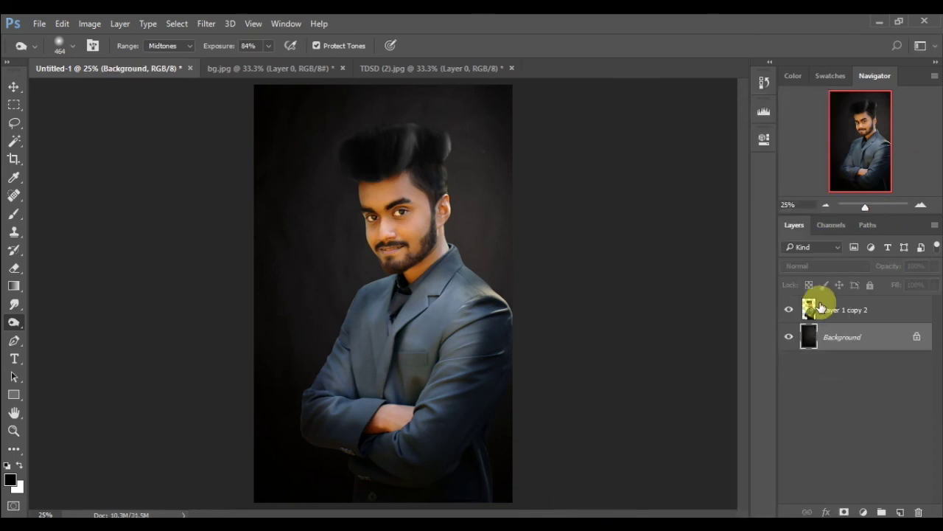
click(89, 23)
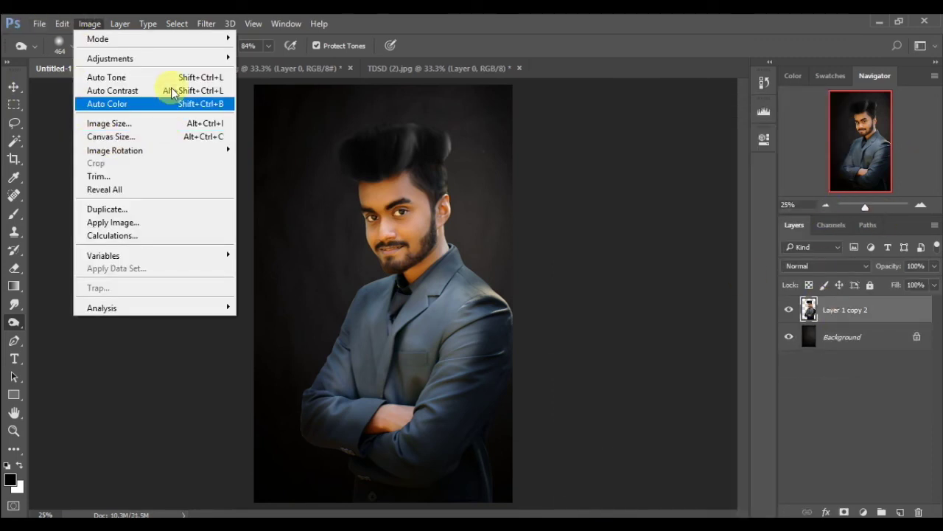
click(126, 30)
click(89, 23)
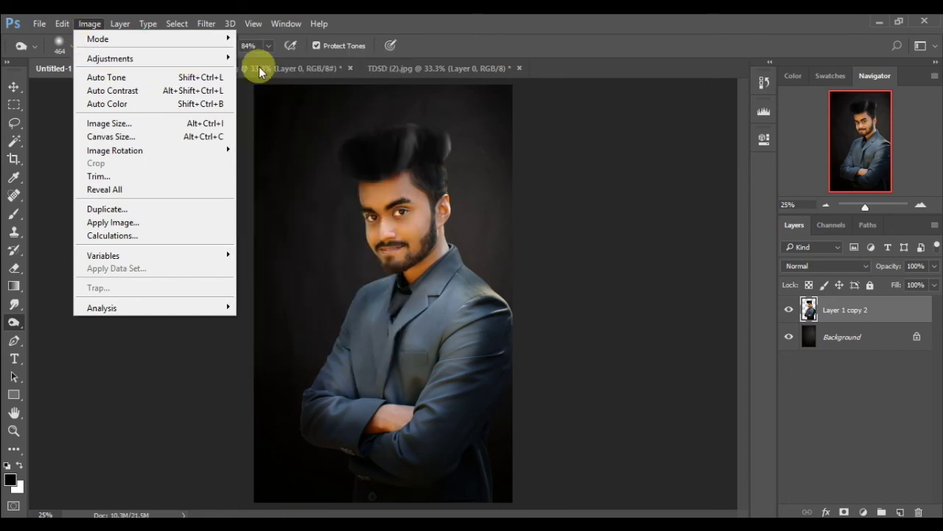
mouse_move(111, 58)
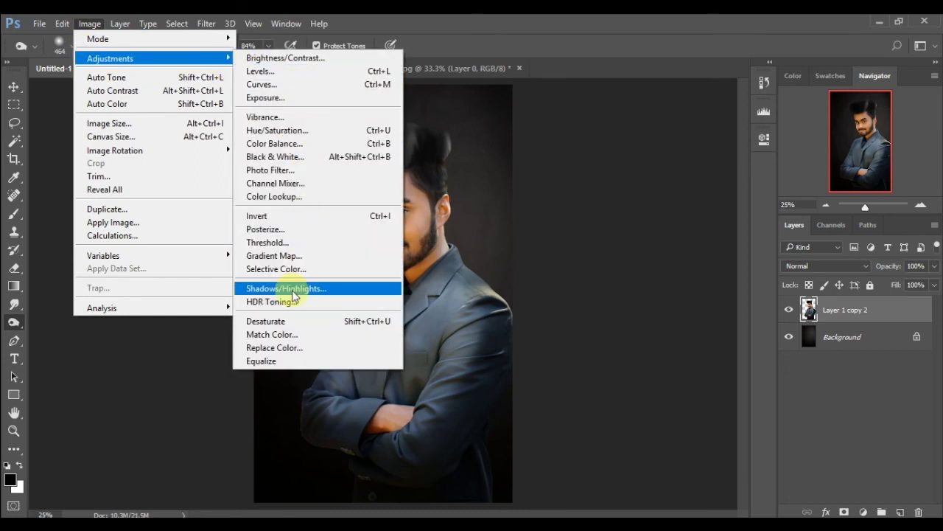
click(294, 290)
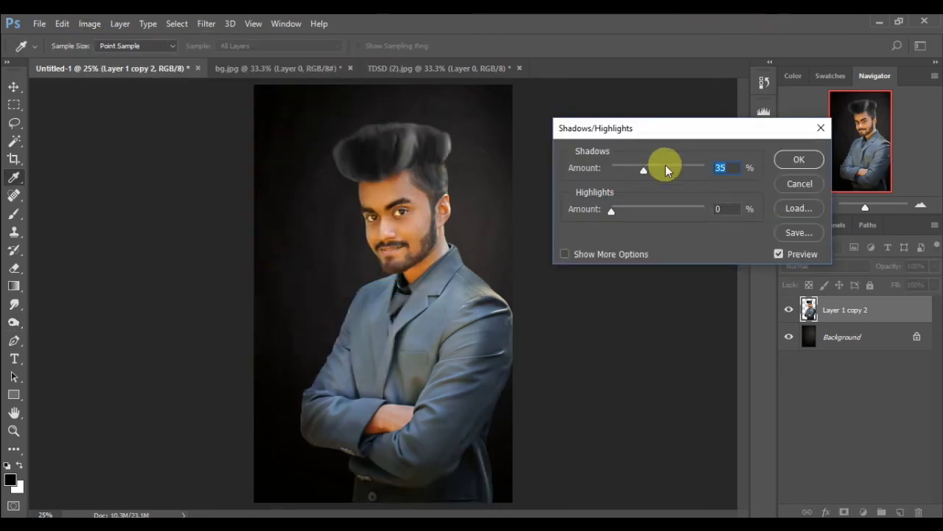
drag(644, 170, 612, 168)
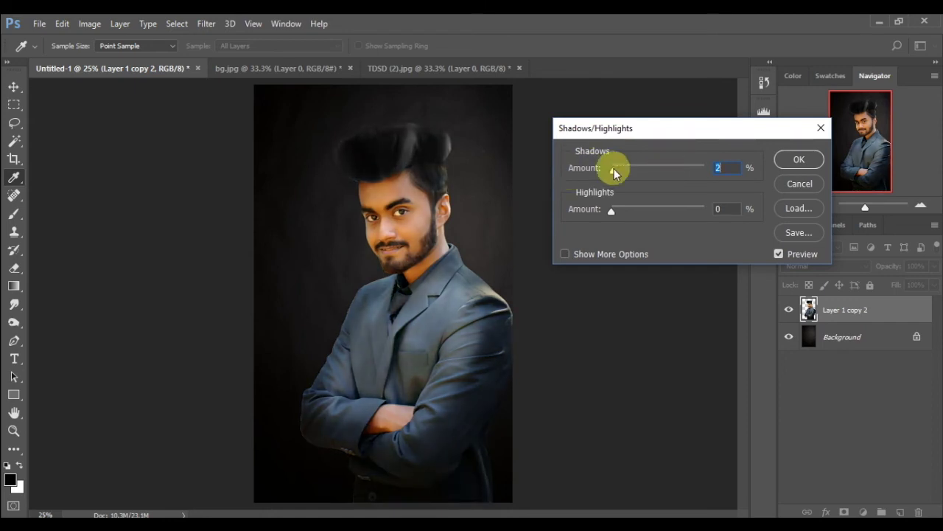
drag(614, 168, 645, 159)
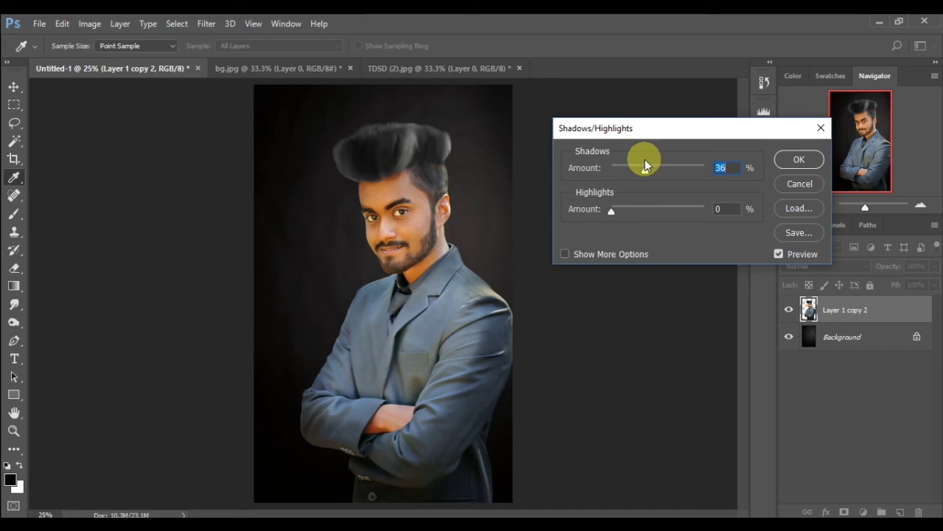
click(815, 183)
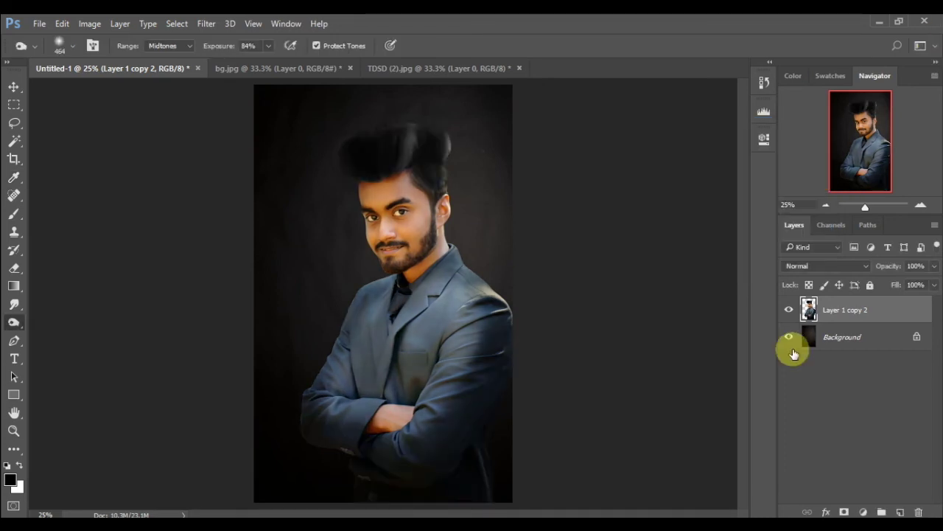
click(806, 341)
click(86, 25)
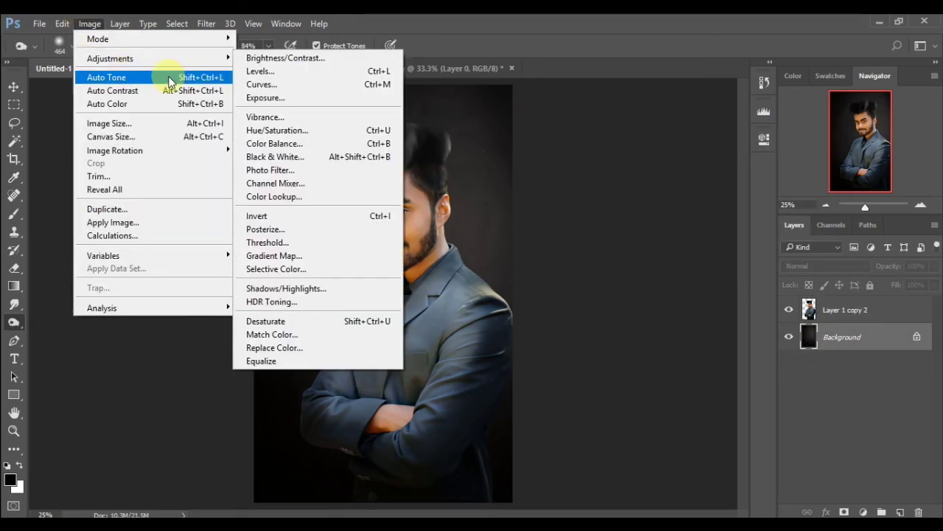
mouse_move(111, 58)
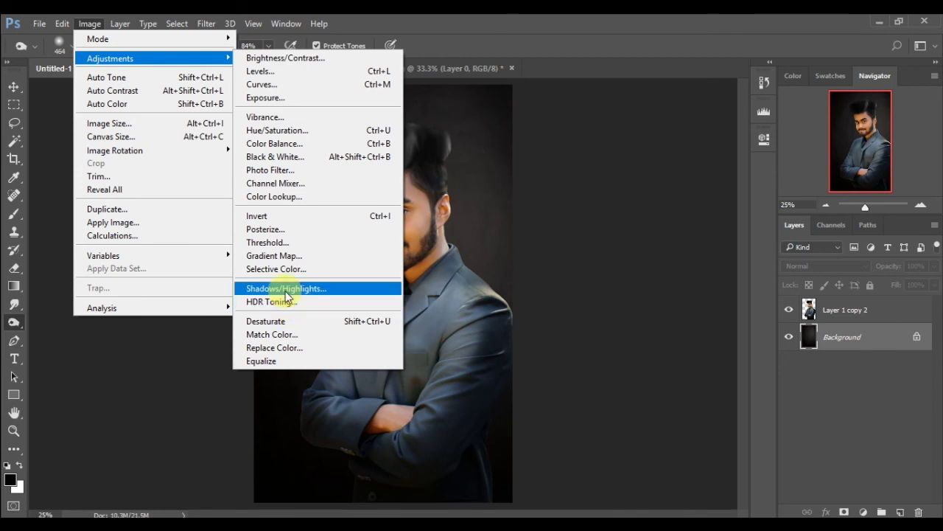
click(285, 289)
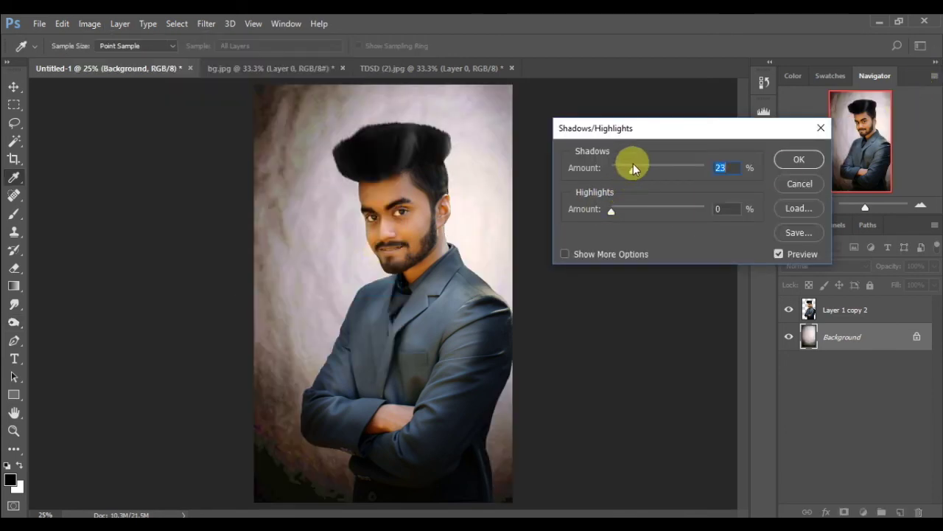
drag(633, 168, 609, 172)
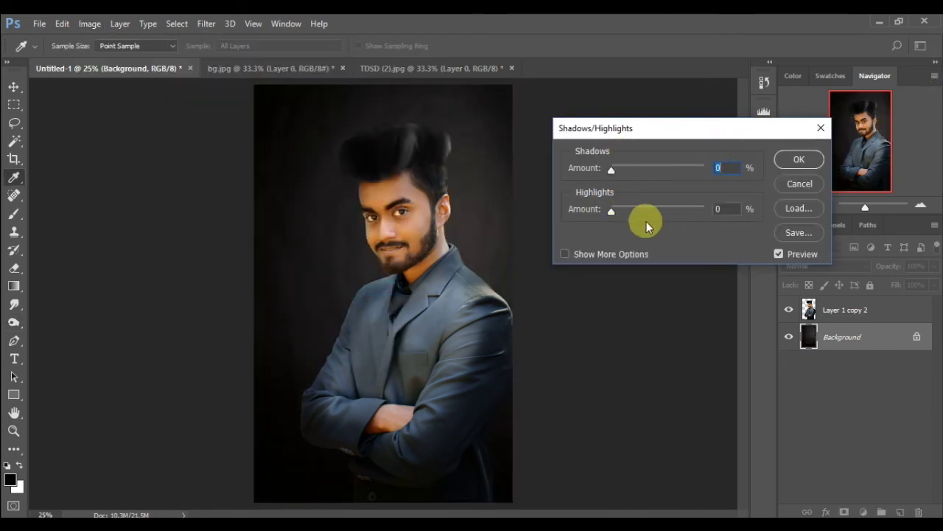
mouse_move(647, 221)
mouse_down()
mouse_move(655, 204)
mouse_move(488, 214)
mouse_up()
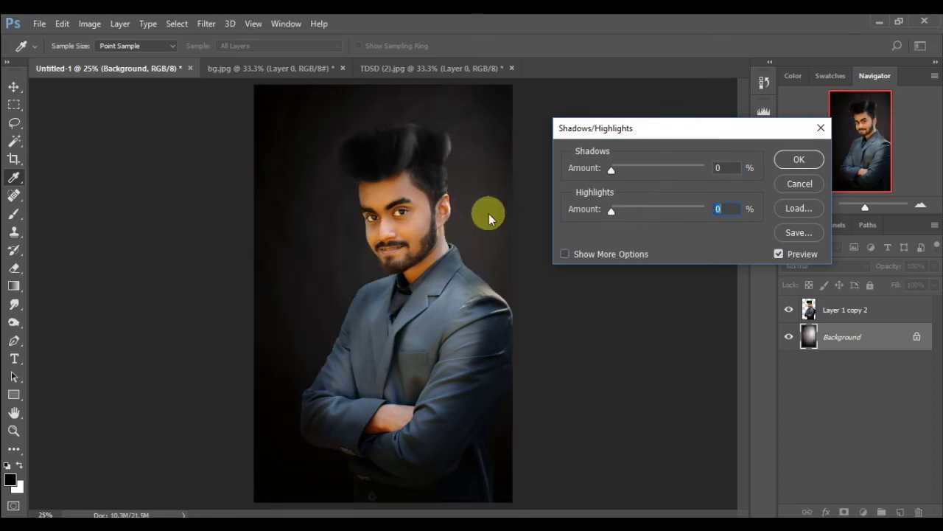
click(800, 183)
click(848, 334)
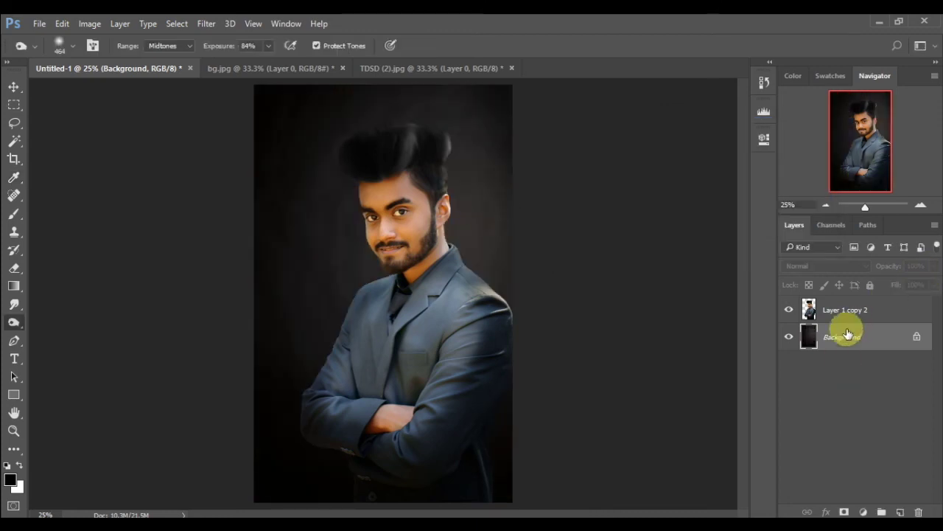
Apply a Surface Blur to the Background with radius 44 and threshold 82.
click(206, 23)
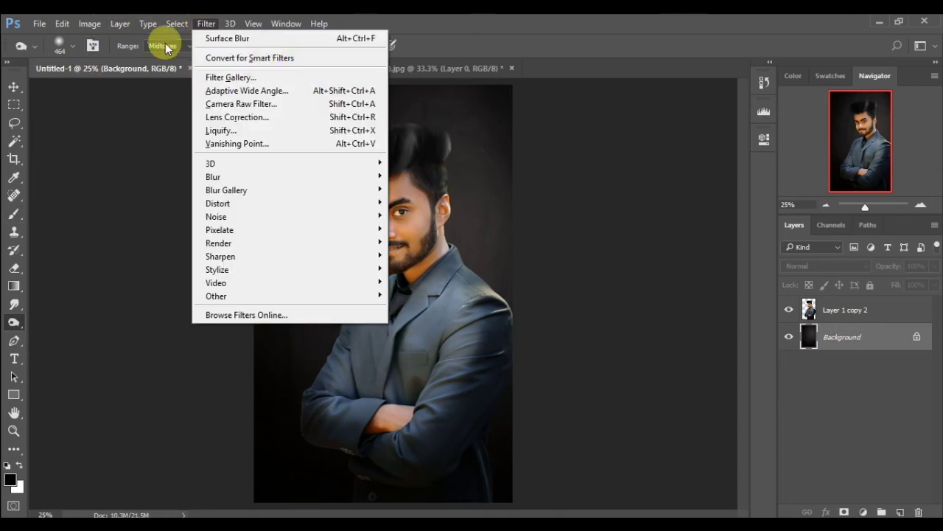
click(205, 21)
click(210, 20)
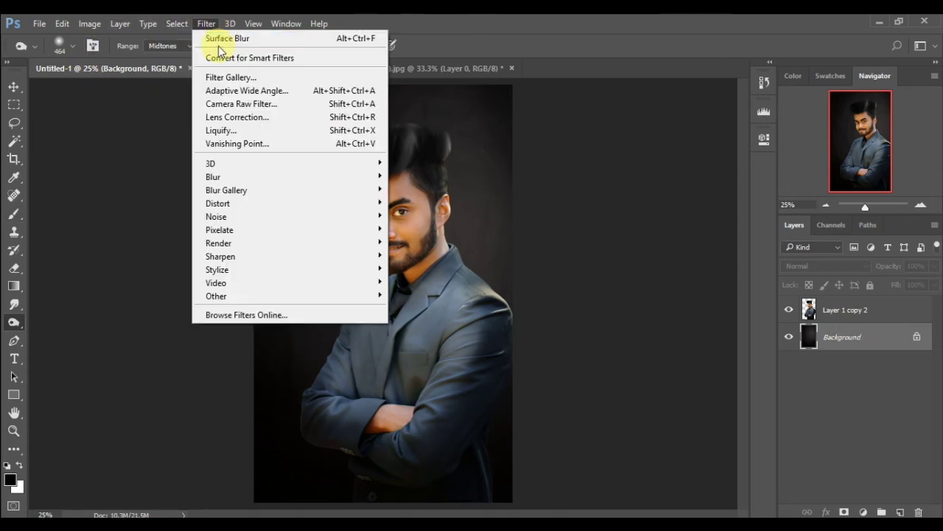
mouse_move(287, 176)
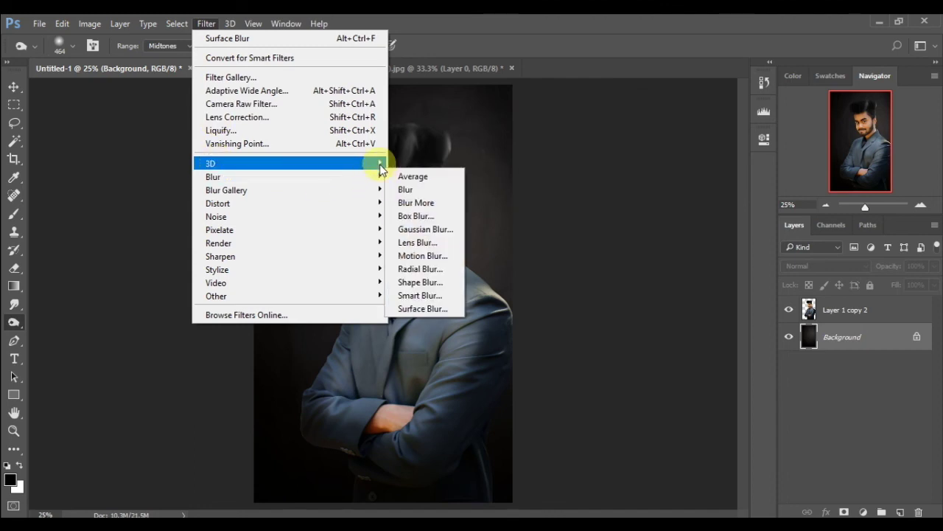
click(418, 307)
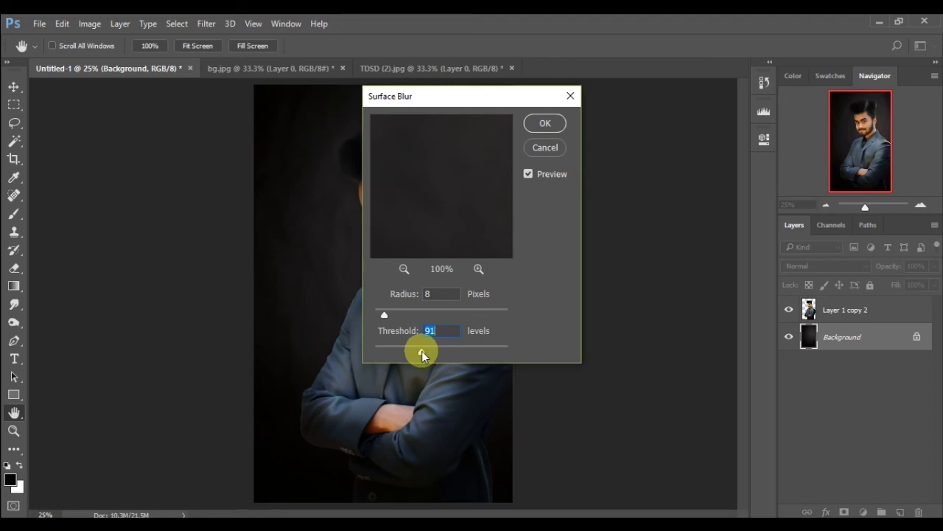
drag(421, 351, 389, 357)
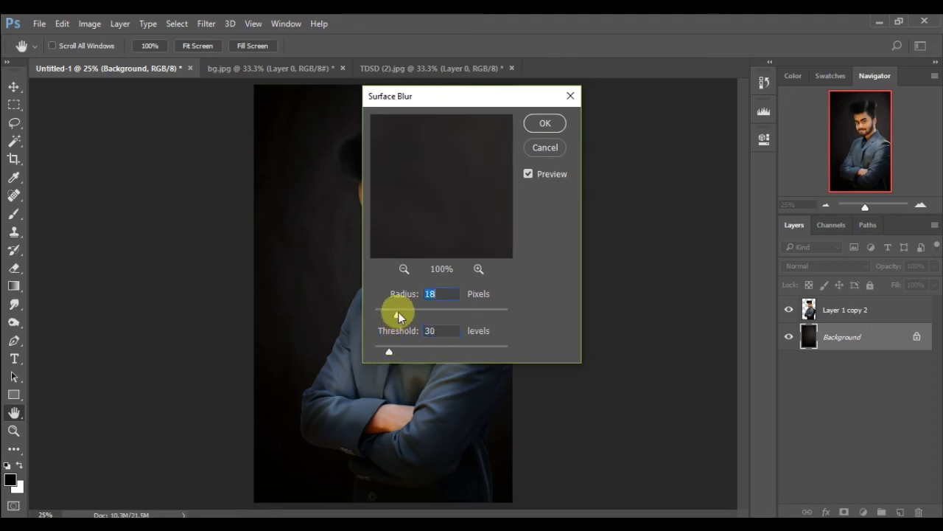
drag(398, 314, 433, 315)
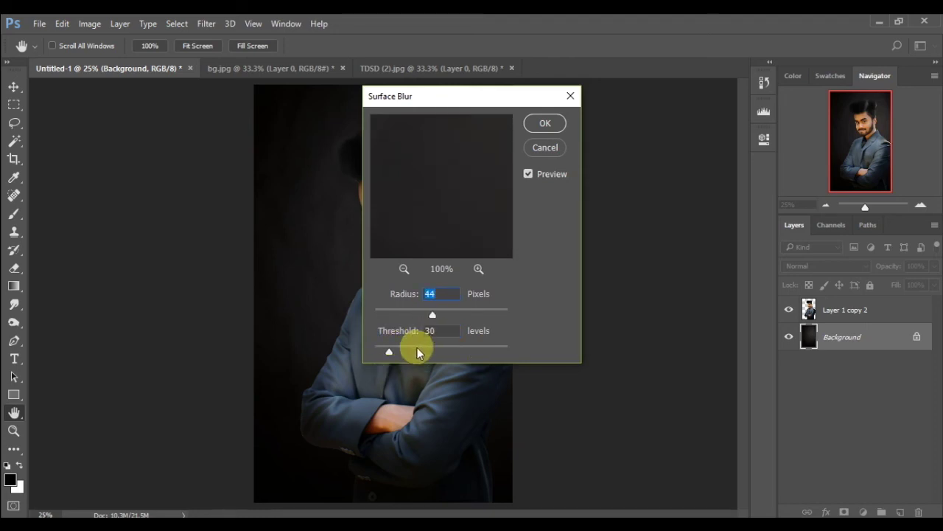
click(418, 347)
click(557, 123)
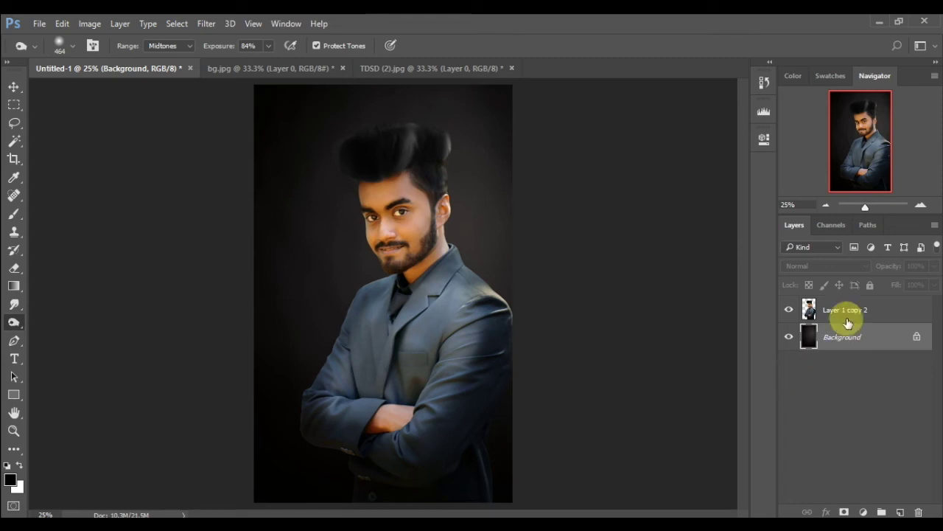
Apply a Surface Blur with radius 8 and an adjusted threshold to Layer 1 copy 2.
click(845, 314)
click(207, 23)
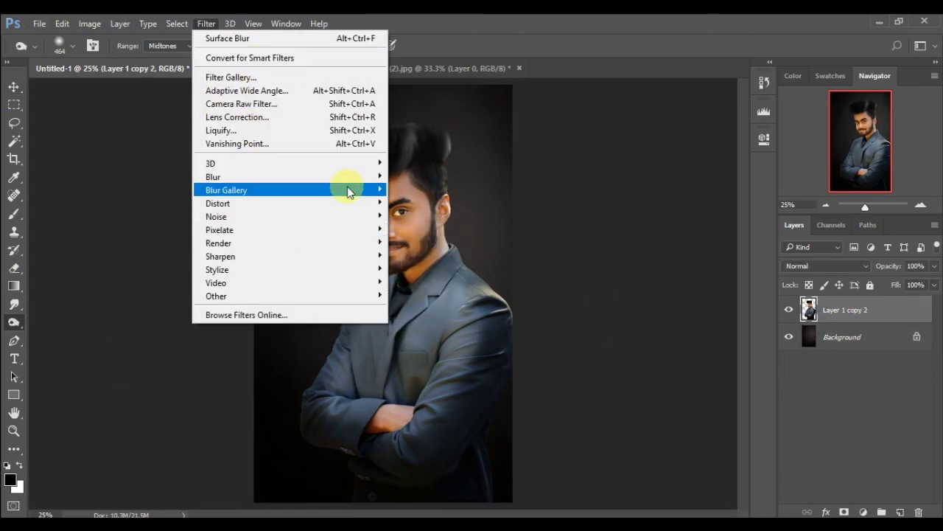
mouse_move(287, 177)
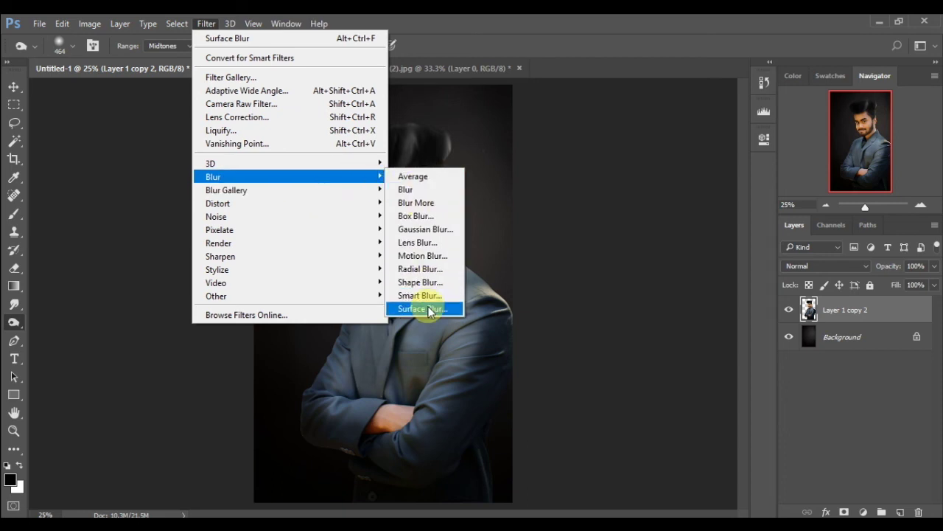
click(428, 309)
click(332, 249)
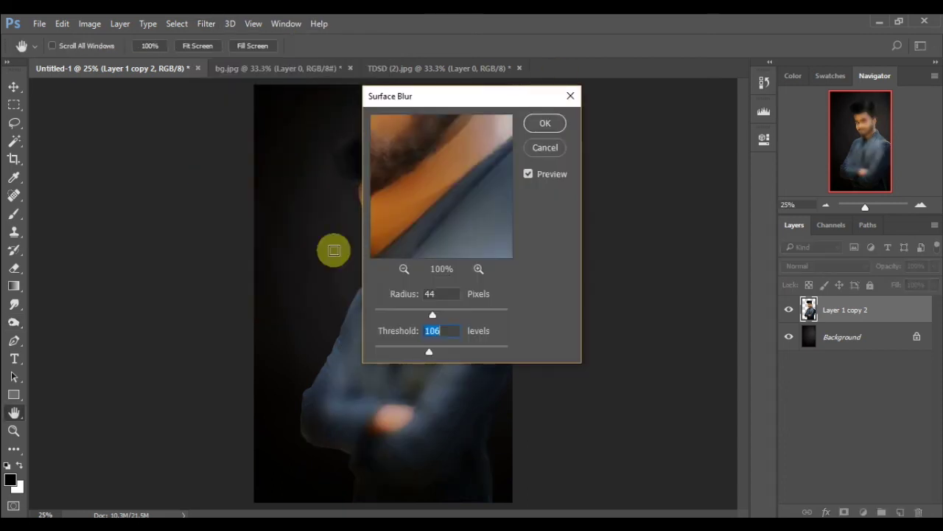
mouse_move(450, 180)
mouse_down()
mouse_move(516, 354)
mouse_move(389, 236)
mouse_move(467, 213)
mouse_move(446, 289)
mouse_up()
click(436, 294)
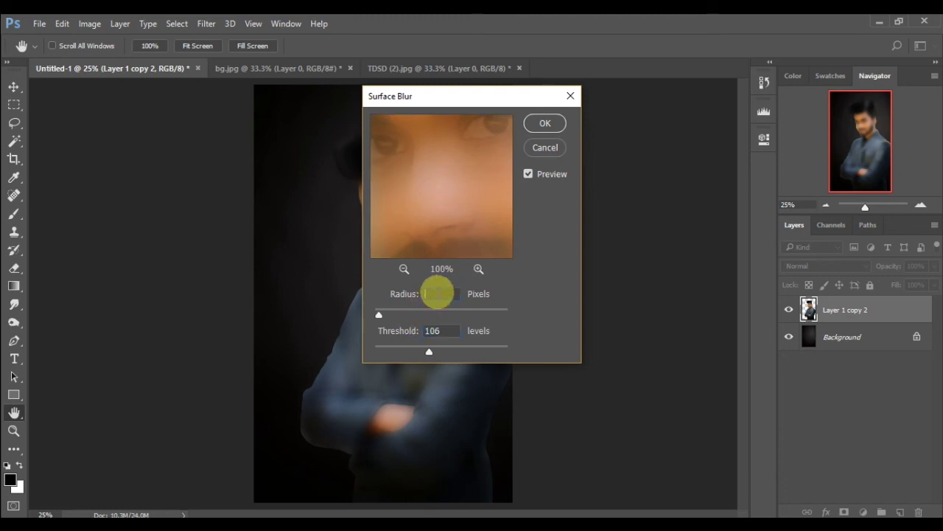
text(5)
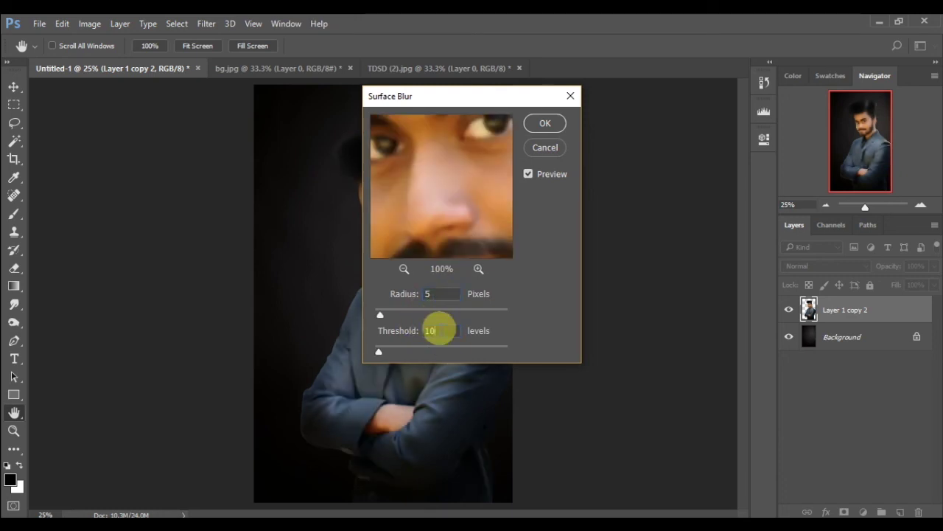
text(5)
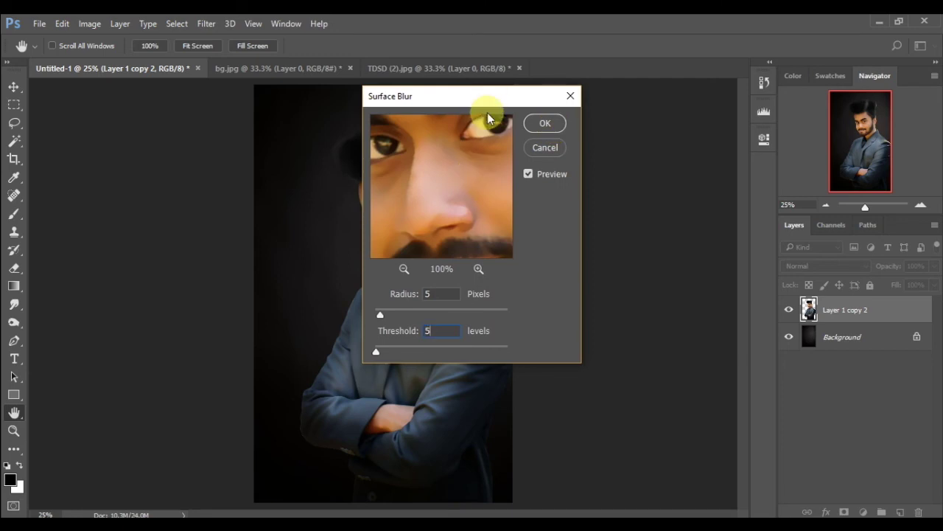
drag(491, 96, 655, 75)
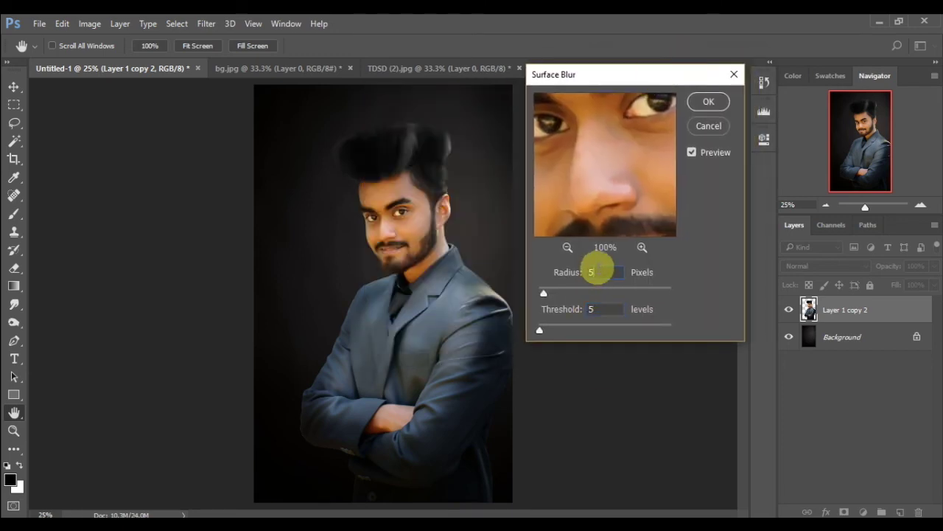
text(8)
click(611, 309)
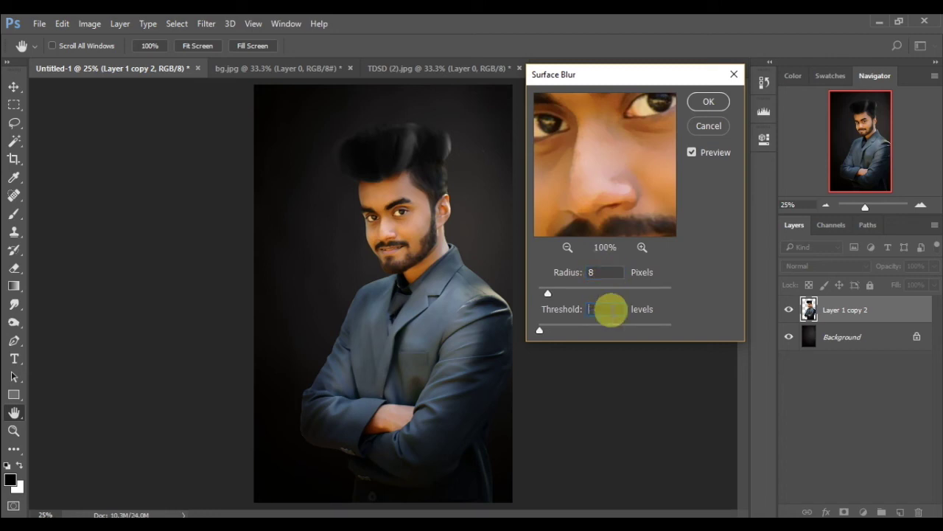
text(1)
text(0)
text(2)
click(693, 101)
Confirm the earlier blur and convert Layer 1 copy 2 to a smart object.
key(o)
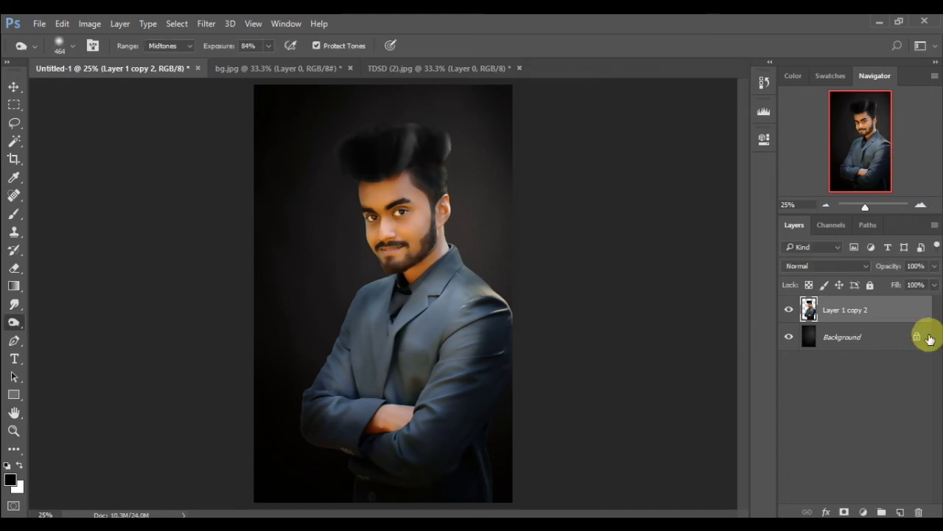
right_click(911, 304)
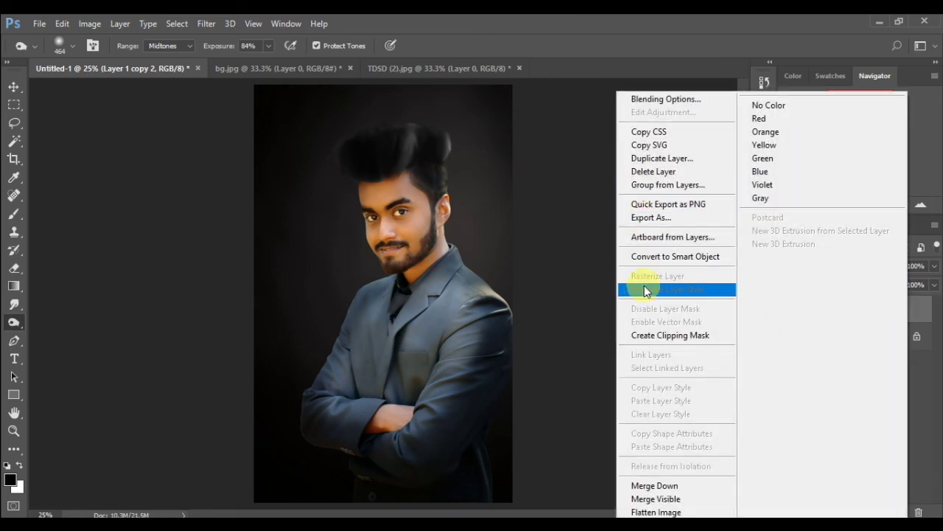
click(648, 255)
Apply Surface Blur with radius 10 and threshold 10 as a smart filter.
click(203, 23)
mouse_move(213, 177)
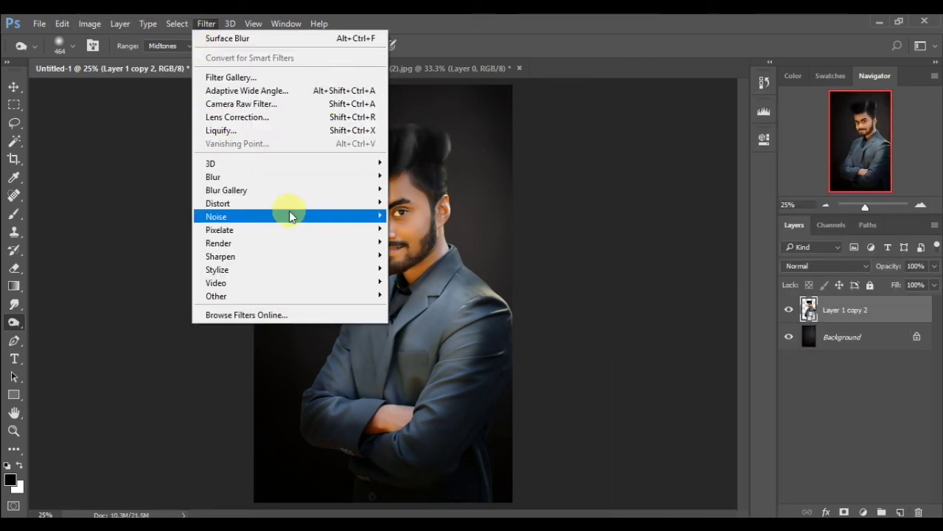
click(412, 309)
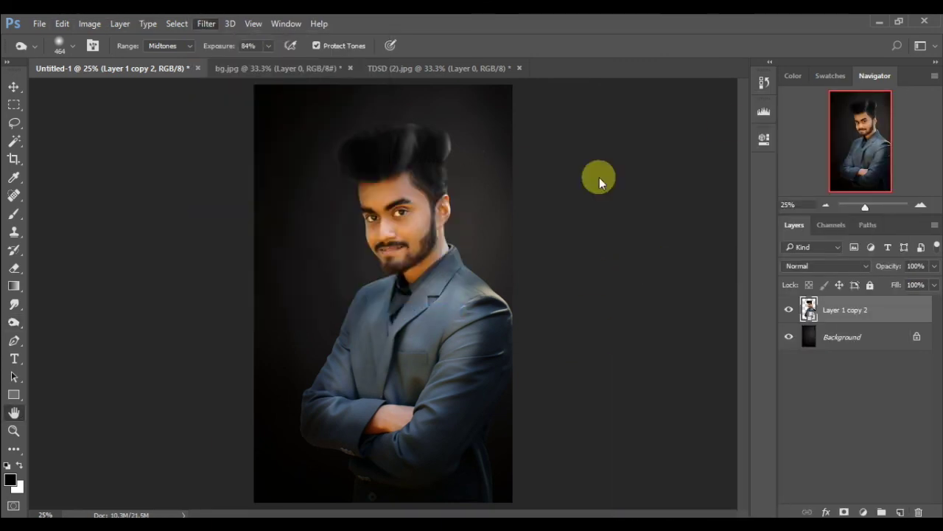
click(595, 272)
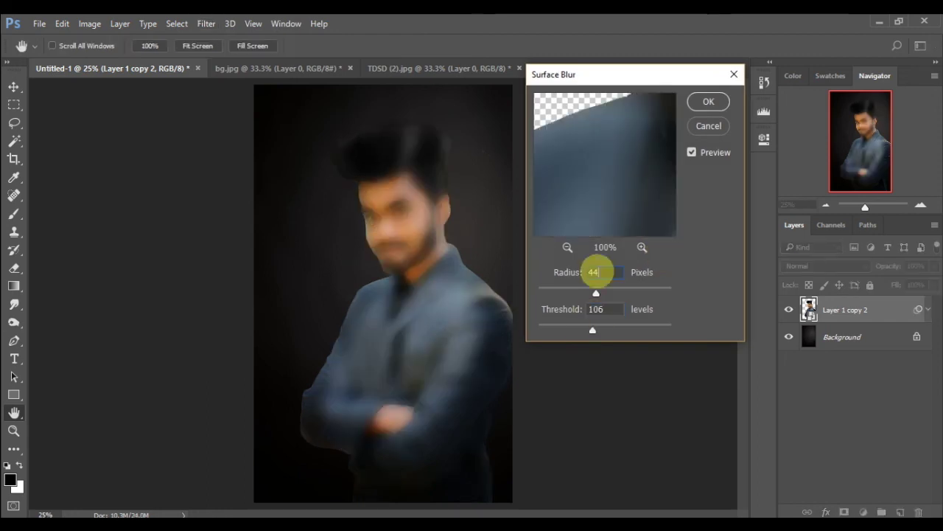
key(BackSpace)
text(10)
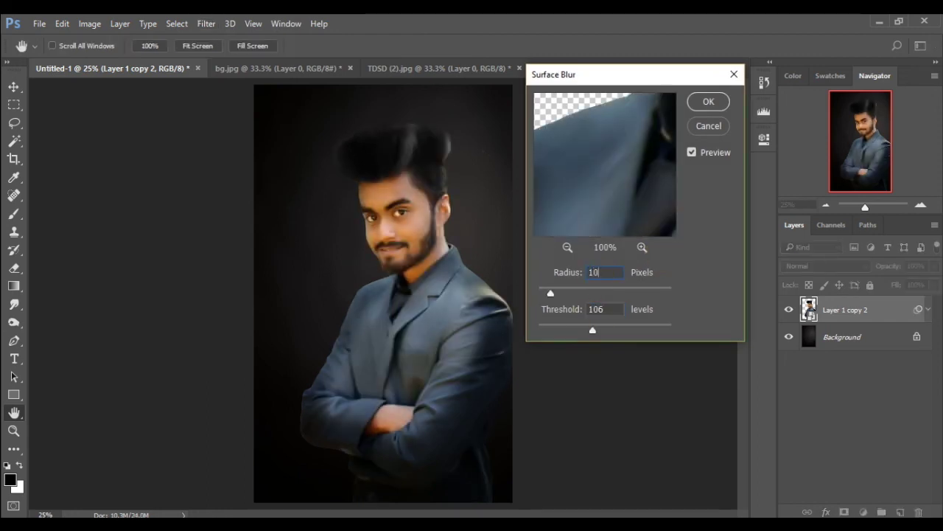
double_click(597, 309)
text(10)
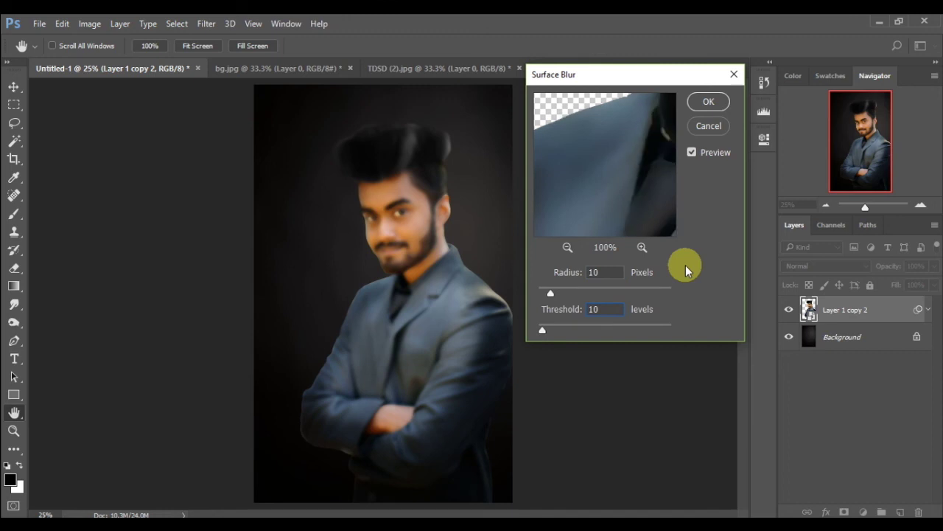
click(711, 103)
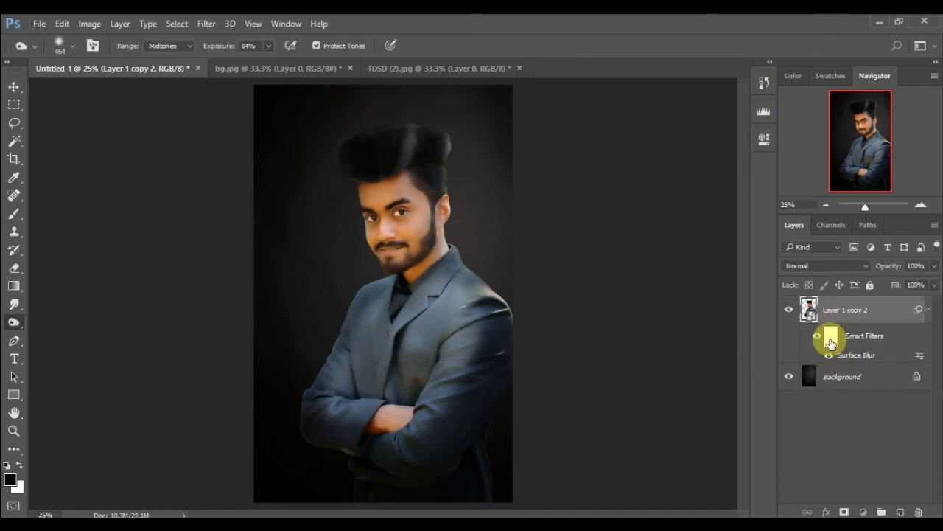
On the smart filter mask, paint the blur back over the suit with a 369 px brush.
click(831, 339)
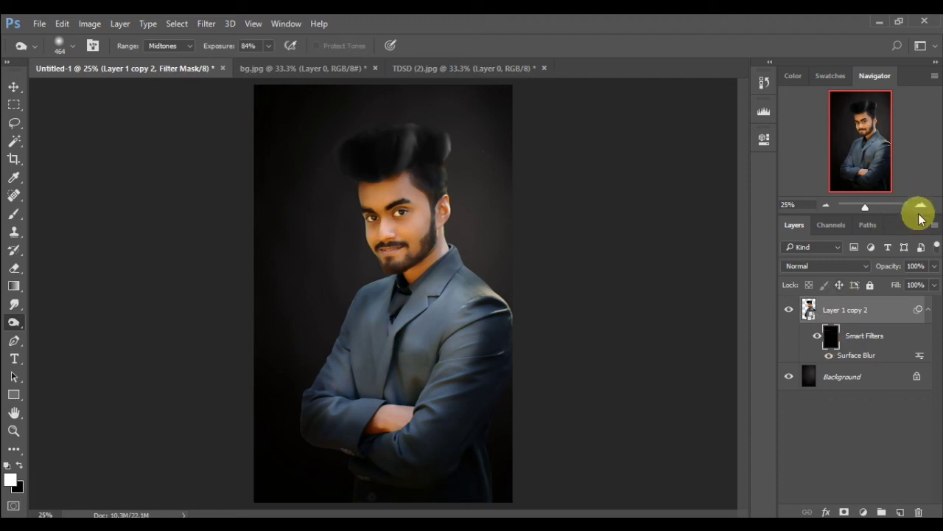
click(920, 205)
drag(856, 138, 857, 151)
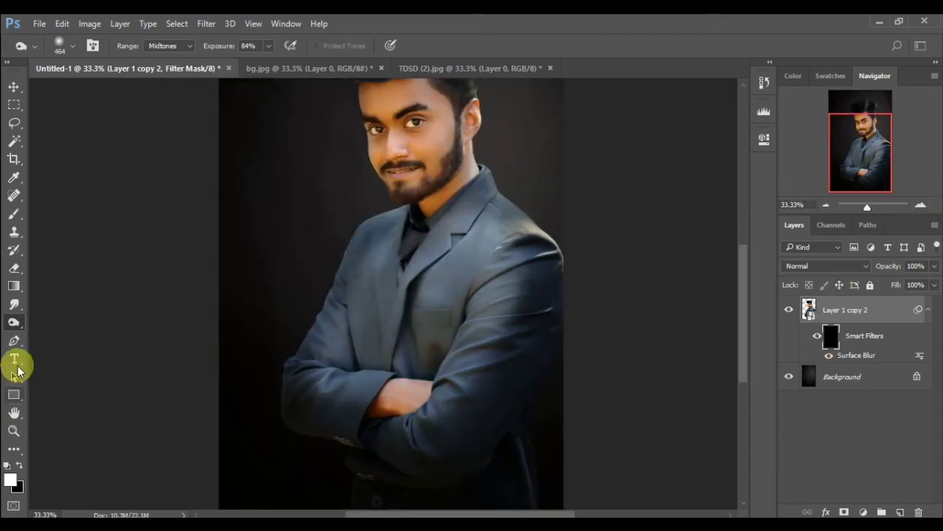
click(16, 214)
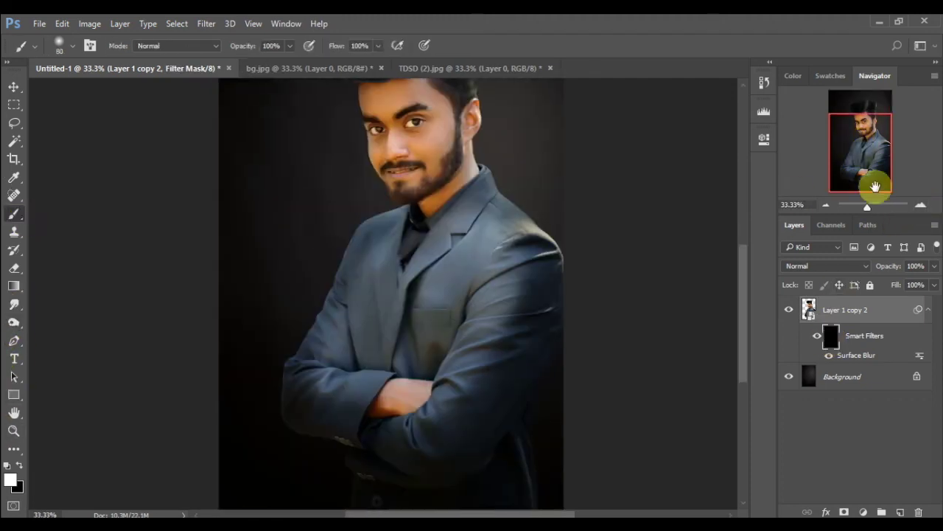
click(73, 47)
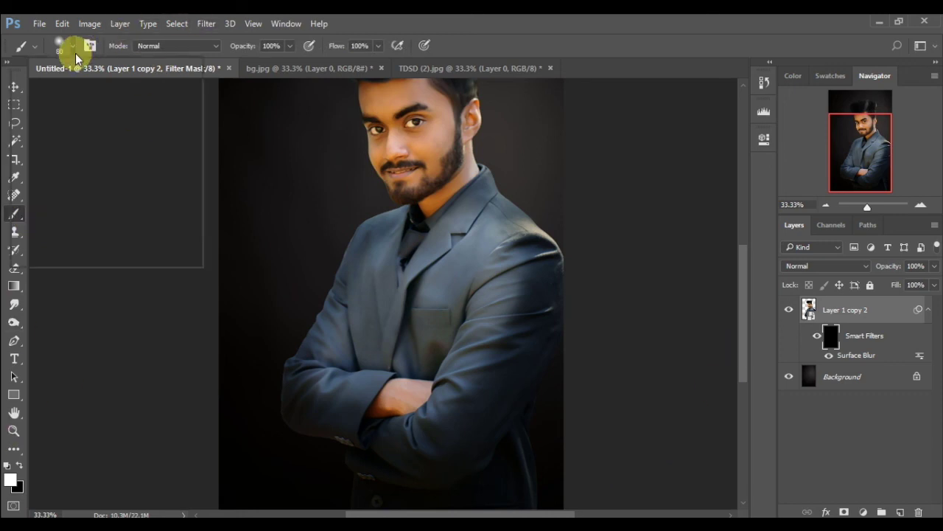
drag(145, 91, 157, 92)
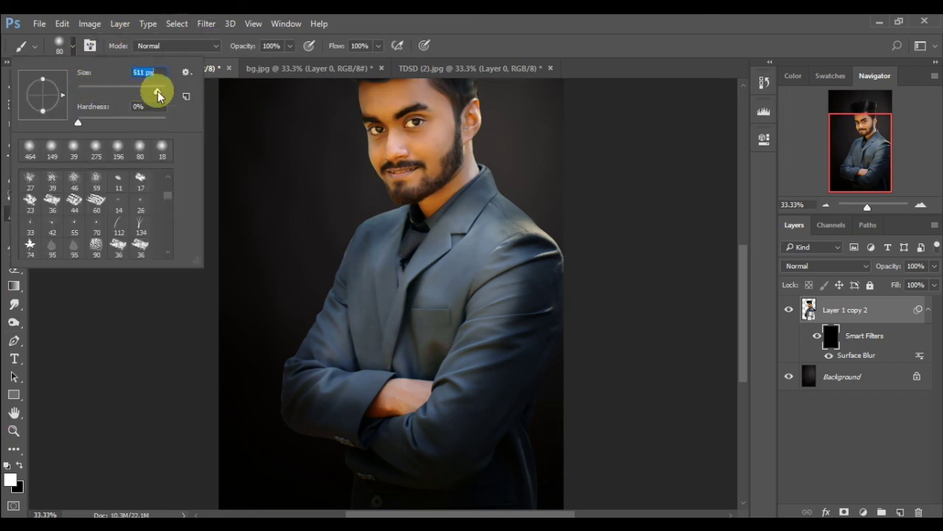
click(549, 287)
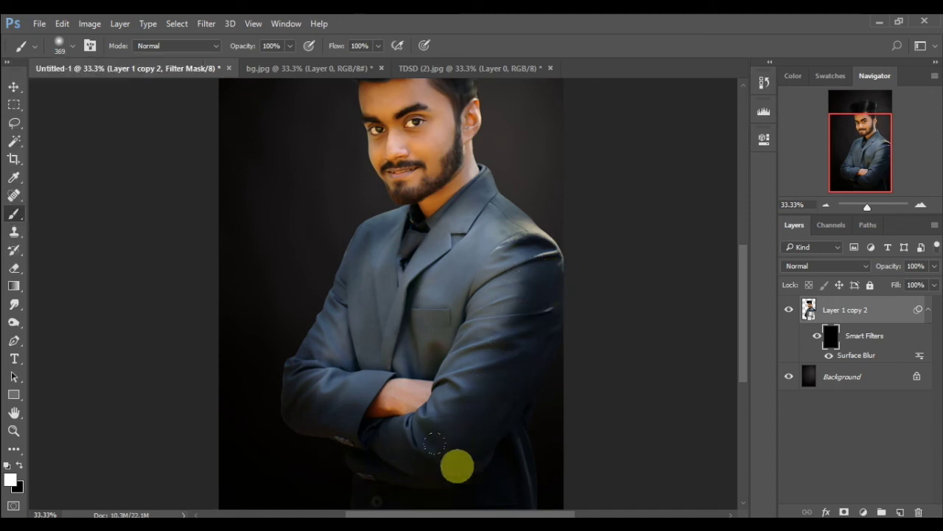
mouse_move(493, 455)
mouse_down()
mouse_move(483, 482)
mouse_move(415, 429)
mouse_move(232, 357)
mouse_move(240, 388)
mouse_move(274, 431)
mouse_move(312, 432)
mouse_move(261, 322)
mouse_move(308, 214)
mouse_move(293, 286)
mouse_move(328, 213)
mouse_up()
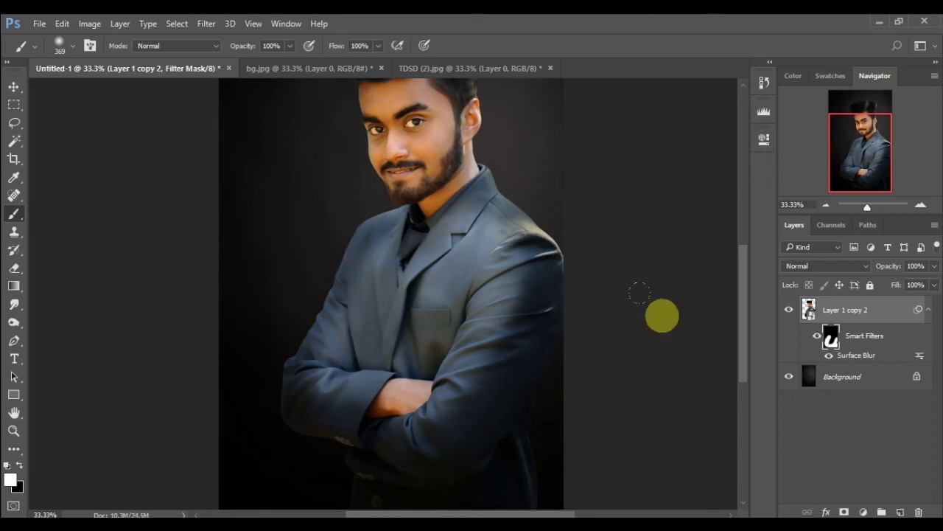
Zoom to the face and shrink the brush to about 70 px for the skin areas.
drag(870, 141, 871, 115)
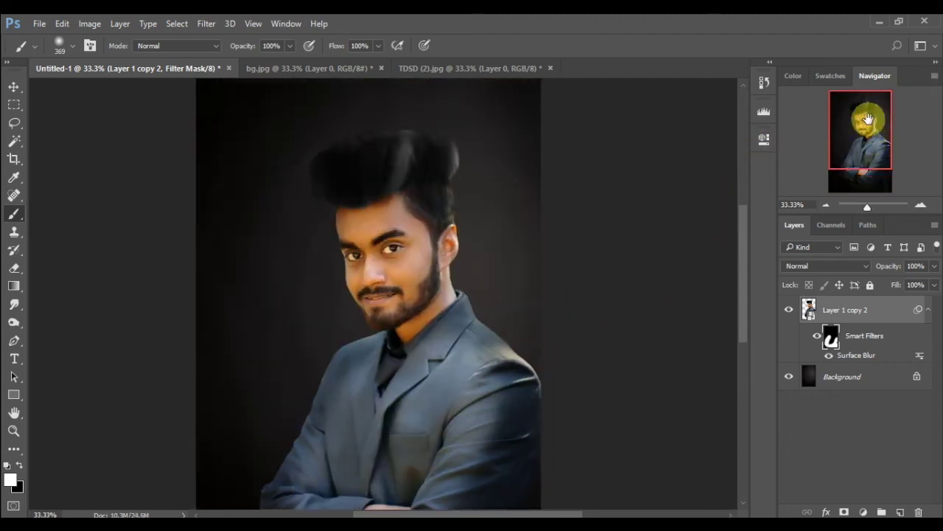
click(921, 206)
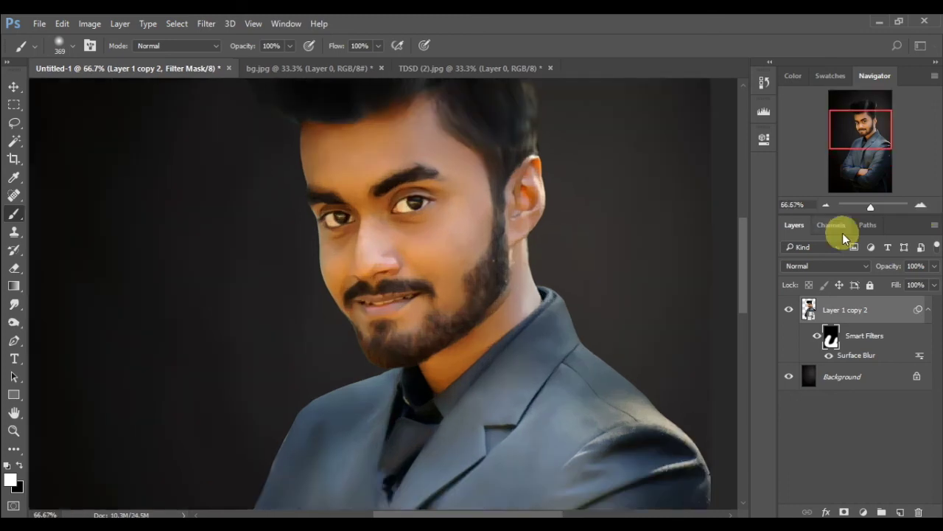
drag(859, 157, 870, 115)
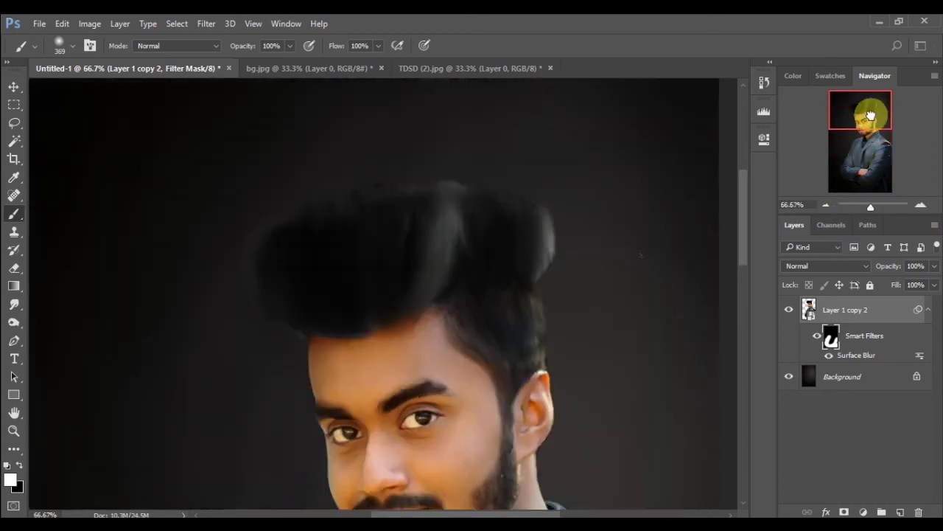
click(73, 45)
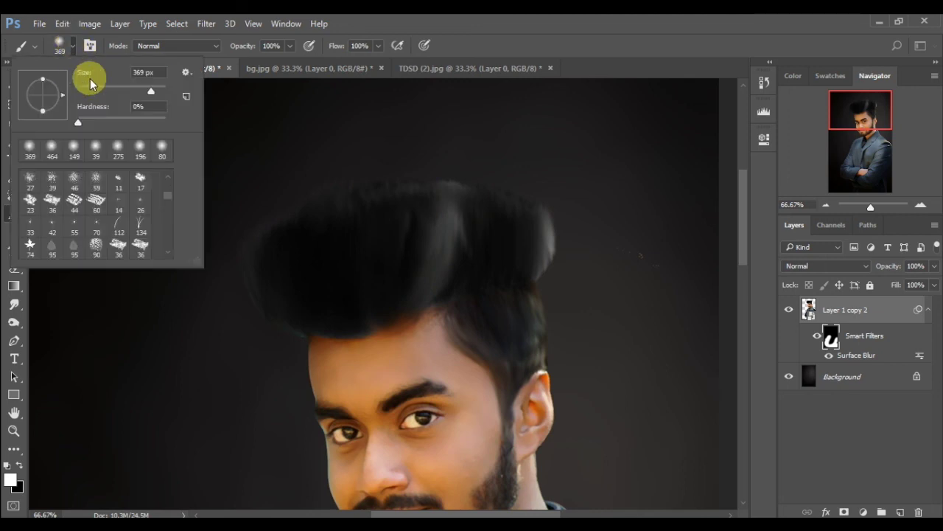
click(90, 91)
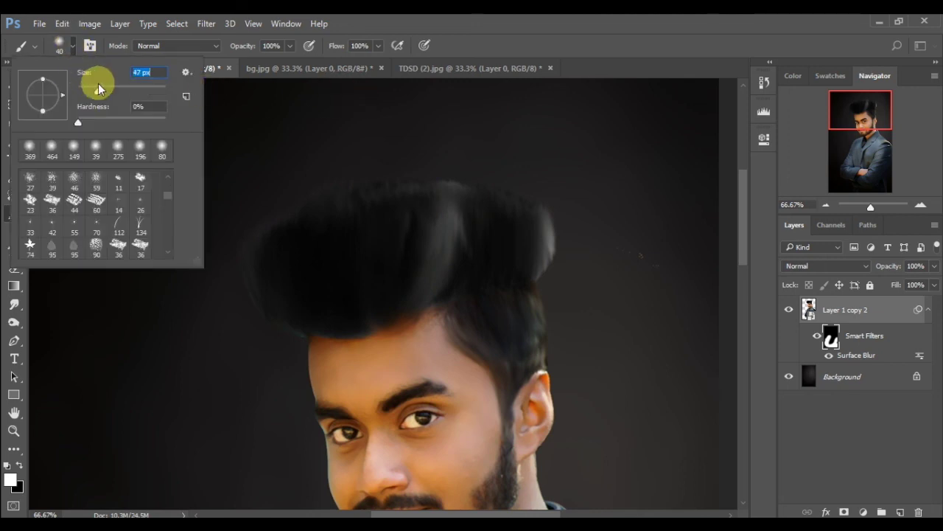
drag(95, 90, 115, 94)
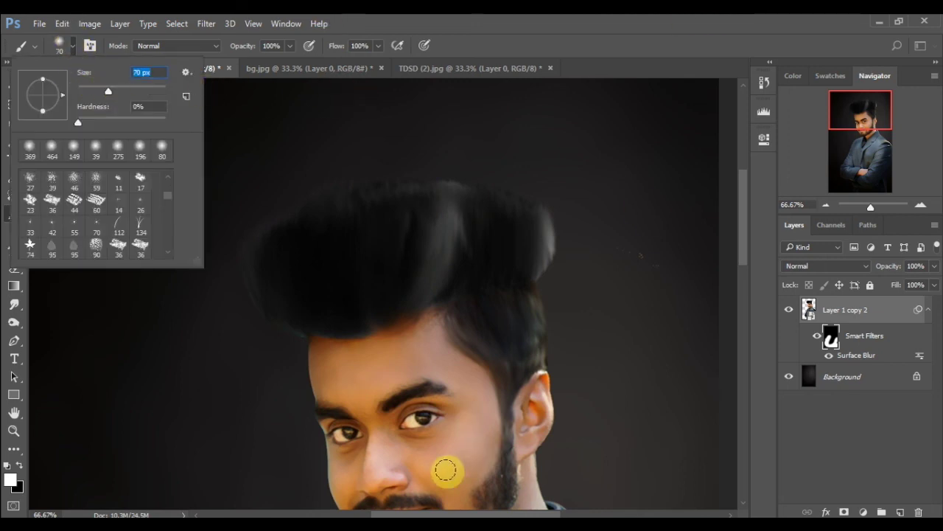
click(505, 301)
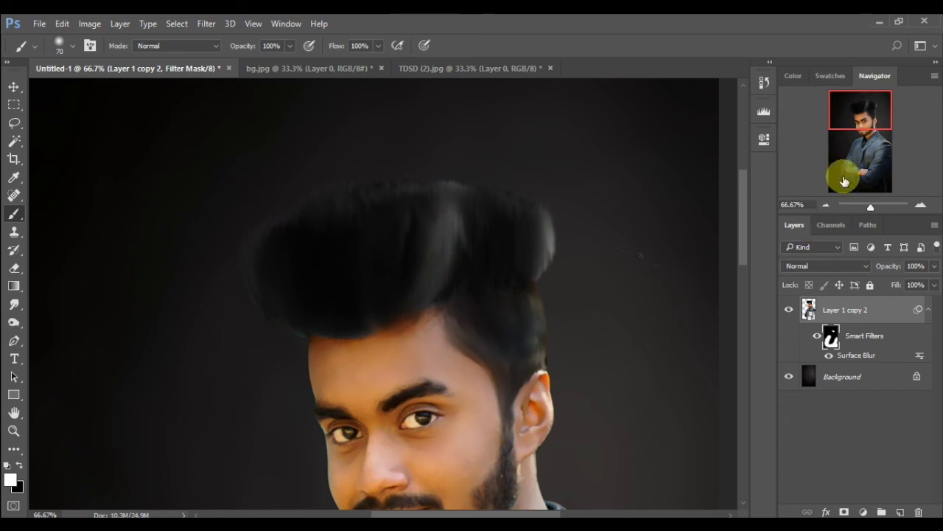
click(833, 202)
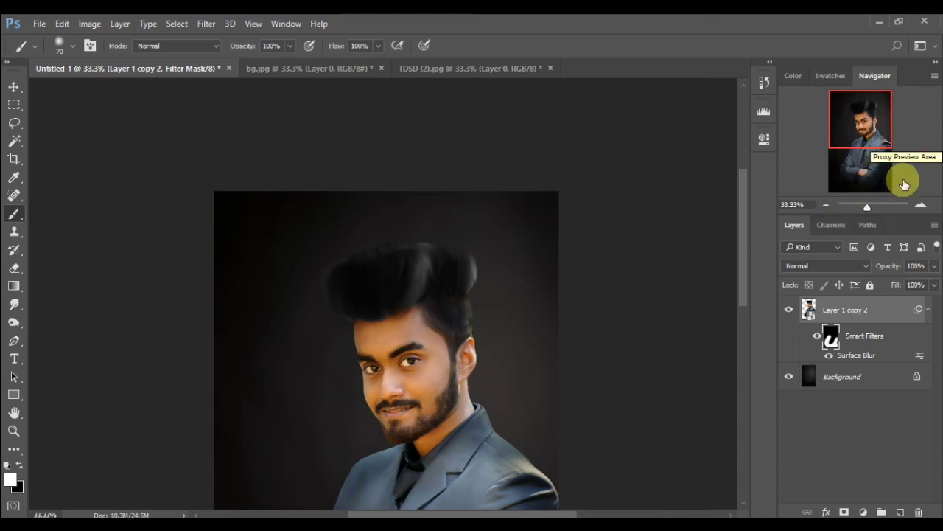
Flatten the portrait into a single Background layer.
right_click(870, 308)
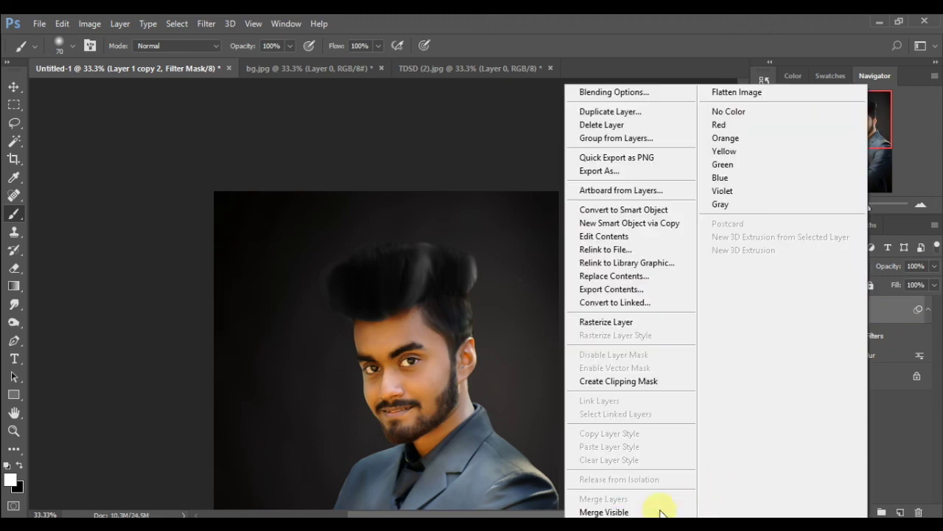
click(661, 512)
click(831, 206)
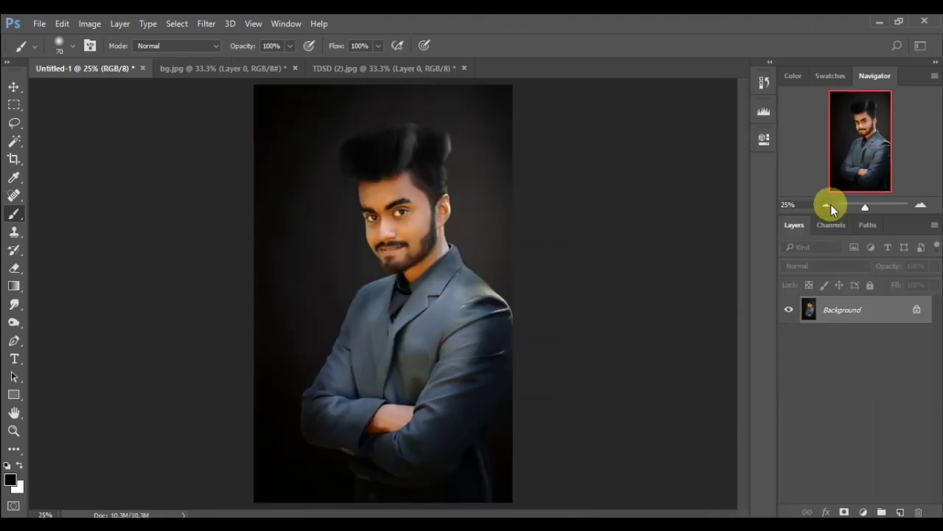
Set up Unsharp Mask at 50% amount and 2.0 px radius, previewing around the eye.
click(201, 23)
mouse_move(287, 257)
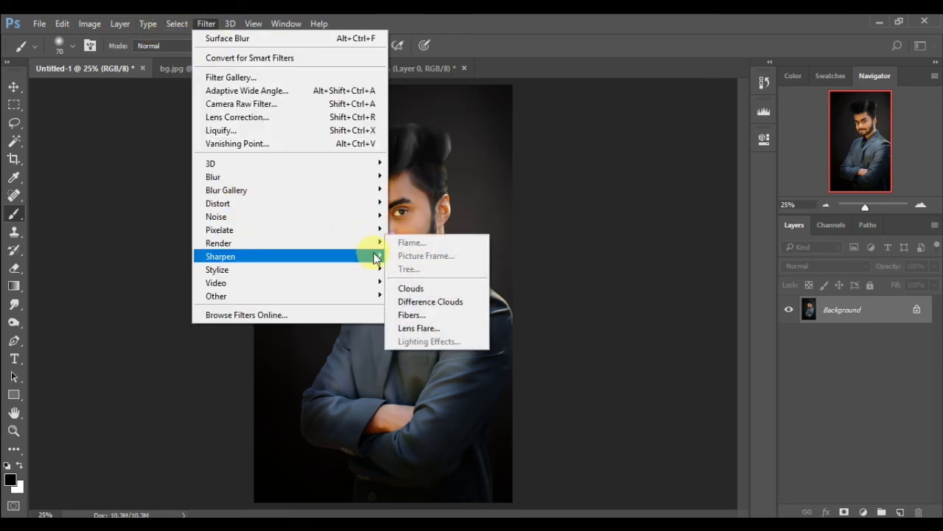
click(407, 322)
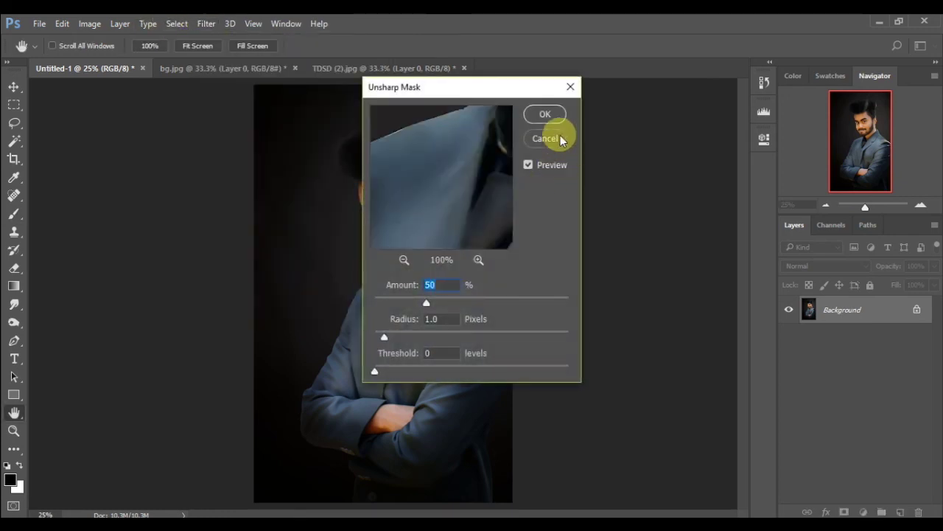
drag(542, 94, 737, 78)
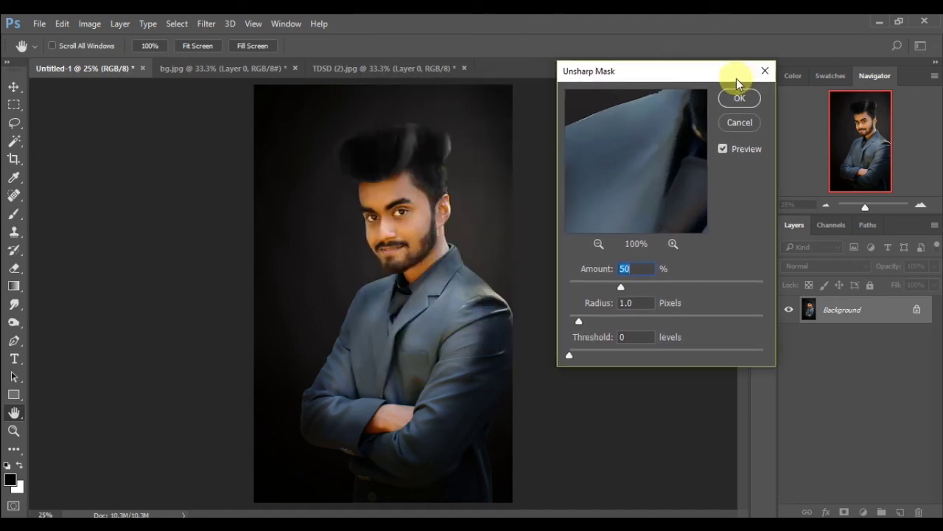
key(Tab)
click(591, 322)
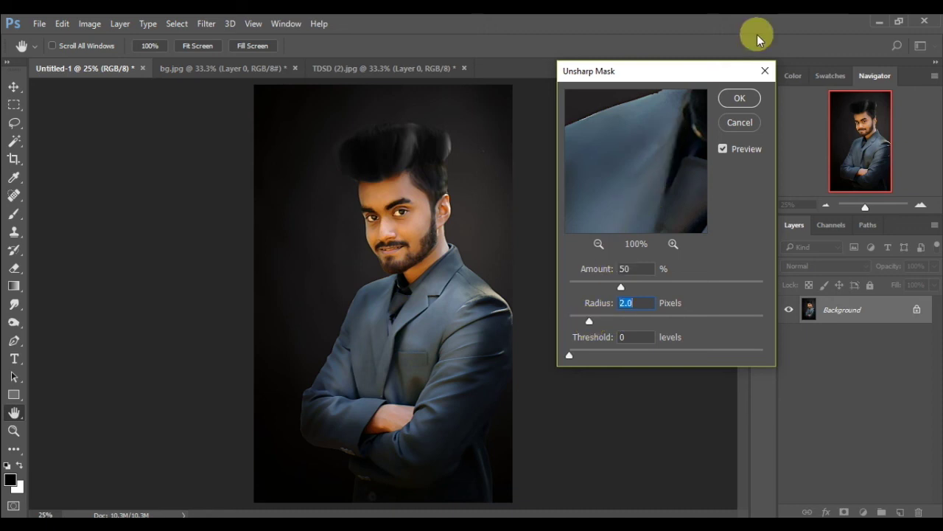
drag(610, 184, 695, 169)
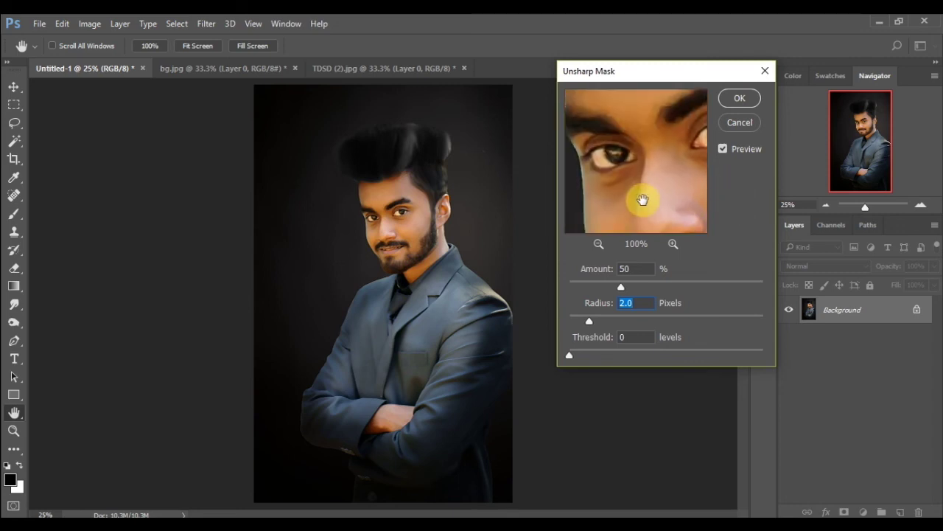
Apply the Unsharp Mask sharpening and add a new empty layer above the photo.
click(734, 101)
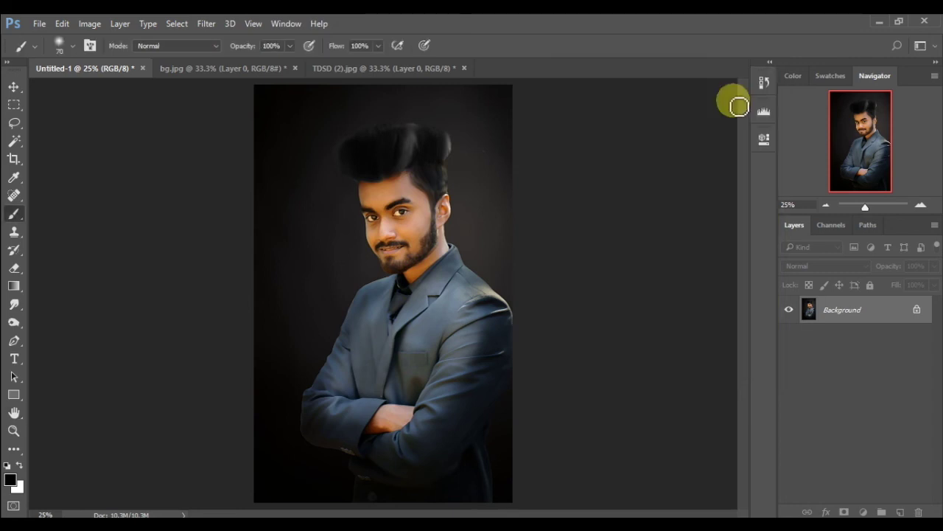
click(826, 206)
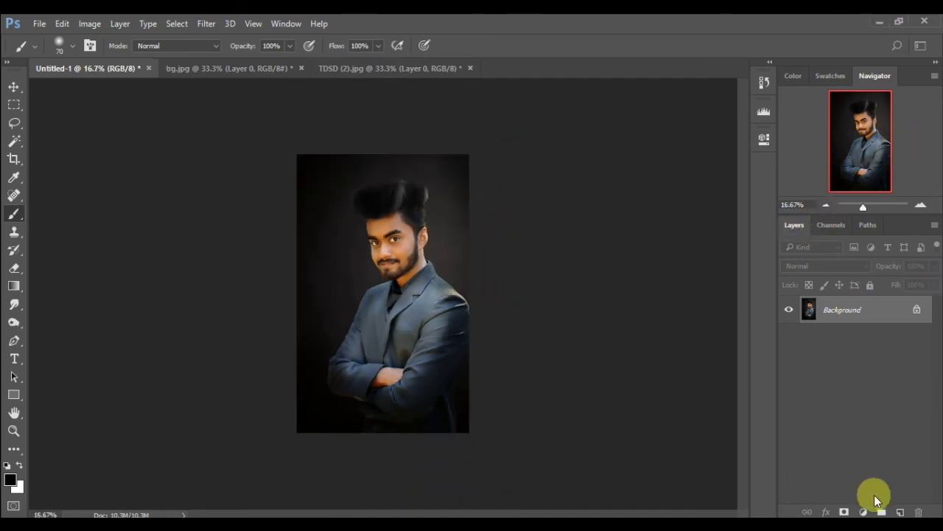
click(902, 511)
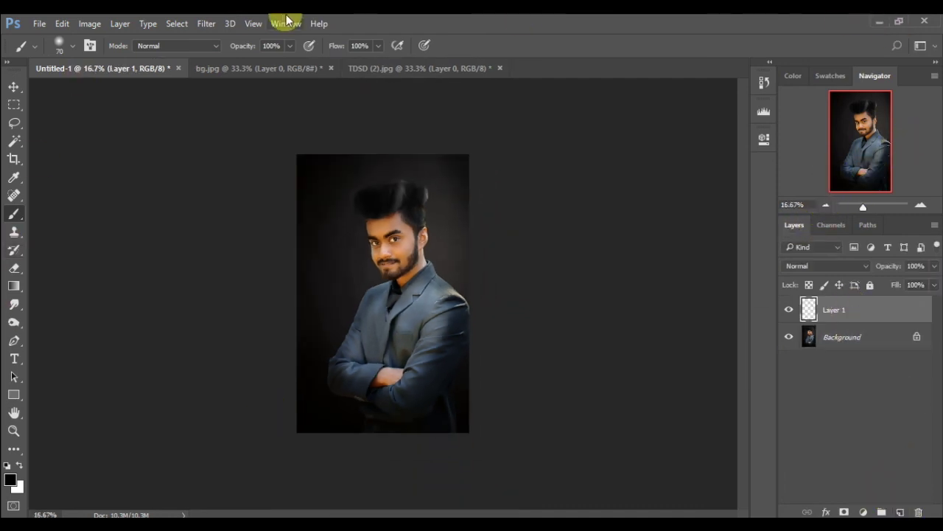
Set the foreground colour to dark grey #4b4745, sampled from the background.
click(8, 480)
mouse_move(465, 103)
mouse_down()
mouse_move(796, 164)
mouse_move(786, 168)
mouse_up()
click(435, 221)
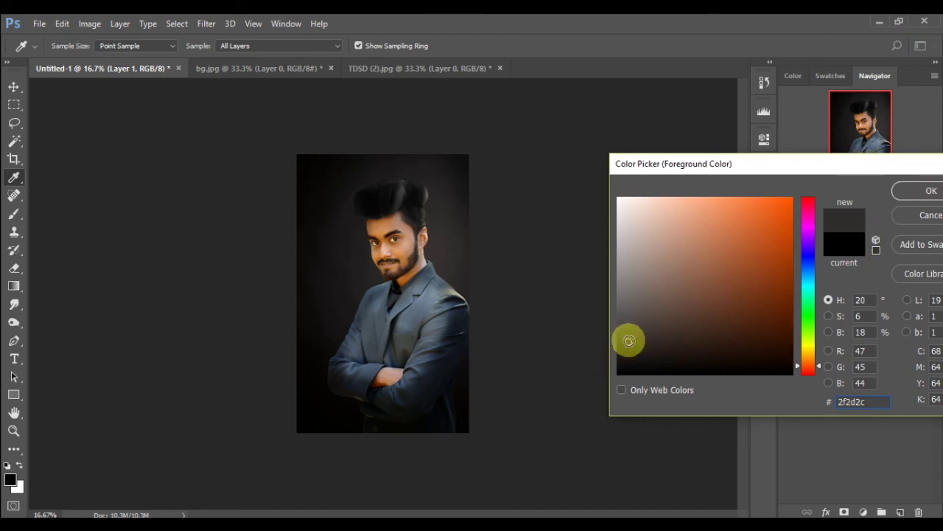
drag(627, 337, 632, 322)
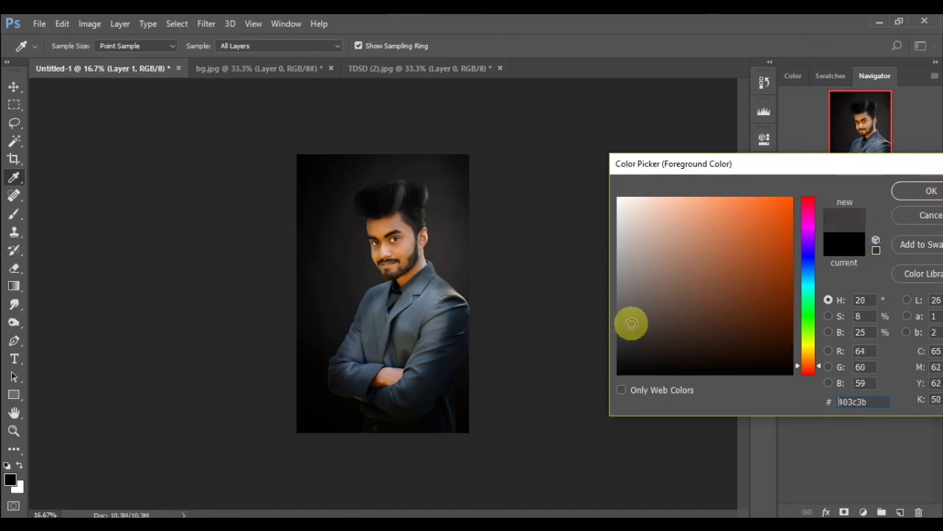
click(933, 191)
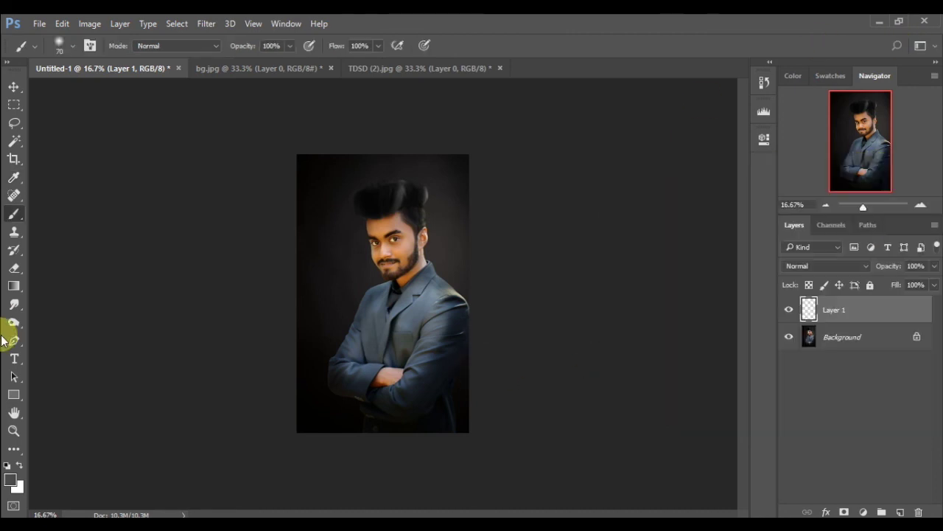
Paint a soft grey dot beside the man's head with a 165 px soft brush.
click(59, 46)
drag(118, 89, 133, 89)
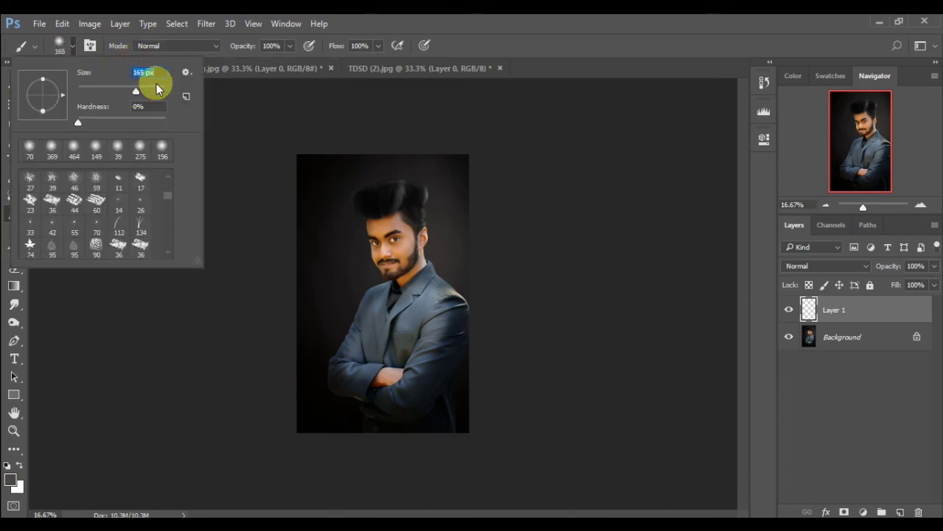
click(322, 215)
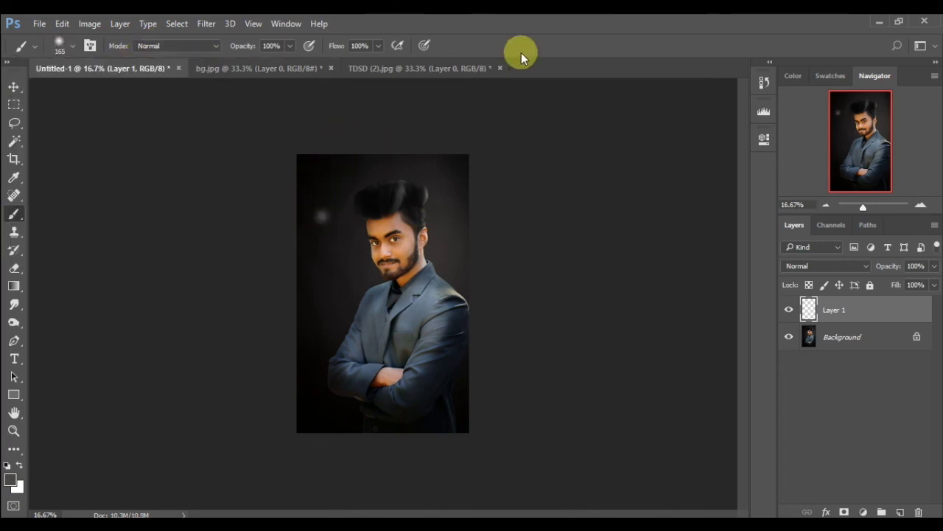
Free-transform the grey dot into a large glow centred behind the man.
key(ctrl+t)
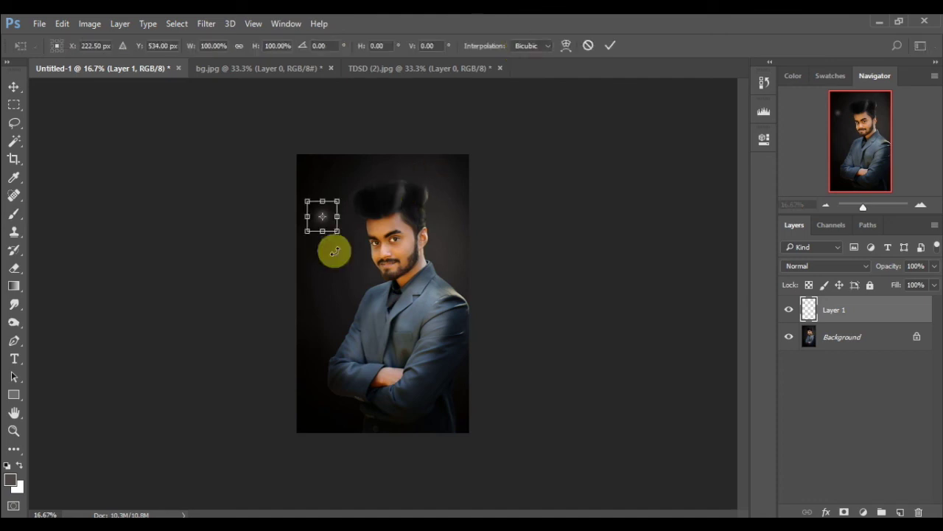
drag(336, 230, 653, 515)
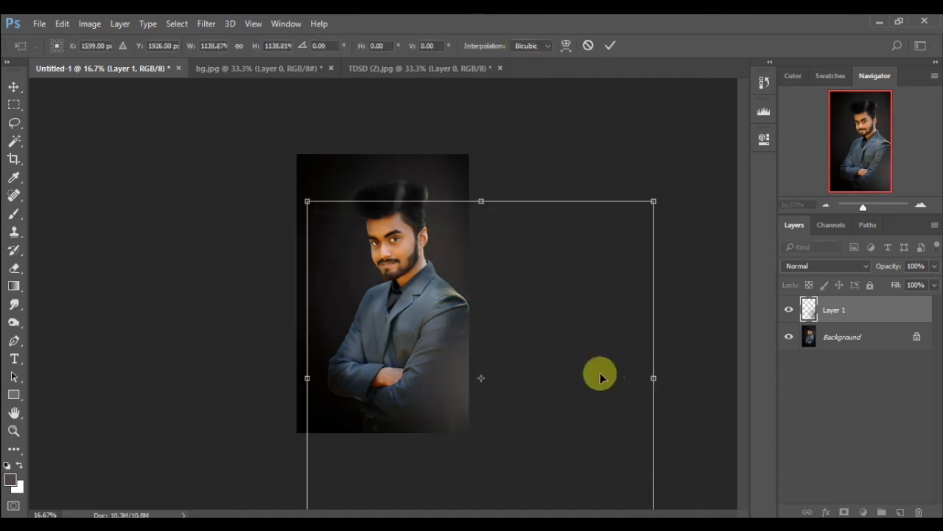
mouse_move(600, 374)
mouse_down()
mouse_move(426, 232)
mouse_move(441, 258)
mouse_up()
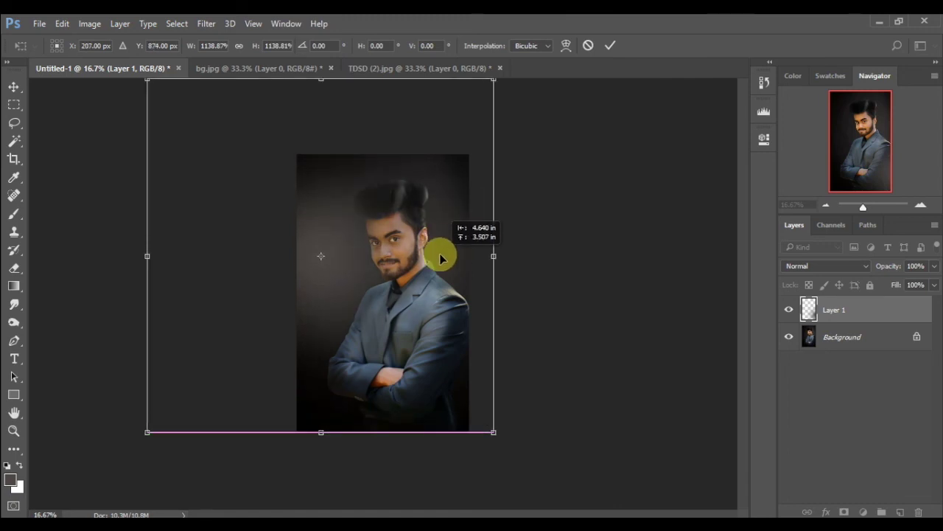
mouse_move(494, 432)
mouse_down()
mouse_move(554, 486)
mouse_move(638, 516)
mouse_up()
mouse_move(594, 280)
mouse_down()
mouse_move(529, 191)
mouse_move(499, 218)
mouse_up()
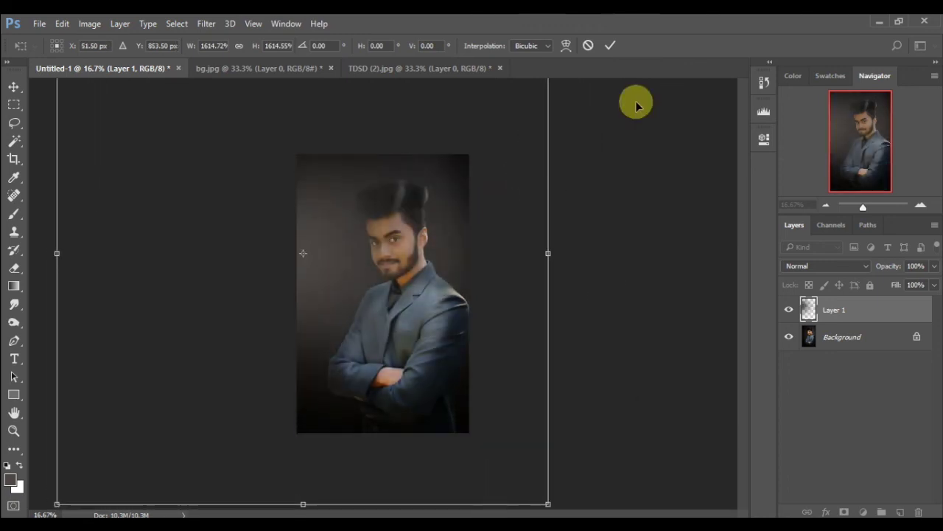
Try Soft Light blend mode on the glow and commit its size and position.
click(831, 266)
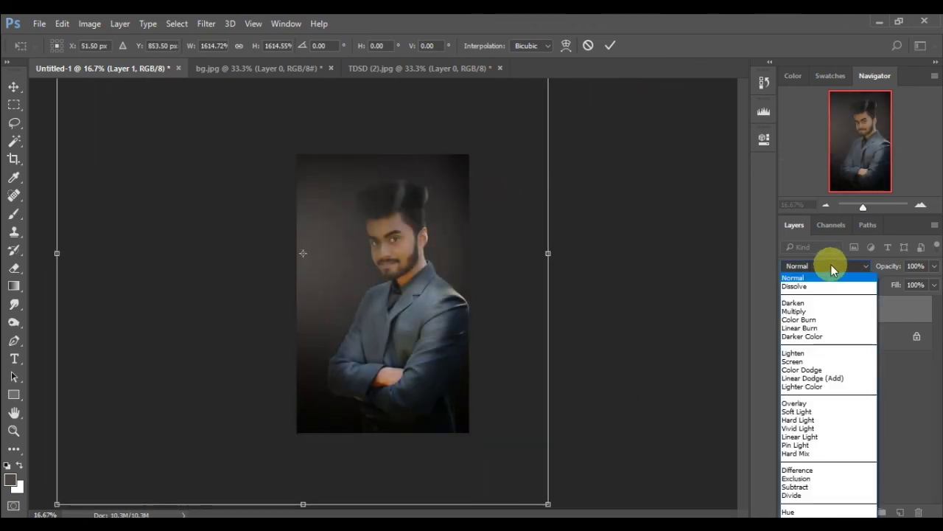
click(795, 412)
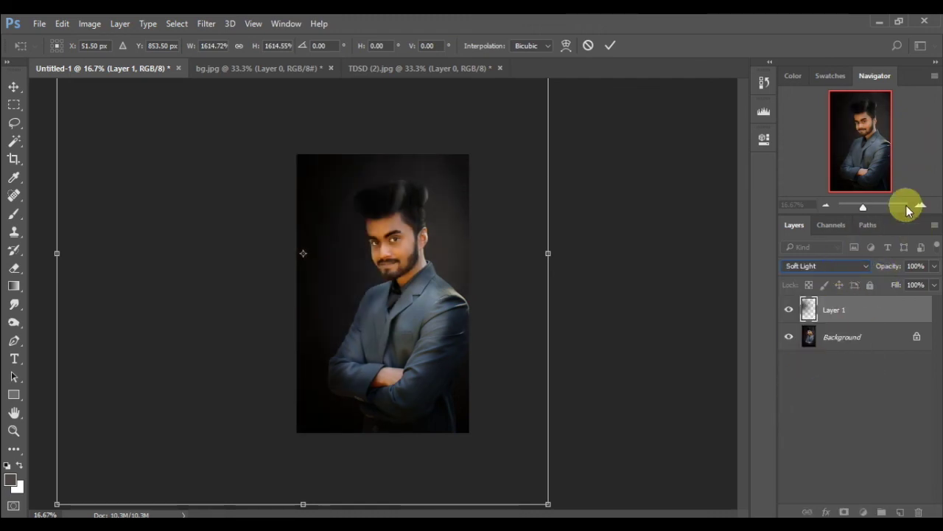
click(922, 204)
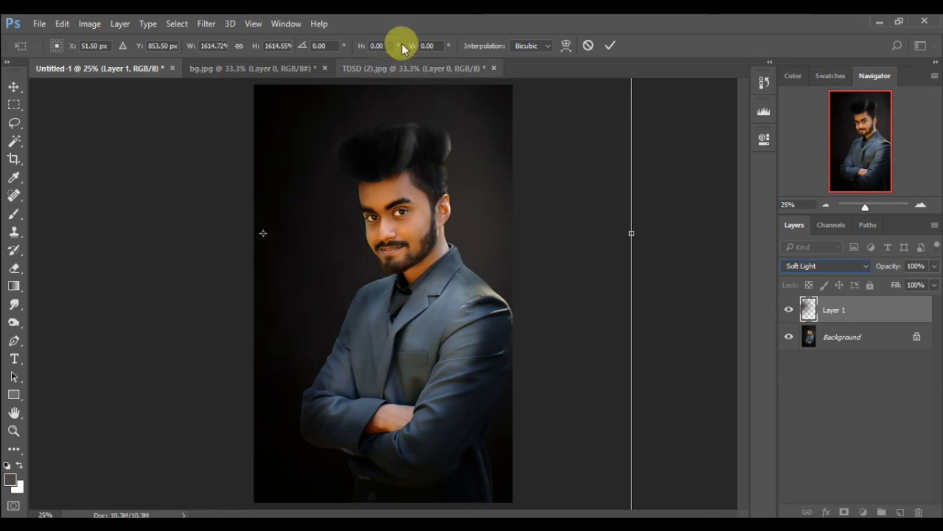
click(611, 45)
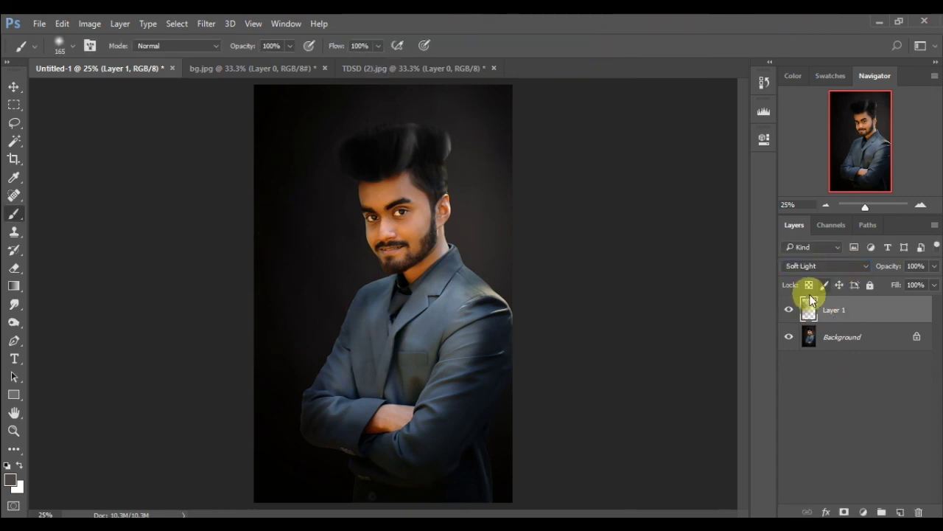
Compare the glow on and off, return it to Normal and lower its opacity.
click(789, 310)
click(788, 310)
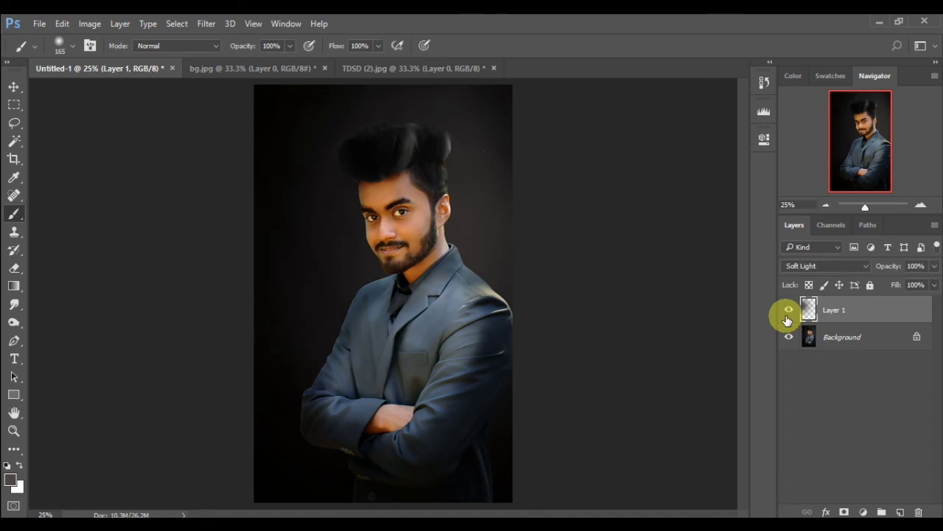
click(788, 313)
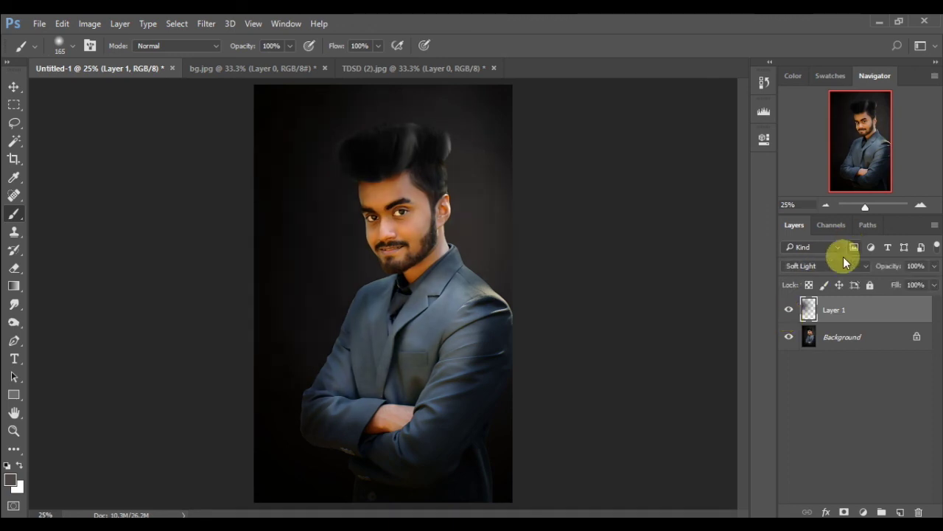
click(841, 265)
click(809, 277)
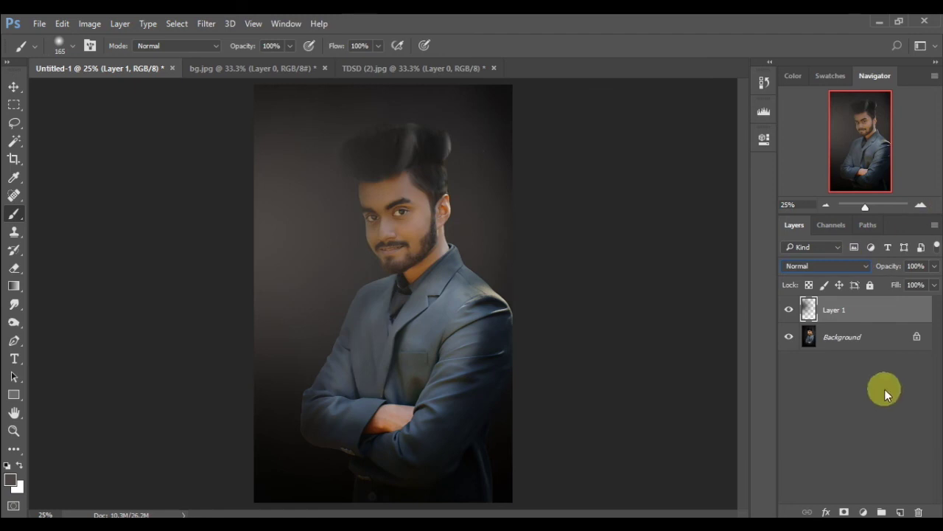
click(934, 266)
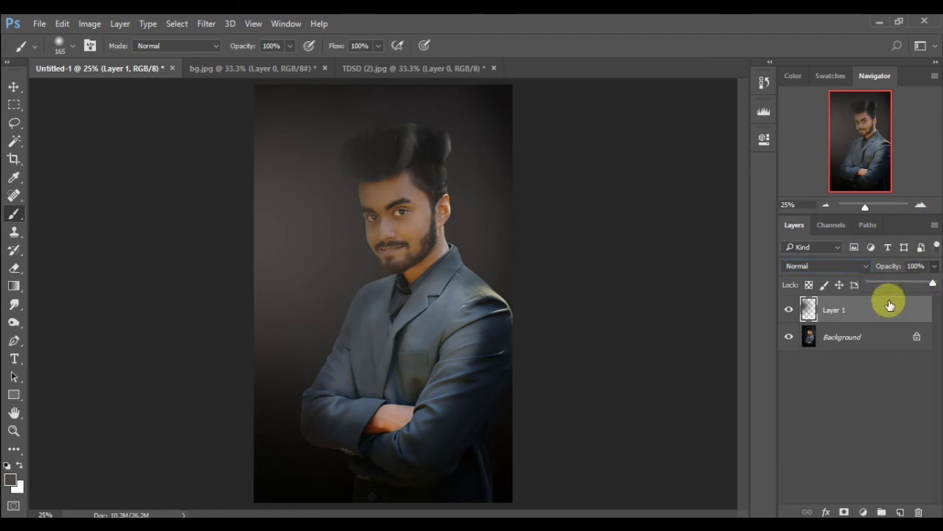
click(895, 284)
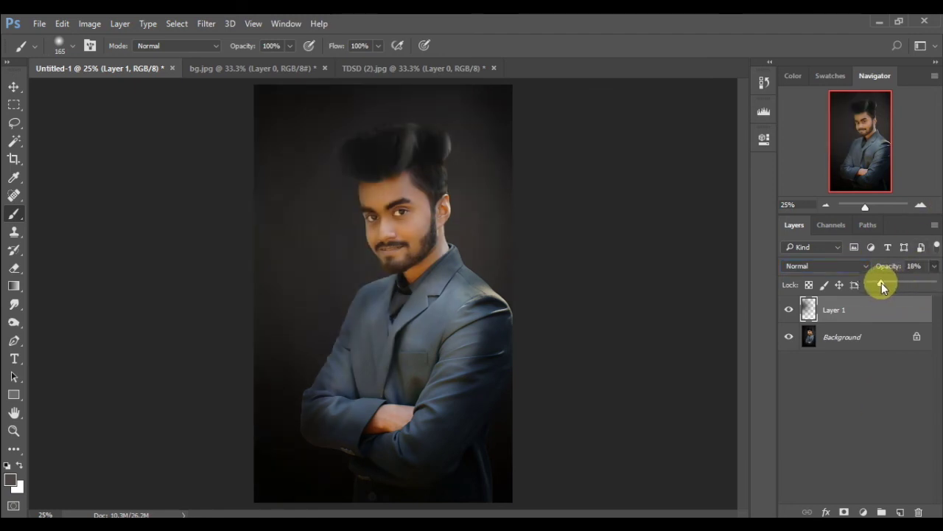
mouse_move(882, 283)
mouse_down()
mouse_move(834, 308)
mouse_move(877, 283)
mouse_up()
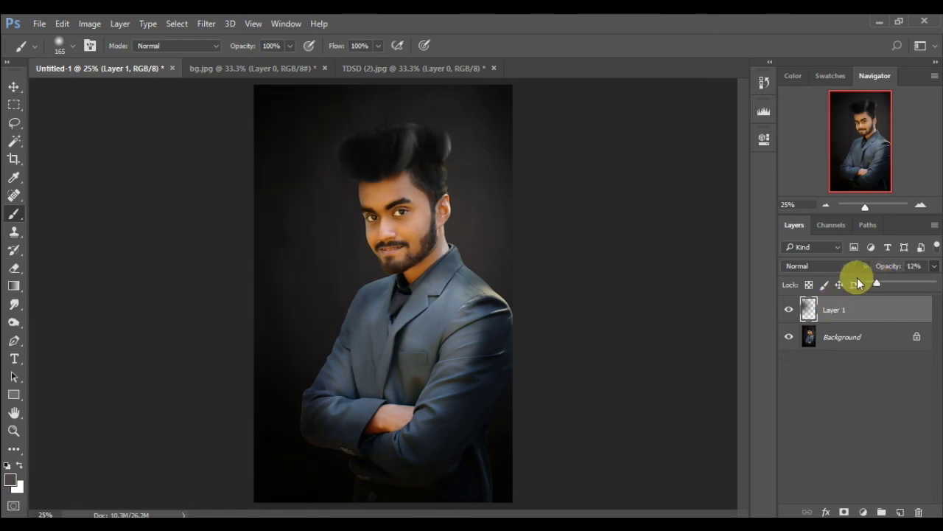
Restore the glow to full opacity and switch its blend mode to Lighten.
click(844, 268)
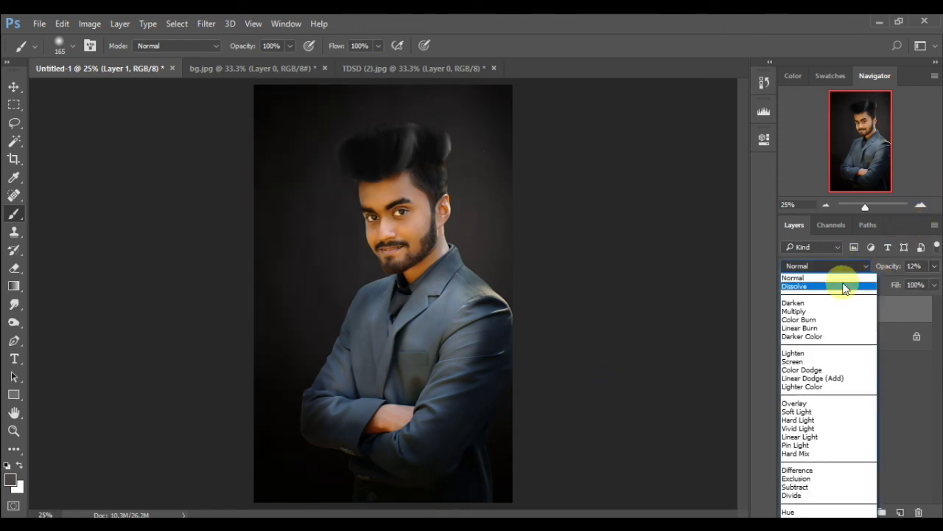
click(935, 279)
click(935, 266)
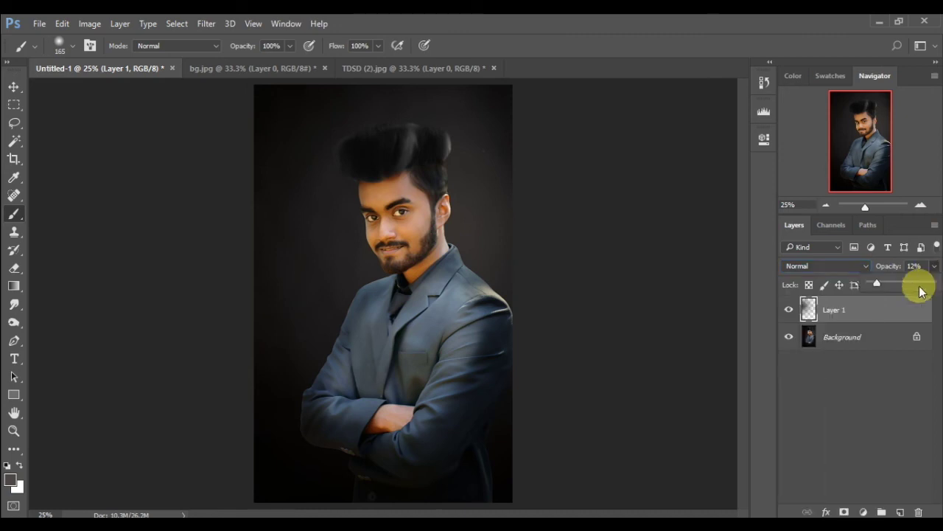
click(931, 283)
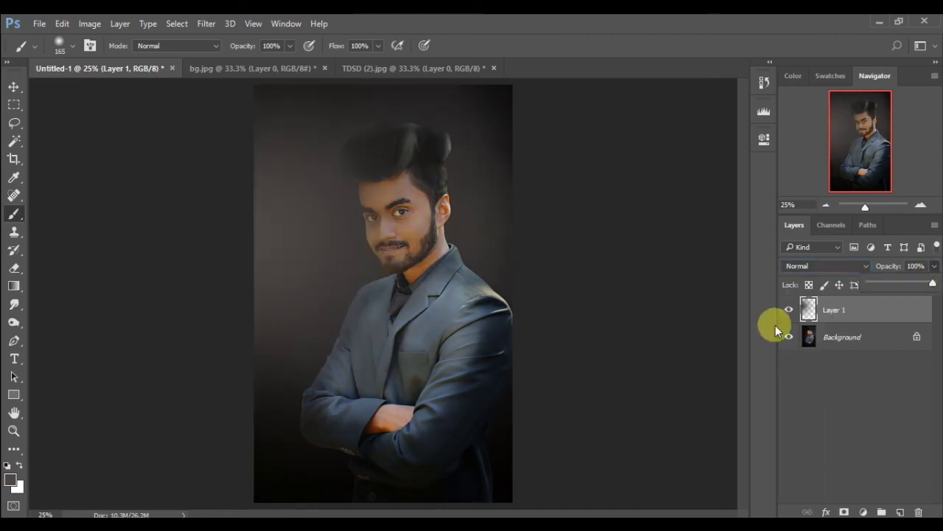
click(844, 268)
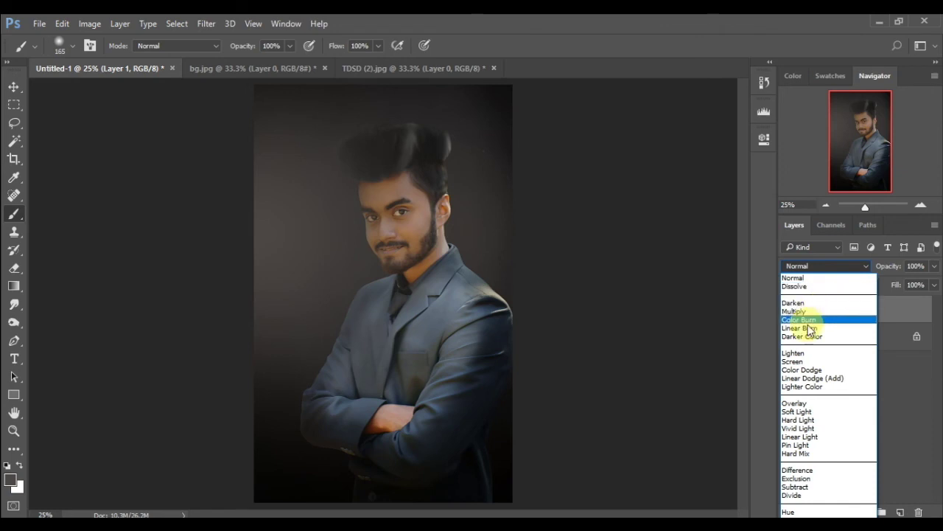
click(789, 354)
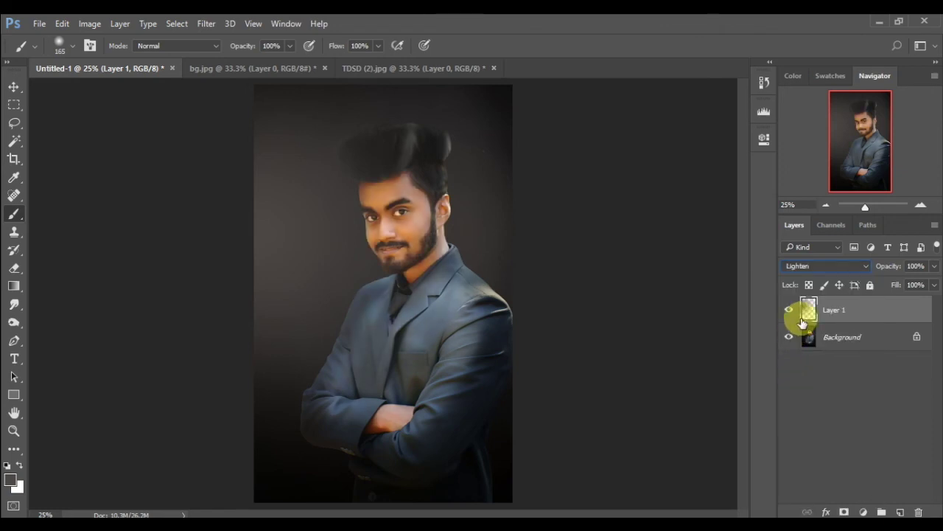
Fade the Lighten glow layer down to 20% opacity.
click(821, 266)
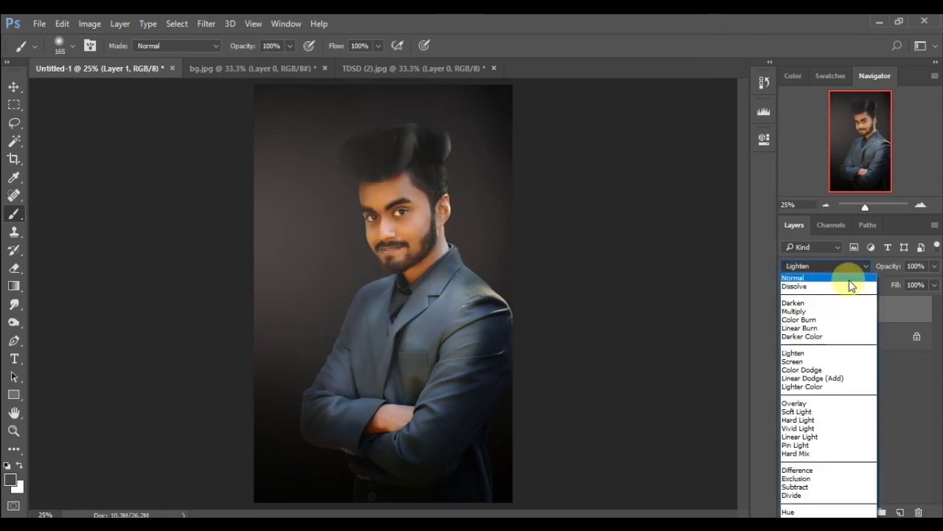
click(934, 266)
mouse_move(934, 285)
mouse_down()
mouse_move(874, 291)
mouse_move(888, 291)
mouse_up()
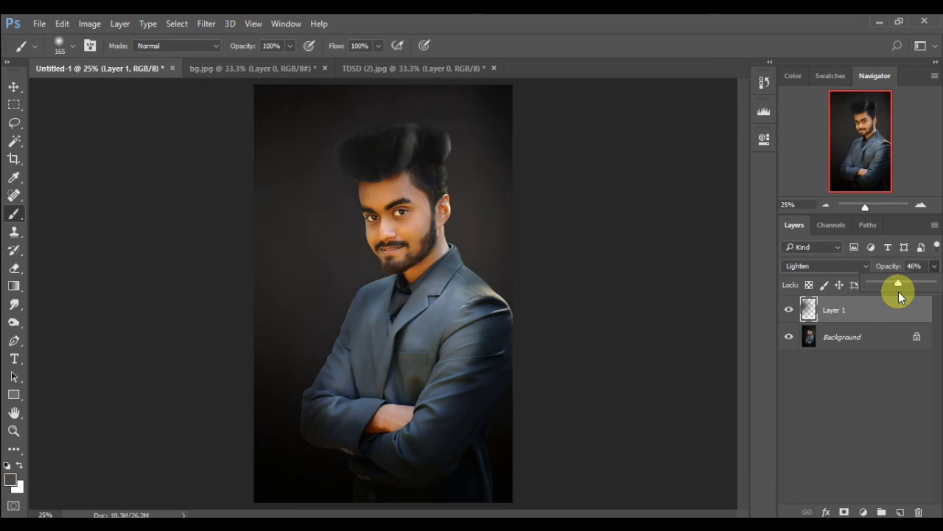
mouse_move(899, 291)
mouse_down()
mouse_move(876, 293)
mouse_move(886, 291)
mouse_up()
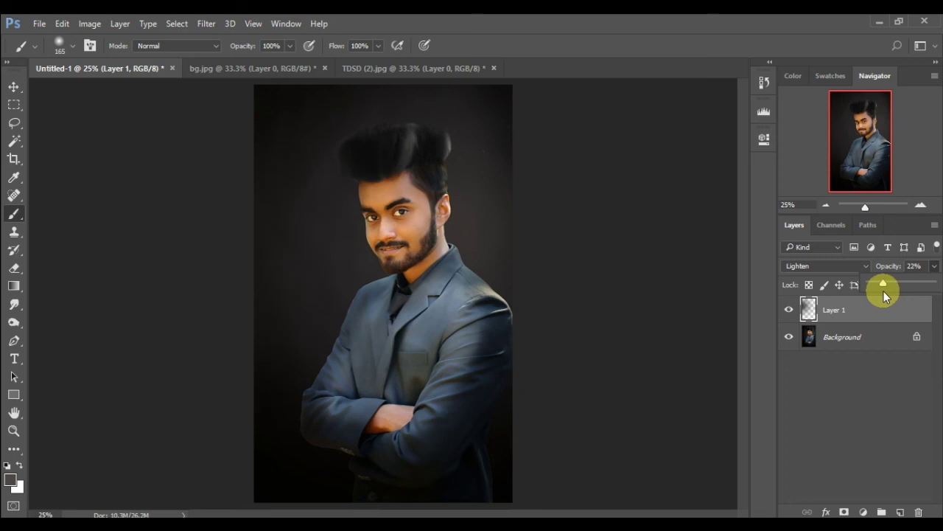
click(913, 266)
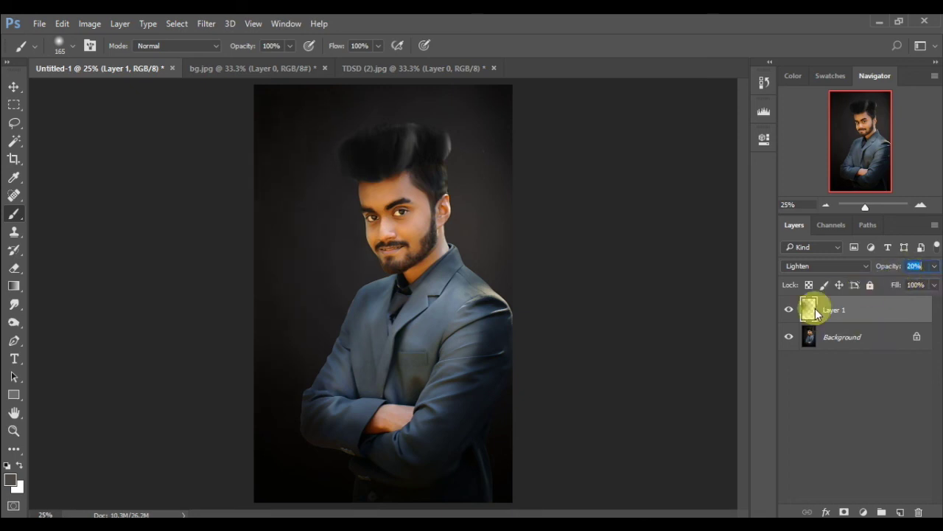
right_click(809, 309)
click(870, 325)
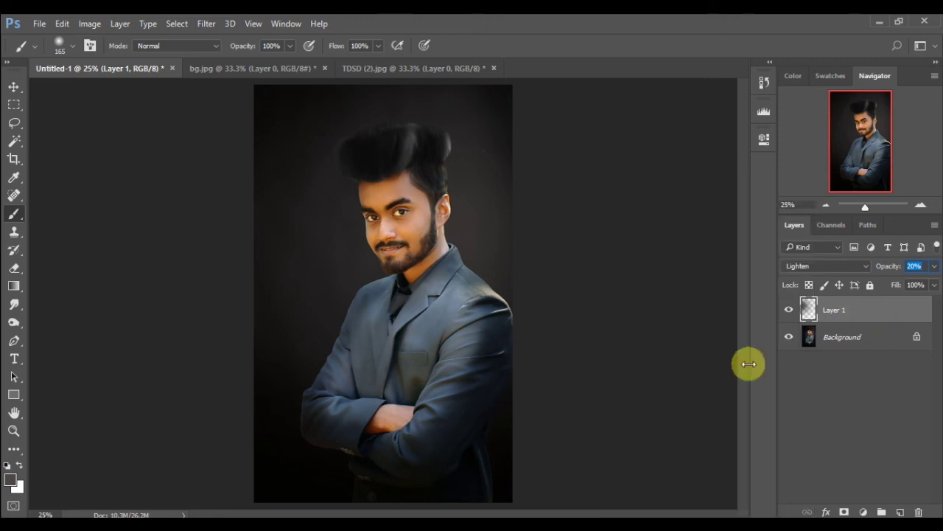
click(803, 311)
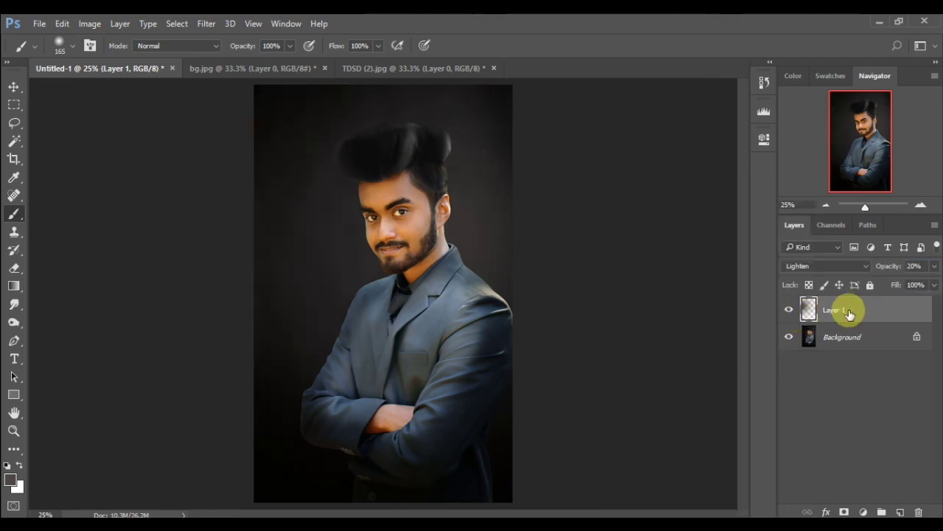
Merge the glow layer down into the Background.
right_click(854, 312)
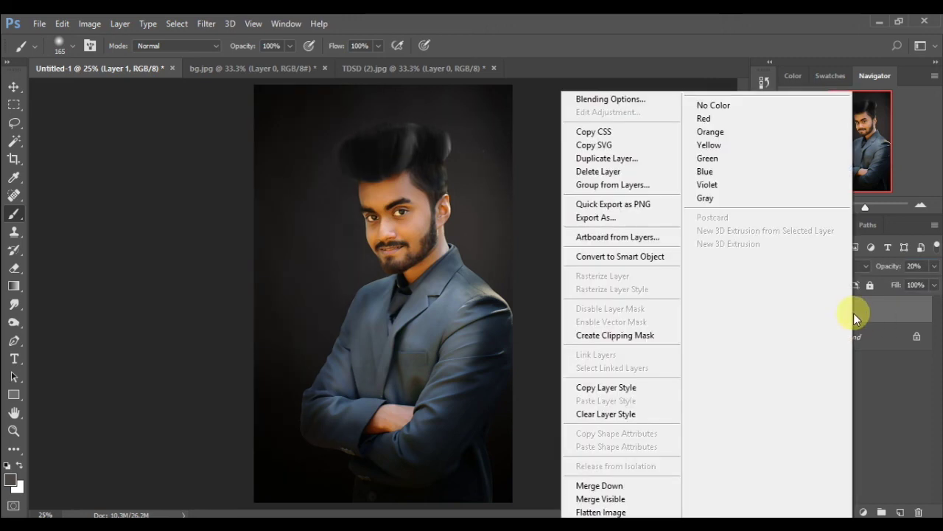
click(612, 483)
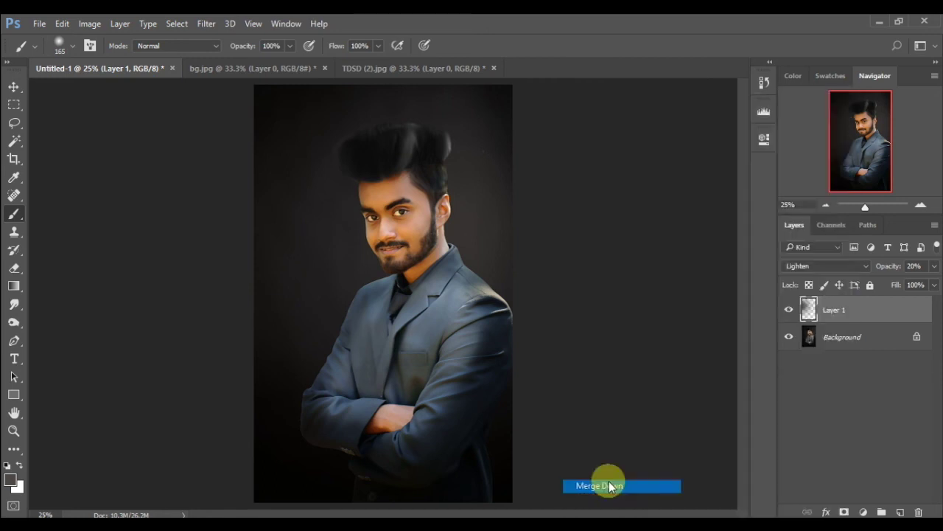
click(825, 203)
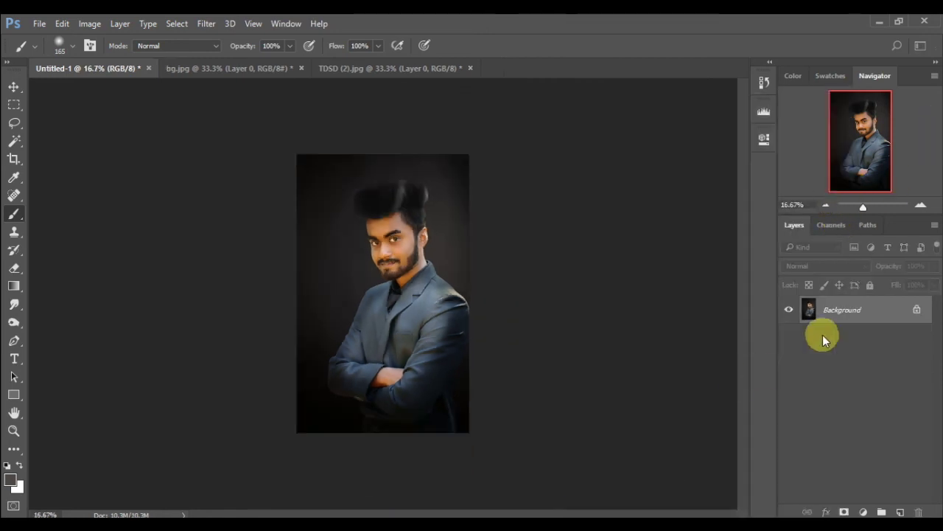
Add a Gradient Fill layer with the dark gradient shifted lower on the photo.
click(863, 511)
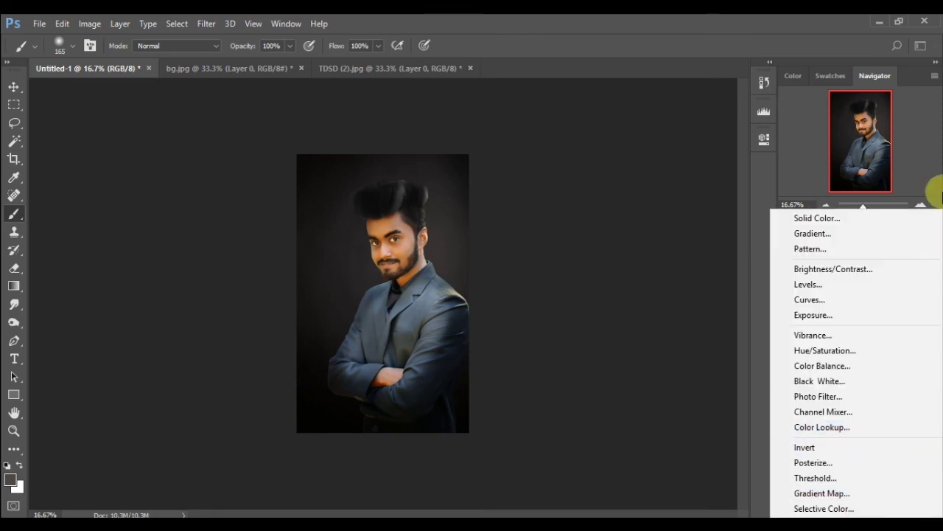
click(800, 235)
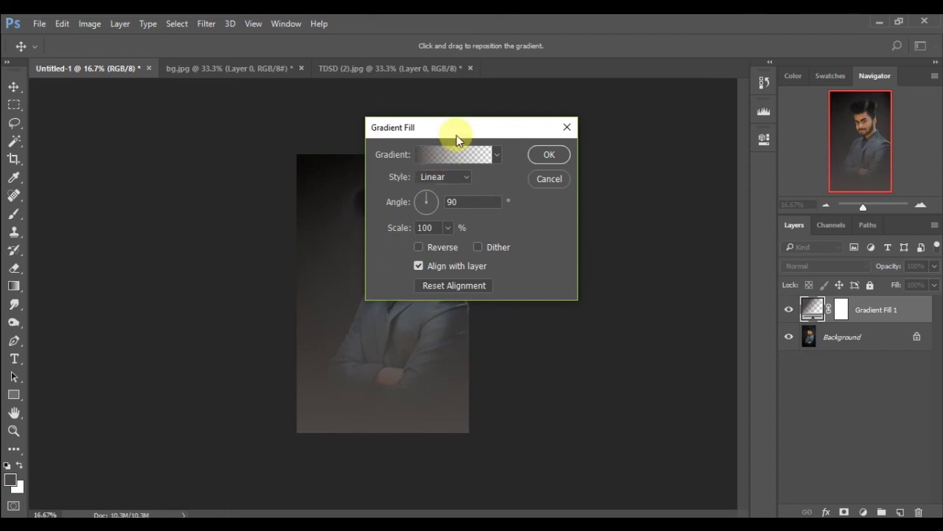
drag(457, 135, 585, 92)
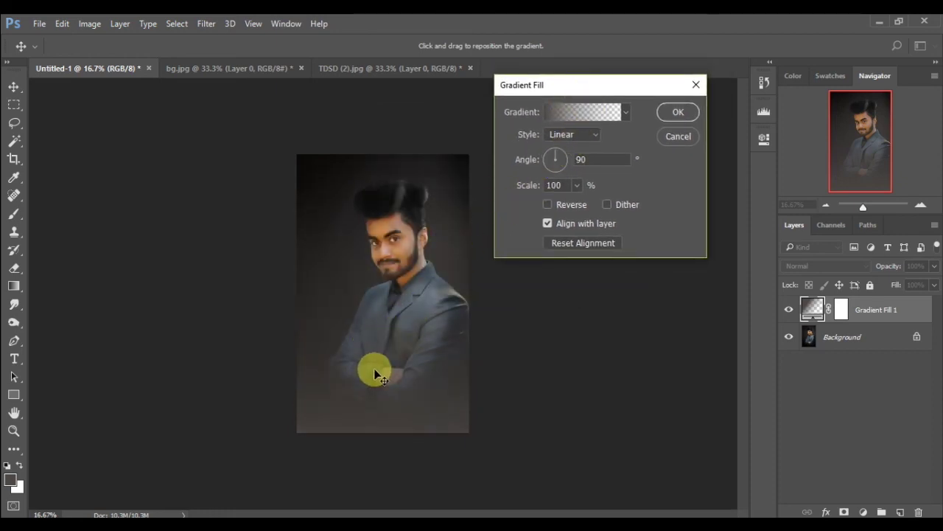
mouse_move(375, 374)
mouse_down()
mouse_move(361, 415)
mouse_move(382, 407)
mouse_move(383, 420)
mouse_up()
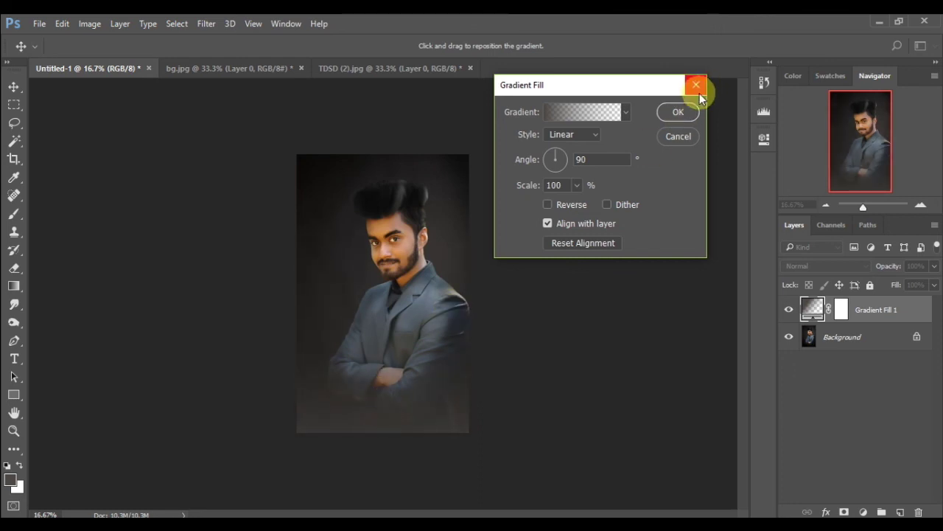
click(666, 120)
Set the gradient layer to Soft Light and merge it into the Background.
click(813, 266)
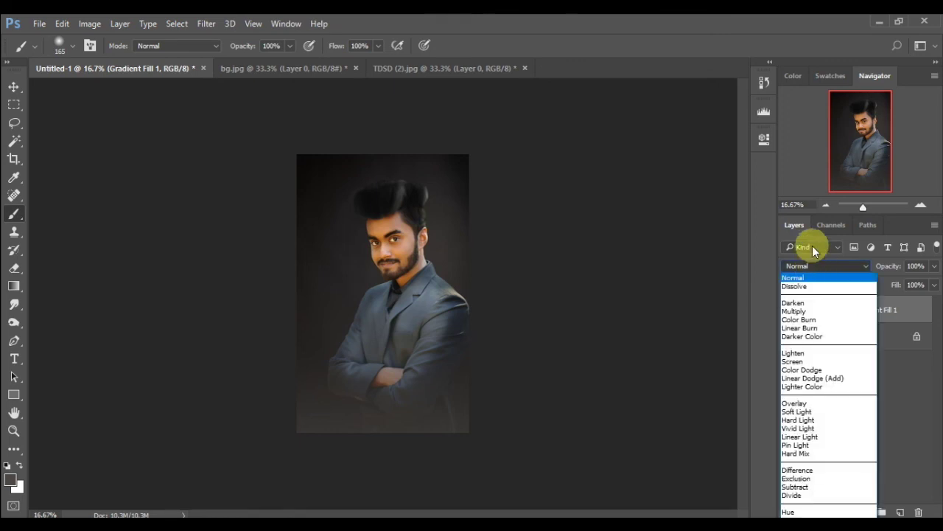
click(796, 412)
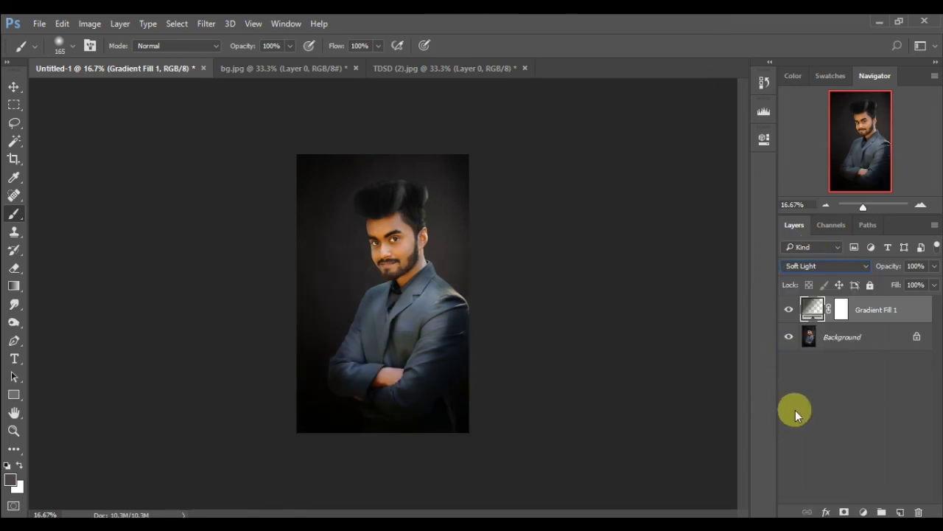
click(789, 309)
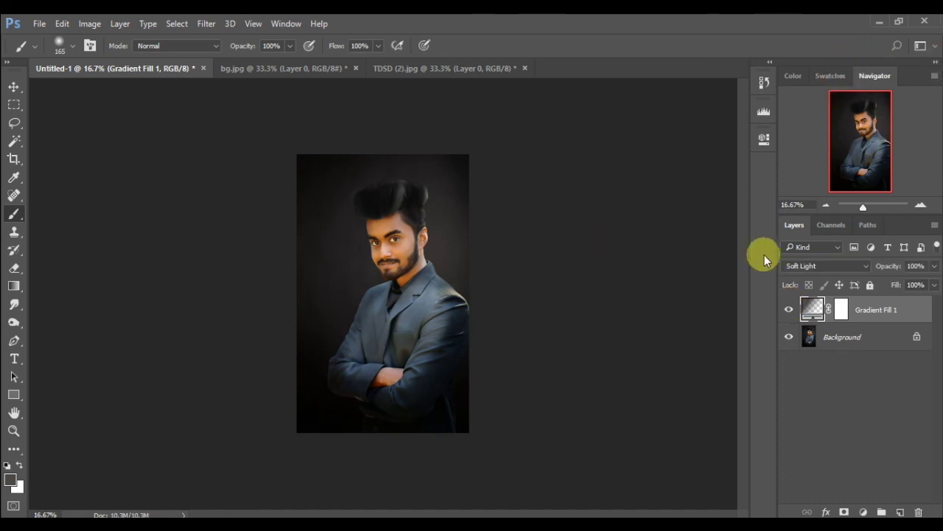
right_click(889, 311)
click(693, 485)
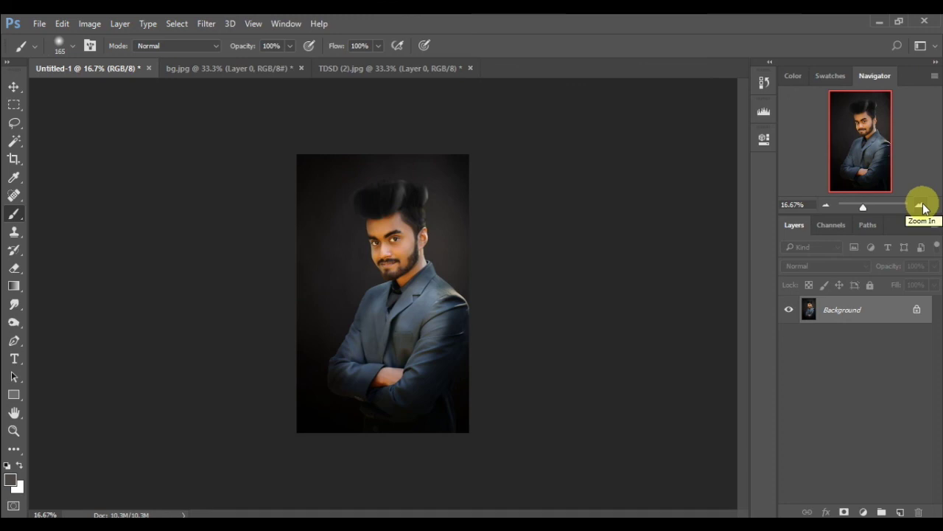
Type the subject's name as a text caption near the bottom-left of the photo.
click(920, 205)
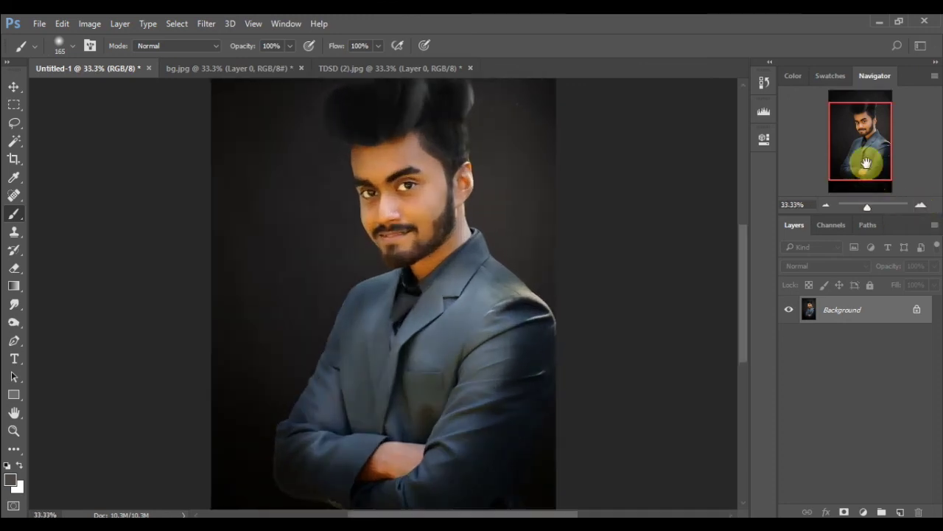
drag(860, 144, 877, 158)
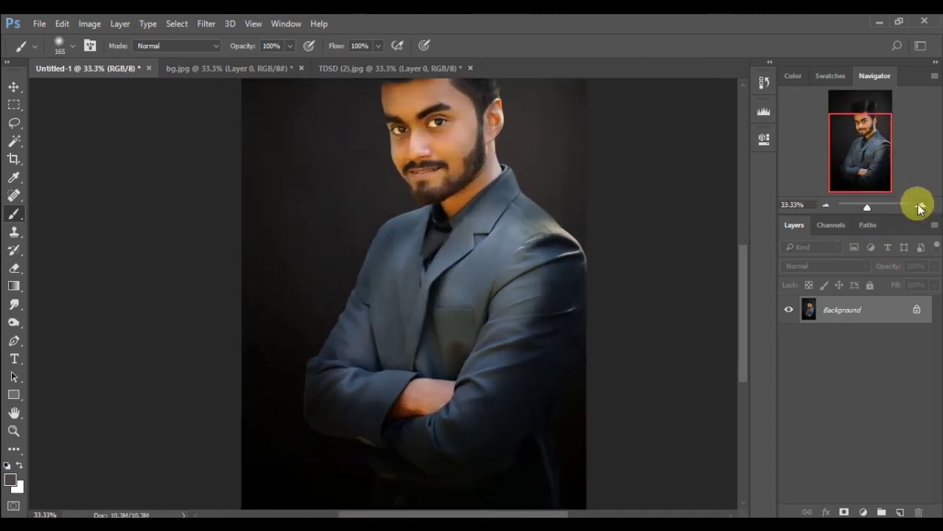
click(920, 205)
drag(863, 162, 849, 203)
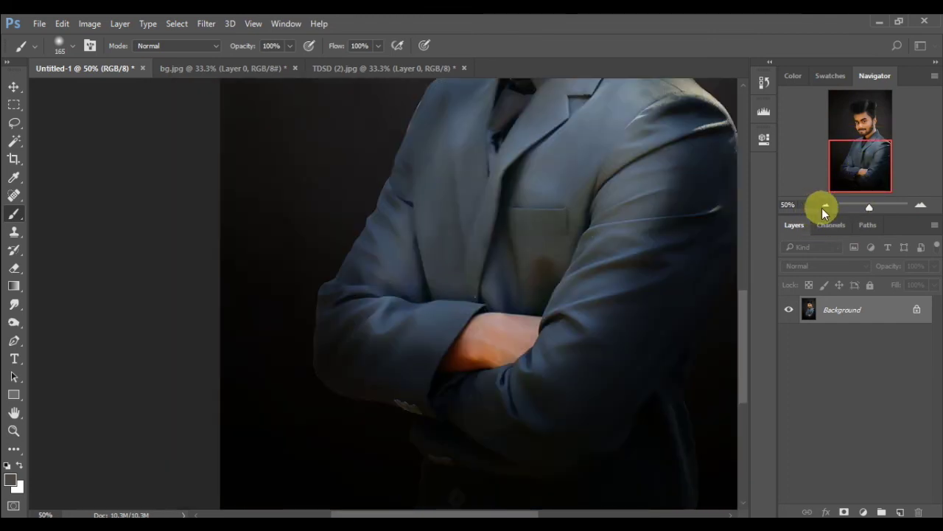
click(823, 207)
click(10, 356)
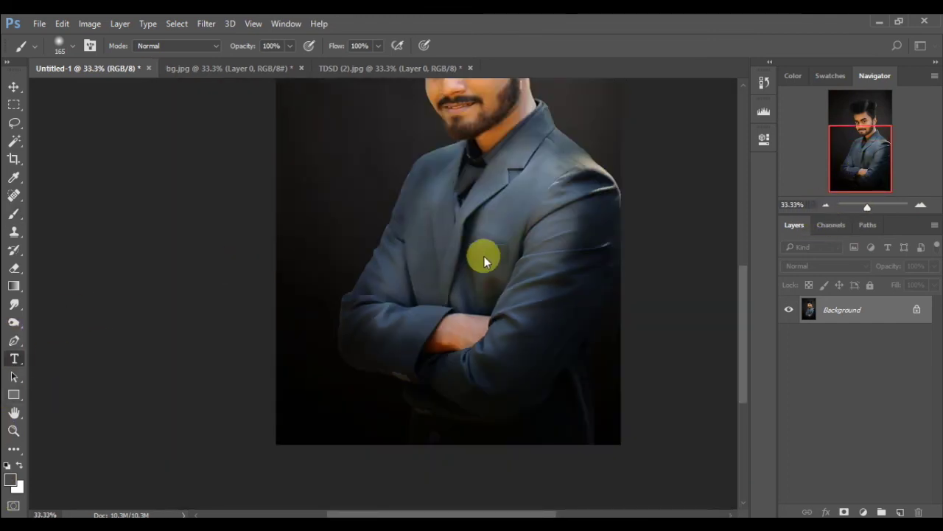
click(288, 429)
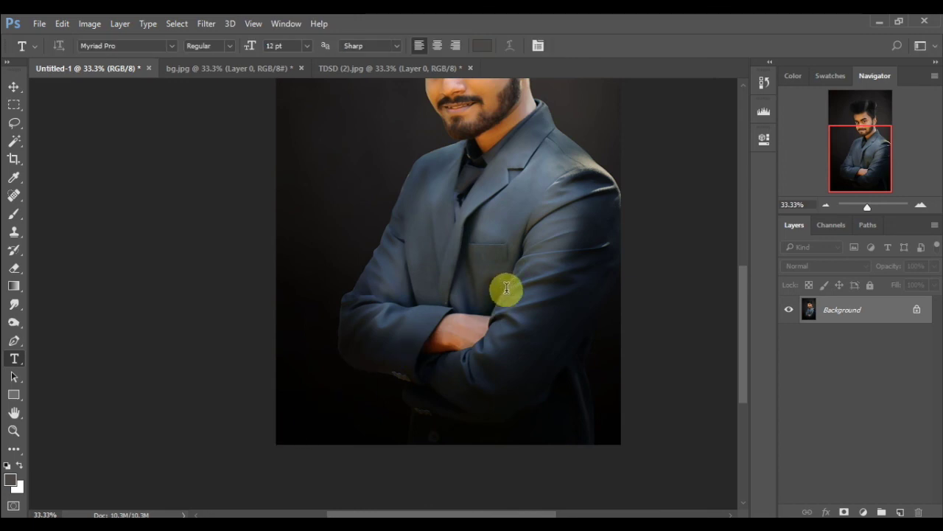
text(JITHIN JAYACHANDRAN)
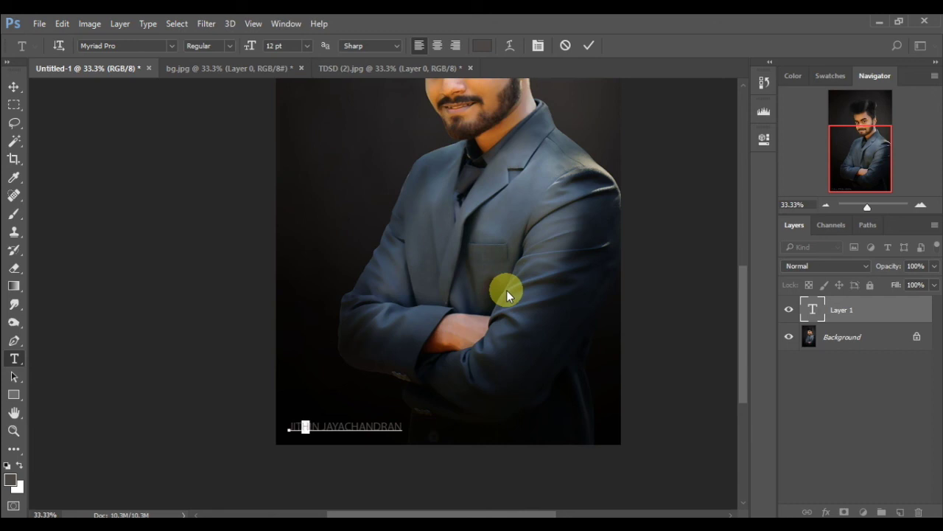
Commit the name caption and nudge it slightly lower with Free Transform.
key(ctrl+a)
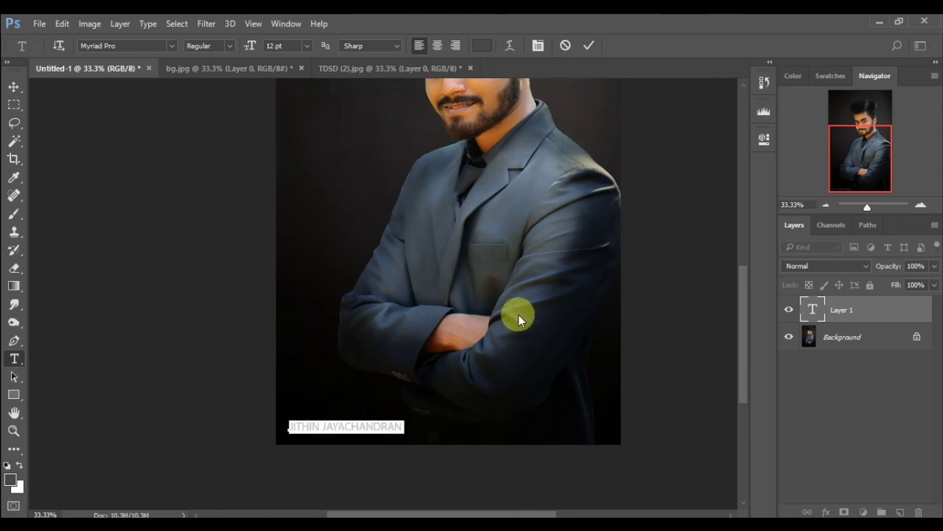
click(381, 496)
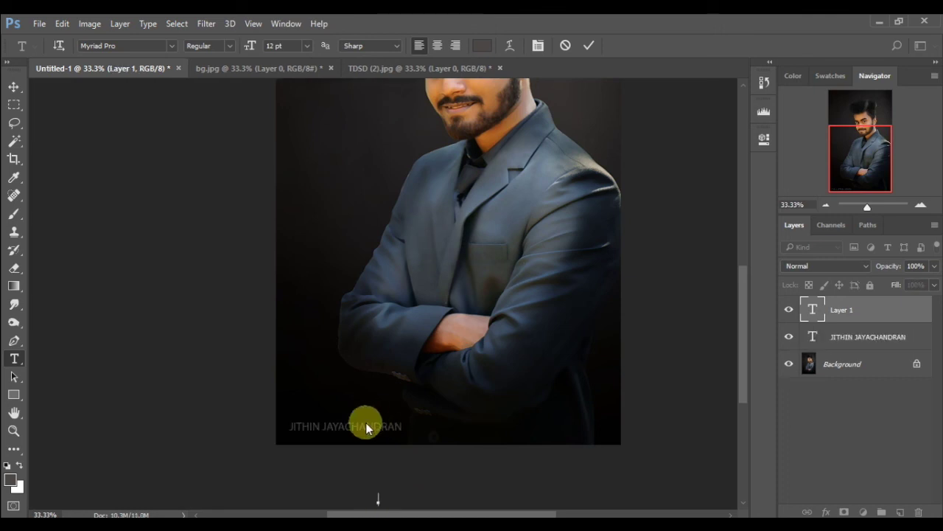
key(Escape)
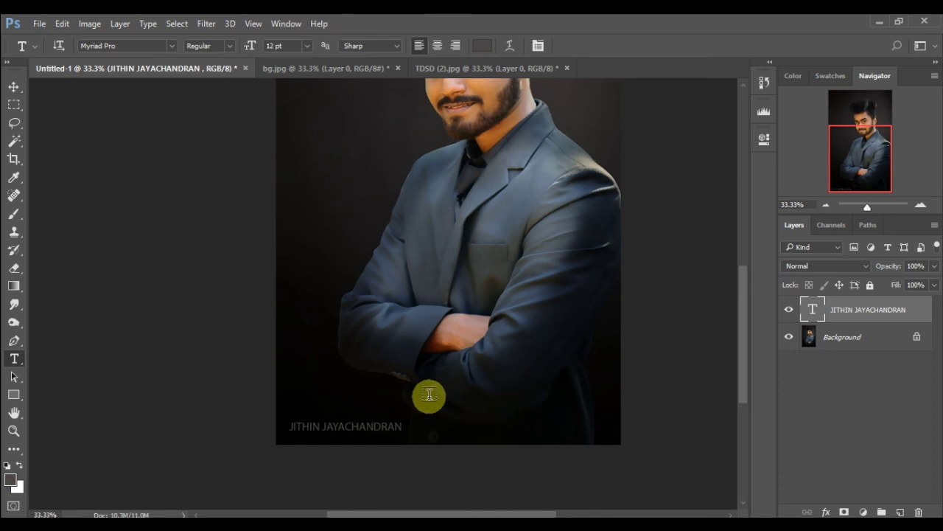
key(ctrl+t)
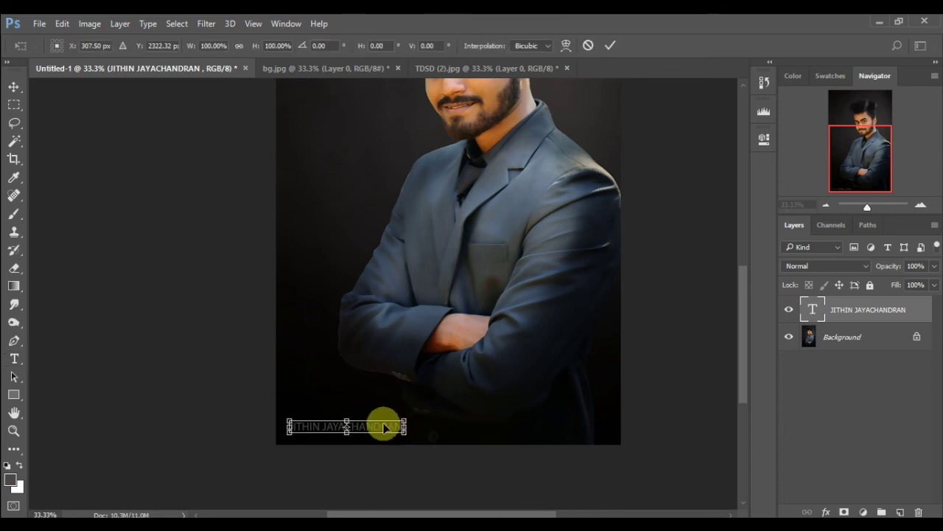
drag(382, 428, 381, 433)
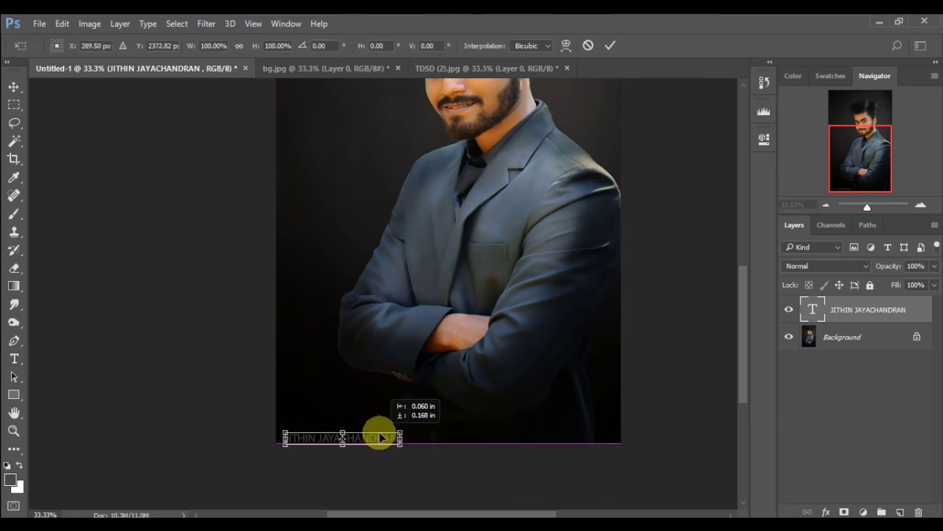
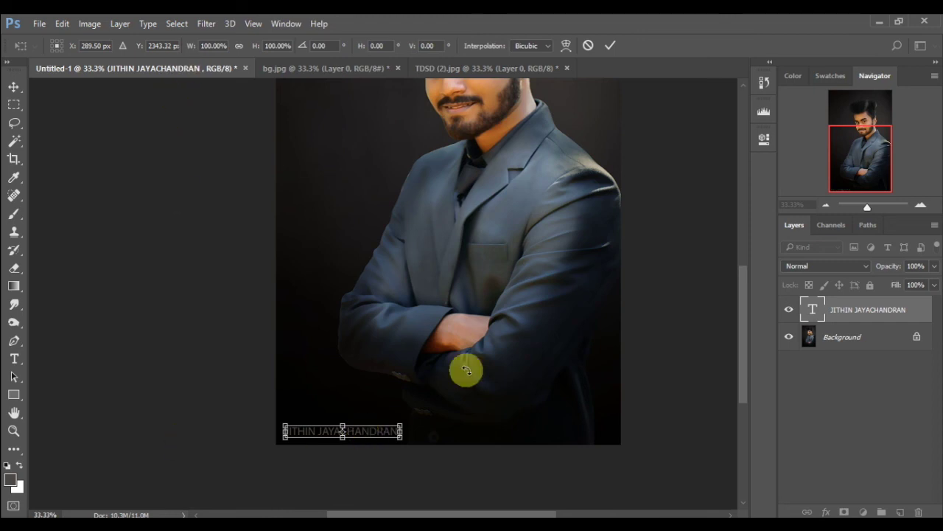
Scale the name credit text down to about 72% with Free Transform.
click(612, 46)
key(t)
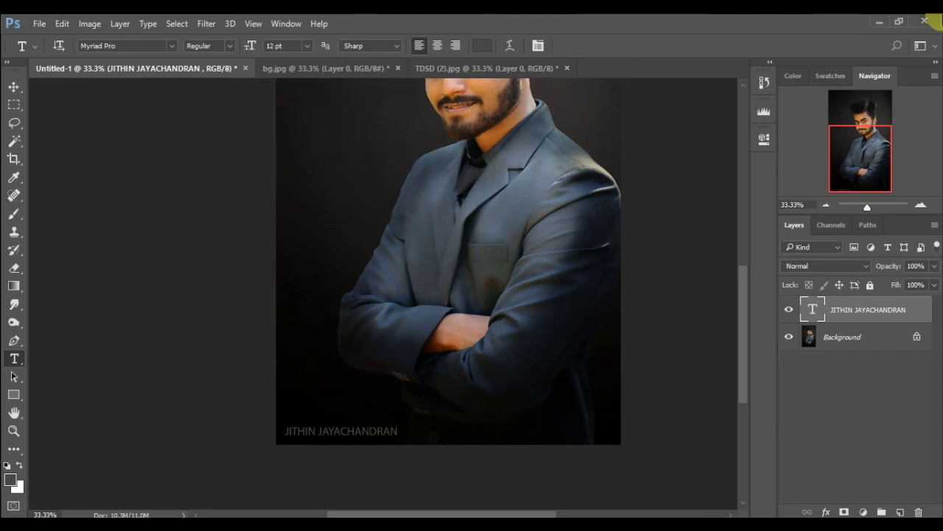
click(826, 207)
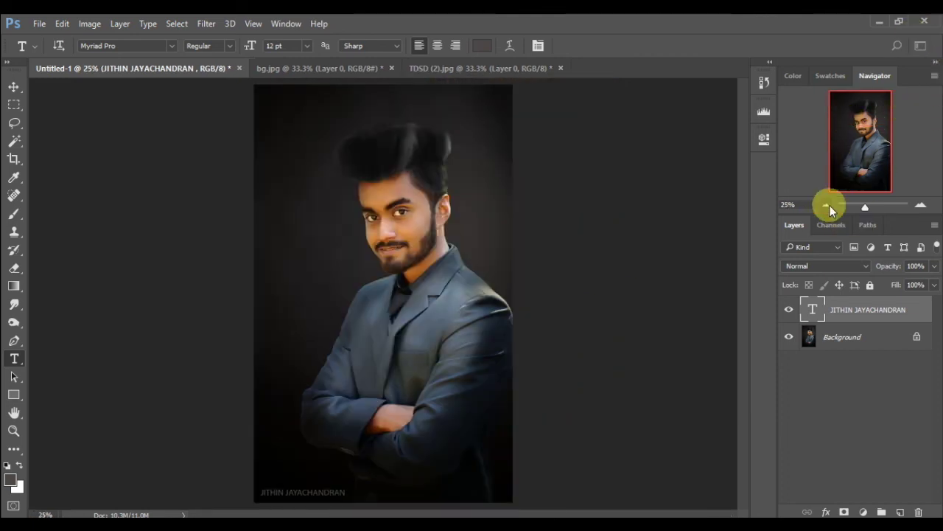
click(921, 205)
drag(870, 124, 864, 151)
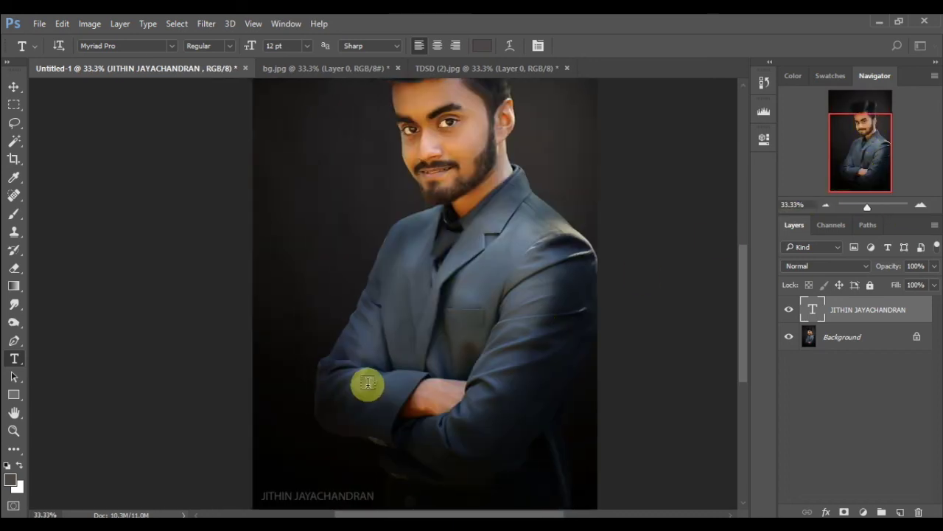
key(ctrl+t)
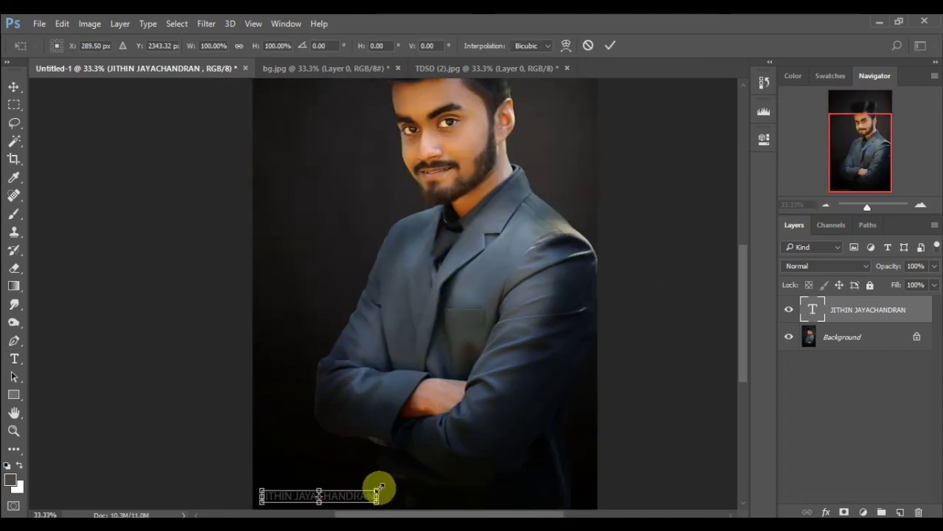
drag(375, 490, 347, 492)
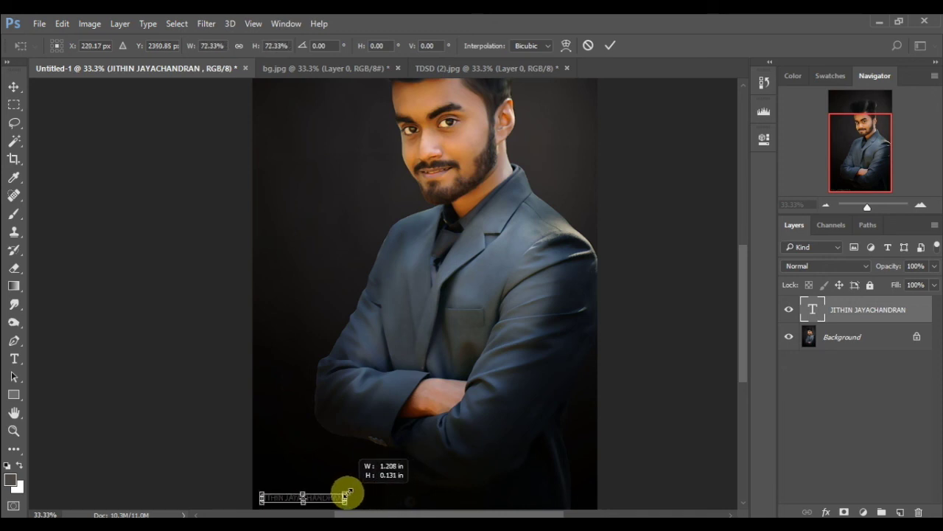
Move the name caption into the portrait's bottom-left corner and commit the transform.
click(920, 205)
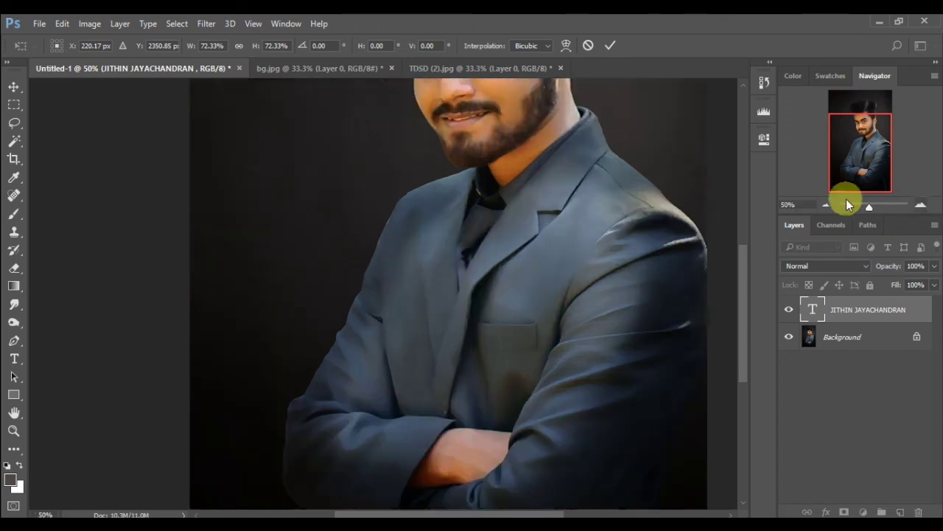
drag(843, 157, 838, 208)
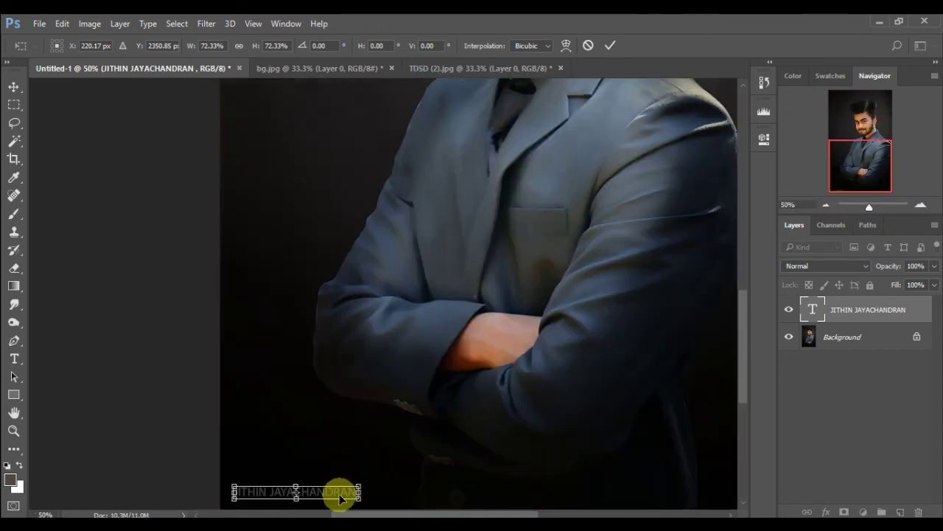
drag(341, 498, 341, 503)
click(825, 207)
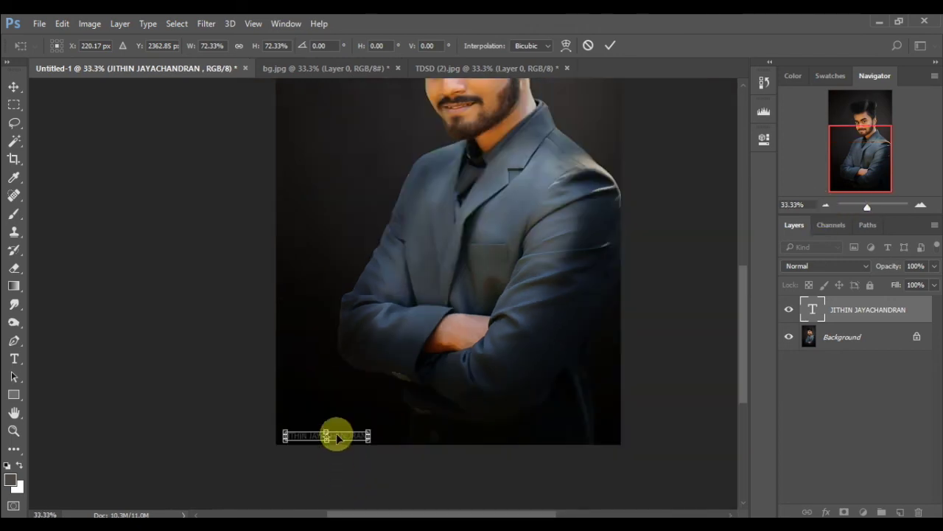
drag(337, 438, 336, 437)
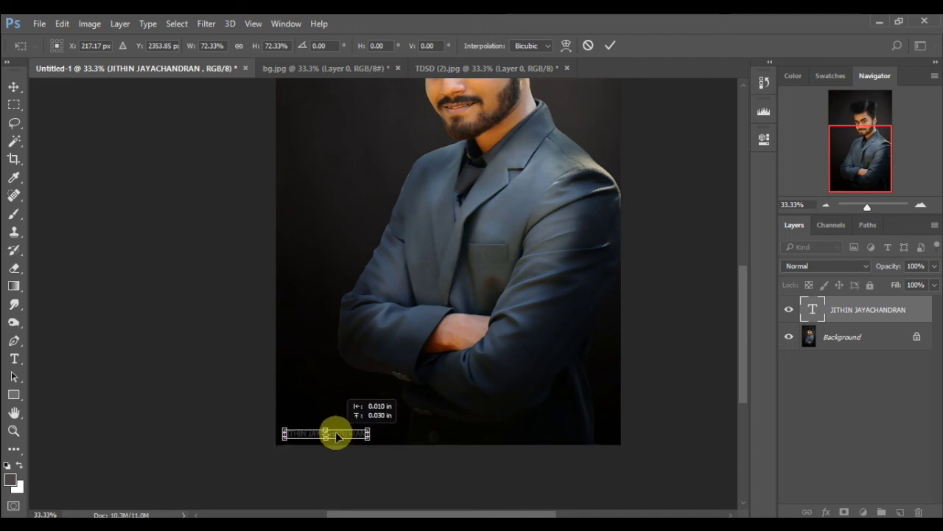
click(612, 48)
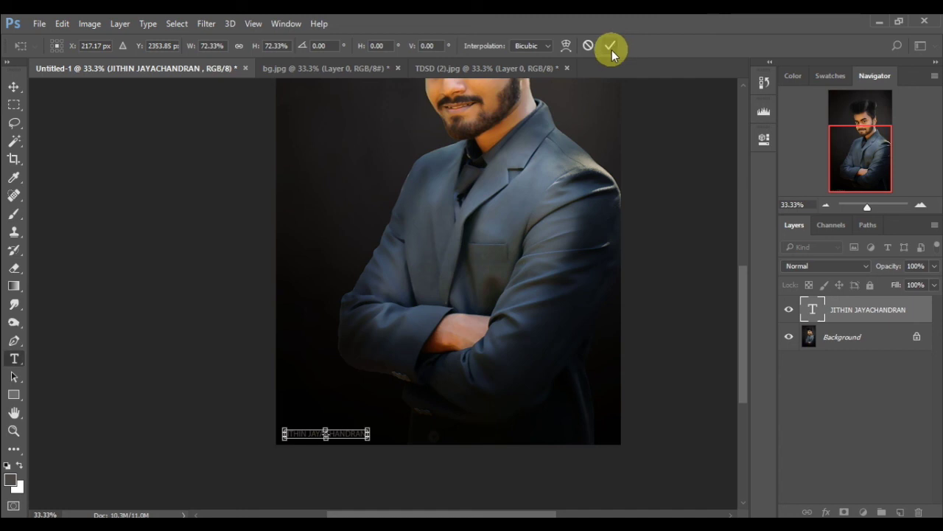
click(827, 208)
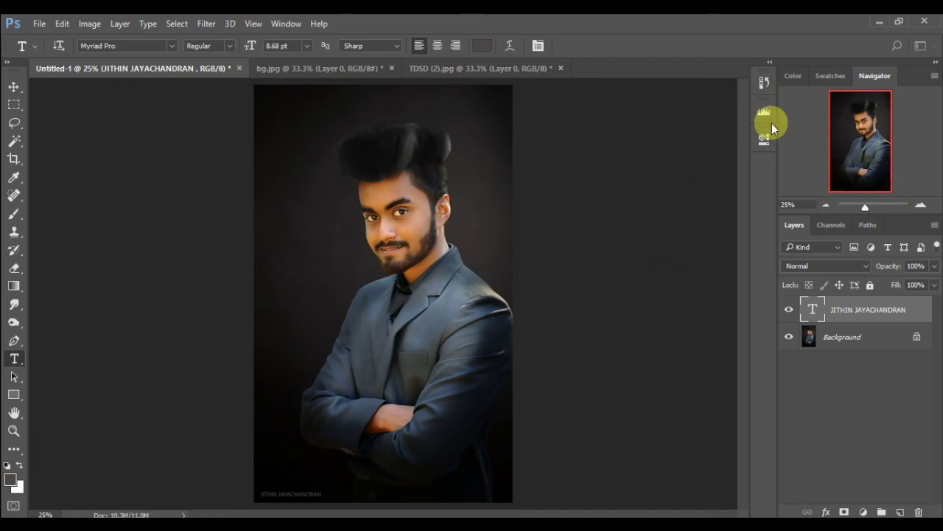
Flatten the image so the name text merges into the photo.
click(920, 205)
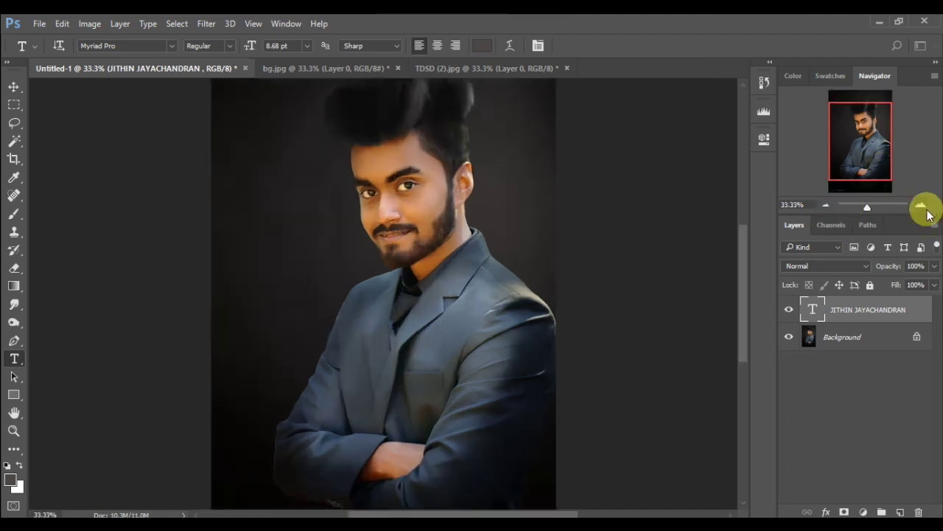
drag(846, 143, 848, 115)
click(840, 333)
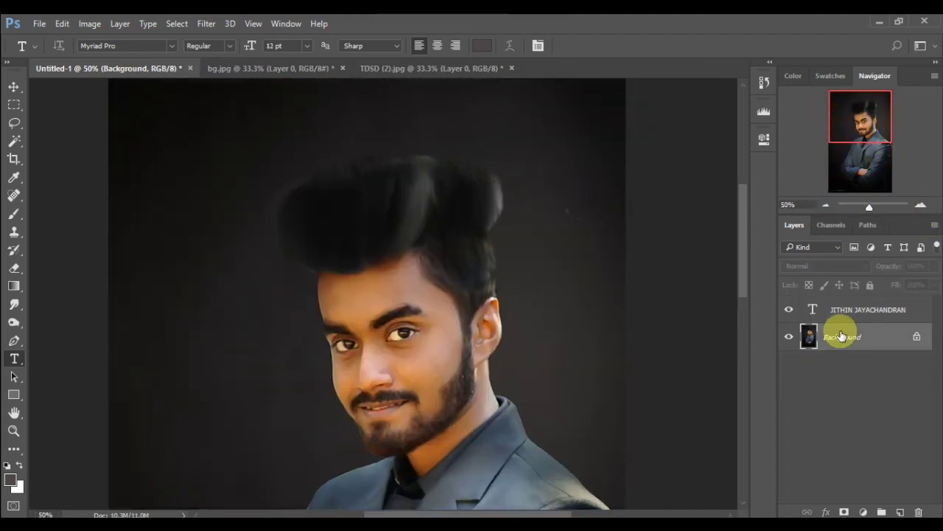
right_click(840, 333)
click(866, 272)
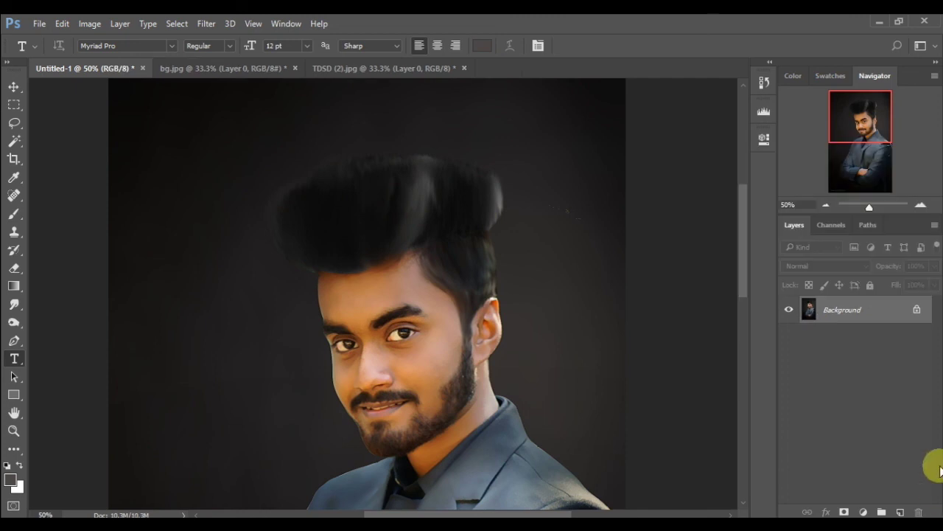
Convert the flattened Background into a smart object named Layer 0.
click(900, 511)
key(ctrl+z)
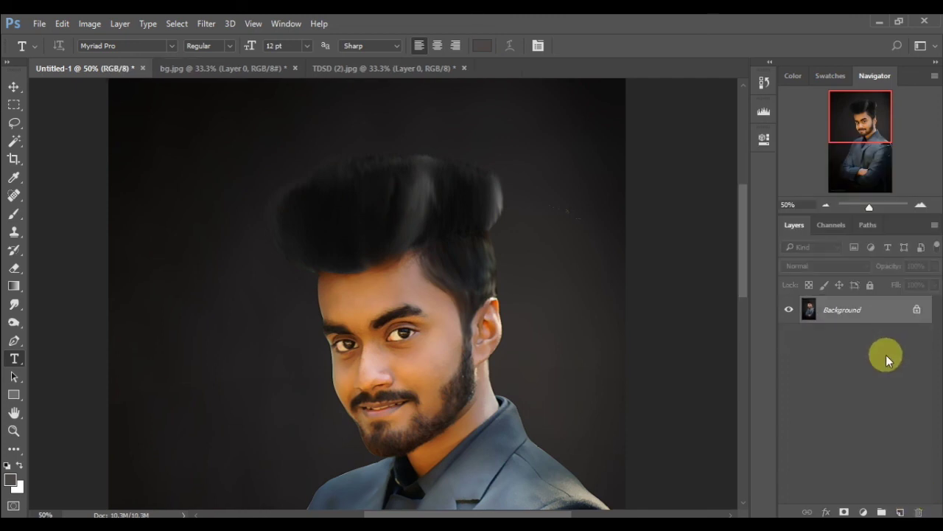
right_click(893, 321)
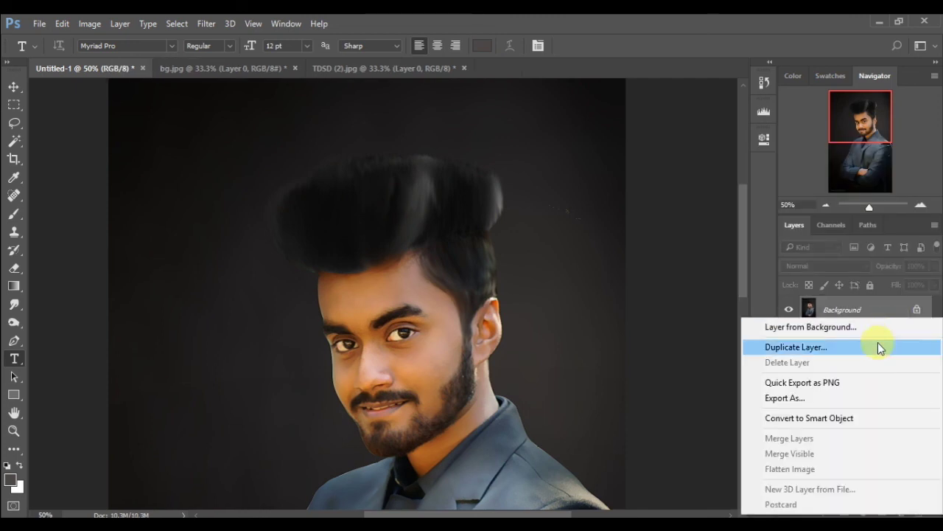
click(782, 419)
Apply an Unsharp Mask smart filter: Amount 90%, Radius 4.8 px, Threshold 0.
click(207, 24)
mouse_move(221, 256)
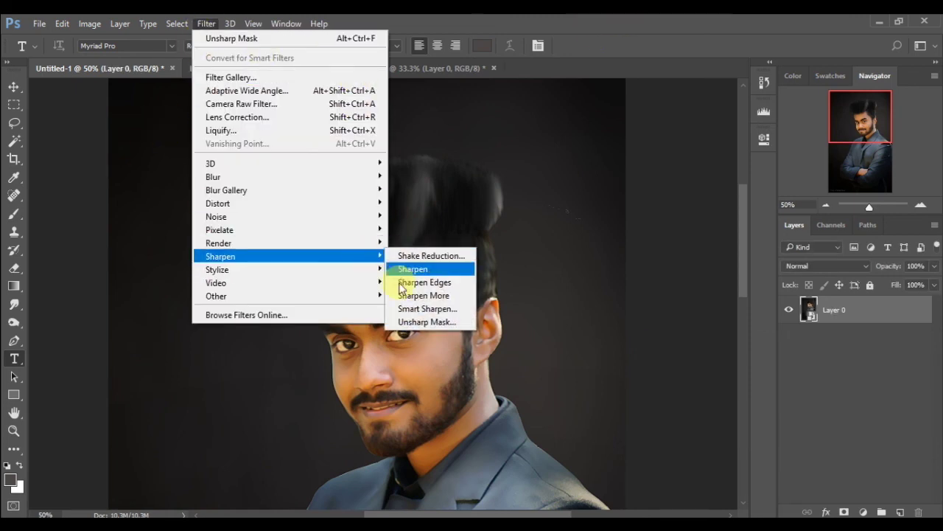
click(404, 321)
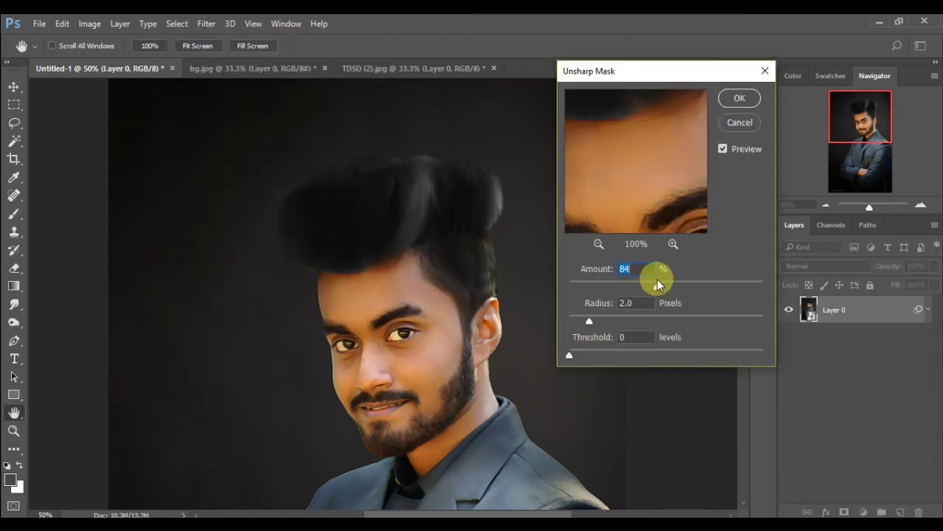
mouse_move(656, 283)
mouse_down()
mouse_move(727, 301)
mouse_move(743, 318)
mouse_up()
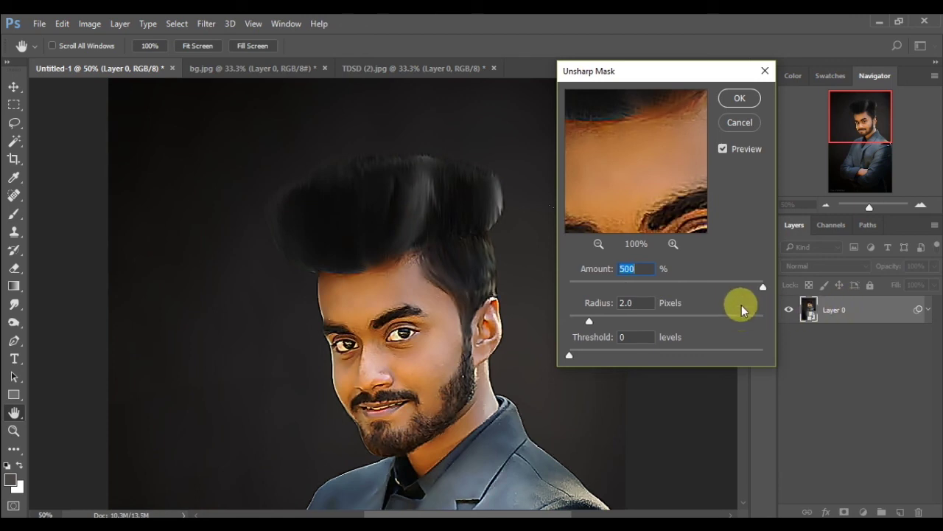
mouse_move(589, 321)
mouse_down()
mouse_move(709, 322)
mouse_move(567, 302)
mouse_move(588, 321)
mouse_up()
drag(763, 286, 663, 287)
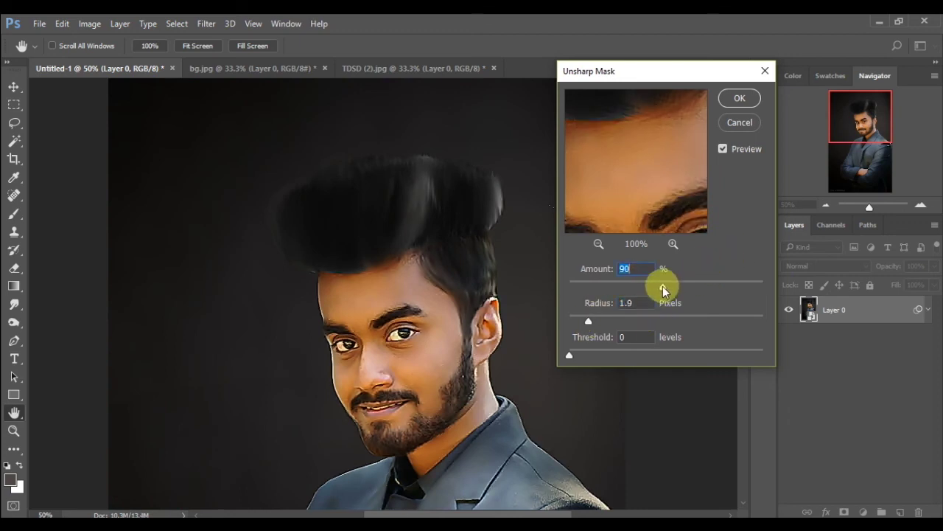
mouse_move(588, 321)
mouse_down()
mouse_move(653, 317)
mouse_move(619, 318)
mouse_up()
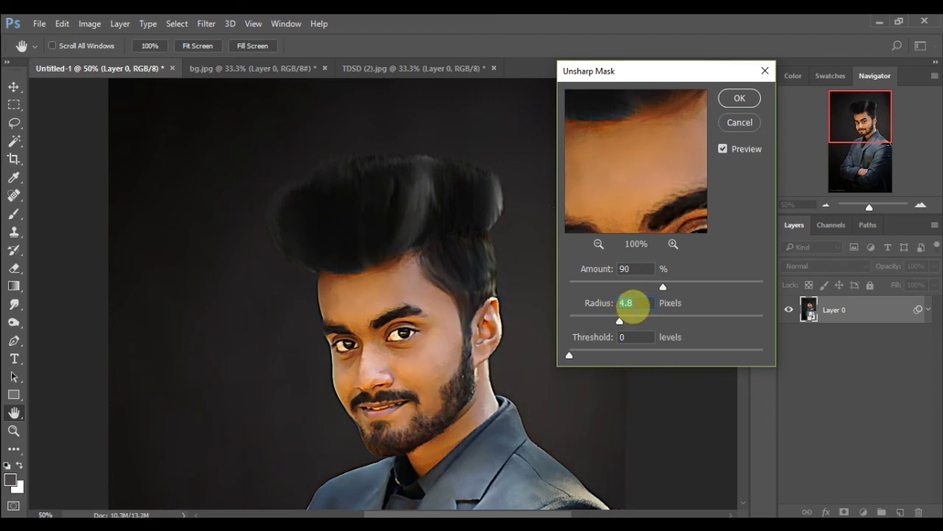
click(724, 151)
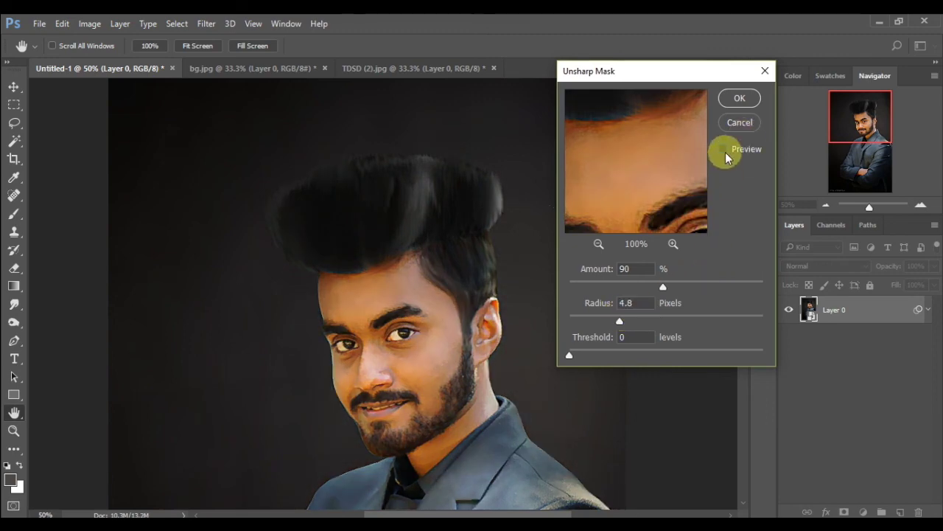
click(725, 153)
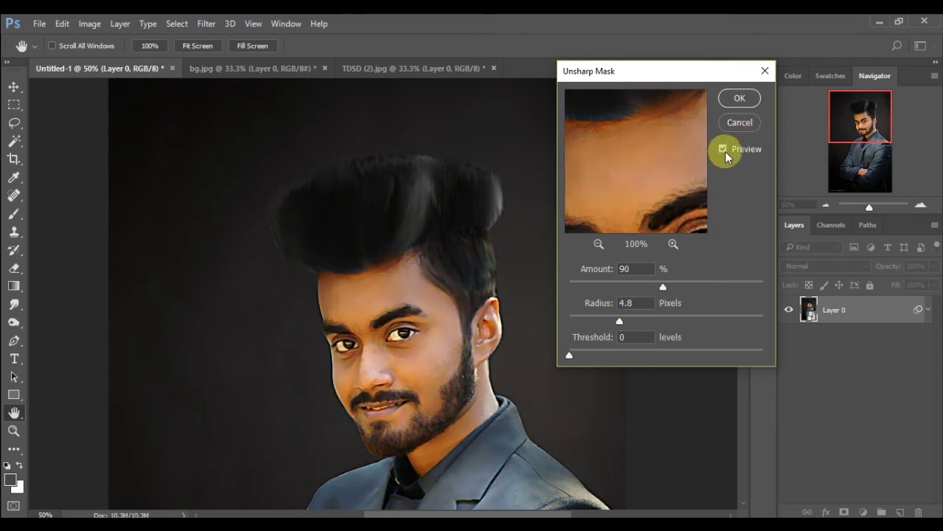
click(741, 98)
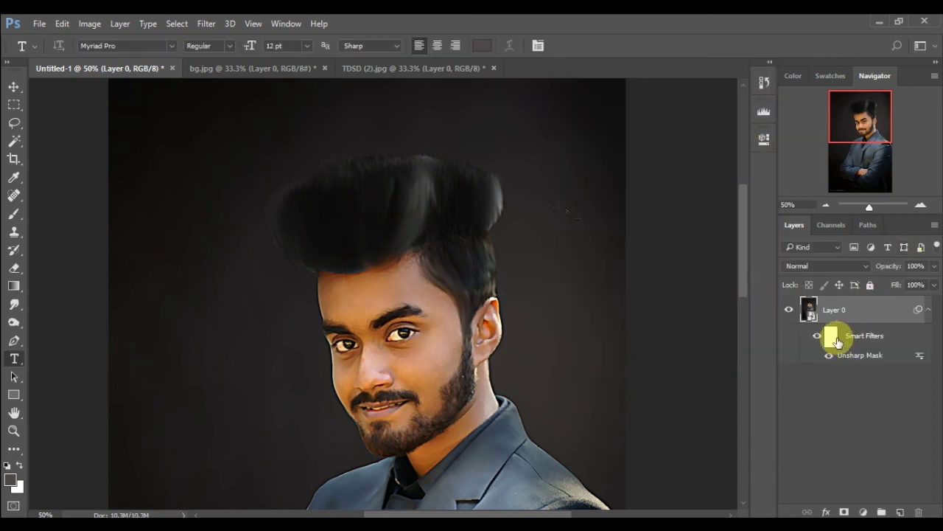
Invert the Unsharp Mask filter mask to black, hiding the sharpening everywhere.
click(834, 339)
key(ctrl+i)
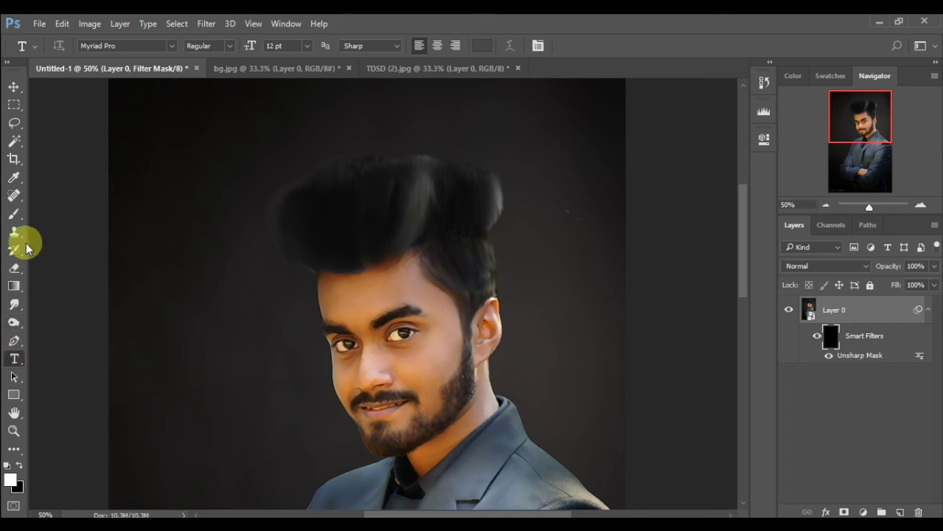
click(15, 213)
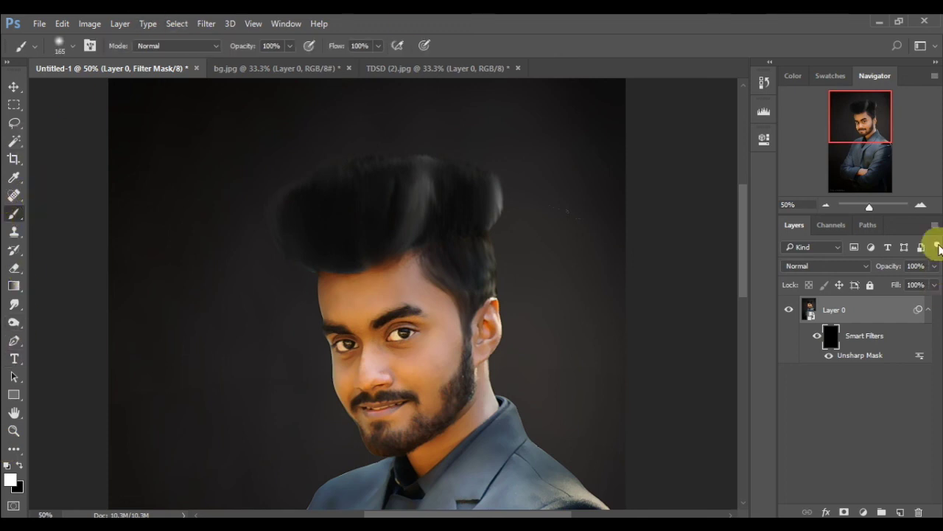
click(919, 204)
click(919, 204)
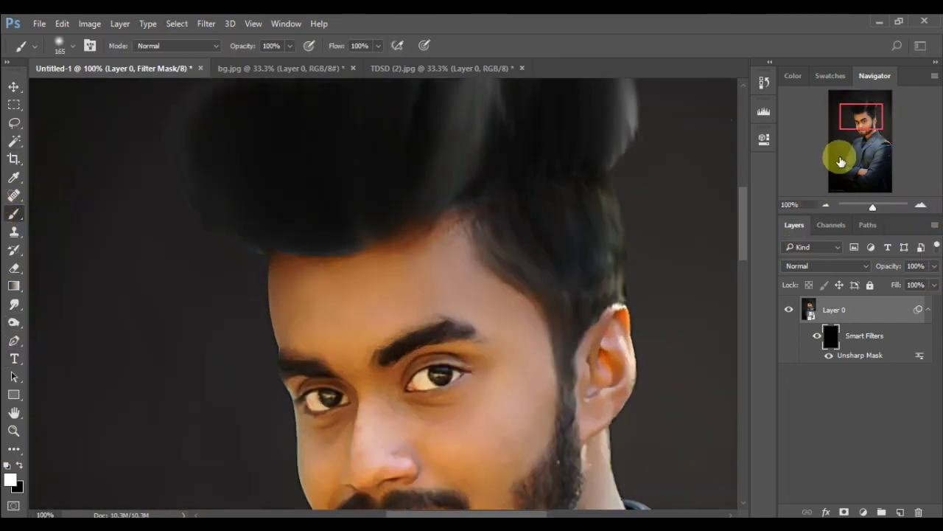
drag(846, 130, 846, 120)
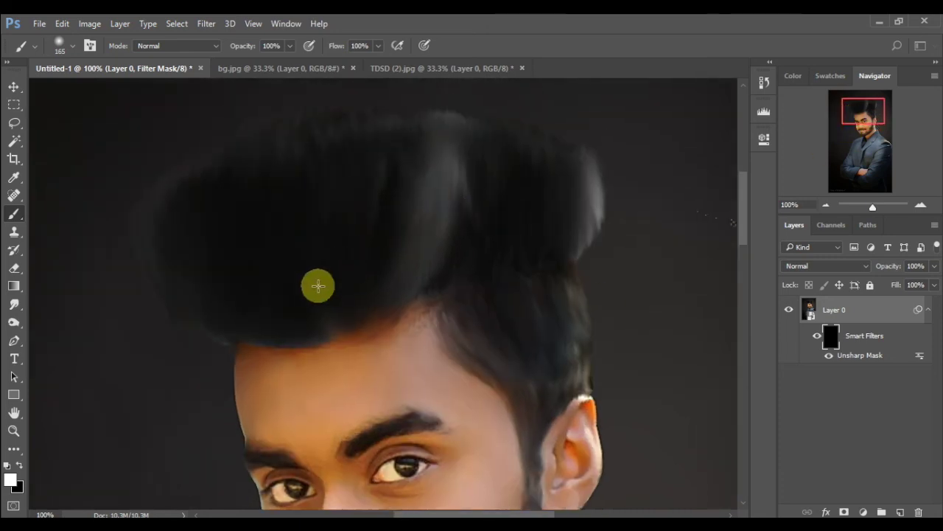
Paint white over the hair on the filter mask with a roughly 100 px brush.
click(72, 45)
mouse_move(126, 88)
mouse_down()
mouse_move(105, 98)
mouse_move(112, 93)
mouse_up()
click(297, 283)
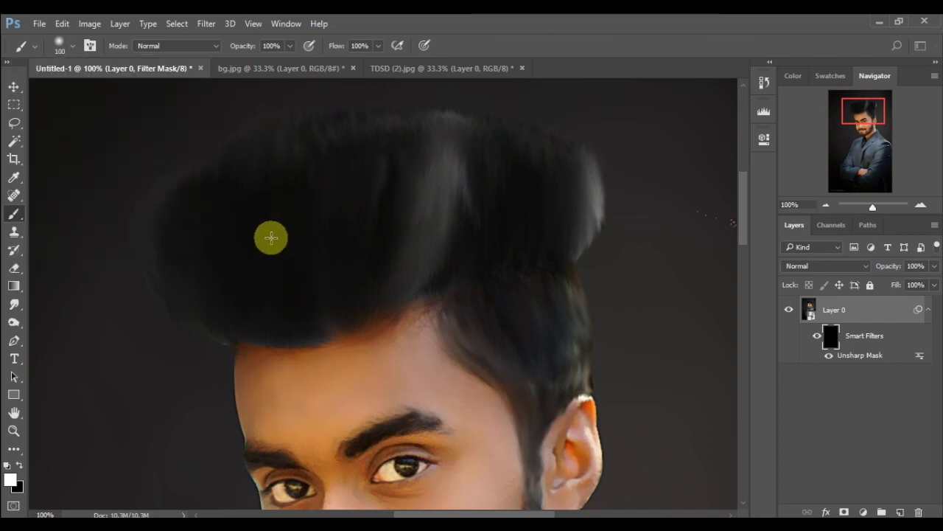
mouse_move(173, 220)
mouse_down()
mouse_move(164, 246)
mouse_move(242, 275)
mouse_move(191, 265)
mouse_move(200, 299)
mouse_move(275, 307)
mouse_move(326, 295)
mouse_move(383, 255)
mouse_move(322, 244)
mouse_move(341, 234)
mouse_move(362, 135)
mouse_move(297, 200)
mouse_move(257, 152)
mouse_move(355, 115)
mouse_move(352, 196)
mouse_move(440, 140)
mouse_move(409, 274)
mouse_move(509, 186)
mouse_move(420, 226)
mouse_move(406, 270)
mouse_move(420, 139)
mouse_move(408, 178)
mouse_move(356, 233)
mouse_move(273, 177)
mouse_move(334, 131)
mouse_move(160, 259)
mouse_move(252, 150)
mouse_move(179, 257)
mouse_move(184, 284)
mouse_move(291, 258)
mouse_move(306, 319)
mouse_move(310, 297)
mouse_move(514, 194)
mouse_move(447, 269)
mouse_move(515, 253)
mouse_move(529, 148)
mouse_move(543, 141)
mouse_move(501, 150)
mouse_move(529, 248)
mouse_move(508, 280)
mouse_move(501, 349)
mouse_move(480, 322)
mouse_move(469, 339)
mouse_move(493, 293)
mouse_move(493, 311)
mouse_move(564, 373)
mouse_move(570, 347)
mouse_move(533, 400)
mouse_move(531, 358)
mouse_up()
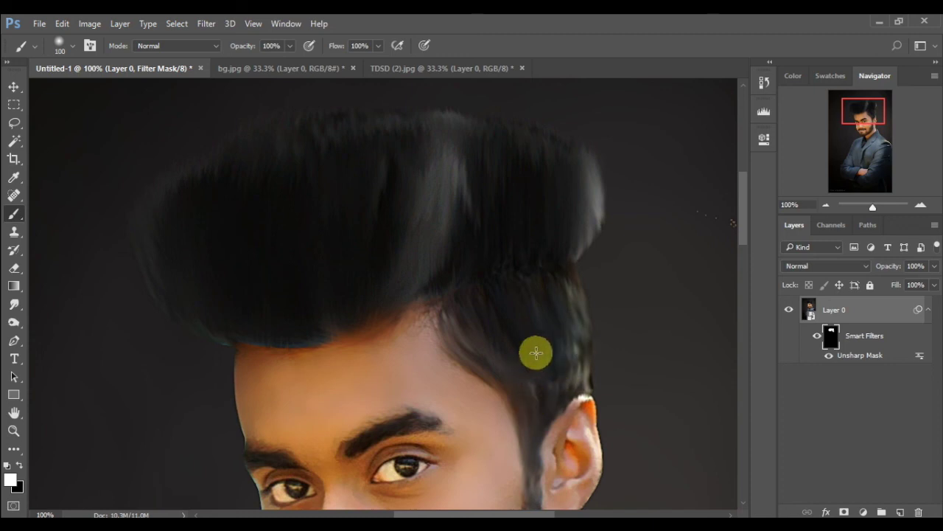
drag(877, 122, 883, 128)
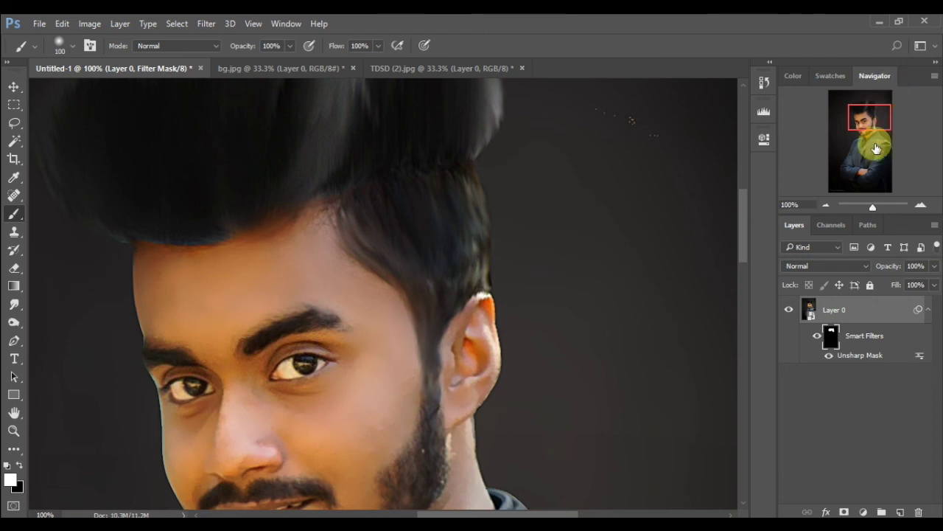
click(833, 201)
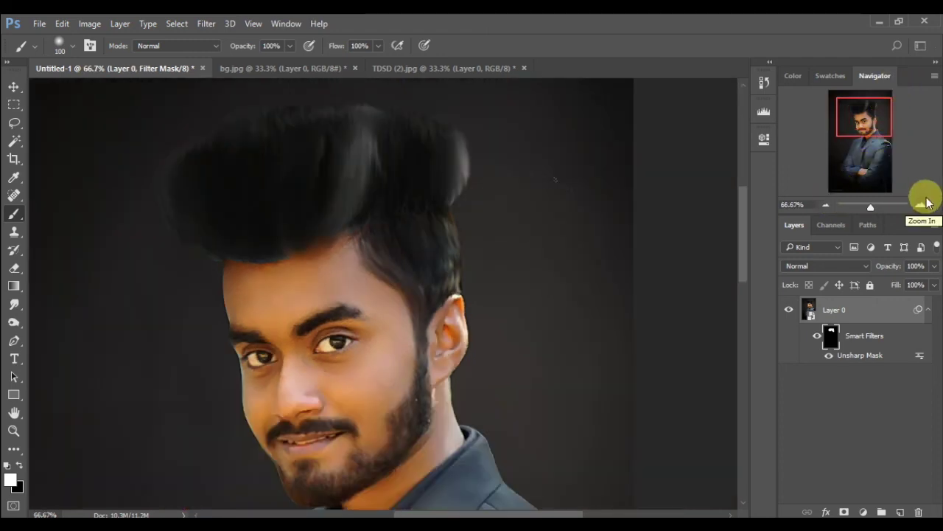
click(810, 313)
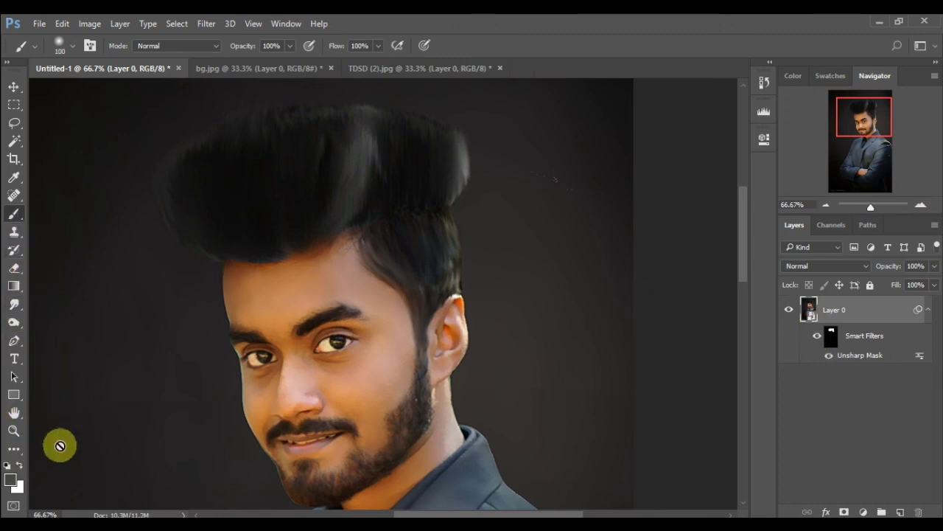
click(20, 466)
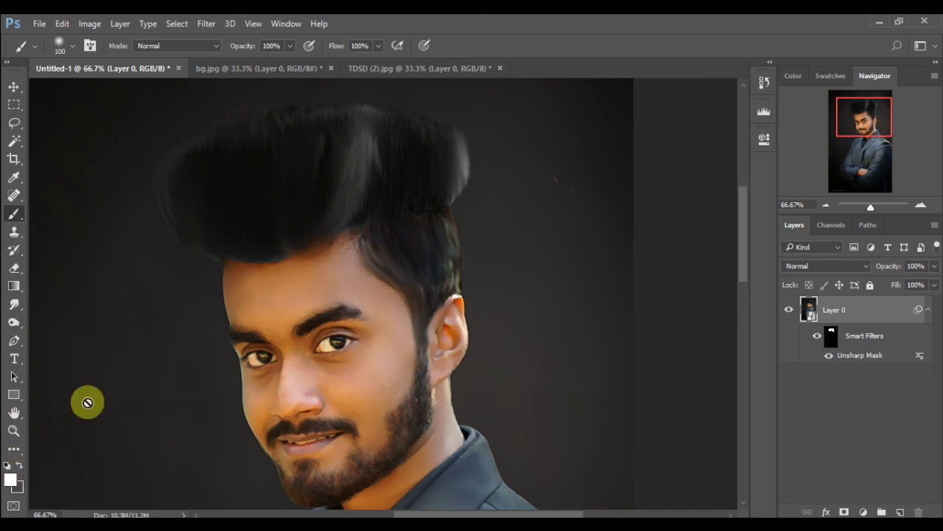
click(828, 339)
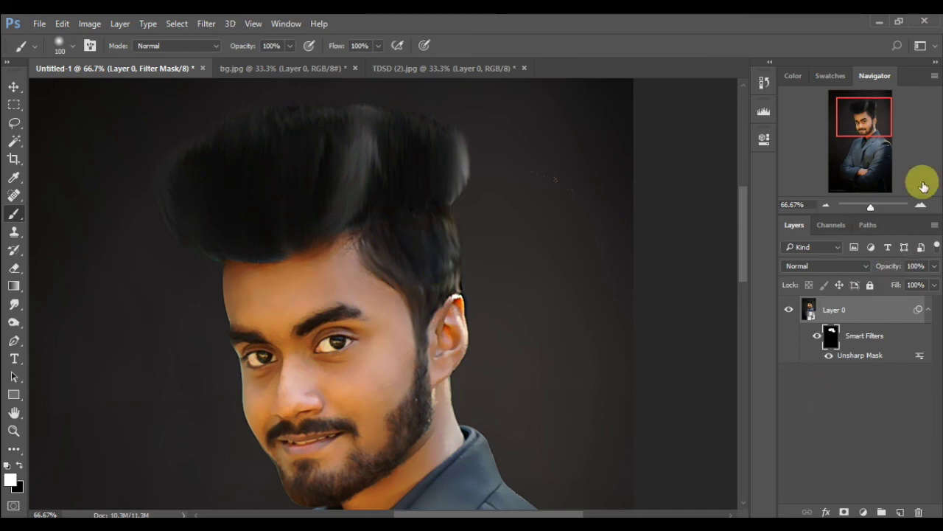
click(921, 205)
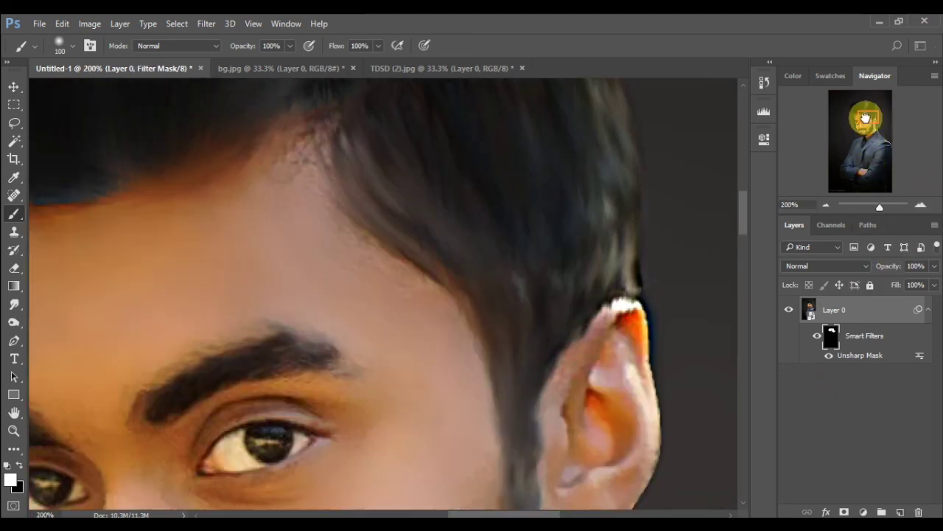
drag(865, 118, 871, 118)
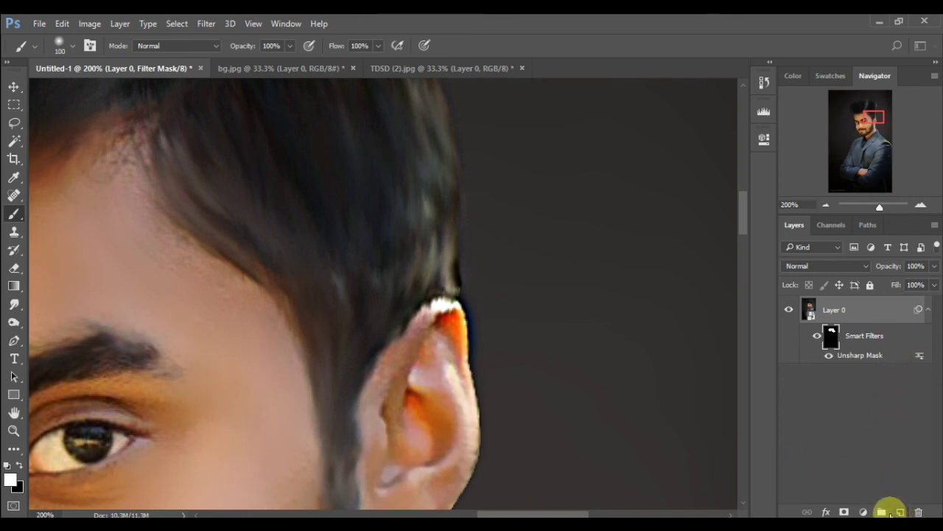
Add a Vibrance adjustment layer with Vibrance lowered to -84.
click(863, 511)
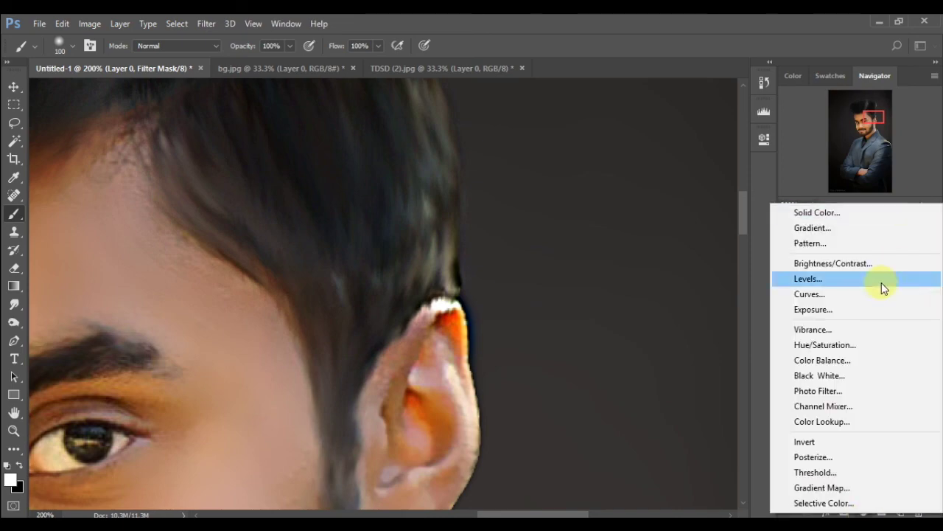
click(849, 329)
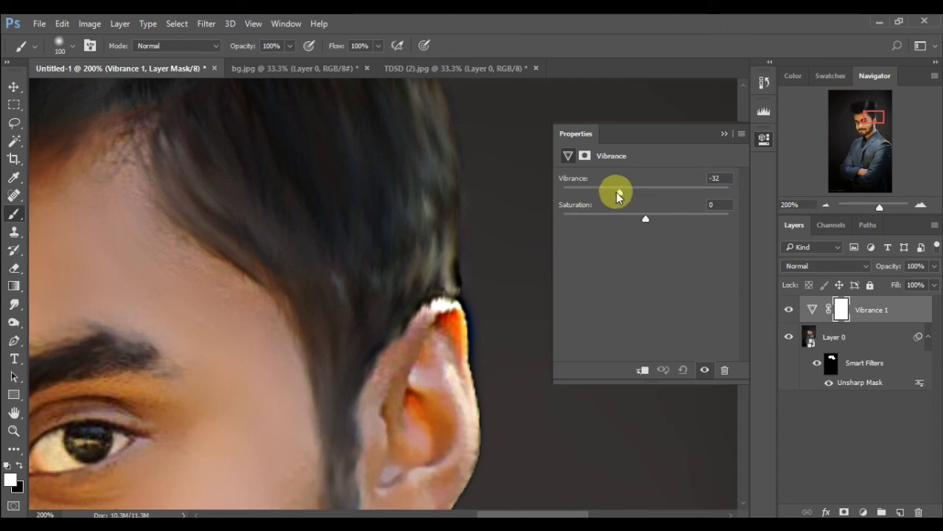
drag(645, 192, 553, 203)
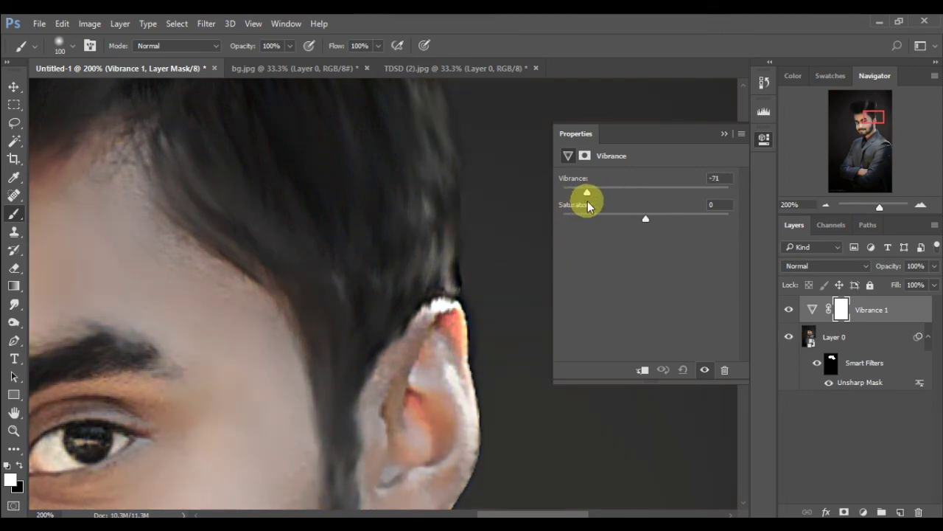
drag(588, 206, 574, 204)
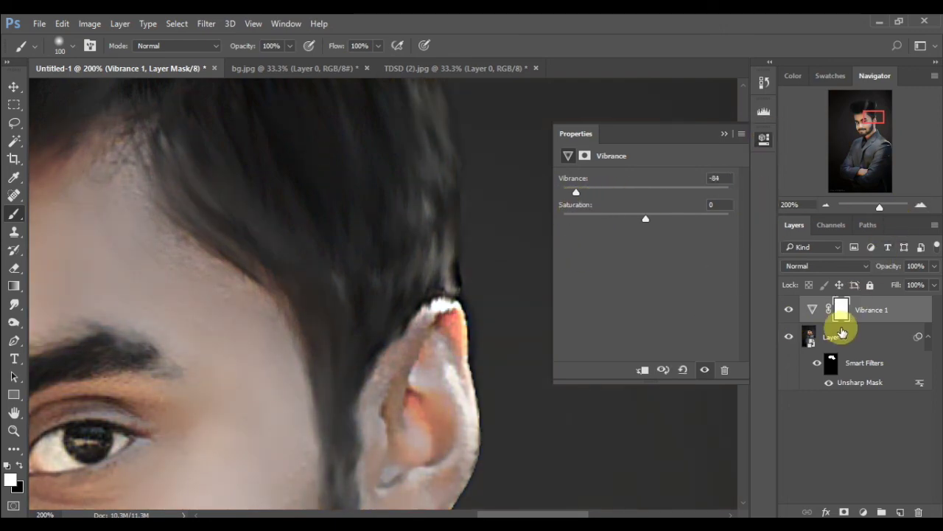
Invert the Vibrance 1 mask to black so the face keeps its colour.
click(841, 310)
key(ctrl+i)
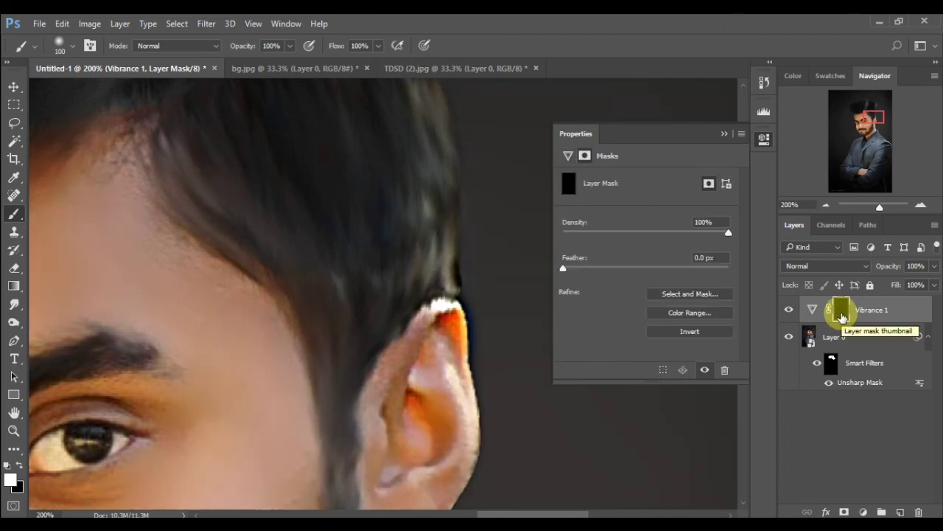
click(825, 204)
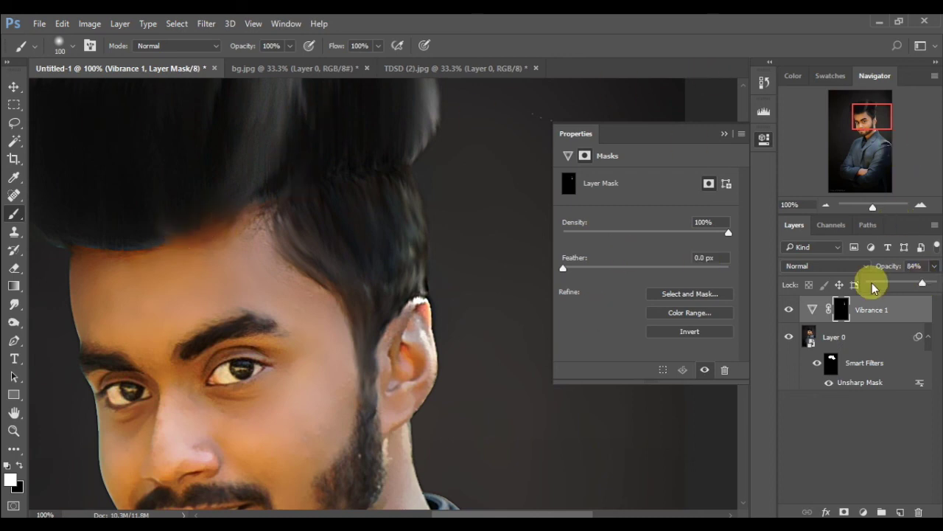
Merge Vibrance 1 and Layer 0 into one pixel layer with Merge Visible.
right_click(866, 304)
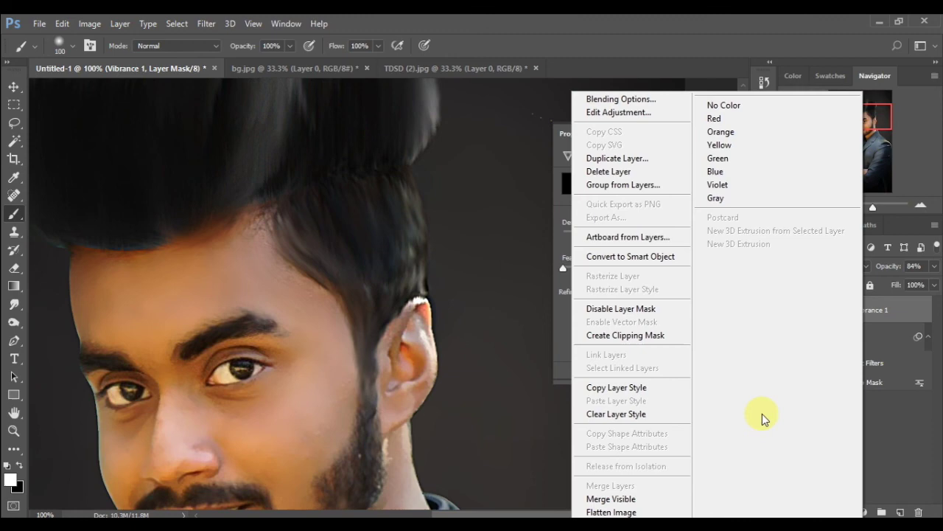
click(664, 498)
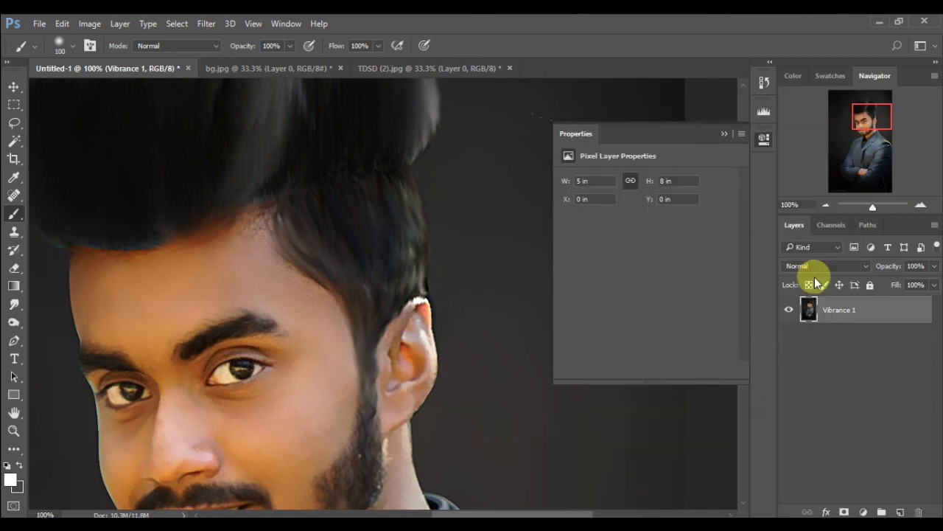
click(831, 211)
click(830, 210)
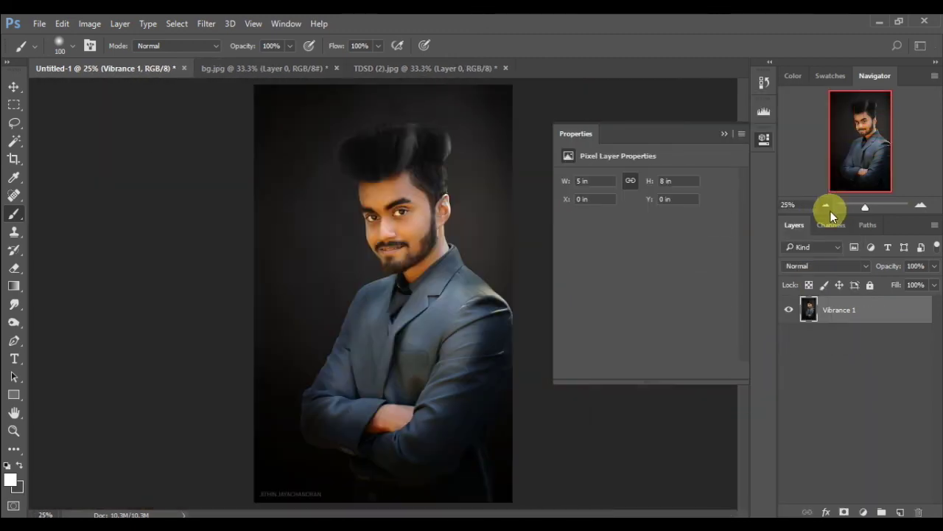
click(722, 134)
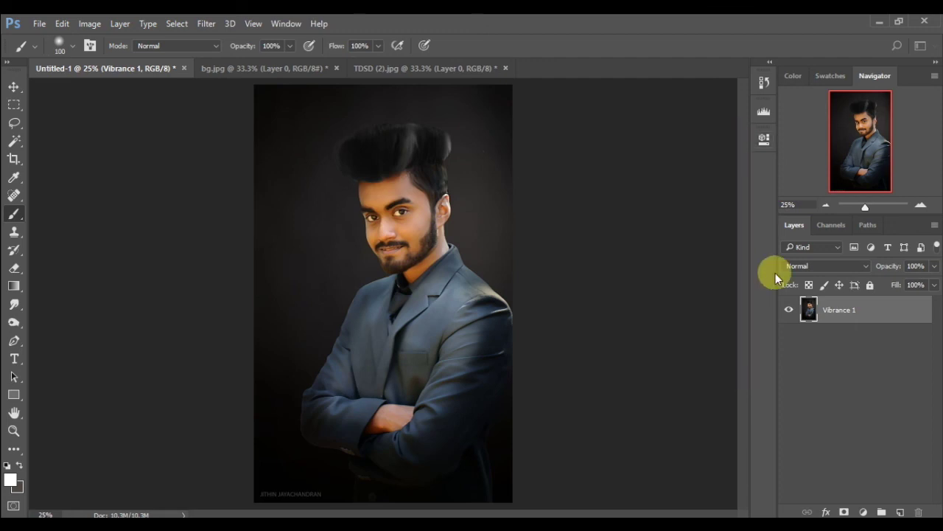
click(829, 207)
Enlarge the canvas to 100.2% width and height using Percent units.
click(89, 23)
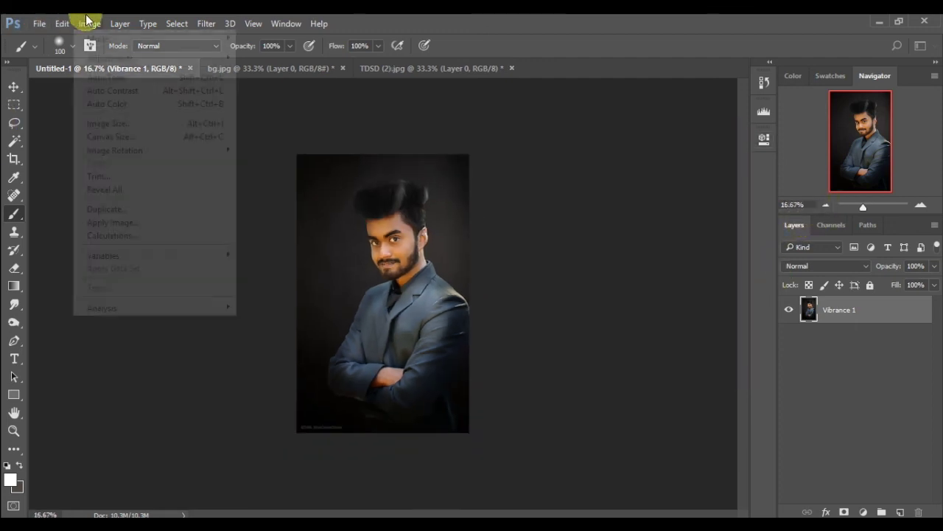
click(145, 138)
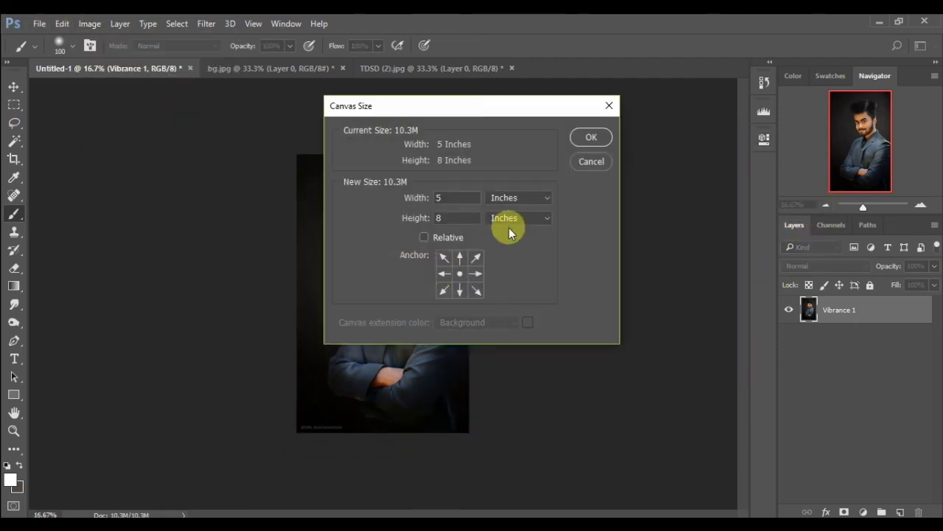
click(519, 198)
click(502, 211)
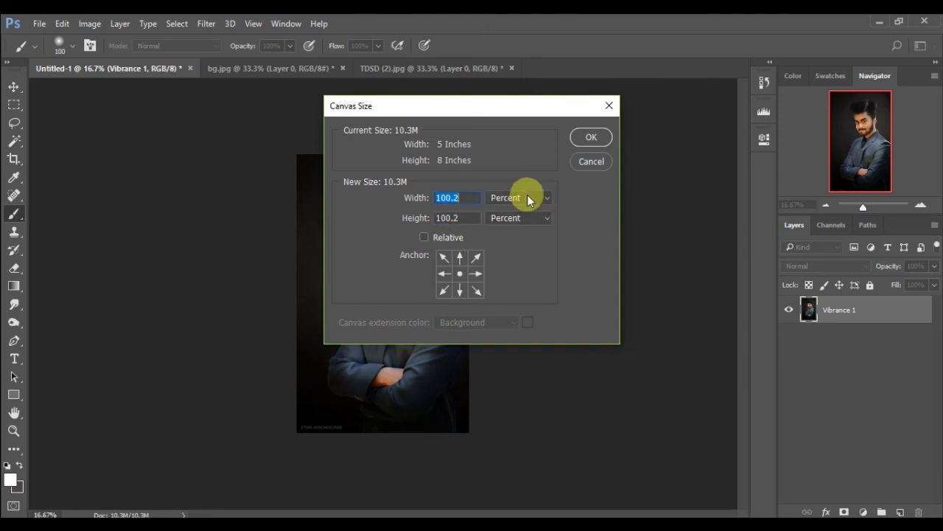
click(577, 134)
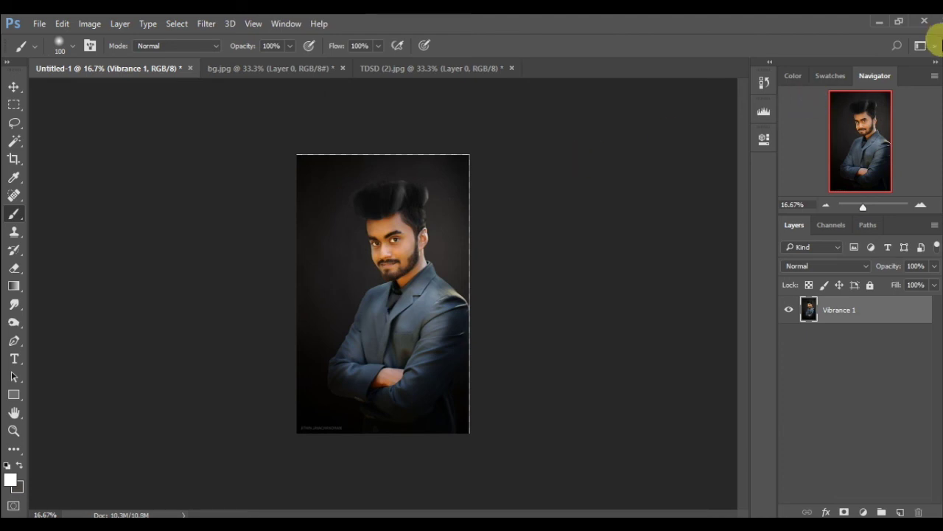
click(921, 209)
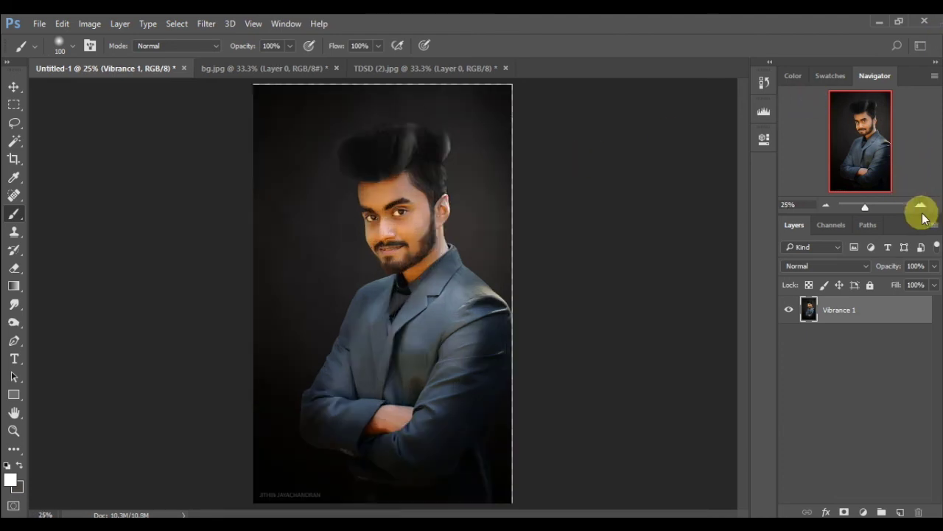
click(922, 209)
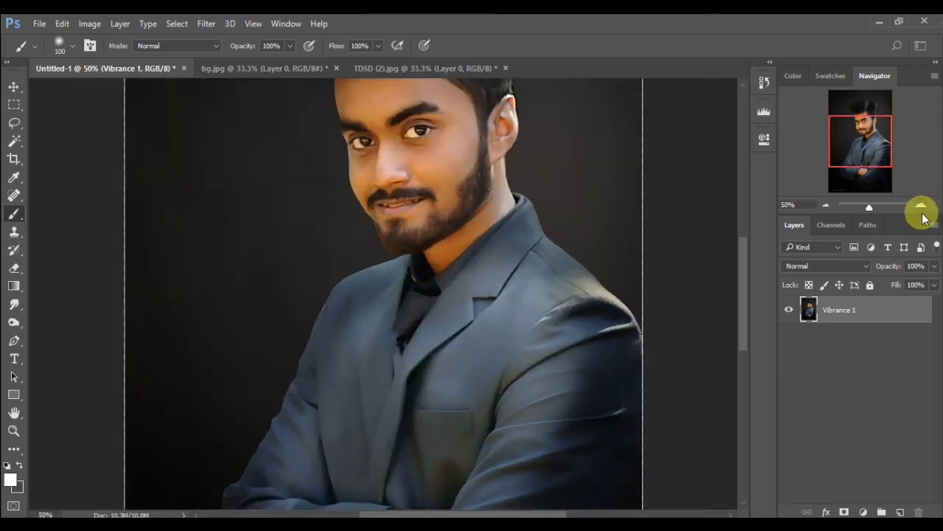